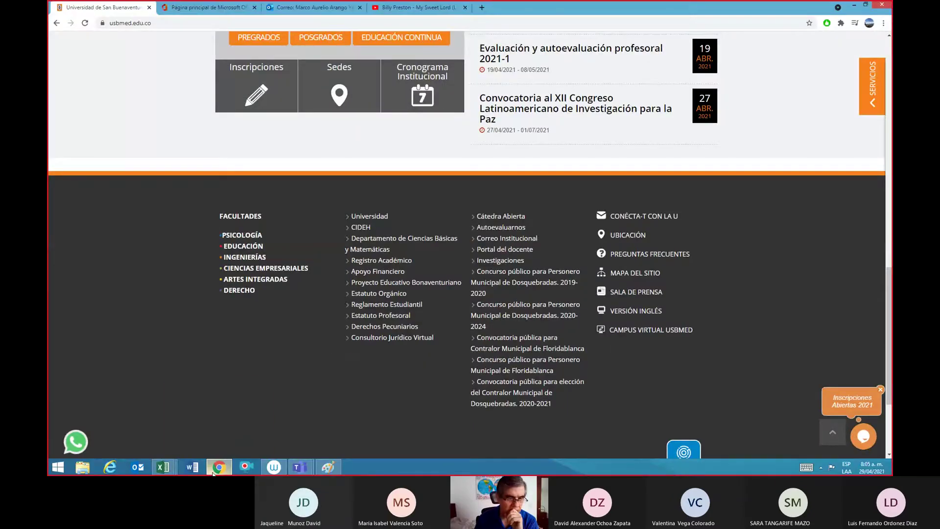
mouse_move(215, 470)
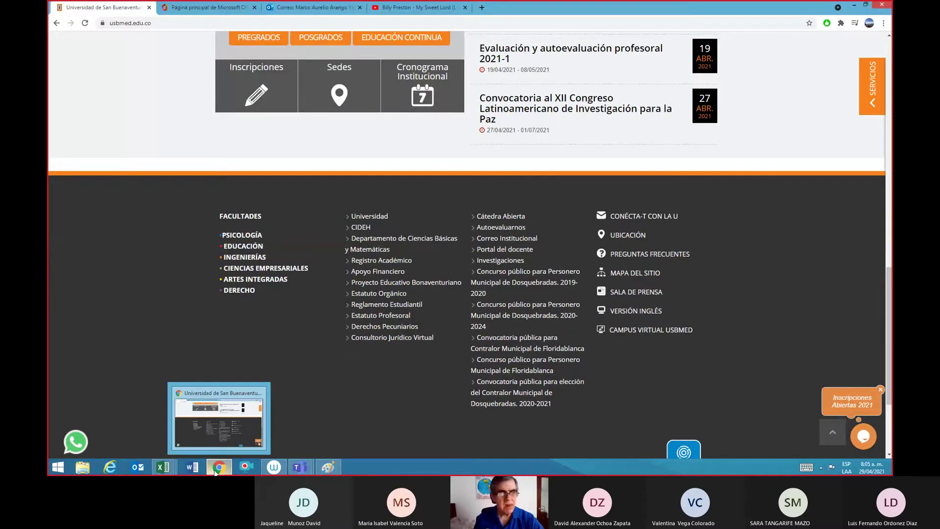
scroll(468, 177, up, 3)
key(Home)
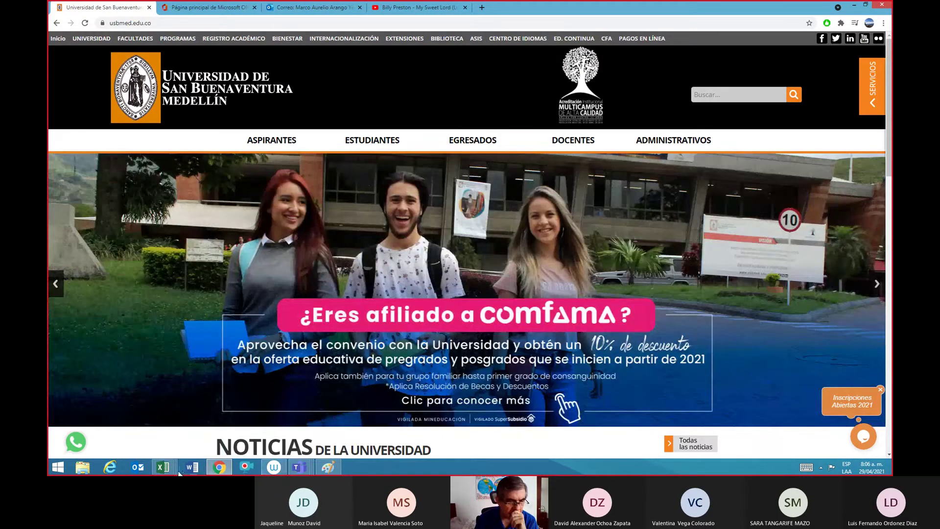
Step: Switch to the Excel workbook EJERCICIOS DE PRUEBA DE HIPOTESIS and review the supermarket purchase data and exercise questions on the MERCADOS sheet
mouse_move(163, 468)
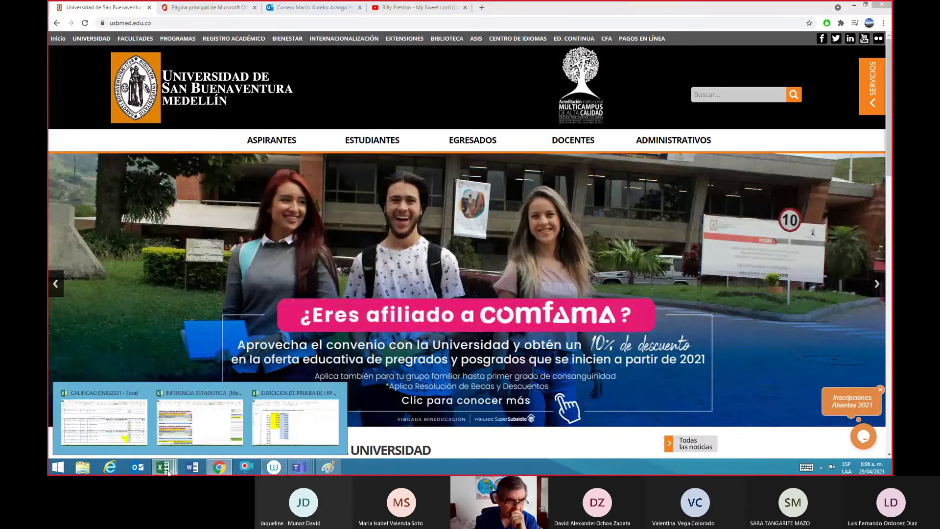
click(297, 443)
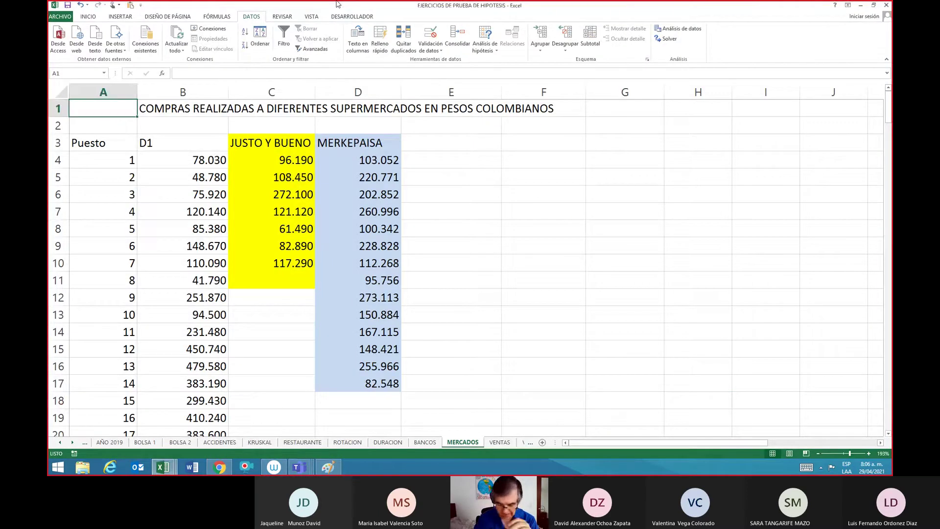
mouse_move(338, 4)
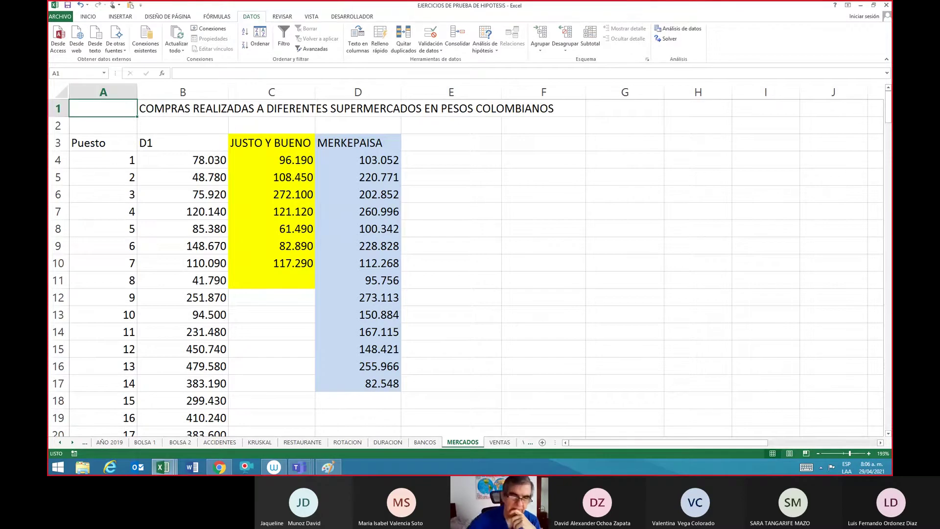
scroll(570, 310, down, 4)
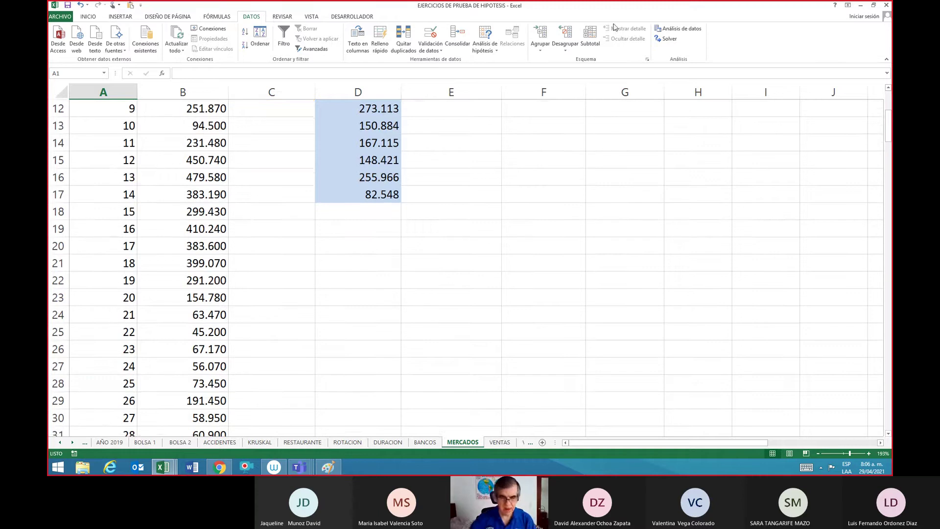
scroll(466, 267, down, 10)
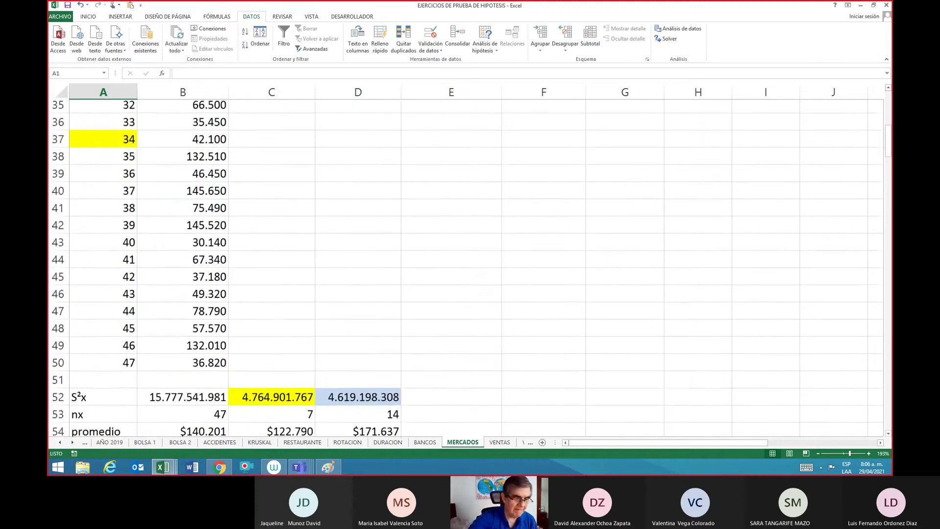
scroll(466, 268, down, 5)
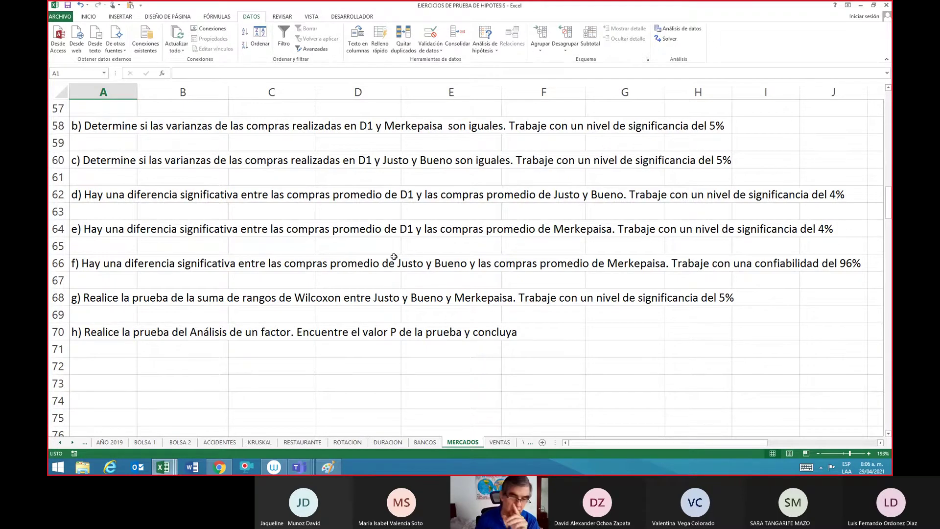
key(ctrl+Home)
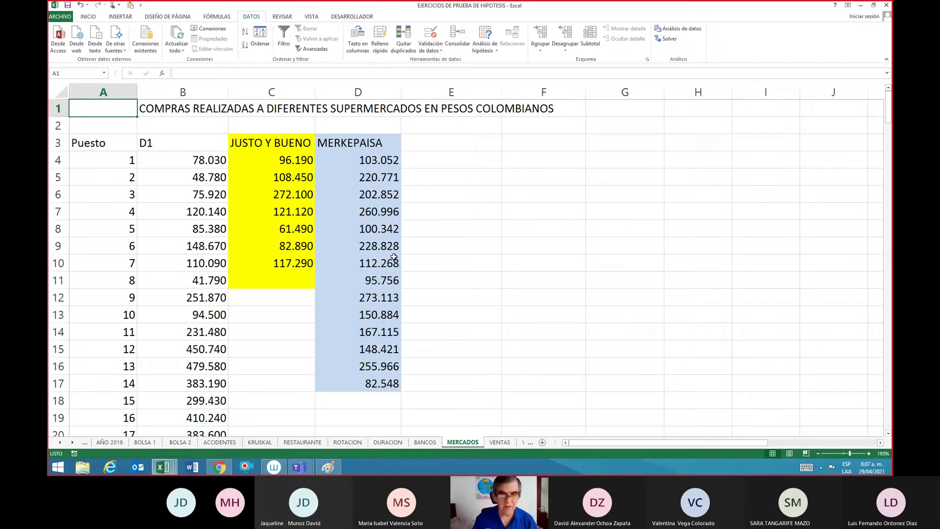
Step: Select the JUSTO Y BUENO heading and its purchase amounts in C3:C10 to point out that sample
key(Right)
key(Right)
key(Down)
key(Down)
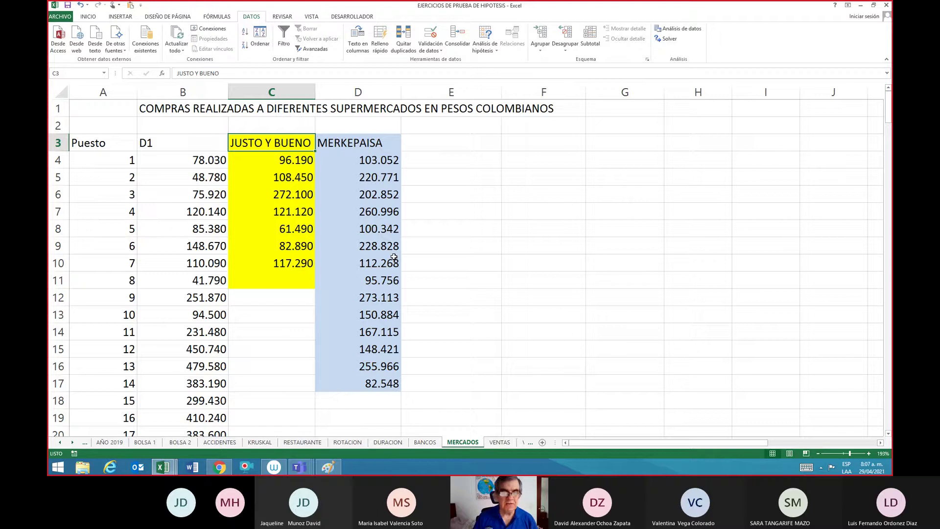
key(shift+Down)
key(shift+Down)
key(shift+Down)
key(shift+Down)
key(shift+Down)
key(shift+Down)
key(shift+Down)
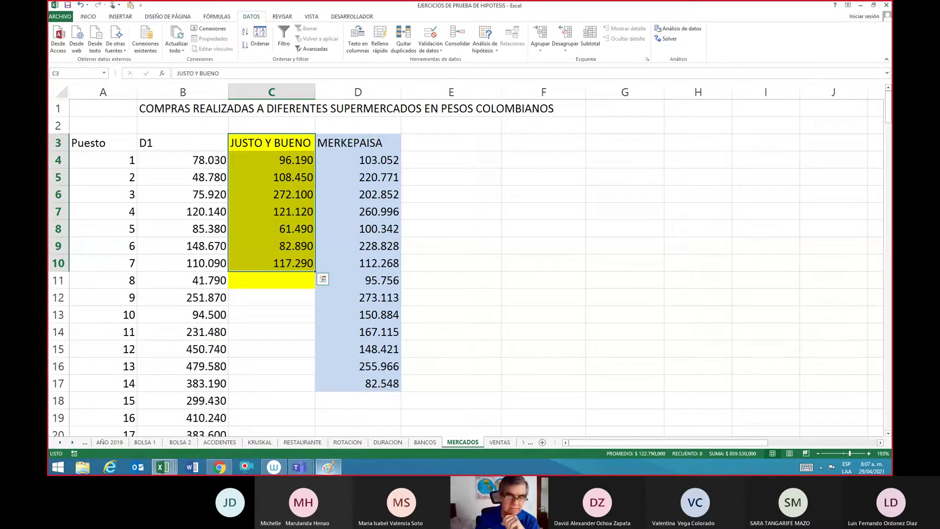
Step: Switch to the Wilcoxon rank-sum notes in Paint and underline "Nota" and "tratamiento" in blue
click(323, 468)
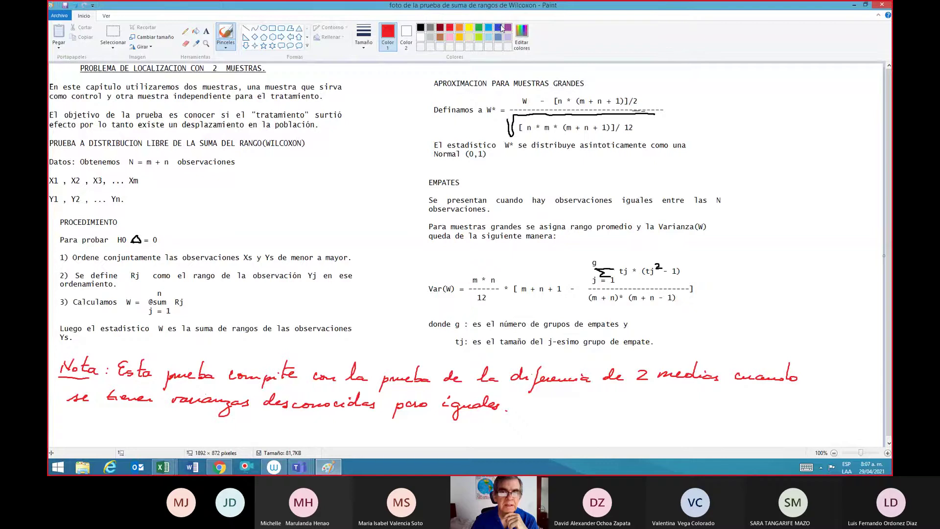
click(500, 28)
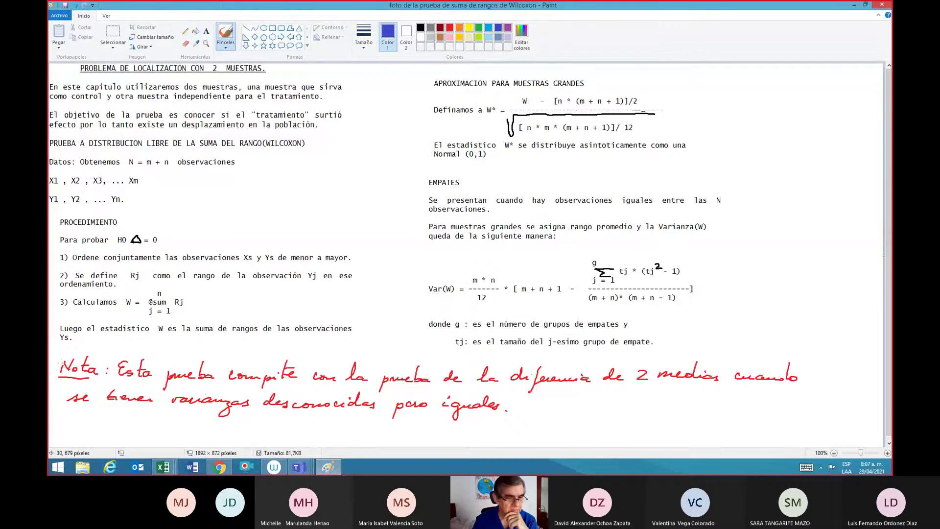
drag(67, 377, 91, 378)
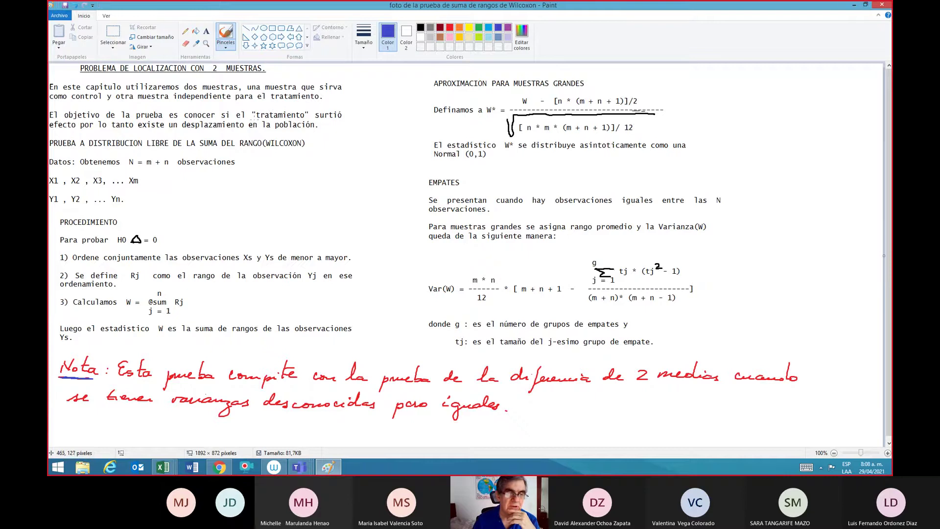
drag(254, 120, 304, 120)
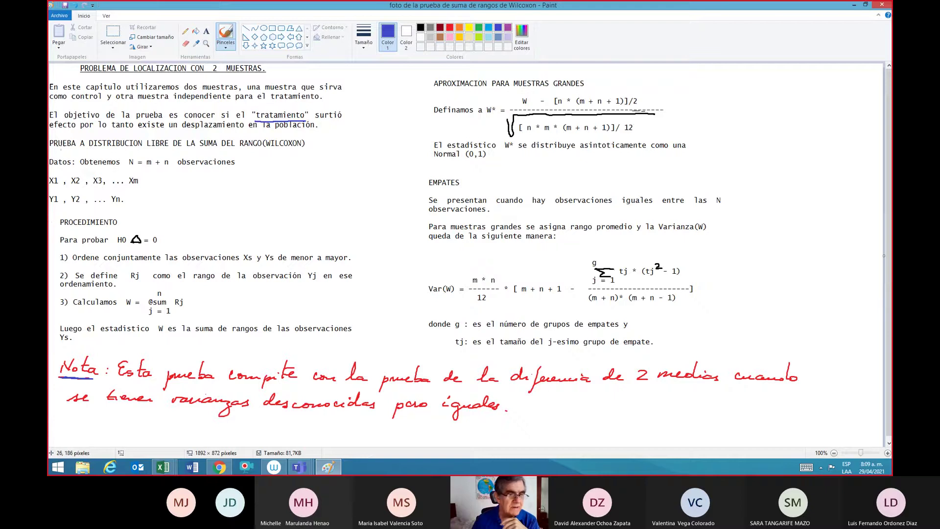
Step: Underline "PRUEBA A", circle "DISTRIBUCION LIBRE", and handwrite "(Las poblaciones deben ser normales)" after the red note
mouse_move(58, 149)
mouse_down()
mouse_move(159, 151)
mouse_move(173, 143)
mouse_move(165, 133)
mouse_move(102, 131)
mouse_move(88, 131)
mouse_move(87, 142)
mouse_up()
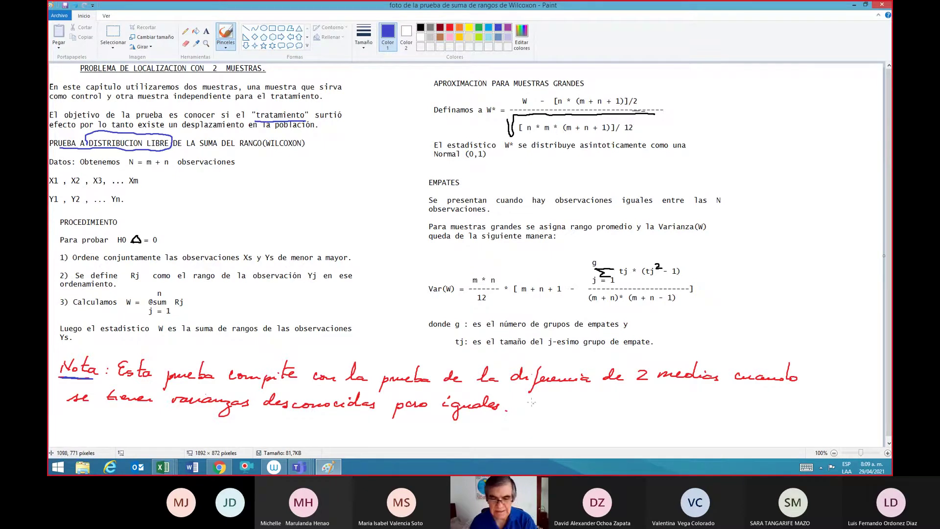
mouse_move(520, 397)
mouse_down()
mouse_move(518, 415)
mouse_move(550, 409)
mouse_move(562, 425)
mouse_move(583, 409)
mouse_move(798, 406)
mouse_move(820, 420)
mouse_up()
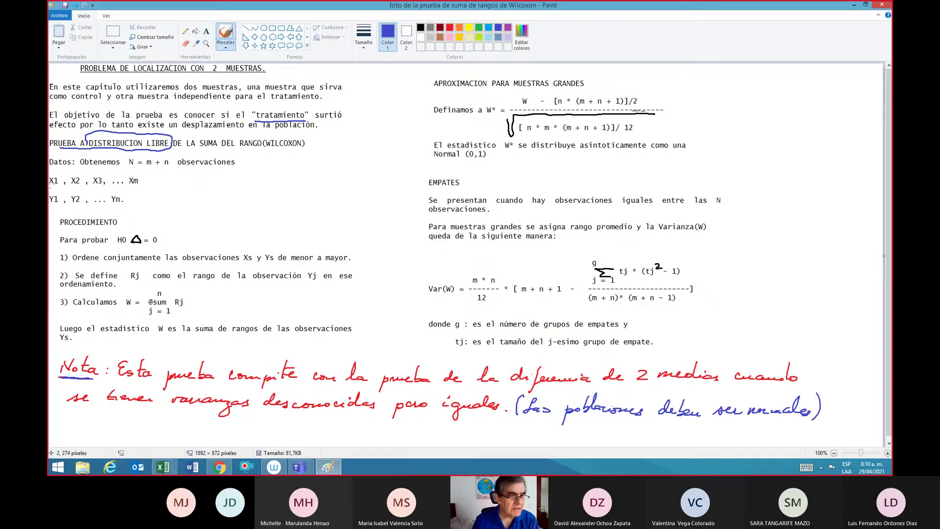
Step: Underline the X and Y observation rows and label them with arrows leading to m and n respectively
drag(51, 185, 136, 185)
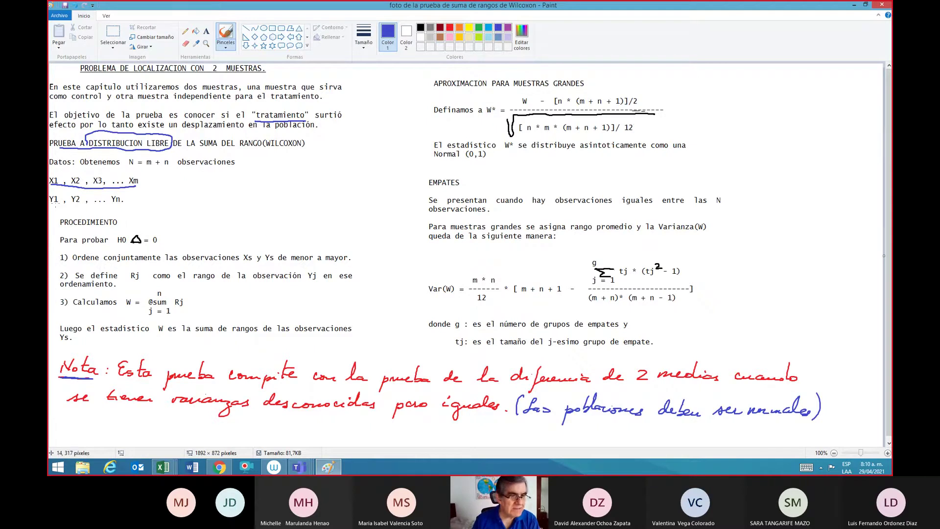
mouse_move(50, 202)
mouse_down()
mouse_move(128, 205)
mouse_move(180, 183)
mouse_up()
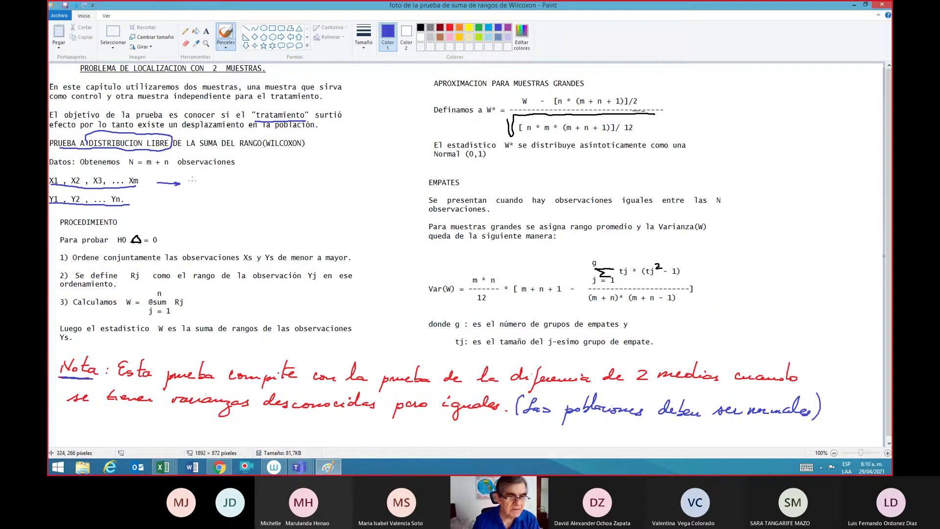
drag(192, 183, 204, 181)
drag(139, 200, 200, 200)
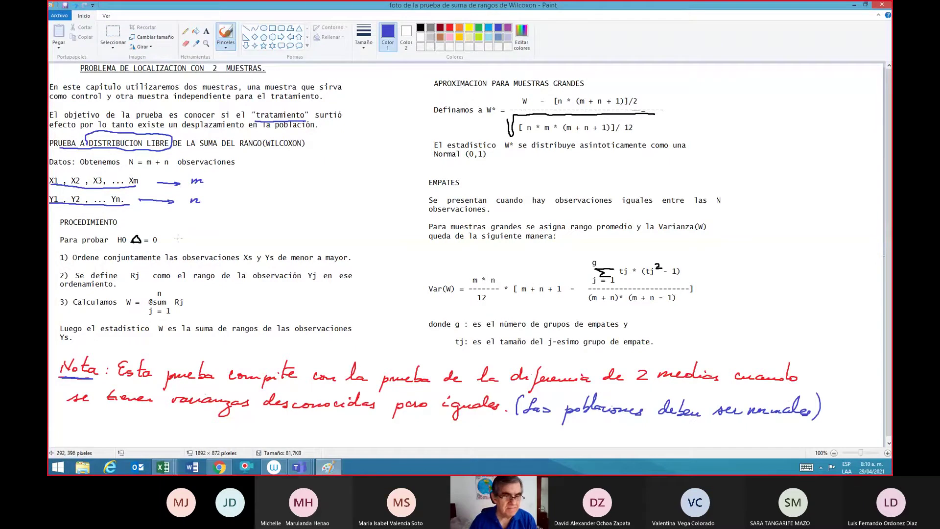
Step: Handwrite "(obs X's = obs Y's)" beside the null hypothesis and underline procedure step 1 about ordering the observations
mouse_move(185, 234)
mouse_down()
mouse_move(181, 245)
mouse_move(280, 235)
mouse_move(323, 244)
mouse_up()
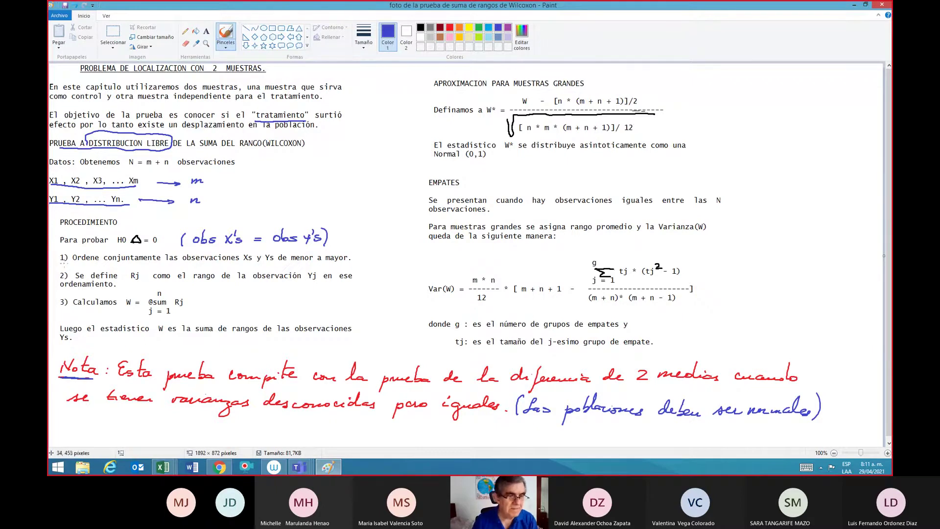
drag(61, 263, 348, 267)
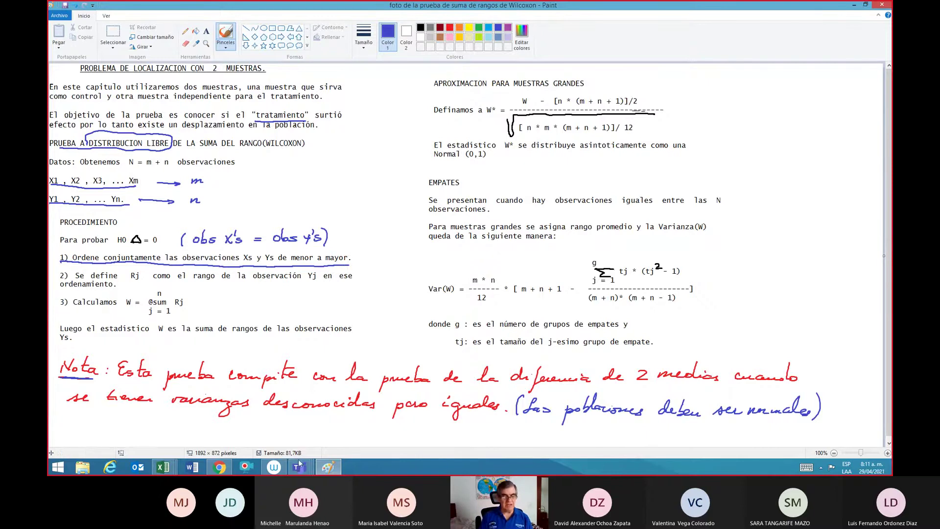
Step: Switch back to the hypothesis test exercises workbook and enter the heading "todas" in G3 of the MERCADOS sheet
click(171, 471)
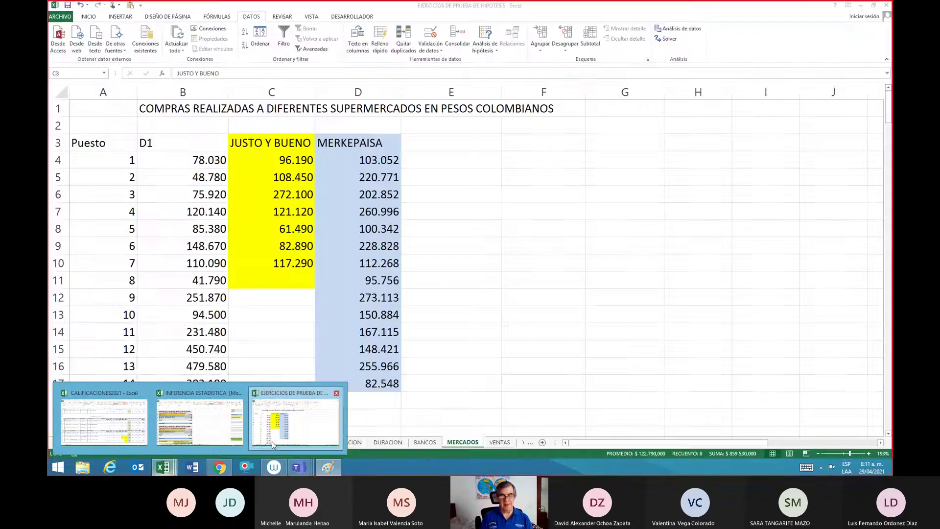
click(272, 442)
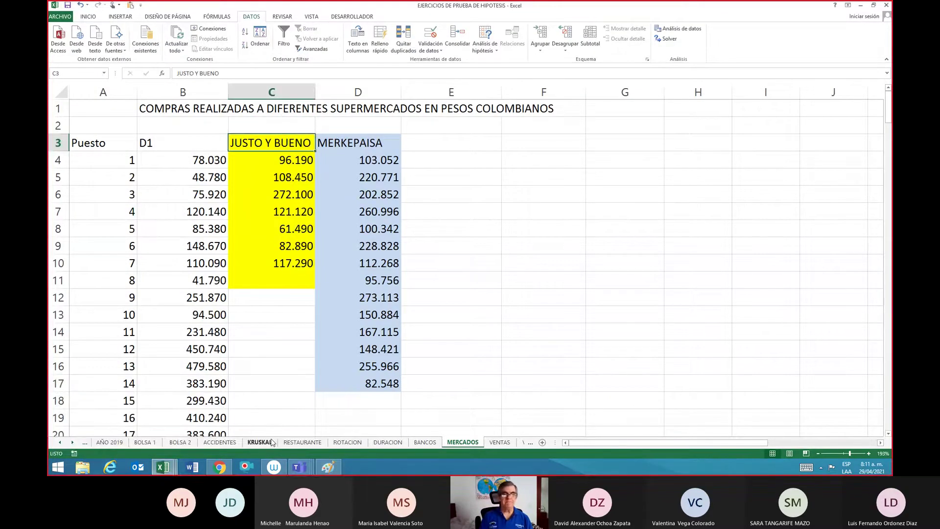
key(Right)
key(Right)
key(Right)
key(Right)
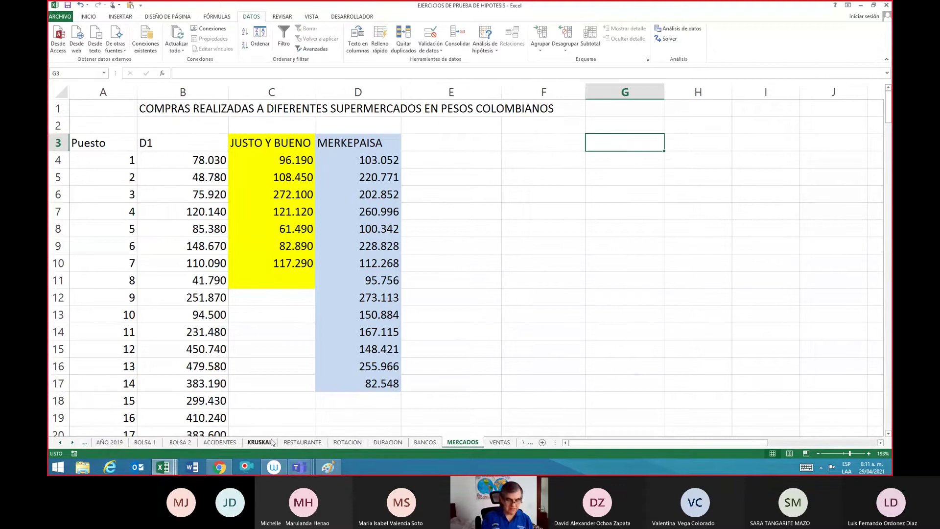
text(todas)
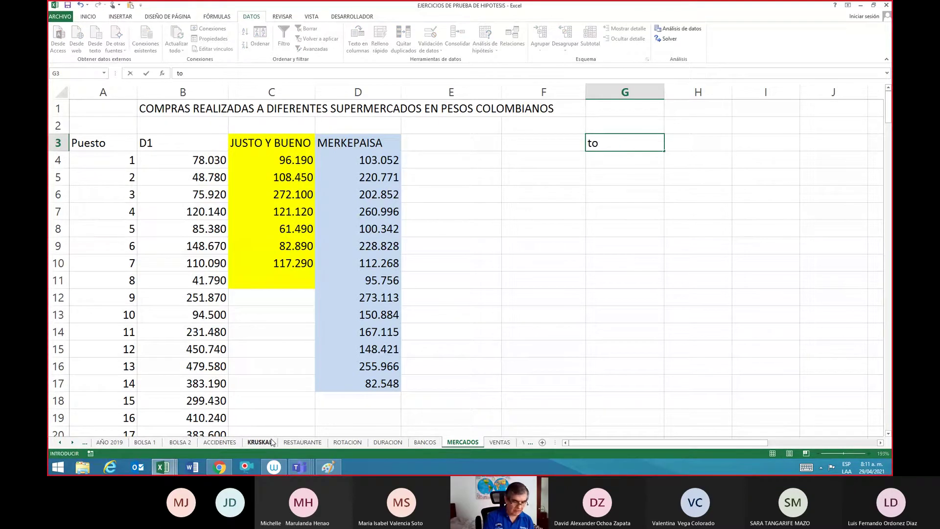
key(Left)
key(Left)
key(Left)
key(Left)
key(Left)
key(Left)
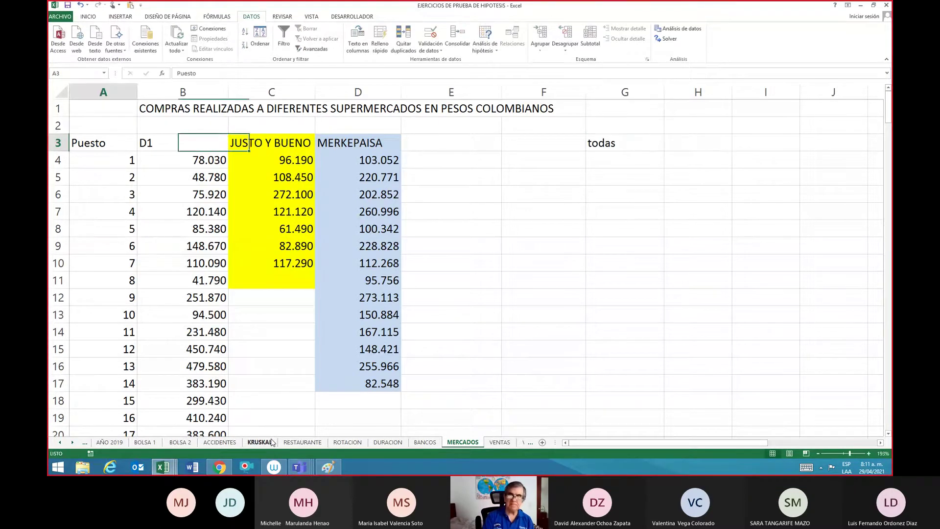
Step: Replace the heading in G3 with the capitalised text "Todas"
key(Right)
key(Right)
key(Right)
key(Right)
key(Right)
key(Right)
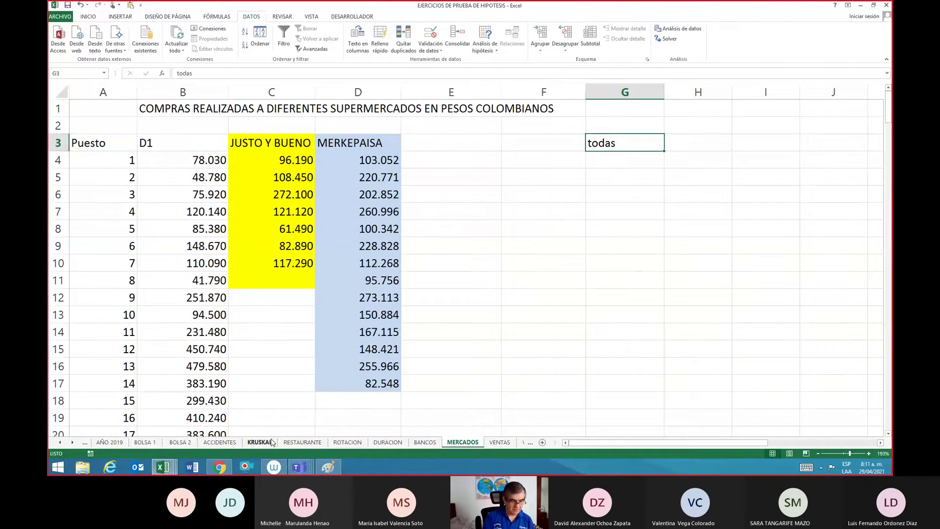
text(t)
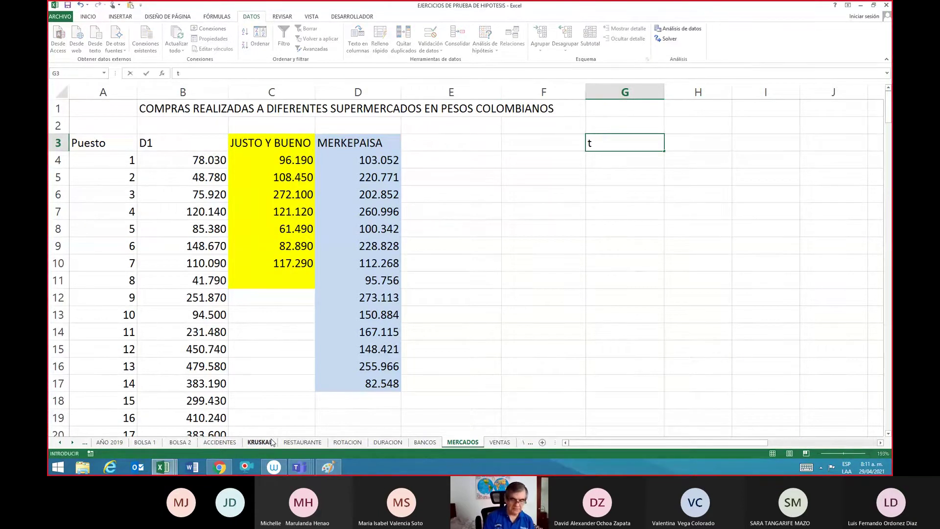
key(BackSpace)
text(t)
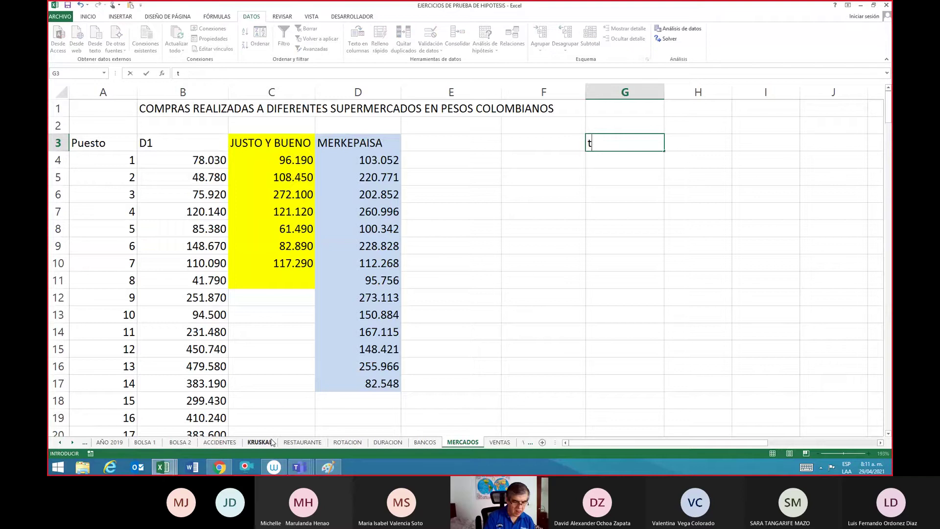
text(odas)
key(BackSpace)
key(BackSpace)
key(BackSpace)
key(BackSpace)
key(BackSpace)
text(Todas)
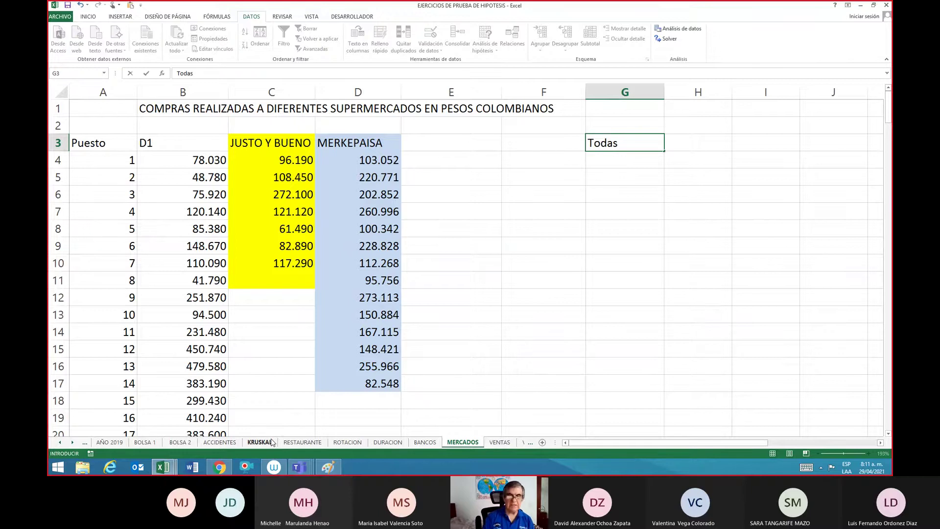
key(Return)
Step: Copy the JUSTO Y BUENO amounts in C4:C10 and paste them under the Todas heading starting at G4
key(Down)
key(Left)
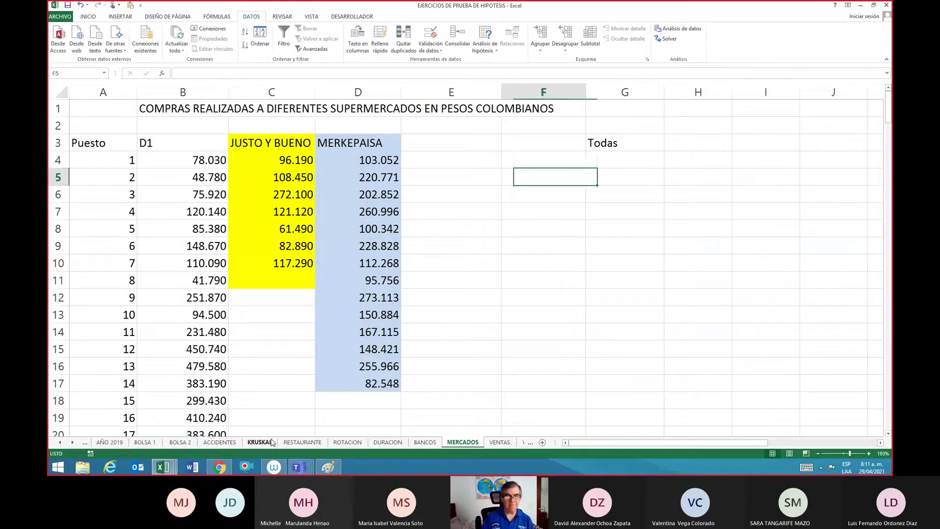
key(Left)
key(Left)
key(Left)
key(Up)
key(shift+Down)
key(shift+Down)
key(shift+Down)
key(shift+Down)
key(shift+Down)
key(shift+Down)
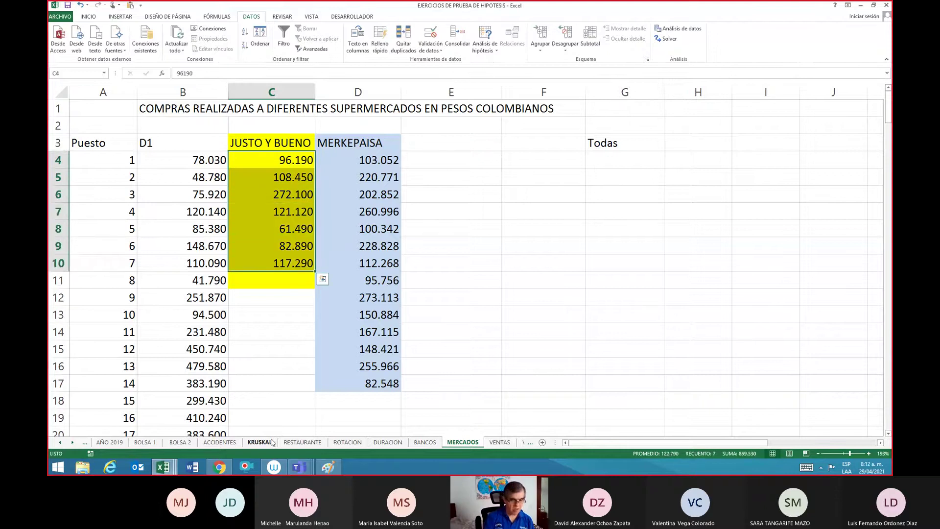
key(ctrl+c)
key(Right)
key(Right)
key(Right)
key(Right)
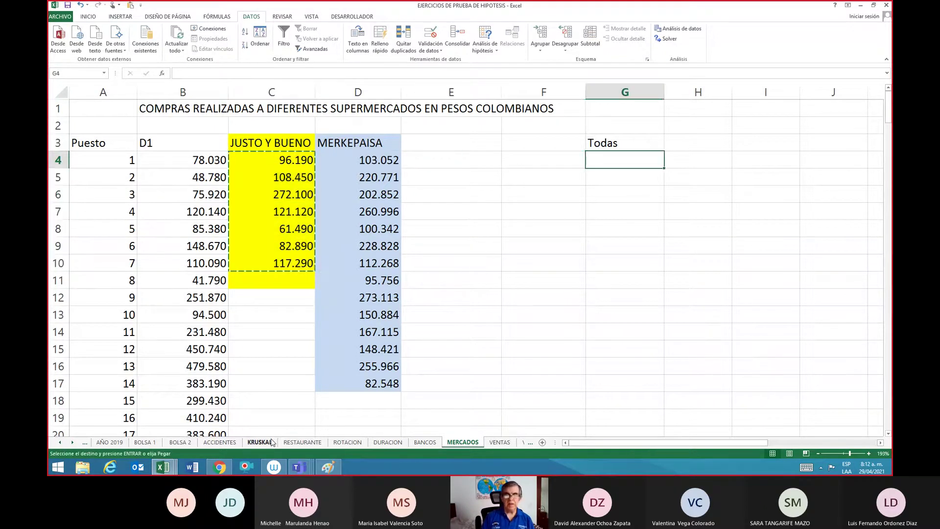
key(Return)
Step: Enter the label "m=" in C19, below the JUSTO Y BUENO amounts
key(Left)
key(Left)
key(Left)
key(Left)
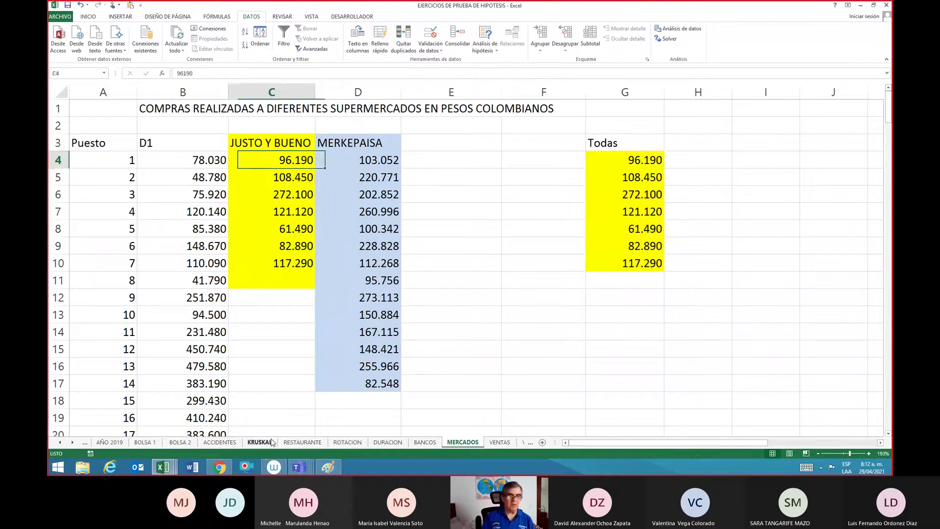
key(Down)
key(Down)
key(Down)
key(Down)
key(Down)
key(Down)
key(Down)
key(Down)
key(Down)
key(Down)
key(Down)
key(Down)
key(Down)
key(Down)
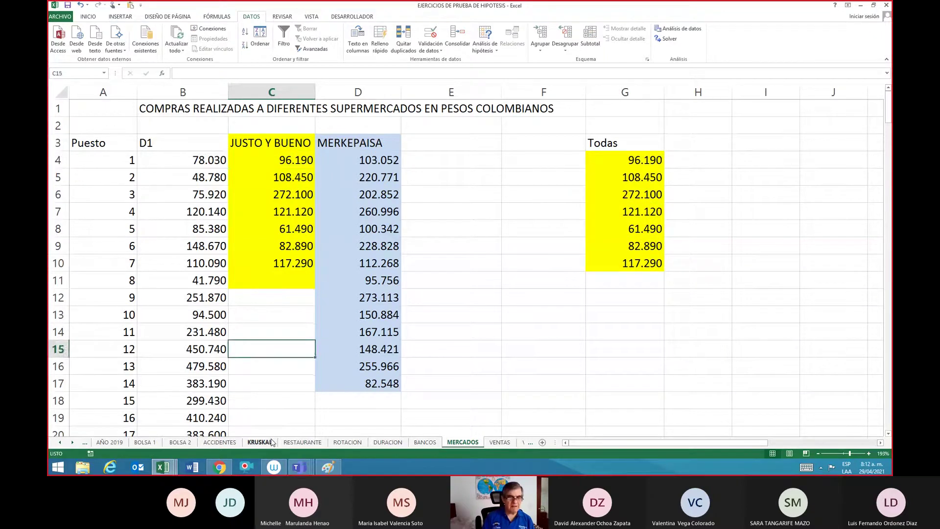
key(Down)
text(m=)
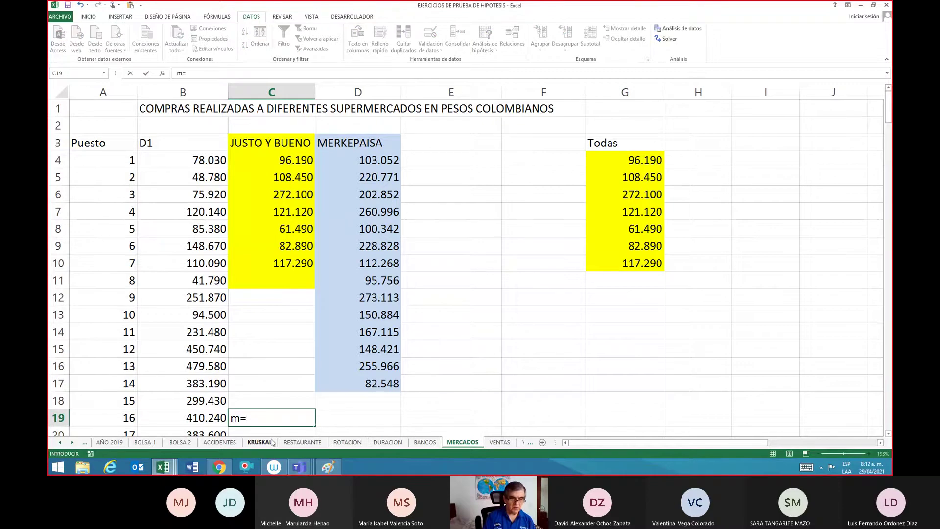
key(Return)
Step: Count the JUSTO Y BUENO observations in C20 with the formula =contar(C4:C10)
text(=co)
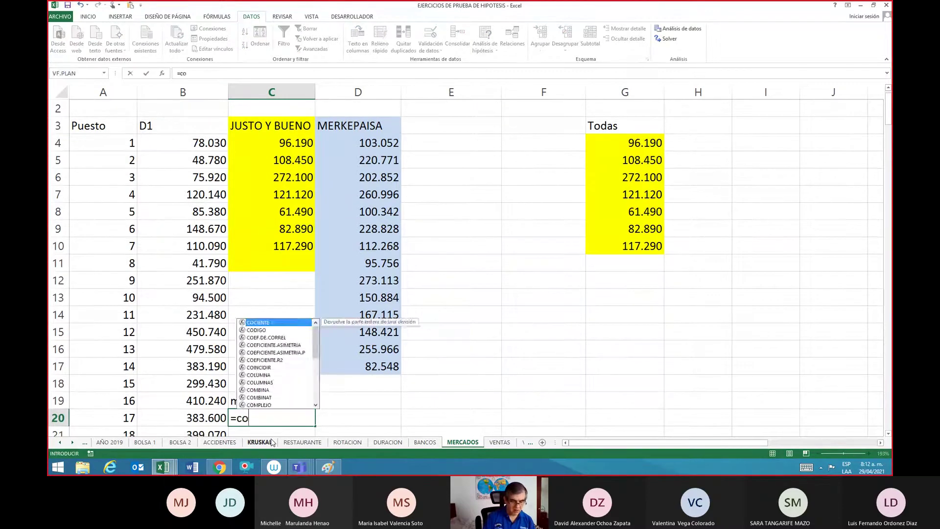
text(nta)
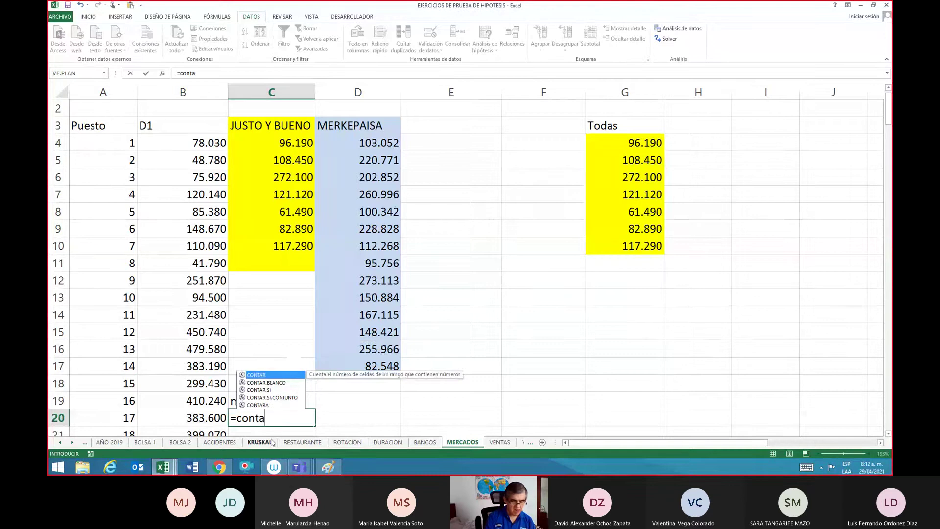
text(r()
key(Up)
key(Up)
key(Up)
key(Up)
key(Up)
key(Up)
key(Up)
key(Up)
key(Up)
key(Up)
key(Up)
key(Up)
key(Up)
key(Up)
key(Up)
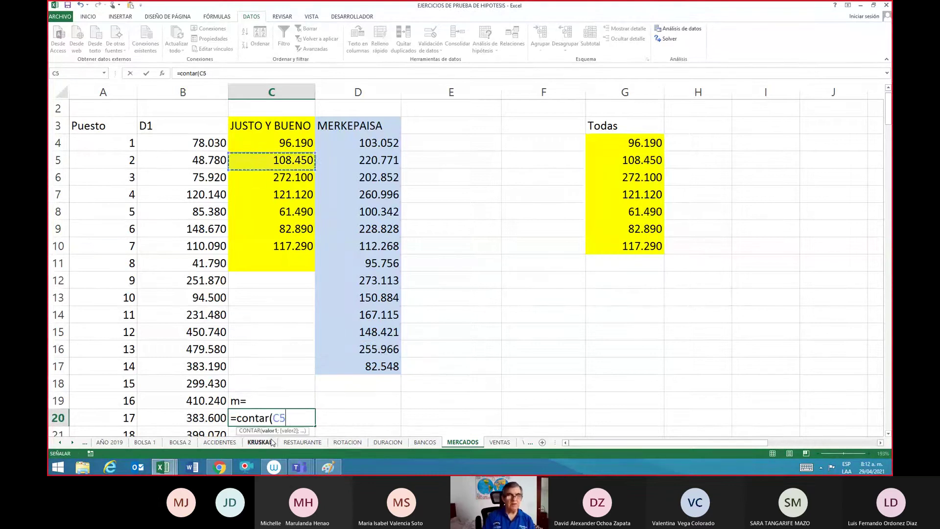
key(Up)
key(shift+Down)
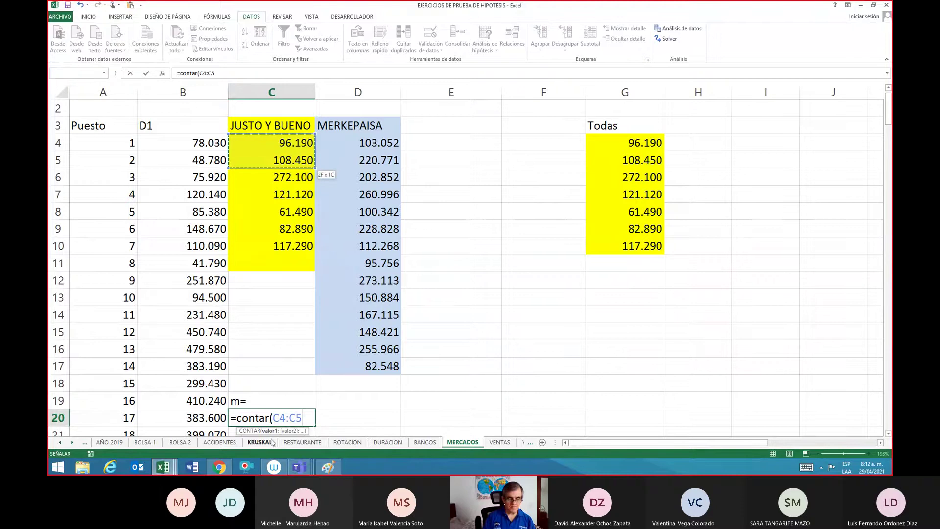
key(ctrl+shift+Down)
text())
key(Return)
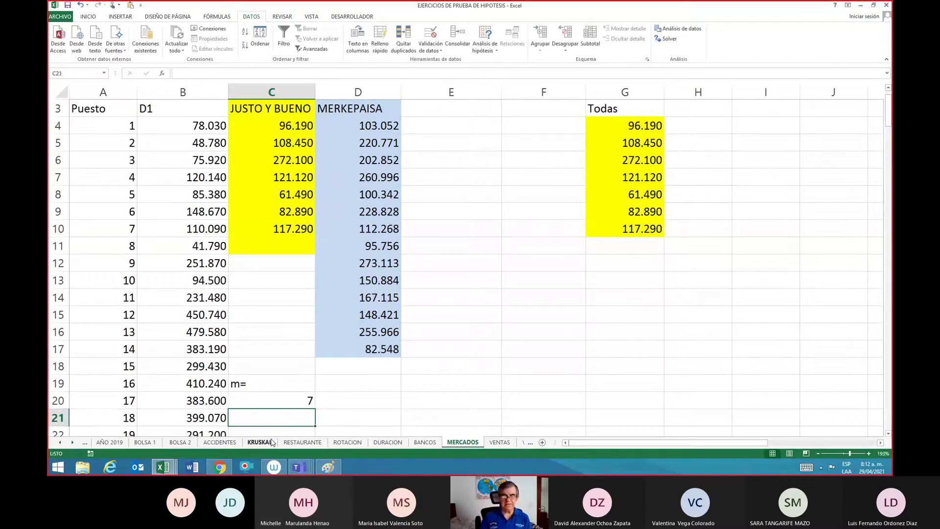
Step: Enter the label "n=" in D19, below the MERKEPAISA amounts
key(Up)
key(Up)
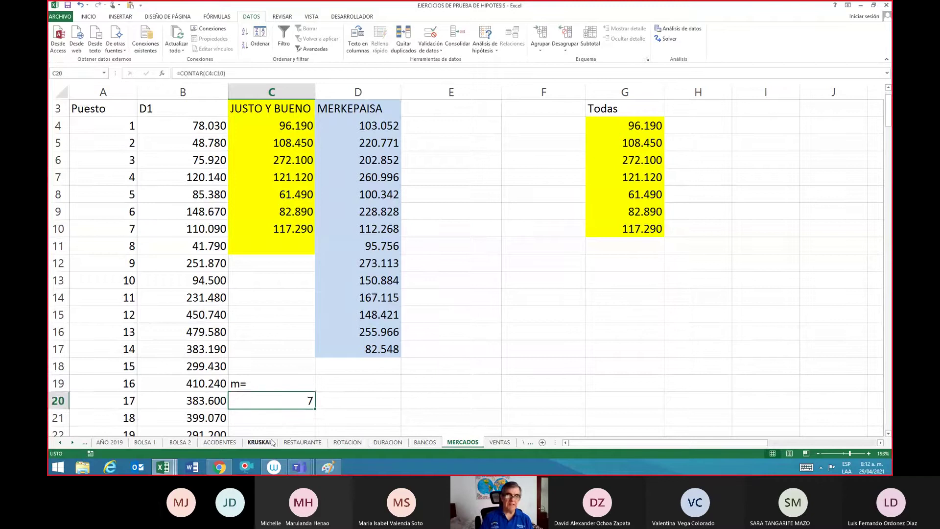
key(Right)
text(n)
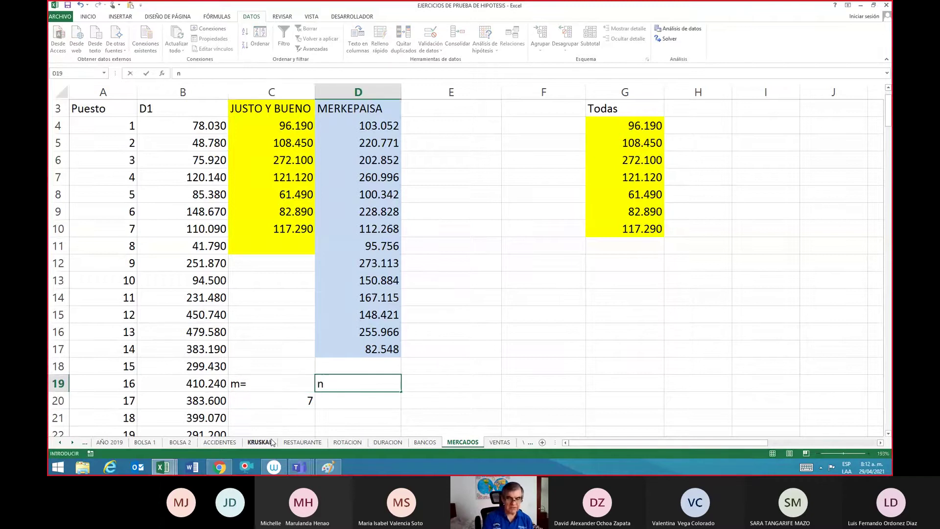
text(=)
key(Return)
Step: Count the MERKEPAISA observations in D20 with the formula =contar(D4:D17)
text(=)
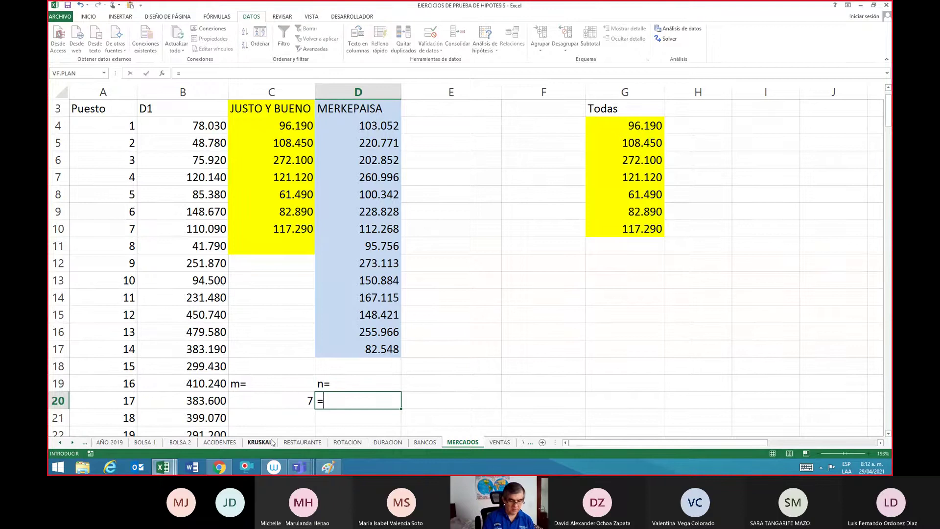
text(contar)
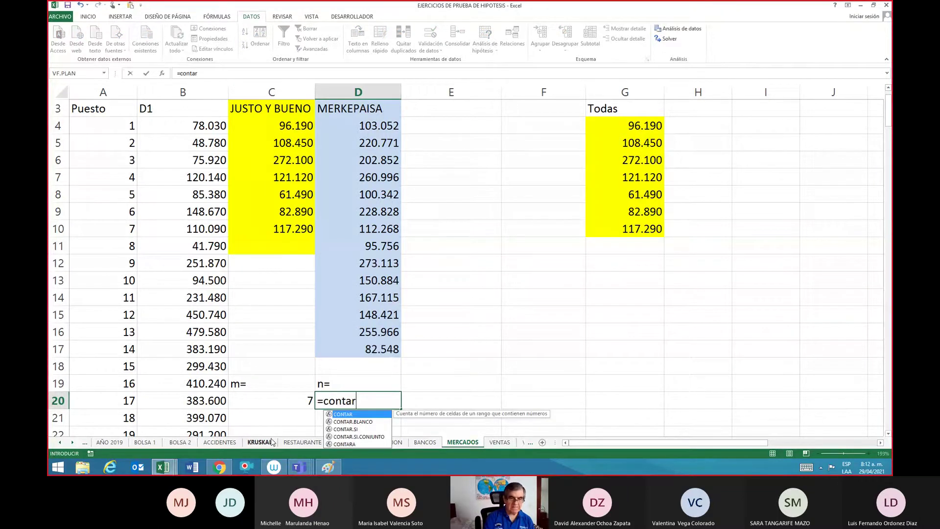
text(()
key(Up)
key(Up)
key(Up)
key(Up)
key(Up)
key(Up)
key(Up)
key(Up)
key(Up)
key(Up)
key(Up)
key(Up)
key(Up)
key(Up)
key(Up)
key(Up)
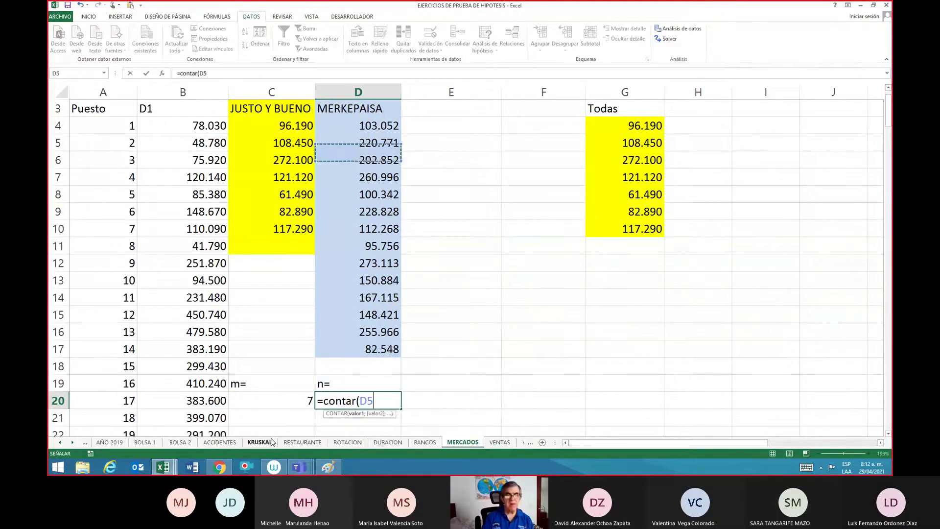
key(shift+Down)
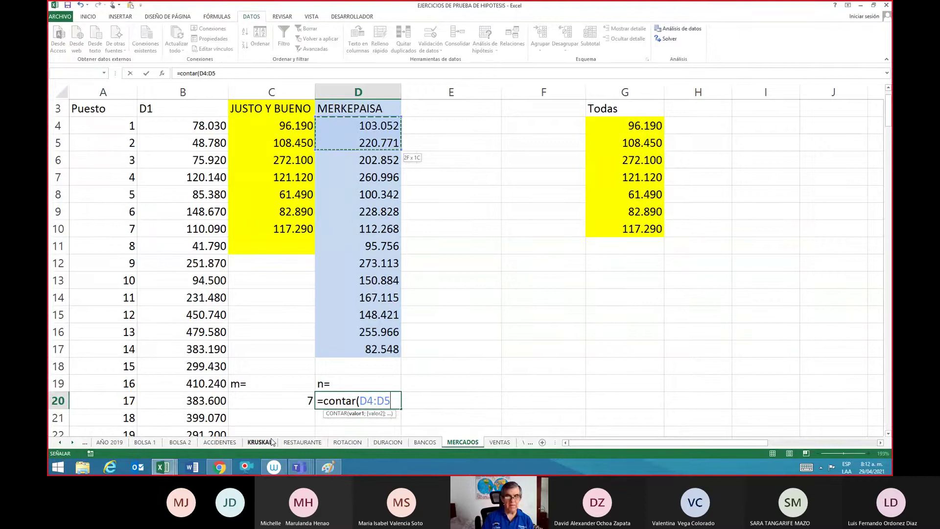
key(ctrl+shift+Down)
text())
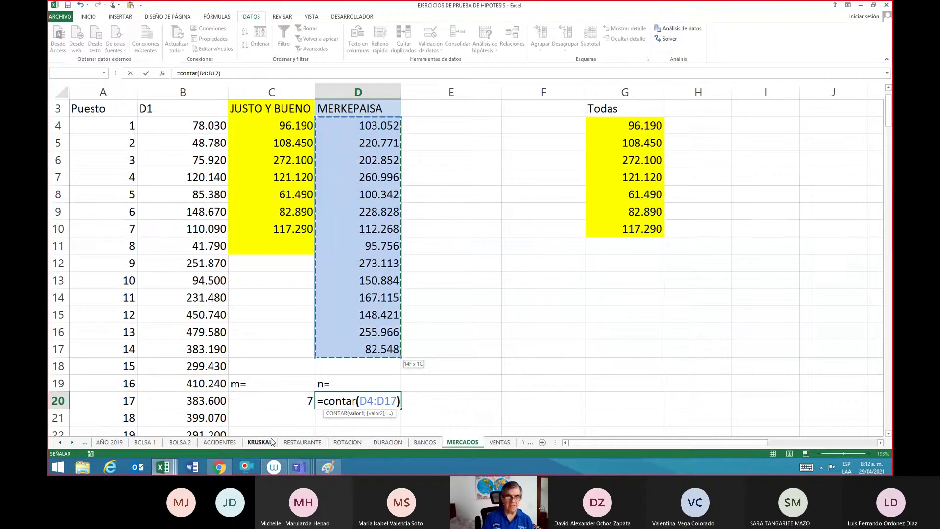
key(Return)
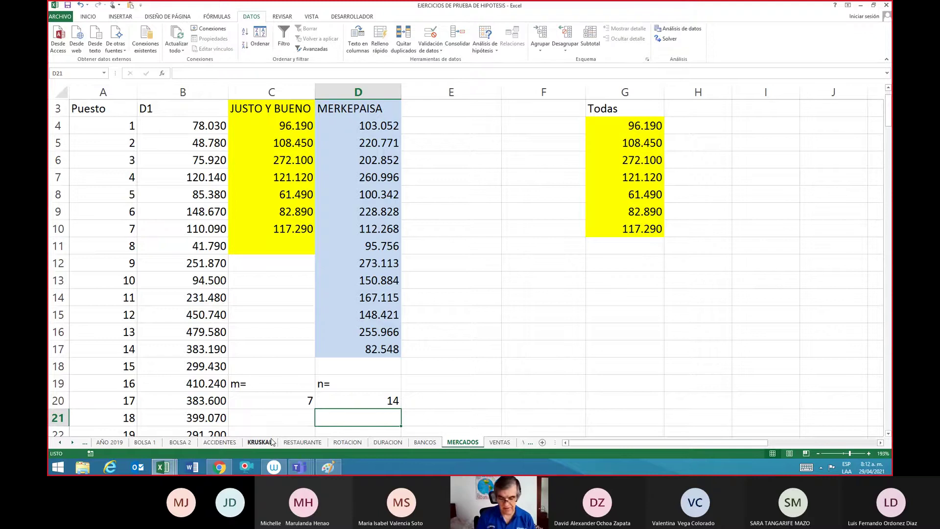
Step: Enter the heading "Obs X's" in C2, above JUSTO Y BUENO
key(Up)
key(Up)
key(Up)
key(Up)
key(Up)
key(Up)
key(Up)
key(Up)
key(Up)
key(Up)
key(Up)
key(Up)
key(Up)
key(Up)
key(Up)
key(Up)
key(Up)
key(Up)
key(Up)
key(Up)
key(Left)
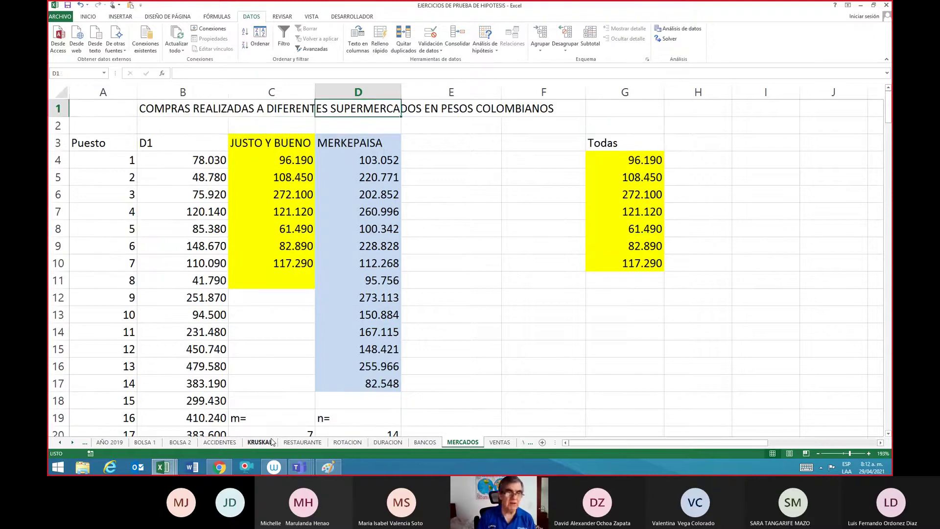
key(Down)
text(Obs)
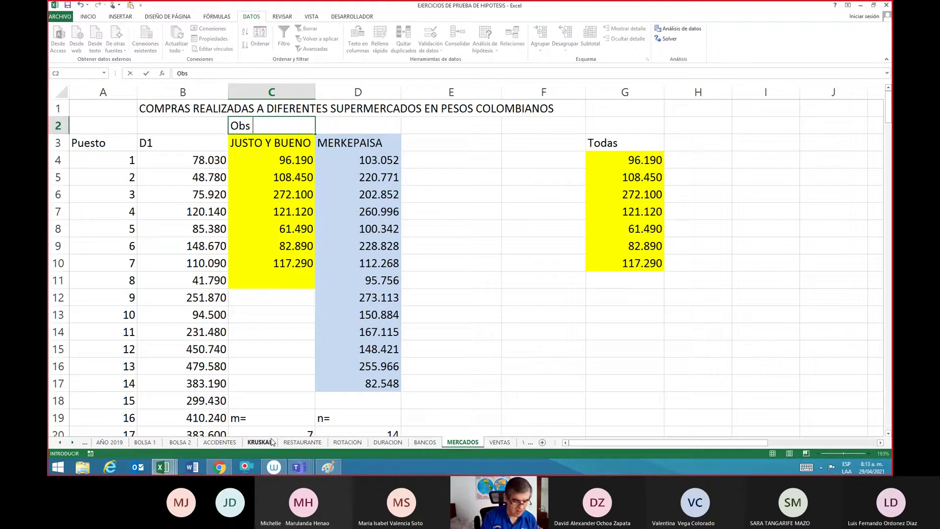
text( X's)
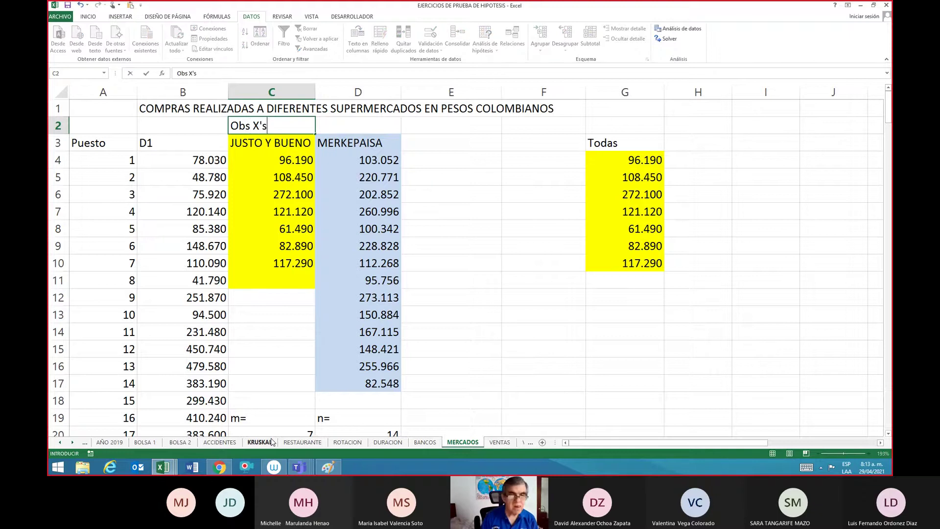
key(Return)
Step: Enter the heading "Obs Y´s" in D2, above MERKEPAISA
key(Up)
key(Right)
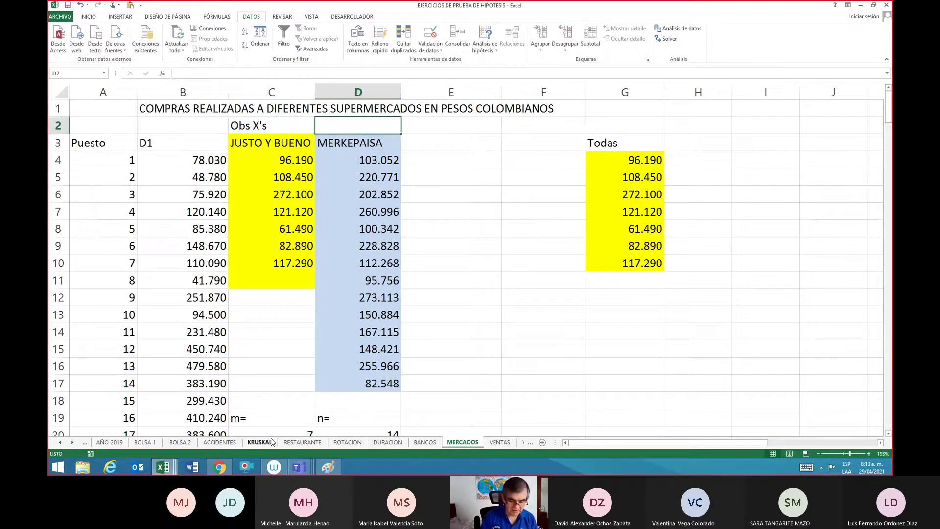
text(Ob)
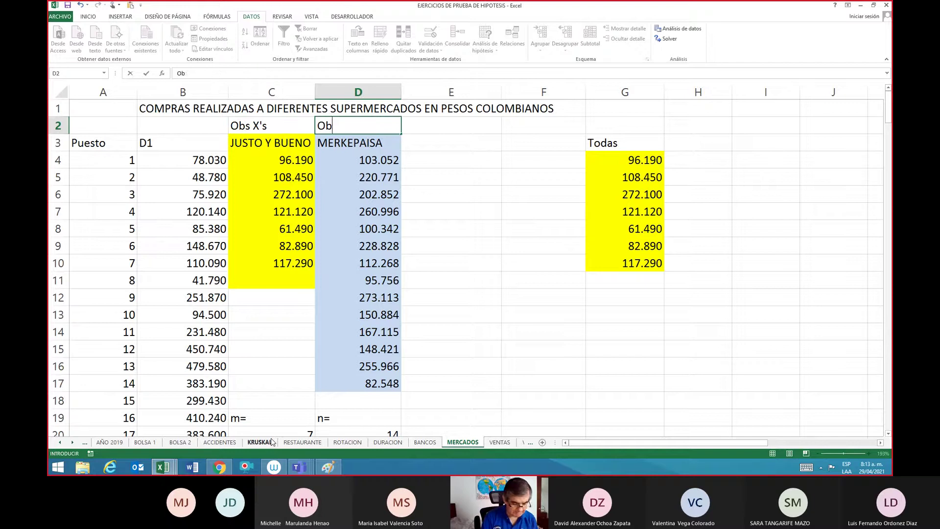
text(s Y)
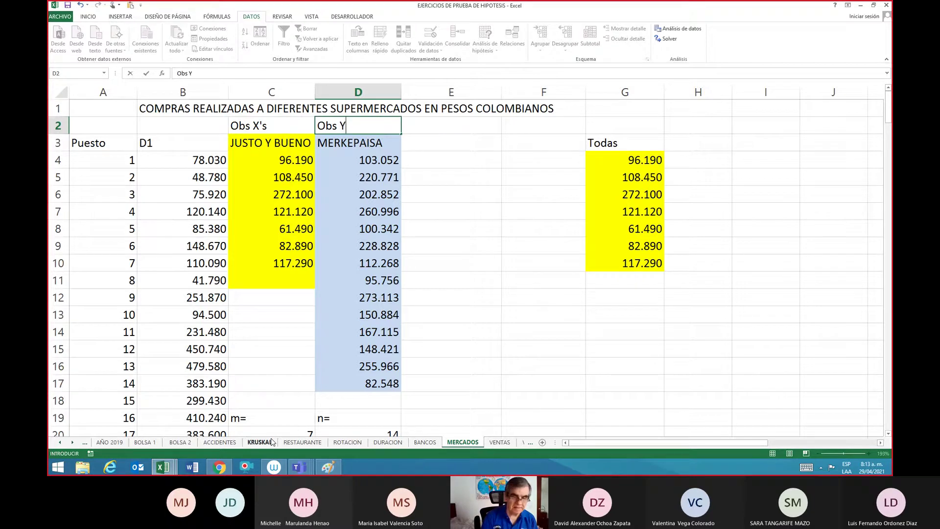
text(´s)
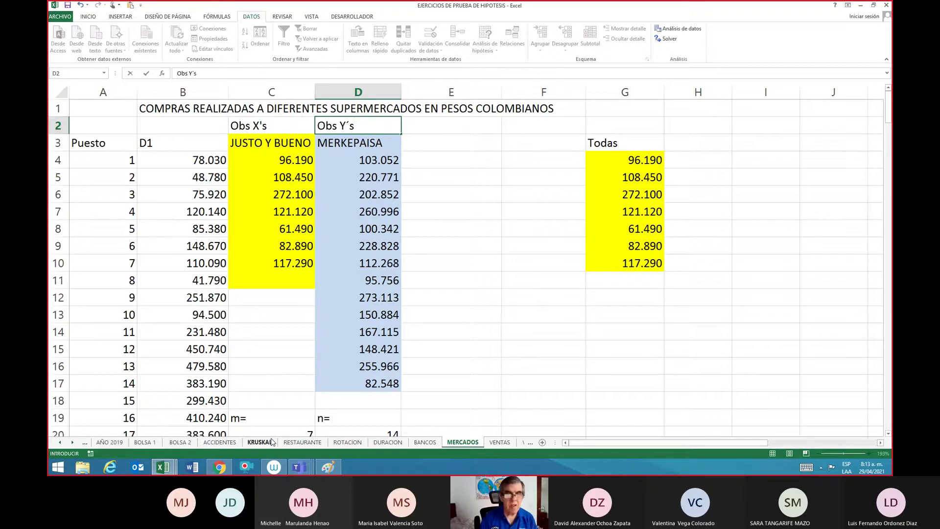
key(Return)
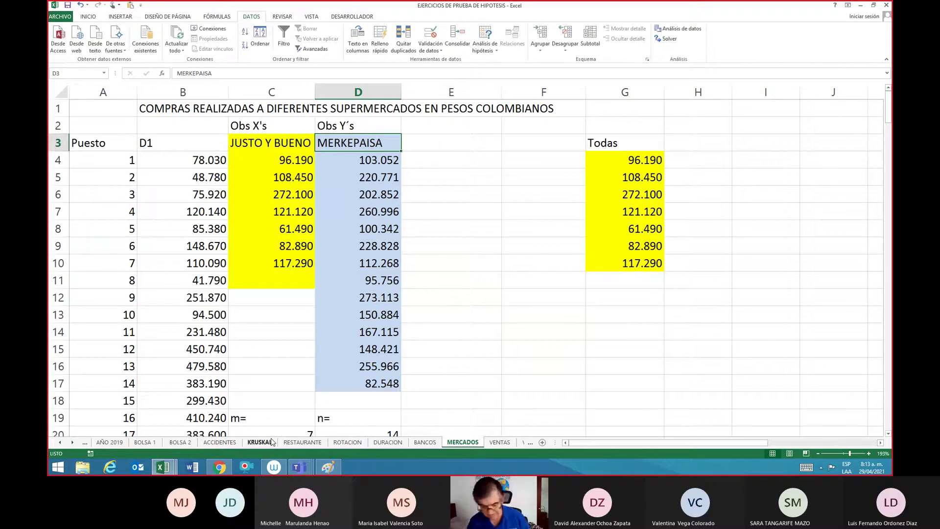
Step: Copy the MERKEPAISA amounts in D4:D17 and paste them into the Todas column starting at G11
key(Down)
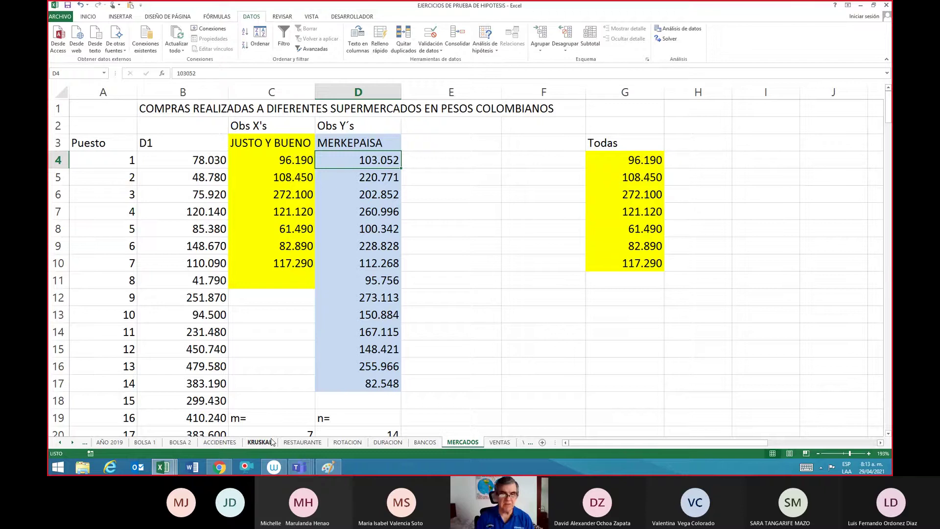
key(shift+Down)
key(shift+Down)
key(shift+Down)
key(shift+Down)
key(shift+Down)
key(shift+Down)
key(shift+Down)
key(shift+Down)
key(shift+Down)
key(shift+Down)
key(shift+Down)
key(shift+Down)
key(shift+Down)
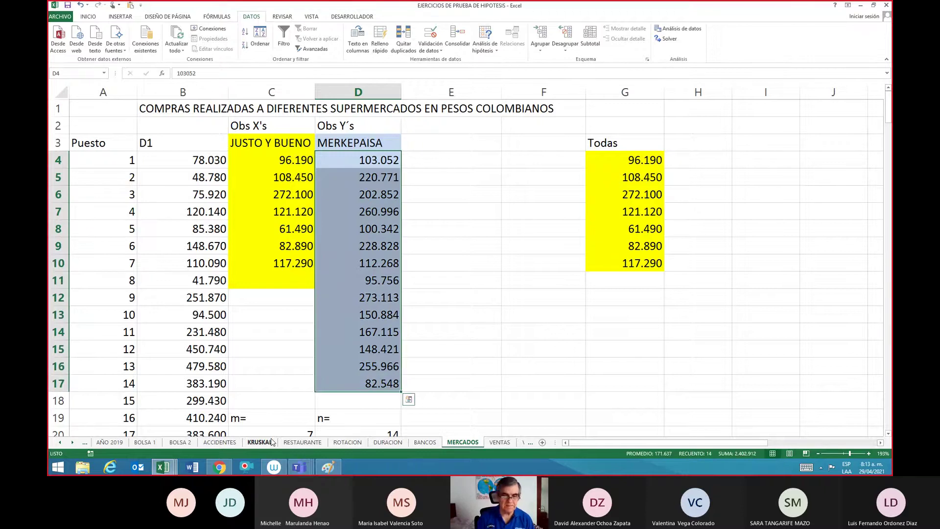
key(ctrl+c)
key(Right)
key(Right)
key(Right)
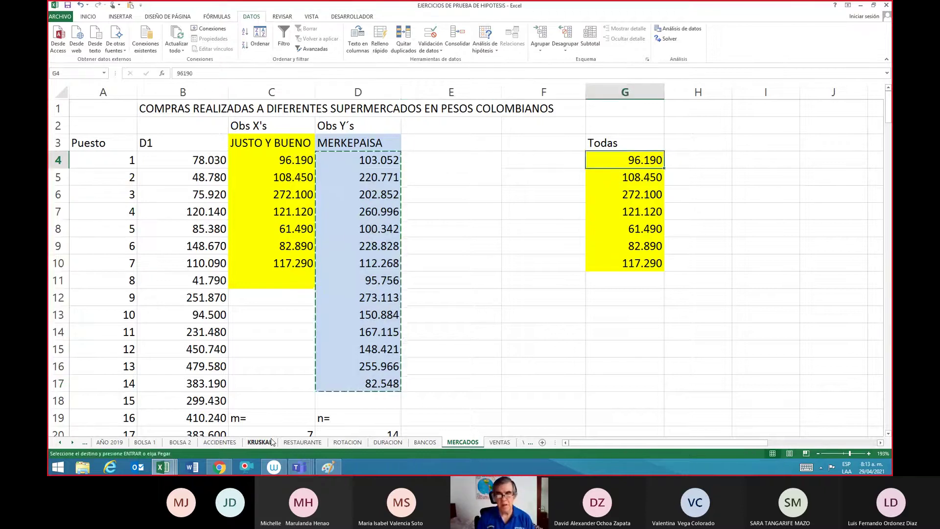
key(Down)
key(Down)
key(Down)
key(Down)
key(Down)
key(Down)
key(Down)
key(ctrl+v)
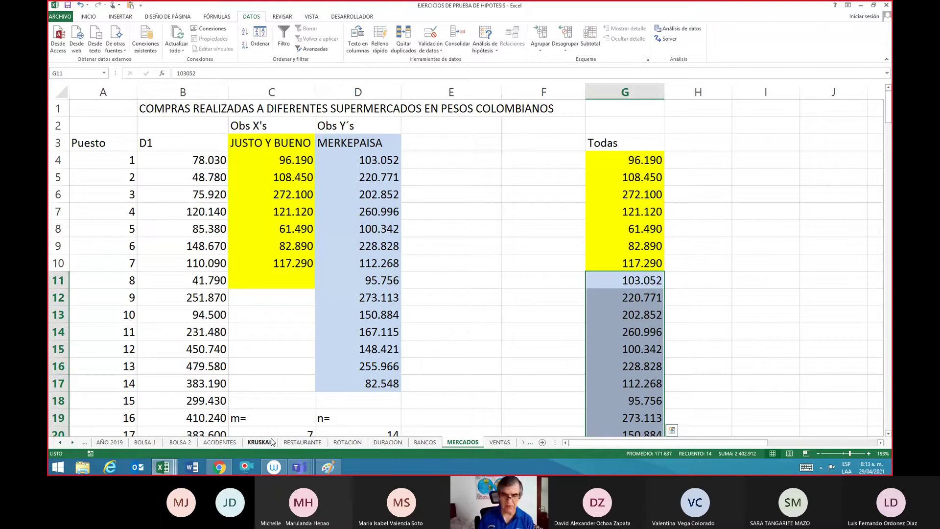
Step: Sort the combined Todas column, G3:G24 including its heading, in ascending order
click(619, 144)
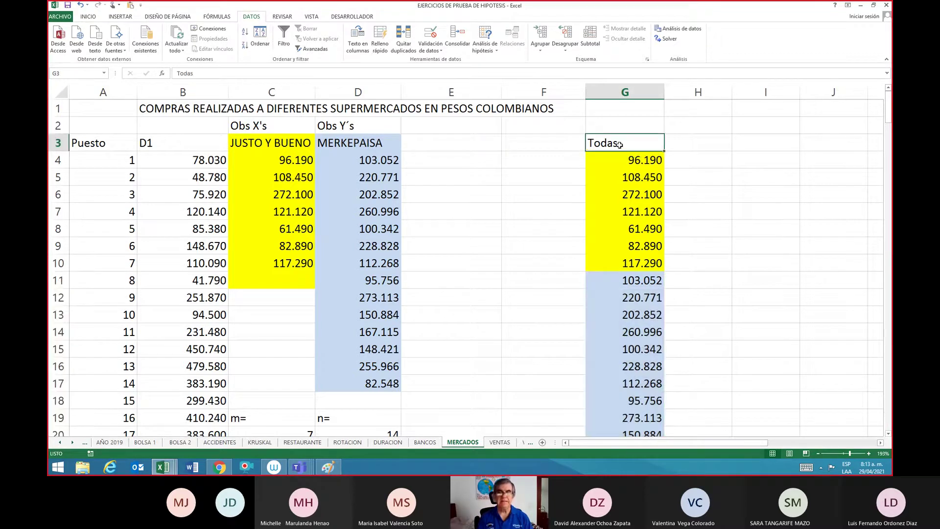
drag(619, 144, 631, 411)
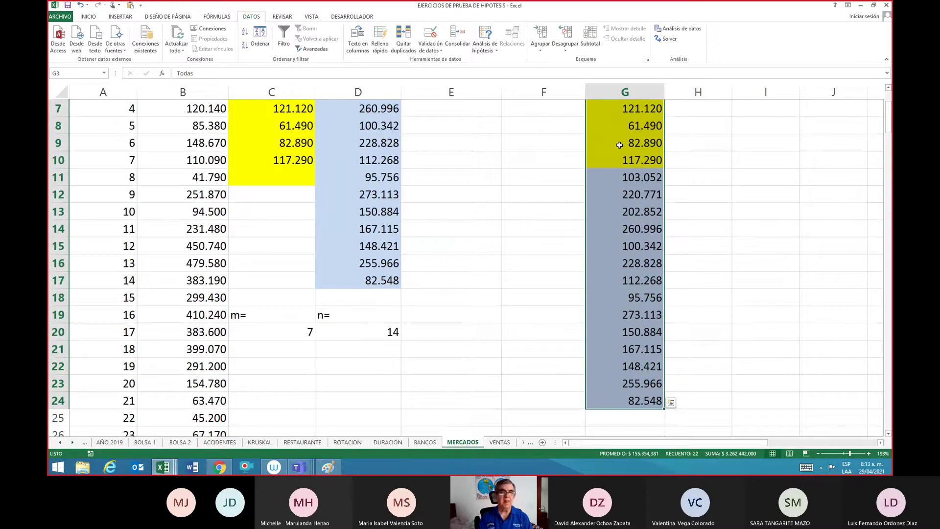
click(244, 33)
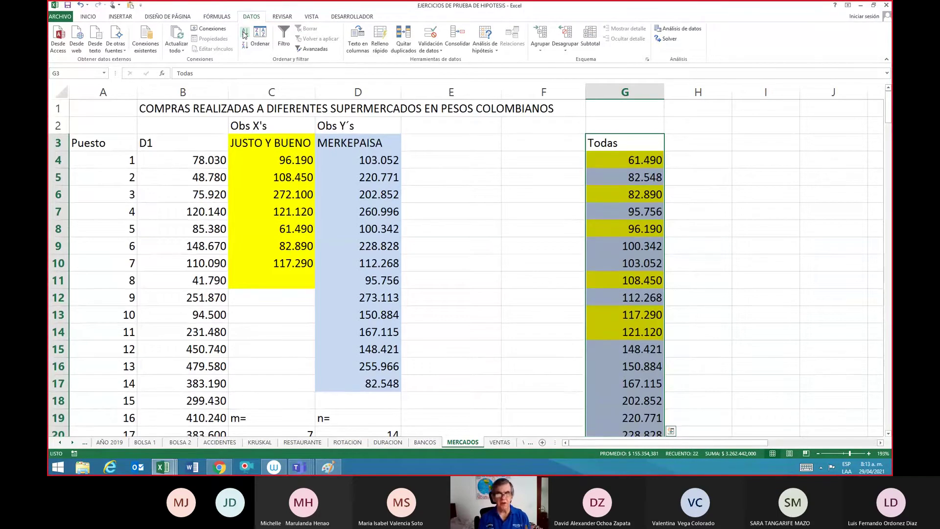
Step: Examine how the yellow JUSTO Y BUENO and blue MERKEPAISA amounts are interleaved in the sorted Todas column
key(Right)
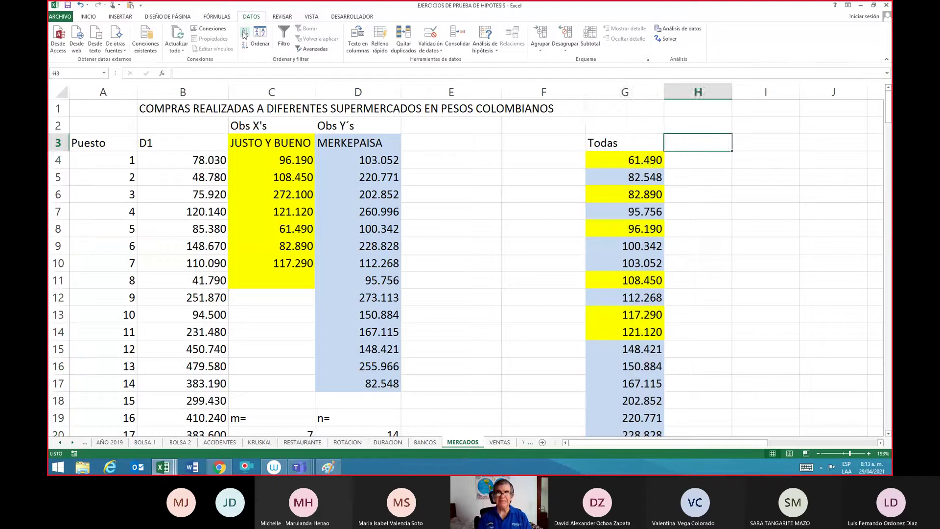
key(Left)
key(Down)
key(Down)
key(Down)
key(Down)
key(Down)
key(Down)
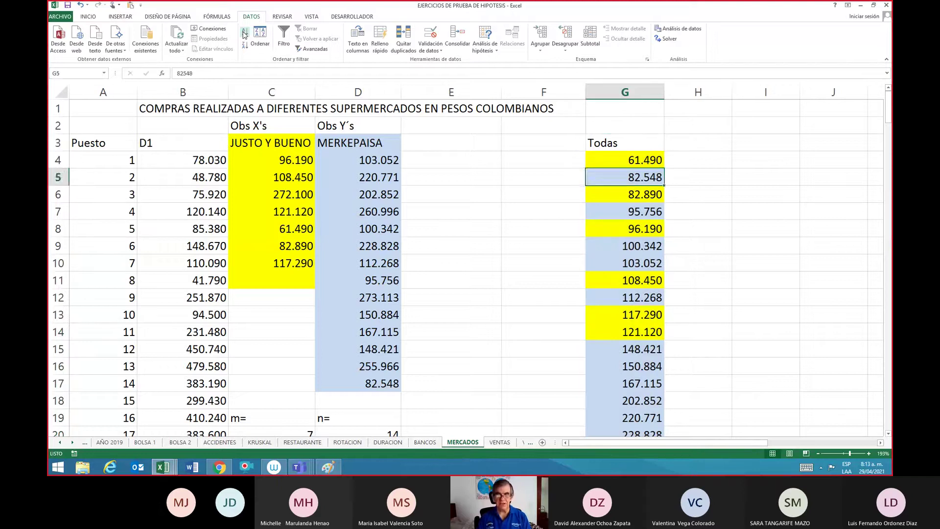
key(Down)
key(Down)
key(Down)
key(Down)
key(Down)
key(Down)
key(Down)
key(Down)
key(Down)
key(Down)
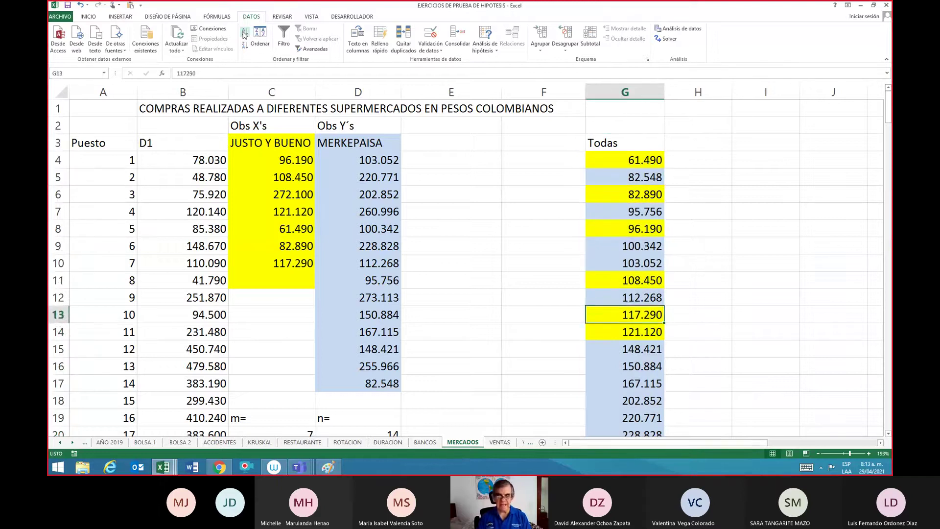
key(Down)
key(Down)
key(Down)
key(Down)
key(Down)
key(Down)
key(Down)
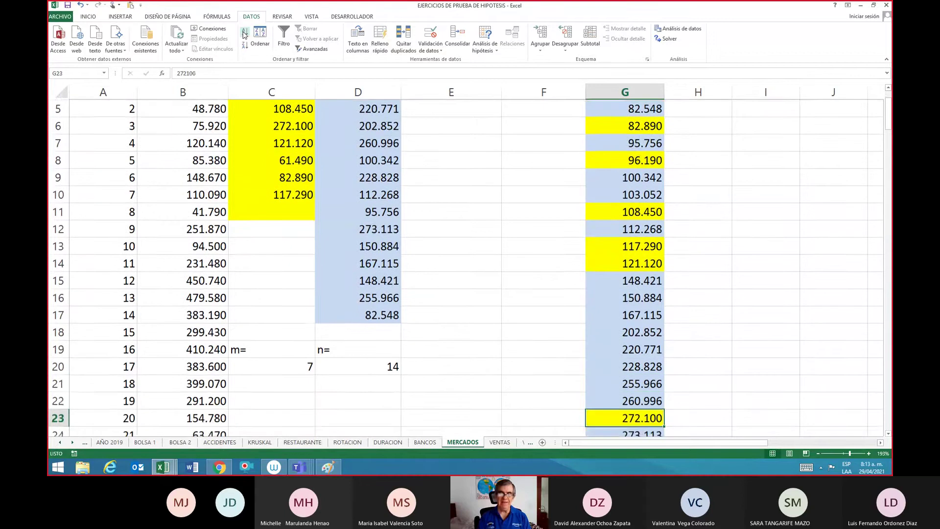
Step: Switch to Paint to review the Wilcoxon rank-sum procedure notes, and return to the EJERCICIOS DE PRUEBA DE HIPOTESIS workbook in Excel
key(Up)
key(Up)
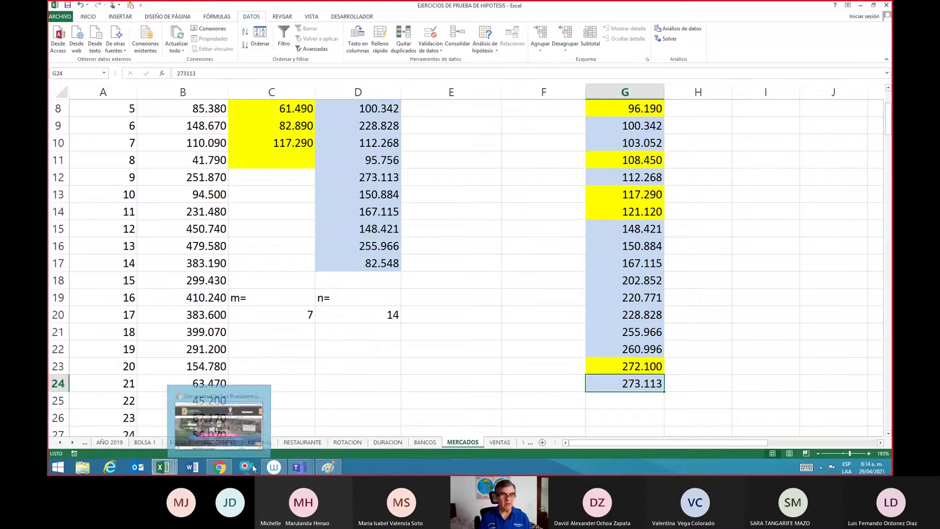
click(318, 468)
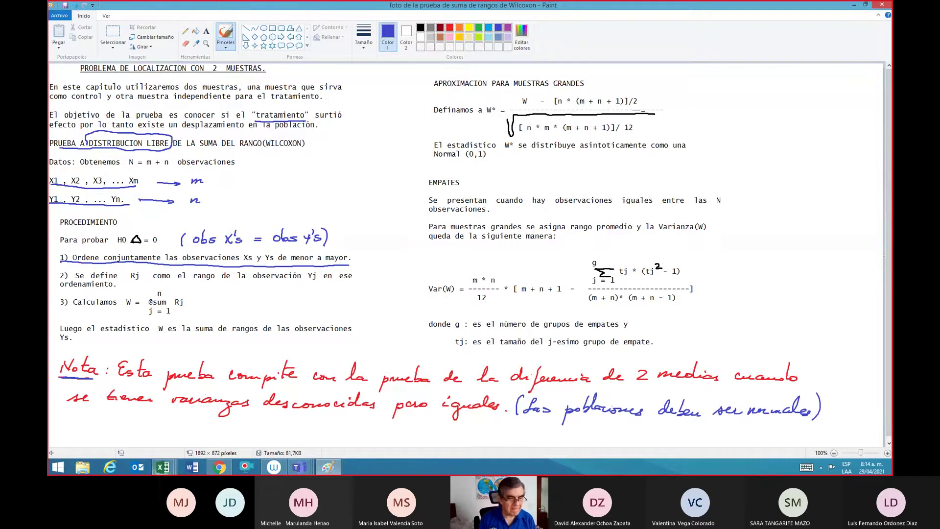
click(162, 473)
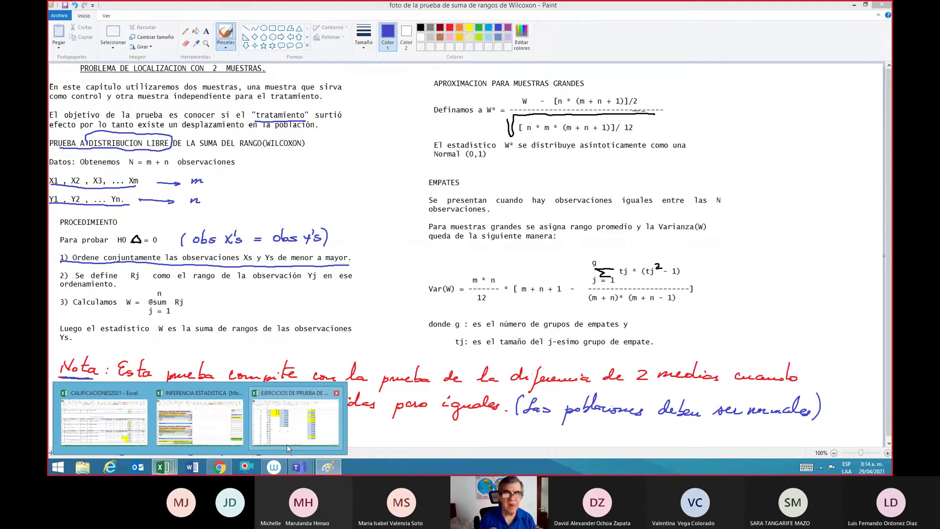
click(288, 449)
Step: Enter the heading "rangos" in H3, beside the Todas heading
key(Up)
key(Up)
key(Up)
key(Up)
key(Up)
key(Up)
key(Up)
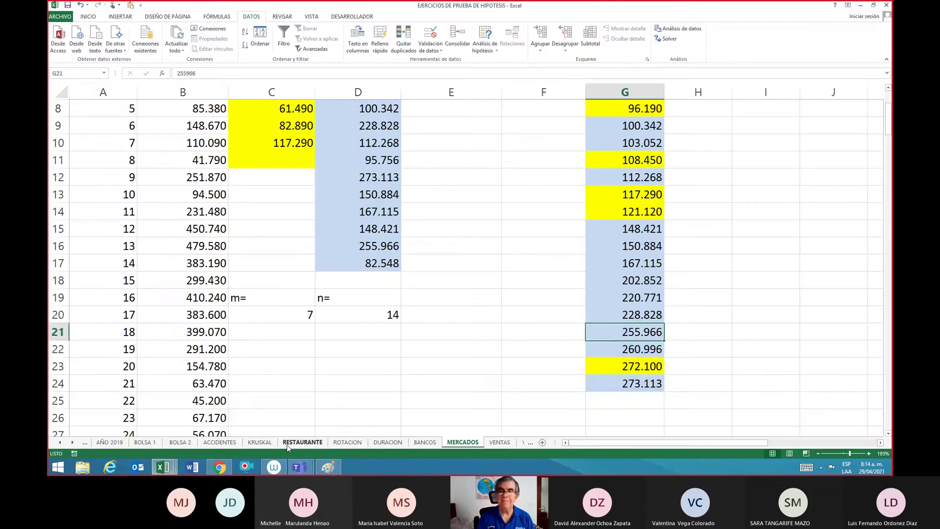
key(Up)
key(Up)
key(Up)
key(Up)
key(Up)
key(Up)
key(Up)
key(Up)
key(Up)
key(Up)
key(Up)
key(Up)
key(Up)
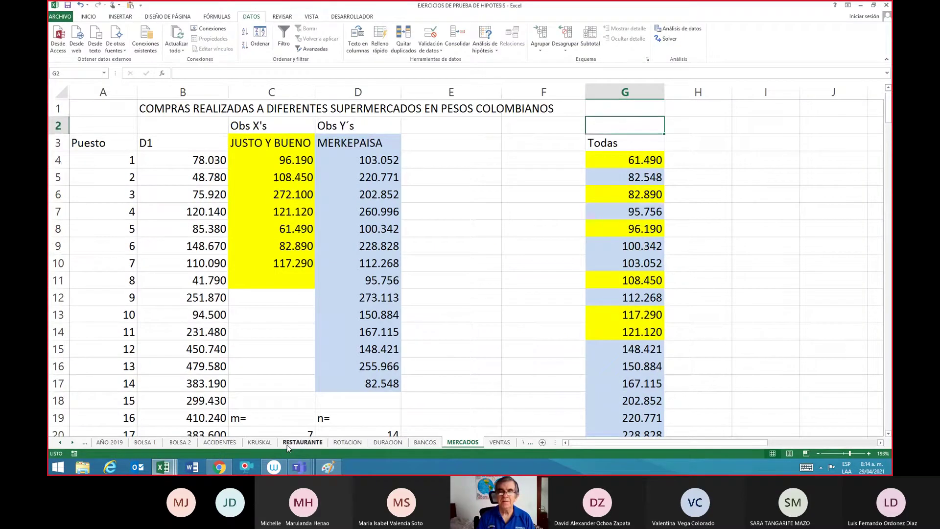
key(Up)
key(Right)
text(r)
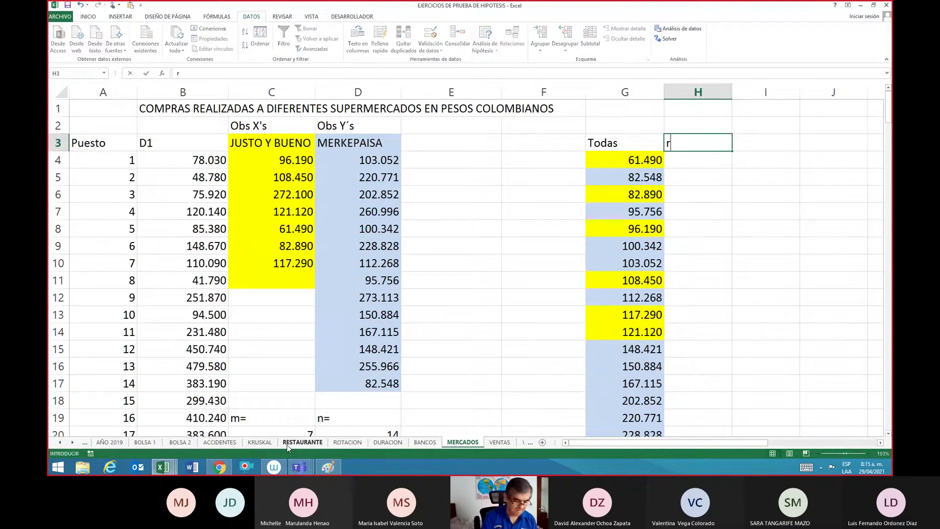
text(angos)
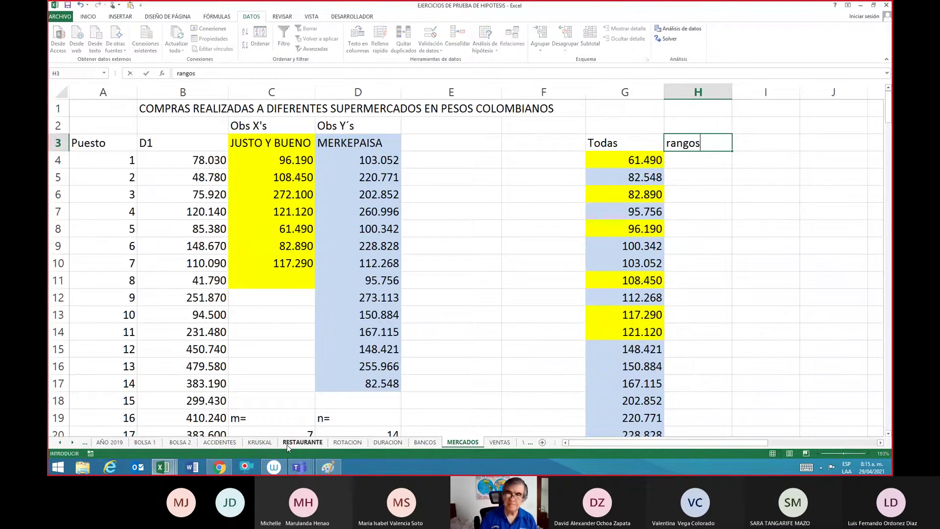
key(Return)
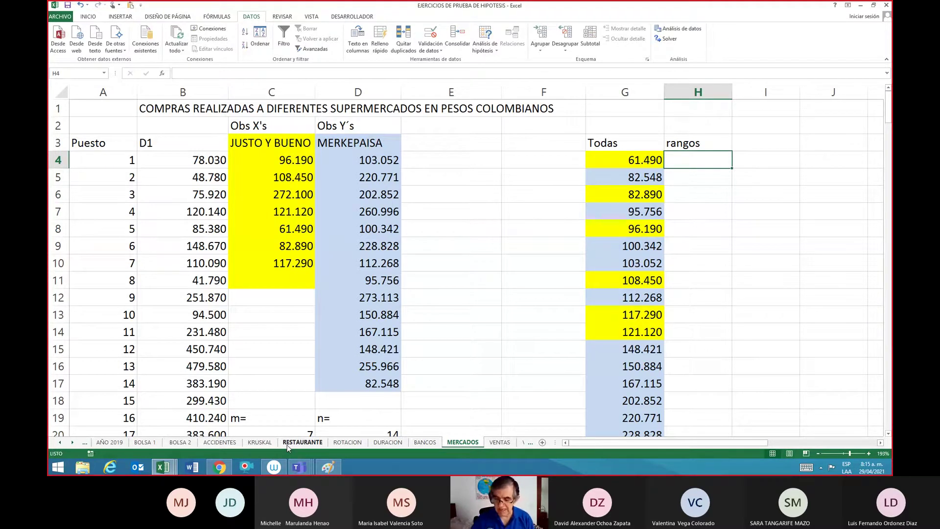
Step: Enter =JERARQUIA.MEDIA(G4;$G$4:$G$24;1) in H4 to rank the first Todas amount in ascending order with averaged ties
text(=)
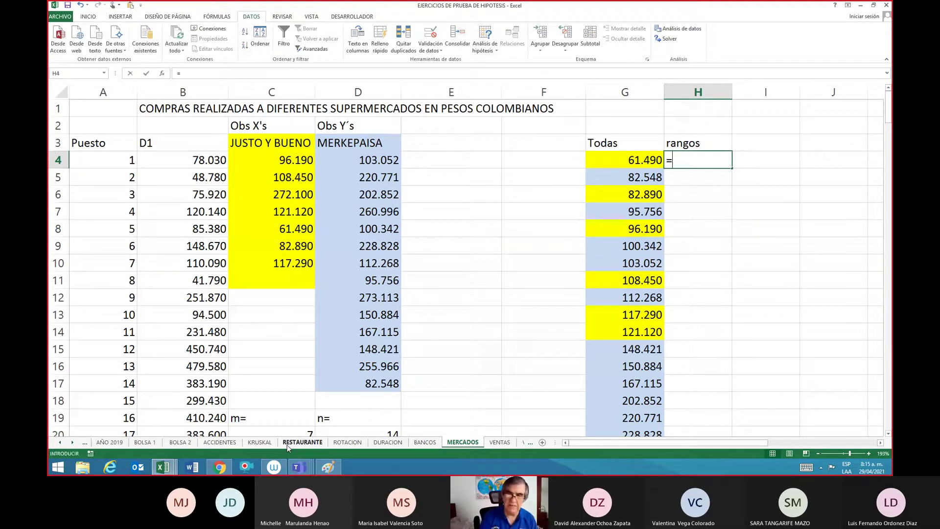
text(jera)
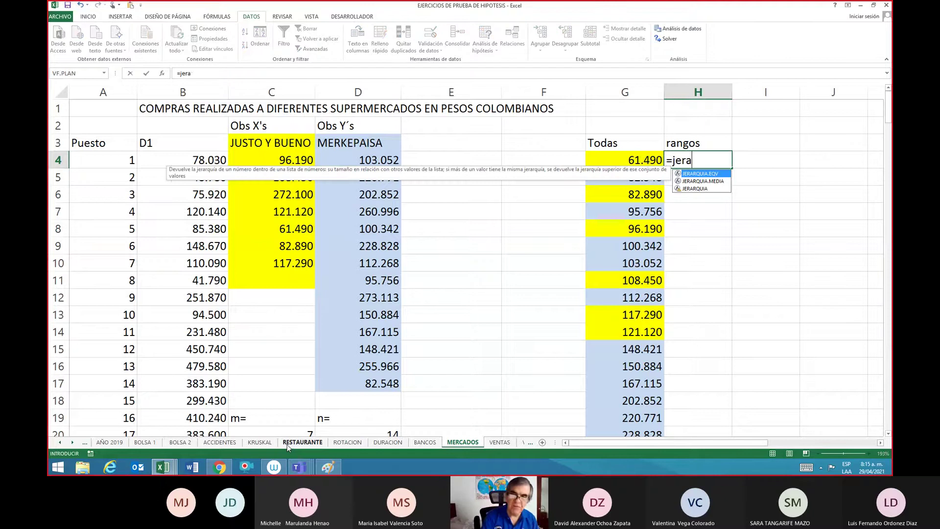
text(rqu)
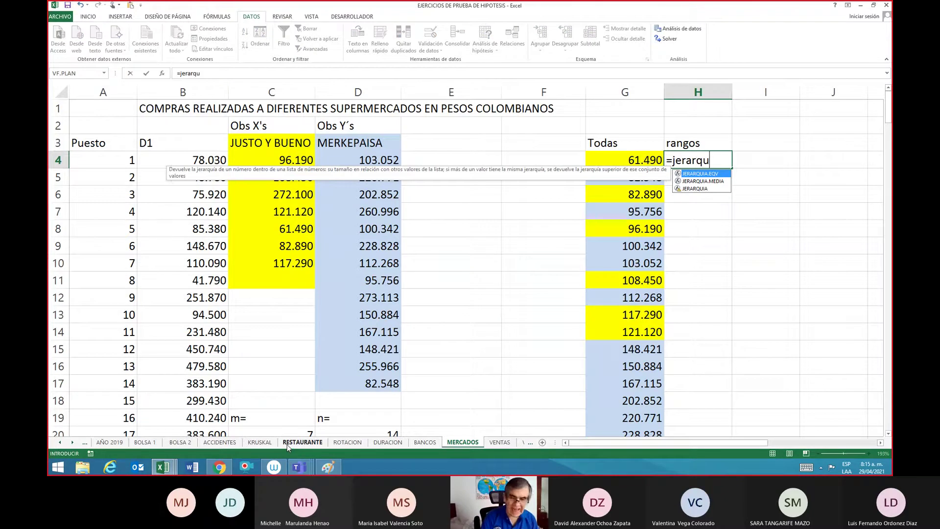
text(ia.media)
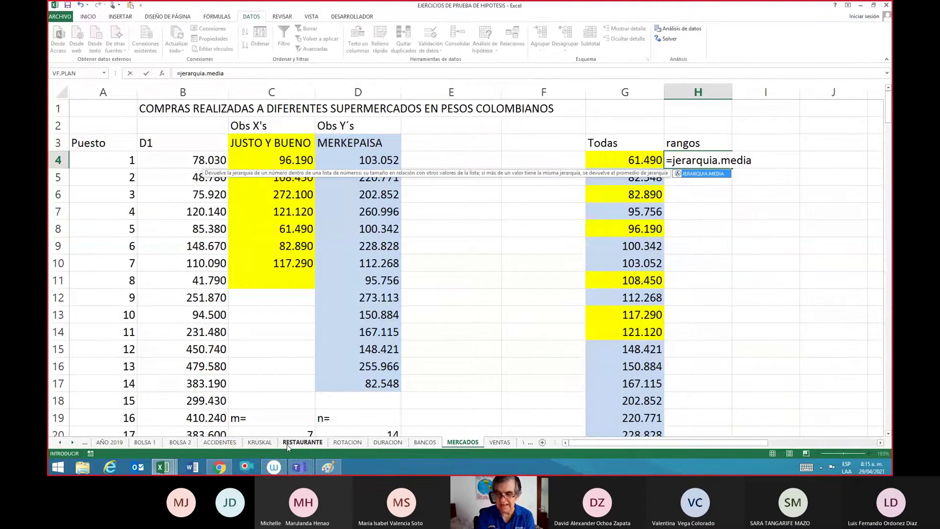
text(()
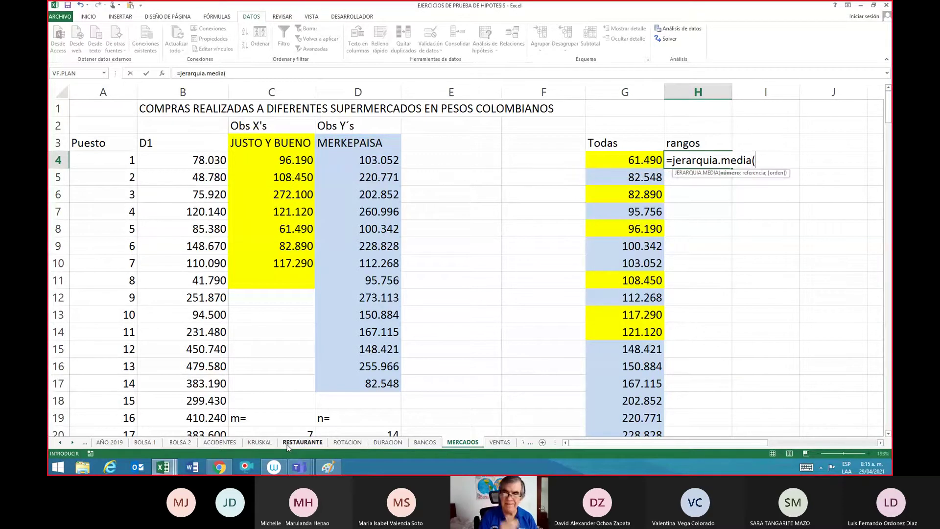
key(Left)
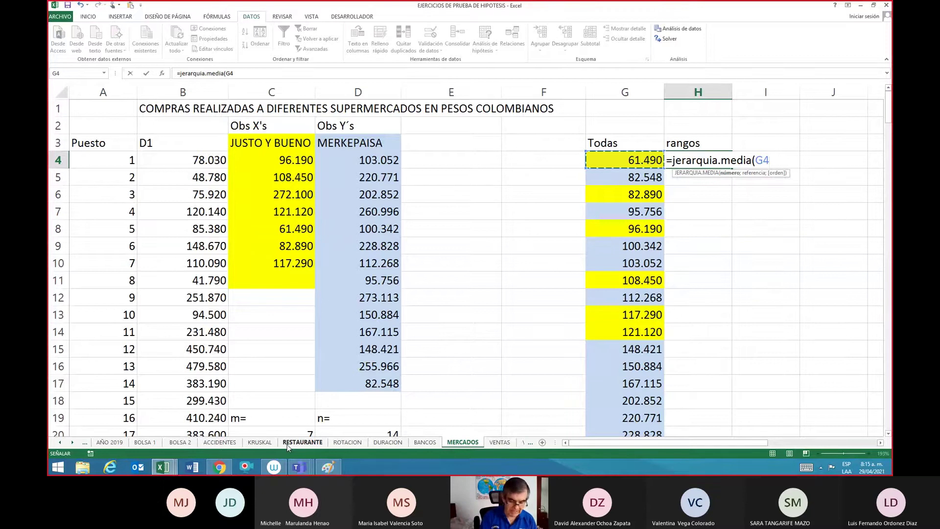
text(;)
key(Left)
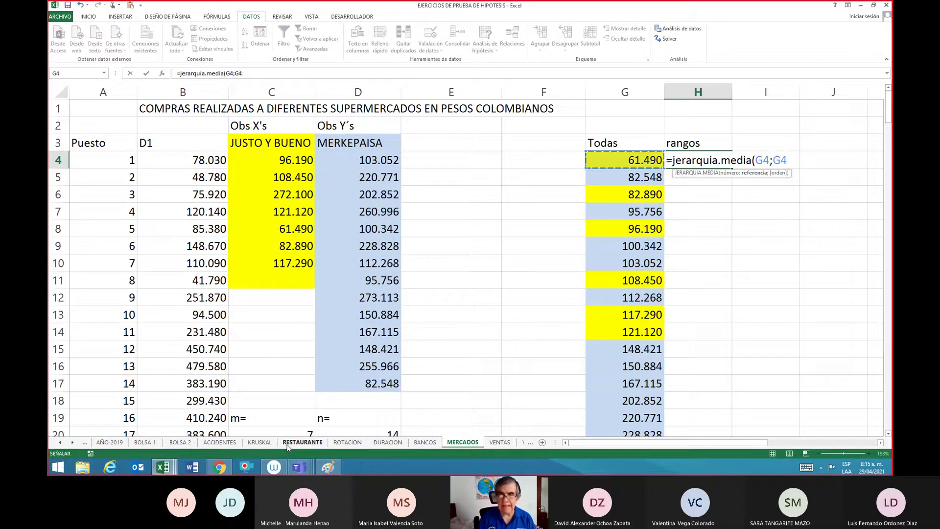
key(Left)
key(Right)
key(shift+Down)
key(shift+Down)
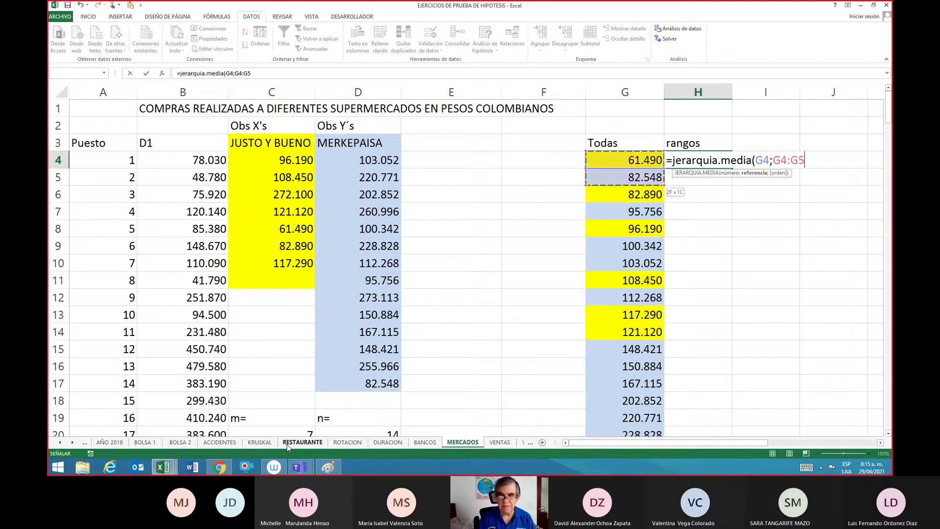
key(ctrl+shift+Down)
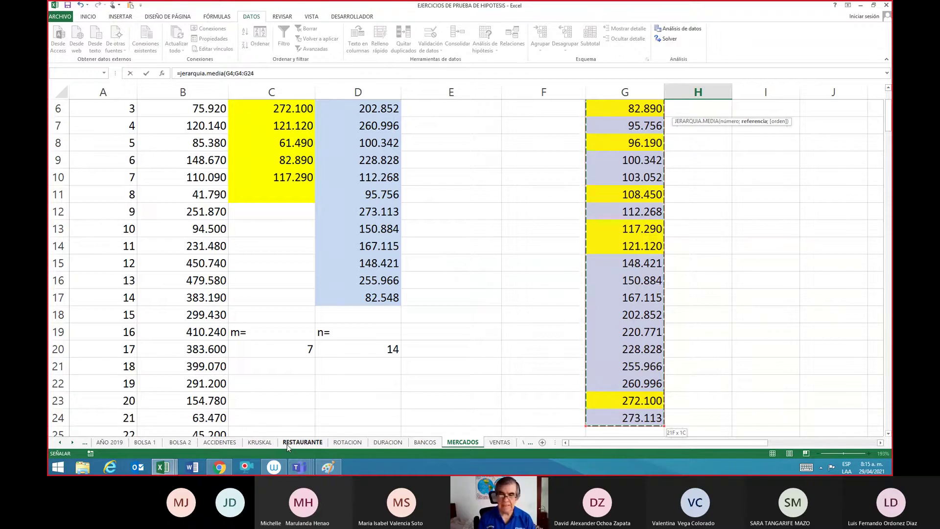
key(F4)
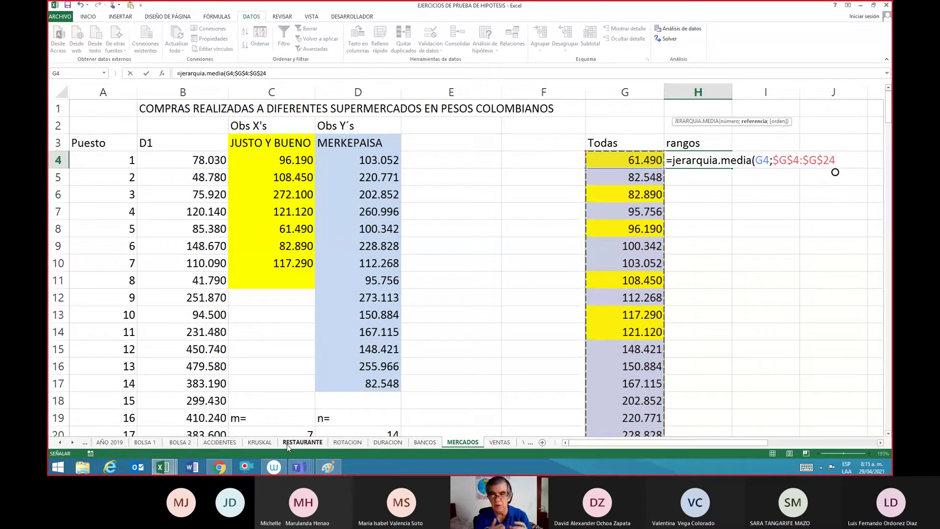
text(;)
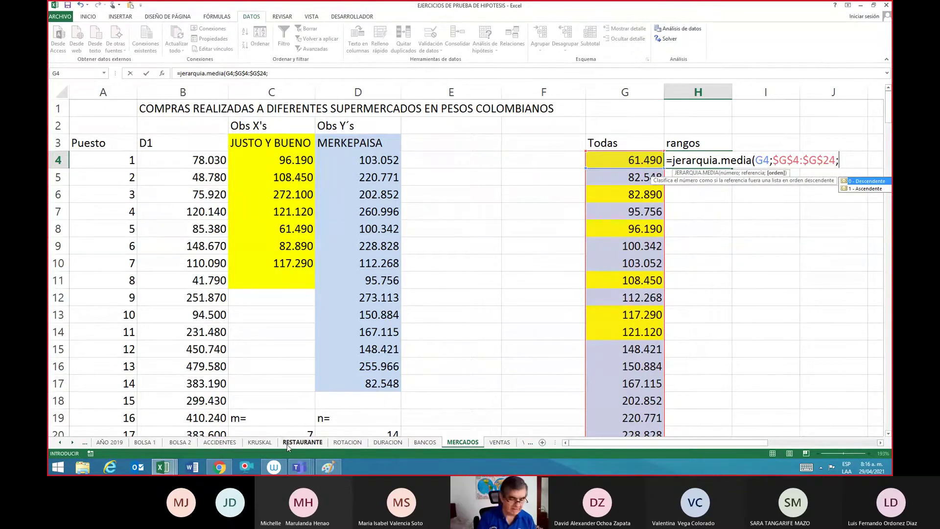
text(1))
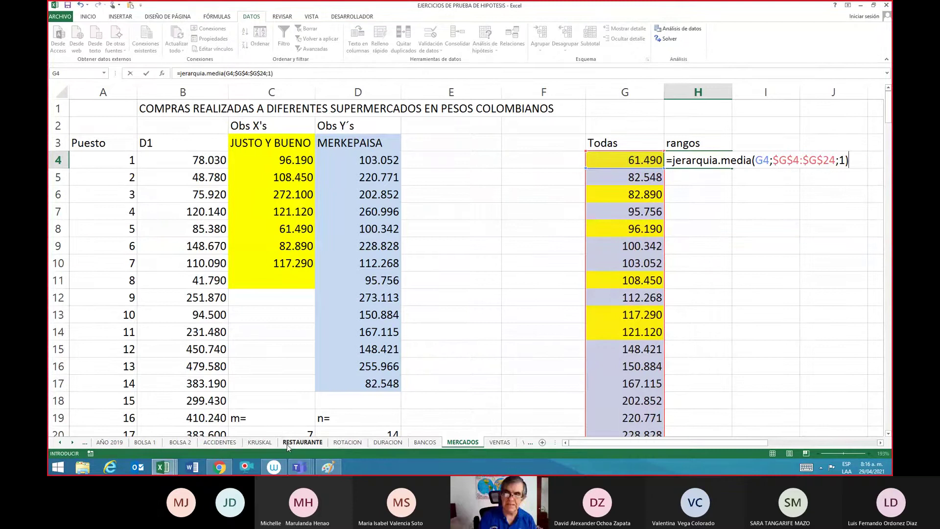
key(Return)
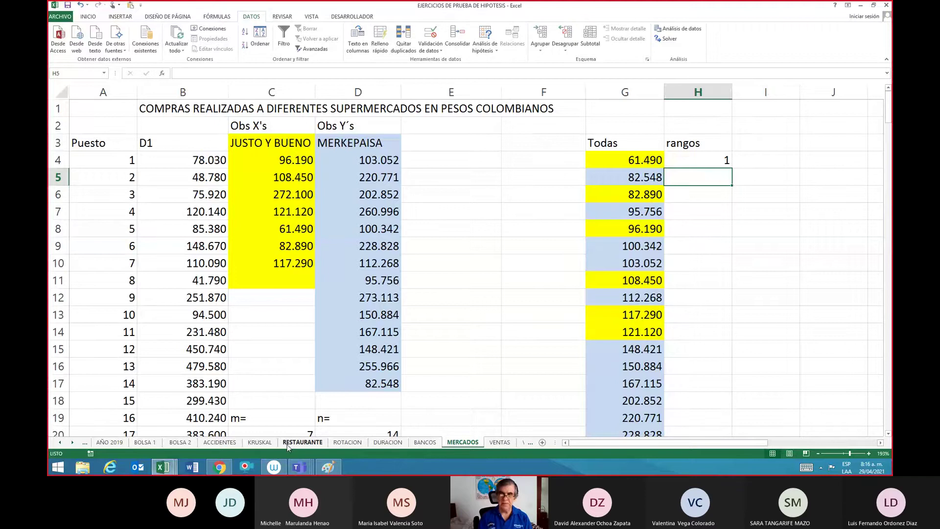
Step: Copy the rank formula from H4 to H5 and check the cell references in the copy
key(Up)
key(ctrl+c)
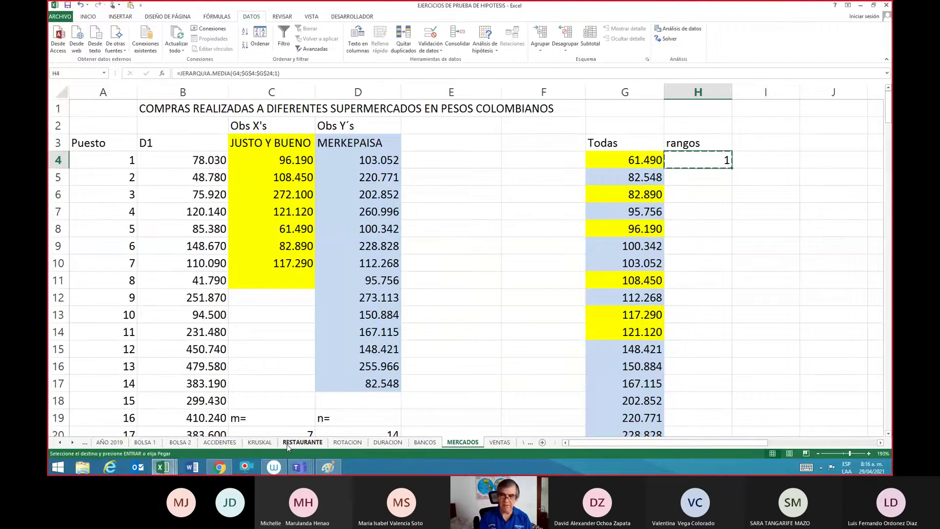
key(Down)
key(Return)
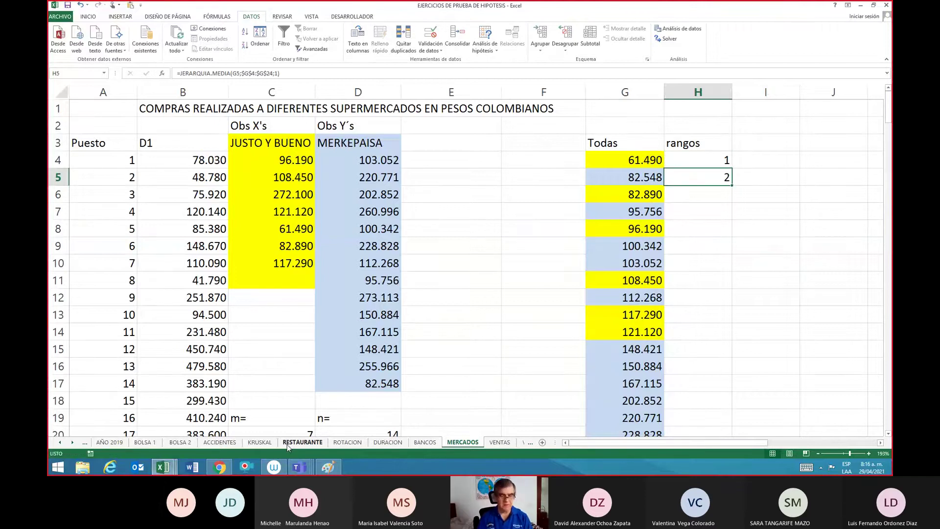
key(F2)
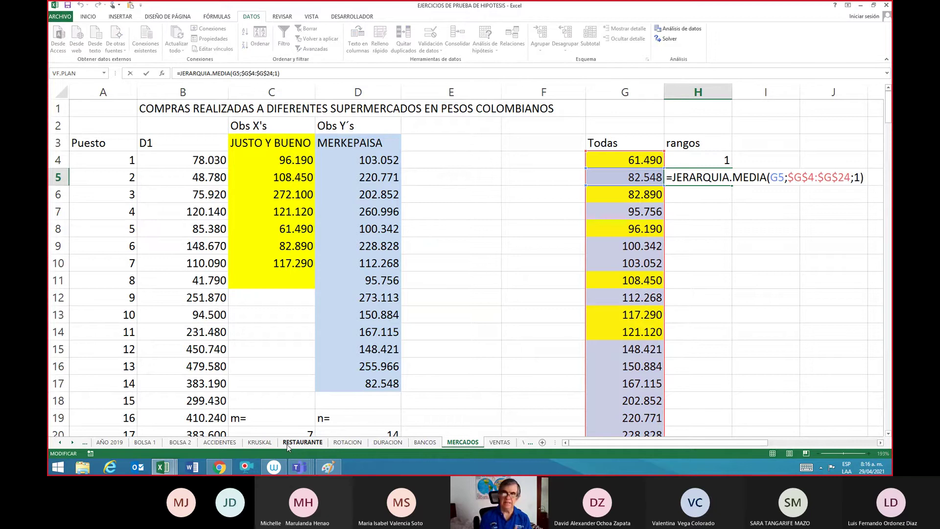
key(Escape)
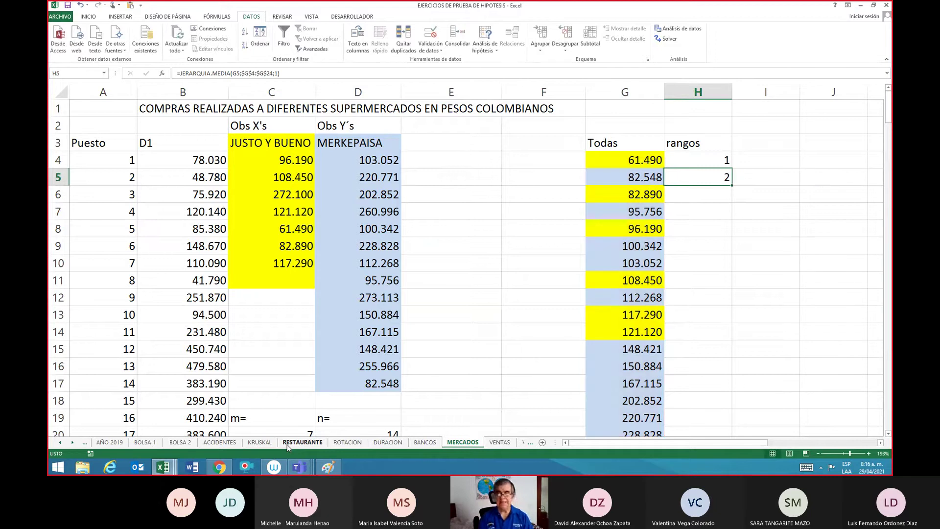
Step: Copy the rank formula in H5 down the rangos column through H24
key(ctrl+c)
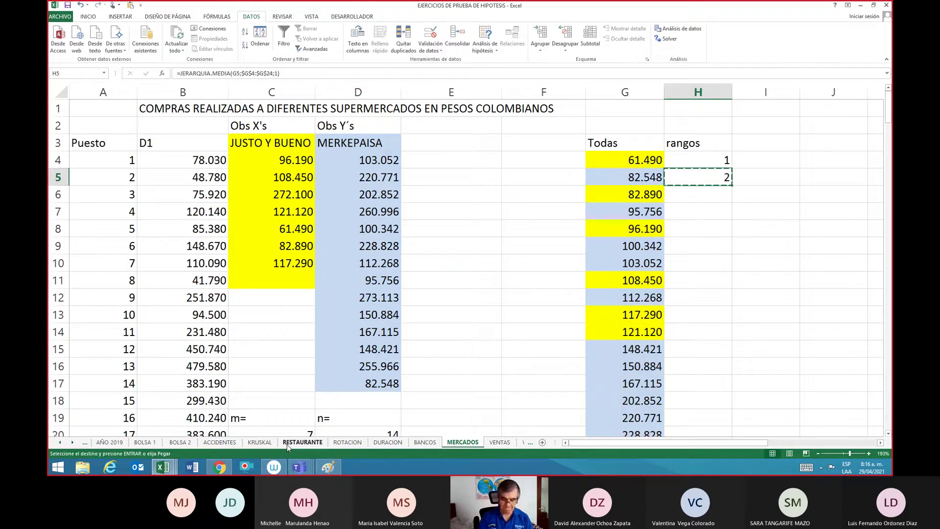
key(shift+Down)
key(shift+Down)
key(shift+Down)
key(shift+Down)
key(shift+Down)
key(shift+Down)
key(shift+Down)
key(shift+Down)
key(shift+Down)
key(shift+Down)
key(shift+Down)
key(shift+Down)
key(shift+Down)
key(shift+Down)
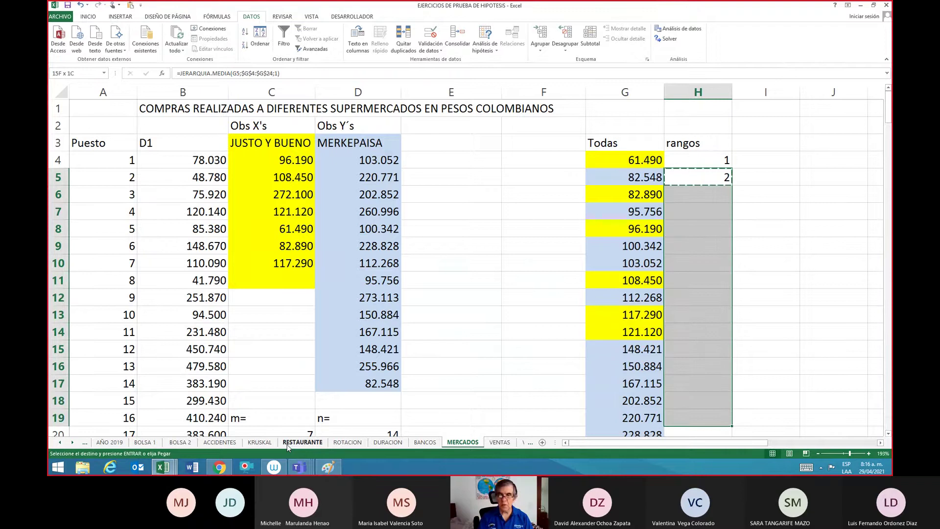
key(shift+Down)
key(shift+Down)
key(shift+Down)
key(shift+Down)
key(shift+Down)
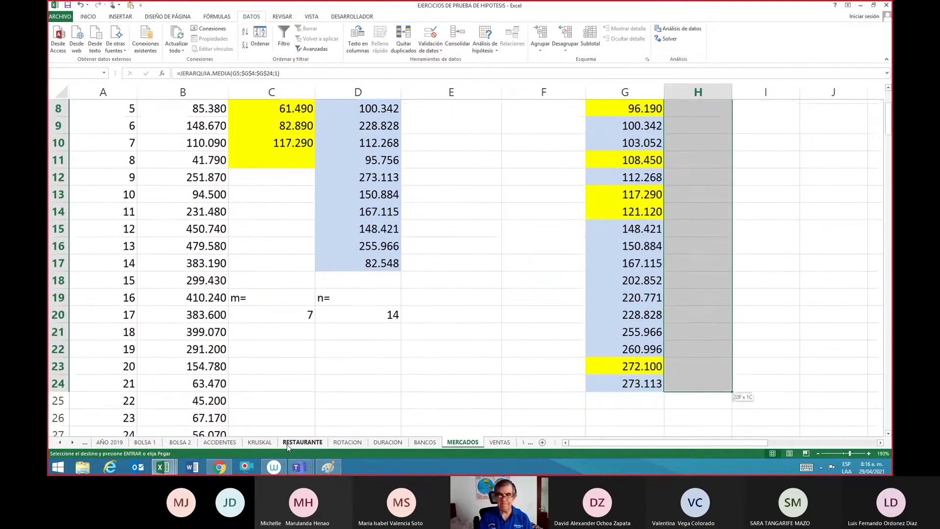
key(Return)
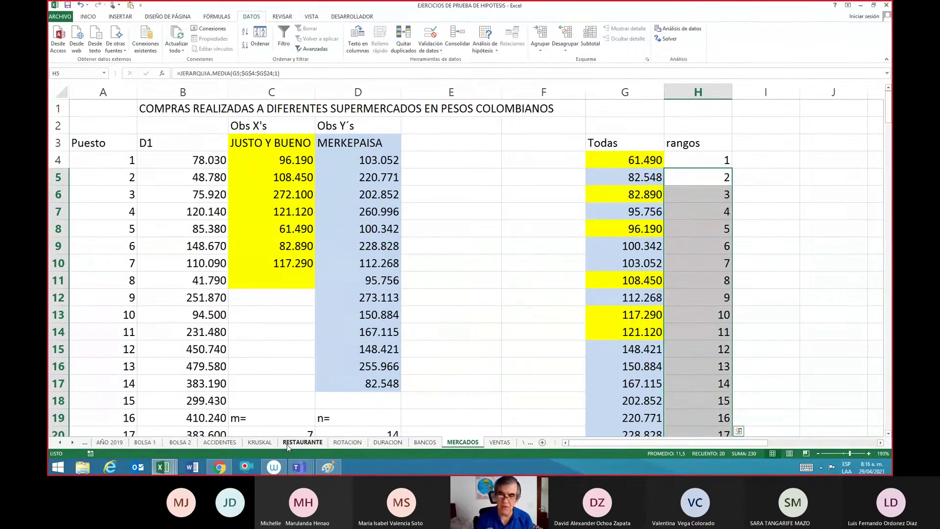
Step: Examine the ranks assigned down the rangos column as far as H24
key(Down)
key(Down)
key(Down)
key(Down)
key(Down)
key(Down)
key(Down)
key(Down)
key(Down)
key(Down)
key(Down)
key(Down)
key(Down)
key(Down)
key(Down)
key(Down)
key(Down)
key(Down)
key(Down)
key(Down)
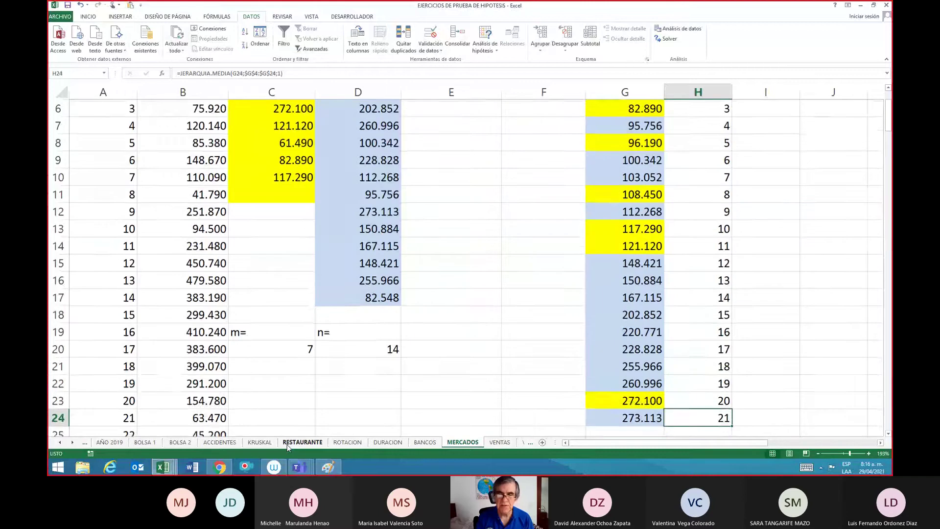
Step: Examine the sorted Todas amounts against their ranks, comparing the yellow JUSTO Y BUENO and blue MERKEPAISA entries
key(Left)
key(Left)
key(Right)
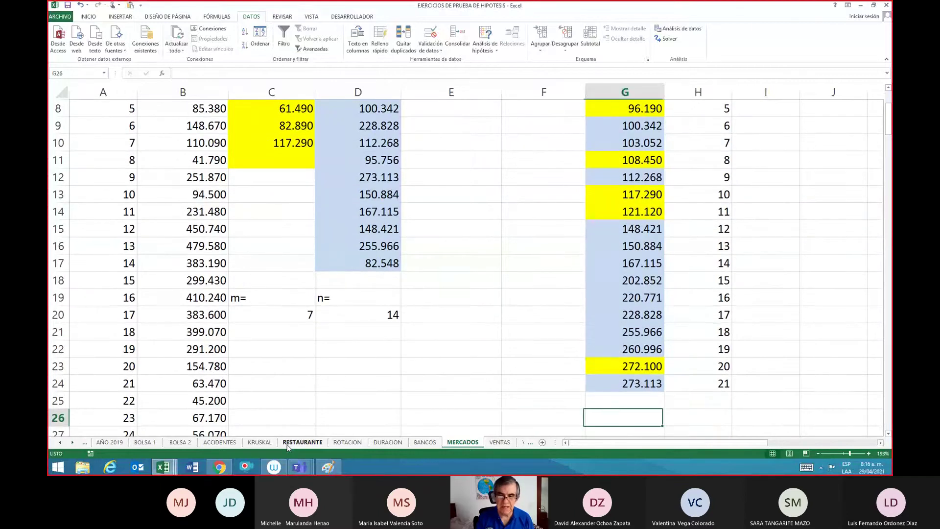
key(Up)
key(Up)
key(Up)
key(Up)
key(Up)
key(Up)
key(Up)
key(Up)
key(Up)
key(Up)
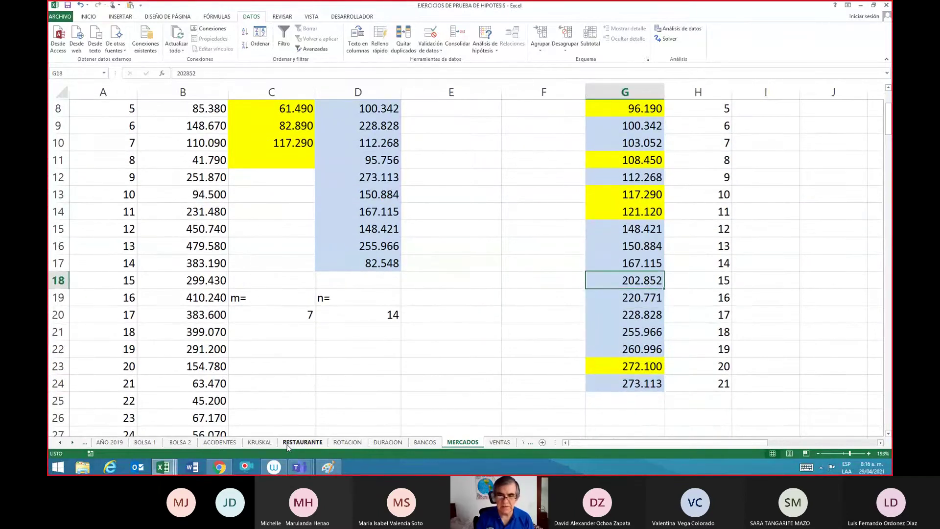
key(Up)
key(Up)
key(Up)
key(Up)
key(Up)
key(Up)
key(Up)
key(Up)
key(Up)
key(Up)
key(Up)
key(Up)
key(Up)
key(Up)
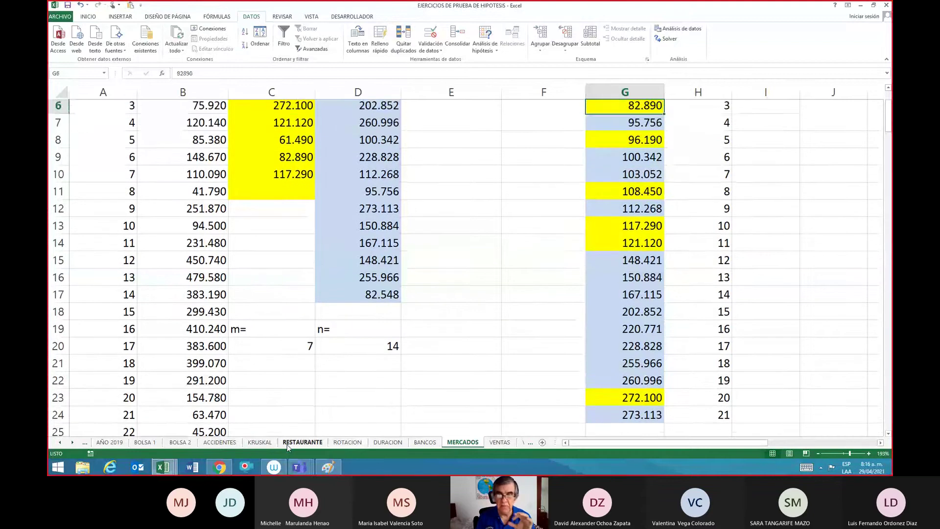
key(Up)
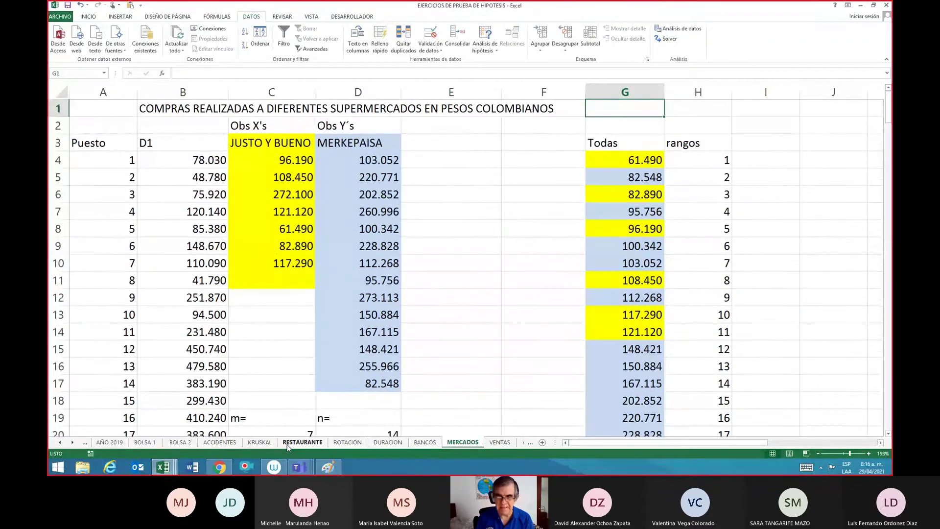
key(Down)
key(Down)
key(Down)
key(Down)
key(Down)
key(Down)
key(Down)
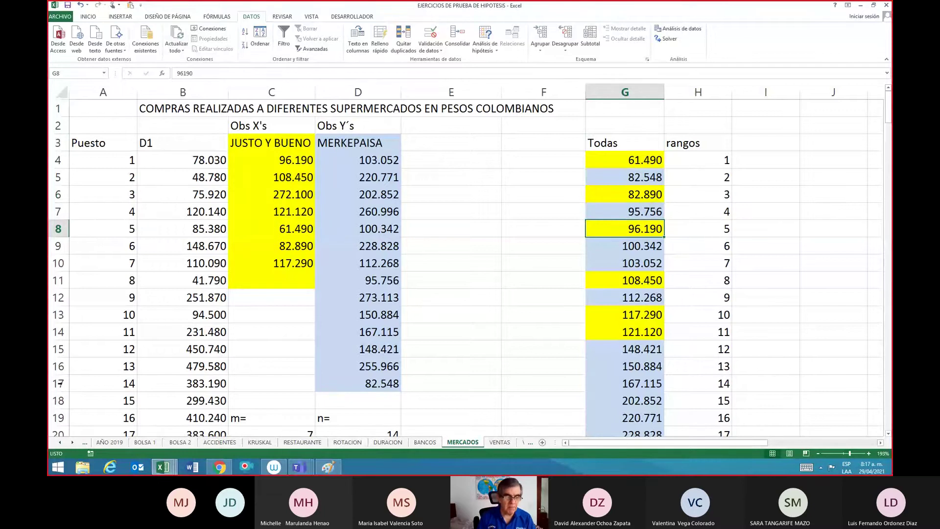
Step: Switch to the Wilcoxon notes in Paint, add a blue check mark beside procedure step 1 and underline the Rj definition in step 2
click(319, 469)
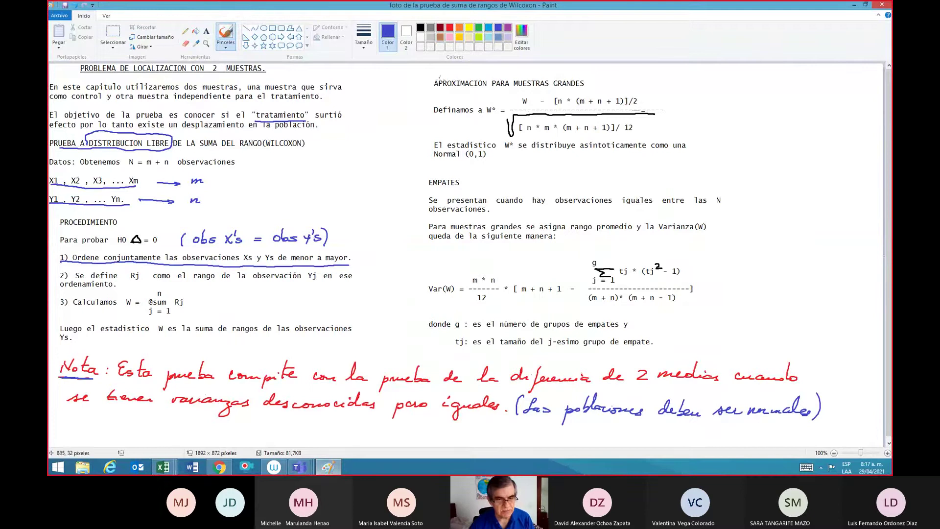
drag(357, 252, 373, 243)
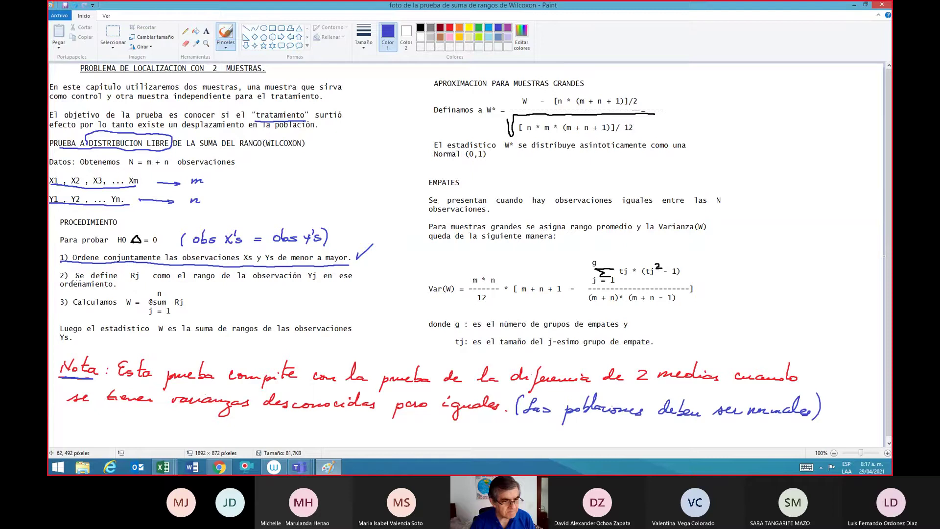
drag(80, 280, 312, 283)
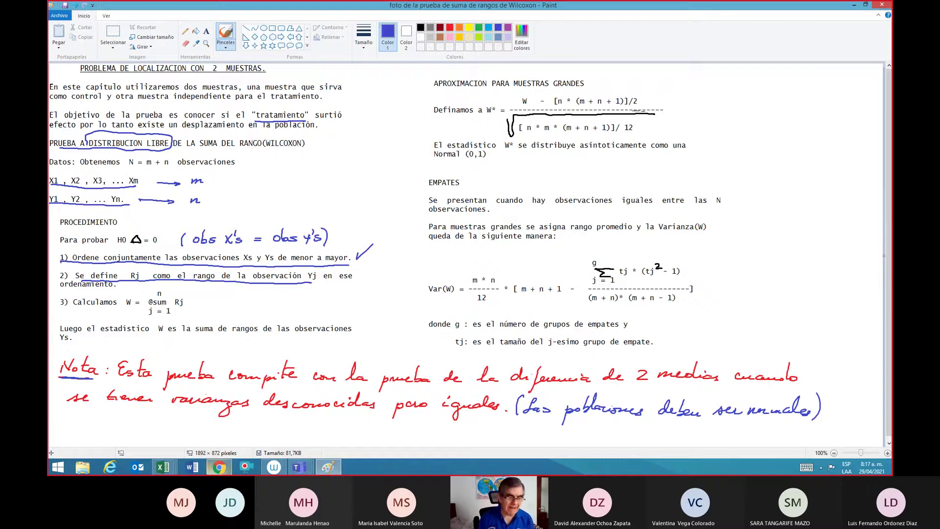
Step: Return to the EJERCICIOS DE PRUEBA DE HIPOTESIS workbook in Excel and enter the heading "rangos Rj" in E3
mouse_move(163, 466)
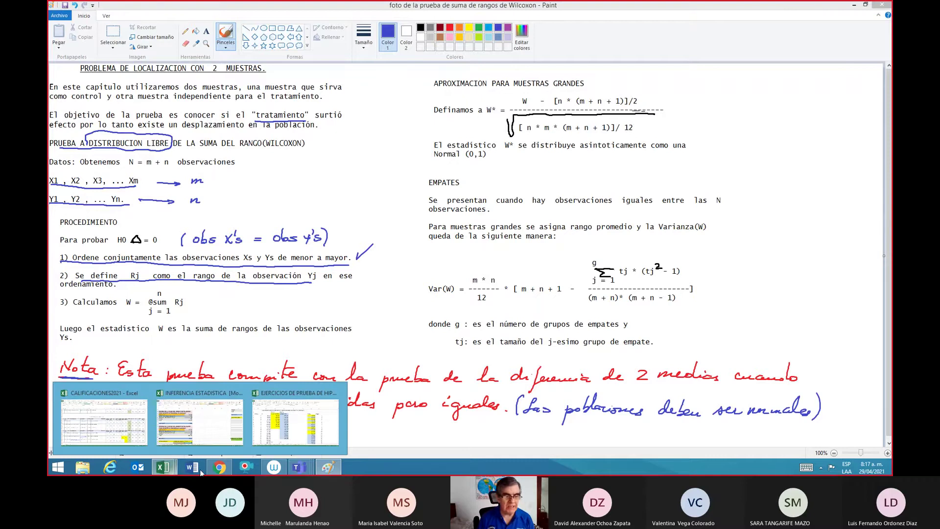
click(284, 441)
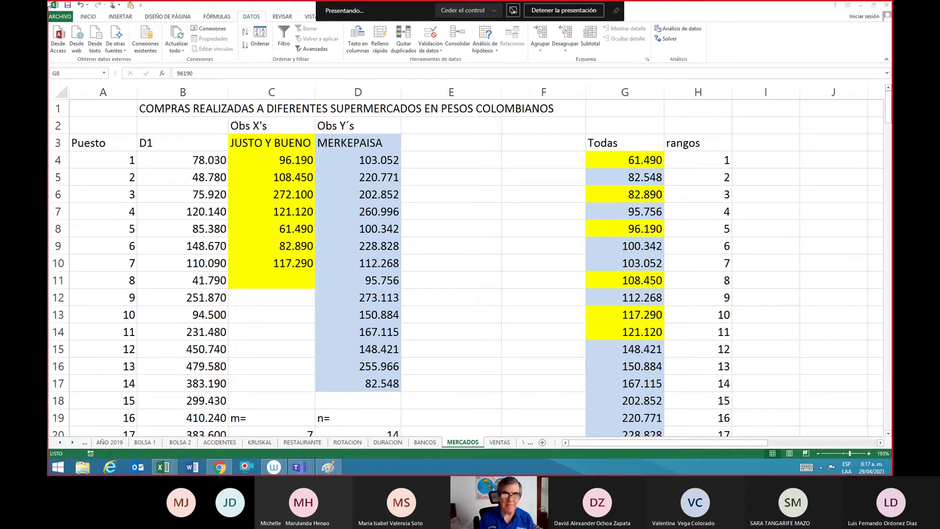
click(444, 147)
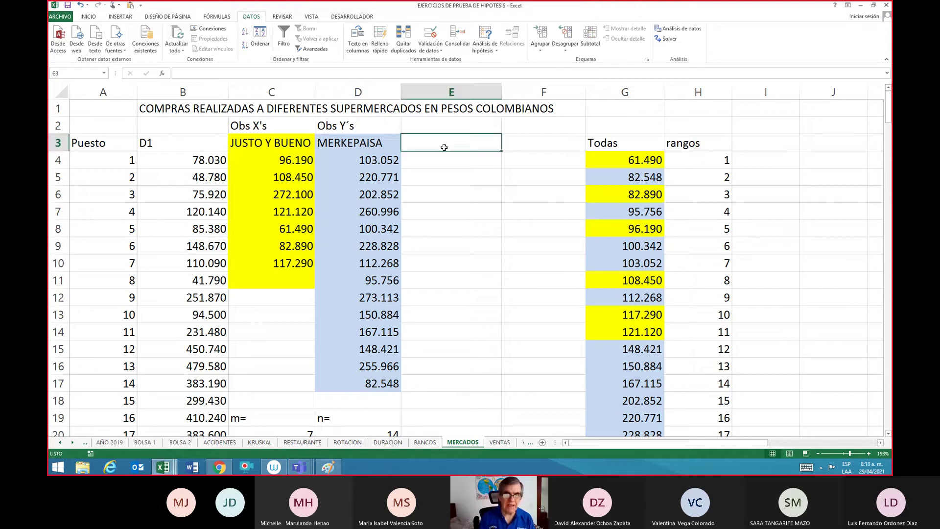
text(ra)
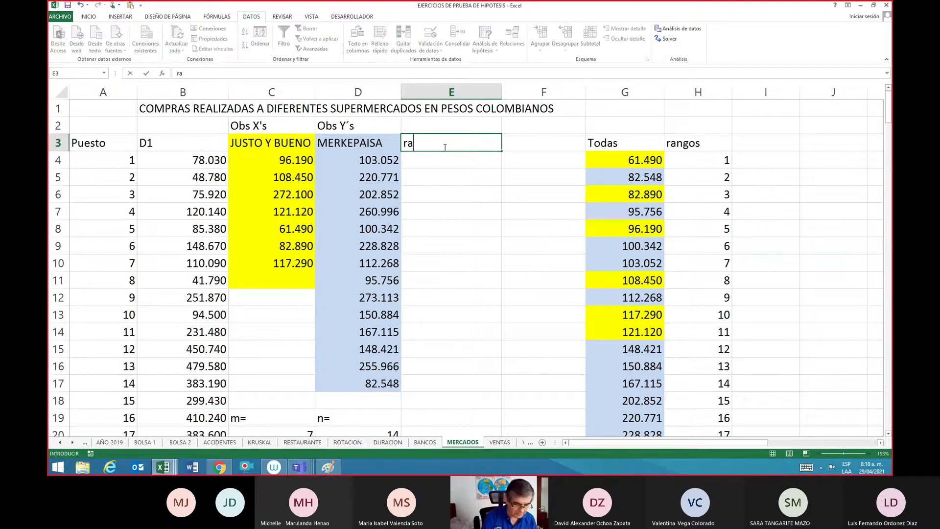
text(ngos Rj)
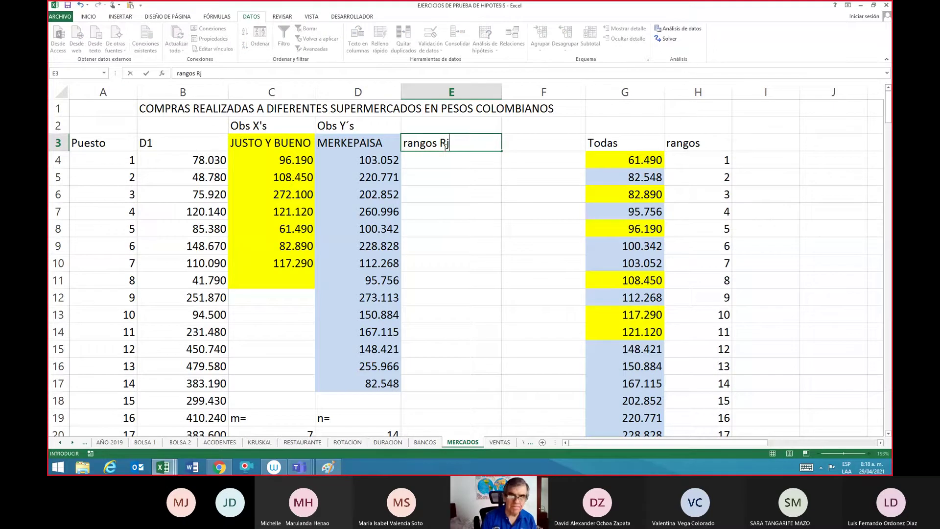
key(Return)
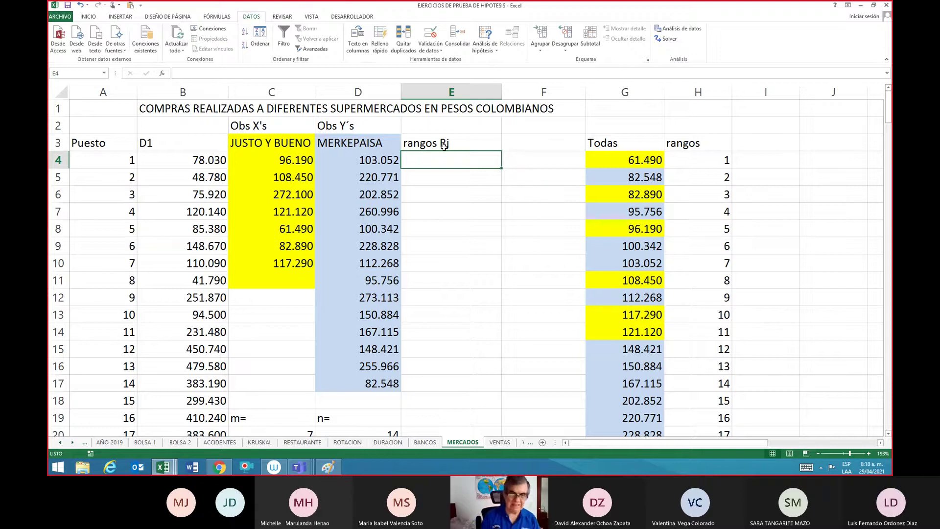
Step: Enter =BUSCARV(D4;$G$4:$H$24;2) in E4 to look up the rank of the first MERKEPAISA amount
text(=busc)
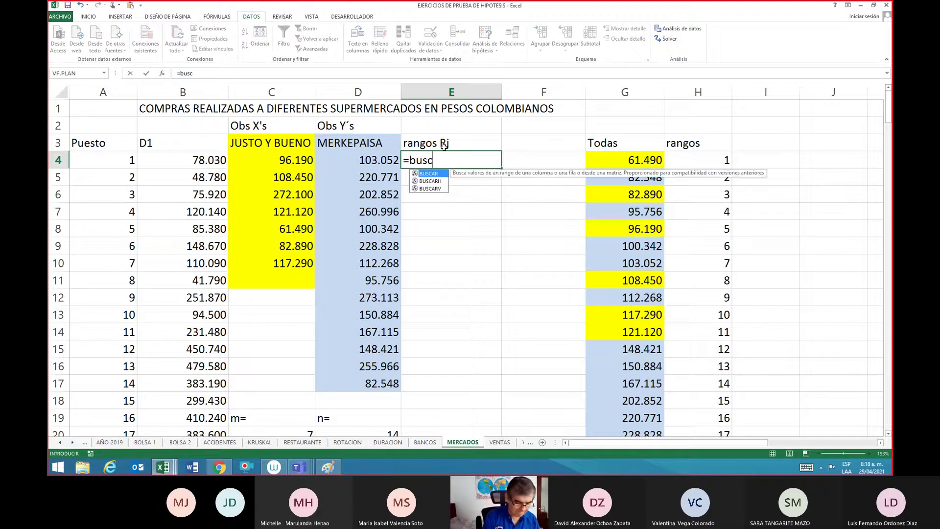
text(arv()
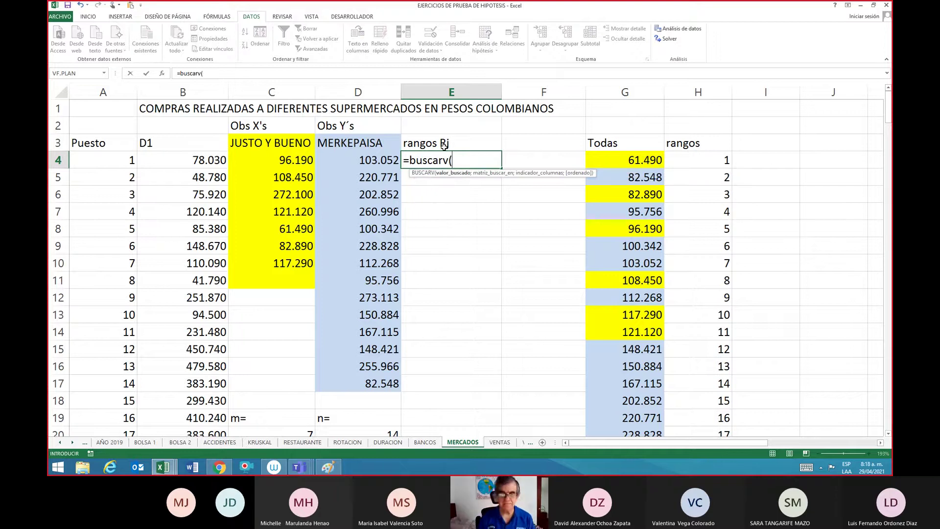
key(Left)
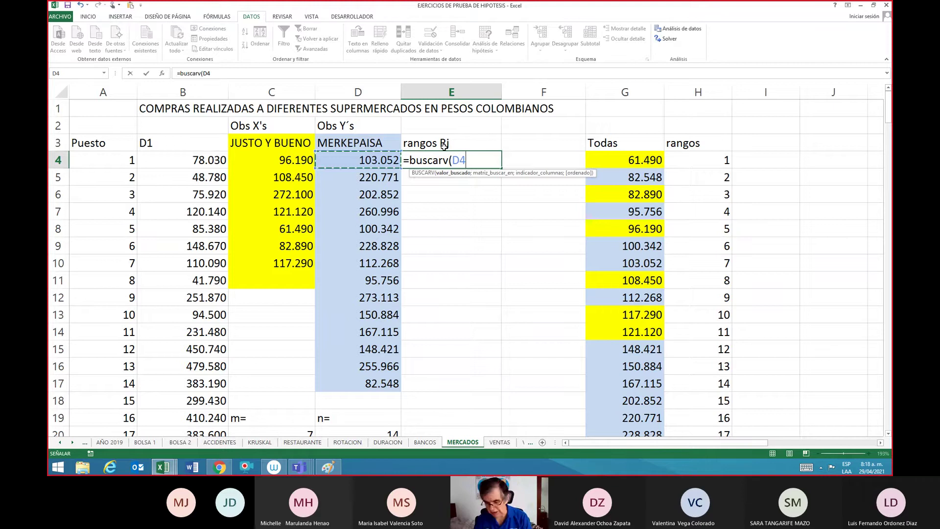
text(;)
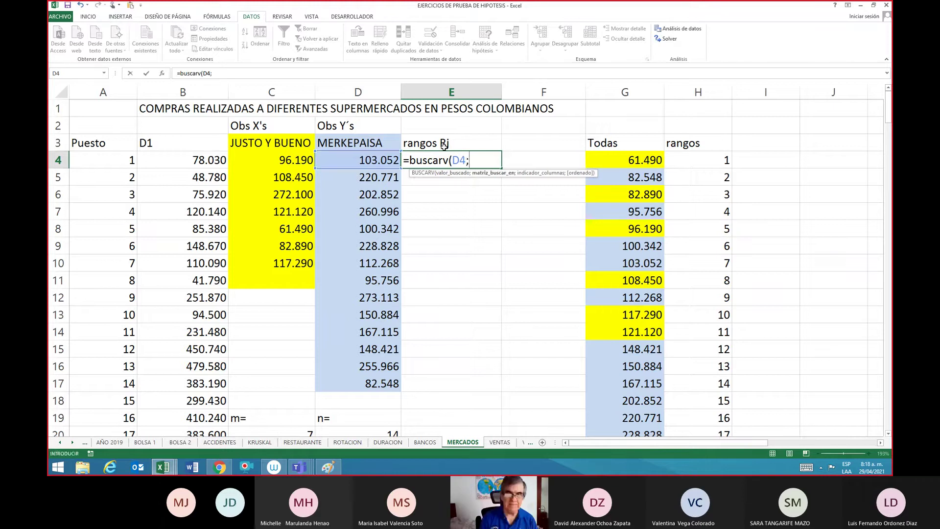
key(Right)
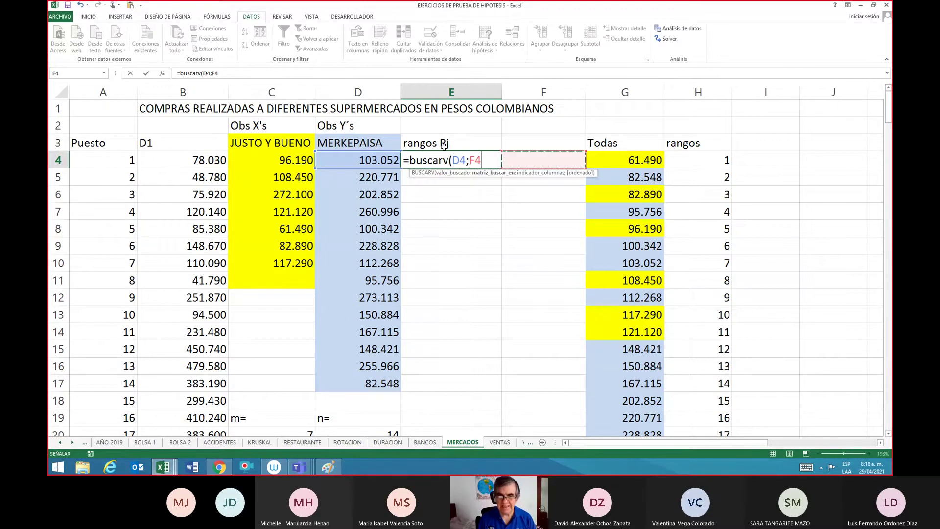
key(Right)
key(shift+Down)
key(shift+Down)
key(shift+Down)
key(shift+Down)
key(shift+Down)
key(shift+Down)
key(shift+Down)
key(shift+Down)
key(shift+Down)
key(shift+Down)
key(shift+Down)
key(shift+Down)
key(shift+Down)
key(shift+Down)
key(shift+Down)
key(shift+Down)
key(shift+Down)
key(shift+Down)
key(shift+Down)
key(shift+Down)
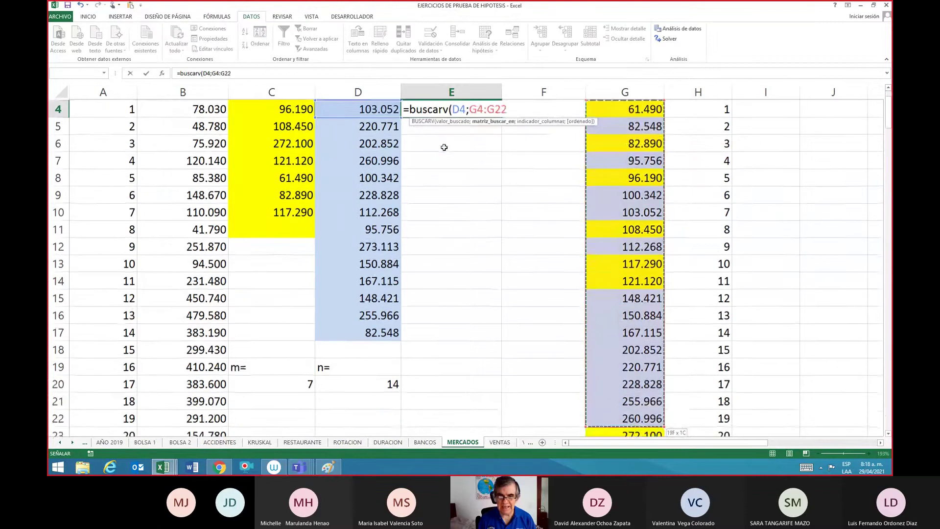
key(shift+Down)
key(shift+Up)
key(shift+Up)
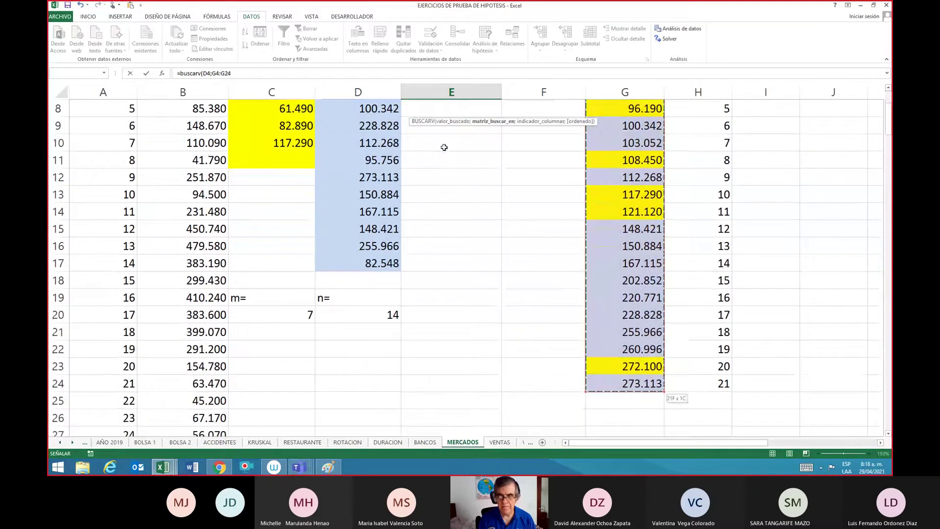
key(shift+Right)
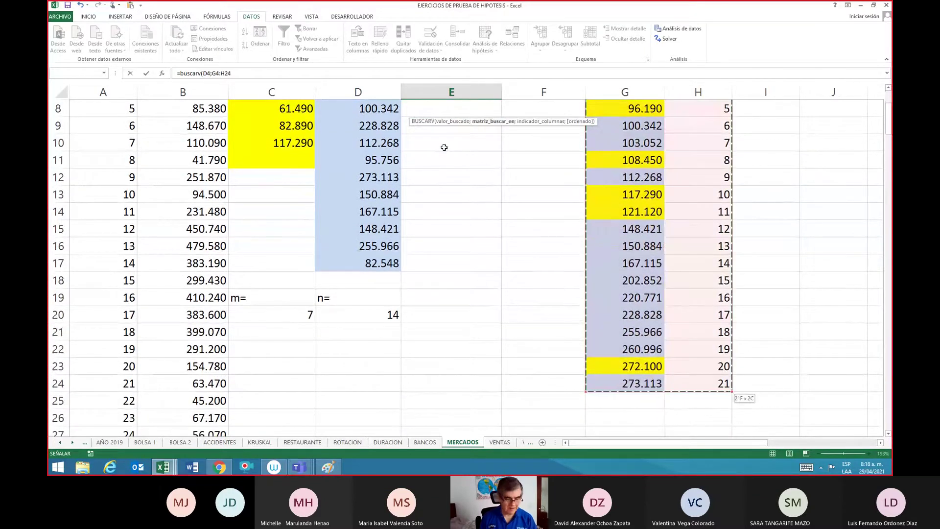
key(F4)
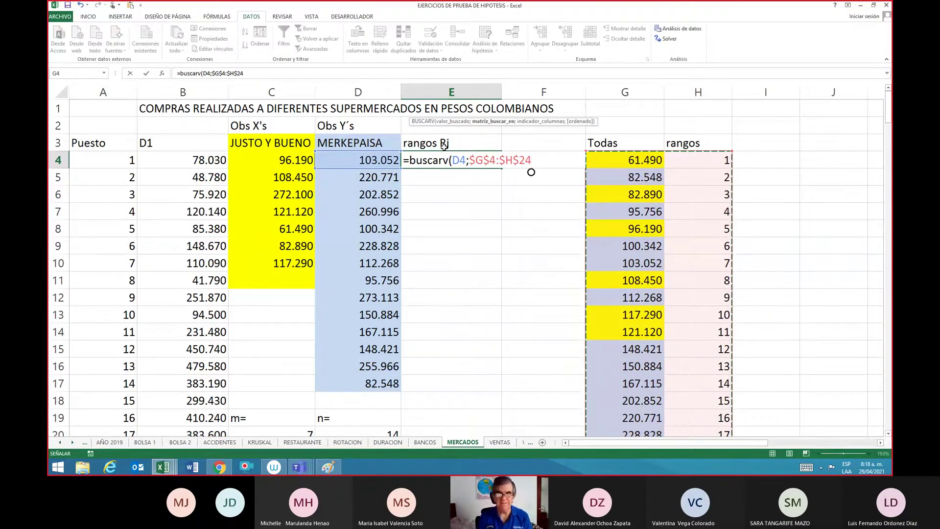
text(;)
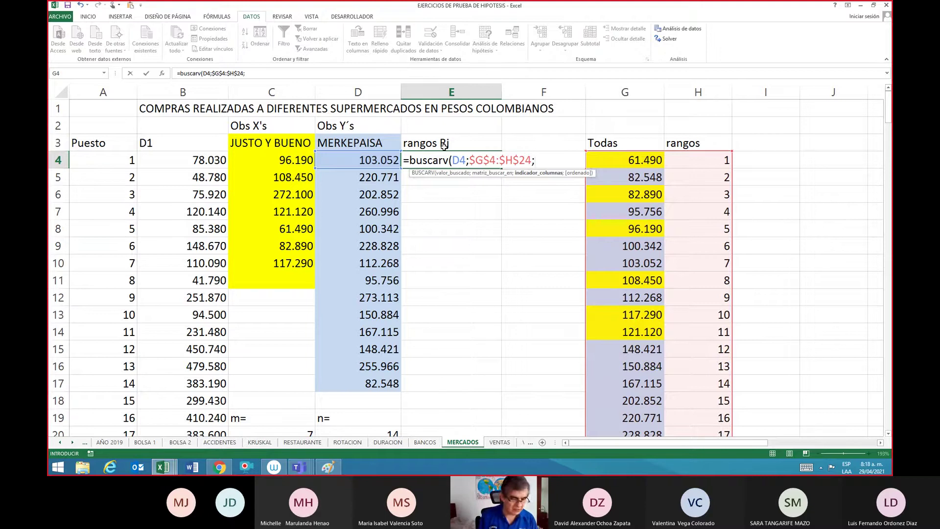
text(2))
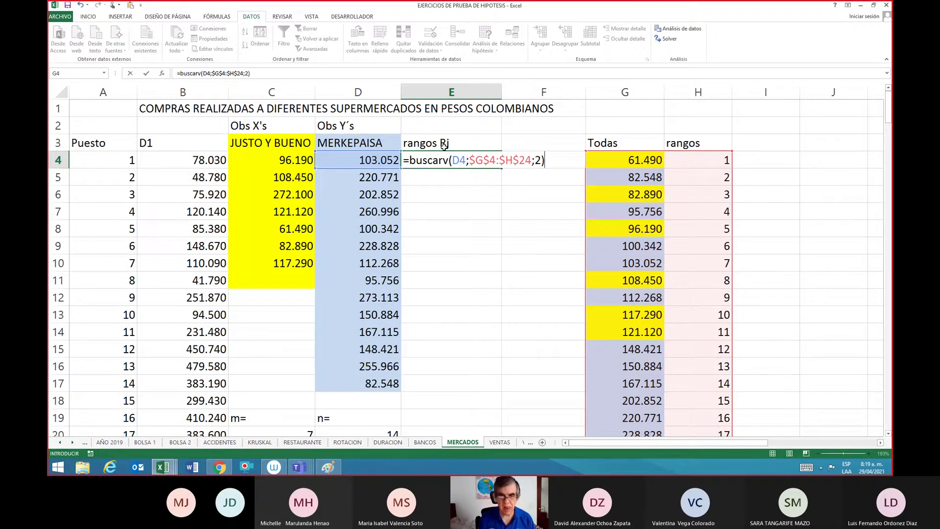
key(Return)
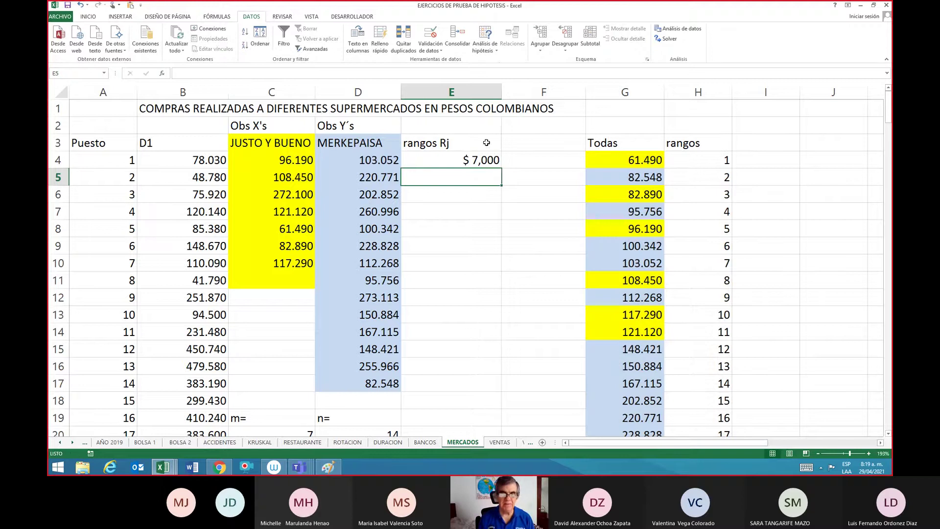
Step: Format cells E4 to E20 in the rangos Rj column as Número with zero decimal places
click(479, 161)
key(shift+Down)
key(shift+Down)
key(shift+Down)
key(shift+Down)
key(shift+Down)
key(shift+Down)
key(shift+Down)
key(shift+Down)
key(shift+Down)
key(shift+Down)
key(shift+Down)
key(shift+Down)
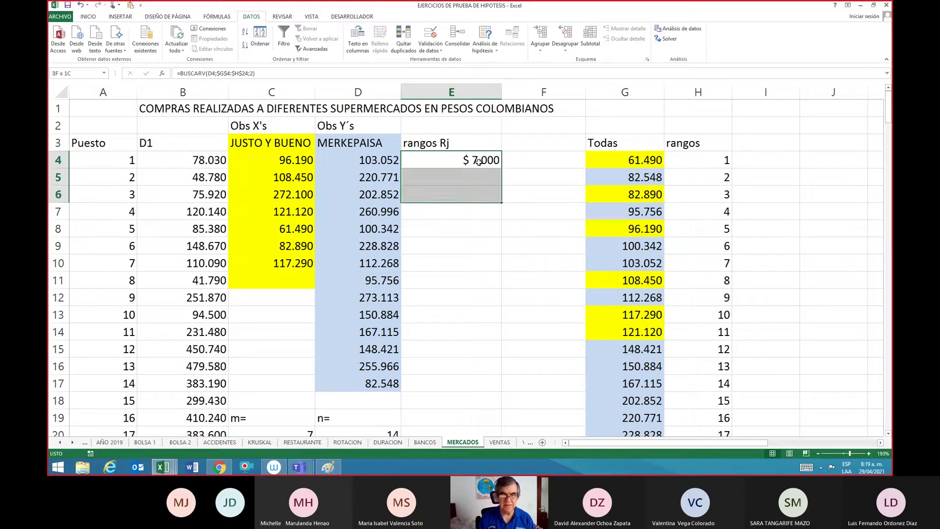
key(shift+Down)
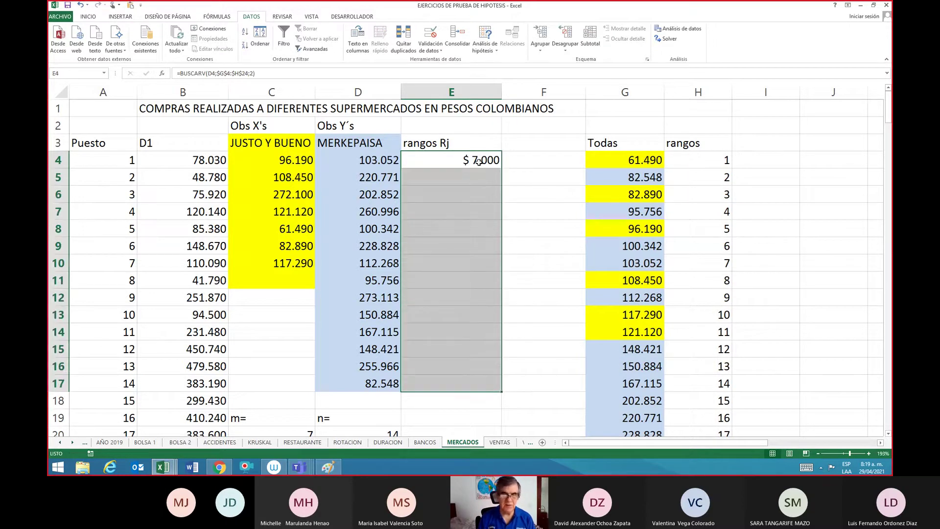
right_click(451, 161)
key(Escape)
key(shift+Down)
key(shift+Down)
key(shift+Down)
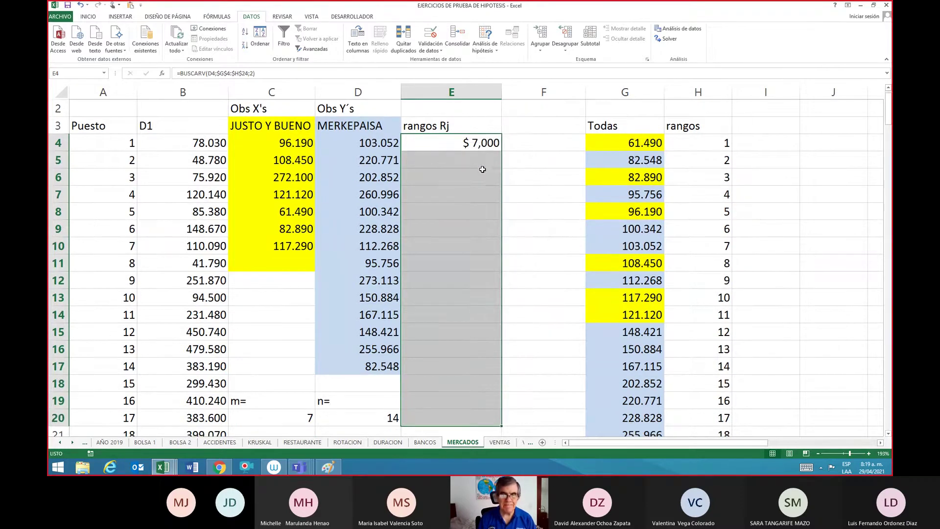
right_click(482, 171)
key(Escape)
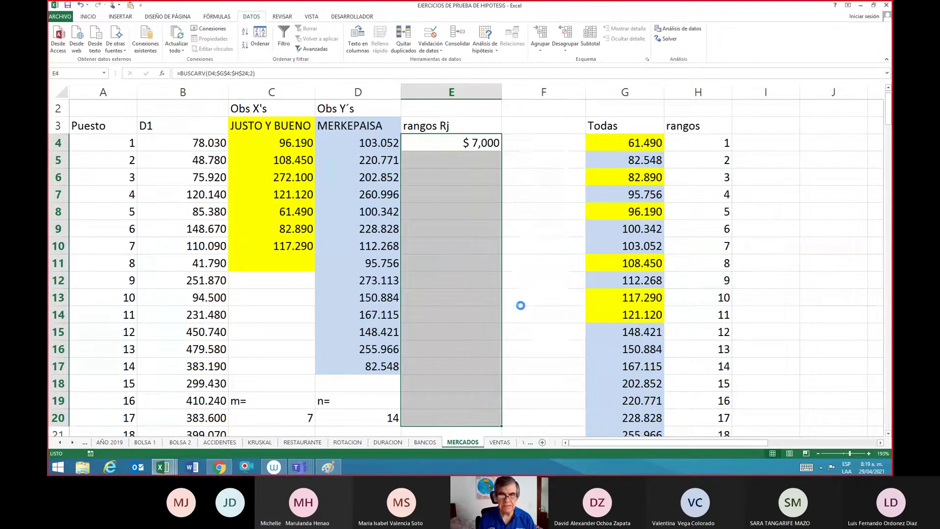
key(ctrl+1)
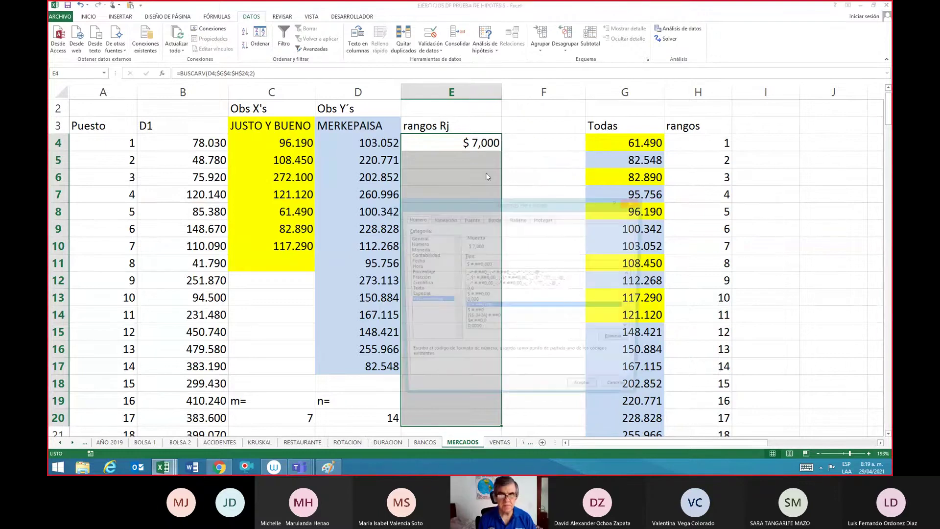
click(415, 244)
click(537, 260)
click(537, 259)
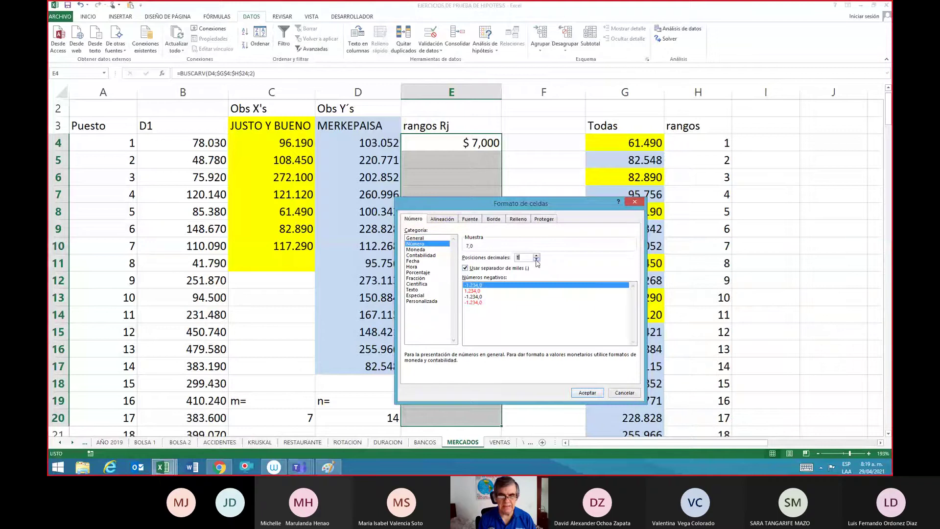
click(536, 260)
click(580, 391)
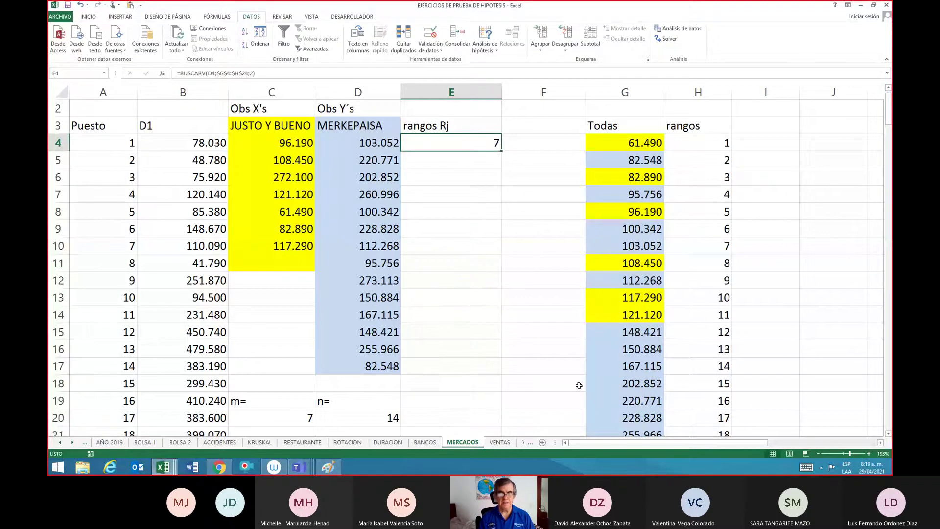
Step: Review the lookup value, the fixed search range and the column index of the formula in E4
key(F2)
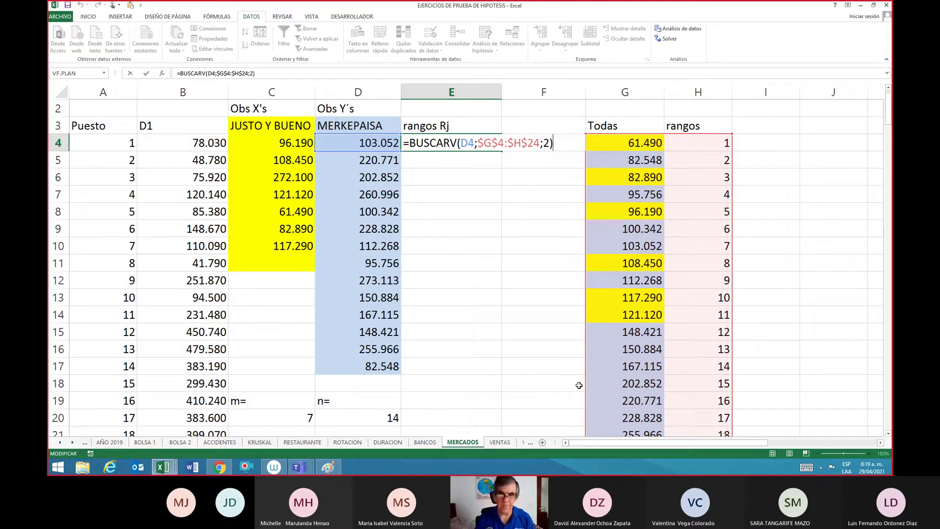
key(Return)
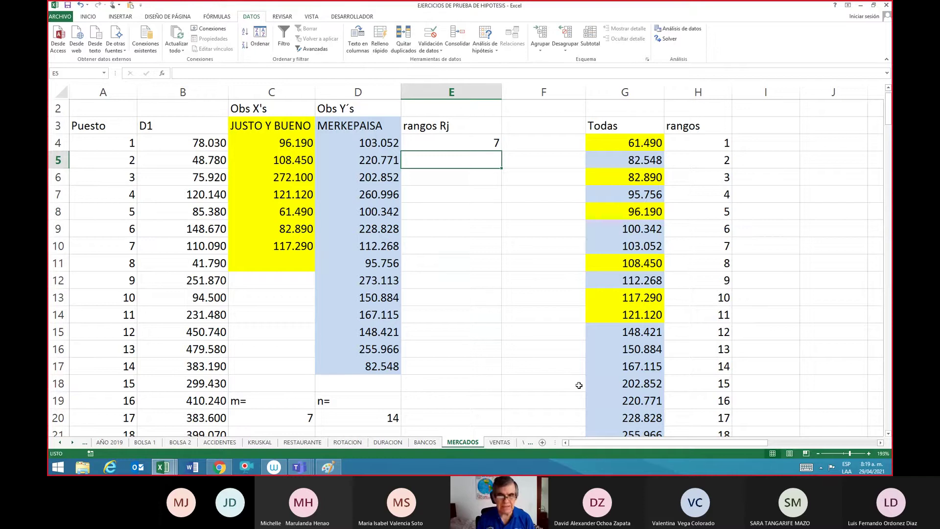
key(Down)
key(Down)
key(Down)
key(Down)
key(Down)
key(Down)
key(Down)
key(Down)
key(Down)
key(Down)
key(Down)
key(Down)
key(Down)
key(Down)
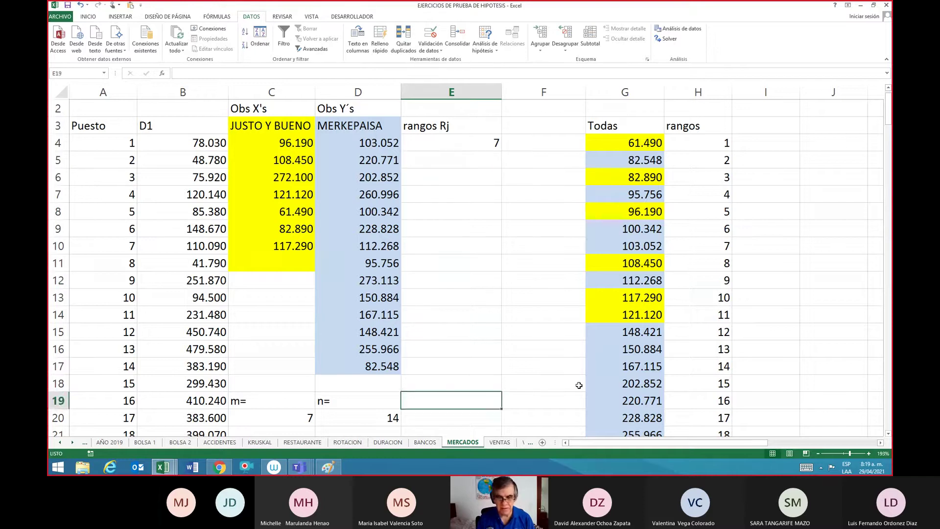
key(Right)
key(Right)
key(Right)
key(Left)
key(Left)
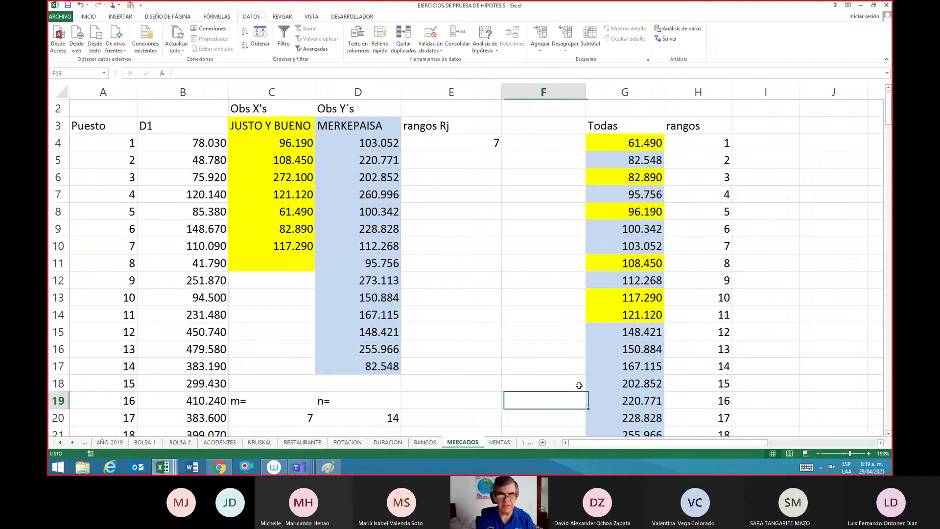
key(Up)
key(Up)
key(Up)
key(Up)
key(Up)
key(Up)
key(Up)
key(Up)
key(Up)
key(Up)
key(Up)
key(Up)
key(Up)
key(Up)
key(Up)
key(Up)
key(Left)
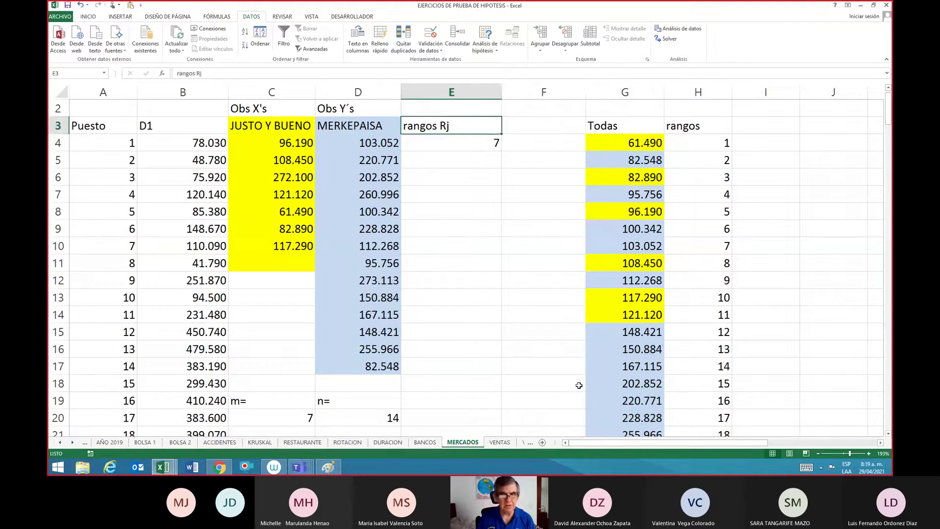
Step: Copy the rank lookup formula from E4 to E5
key(Down)
key(ctrl+c)
key(Down)
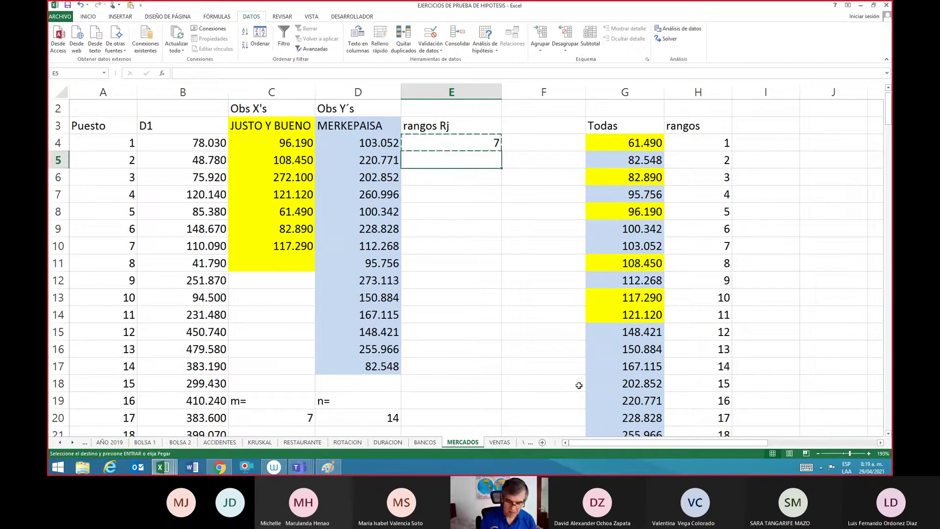
key(ctrl+v)
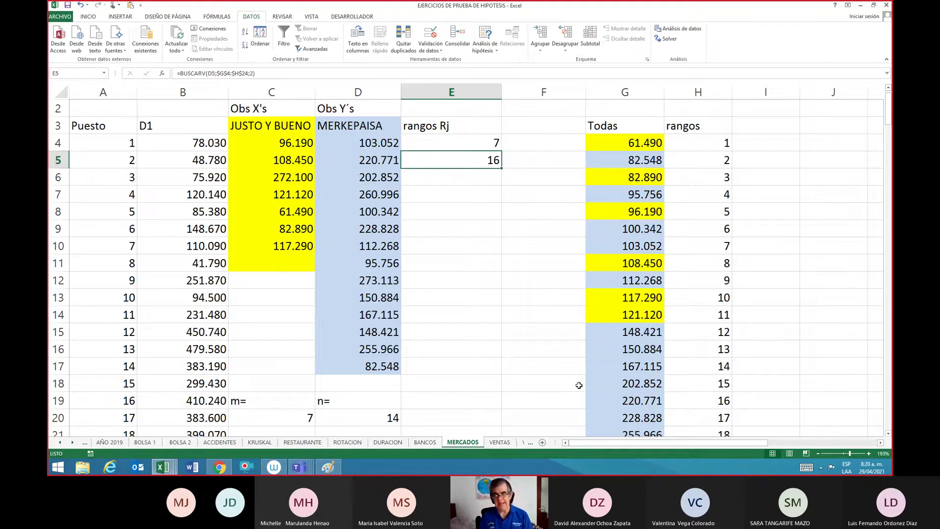
Step: Examine the combined Todas list beside its rangos column for the ranks of the looked-up MERKEPAISA amounts
key(Down)
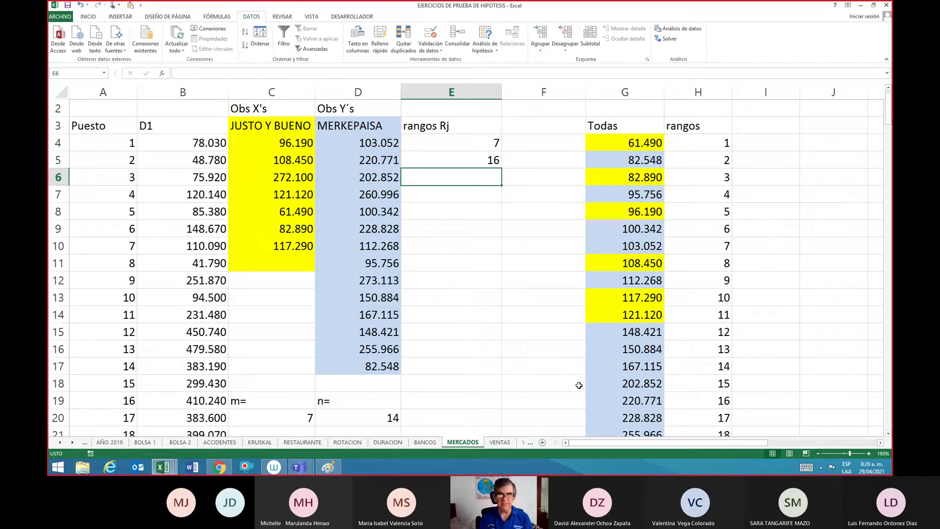
key(Right)
key(Right)
key(Down)
key(Down)
key(Down)
key(Down)
key(Down)
key(Down)
key(Down)
key(Down)
key(Down)
key(Down)
key(Down)
key(Down)
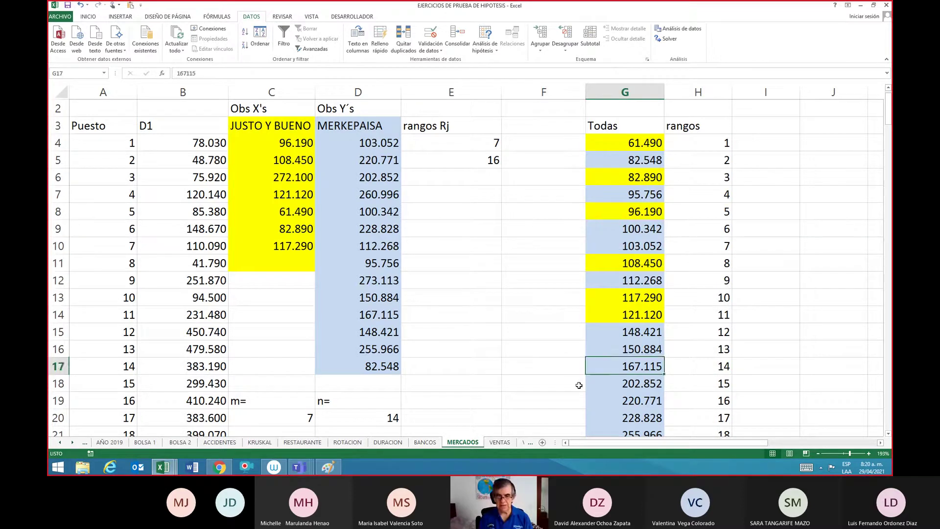
key(Left)
key(Left)
key(Up)
key(Up)
key(Up)
key(Up)
key(Up)
key(Up)
key(Up)
key(Up)
key(Up)
key(Up)
key(Up)
key(Up)
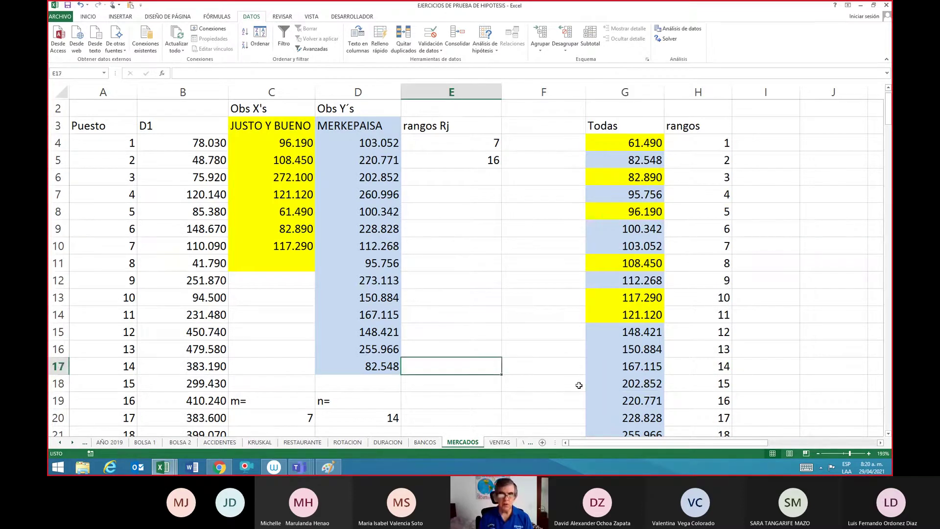
Step: Copy the rank lookup formula from E5 to E6 and inspect its cell references
key(Up)
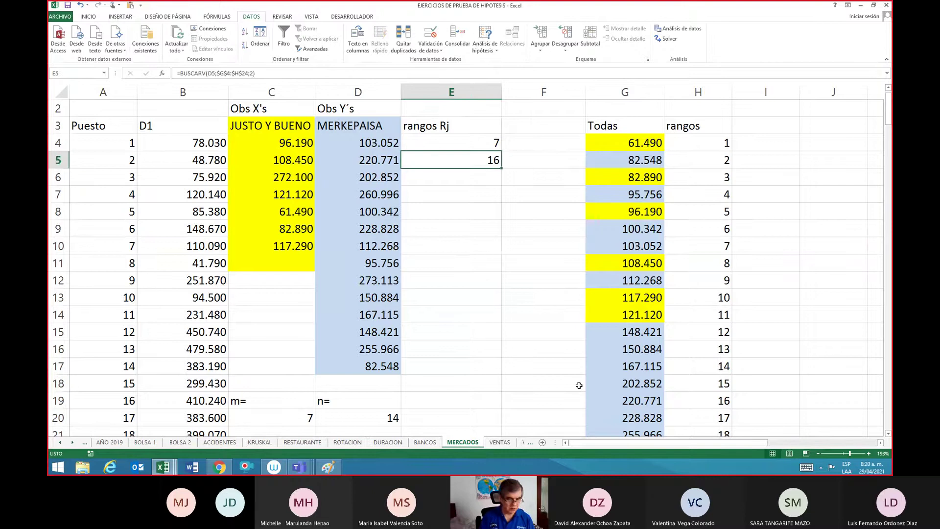
key(ctrl+c)
key(Down)
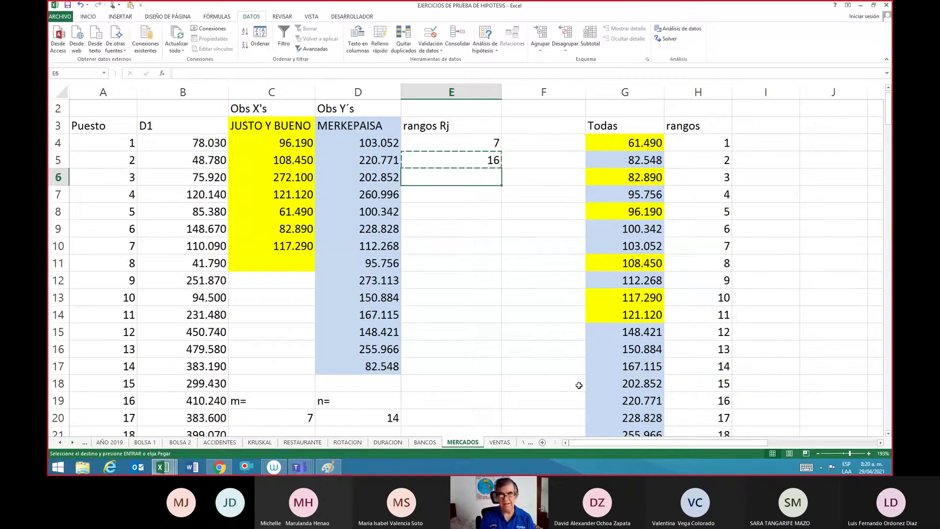
key(Return)
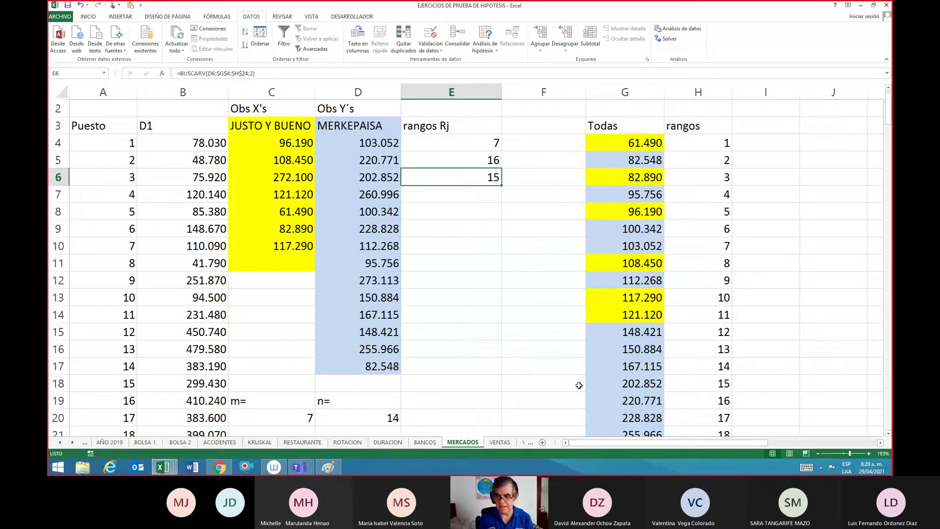
key(F2)
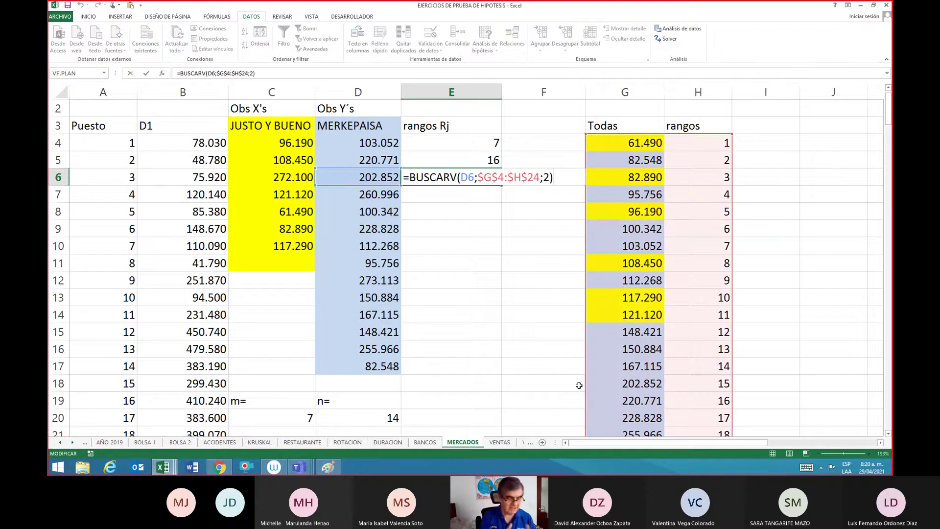
key(Escape)
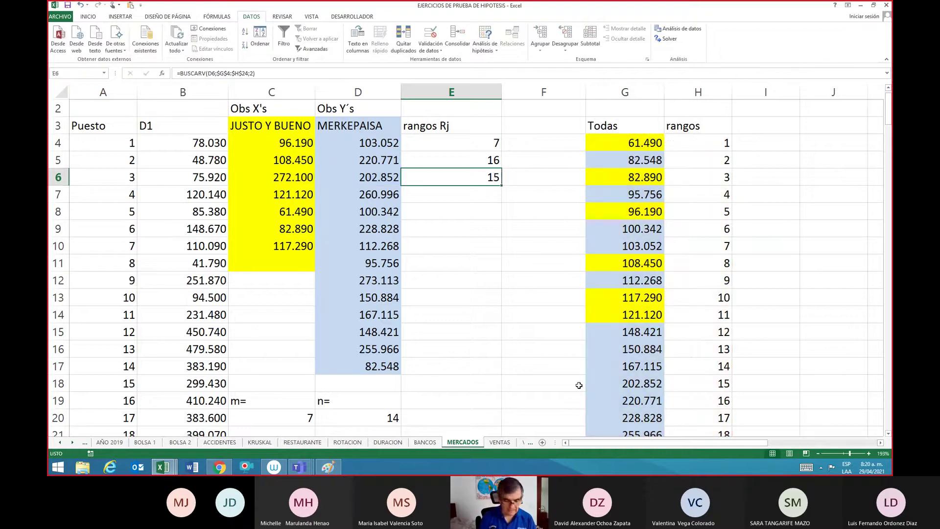
Step: Fill the rank lookup formula from E6 down through E17 for the remaining MERKEPAISA amounts
key(ctrl+c)
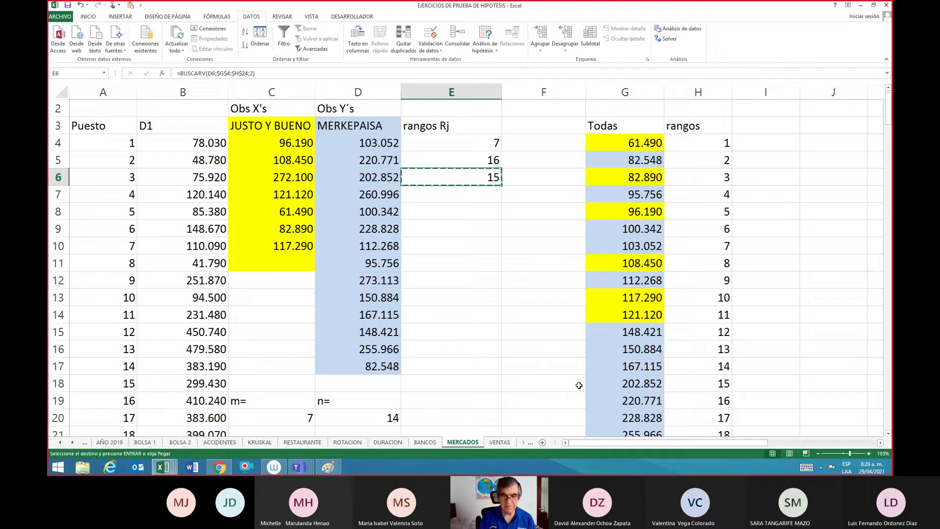
key(shift+Down)
key(shift+Down)
key(shift+Down)
key(shift+Down)
key(shift+Down)
key(shift+Down)
key(shift+Down)
key(shift+Down)
key(shift+Down)
key(shift+Down)
key(shift+Down)
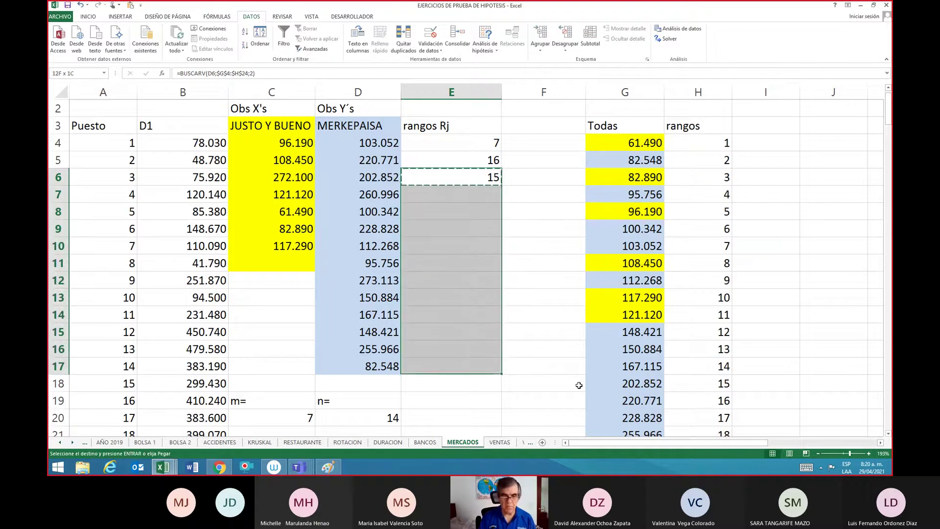
key(Return)
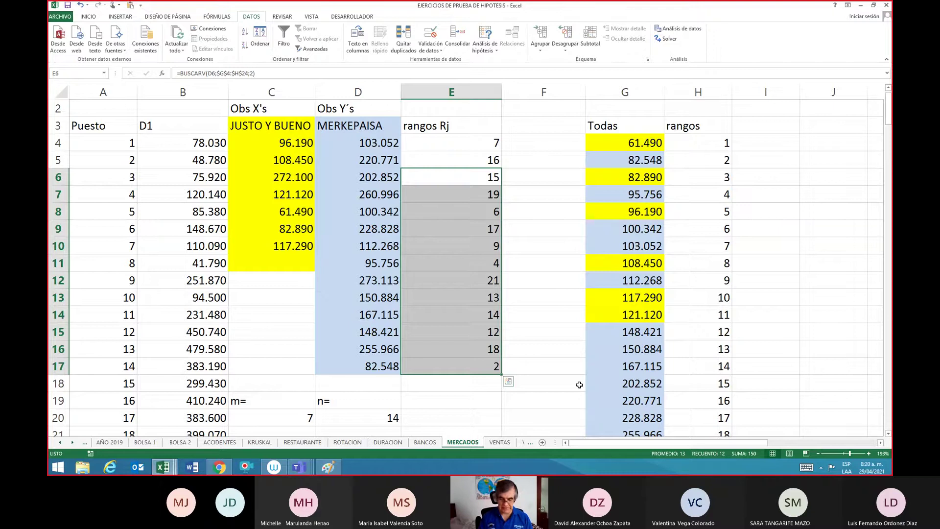
Step: Enter the label "estadistico W" in E19, below the rangos Rj column
key(Down)
key(Down)
key(Down)
key(Down)
key(Down)
key(Down)
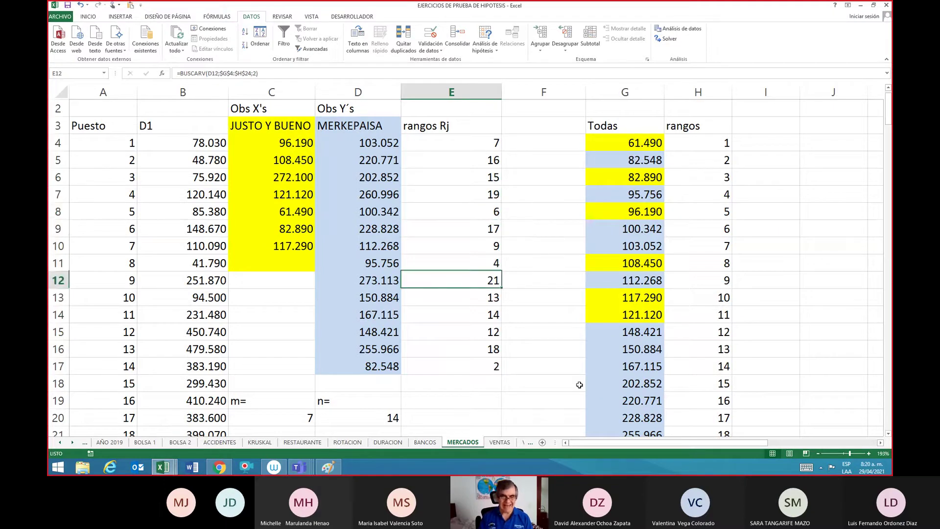
key(Down)
key(Down)
key(Down)
key(Down)
key(Down)
key(Down)
key(Down)
key(Down)
key(Down)
key(Down)
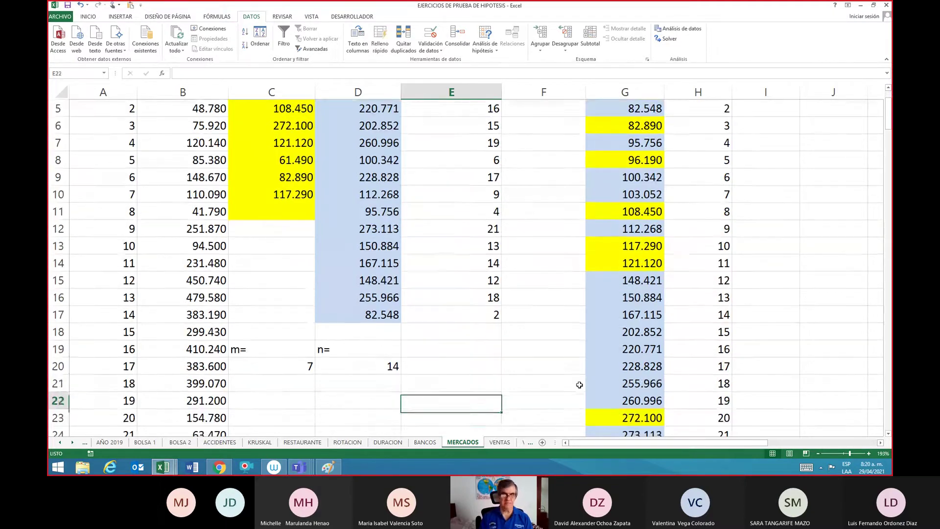
key(Up)
key(Up)
key(Up)
text(e)
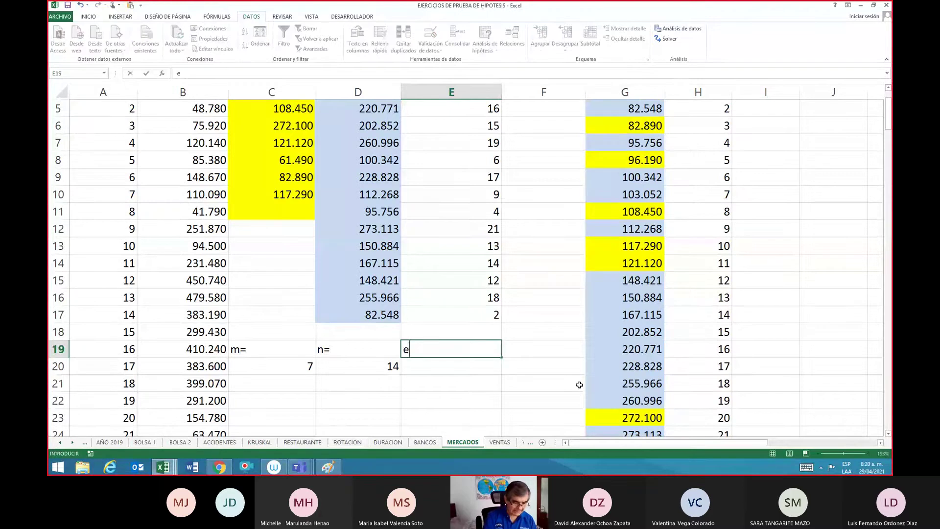
text(stadisti)
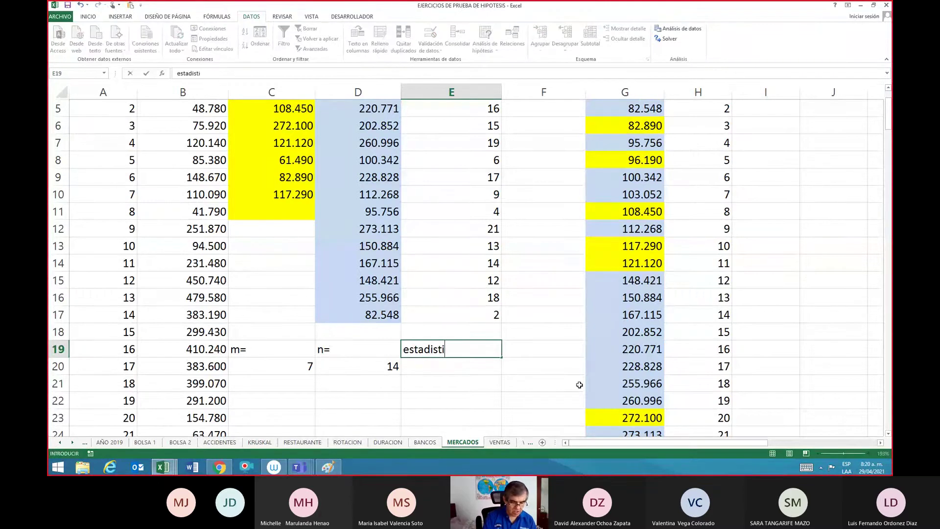
text(co W)
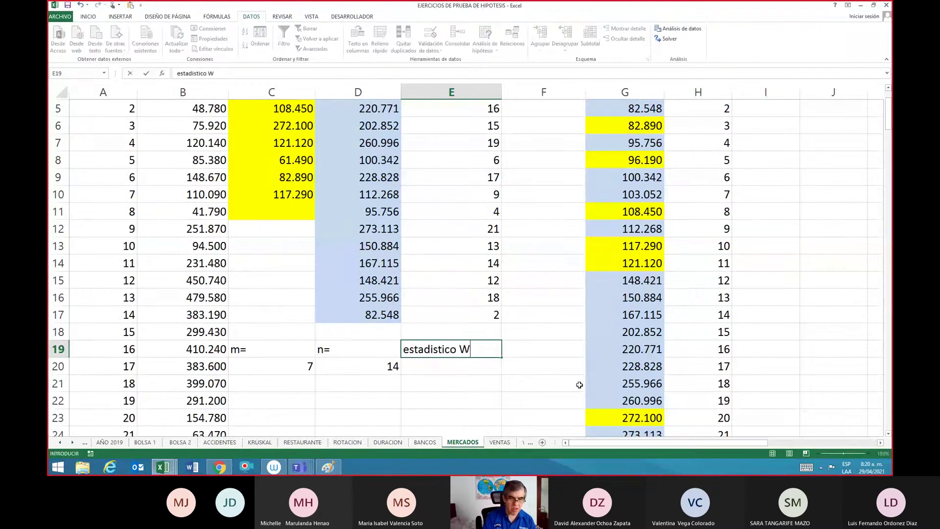
key(Return)
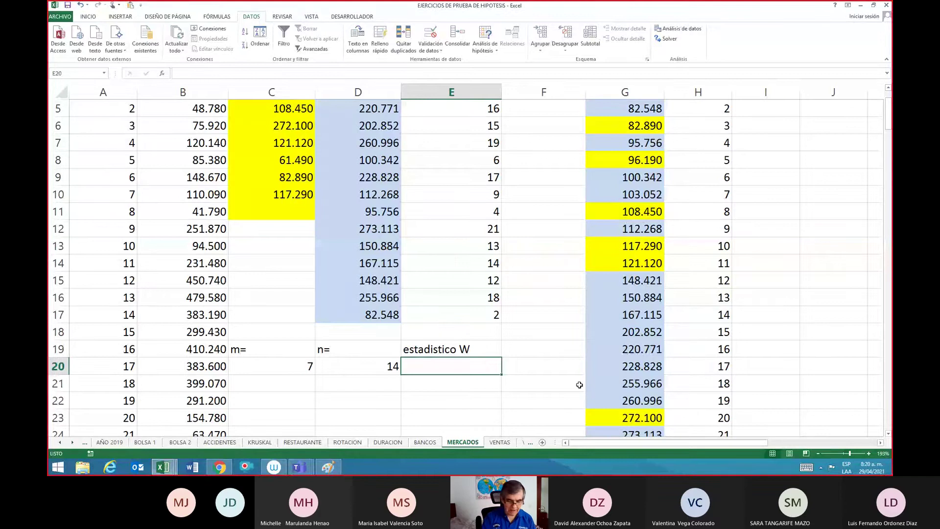
Step: Calculate the W statistic in E20 by summing the MERKEPAISA ranks with =suma(E4:E17)
text(=suma()
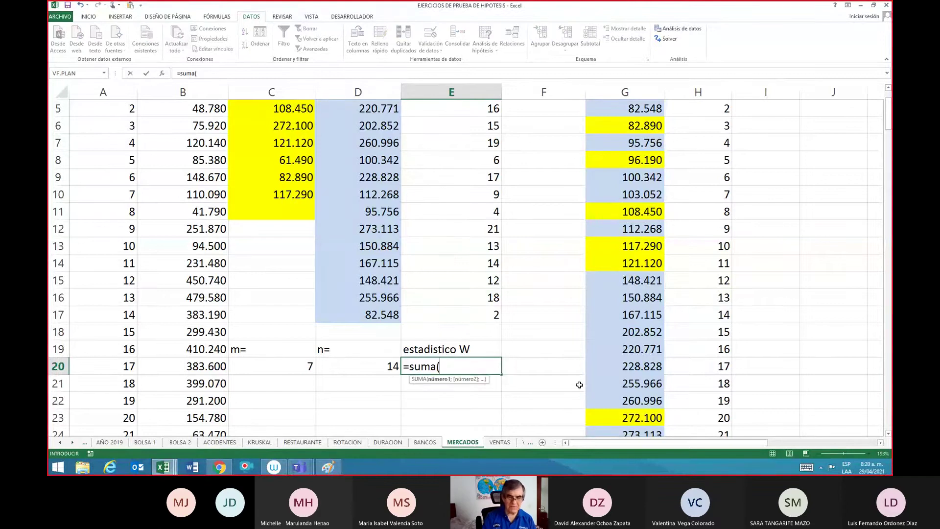
key(Up)
key(Up)
key(Up)
key(Up)
key(Up)
key(Up)
key(Up)
key(Up)
key(Up)
key(Up)
key(Up)
key(Up)
key(Up)
key(Up)
key(Up)
key(Up)
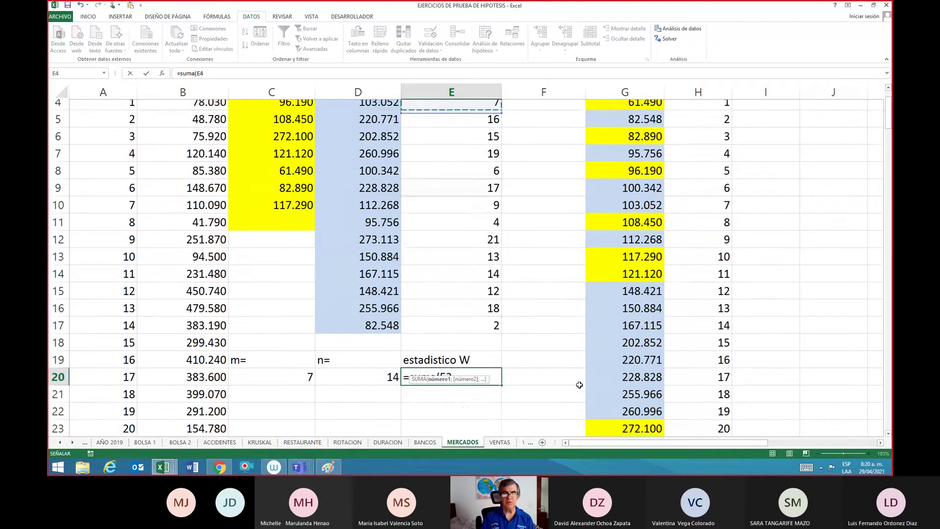
key(shift+Down)
key(shift+Down)
key(shift+Down)
key(shift+Down)
key(shift+Down)
key(shift+Down)
key(shift+Down)
key(shift+Down)
key(shift+Down)
key(shift+Down)
key(shift+Down)
key(shift+Down)
key(shift+Down)
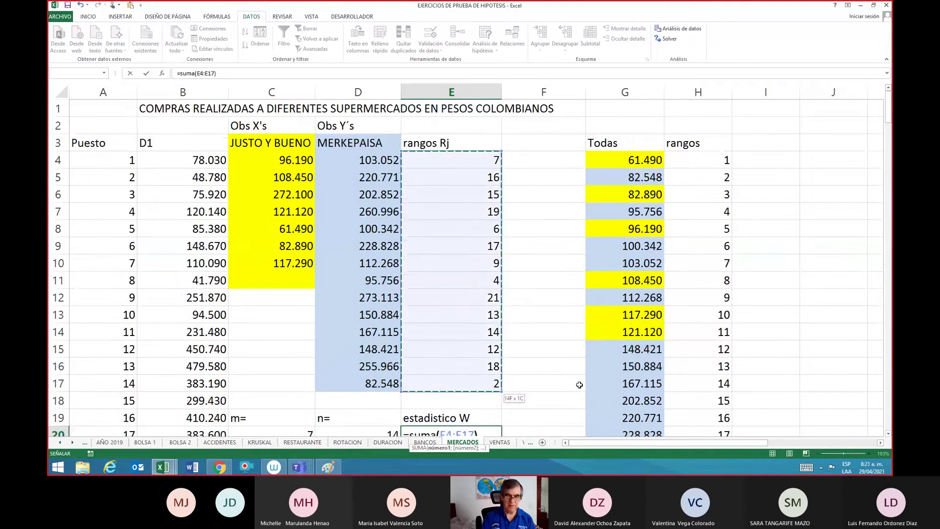
key(Return)
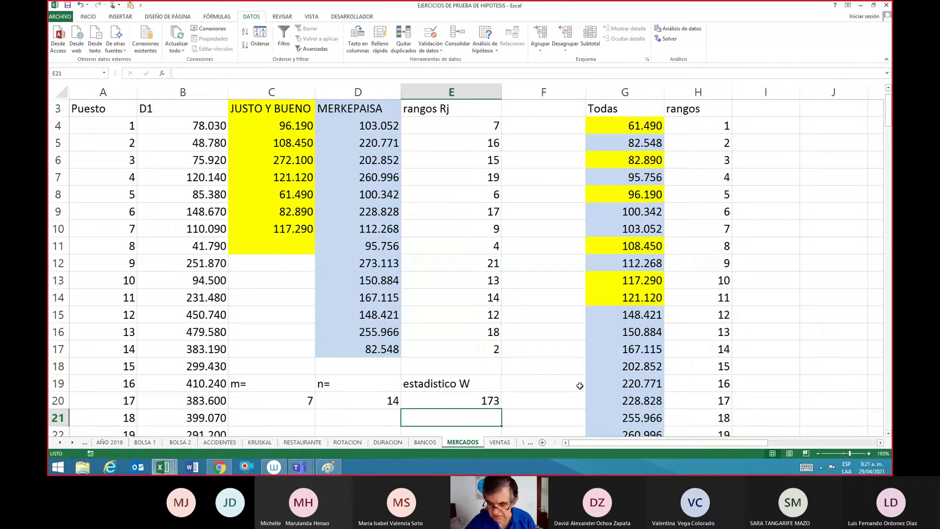
Step: Shade the m, n and estadistico W labels and values in C19:E20 with a light red fill
key(Up)
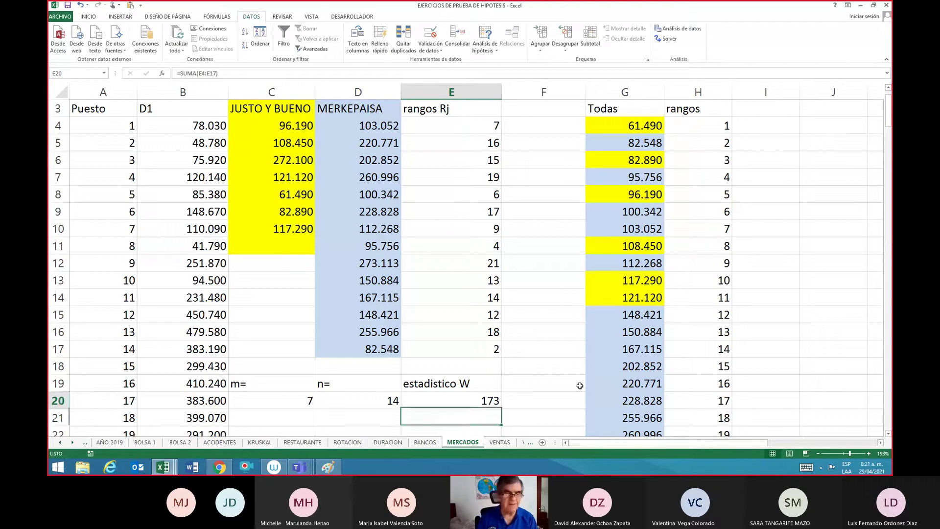
key(Left)
key(Left)
key(Up)
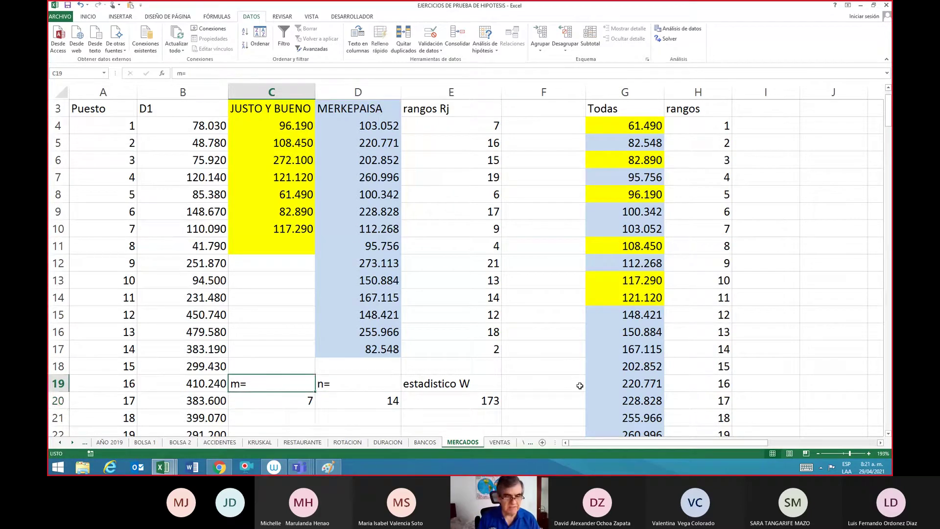
key(shift+Down)
key(shift+Right)
key(shift+Right)
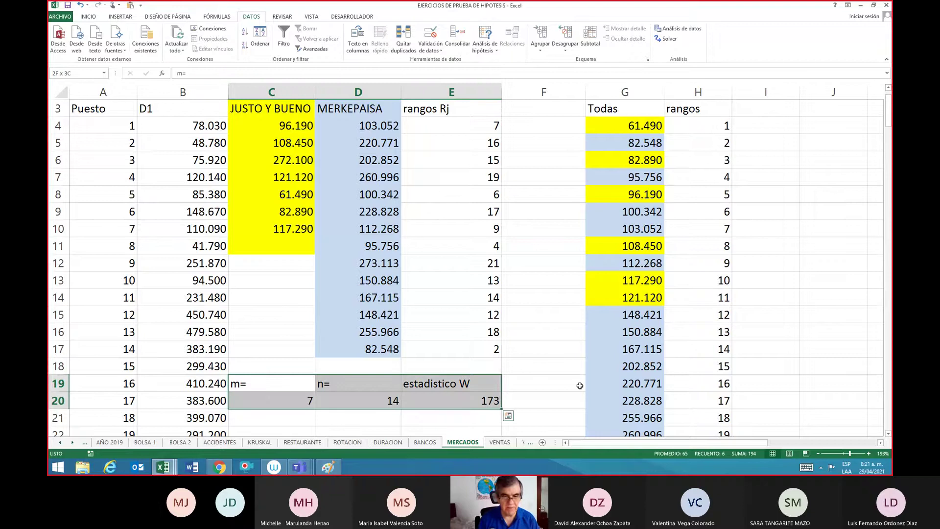
right_click(472, 408)
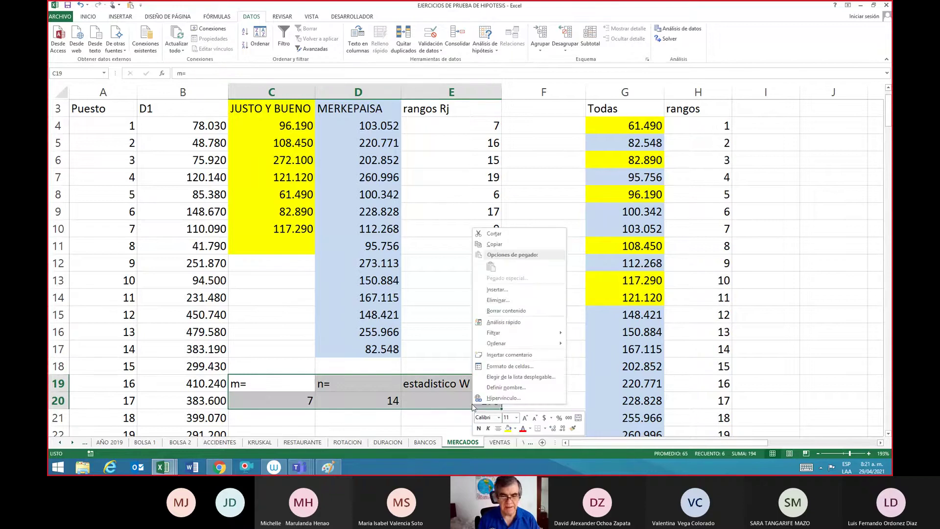
click(515, 428)
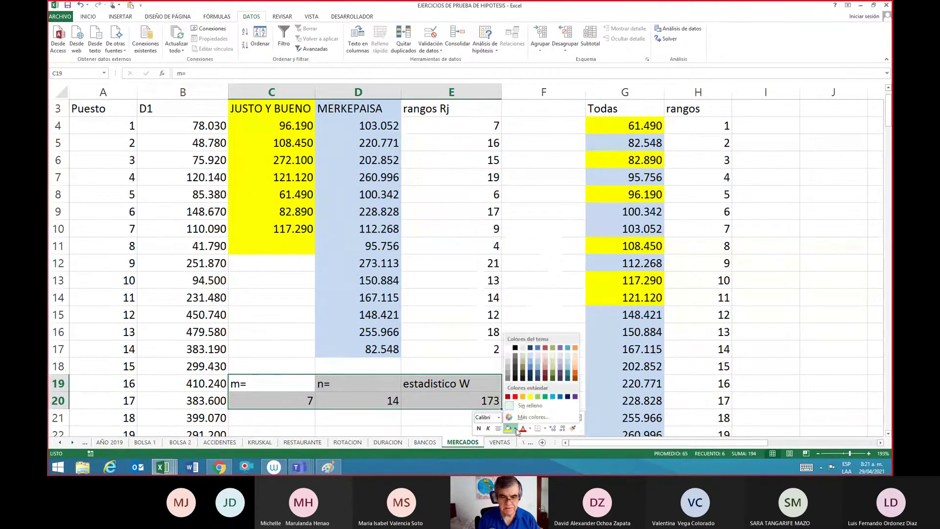
click(543, 360)
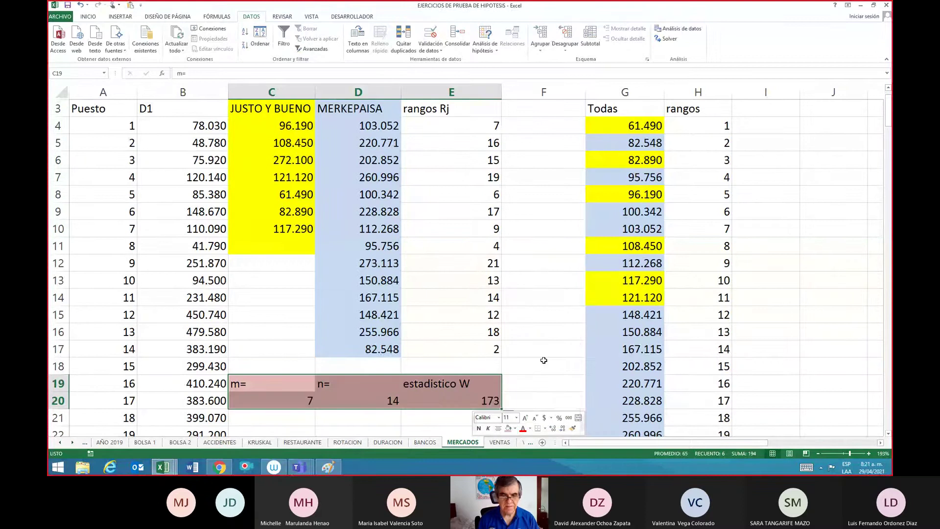
key(Down)
key(Down)
key(Down)
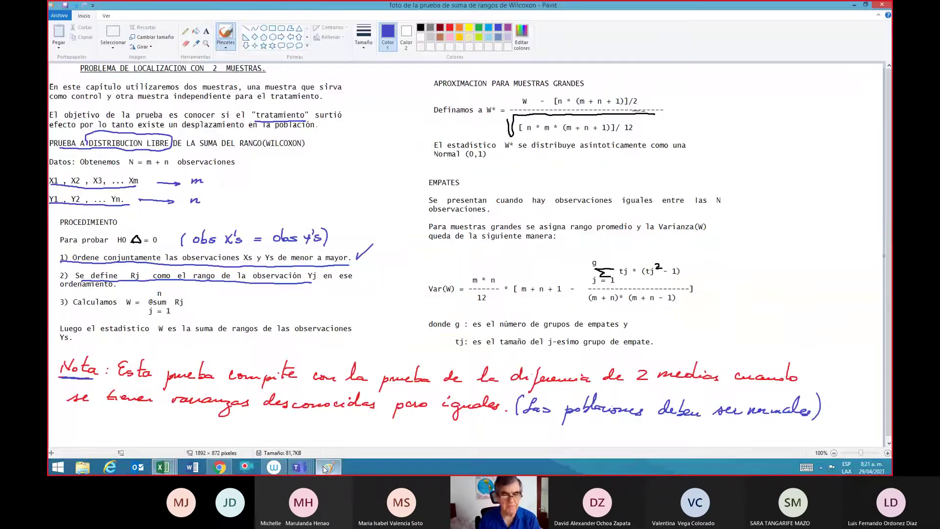
Step: Switch to the Wilcoxon notes in Paint and underline the heading APROXIMACION PARA MUESTRAS GRANDES in blue
click(324, 469)
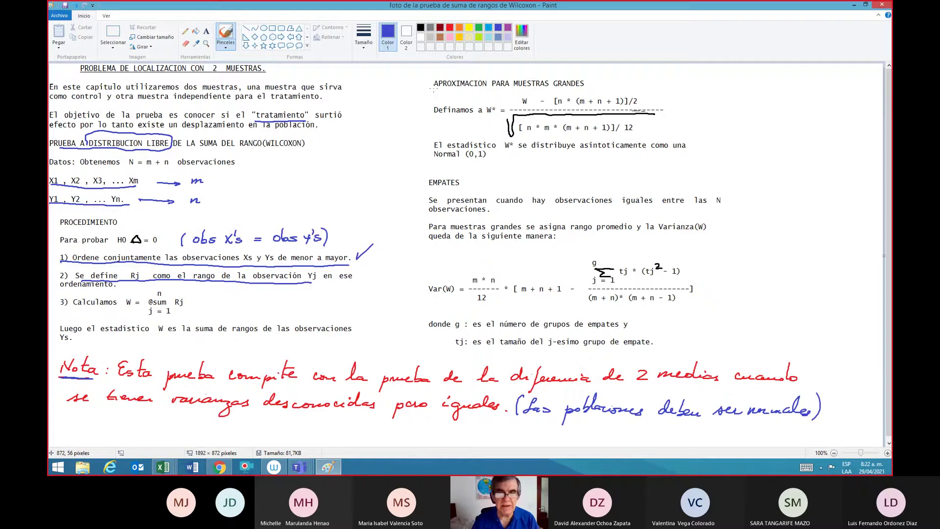
drag(433, 90, 585, 88)
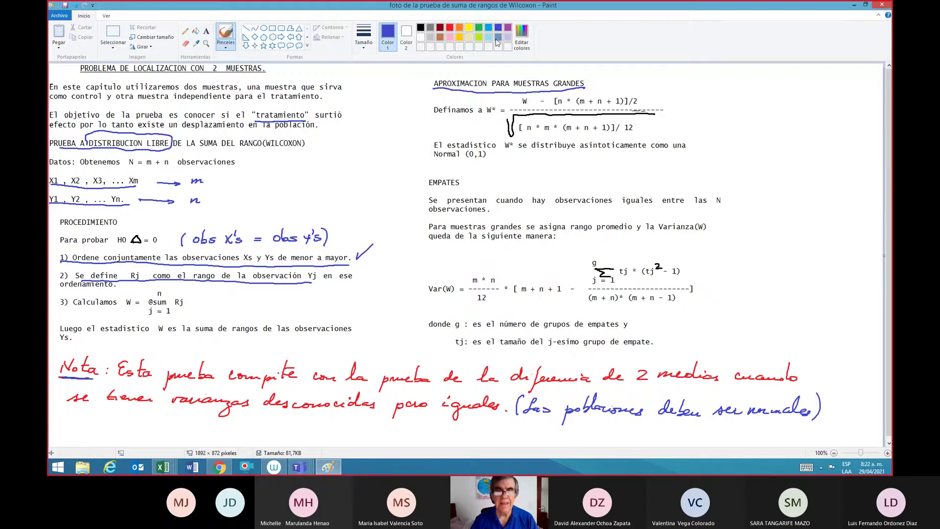
Step: Enclose the numerator of the W* formula in red parentheses and annotate it with an arrow and "Media (W)"
click(450, 28)
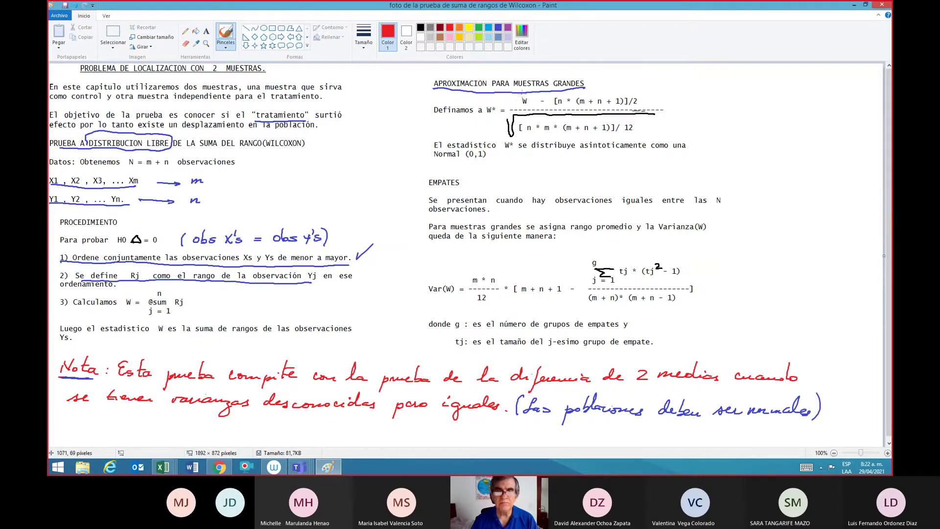
drag(522, 95, 520, 107)
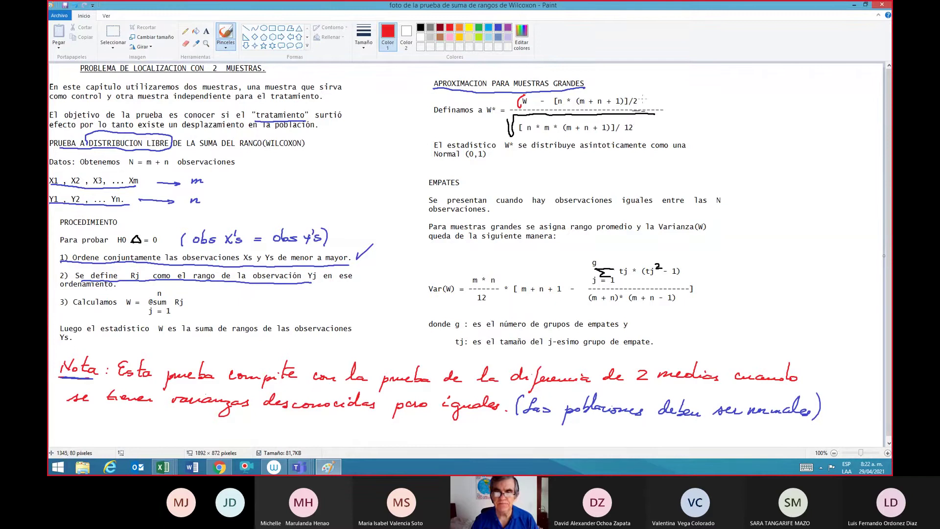
mouse_move(645, 94)
mouse_down()
mouse_move(645, 107)
mouse_move(603, 87)
mouse_move(650, 74)
mouse_move(654, 87)
mouse_move(678, 79)
mouse_up()
drag(679, 74, 679, 86)
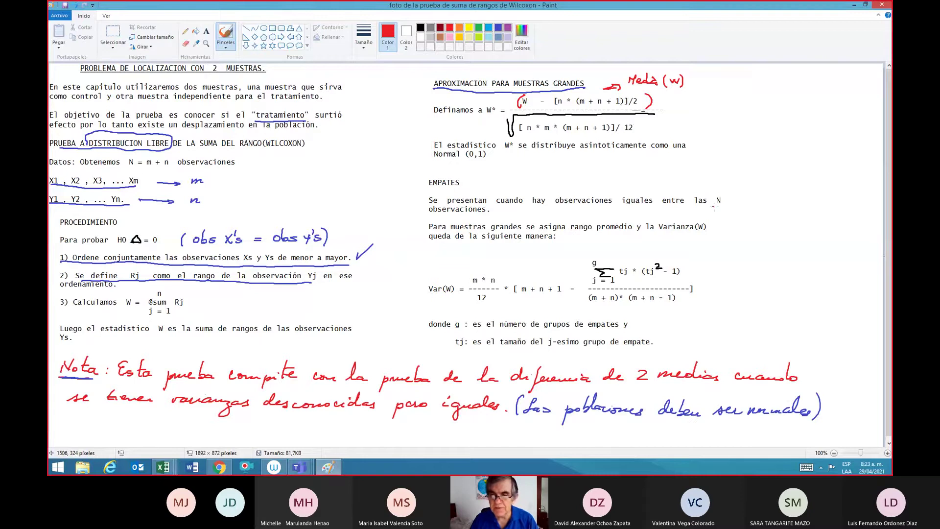
Step: Circle the N in the EMPATES paragraph in red and handwrite "Todas las dos" beside it
mouse_move(716, 194)
mouse_down()
mouse_move(712, 205)
mouse_move(716, 193)
mouse_up()
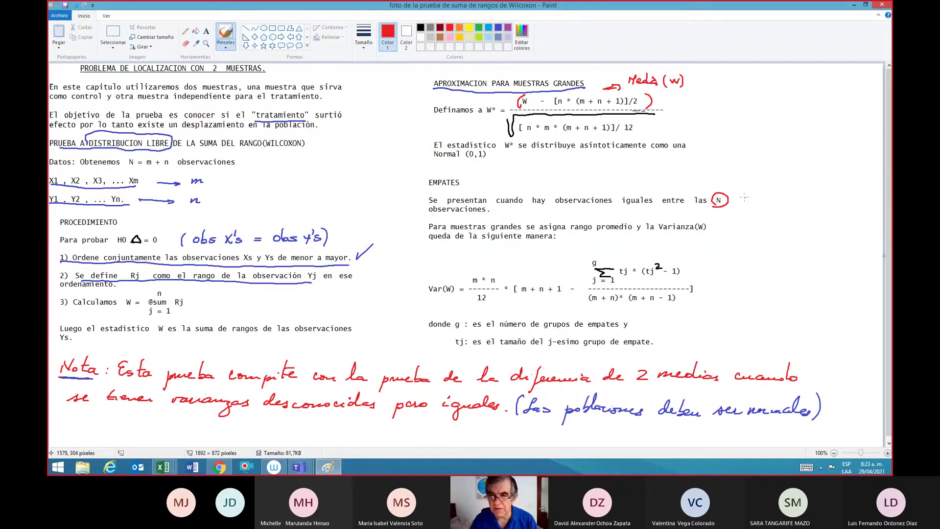
drag(743, 197, 841, 202)
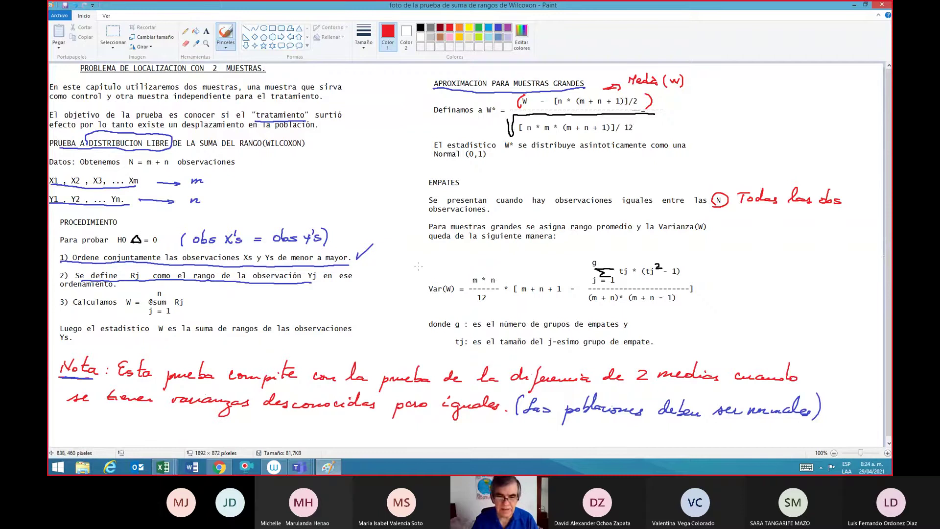
Step: Outline the Var(W) formula for ties in red and handwrite "g = # grupos de empates" beside it
mouse_move(418, 266)
mouse_down()
mouse_move(414, 288)
mouse_move(474, 309)
mouse_up()
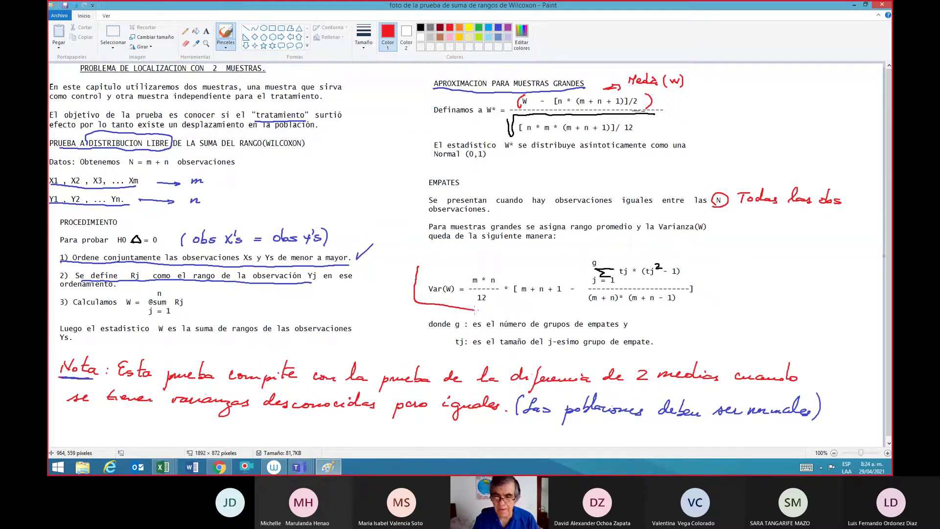
mouse_move(474, 309)
mouse_down()
mouse_move(631, 249)
mouse_move(419, 266)
mouse_up()
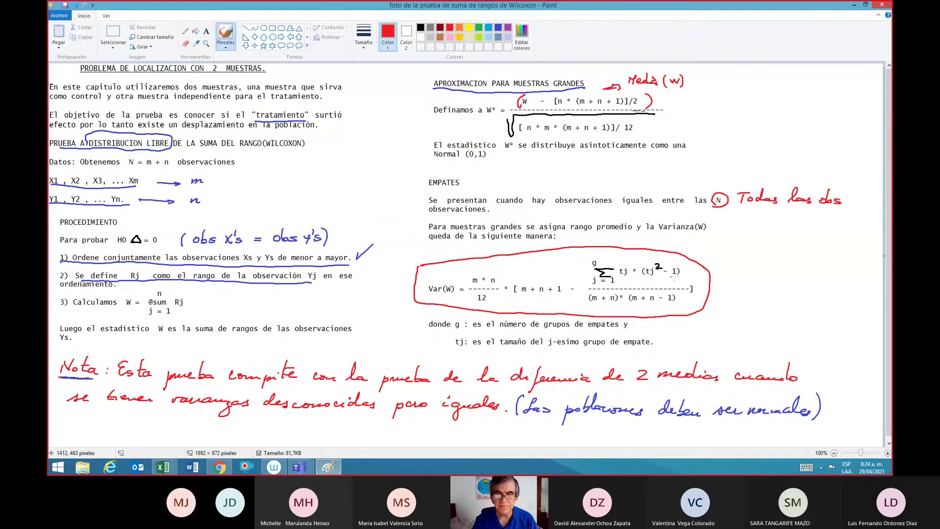
mouse_move(743, 256)
mouse_down()
mouse_move(735, 272)
mouse_move(758, 257)
mouse_up()
drag(752, 261, 759, 261)
mouse_move(775, 249)
mouse_down()
mouse_move(766, 261)
mouse_move(777, 253)
mouse_up()
drag(766, 259, 819, 258)
drag(832, 257, 845, 257)
drag(743, 276, 801, 284)
drag(796, 277, 813, 283)
Step: Handwrite "tamaño de cada grupo de Empate" in red below the g note and add a short red dash beside the W* fraction
drag(738, 297, 735, 309)
drag(732, 303, 791, 311)
drag(779, 306, 791, 307)
drag(797, 309, 825, 313)
drag(742, 323, 836, 338)
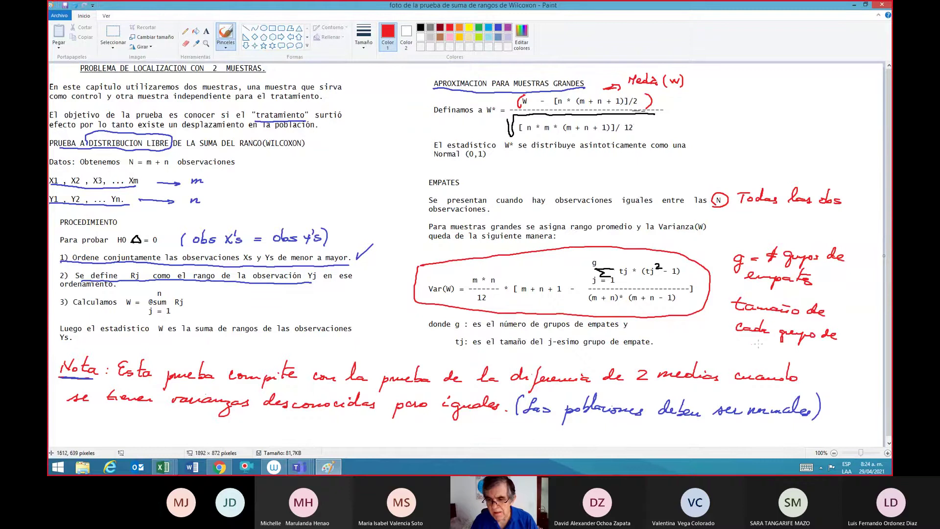
mouse_move(758, 341)
mouse_down()
mouse_move(761, 351)
mouse_move(814, 354)
mouse_up()
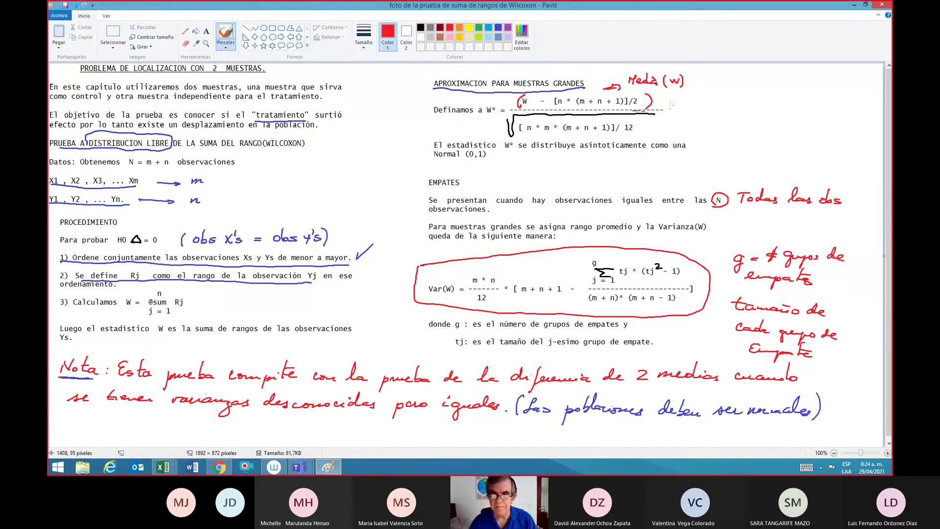
drag(676, 109, 672, 108)
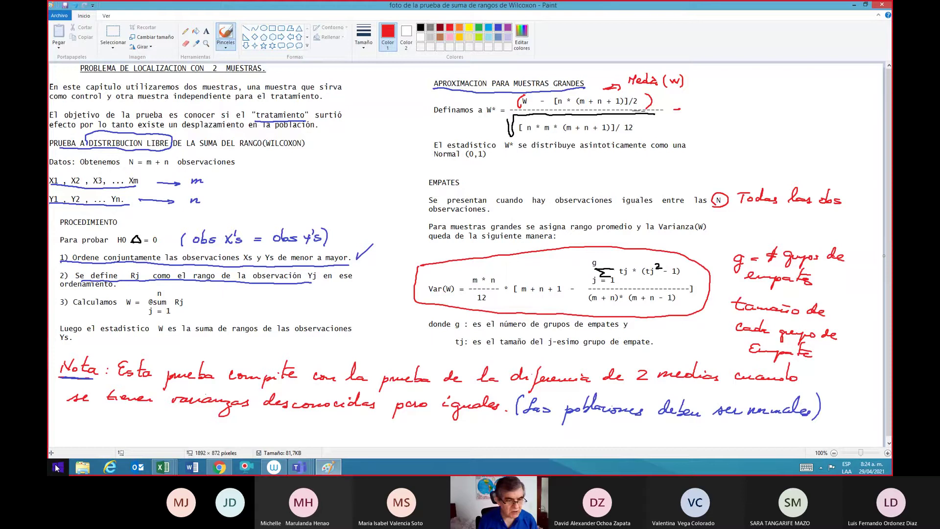
Step: Switch to the EJERCICIOS DE PRUEBA DE HIPOTESIS workbook in Excel and examine the ordered Todas column for repeated values
mouse_move(169, 471)
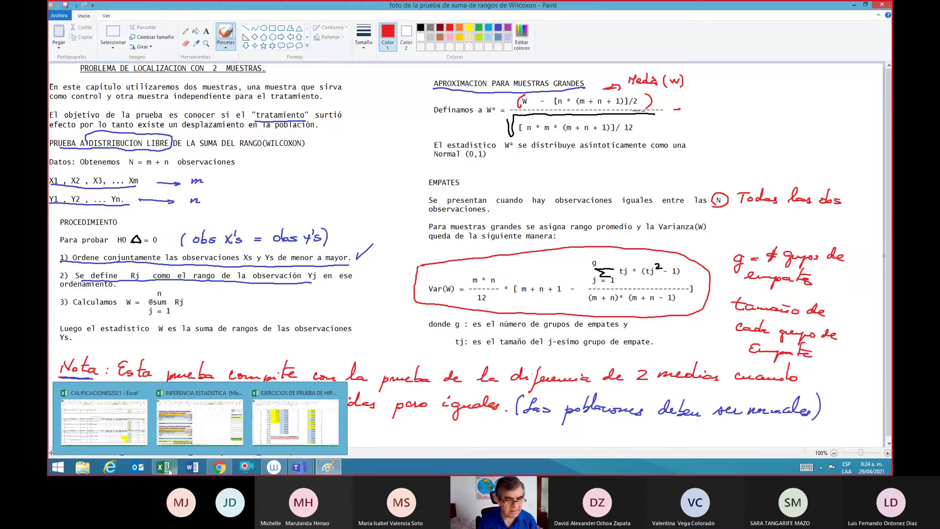
click(293, 434)
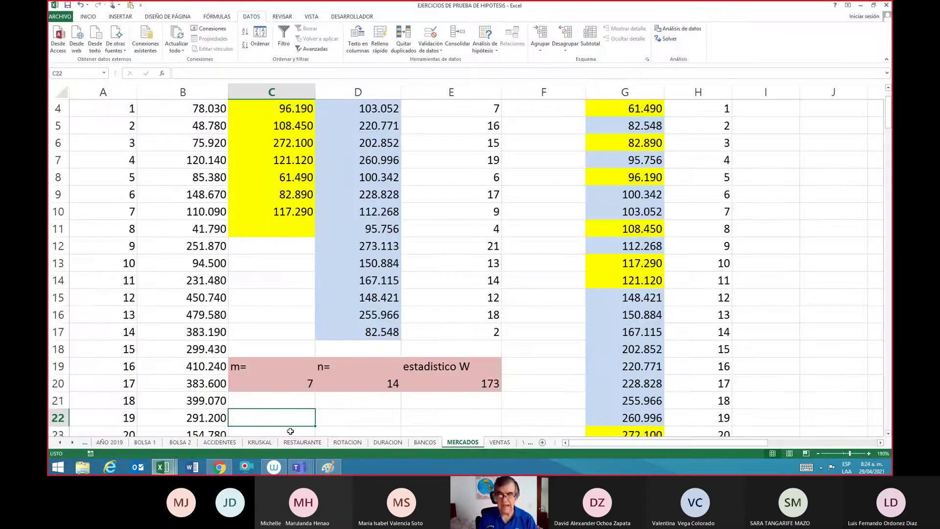
key(Right)
key(Right)
key(Right)
key(Right)
key(Up)
key(Up)
key(Up)
key(Up)
key(Up)
key(Up)
key(Up)
key(Up)
key(Up)
key(Up)
key(Up)
key(Up)
key(Up)
key(Up)
key(Up)
key(Up)
key(Up)
key(Up)
key(Up)
key(Up)
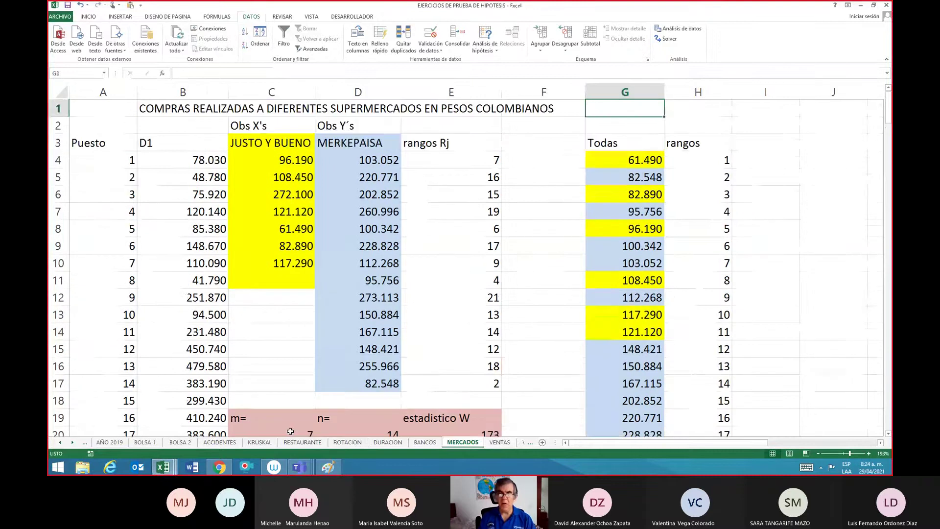
key(Down)
key(Down)
key(Down)
key(Down)
key(Down)
key(Down)
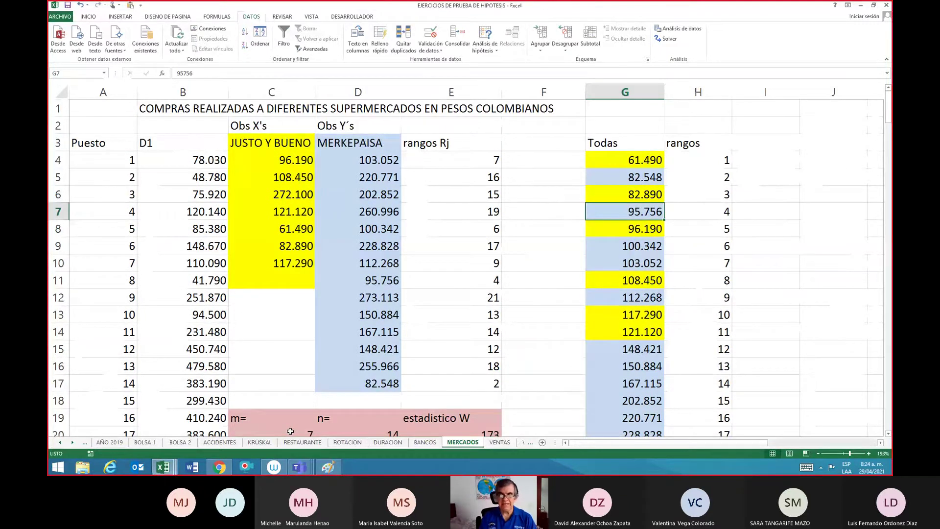
key(Down)
key(Down)
key(Down)
key(Down)
key(Down)
key(Down)
key(Down)
key(Down)
key(Down)
key(Down)
key(Down)
key(Down)
key(Down)
key(Down)
key(Down)
key(Down)
key(Down)
key(Down)
key(Down)
key(Down)
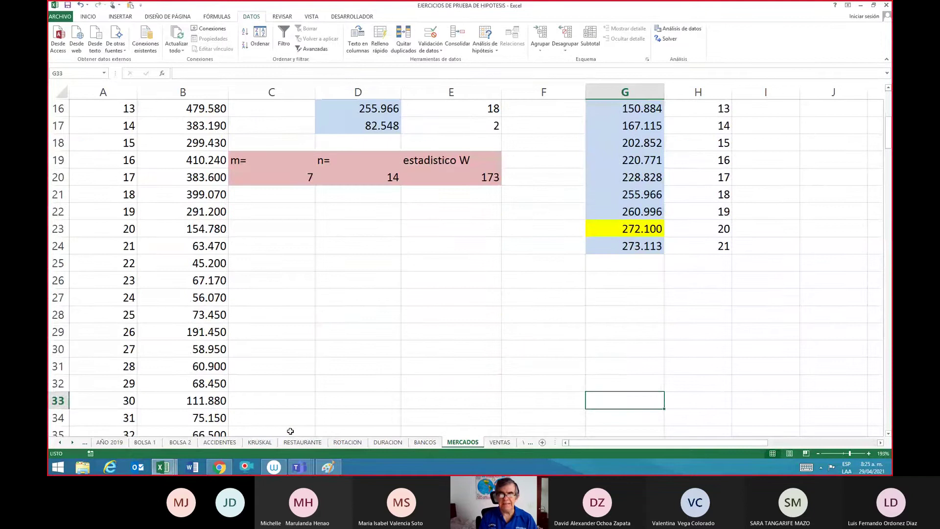
Step: Calculate the mode of the combined Todas observations in G27 with =moda(G4:G24)
key(Up)
key(Up)
key(Up)
key(Up)
key(Up)
key(Up)
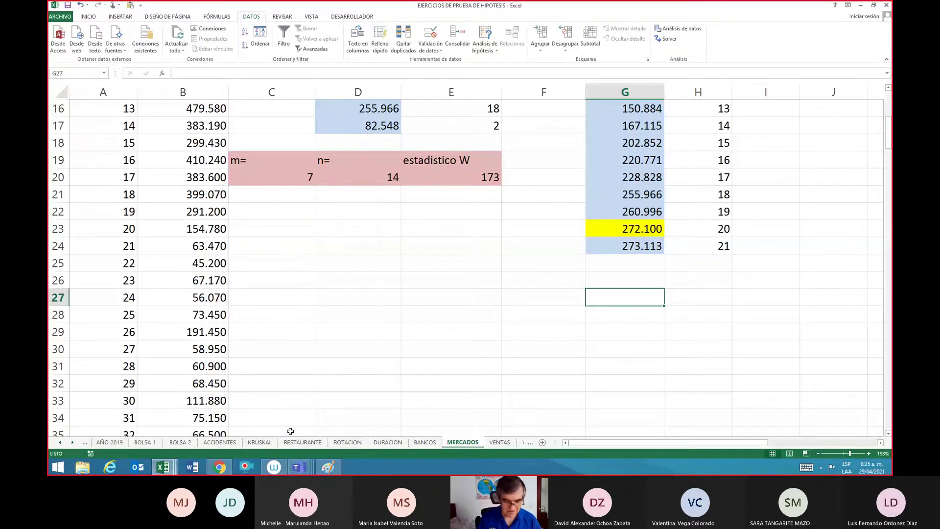
text(=moda()
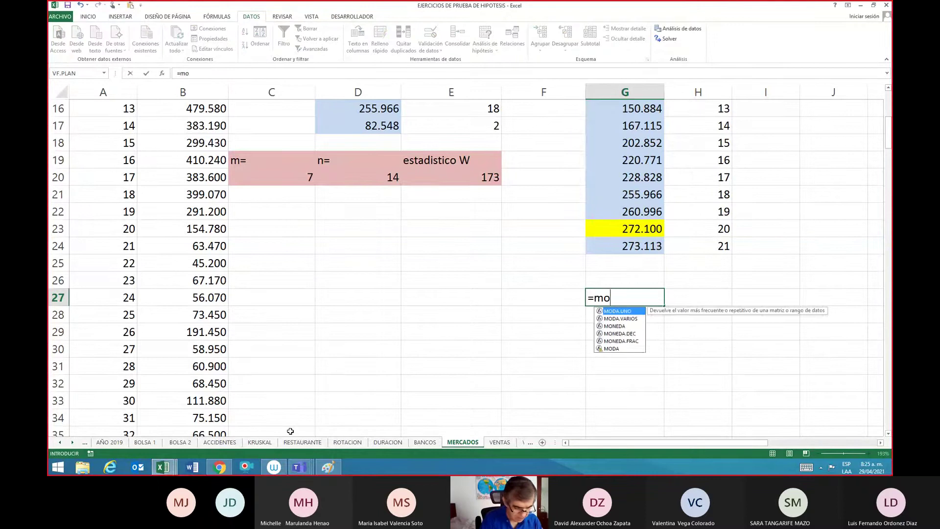
key(Up)
key(Up)
key(Up)
key(Up)
key(Up)
key(Up)
key(Up)
key(Up)
key(Up)
key(Up)
key(Up)
key(Up)
key(Up)
key(Up)
key(Up)
key(Up)
key(Up)
key(Up)
key(Up)
key(Up)
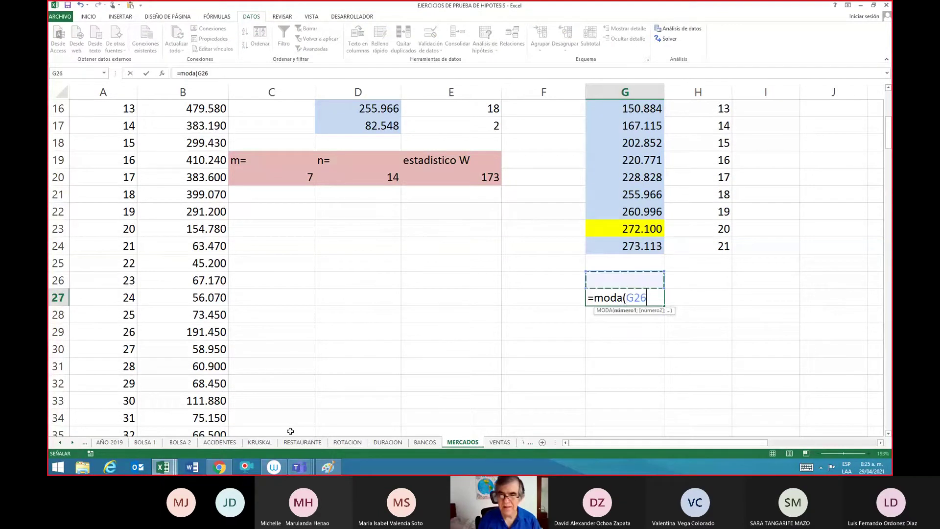
key(Up)
key(Up)
key(Up)
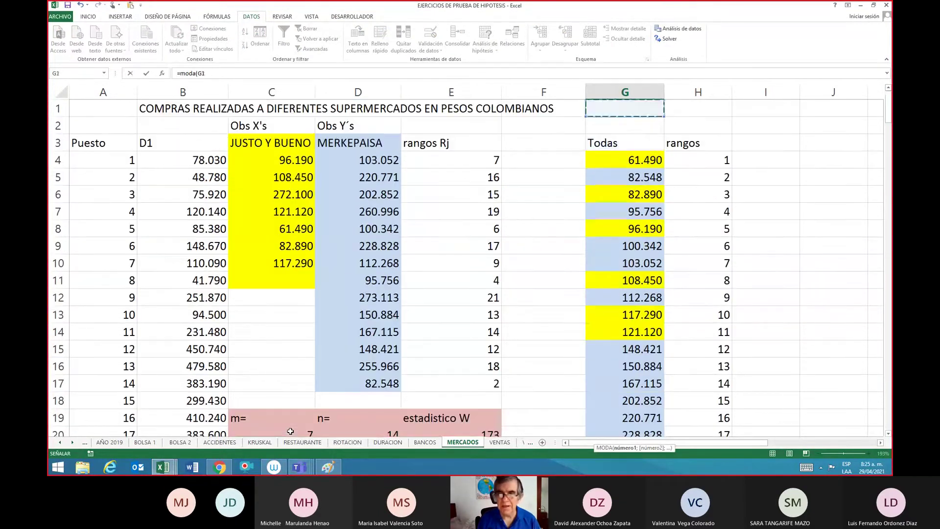
key(shift+Down)
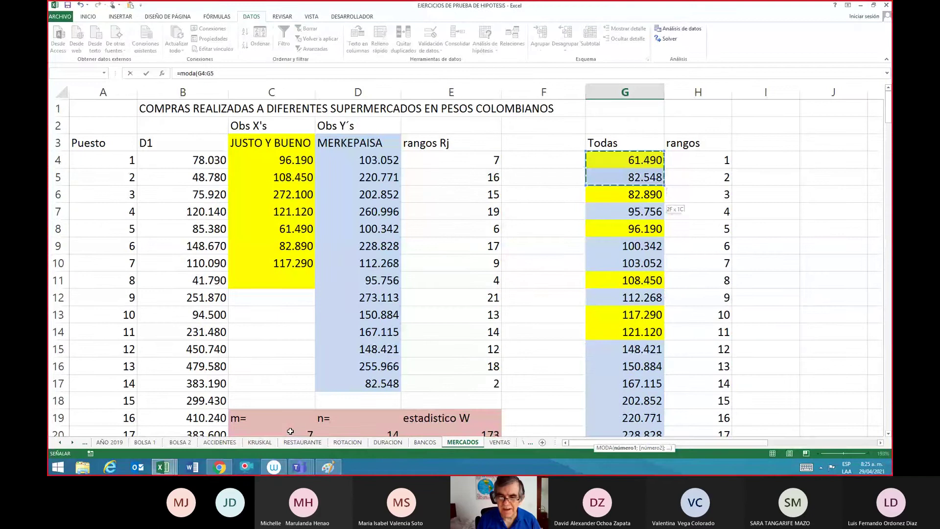
key(ctrl+shift+Down)
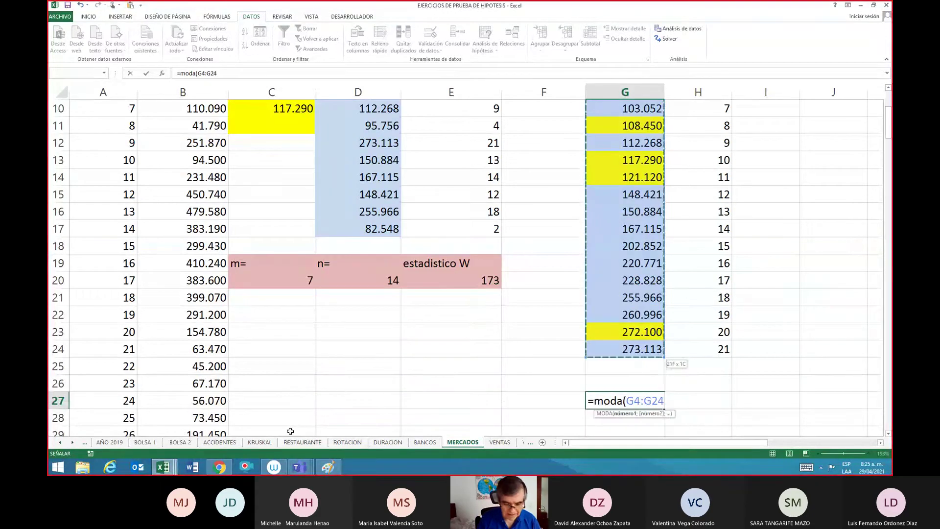
text())
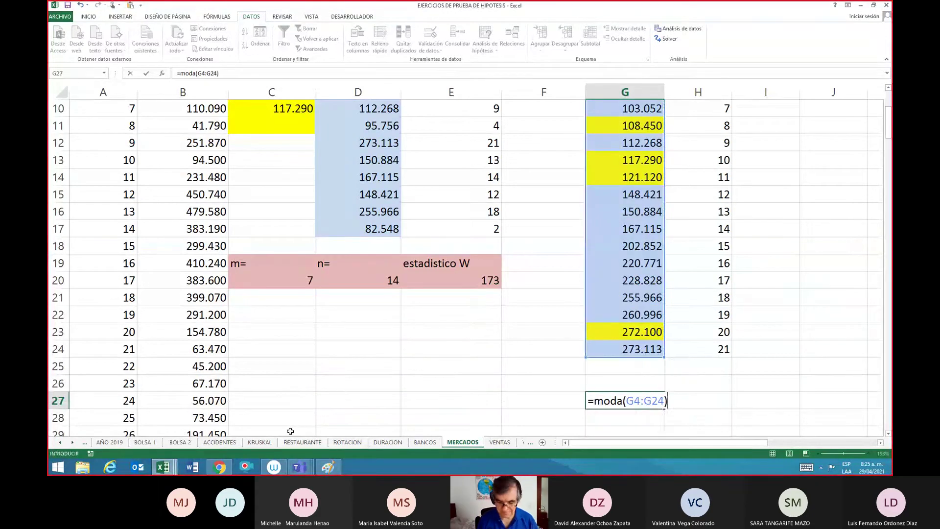
key(Return)
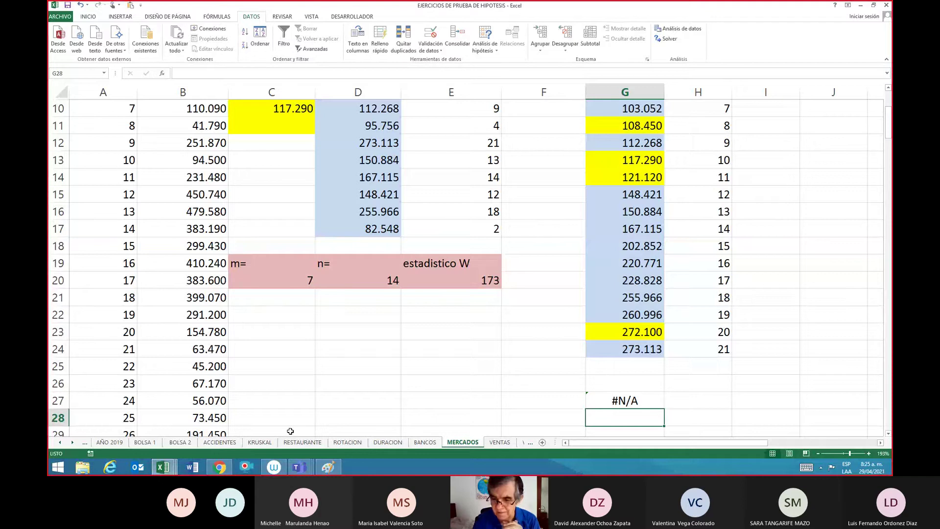
Step: Label the mode calculation by entering "Moda" in G26, directly above the formula
key(Up)
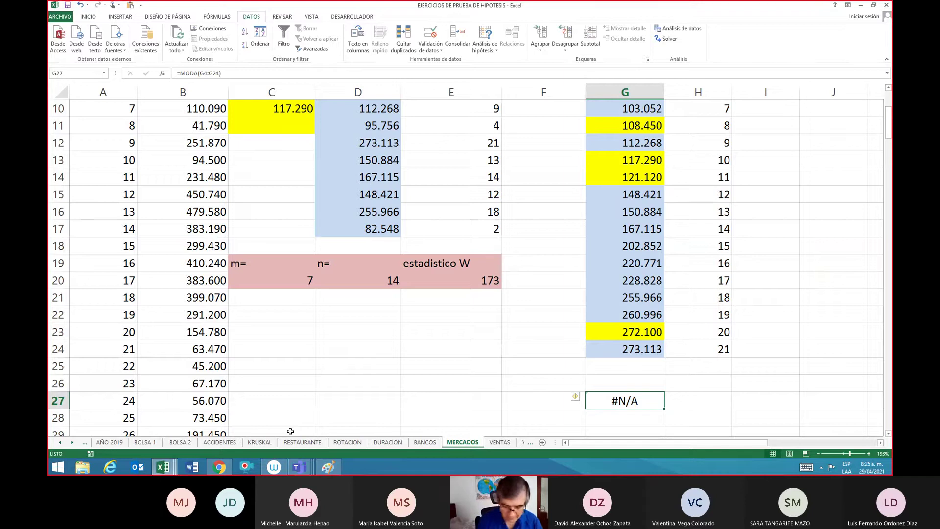
key(Up)
text(Mo)
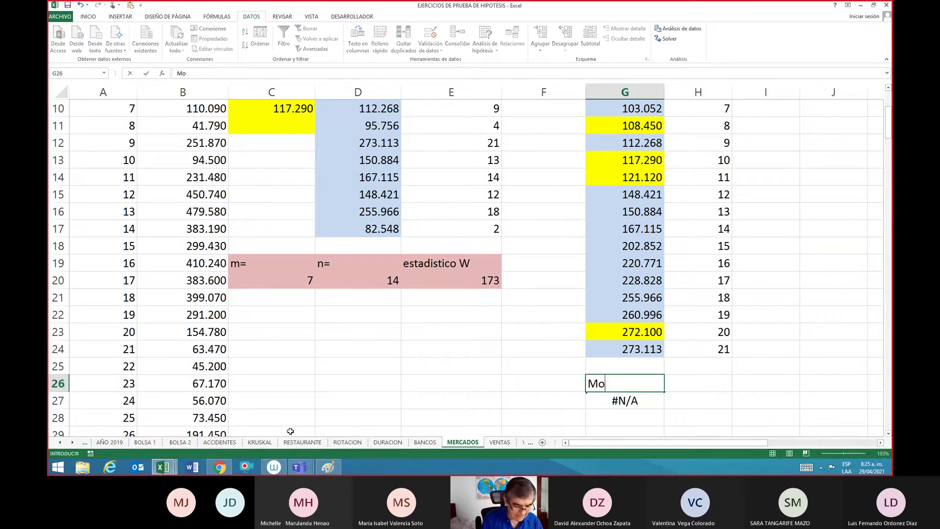
text(da)
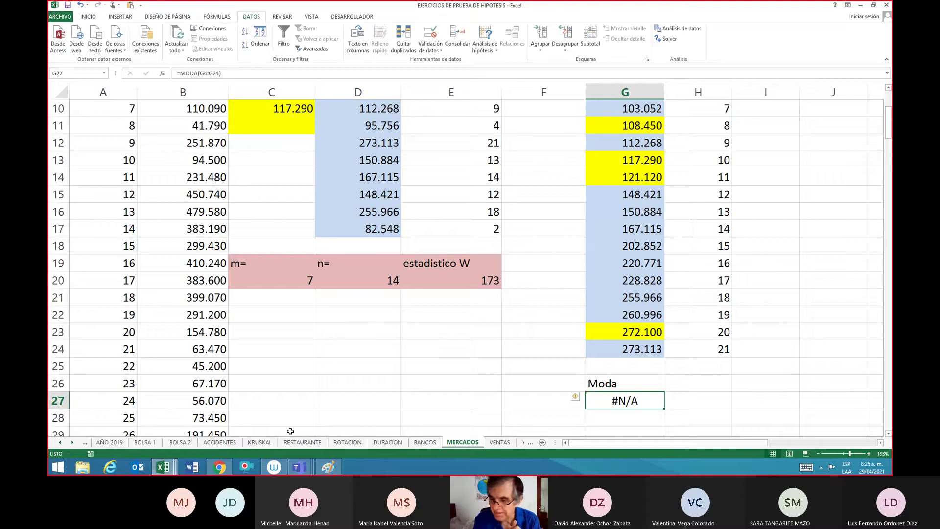
Step: Check the combined Todas values in column G from start to end for tied observations
key(Up)
key(Up)
key(Up)
key(Up)
key(Up)
key(Up)
key(Up)
key(Up)
key(Up)
key(Up)
key(Up)
key(Up)
key(Up)
key(Up)
key(Up)
key(Up)
key(Up)
key(Up)
key(Up)
key(Up)
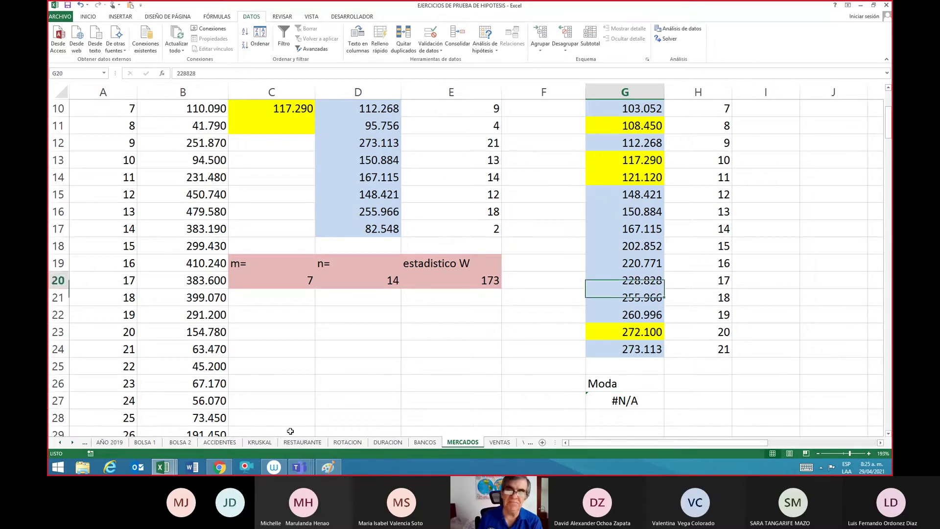
key(Down)
key(Down)
key(Down)
key(Down)
key(Down)
key(Down)
key(Down)
key(Down)
key(Down)
key(Down)
key(Down)
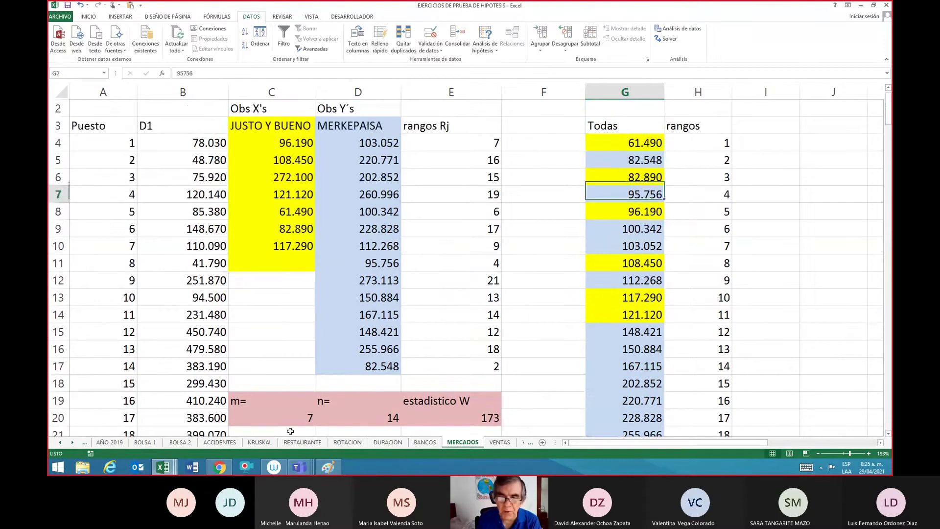
key(Down)
key(Down)
key(Down)
key(Down)
key(Down)
key(Down)
key(Down)
key(Down)
key(Down)
key(Down)
key(Down)
key(Down)
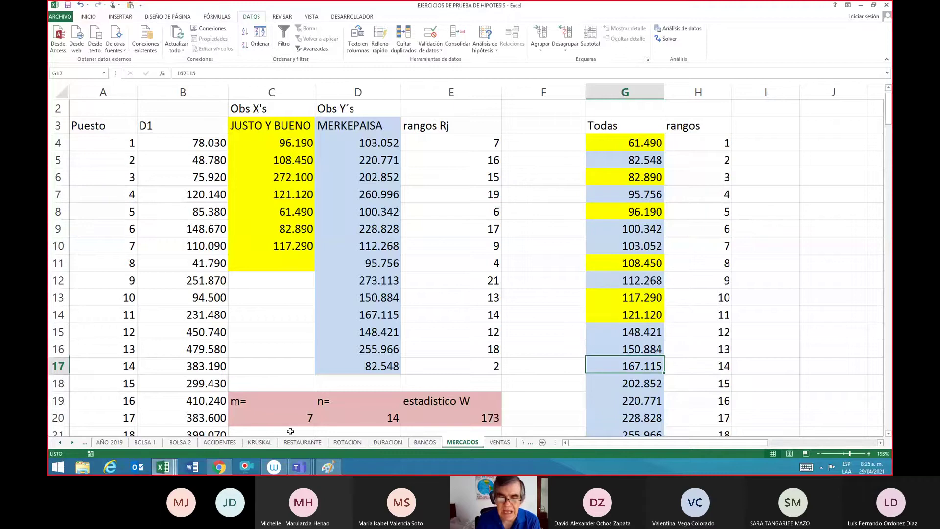
key(Down)
key(Down)
key(Down)
key(Down)
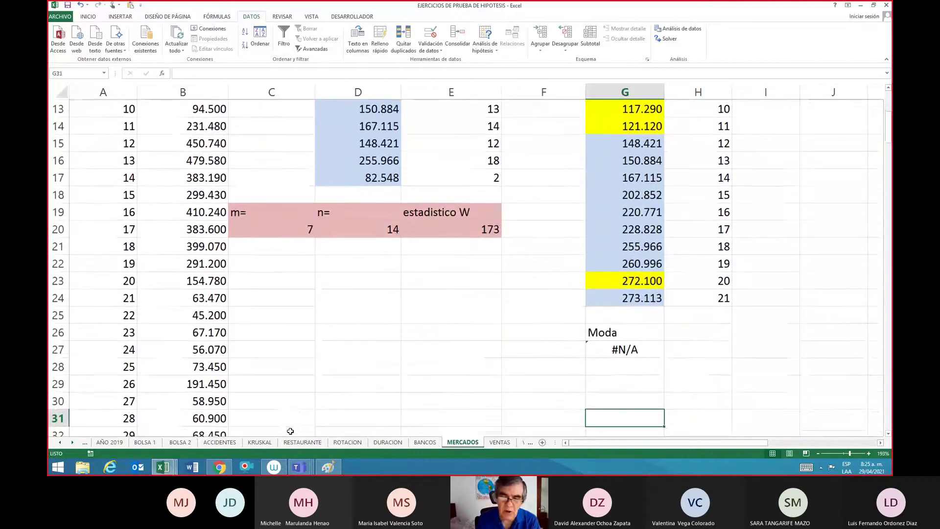
Step: Clear the Moda label and its formula from G26:G27
key(Up)
key(Up)
key(Up)
key(Up)
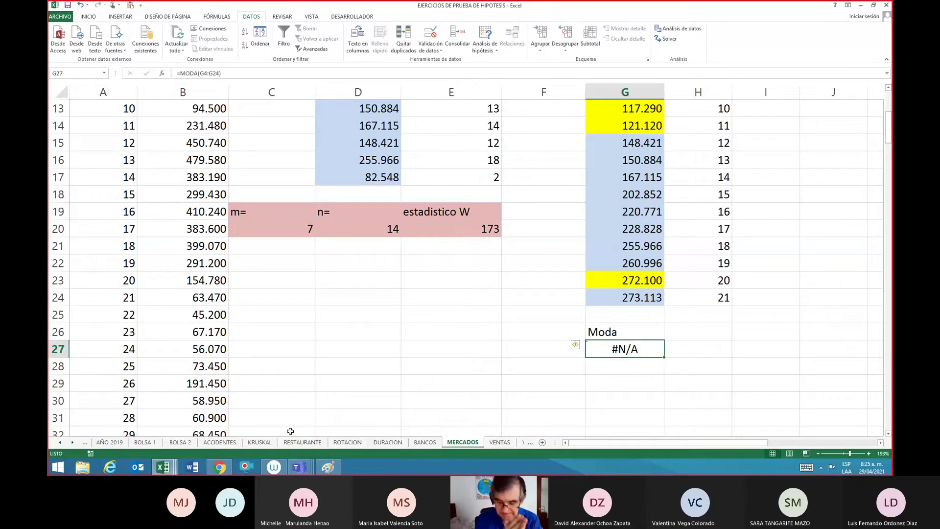
key(Up)
key(shift+Down)
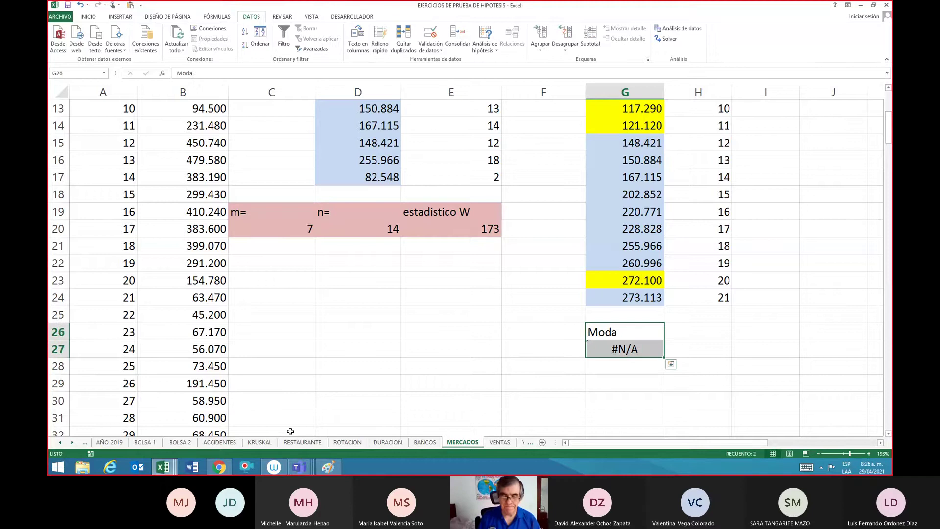
key(Delete)
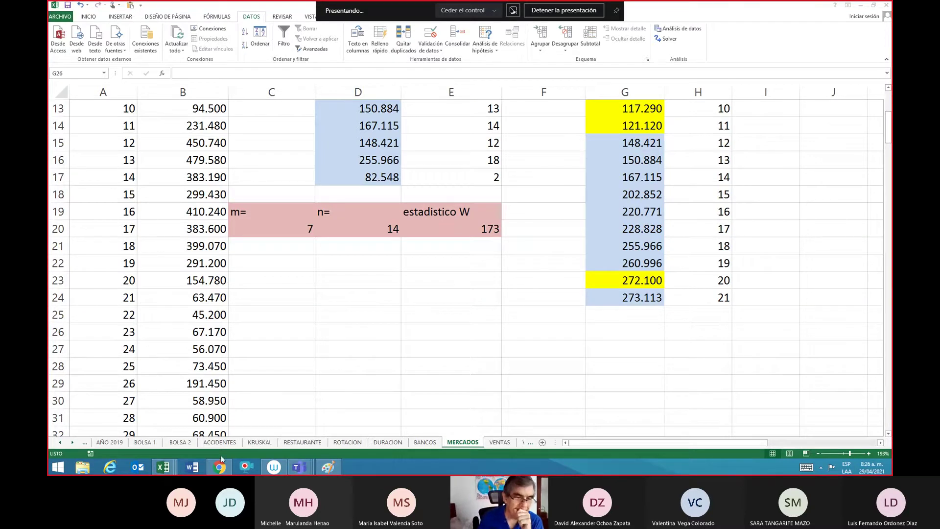
Step: Switch to the INFERENCIA ESTADISTICA workbook and go to the start of the INDEPENDENCIA sheet at cell A1
mouse_move(163, 468)
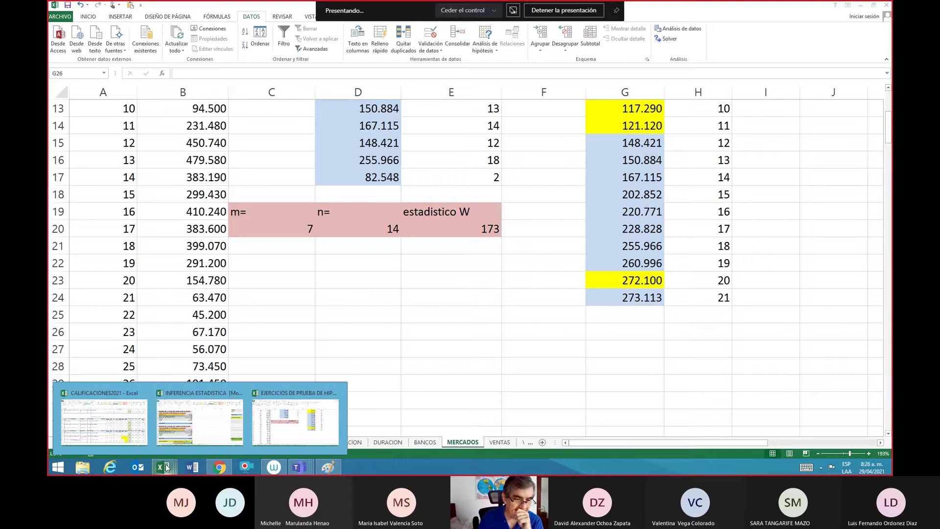
click(204, 436)
key(Up)
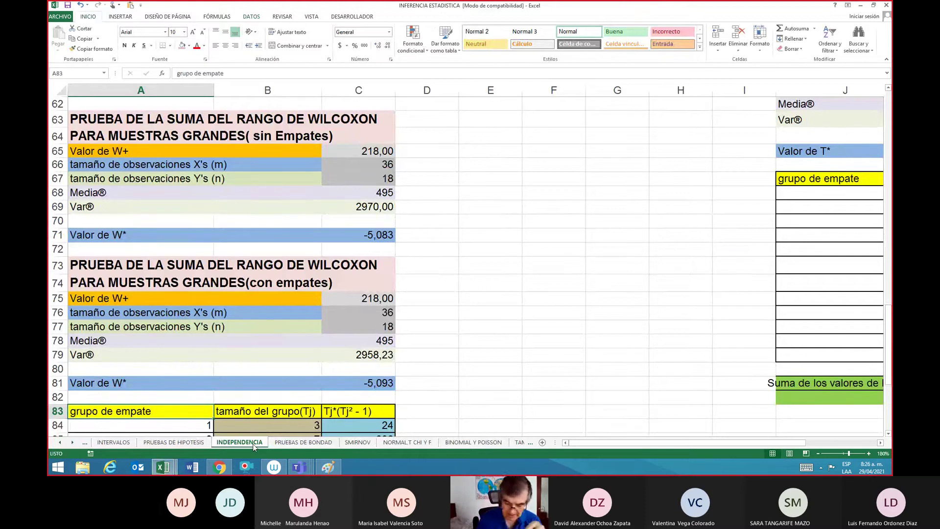
key(Up)
key(Up)
key(Up)
key(Up)
key(Up)
key(Up)
key(Up)
key(Up)
key(Up)
key(Up)
key(Up)
key(Up)
key(Up)
key(Up)
key(Up)
key(Up)
key(Up)
key(Up)
key(Up)
key(Up)
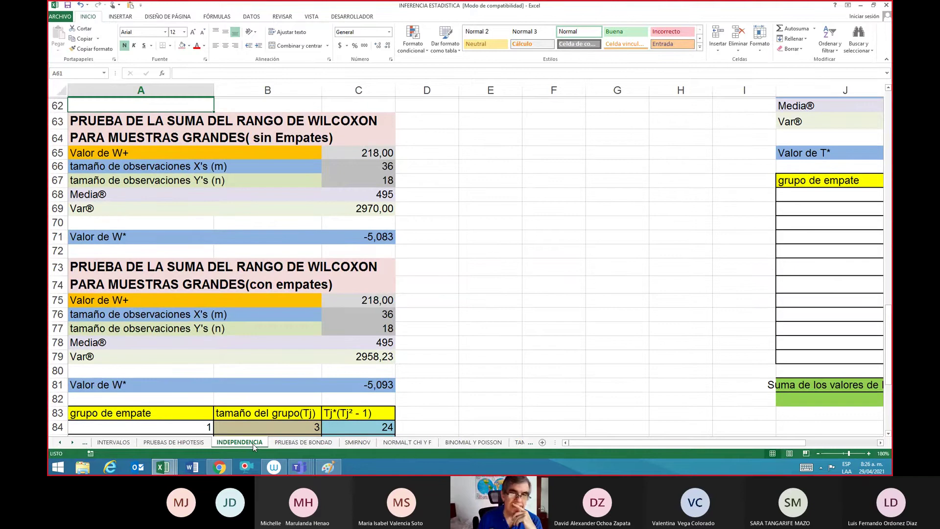
key(Up)
key(Up)
key(Up)
key(Up)
key(Up)
key(Up)
key(Up)
key(Up)
key(Up)
key(Up)
key(Up)
key(Up)
key(Up)
key(Up)
key(Up)
key(Up)
key(Up)
key(Up)
key(Up)
key(Up)
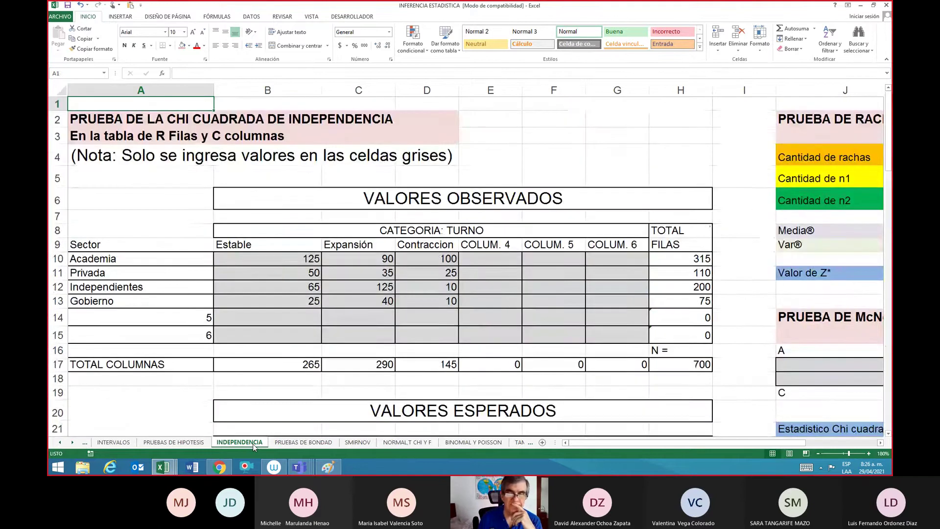
Step: Examine the large-sample runs test, McNemar test and chi-square distribution templates in columns J to L
key(Right)
key(Right)
key(Right)
key(Right)
key(Right)
key(Right)
key(Right)
key(Right)
key(Right)
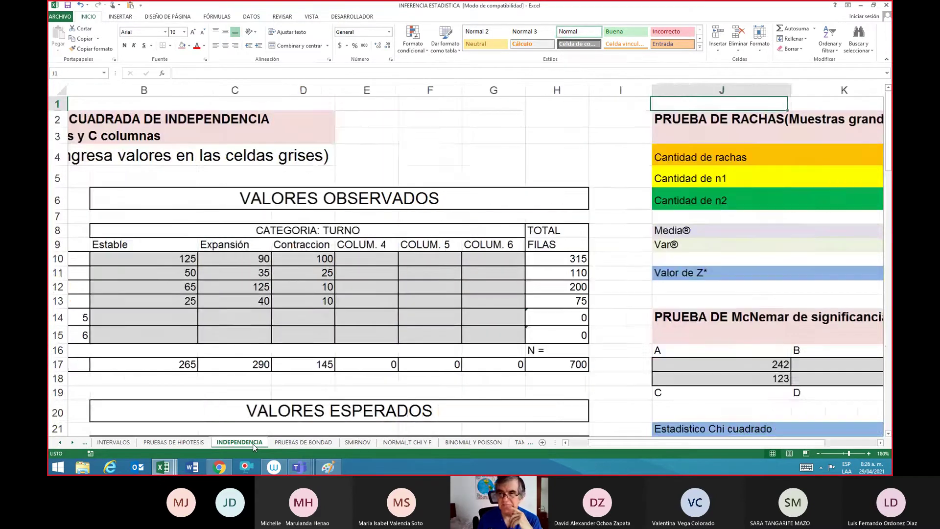
key(Right)
key(Right)
key(Right)
key(Right)
key(Left)
key(Left)
key(Left)
key(Left)
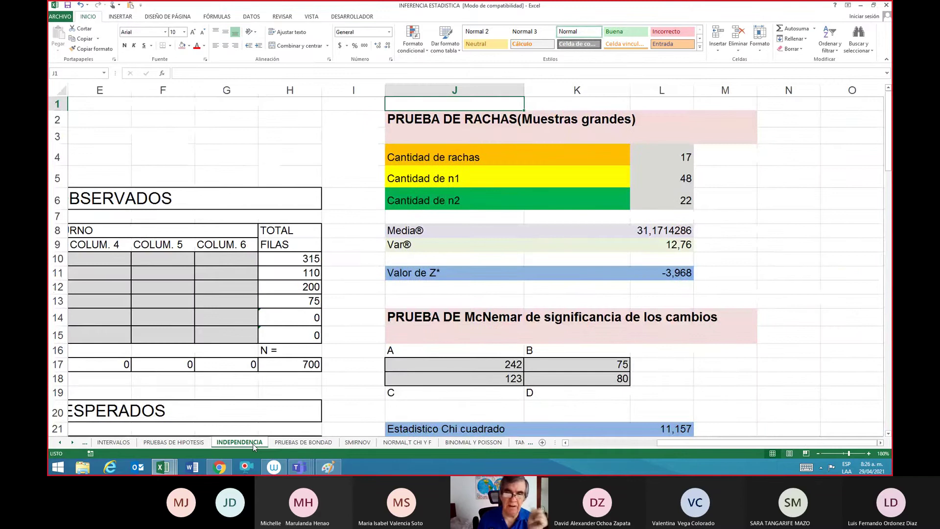
key(Down)
key(Down)
key(Down)
key(Down)
key(Down)
key(Down)
key(Down)
key(Down)
key(Down)
key(Down)
key(Down)
key(Down)
key(Down)
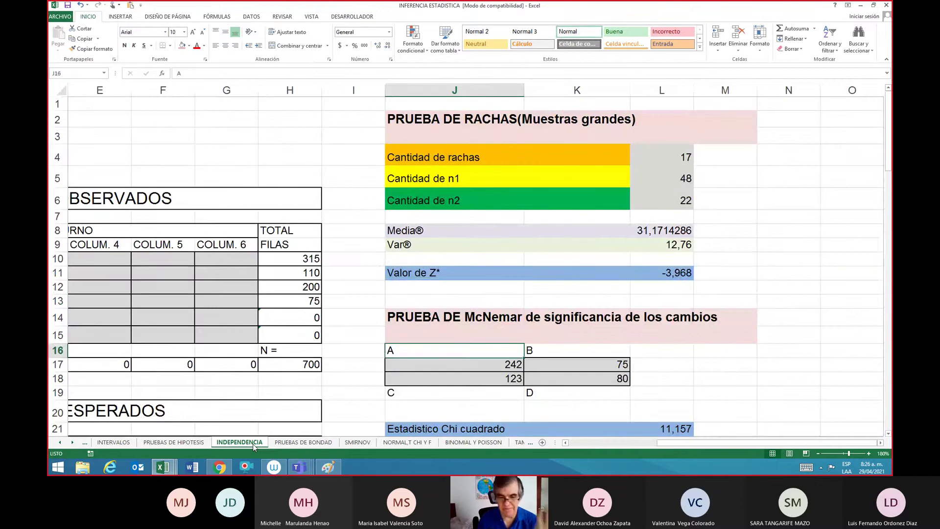
key(Down)
key(Down)
key(Down)
key(Down)
key(Down)
key(Down)
key(Down)
key(Down)
key(Down)
key(Down)
key(Down)
key(Down)
key(Down)
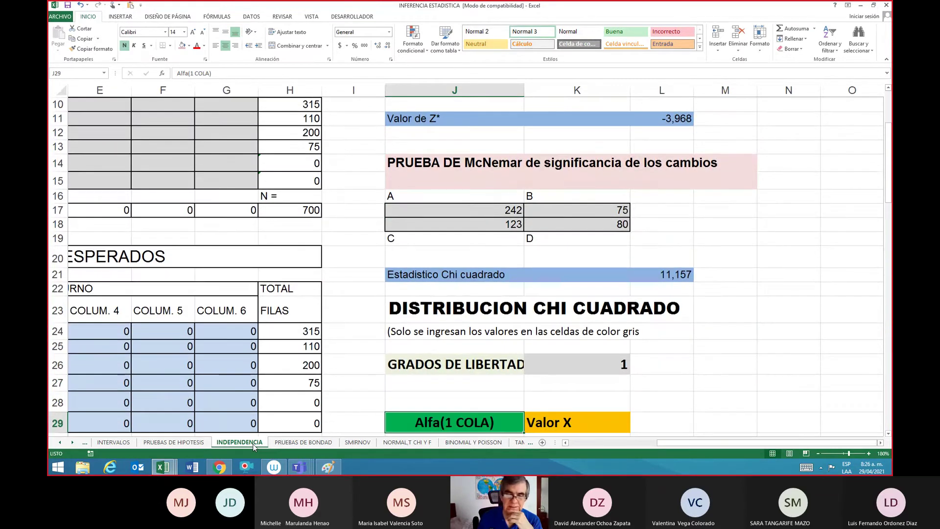
Step: Examine the chi-square critical values and the large-sample sign test template in columns J to L
key(Down)
key(Down)
key(Down)
key(Down)
key(Down)
key(Down)
key(Down)
key(Down)
key(Down)
key(Down)
key(Down)
key(Down)
key(Down)
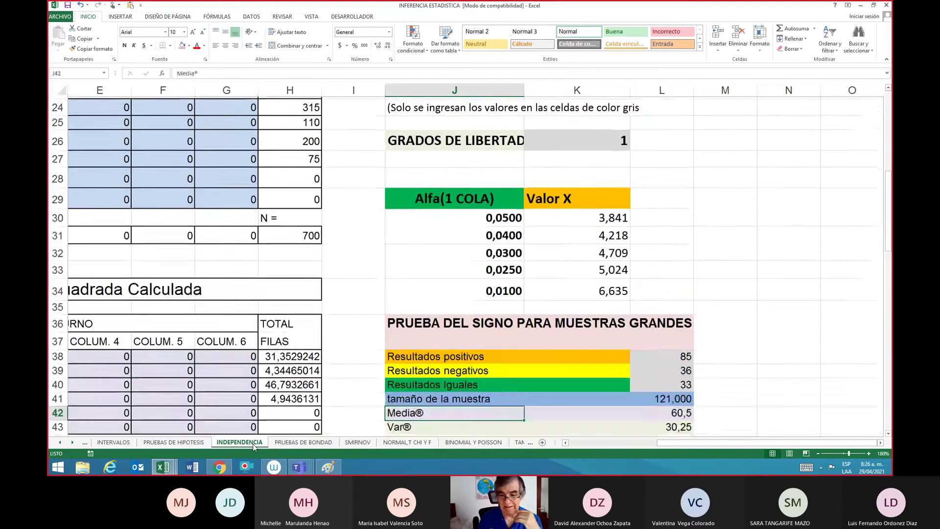
key(Down)
key(Down)
key(Down)
key(Down)
key(Down)
key(Down)
key(Down)
key(Down)
key(Down)
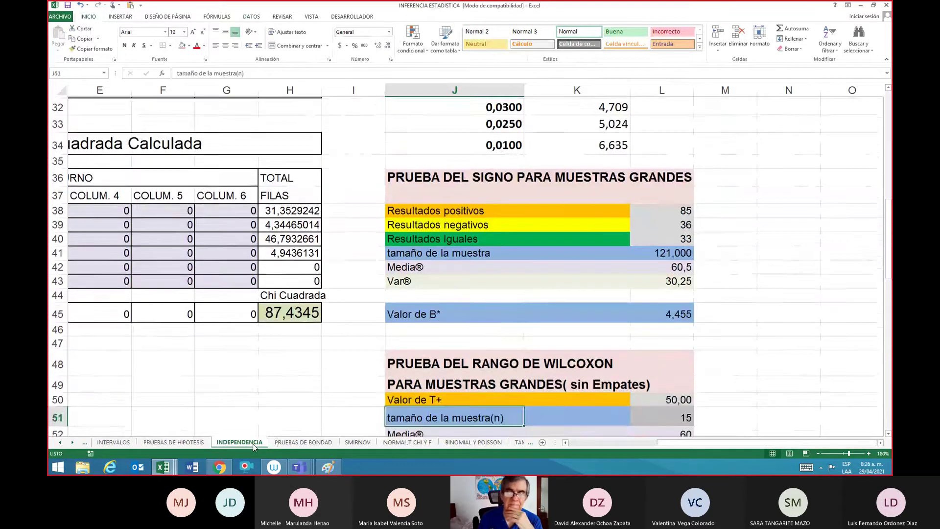
Step: Examine the large-sample Wilcoxon rank test templates without and with ties, through the last row of the tie-group table
key(Down)
key(Down)
key(Down)
key(Down)
key(Down)
key(Down)
key(Down)
key(Down)
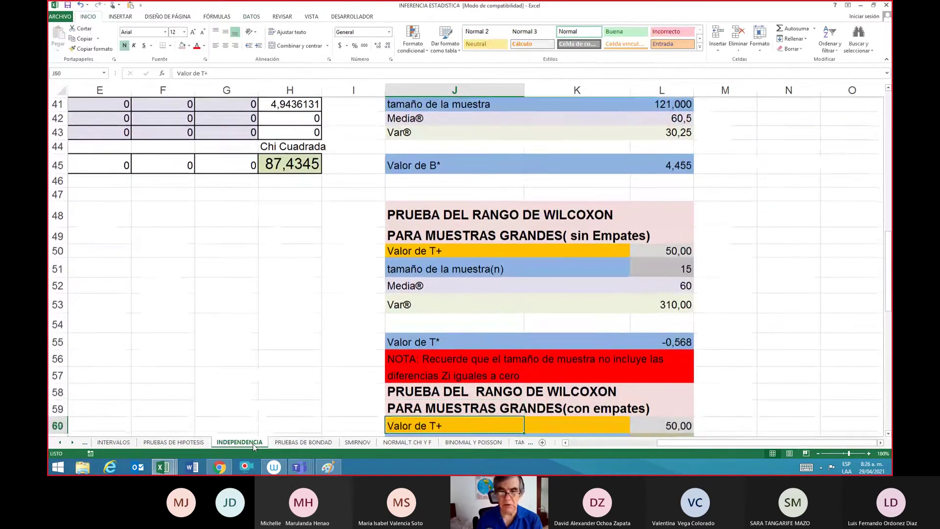
key(Down)
key(Down)
key(Down)
key(Down)
key(Down)
key(Down)
key(Down)
key(Down)
key(Down)
key(Down)
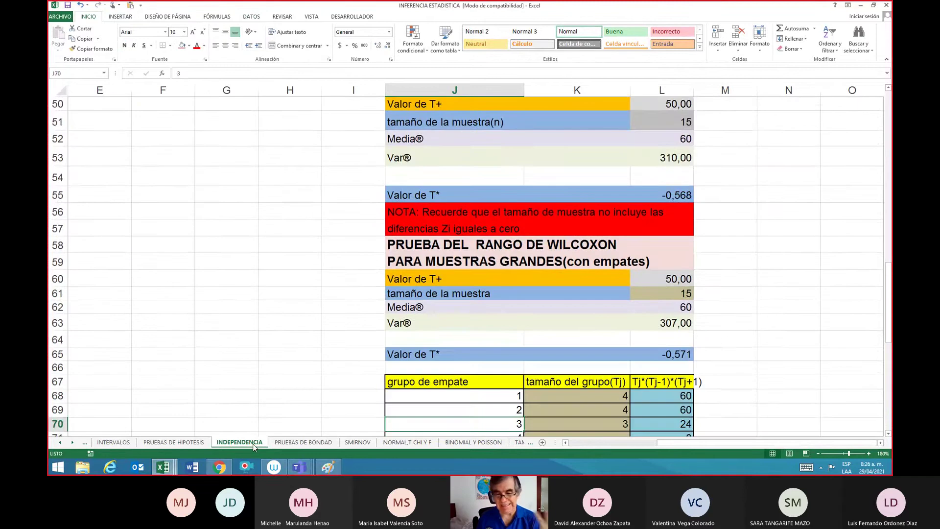
key(Down)
key(Down)
key(Down)
key(Down)
key(Down)
key(Down)
key(Down)
key(Down)
key(Down)
key(Left)
key(Left)
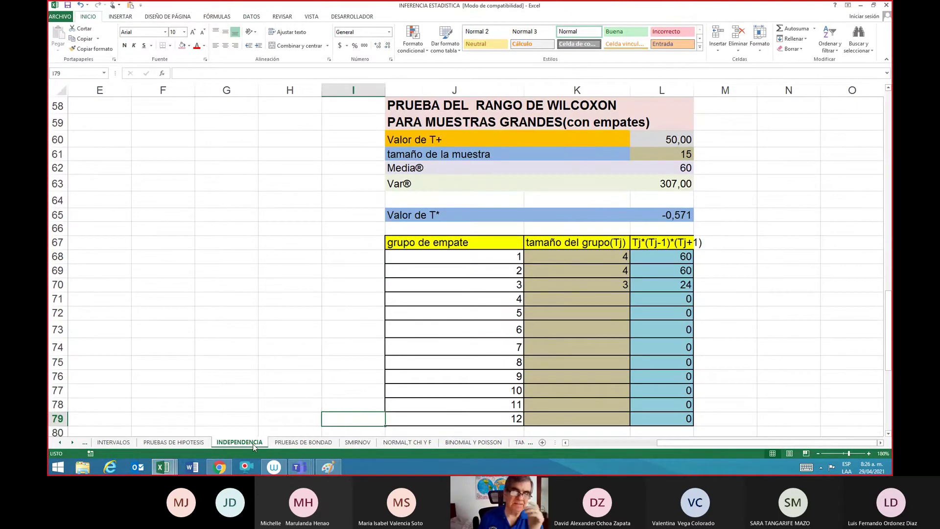
Step: Examine the large-sample Wilcoxon rank-sum templates and the chi-square distribution table in columns A to C
key(Left)
key(Left)
key(Left)
key(Left)
key(Left)
key(Left)
key(Left)
key(Up)
key(Up)
key(Up)
key(Up)
key(Up)
key(Up)
key(Up)
key(Up)
key(Up)
key(Up)
key(Up)
key(Up)
key(Up)
key(Up)
key(Up)
key(Up)
key(Up)
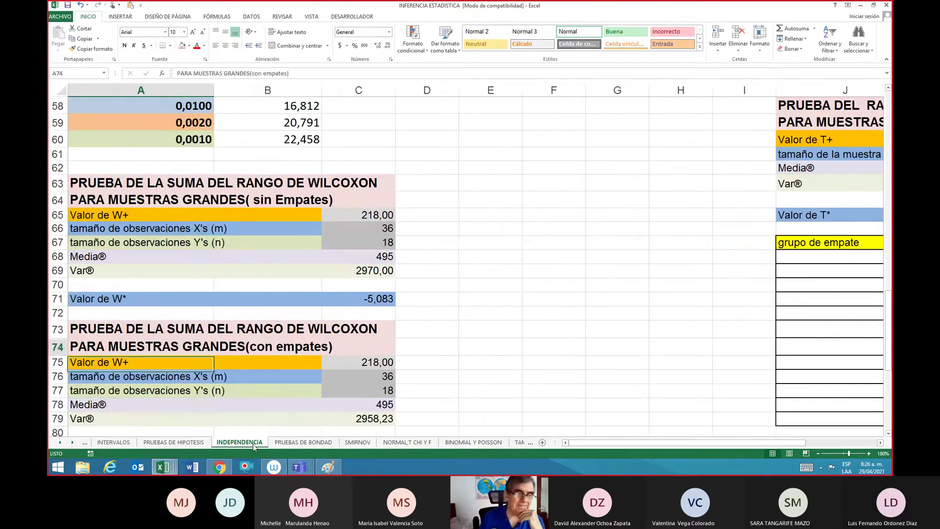
key(Up)
key(Up)
key(Up)
key(Up)
key(Up)
key(Up)
key(Up)
key(Up)
key(Up)
key(Up)
key(Up)
key(Up)
key(Up)
key(Up)
key(Up)
key(Up)
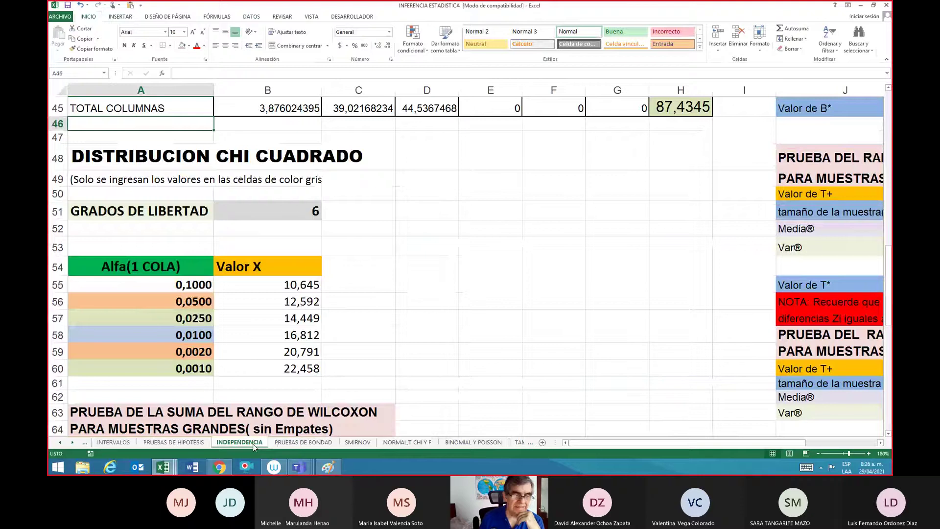
Step: Review the two rank-sum template headings in column A and go to the "sin Empates" heading at A64
key(Down)
key(Down)
key(Down)
key(Down)
key(Down)
key(Down)
key(Down)
key(Down)
key(Down)
key(Down)
key(Down)
key(Down)
key(Down)
key(Down)
key(Down)
key(Down)
key(Down)
key(Down)
key(Down)
key(Down)
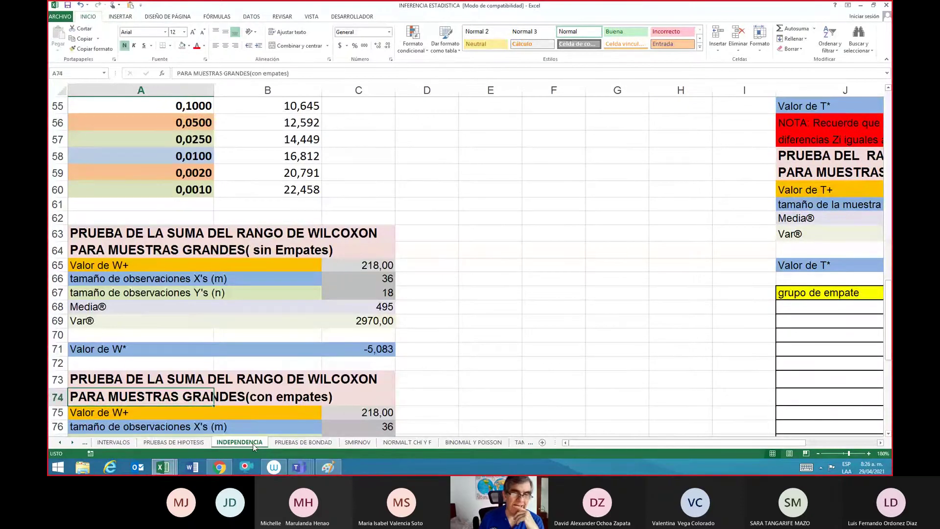
key(Up)
key(Up)
key(Up)
key(Up)
key(Up)
key(Up)
key(Up)
key(Up)
key(Up)
key(Up)
key(Up)
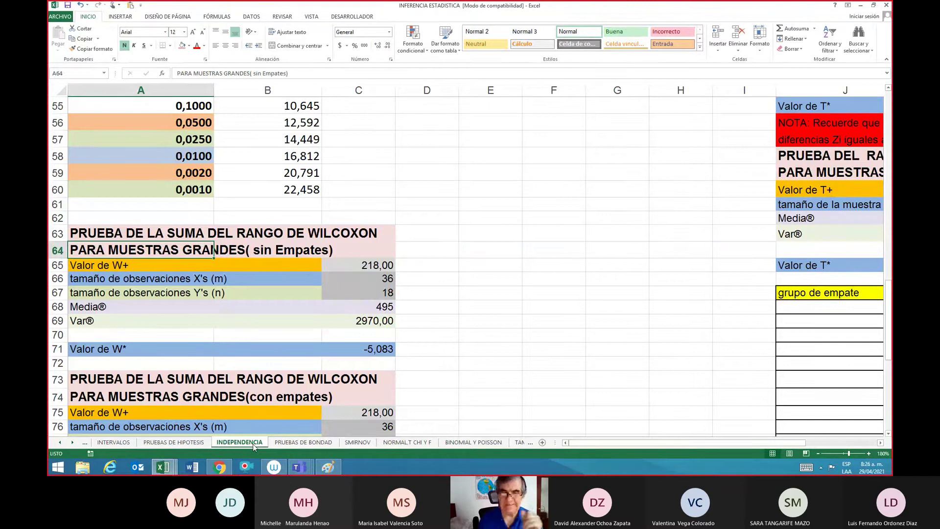
Step: Change the label in A65 of the rank-sum template without ties to "Valor de W"
key(Right)
key(Right)
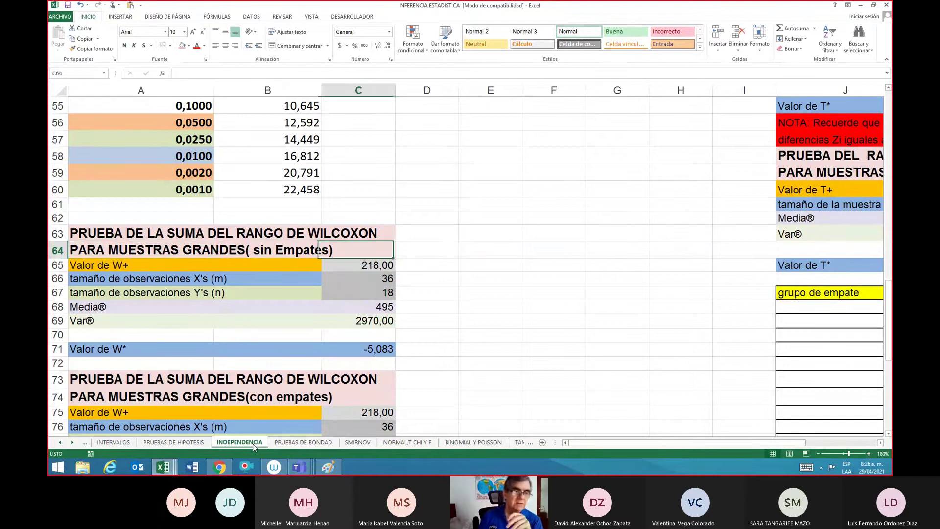
key(Left)
key(Left)
key(Down)
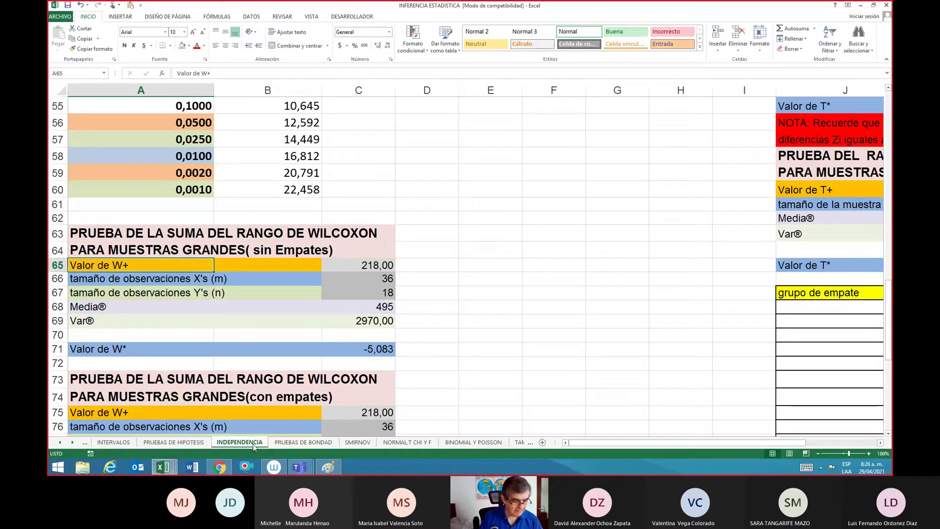
key(F2)
key(BackSpace)
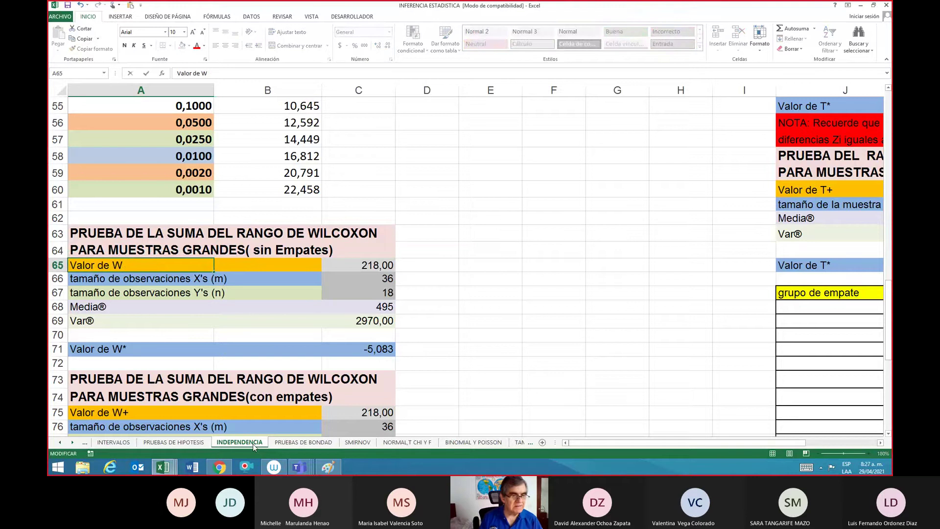
key(Return)
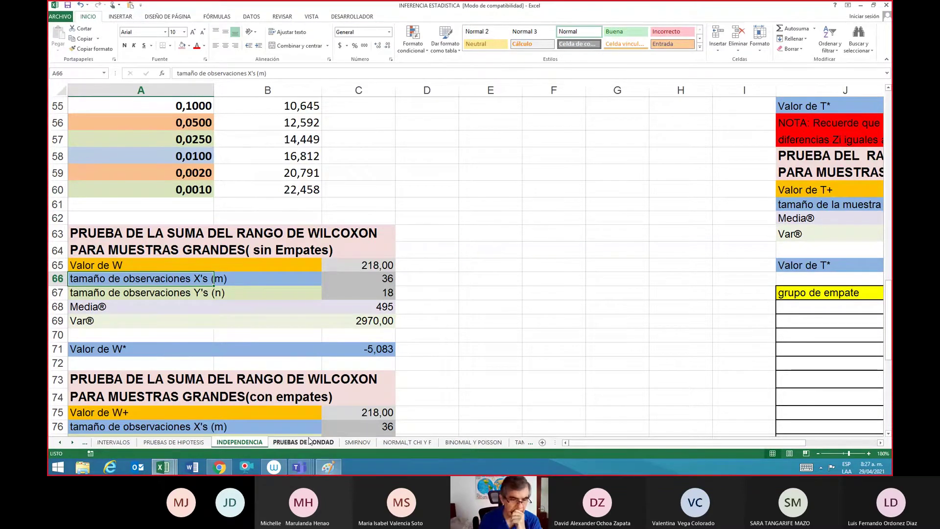
Step: Fill in the rank-sum template without ties: W 173 in C65, m 7 in C66 and n 14 in C67
mouse_move(163, 474)
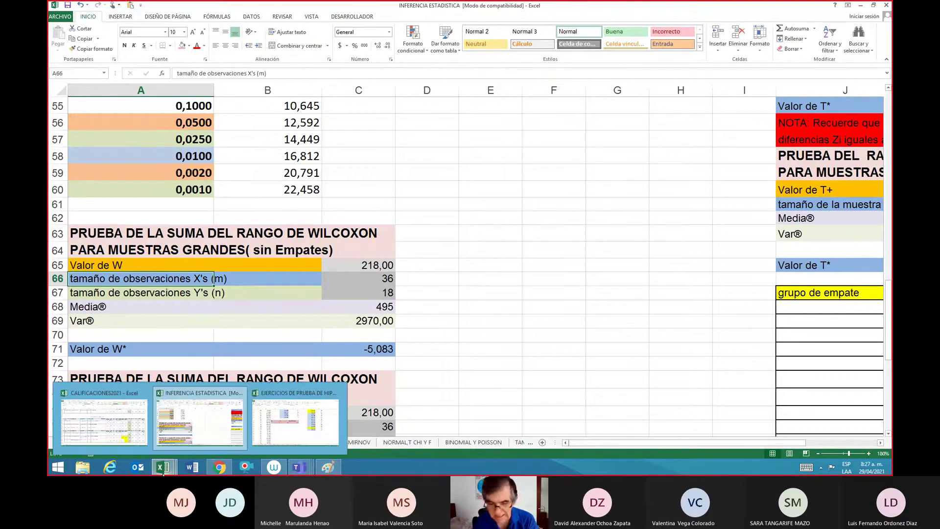
key(Up)
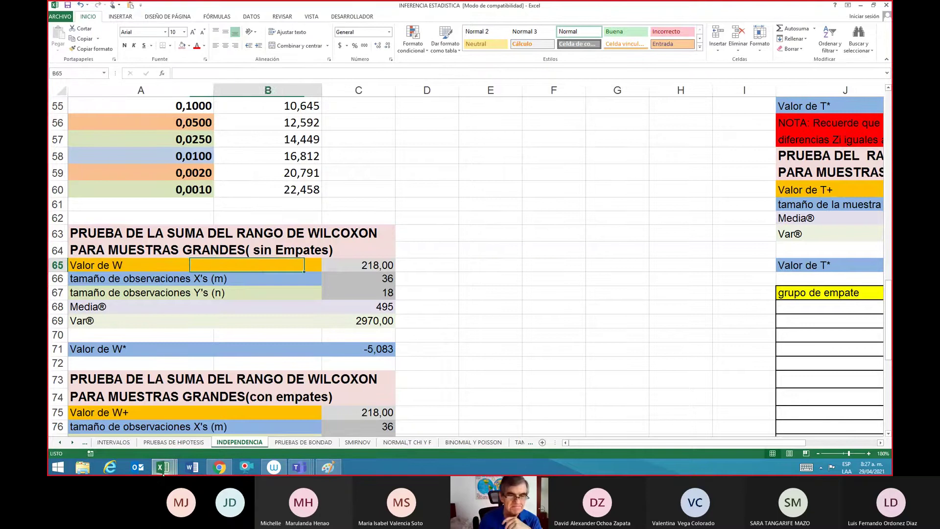
key(Right)
text(173)
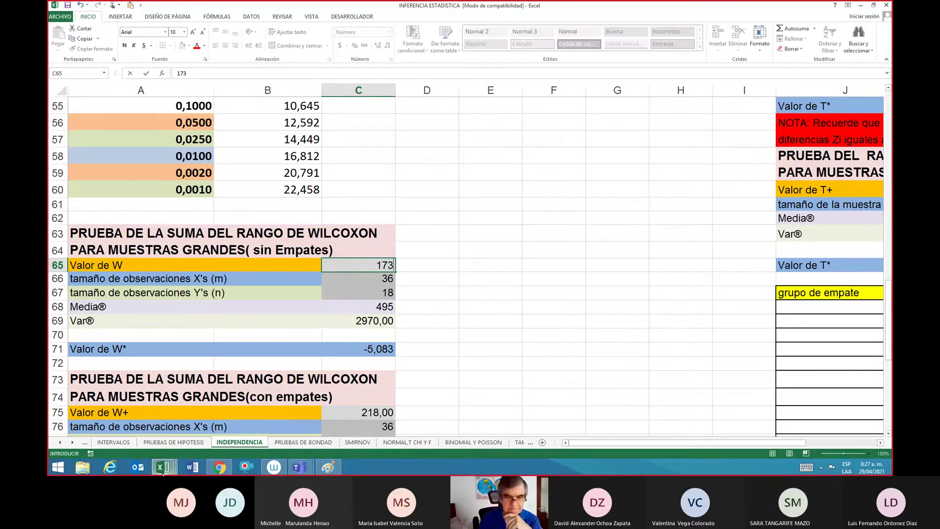
key(ctrl+Return)
key(Return)
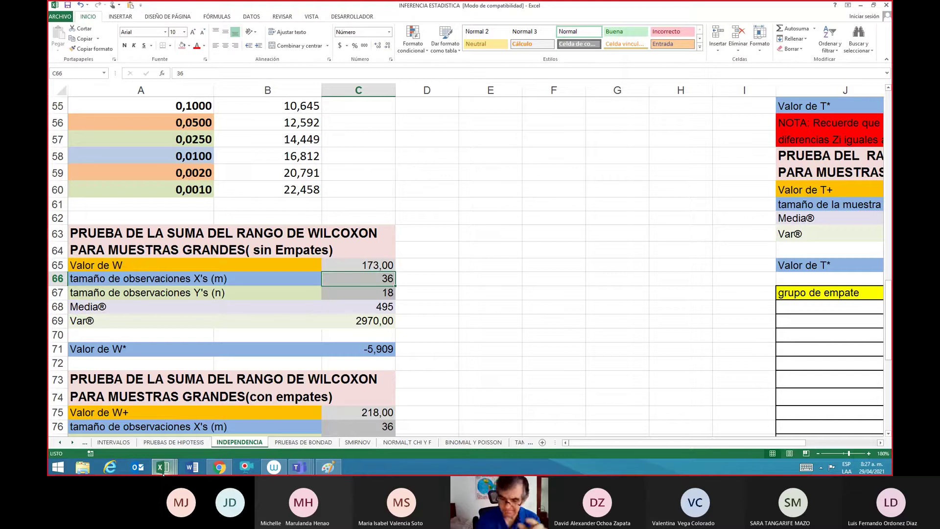
text(7)
key(Return)
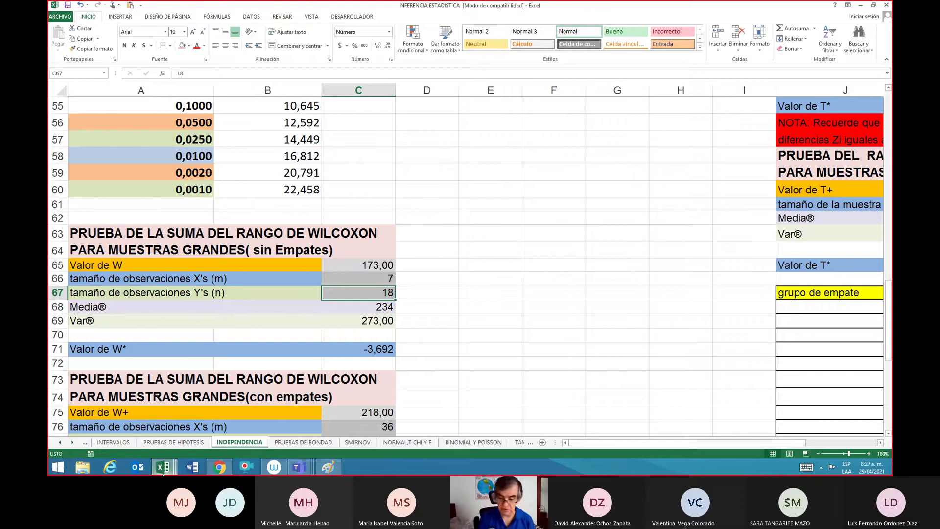
text(14)
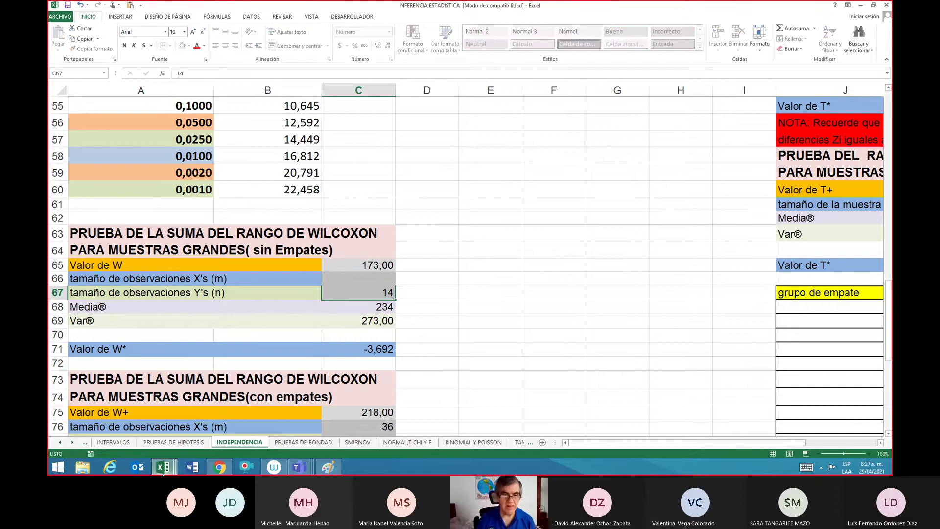
key(Return)
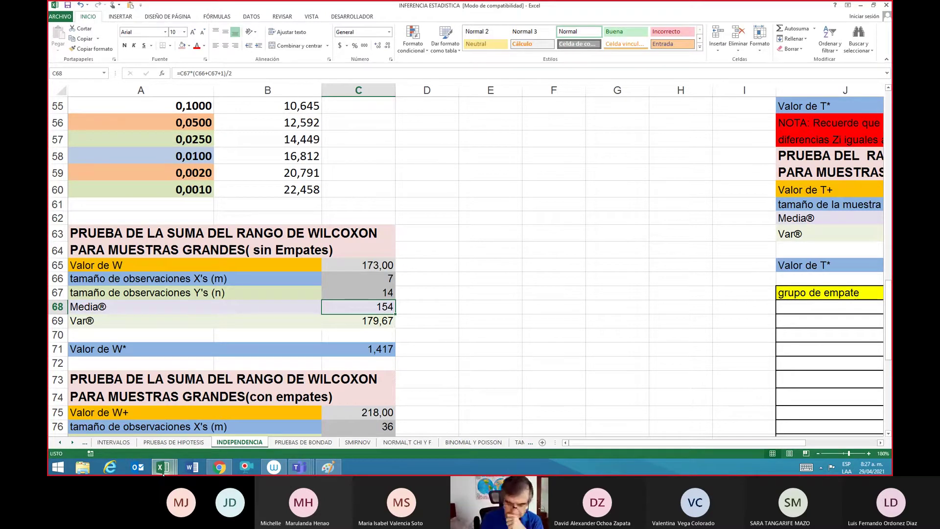
Step: Inspect the variance, mean and W* formulas in C69, C68 and C71 of the template without ties
key(Down)
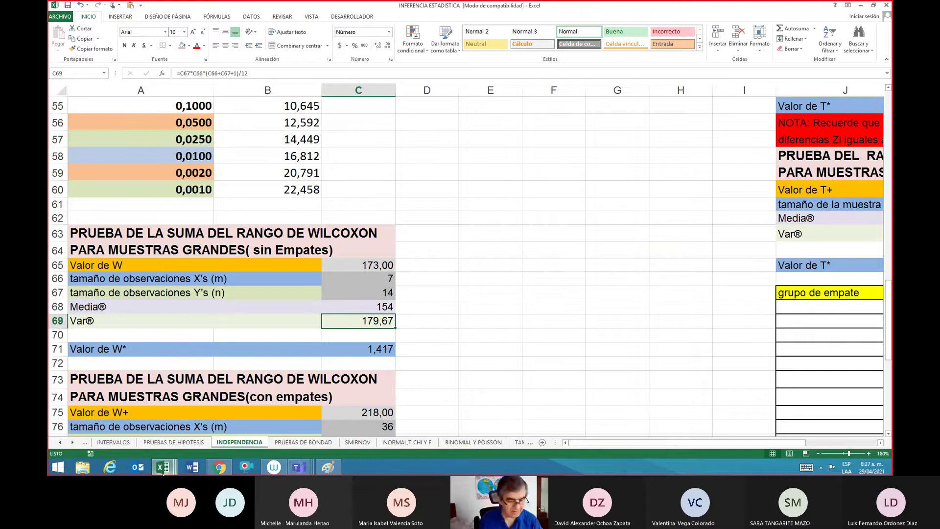
key(F2)
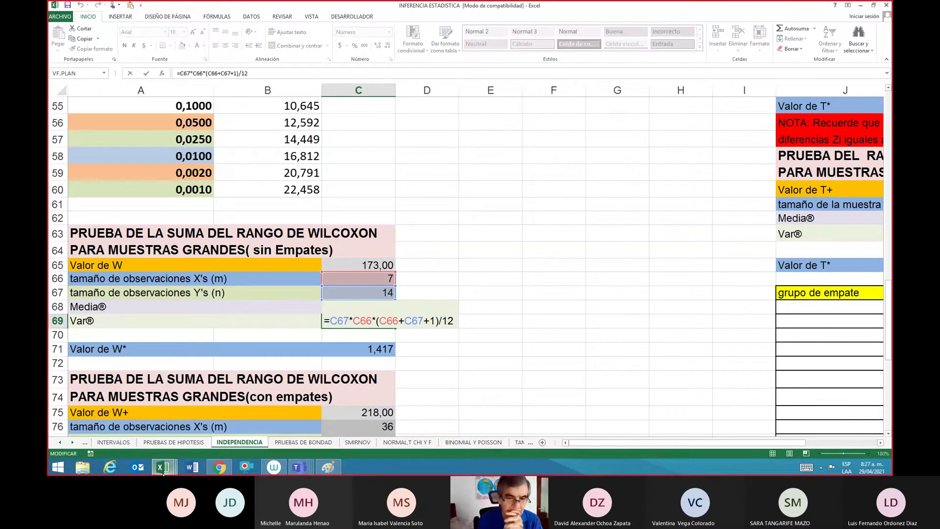
key(Escape)
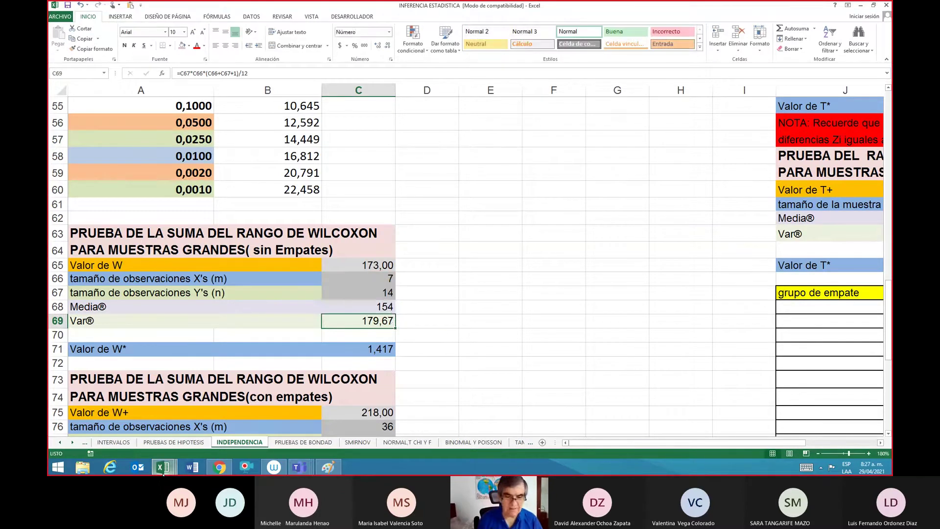
key(Up)
key(F2)
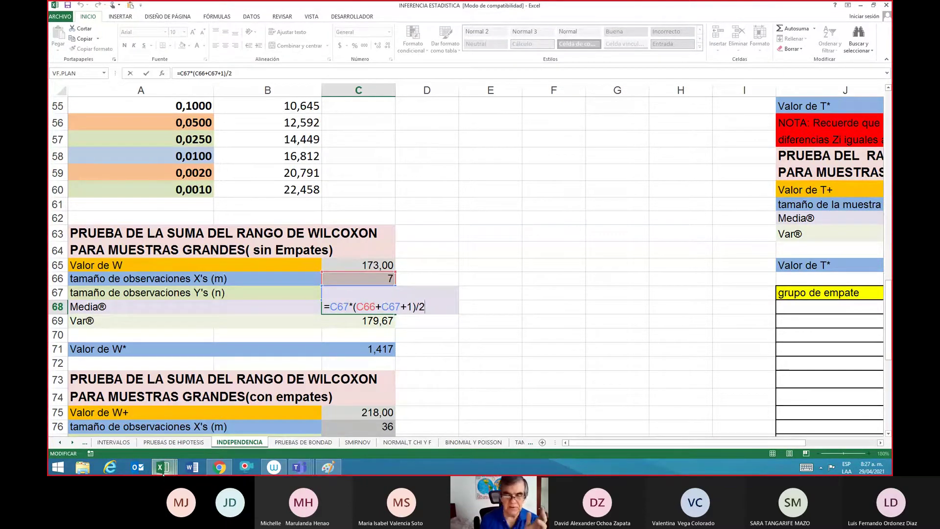
key(Return)
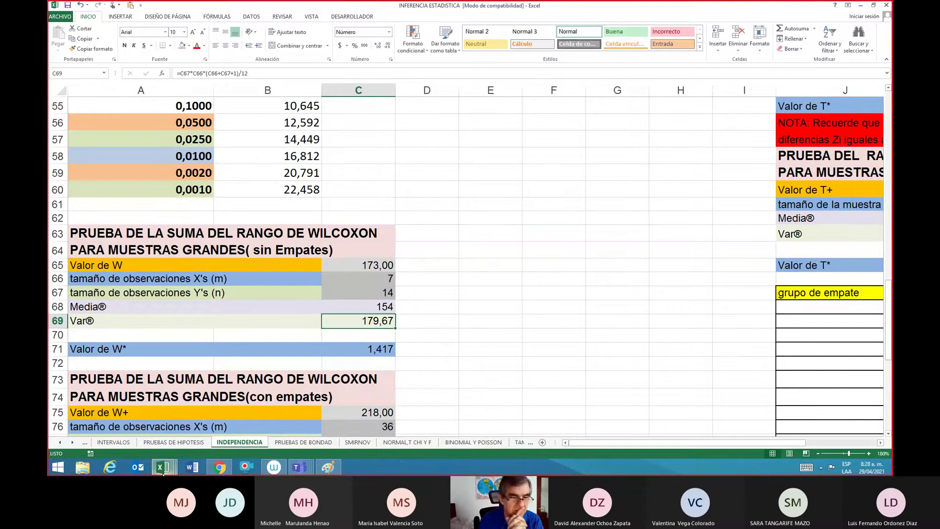
key(Down)
key(Down)
key(Down)
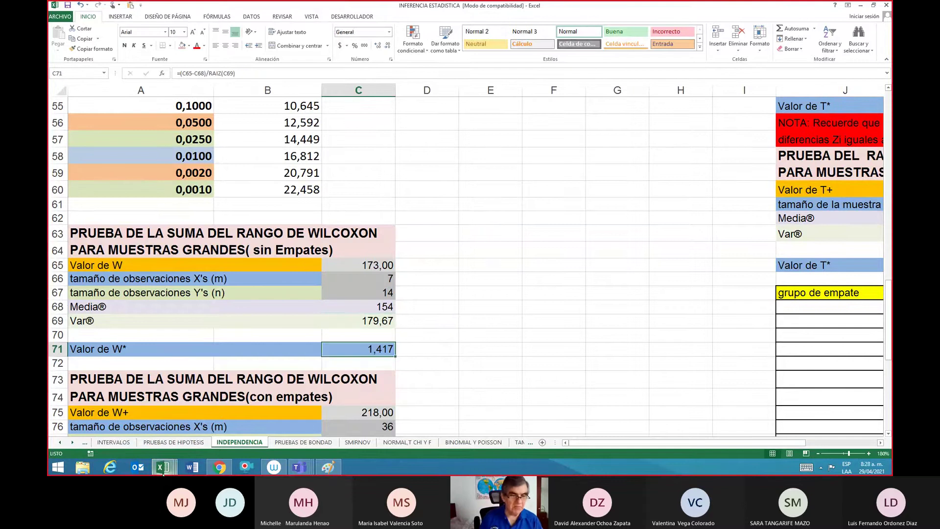
Step: Look over the rank-sum template with ties in rows 73 to 81
key(Down)
key(Down)
key(Down)
key(Down)
key(Down)
key(Down)
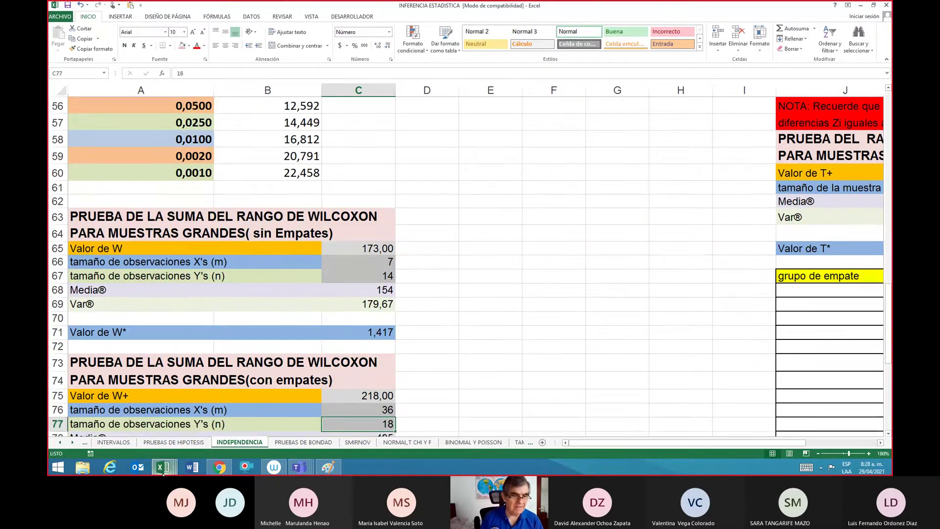
key(Down)
key(Down)
key(Up)
key(Up)
key(Up)
key(Up)
key(Up)
key(Up)
key(Up)
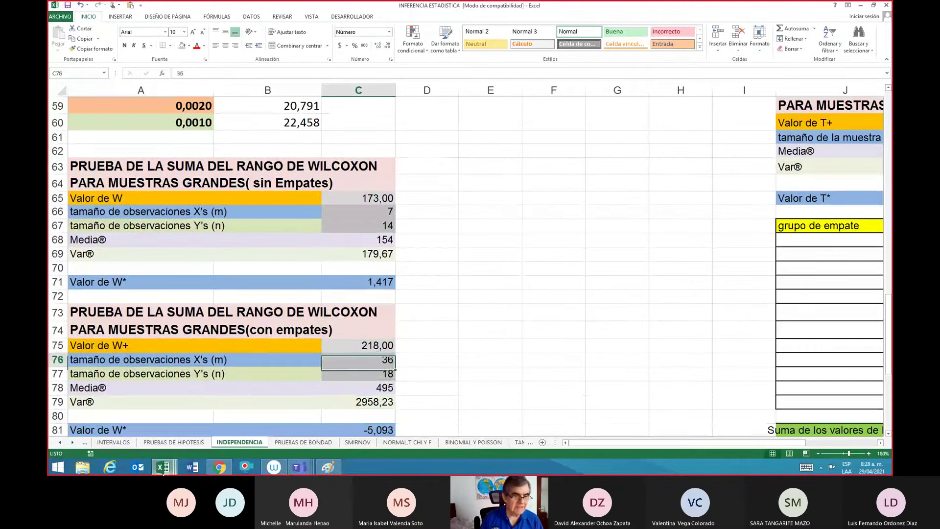
Step: Change the label in A75 of the rank-sum template with ties to "Valor de W"
key(Up)
key(Left)
key(Left)
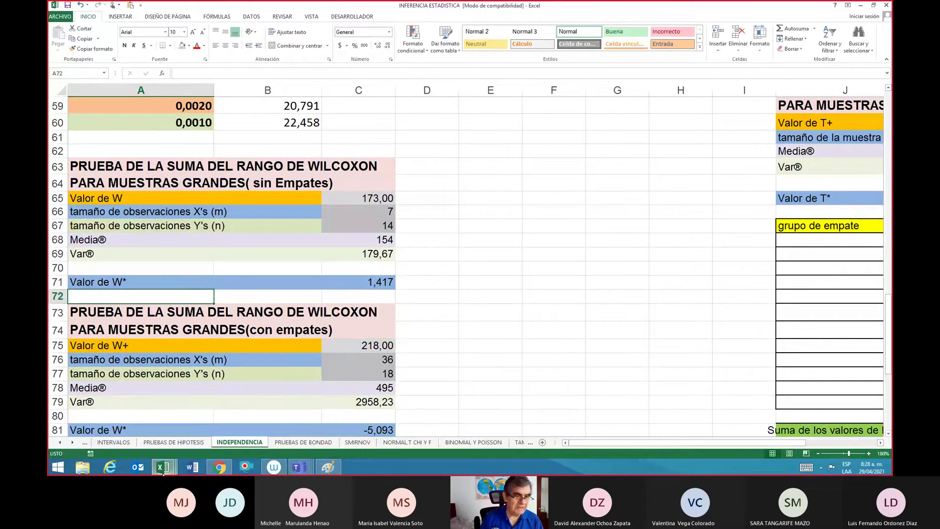
key(Down)
key(Down)
key(Down)
key(F2)
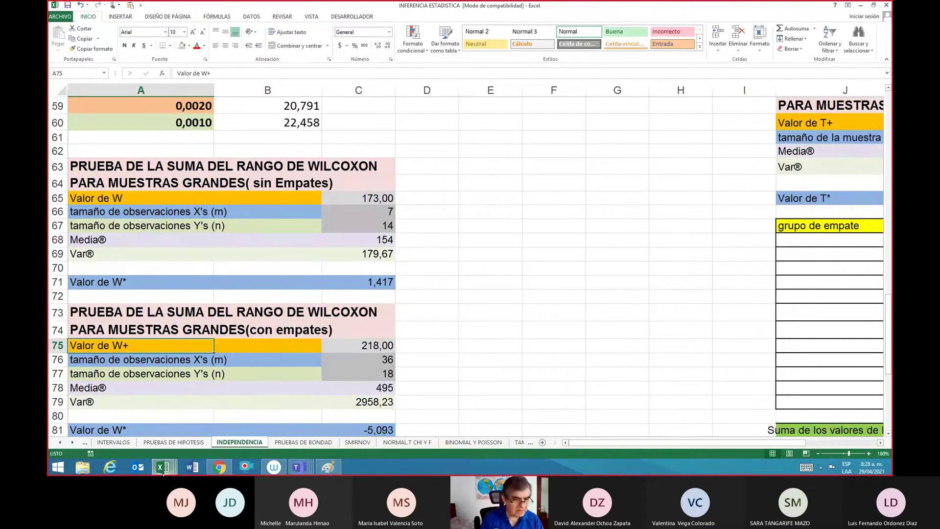
key(BackSpace)
key(Return)
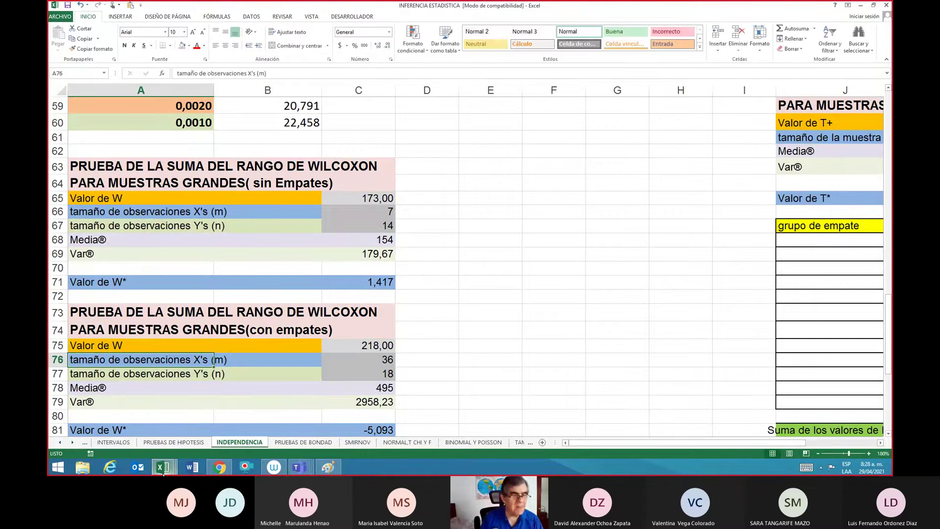
Step: Save the workbook in its current format, continuing past the compatibility check
click(68, 6)
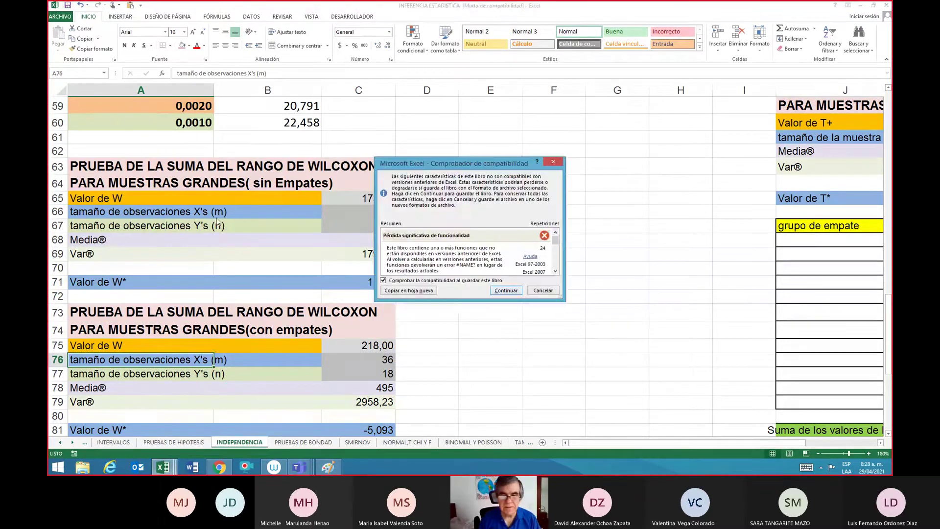
click(505, 290)
click(506, 292)
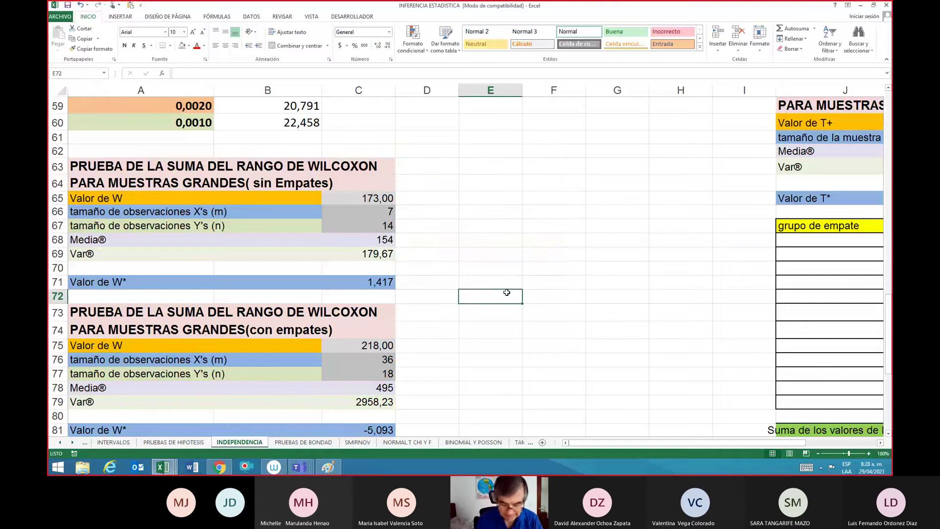
Step: Copy the filled rank-sum template without ties, A63:C71, and paste it into the Wilcoxon rank-sum notes image in Paint
key(Up)
key(Up)
key(Up)
key(Up)
key(Up)
key(Up)
key(Up)
key(Up)
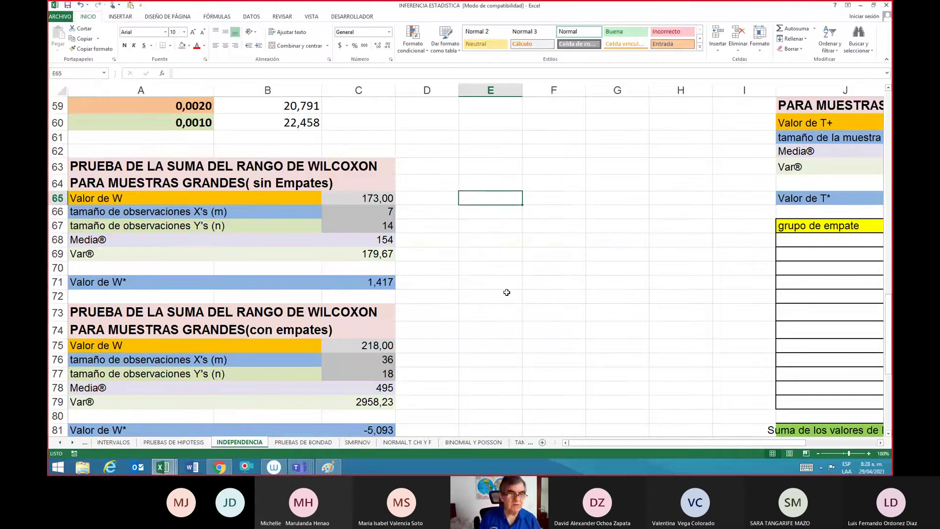
key(Left)
key(Left)
key(Left)
key(Up)
key(Left)
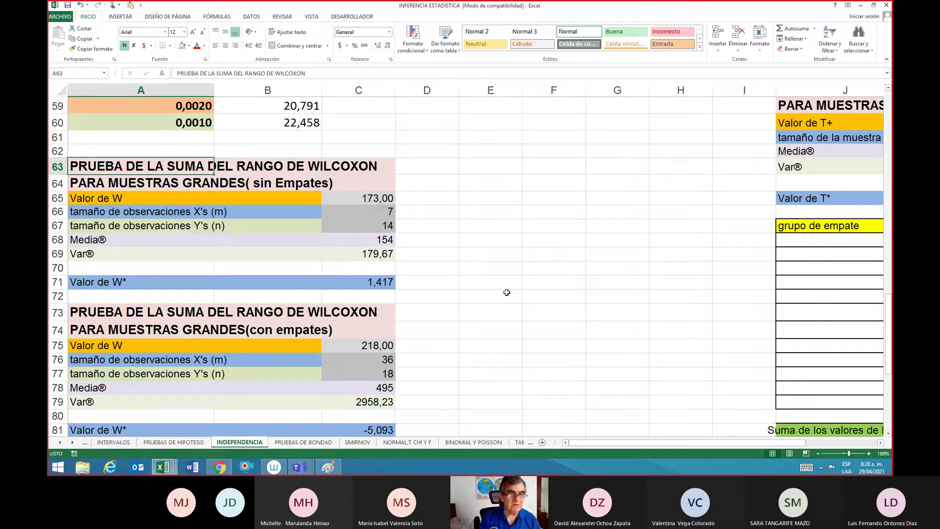
key(shift+Down)
key(shift+Down)
key(shift+Down)
key(shift+Down)
key(shift+Down)
key(shift+Down)
key(shift+Down)
key(shift+Down)
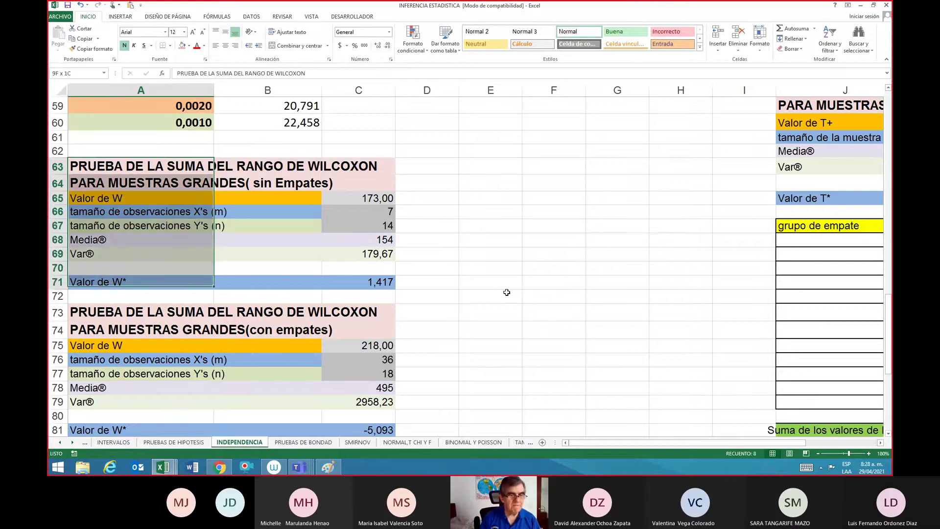
key(shift+Right)
key(shift+Right)
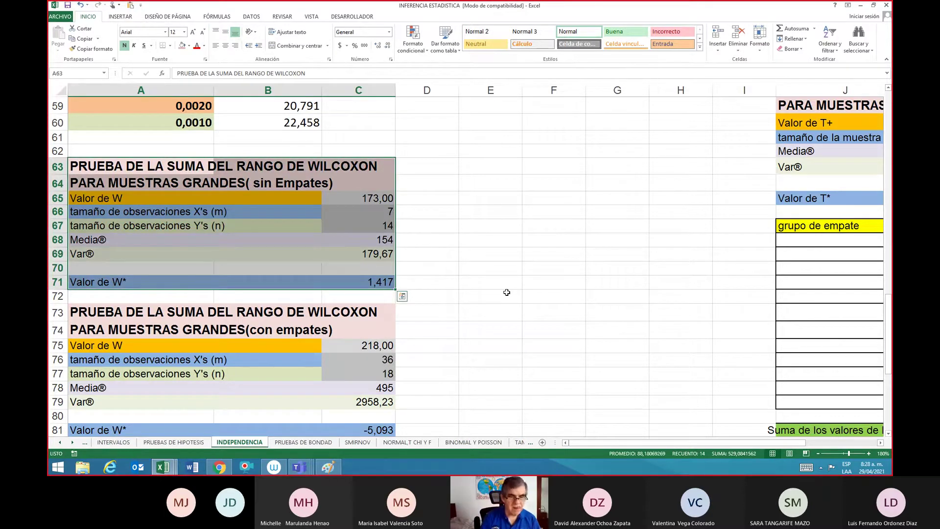
key(ctrl+c)
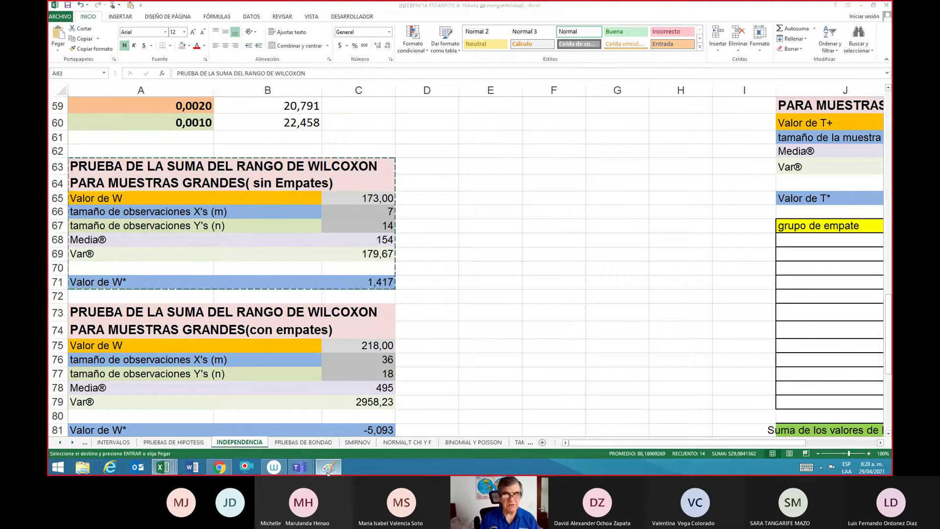
key(alt+Tab)
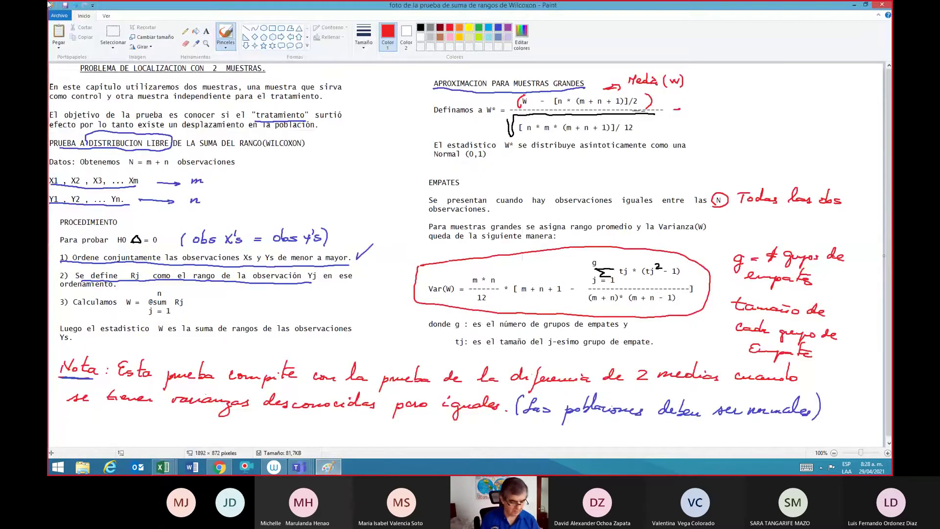
key(ctrl+v)
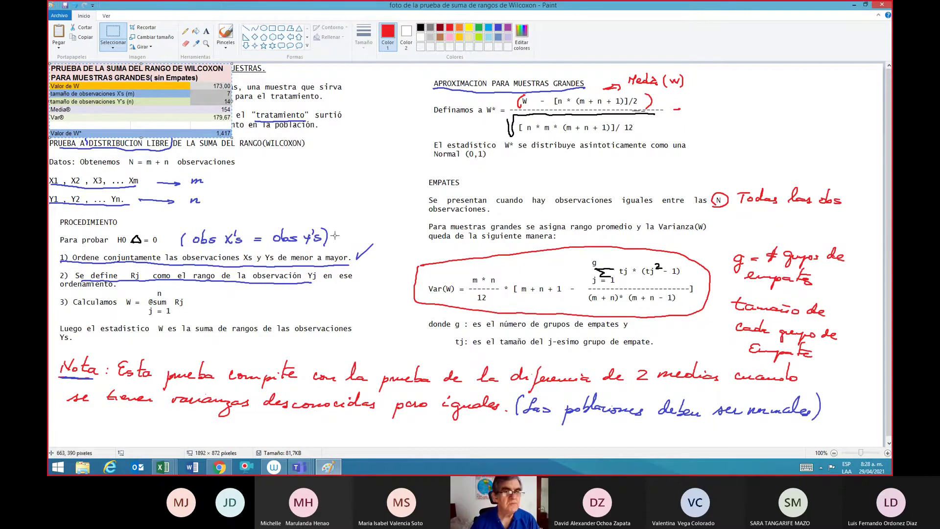
Step: Circle the Media value in the pasted table with the red brush and handwrite the mean formula n(m+n+1)/2 = beside the W* definition
click(226, 35)
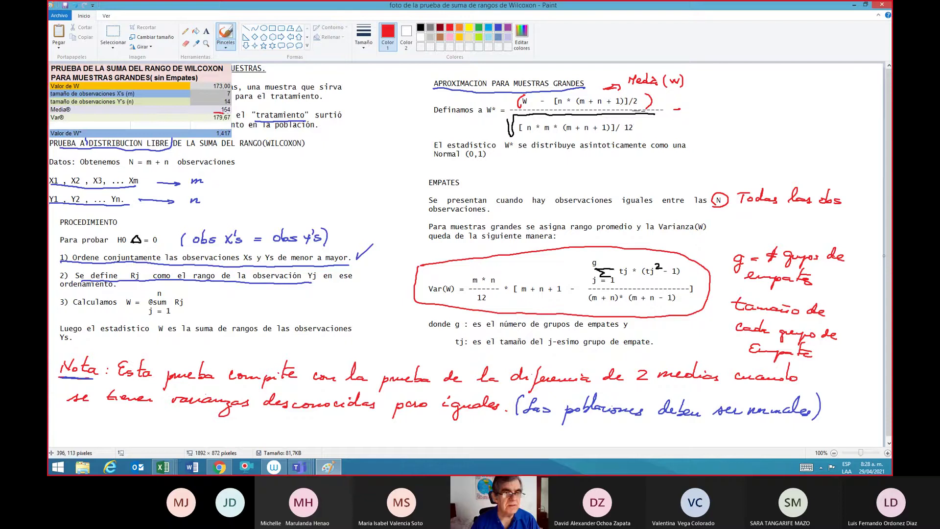
mouse_move(223, 112)
mouse_down()
mouse_move(231, 111)
mouse_move(223, 105)
mouse_up()
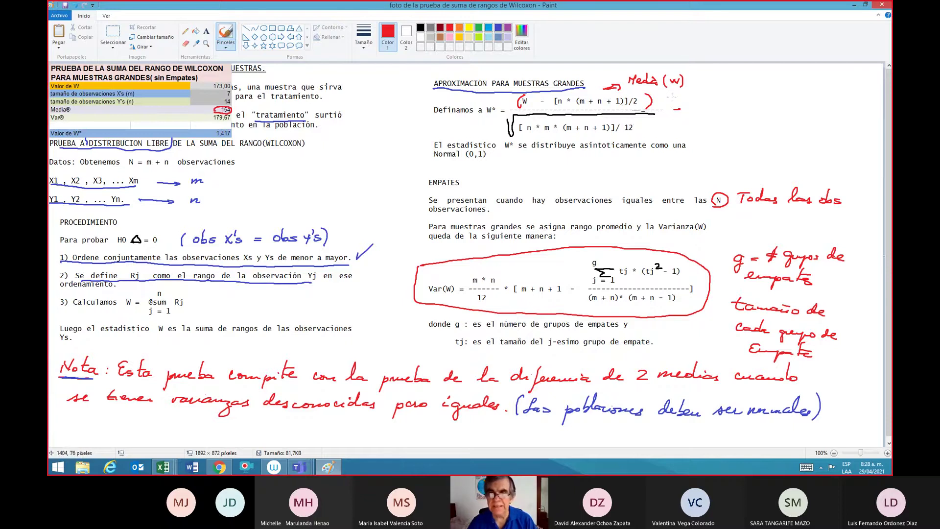
drag(715, 97, 751, 104)
mouse_move(755, 91)
mouse_down()
mouse_move(754, 104)
mouse_move(760, 98)
mouse_up()
drag(760, 97, 777, 104)
drag(772, 100, 789, 102)
drag(793, 89, 795, 108)
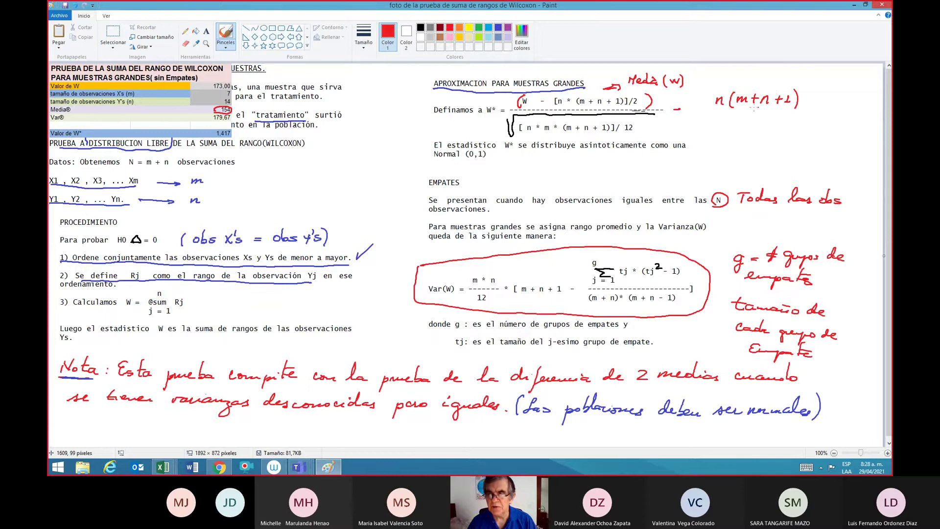
drag(716, 110, 794, 109)
mouse_move(750, 120)
mouse_down()
mouse_move(760, 126)
mouse_move(813, 108)
mouse_up()
drag(803, 115, 814, 114)
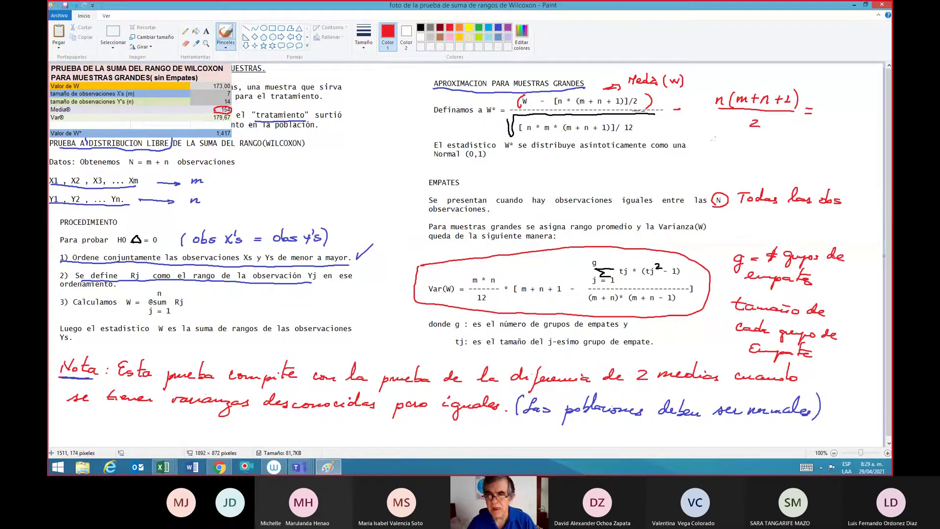
Step: Handwrite the substituted mean 14(7+14+1)/2 = below the formula, using red for 14 and its bracket and blue for the rest
drag(714, 139, 734, 153)
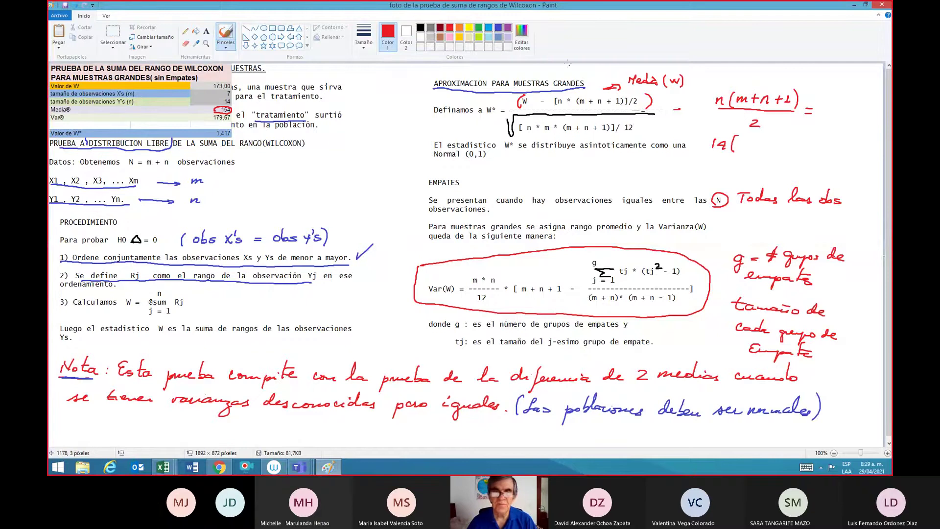
click(497, 29)
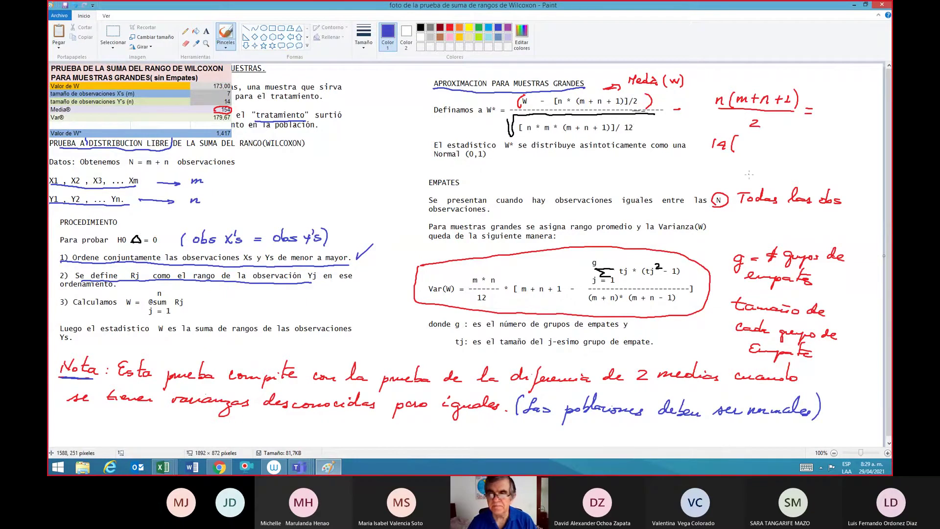
drag(740, 140, 758, 145)
drag(755, 140, 761, 148)
mouse_move(766, 139)
mouse_down()
mouse_move(768, 151)
mouse_move(785, 149)
mouse_up()
drag(788, 137, 790, 151)
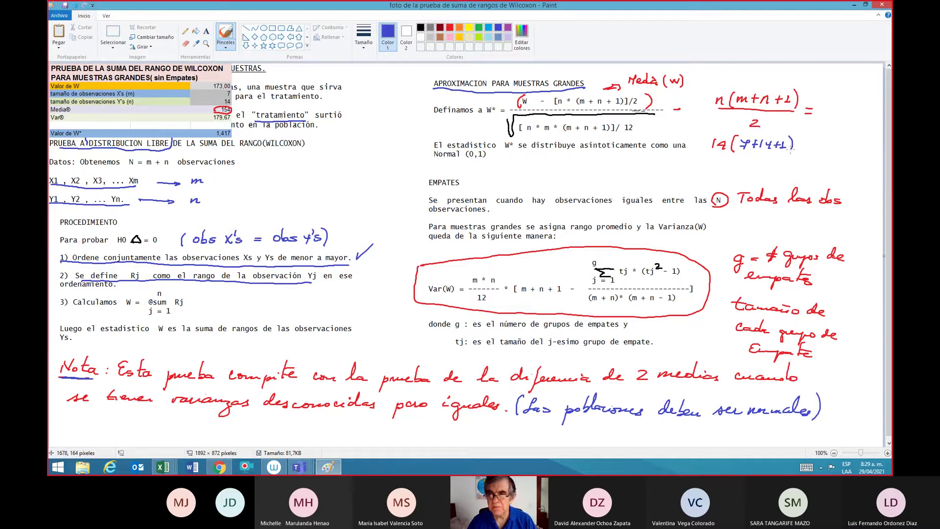
mouse_move(717, 153)
mouse_down()
mouse_move(787, 156)
mouse_move(759, 165)
mouse_move(801, 154)
mouse_up()
drag(795, 158, 803, 158)
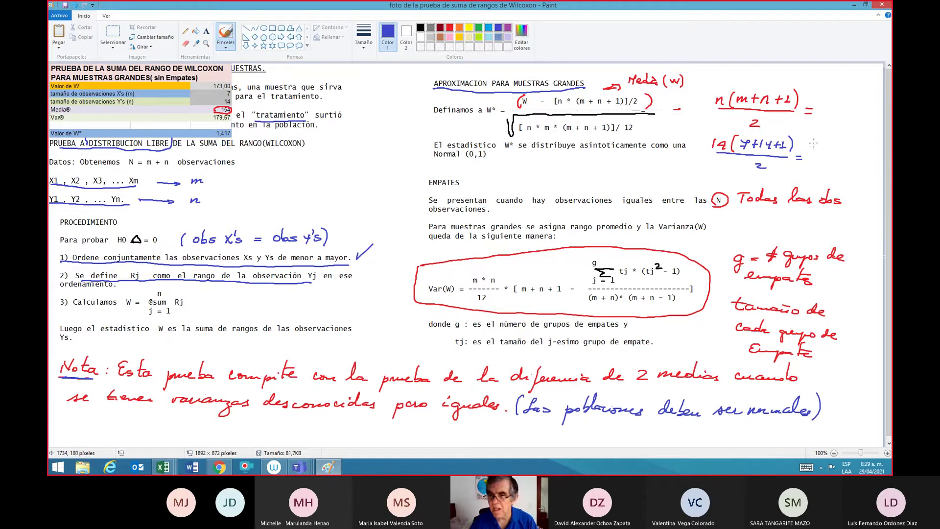
Step: Complete the mean calculation in blue by writing 14*22/2 and the result = 154
mouse_move(811, 140)
mouse_down()
mouse_move(855, 153)
mouse_move(828, 156)
mouse_move(856, 156)
mouse_up()
drag(830, 162, 844, 168)
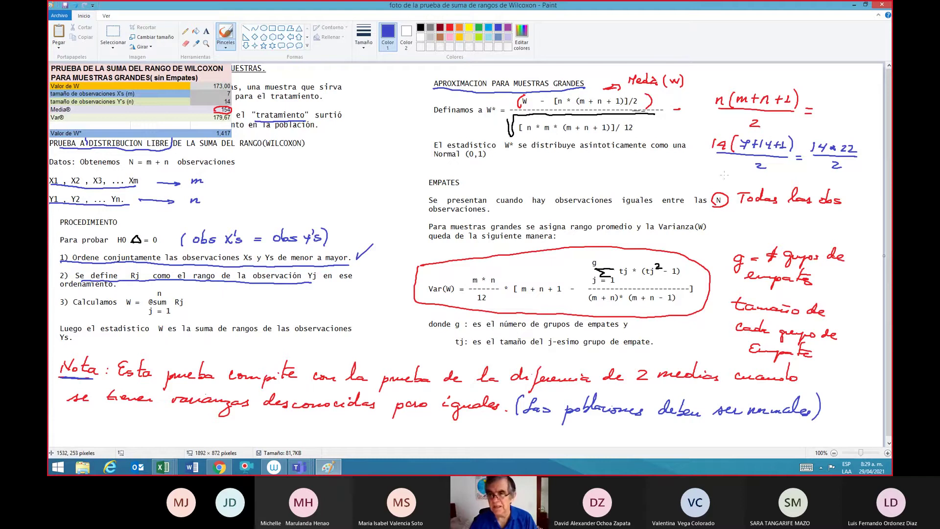
drag(719, 177, 728, 178)
drag(720, 183, 740, 185)
drag(747, 176, 744, 185)
drag(748, 176, 761, 188)
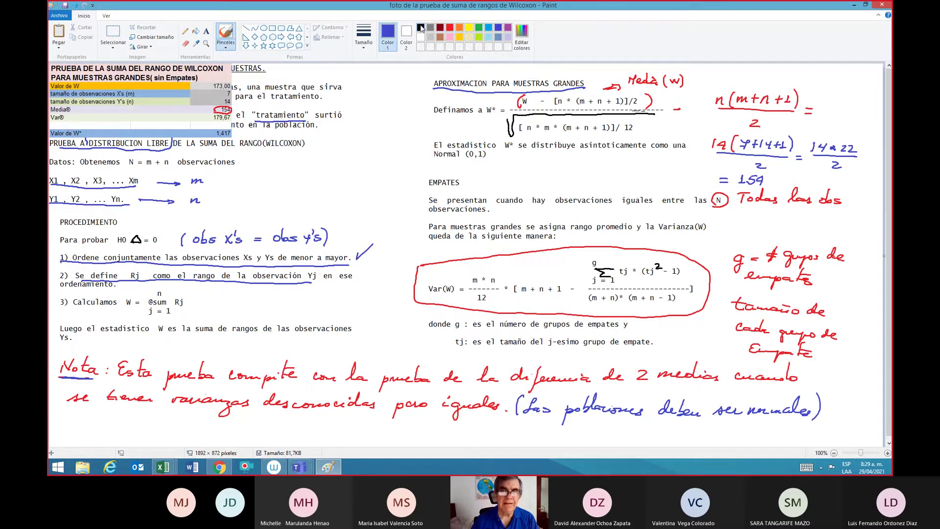
Step: Handwrite the variance formula Var(x) = nm(m+n+1)/12 in black beside the "Datos" line
click(421, 28)
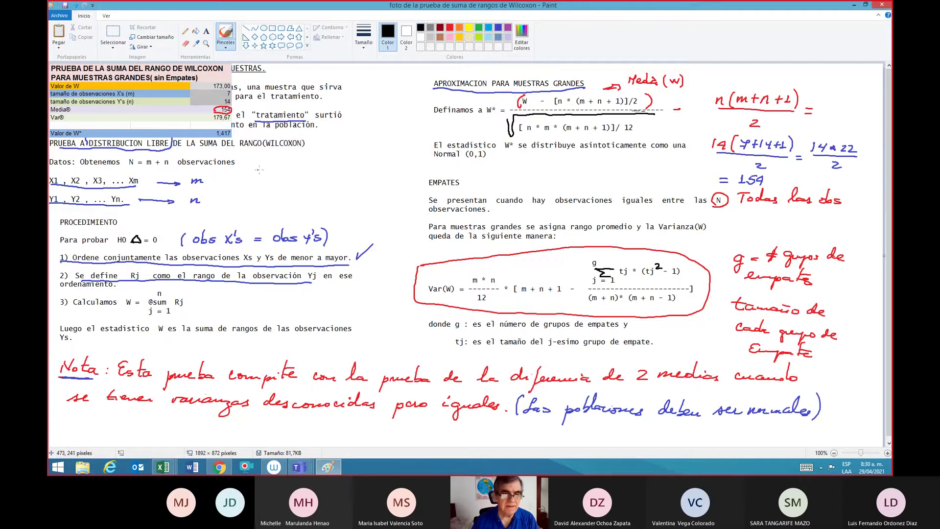
drag(259, 166, 346, 175)
drag(350, 169, 368, 167)
mouse_move(364, 164)
mouse_down()
mouse_move(365, 173)
mouse_move(394, 173)
mouse_up()
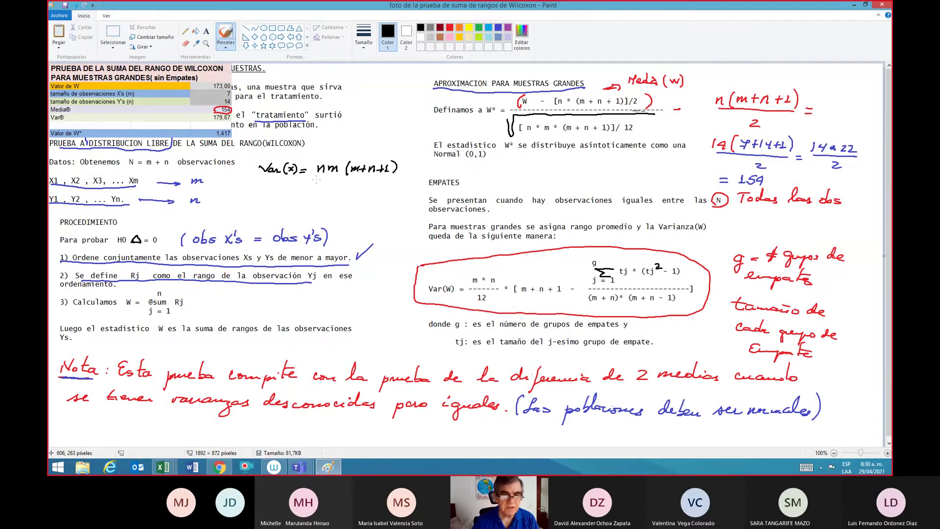
mouse_move(317, 178)
mouse_down()
mouse_move(384, 181)
mouse_move(348, 194)
mouse_move(361, 195)
mouse_up()
Step: Handwrite the substituted variance Var(x) = 14·7(7+14+1)/12 in black below the variance formula
mouse_move(228, 202)
mouse_down()
mouse_move(334, 219)
mouse_move(377, 212)
mouse_up()
click(313, 210)
drag(373, 209, 383, 216)
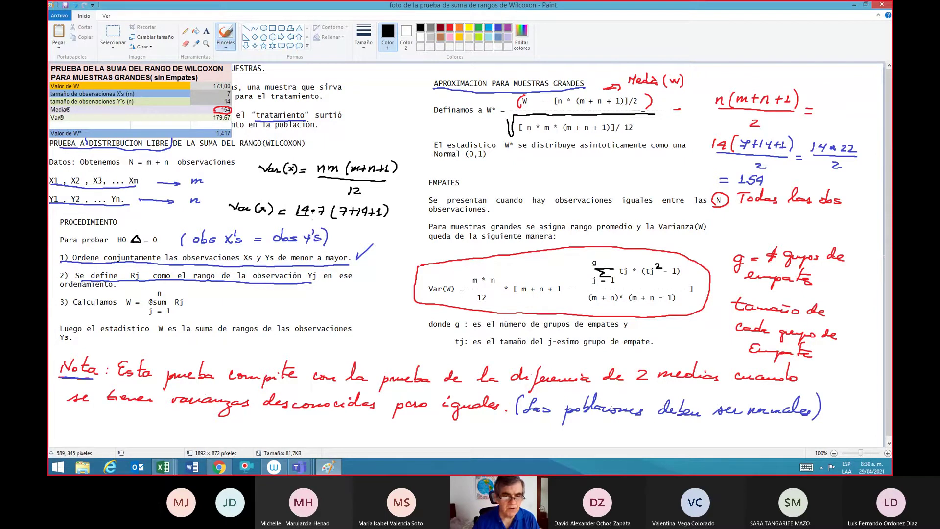
mouse_move(310, 219)
mouse_down()
mouse_move(379, 221)
mouse_move(343, 225)
mouse_move(355, 231)
mouse_up()
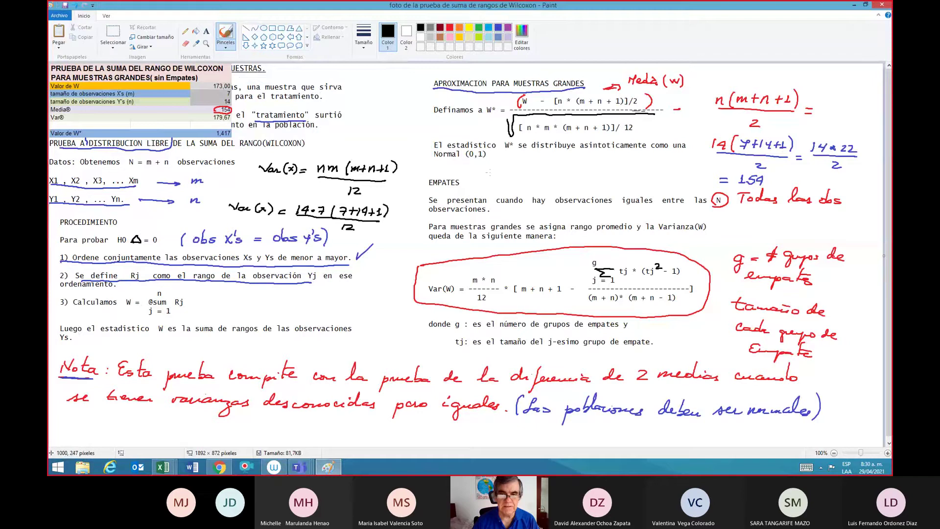
Step: Write Var = 2156/12 = 179.666 in black above the "EMPATES" section and circle the W* value in the pasted table
mouse_move(486, 170)
mouse_down()
mouse_move(497, 169)
mouse_move(495, 184)
mouse_move(517, 174)
mouse_up()
drag(508, 179, 517, 178)
mouse_move(536, 169)
mouse_down()
mouse_move(565, 167)
mouse_move(572, 178)
mouse_up()
drag(538, 183, 539, 191)
mouse_move(549, 185)
mouse_down()
mouse_move(568, 190)
mouse_move(589, 176)
mouse_up()
drag(582, 180, 591, 180)
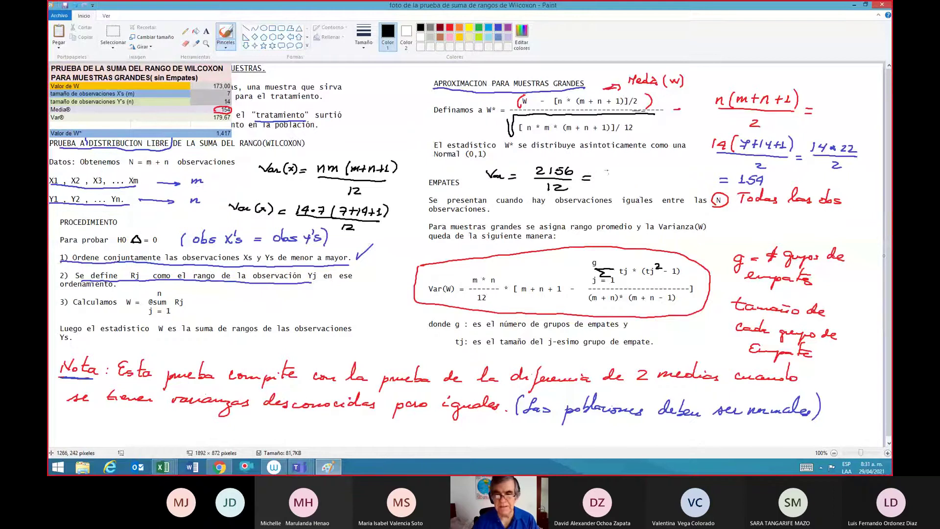
drag(610, 171, 622, 181)
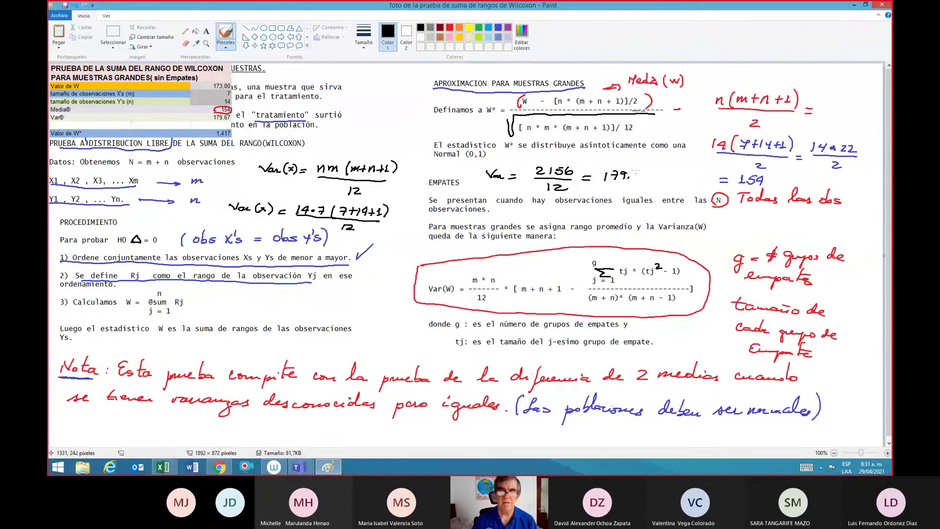
drag(637, 170, 632, 177)
drag(645, 170, 640, 177)
drag(653, 171, 650, 177)
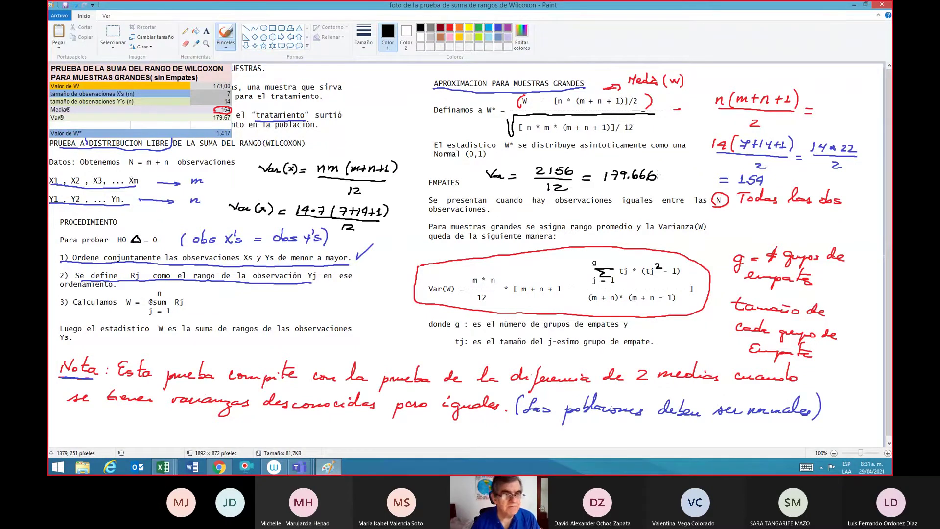
mouse_move(205, 141)
mouse_down()
mouse_move(242, 131)
mouse_move(215, 129)
mouse_up()
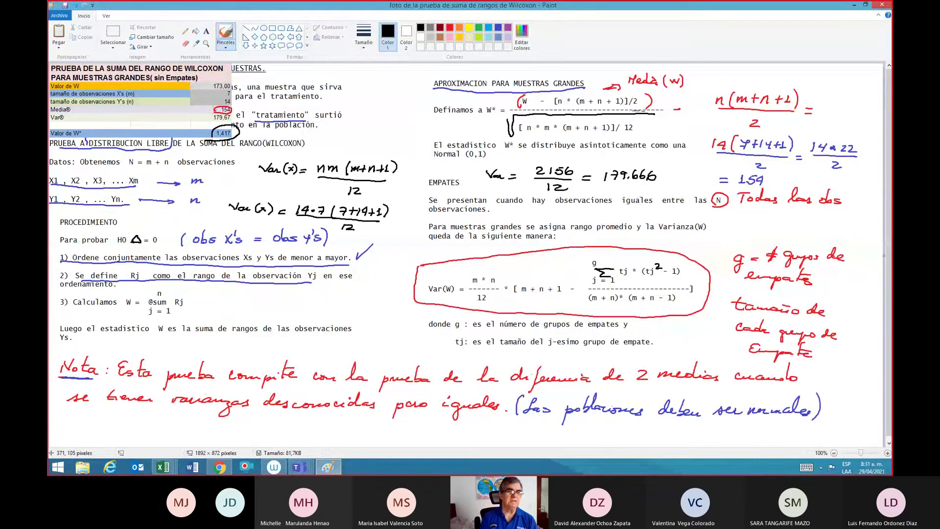
Step: Start a new image without saving the changes to the notes, and paste the copied rank-sum table into it
click(59, 16)
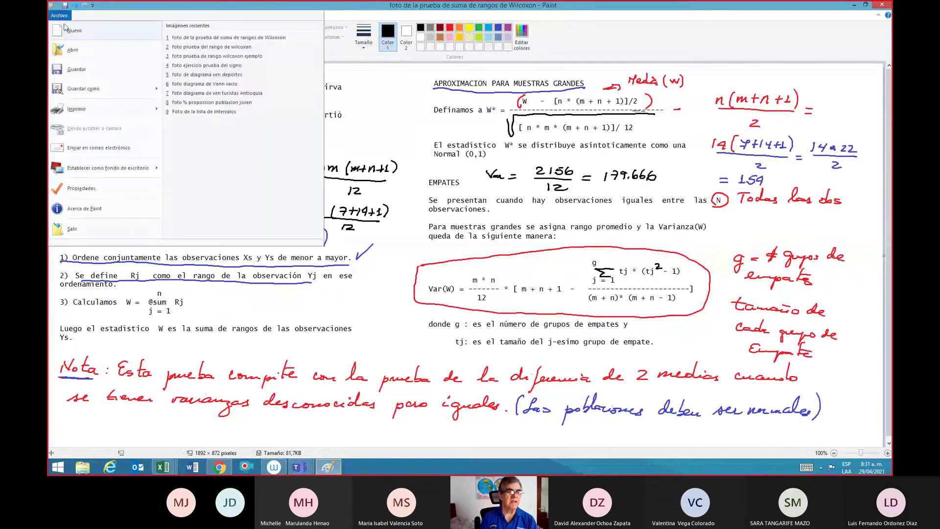
click(71, 30)
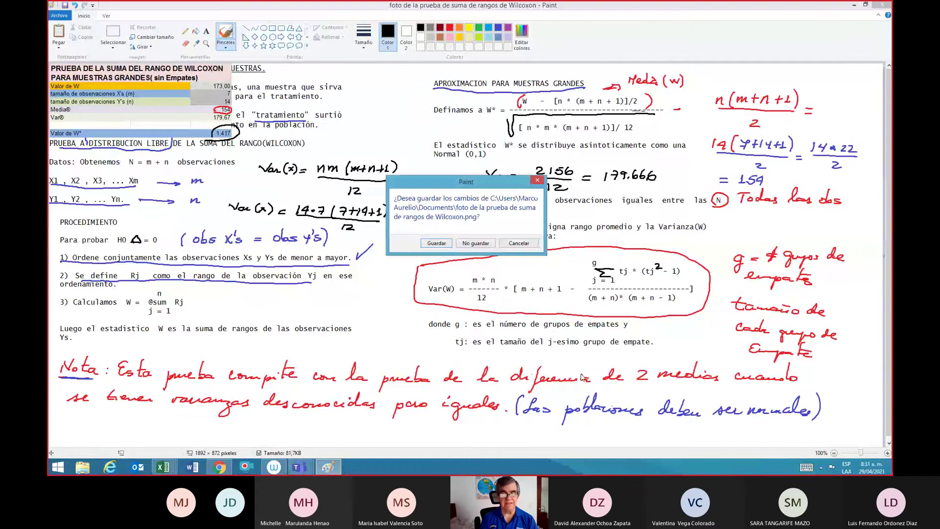
click(474, 243)
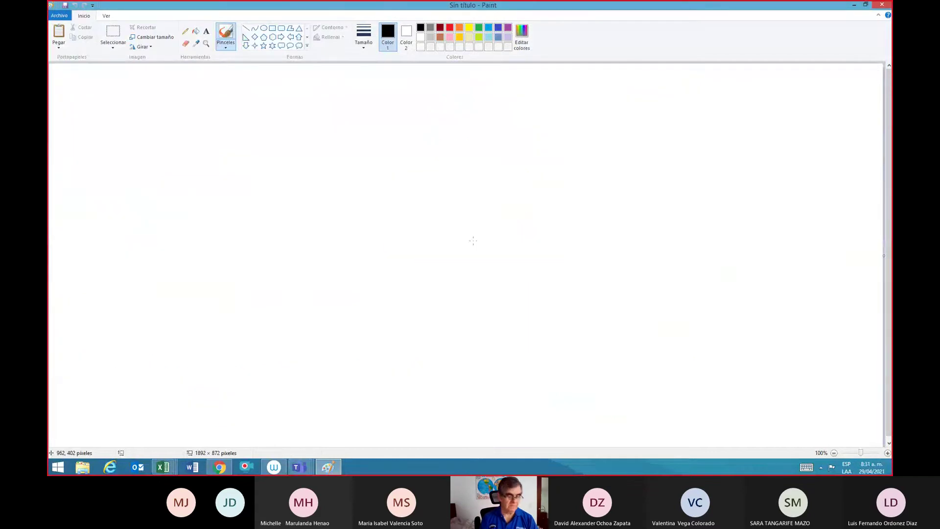
key(ctrl+v)
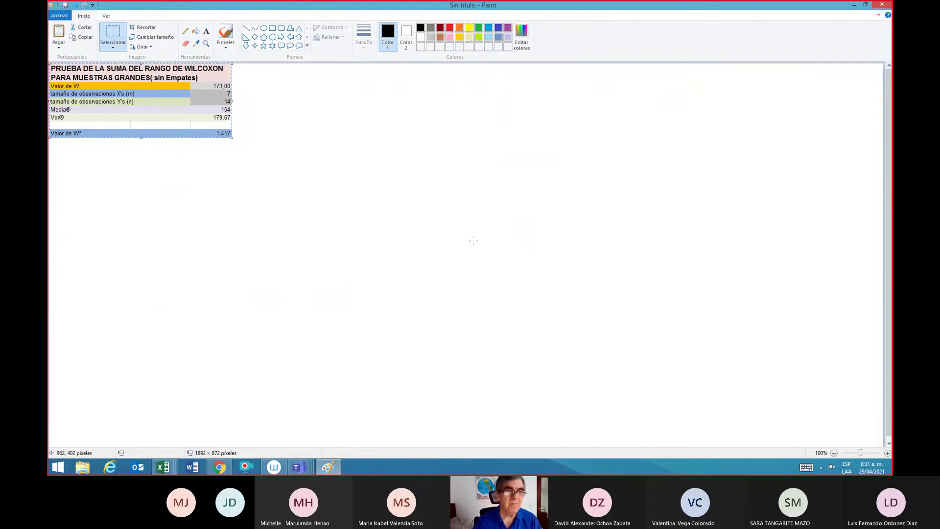
Step: Handwrite W* = 1.417 > 0 ⇒ H1 Δ > 0 in black beside the pasted table
click(226, 30)
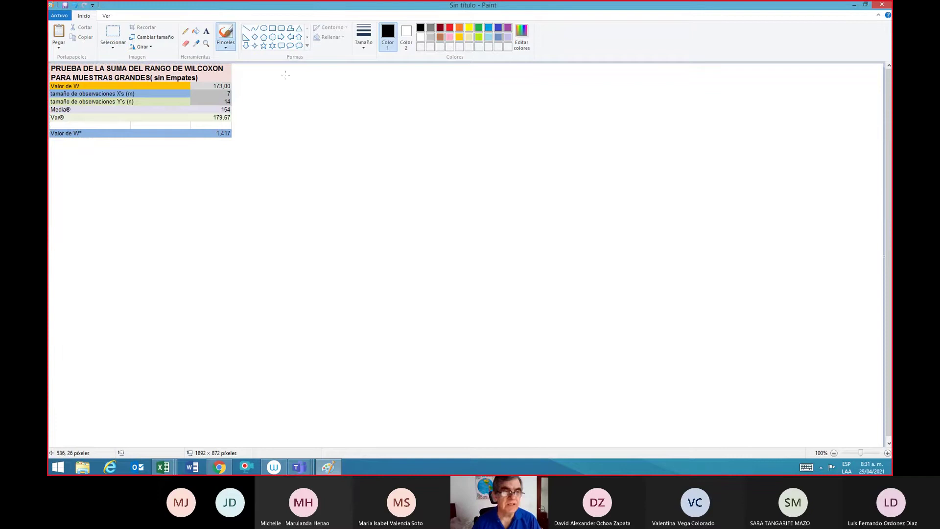
mouse_move(300, 81)
mouse_down()
mouse_move(376, 92)
mouse_move(475, 85)
mouse_move(522, 88)
mouse_move(523, 98)
mouse_move(608, 95)
mouse_up()
mouse_move(628, 84)
mouse_down()
mouse_move(622, 92)
mouse_move(629, 85)
mouse_up()
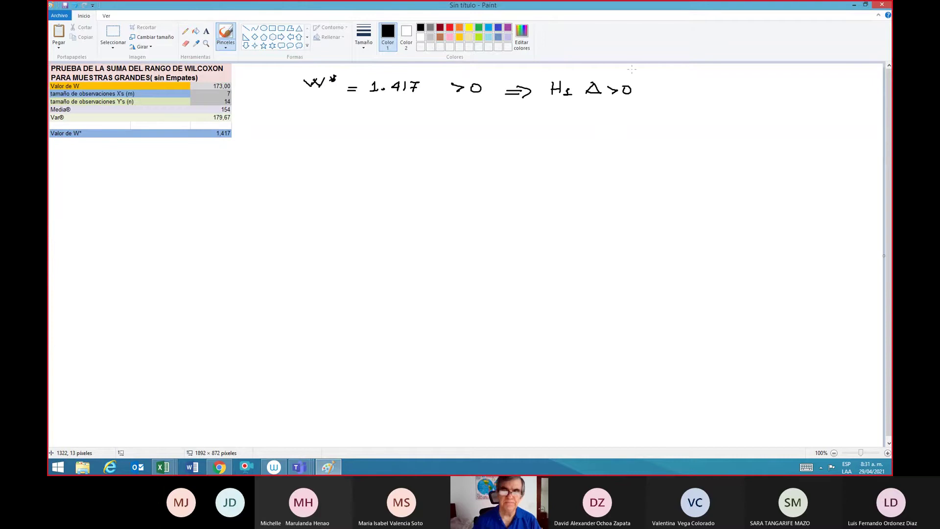
Step: Handwrite the opposite case < 0 ⇒ H1 Δ < 0 in red below the W* line
click(451, 28)
mouse_move(464, 116)
mouse_down()
mouse_move(463, 124)
mouse_move(526, 120)
mouse_up()
mouse_move(525, 116)
mouse_down()
mouse_move(527, 126)
mouse_move(558, 127)
mouse_up()
drag(555, 121, 567, 126)
drag(572, 120, 579, 125)
mouse_move(588, 123)
mouse_down()
mouse_move(594, 115)
mouse_move(601, 124)
mouse_up()
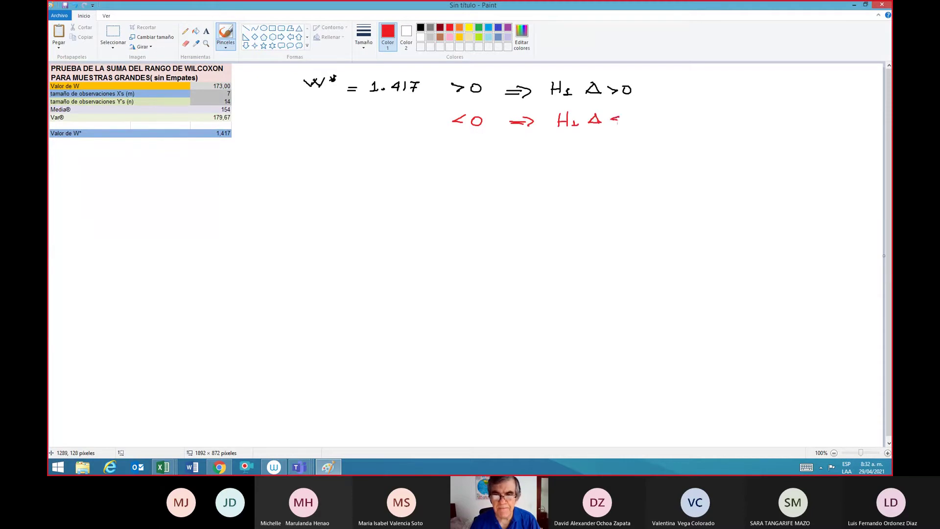
drag(631, 115, 630, 116)
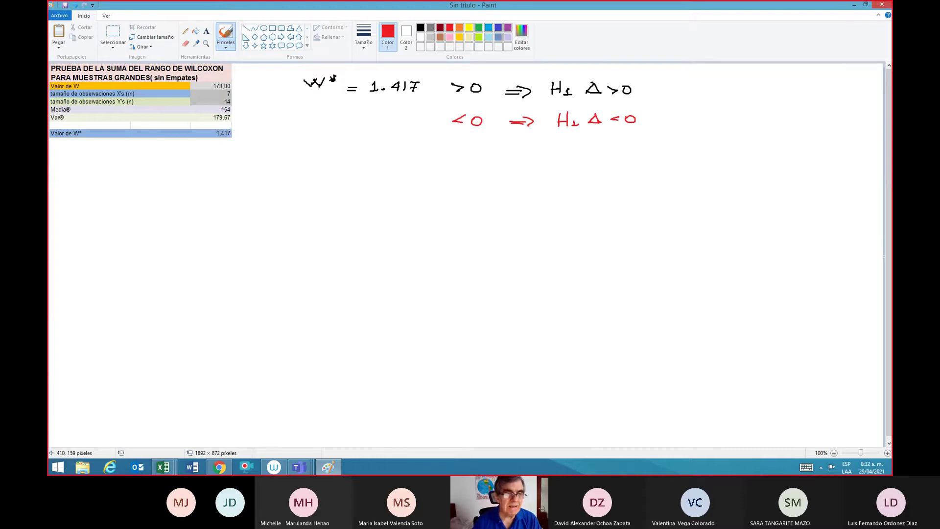
Step: Handwrite the heading "Plantear las hipótesis" in red below the W* lines and underline it
drag(251, 152, 250, 156)
mouse_move(244, 143)
mouse_down()
mouse_move(331, 152)
mouse_move(315, 138)
mouse_move(378, 152)
mouse_move(400, 133)
mouse_move(403, 150)
mouse_move(463, 156)
mouse_up()
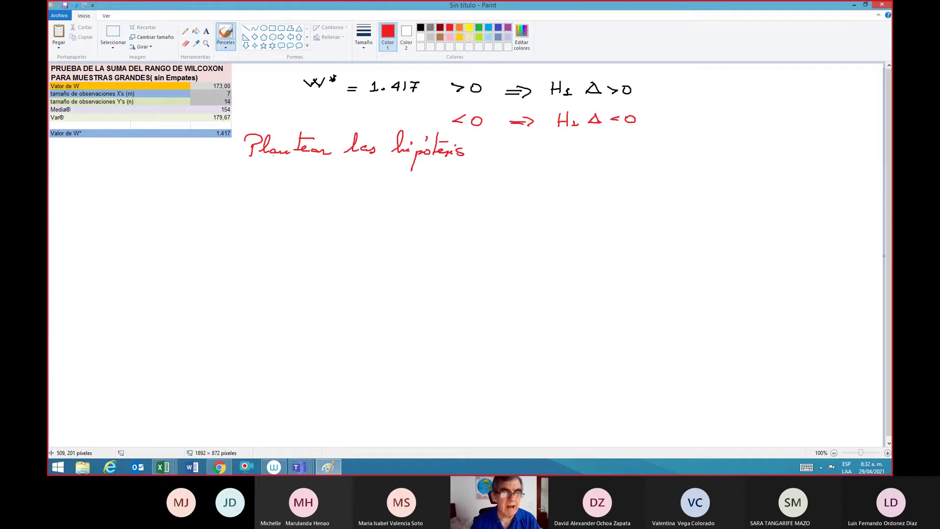
drag(248, 158, 452, 164)
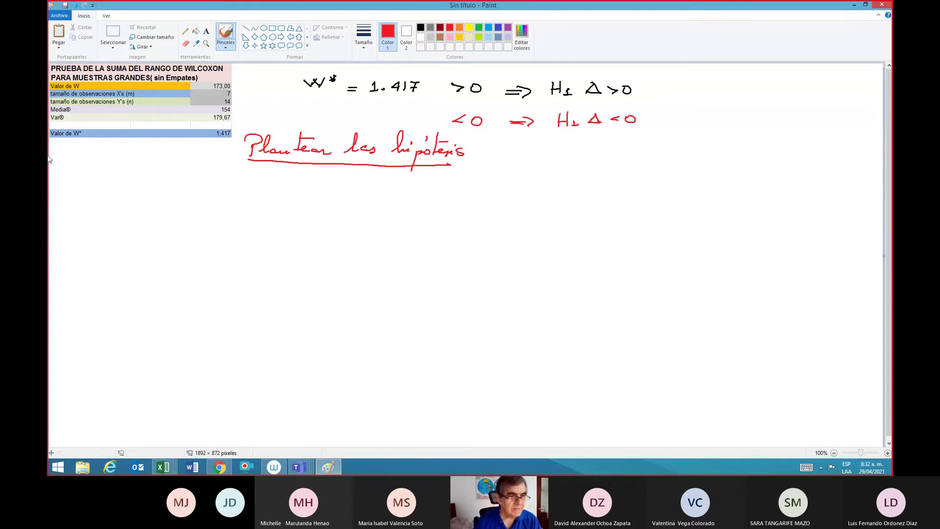
Step: Handwrite the null hypothesis Ho Δ = 0 (obs x's = obs y's) in red below the heading
drag(77, 188, 72, 206)
drag(70, 200, 159, 195)
drag(149, 201, 159, 200)
drag(170, 193, 170, 194)
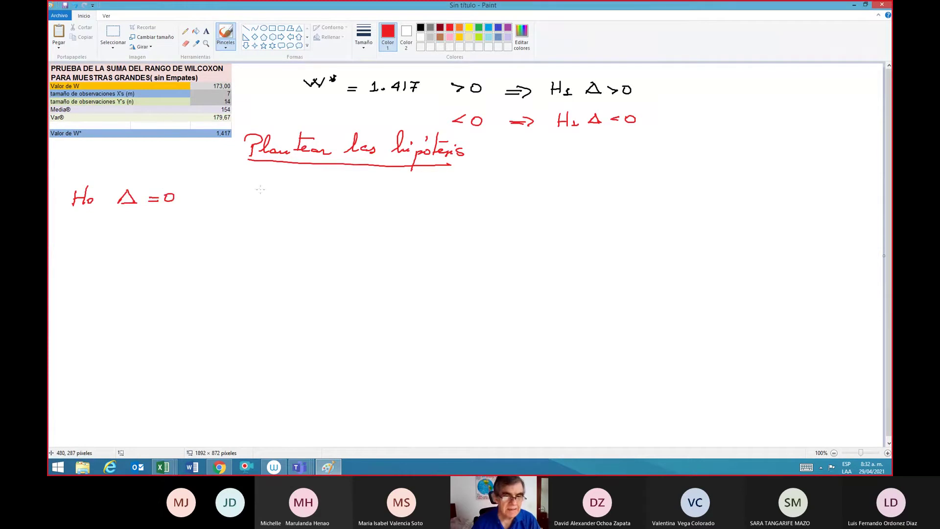
mouse_move(260, 187)
mouse_down()
mouse_move(256, 205)
mouse_move(277, 196)
mouse_move(311, 201)
mouse_up()
mouse_move(323, 190)
mouse_down()
mouse_move(327, 202)
mouse_move(365, 195)
mouse_up()
mouse_move(353, 200)
mouse_down()
mouse_move(397, 192)
mouse_move(433, 199)
mouse_move(431, 206)
mouse_move(438, 193)
mouse_move(456, 206)
mouse_up()
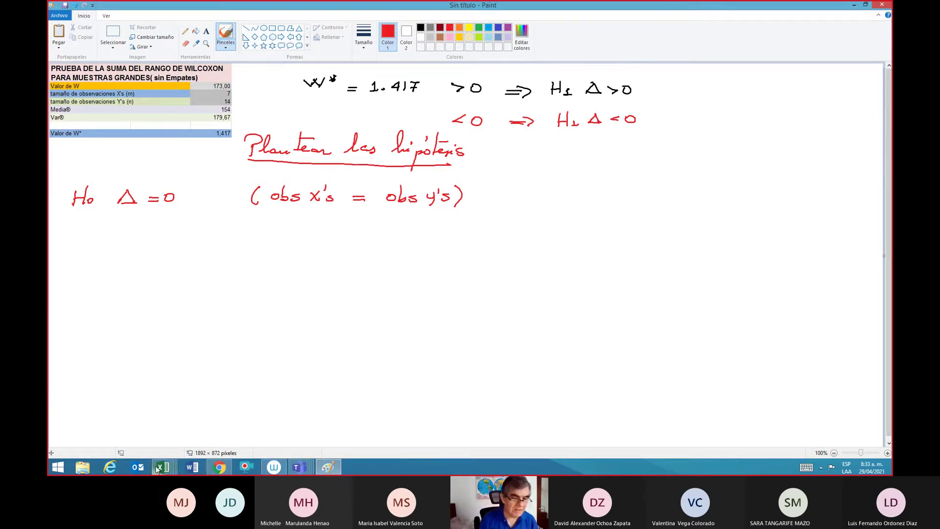
Step: Check the MERCADOS sheet in the Excel exercises workbook for which supermarkets are the X and Y observations, and return to Paint
mouse_move(156, 469)
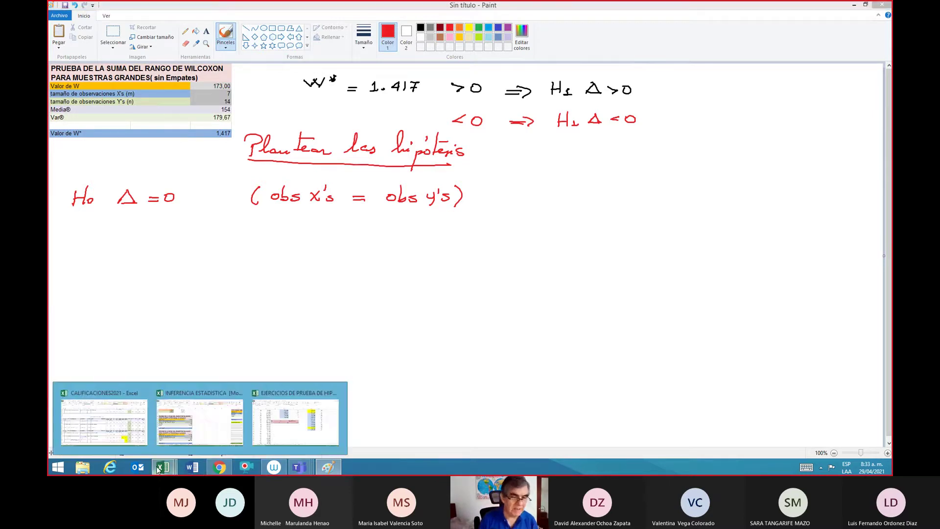
click(277, 437)
key(Down)
key(Down)
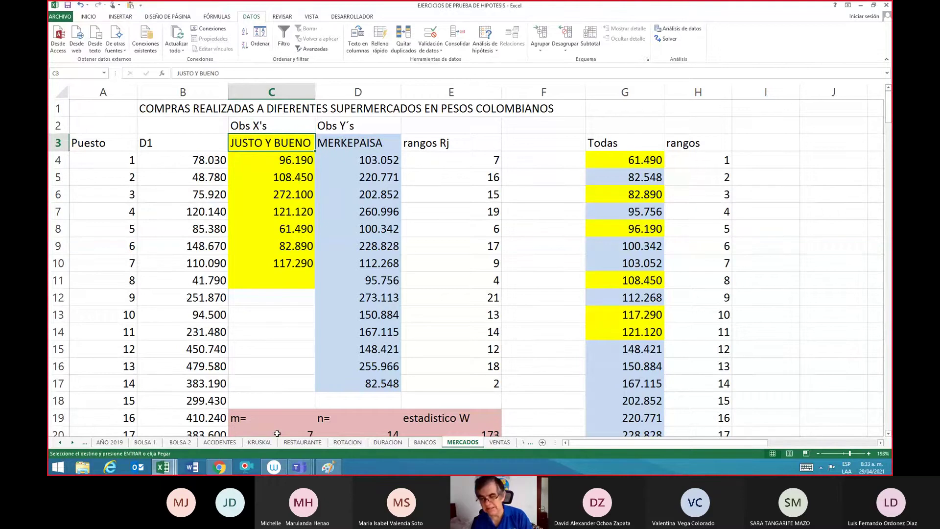
click(337, 469)
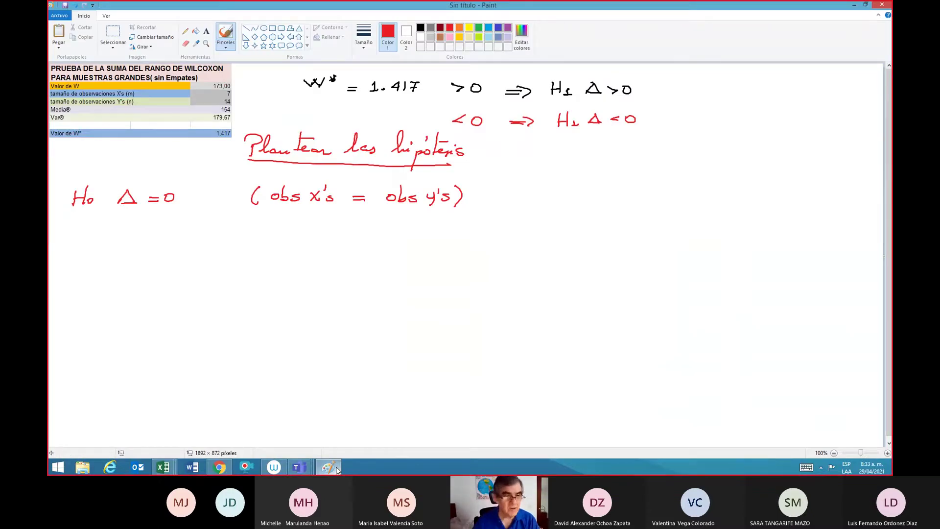
Step: Handwrite "Las compras realizadas en Justo y Bueno son similares a las compras realizadas" in red below the Ho line
mouse_move(84, 248)
mouse_down()
mouse_move(376, 243)
mouse_move(391, 234)
mouse_move(407, 260)
mouse_move(471, 243)
mouse_up()
mouse_move(485, 245)
mouse_down()
mouse_move(795, 236)
mouse_move(788, 241)
mouse_up()
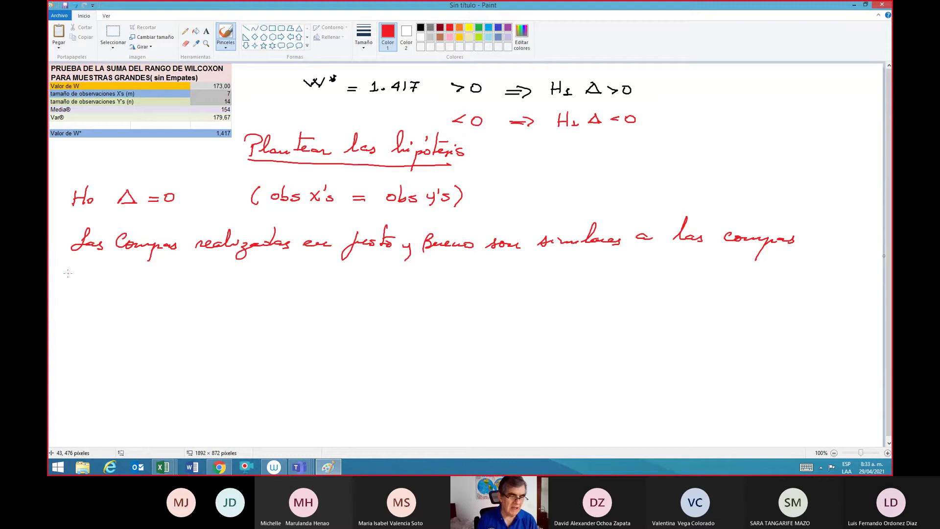
drag(70, 275, 151, 278)
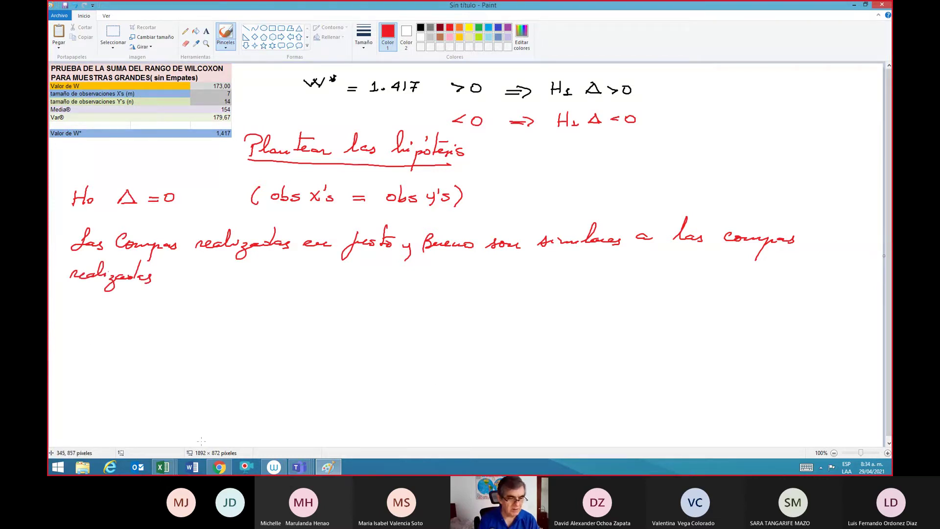
Step: Check the second supermarket's name in the Excel MERCADOS sheet and finish the Ho sentence in Paint with "en Merkepaisa." in red
mouse_move(162, 467)
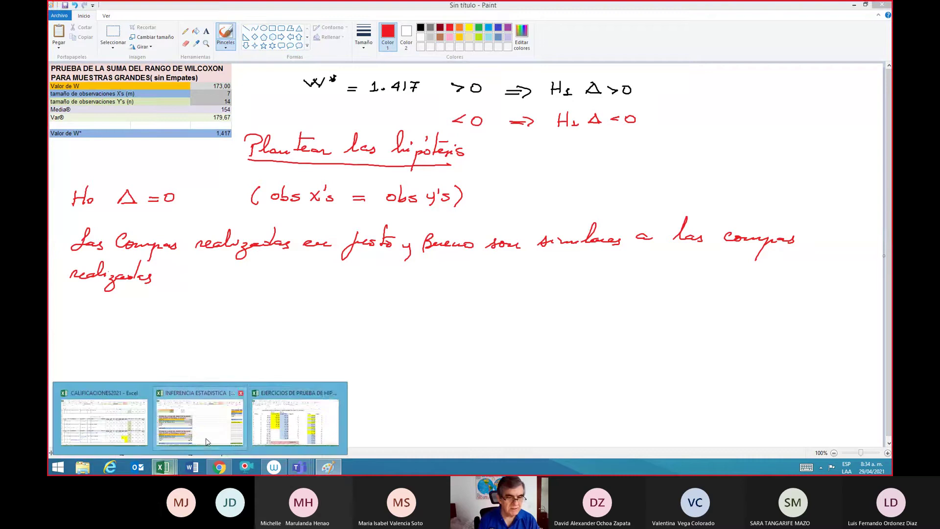
click(288, 441)
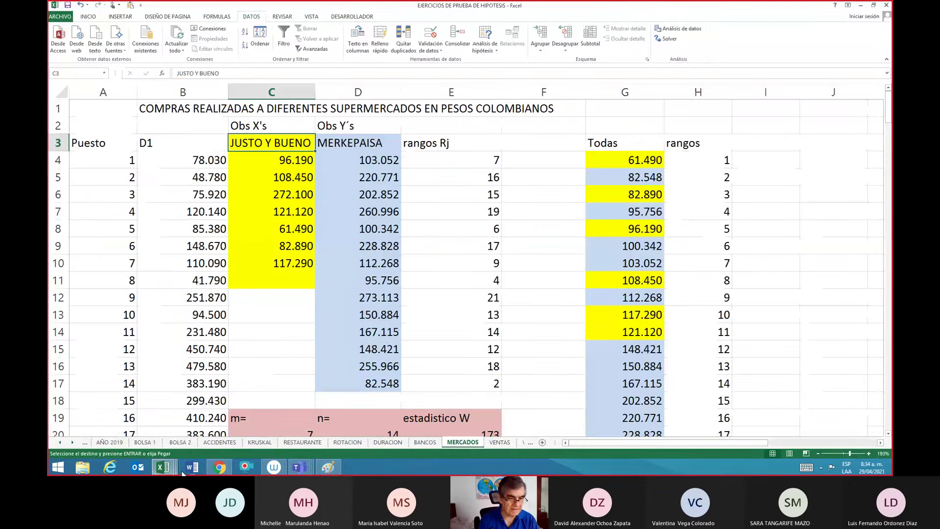
mouse_move(219, 467)
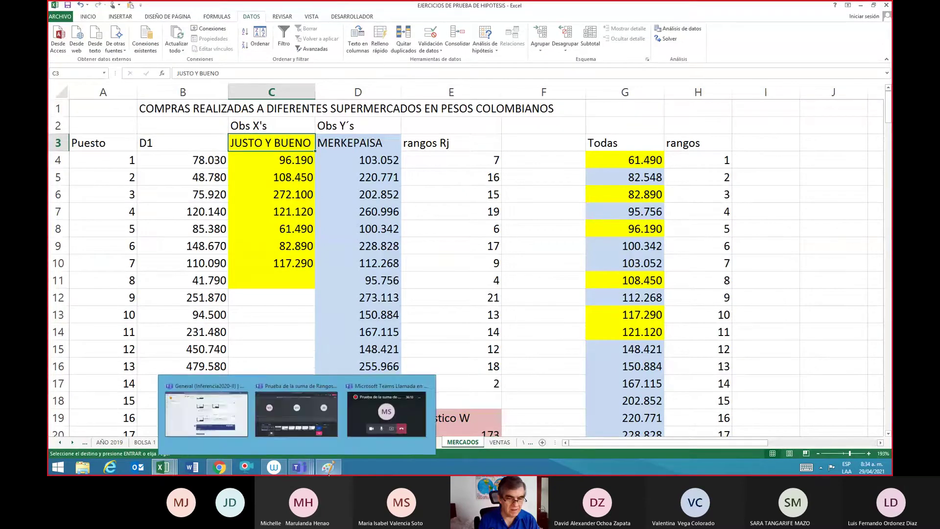
mouse_move(328, 470)
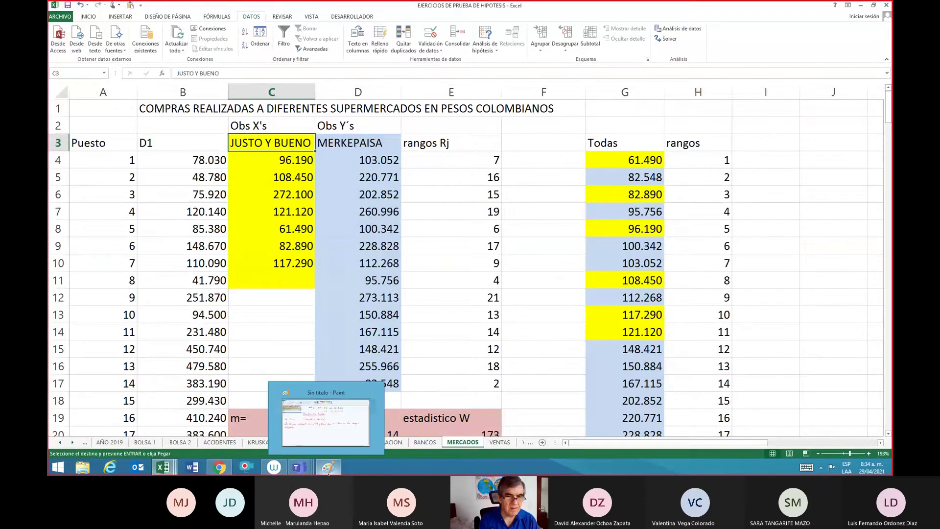
click(328, 470)
drag(219, 271, 217, 282)
mouse_move(222, 271)
mouse_down()
mouse_move(229, 282)
mouse_move(271, 278)
mouse_move(275, 294)
mouse_move(290, 280)
mouse_move(317, 282)
mouse_up()
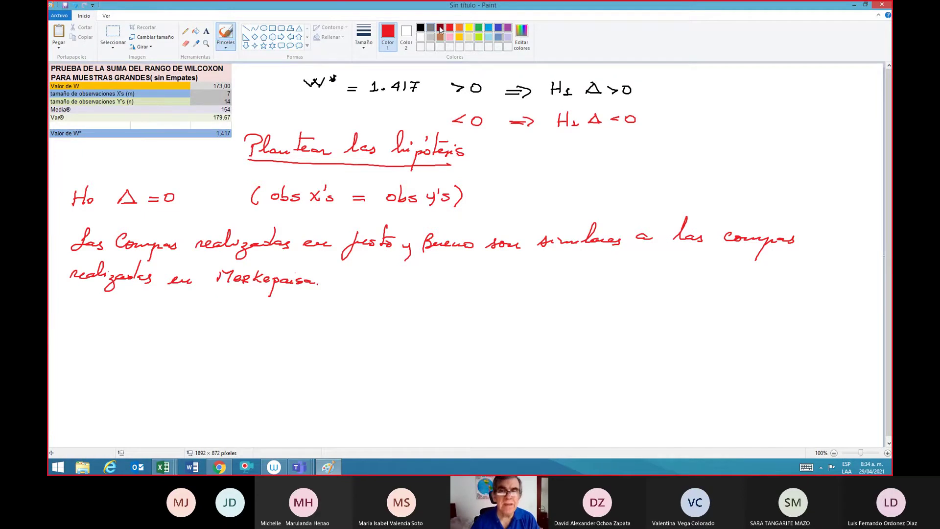
Step: Handwrite the alternative hypothesis H1 Δ > 0 (obs y's > obs x's) in blue below the Ho sentence
click(498, 28)
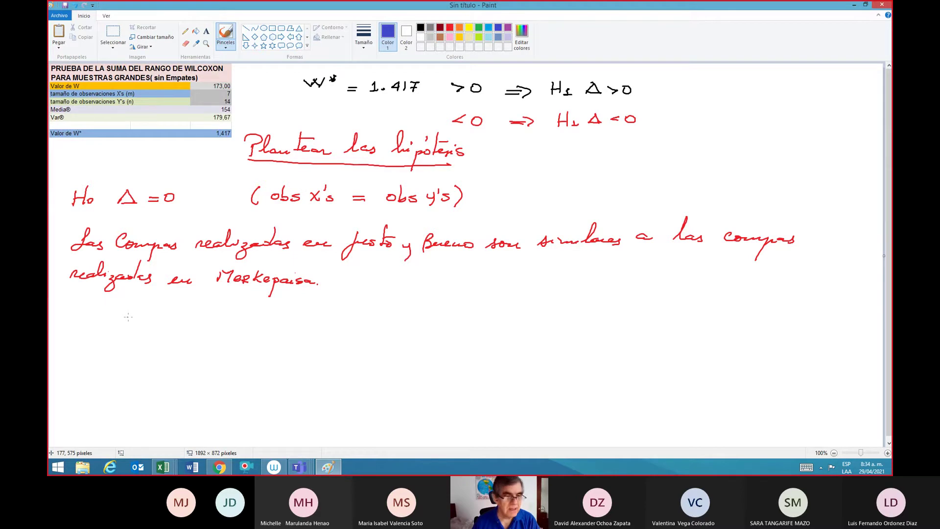
mouse_move(75, 309)
mouse_down()
mouse_move(70, 329)
mouse_move(84, 321)
mouse_up()
mouse_move(86, 307)
mouse_down()
mouse_move(80, 330)
mouse_move(147, 321)
mouse_move(139, 327)
mouse_up()
mouse_move(162, 317)
mouse_down()
mouse_move(155, 326)
mouse_move(162, 316)
mouse_up()
drag(251, 307, 249, 331)
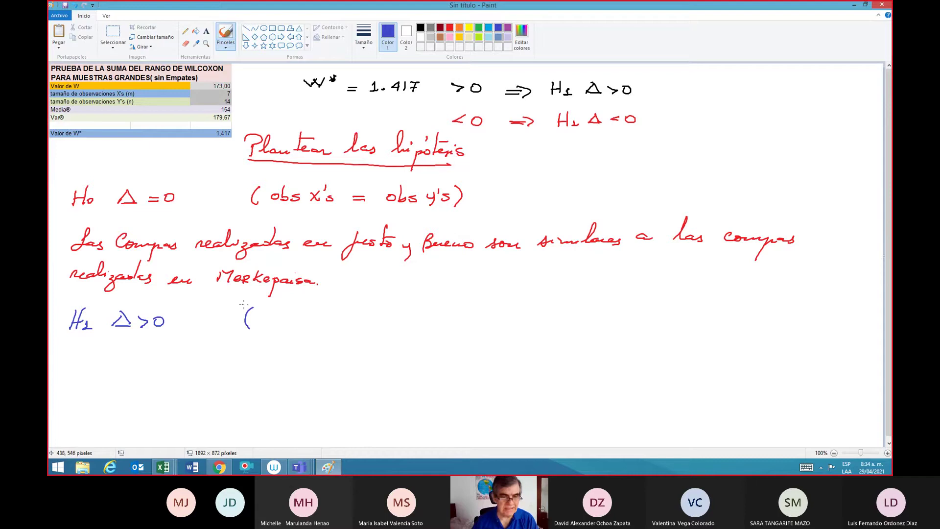
drag(264, 319, 280, 323)
drag(288, 316, 304, 324)
mouse_move(310, 315)
mouse_down()
mouse_move(303, 331)
mouse_move(391, 318)
mouse_move(432, 328)
mouse_up()
mouse_move(432, 317)
mouse_down()
mouse_move(422, 327)
mouse_move(447, 331)
mouse_up()
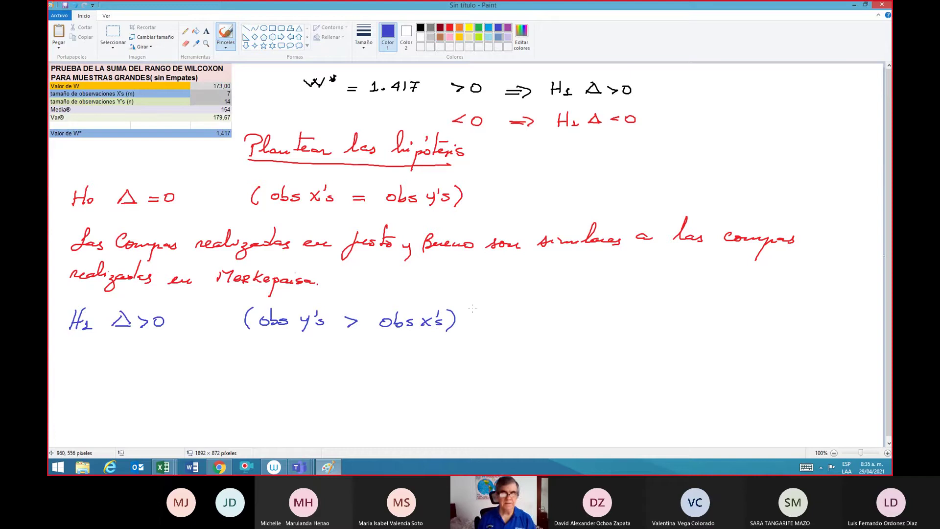
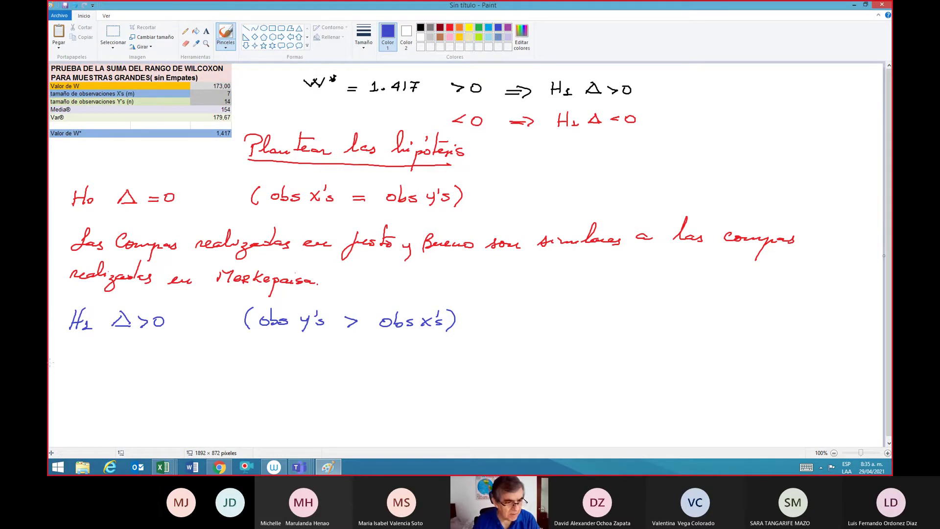
Step: Handwrite "Las compras realizadas en Merkepaisa (Y's) son mayores que las compras" in blue below the H1 line
mouse_move(66, 362)
mouse_down()
mouse_move(74, 352)
mouse_move(78, 368)
mouse_move(171, 371)
mouse_move(321, 363)
mouse_move(348, 349)
mouse_move(365, 360)
mouse_move(420, 358)
mouse_up()
drag(427, 361, 462, 366)
drag(475, 352, 480, 365)
drag(485, 352, 479, 367)
drag(492, 349, 495, 363)
drag(501, 346, 503, 371)
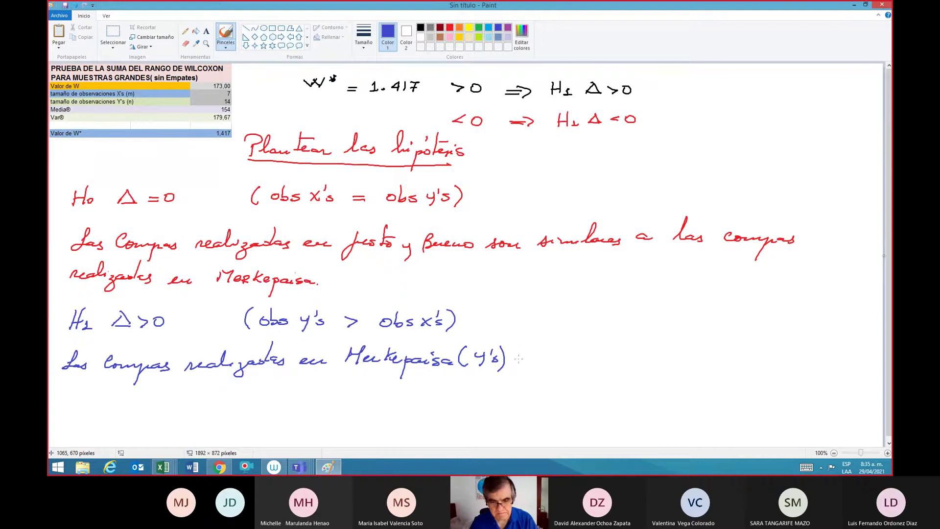
mouse_move(516, 360)
mouse_down()
mouse_move(605, 361)
mouse_move(607, 374)
mouse_move(629, 360)
mouse_move(690, 361)
mouse_move(716, 340)
mouse_move(771, 356)
mouse_move(781, 370)
mouse_move(813, 361)
mouse_up()
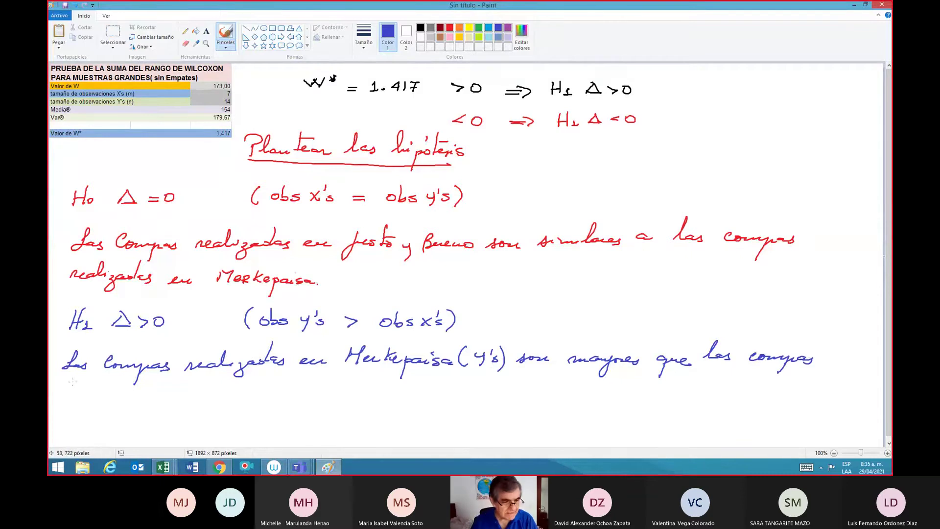
Step: Finish the H1 sentence with "realizadas en Justo y Bueno." in blue and retrace the Δ of H1
mouse_move(69, 395)
mouse_down()
mouse_move(231, 400)
mouse_move(241, 390)
mouse_move(264, 414)
mouse_up()
mouse_move(293, 387)
mouse_down()
mouse_move(307, 403)
mouse_move(345, 398)
mouse_up()
click(349, 401)
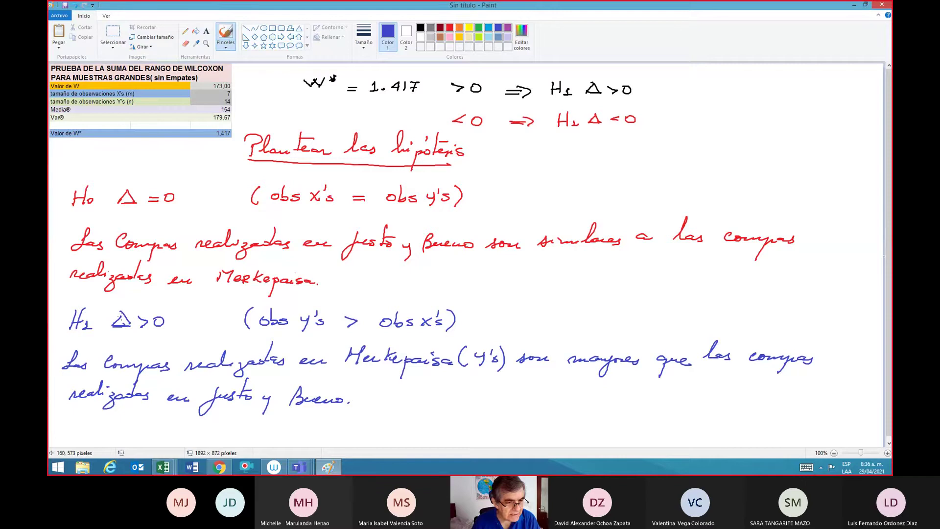
mouse_move(126, 324)
mouse_down()
mouse_move(121, 312)
mouse_move(131, 325)
mouse_up()
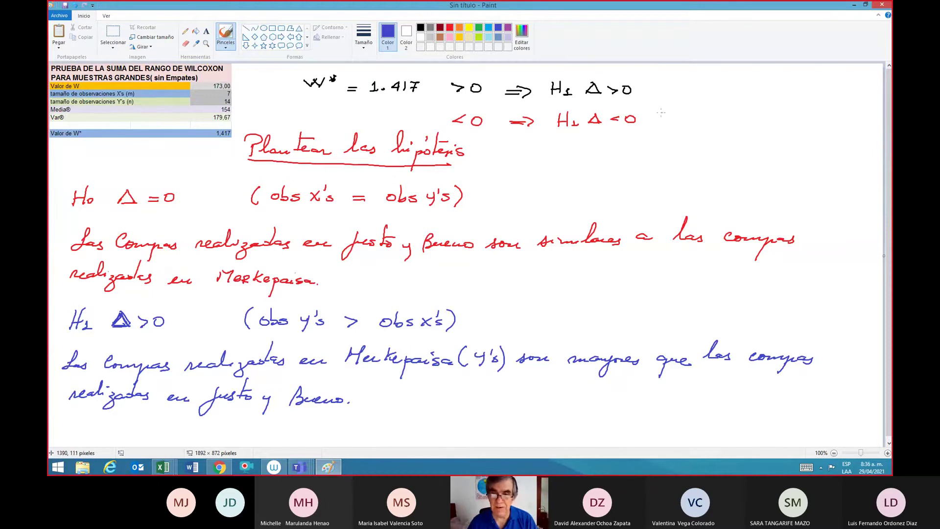
Step: Handwrite (obs y's < obs x's) in blue after the H1 Δ < 0 case
mouse_move(665, 111)
mouse_down()
mouse_move(666, 125)
mouse_move(679, 116)
mouse_move(706, 124)
mouse_move(709, 113)
mouse_move(775, 122)
mouse_up()
drag(785, 113, 805, 124)
drag(807, 109, 814, 125)
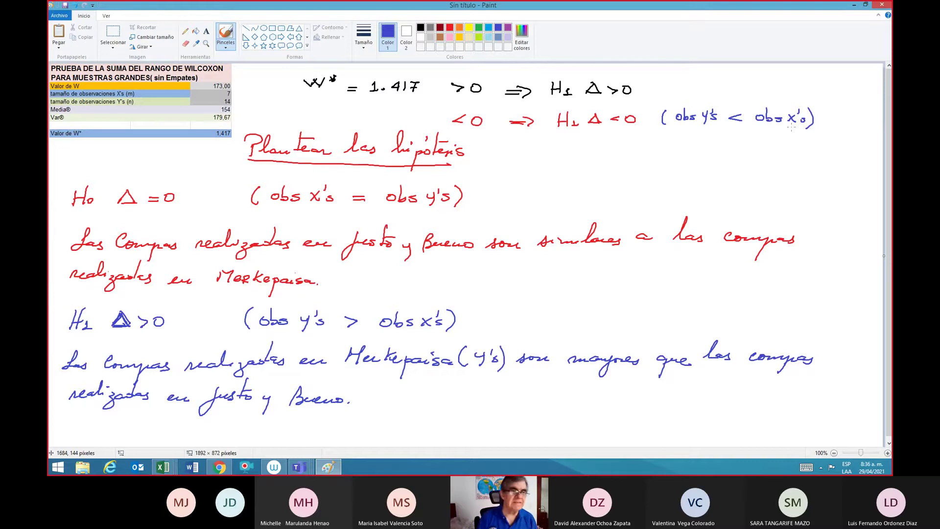
Step: Start a new image without saving the current one and paste the copied Wilcoxon large-sample table into it
click(60, 15)
click(74, 32)
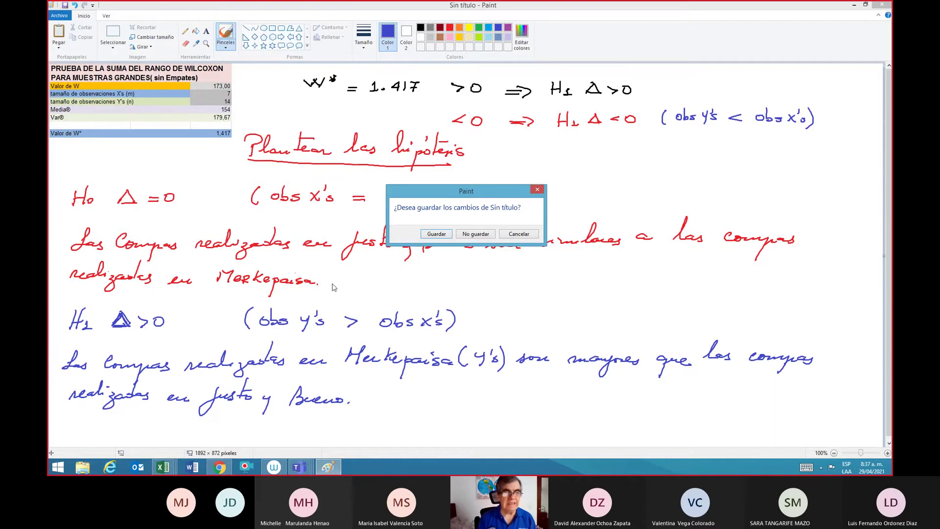
click(474, 234)
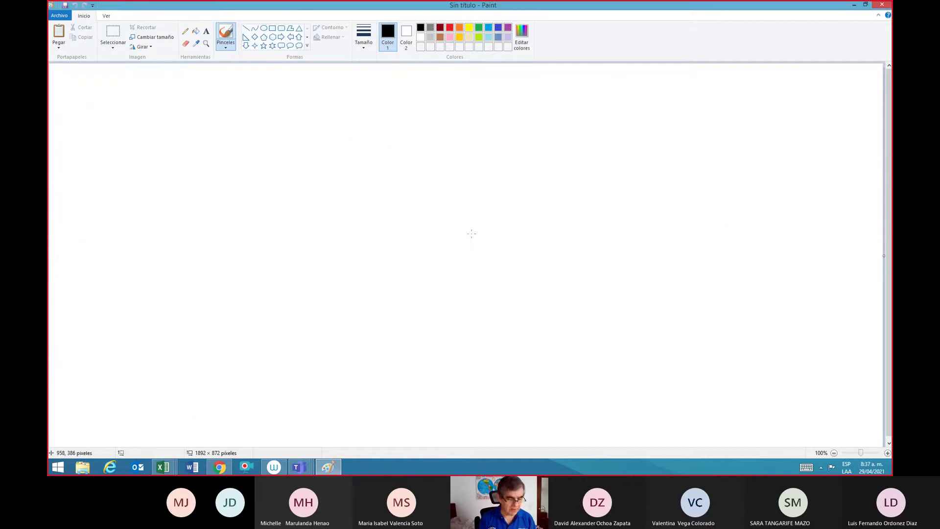
key(ctrl+v)
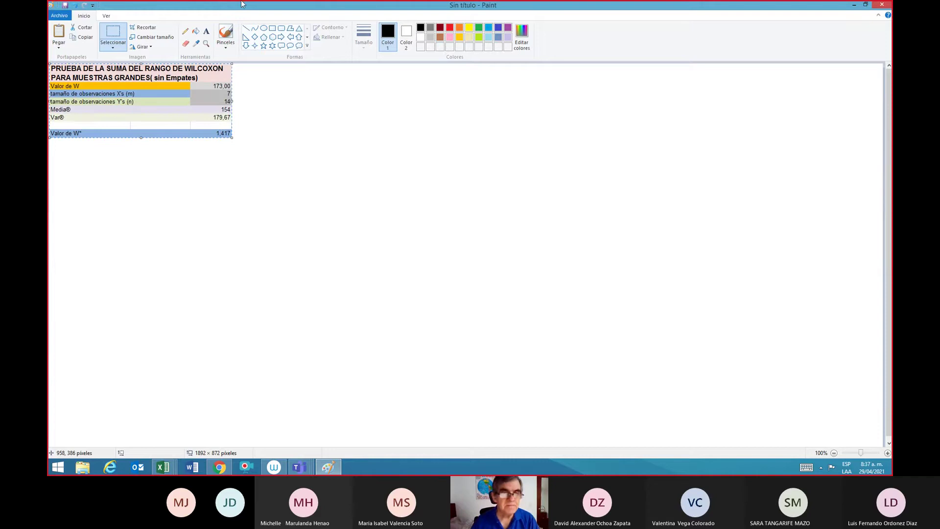
Step: Handwrite "Vamos a buscar el valor de la tabla de la normal," in black beside the pasted table with the brush
mouse_move(281, 77)
mouse_down()
mouse_move(291, 73)
mouse_move(287, 91)
mouse_move(333, 94)
mouse_up()
click(226, 34)
drag(349, 91, 405, 95)
drag(414, 88, 414, 96)
drag(426, 90, 457, 94)
mouse_move(465, 75)
mouse_down()
mouse_move(467, 94)
mouse_move(506, 94)
mouse_up()
drag(508, 90, 522, 94)
drag(544, 87, 636, 93)
drag(639, 74, 646, 94)
drag(647, 93, 811, 96)
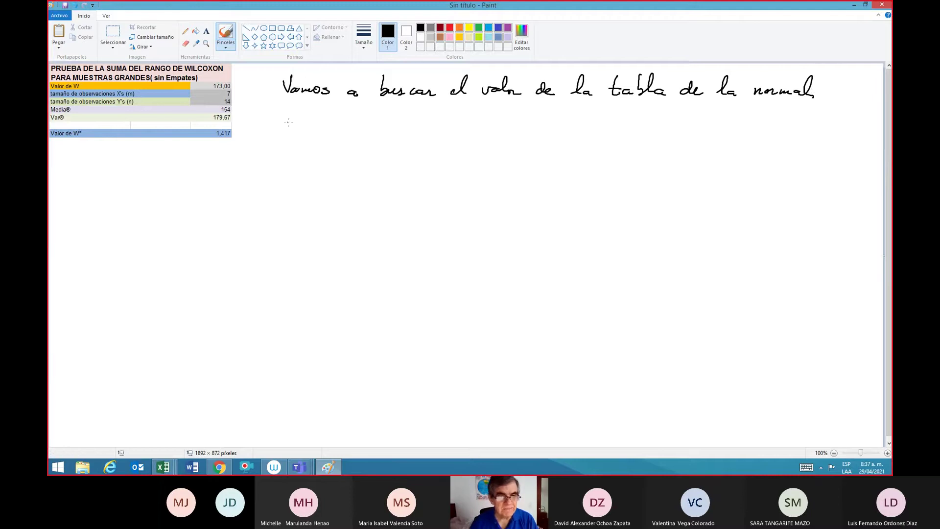
Step: Handwrite "Con una significancia del 5%" and α = 0.05 in black below the first line
mouse_move(294, 118)
mouse_down()
mouse_move(286, 123)
mouse_move(307, 132)
mouse_move(394, 128)
mouse_move(403, 141)
mouse_move(409, 128)
mouse_move(429, 138)
mouse_move(463, 128)
mouse_move(558, 132)
mouse_move(570, 122)
mouse_move(577, 138)
mouse_up()
drag(580, 134, 583, 137)
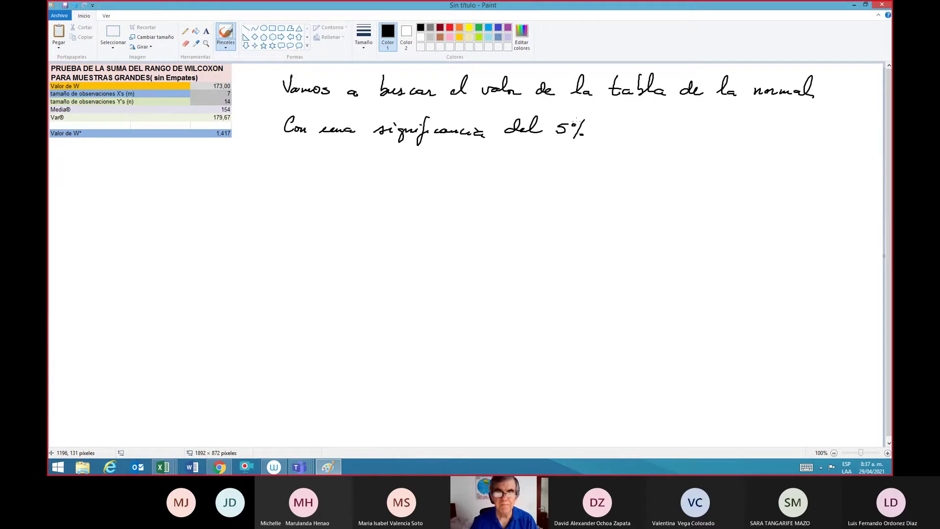
mouse_move(314, 159)
mouse_down()
mouse_move(303, 169)
mouse_move(339, 166)
mouse_up()
mouse_move(329, 170)
mouse_down()
mouse_move(391, 161)
mouse_move(404, 171)
mouse_move(417, 162)
mouse_up()
click(377, 168)
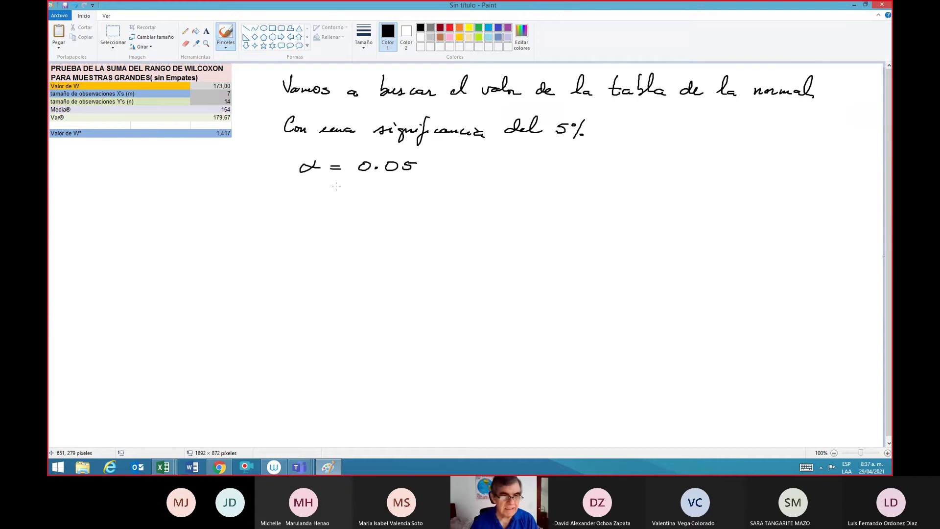
Step: Handwrite Z(1-α) = Z(1-0.05) = Z(0.95) = 1.645 in black below the α line
mouse_move(206, 198)
mouse_down()
mouse_move(223, 198)
mouse_move(226, 212)
mouse_move(300, 210)
mouse_up()
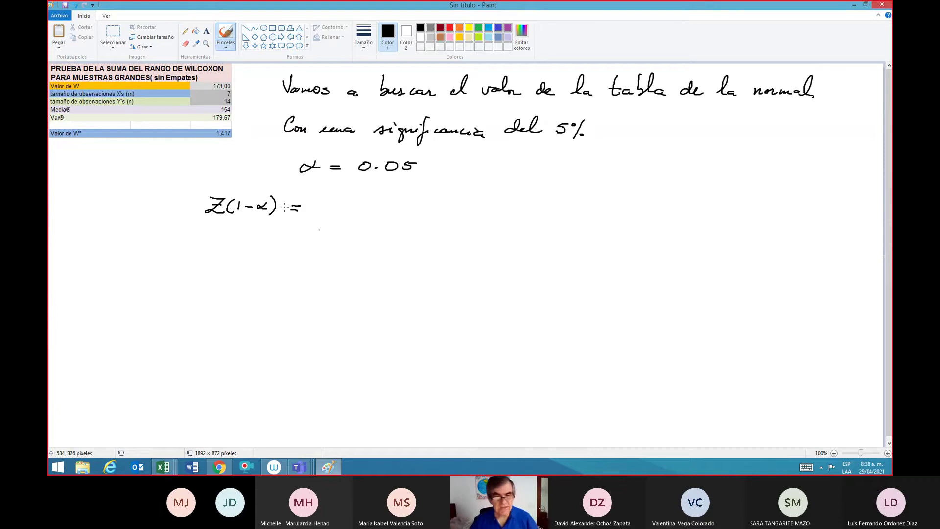
mouse_move(320, 197)
mouse_down()
mouse_move(352, 216)
mouse_move(411, 205)
mouse_move(431, 215)
mouse_up()
drag(449, 206, 462, 206)
drag(449, 210, 496, 214)
mouse_move(488, 207)
mouse_down()
mouse_move(504, 203)
mouse_move(509, 214)
mouse_up()
mouse_move(515, 201)
mouse_down()
mouse_move(517, 209)
mouse_move(520, 201)
mouse_move(560, 214)
mouse_move(593, 202)
mouse_move(604, 210)
mouse_move(645, 207)
mouse_up()
click(527, 208)
click(614, 210)
mouse_move(642, 199)
mouse_down()
mouse_move(642, 212)
mouse_move(663, 200)
mouse_up()
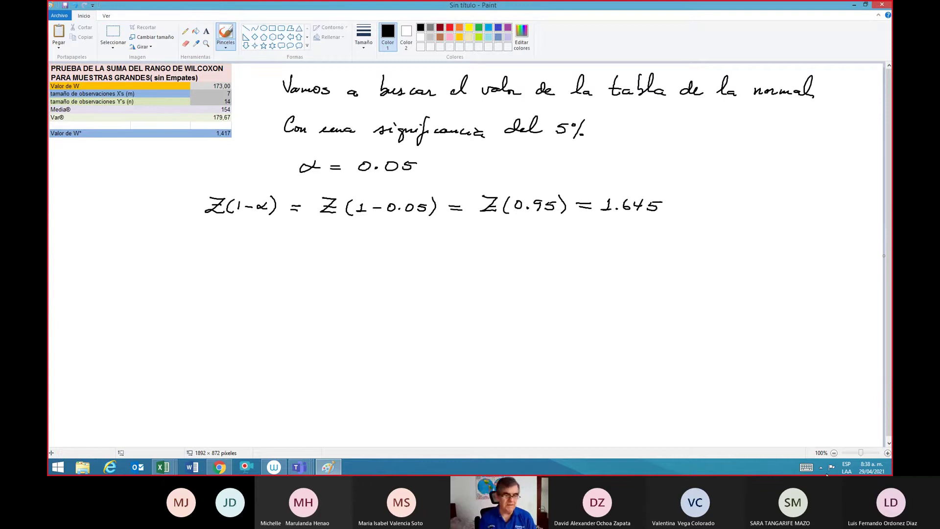
Step: Look up the Z value for 0,950 on the NORMAL,T CHI Y F sheet of the Excel INFERENCIA ESTADISTICA workbook, selecting H11:I11
click(166, 467)
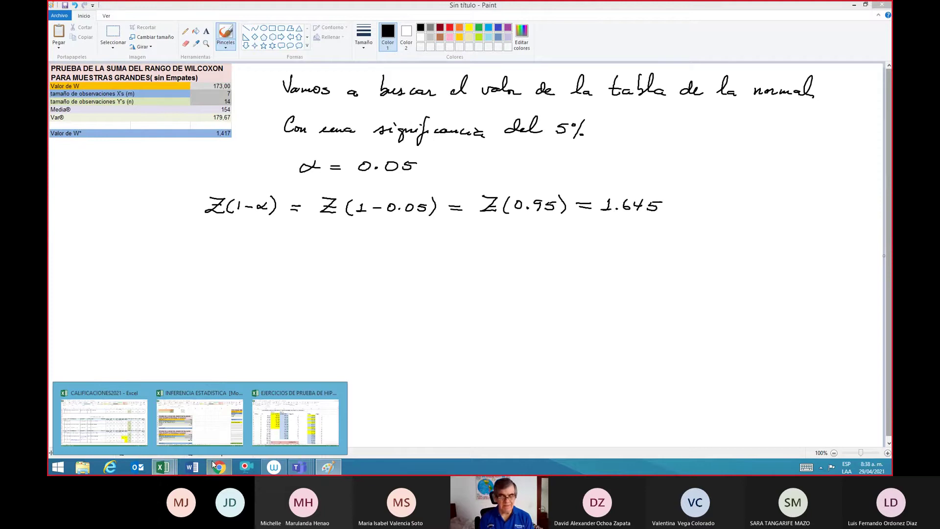
click(200, 420)
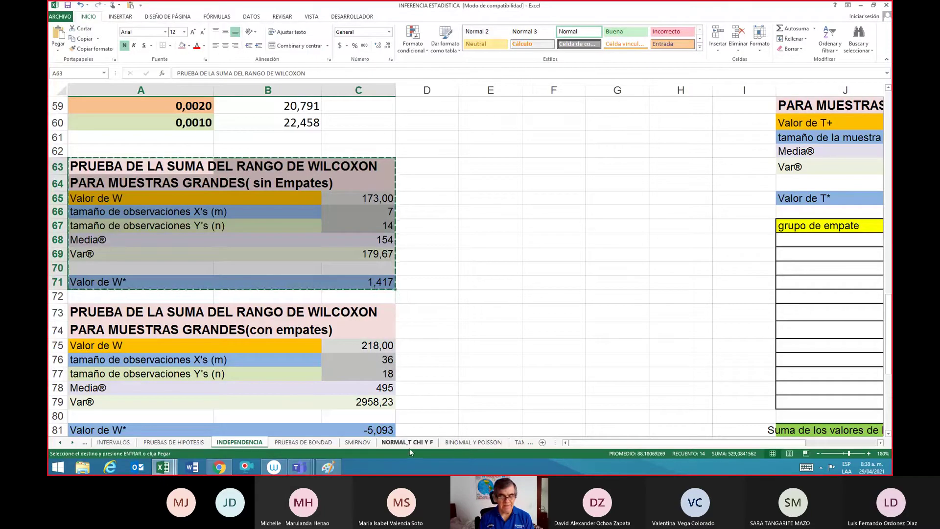
click(407, 442)
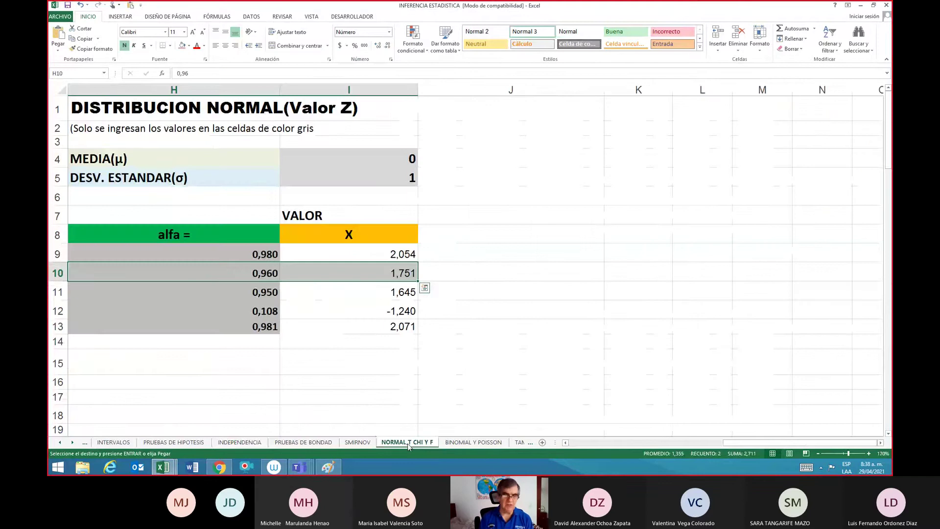
key(Up)
key(Left)
key(Left)
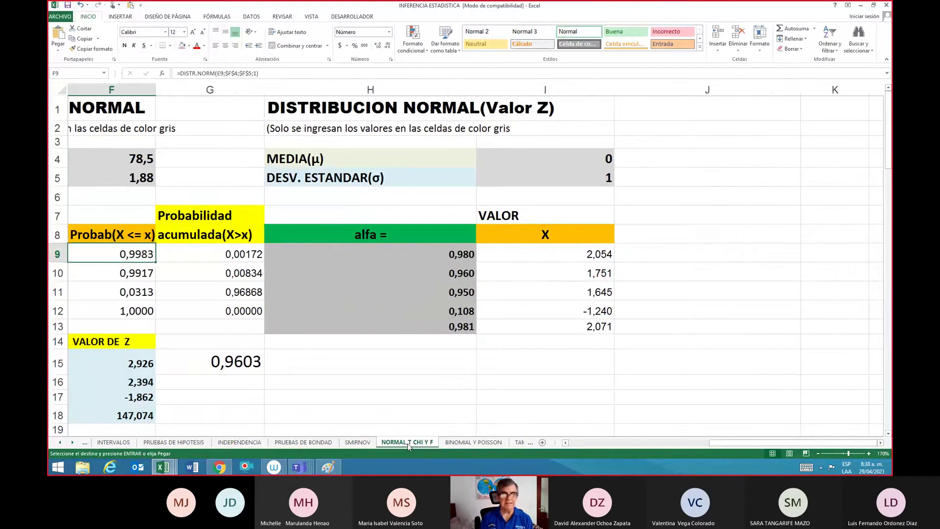
key(Right)
key(Right)
key(Right)
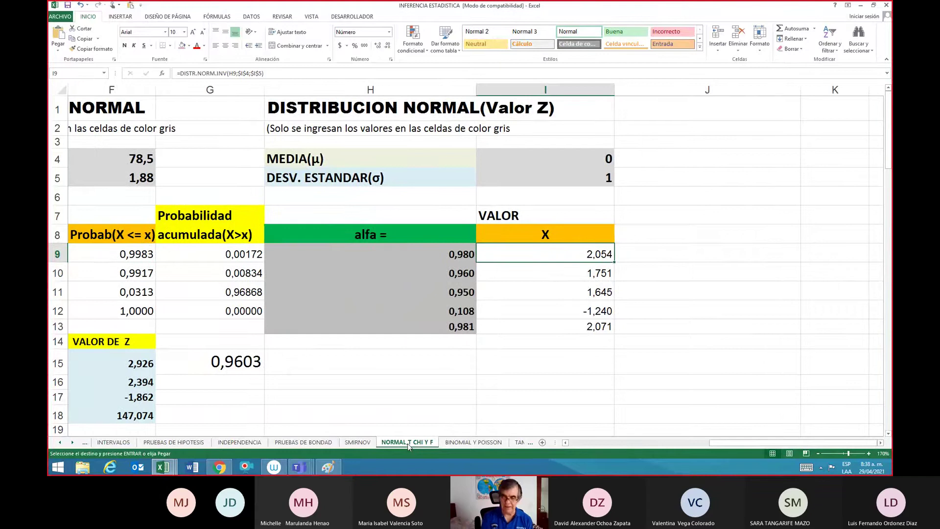
key(Left)
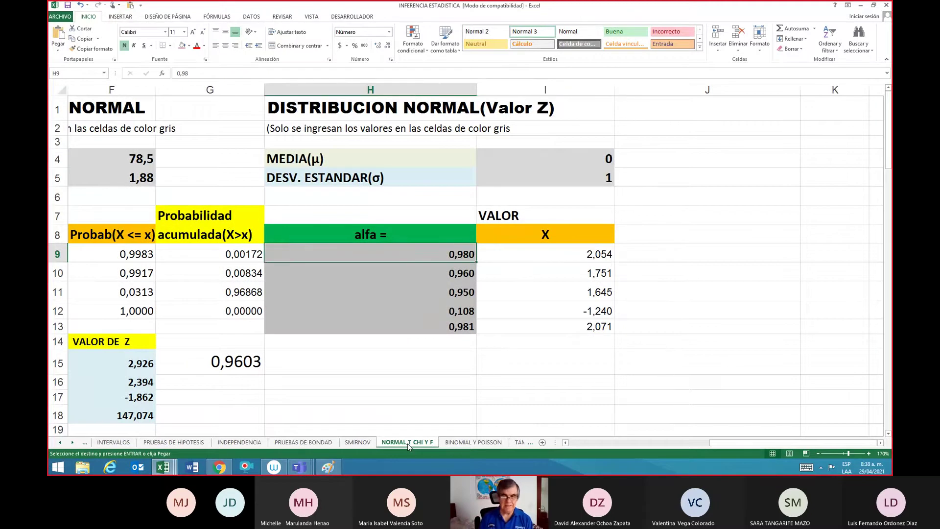
key(Down)
key(Down)
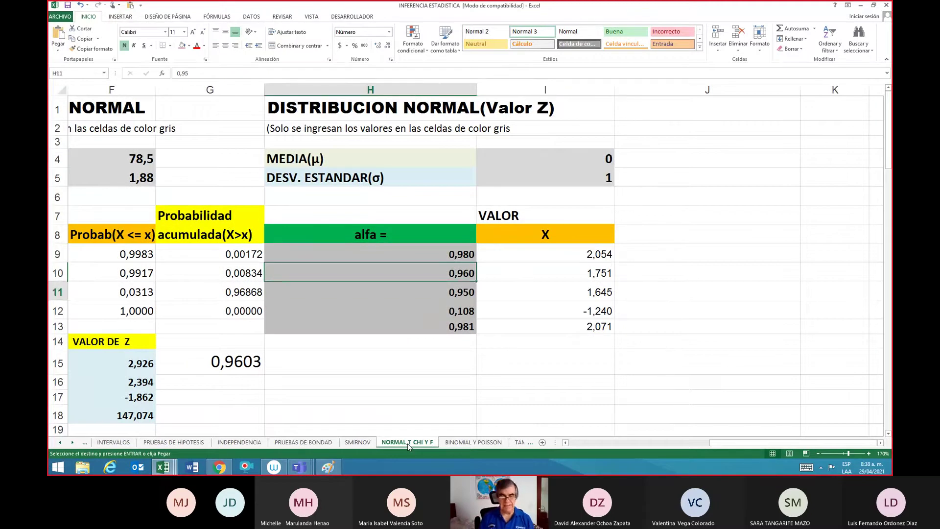
key(shift+Right)
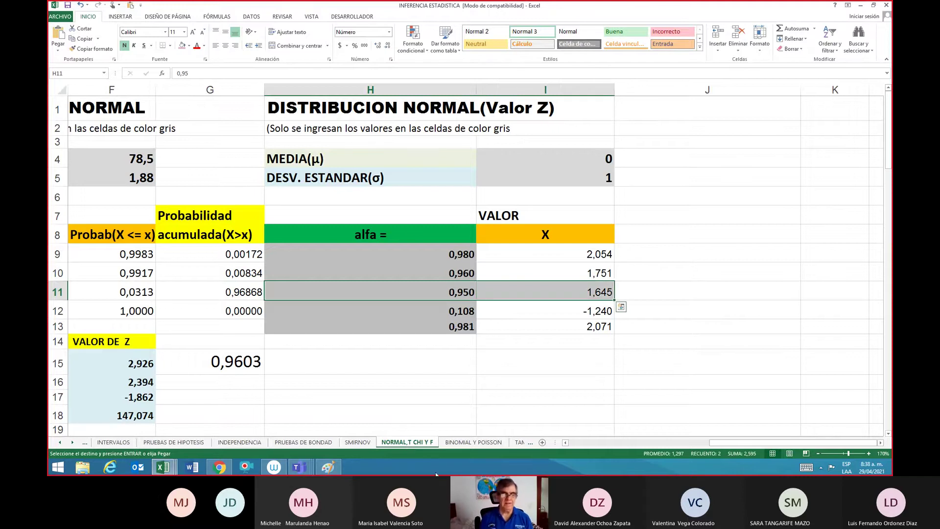
Step: Switch to Paint and handwrite an underlined "Zonas de Aceptación" and "H1 Δ > 0" in black below the Z line
click(328, 467)
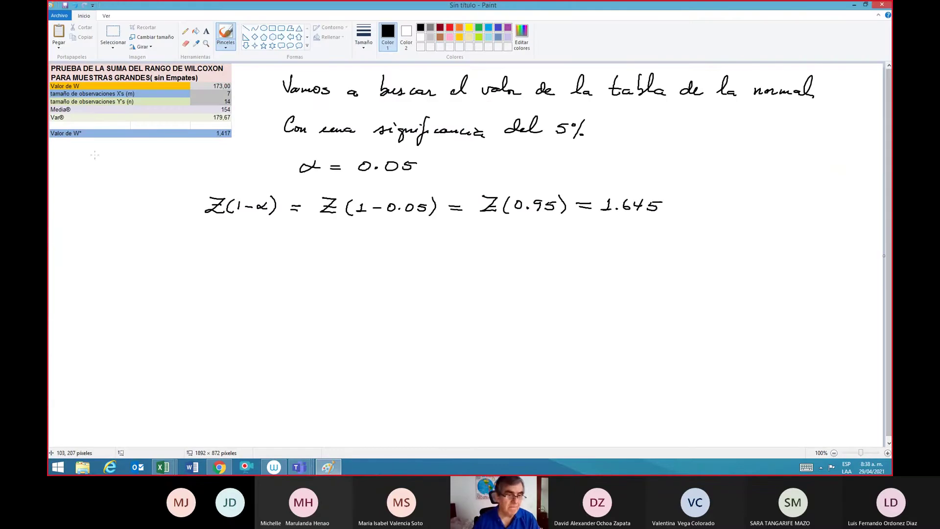
mouse_move(89, 238)
mouse_down()
mouse_move(87, 254)
mouse_move(140, 253)
mouse_move(168, 237)
mouse_move(180, 253)
mouse_move(224, 248)
mouse_move(232, 272)
mouse_up()
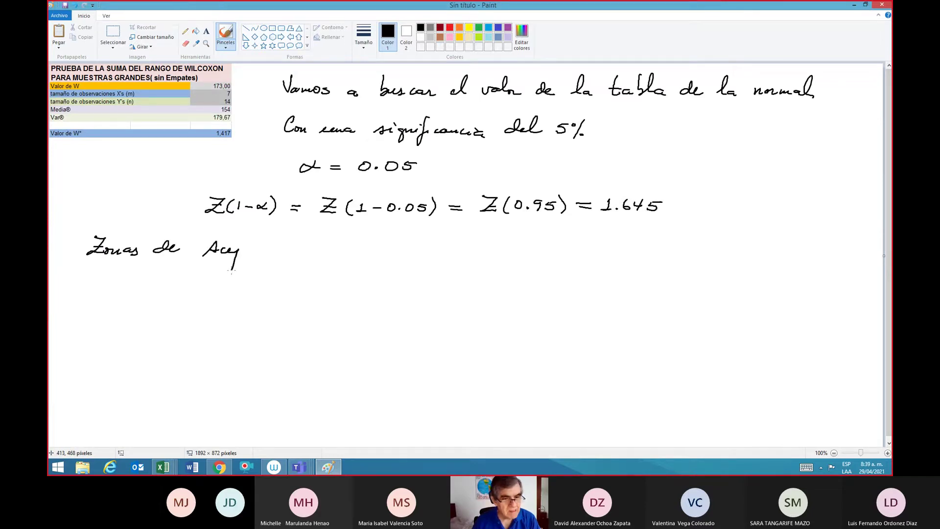
drag(235, 251, 291, 243)
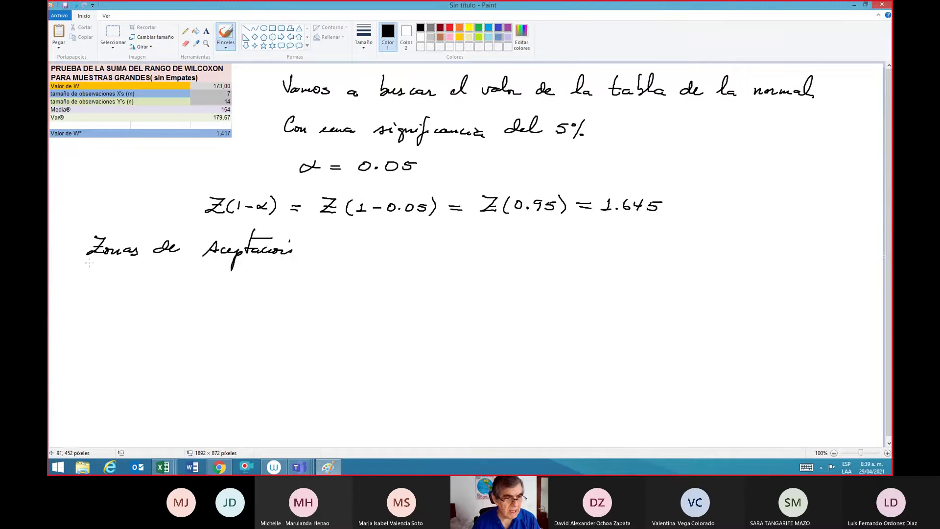
drag(88, 263, 283, 264)
mouse_move(340, 245)
mouse_down()
mouse_move(337, 259)
mouse_move(385, 245)
mouse_move(386, 258)
mouse_move(406, 259)
mouse_move(425, 248)
mouse_up()
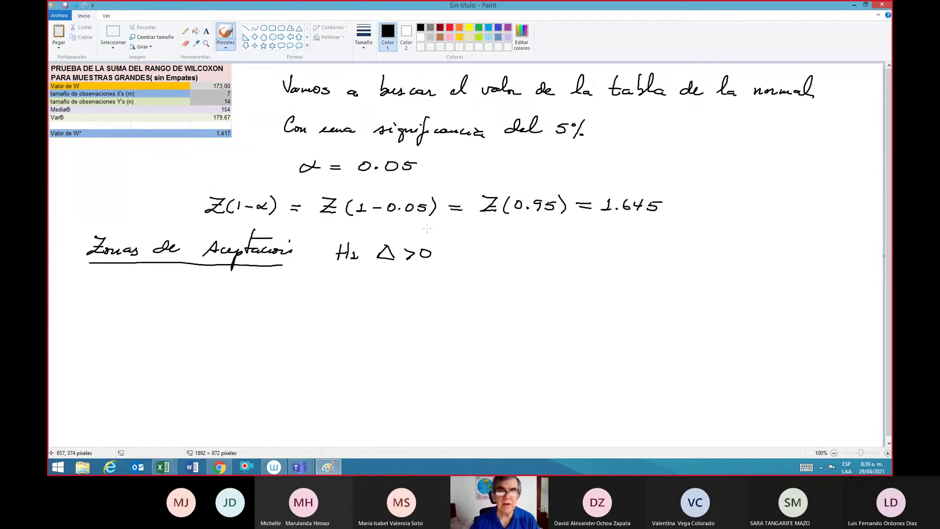
Step: Double-underline 1.645 in red and sketch a red normal bell curve over a horizontal baseline below the heading
click(449, 28)
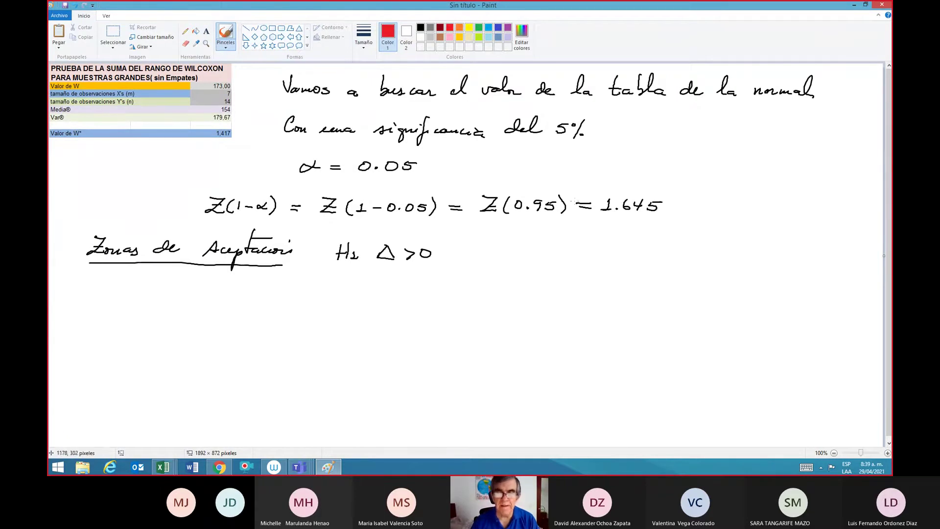
mouse_move(606, 222)
mouse_down()
mouse_move(660, 222)
mouse_move(633, 221)
mouse_up()
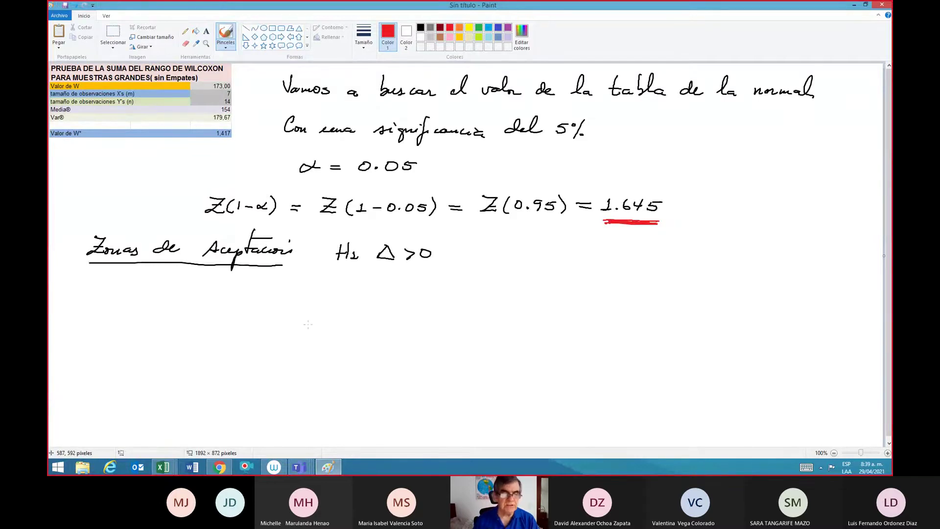
drag(171, 391, 524, 392)
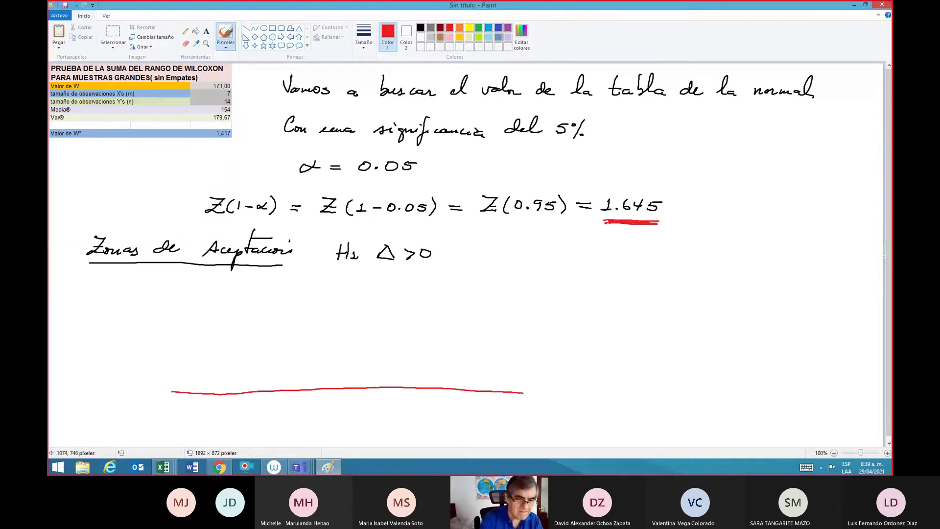
mouse_move(192, 382)
mouse_down()
mouse_move(247, 377)
mouse_move(342, 307)
mouse_move(400, 307)
mouse_move(441, 356)
mouse_move(491, 384)
mouse_move(548, 389)
mouse_up()
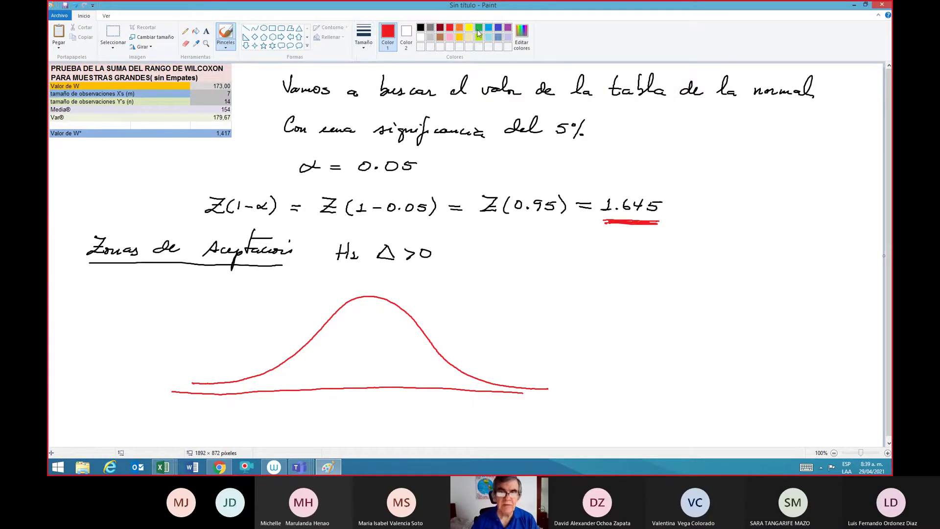
Step: Draw a blue vertical cutoff line through the curve's right side and shade the tail beyond it in blue
click(498, 28)
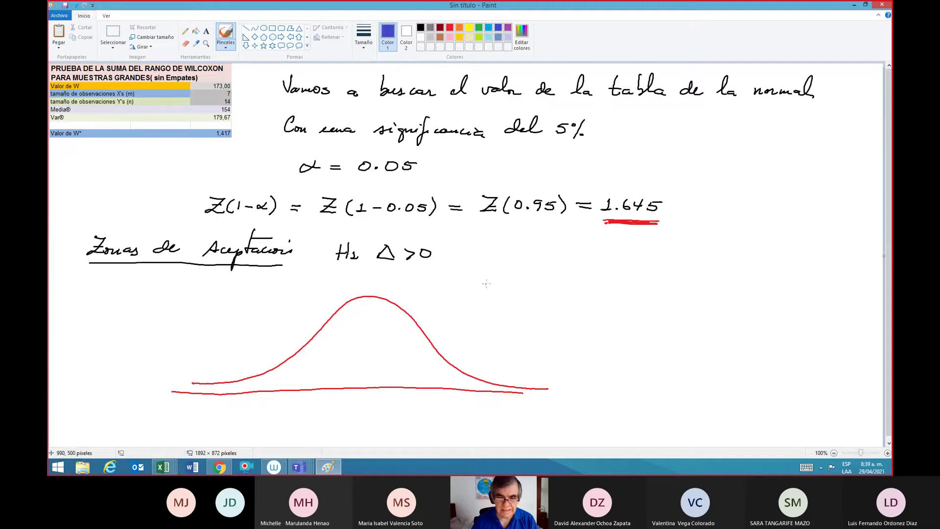
mouse_move(456, 286)
mouse_down()
mouse_move(455, 377)
mouse_move(517, 387)
mouse_up()
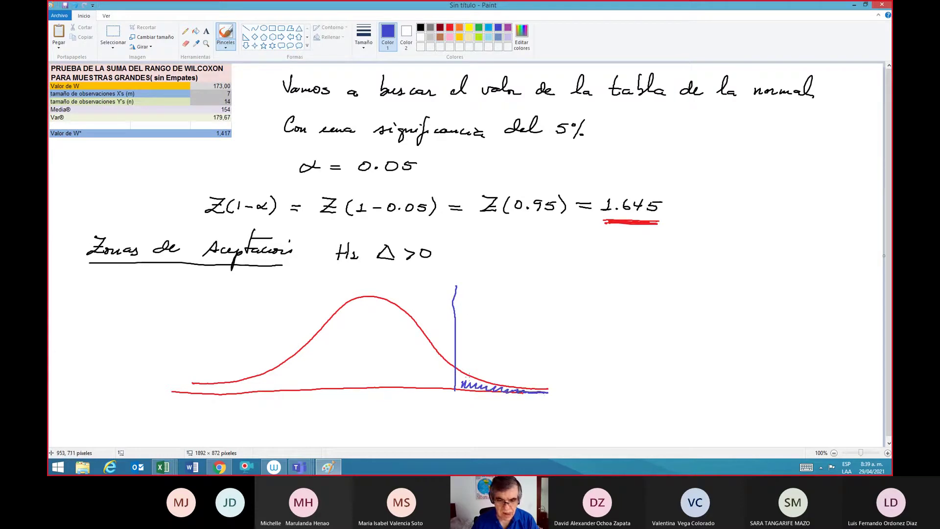
drag(468, 375, 464, 377)
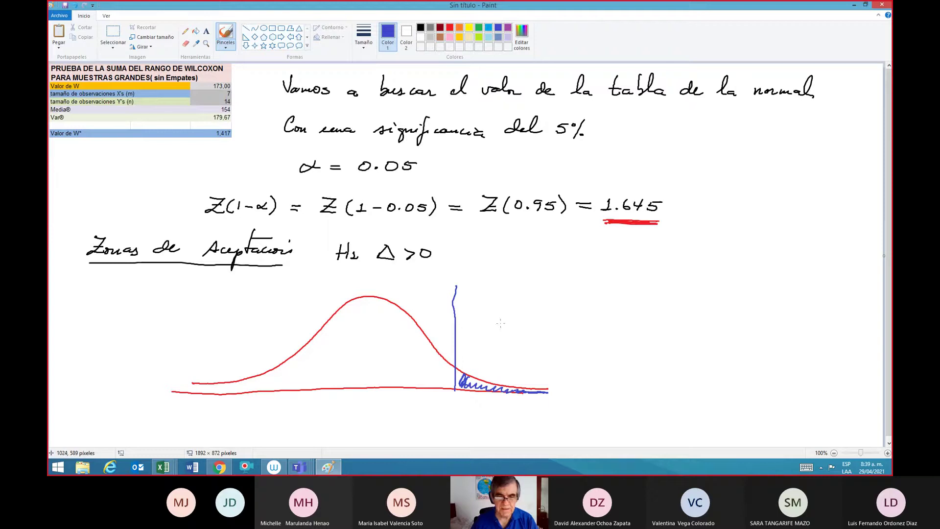
Step: Label the right tail "Acepta H1" and the cutoff line 1.645 in blue handwriting
mouse_move(493, 301)
mouse_down()
mouse_move(498, 316)
mouse_move(487, 316)
mouse_move(535, 313)
mouse_move(502, 338)
mouse_move(515, 339)
mouse_up()
drag(512, 339, 520, 339)
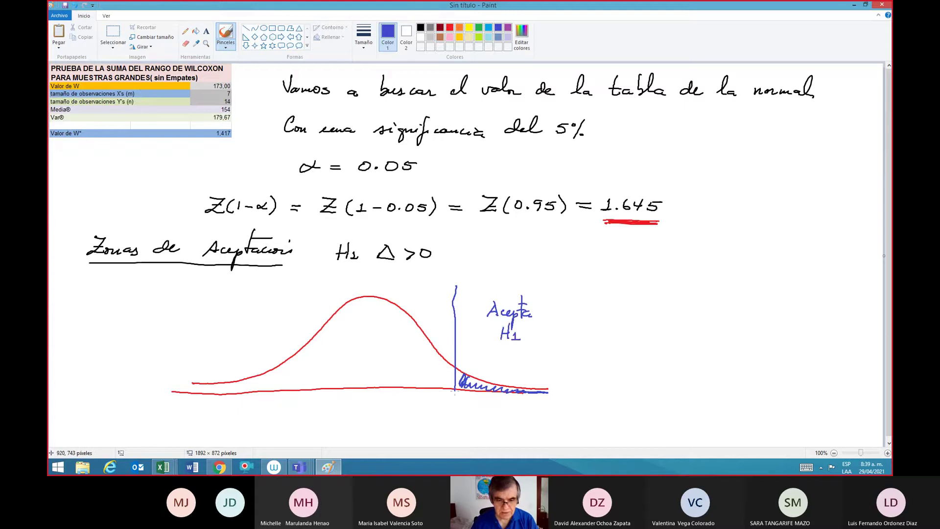
drag(451, 414, 481, 421)
click(461, 419)
mouse_move(487, 413)
mouse_down()
mouse_move(486, 421)
mouse_move(496, 410)
mouse_up()
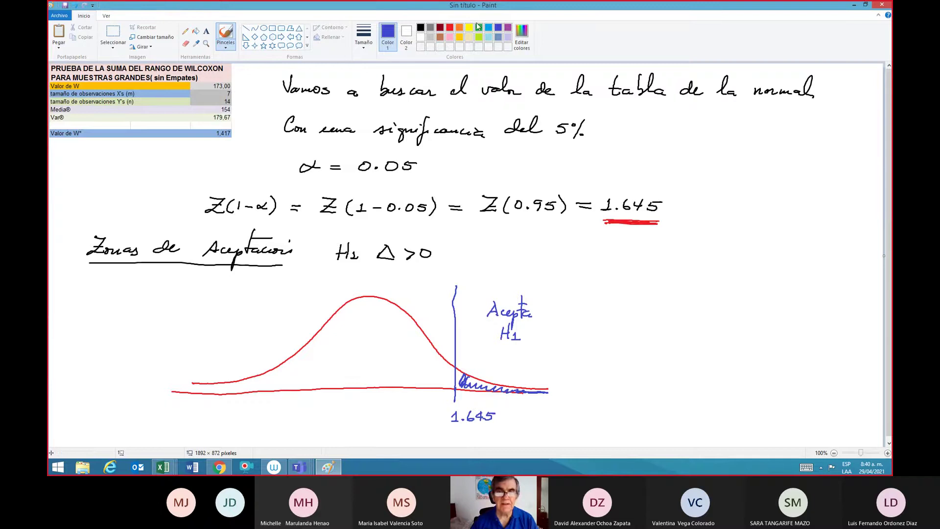
Step: Handwrite "Acepta H0" in green inside the bell curve, double-underlining H0
click(479, 28)
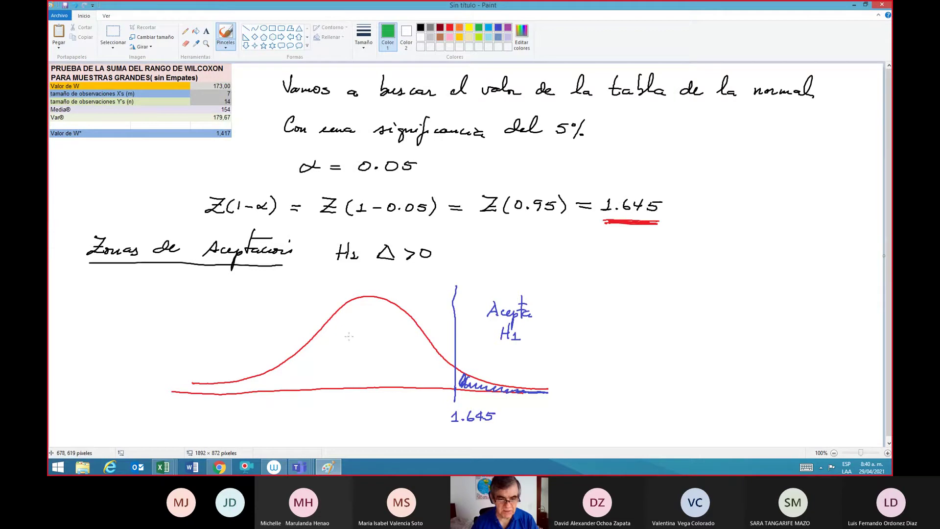
mouse_move(346, 339)
mouse_down()
mouse_move(354, 326)
mouse_move(368, 354)
mouse_up()
mouse_move(379, 322)
mouse_down()
mouse_move(378, 343)
mouse_move(387, 340)
mouse_move(360, 364)
mouse_move(368, 357)
mouse_up()
drag(369, 351, 379, 370)
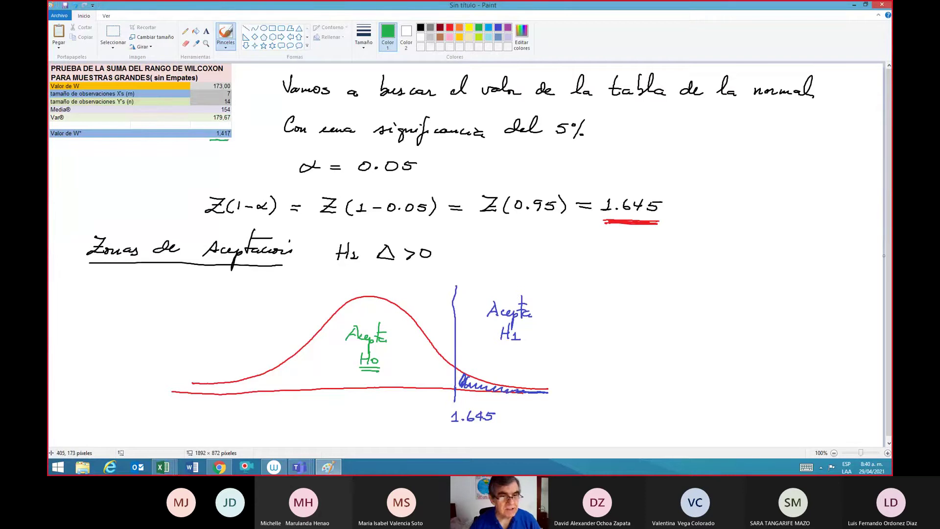
Step: Circle the W* value in green, connect it with a purple line to the H0 zone on the baseline, and label that point 1.417
mouse_move(227, 140)
mouse_down()
mouse_move(223, 126)
mouse_move(211, 133)
mouse_up()
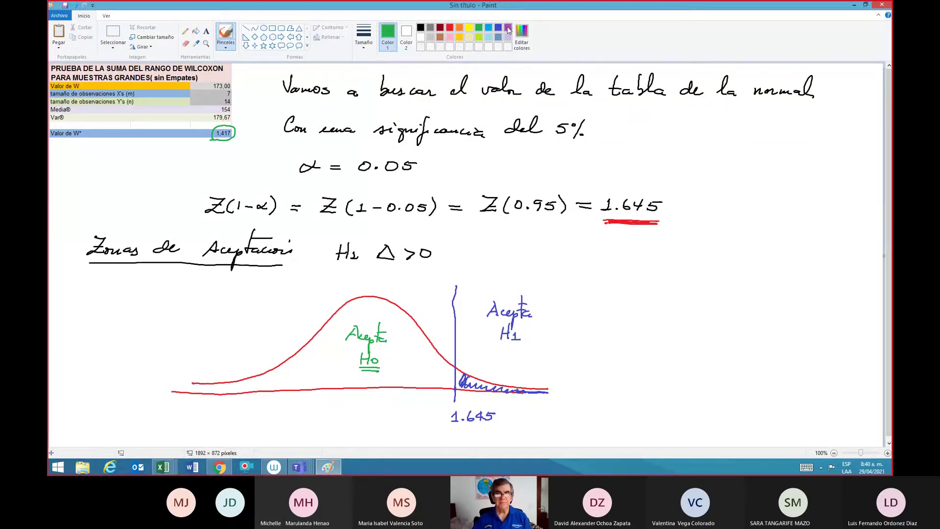
click(508, 28)
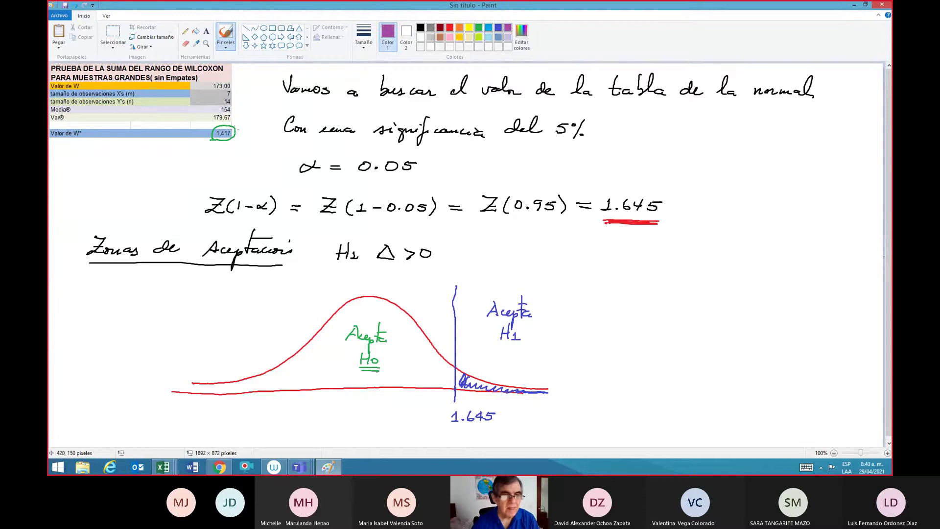
mouse_move(235, 130)
mouse_down()
mouse_move(224, 124)
mouse_move(209, 136)
mouse_move(233, 130)
mouse_move(352, 234)
mouse_move(396, 327)
mouse_move(405, 382)
mouse_up()
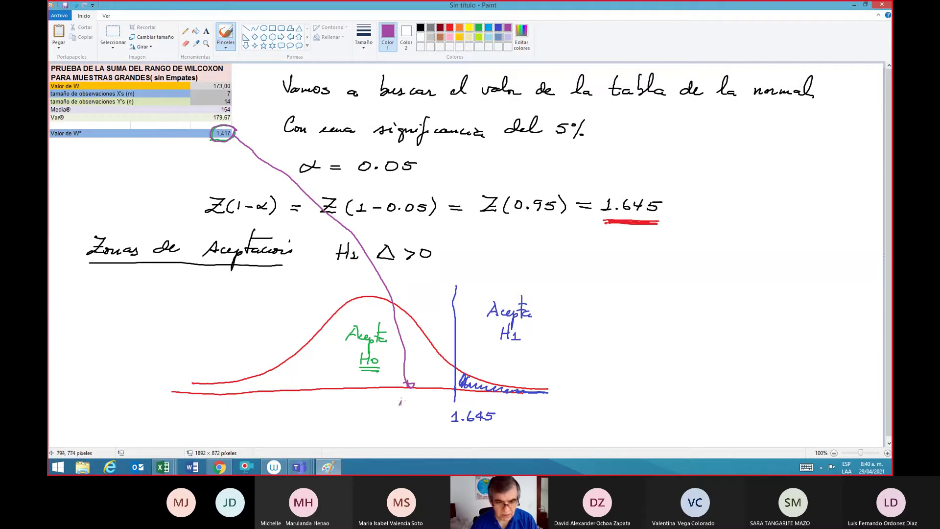
mouse_move(400, 402)
mouse_down()
mouse_move(403, 410)
mouse_move(425, 409)
mouse_up()
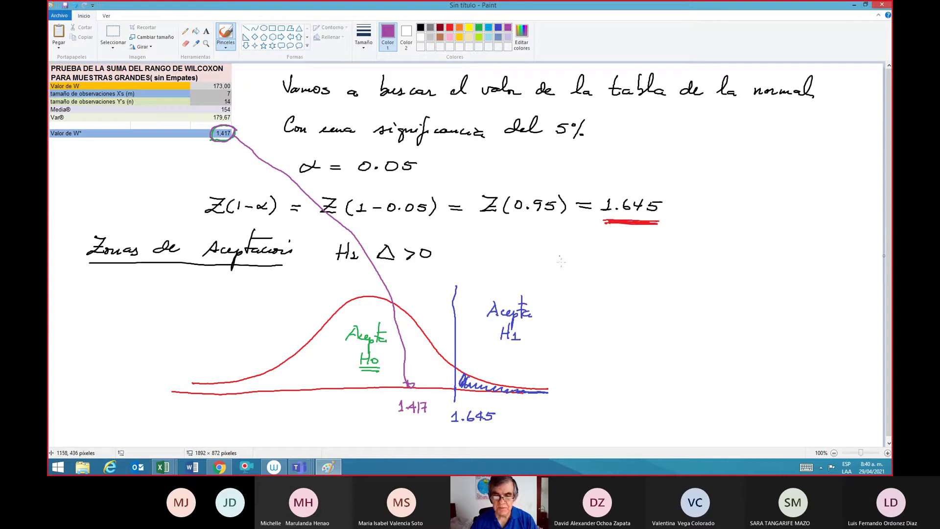
Step: Handwrite "Decisión Aceptamos H0 Porque W* cae en esa zona." in purple beside the curve, underlining Decisión and H0
mouse_move(573, 250)
mouse_down()
mouse_move(571, 260)
mouse_move(619, 257)
mouse_move(627, 248)
mouse_move(622, 267)
mouse_move(692, 264)
mouse_move(702, 254)
mouse_move(772, 264)
mouse_move(775, 252)
mouse_up()
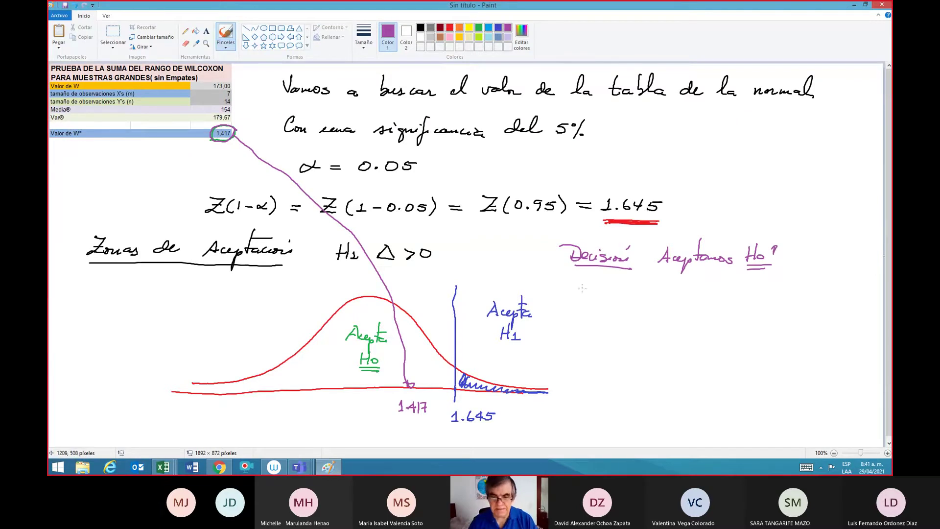
mouse_move(578, 281)
mouse_down()
mouse_move(610, 295)
mouse_move(667, 287)
mouse_move(671, 294)
mouse_up()
drag(668, 289, 676, 293)
mouse_move(676, 289)
mouse_down()
mouse_move(667, 293)
mouse_move(812, 294)
mouse_up()
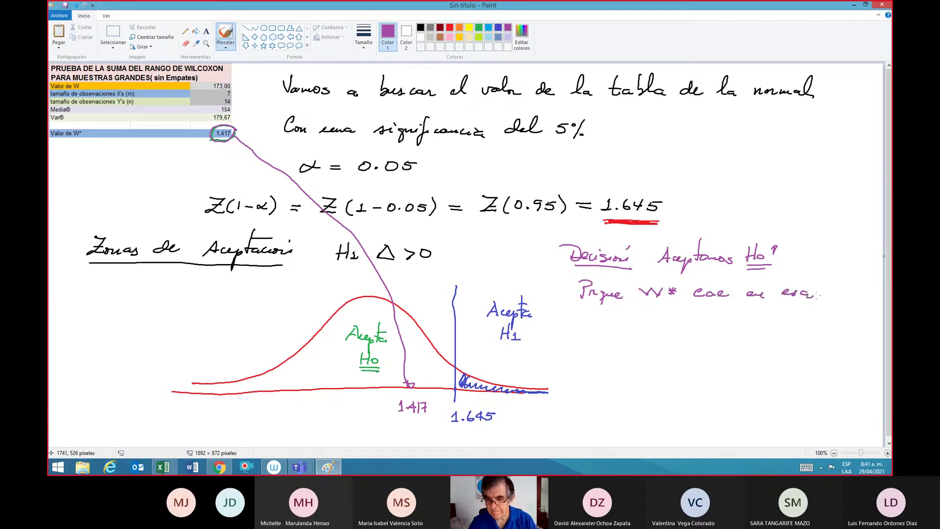
mouse_move(582, 319)
mouse_down()
mouse_move(588, 327)
mouse_move(631, 320)
mouse_up()
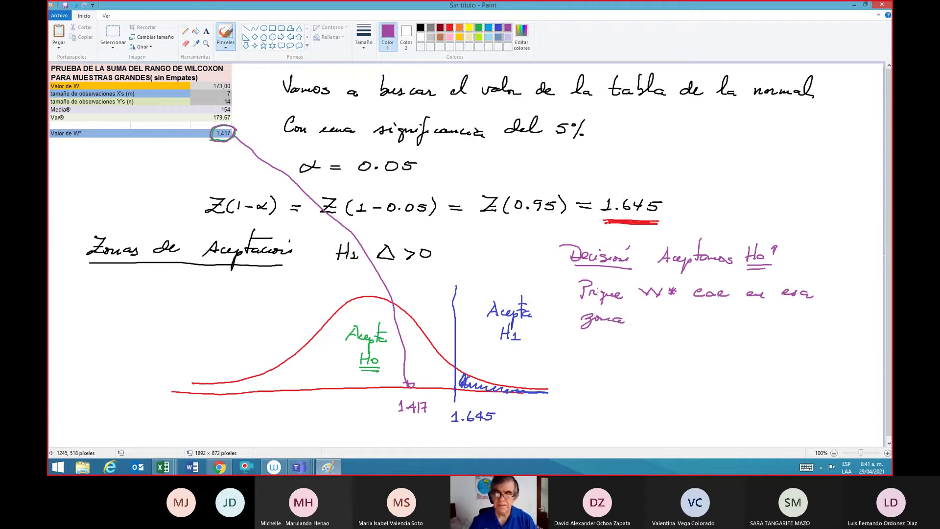
Step: Handwrite "Conclusión Las compras realizadas son valores similares en las 2 cadenas de Supermercados." in purple below the decision, underlining Conclusión
drag(575, 348, 645, 349)
mouse_move(574, 359)
mouse_down()
mouse_move(697, 349)
mouse_move(814, 350)
mouse_move(828, 360)
mouse_move(853, 348)
mouse_move(860, 359)
mouse_up()
mouse_move(576, 381)
mouse_down()
mouse_move(710, 380)
mouse_move(730, 368)
mouse_move(737, 384)
mouse_move(824, 385)
mouse_up()
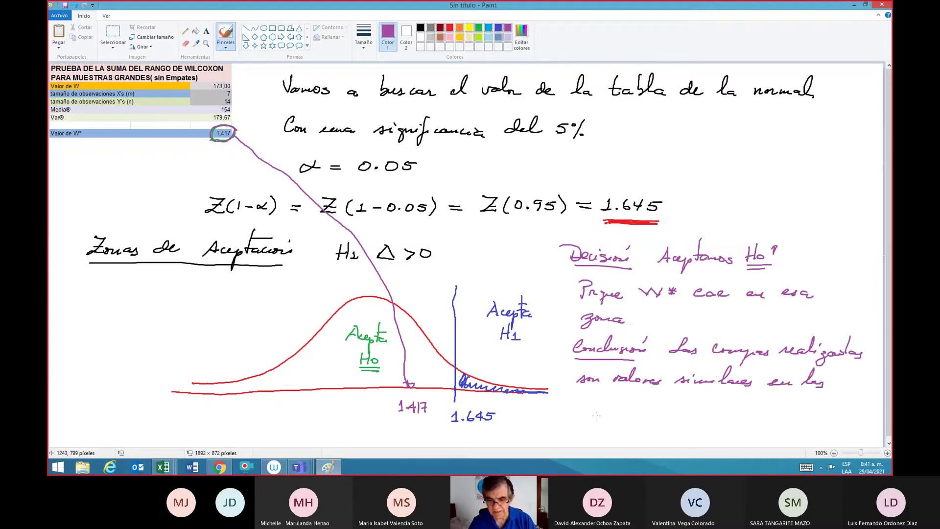
drag(575, 402, 820, 415)
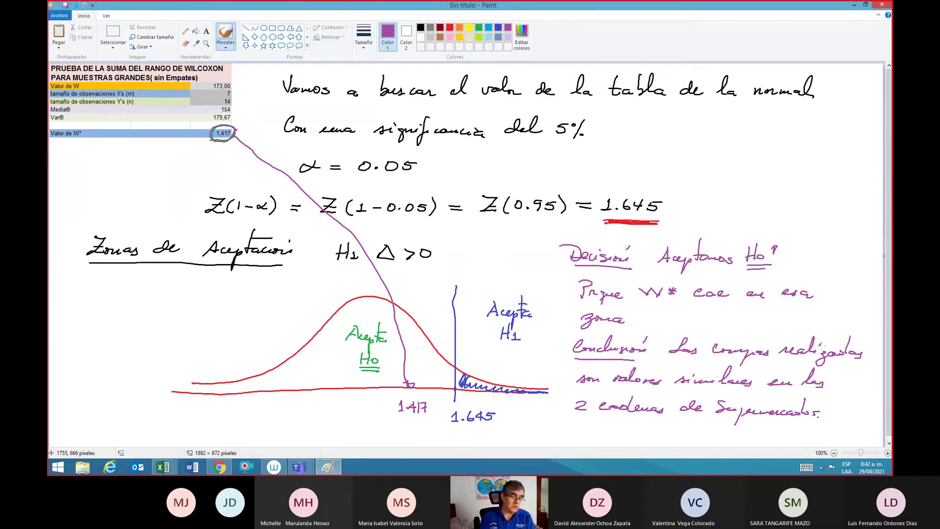
Step: Switch to the MERCADOS sheet in Excel and enter the label "moda" in G26, below the combined Todas column
click(177, 470)
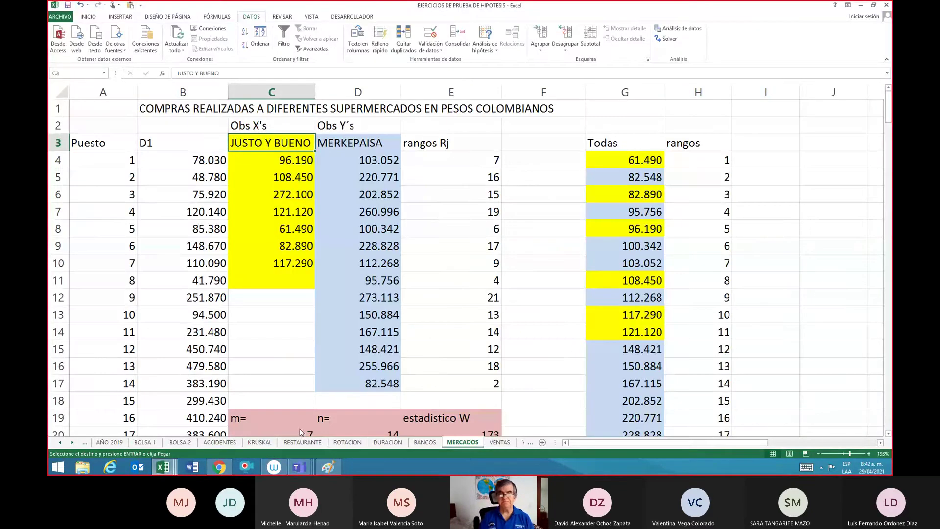
key(Up)
key(Right)
key(Right)
key(Right)
key(Right)
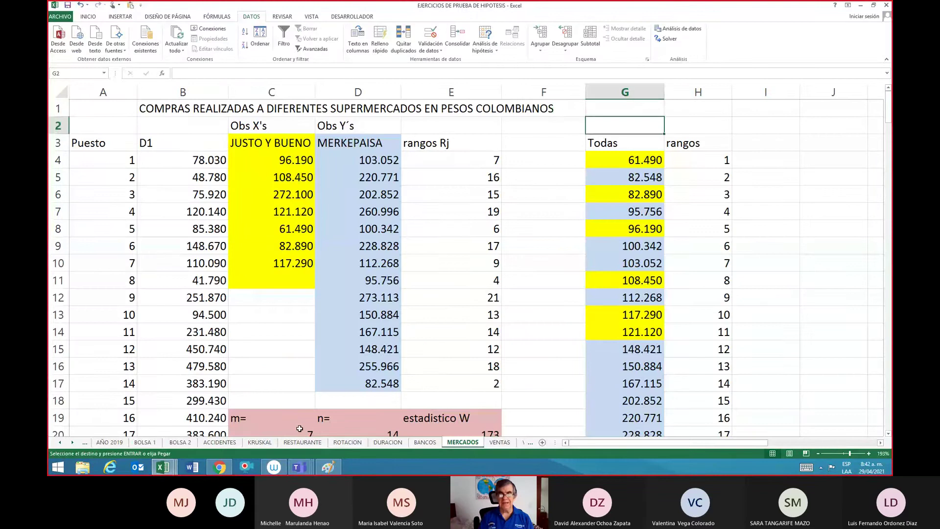
key(Down)
key(Down)
key(Down)
key(Down)
key(Down)
key(Down)
key(Down)
key(Down)
key(Down)
key(Down)
key(Down)
key(Down)
key(Down)
key(Down)
key(Down)
key(Down)
key(Down)
key(Down)
key(Down)
key(Down)
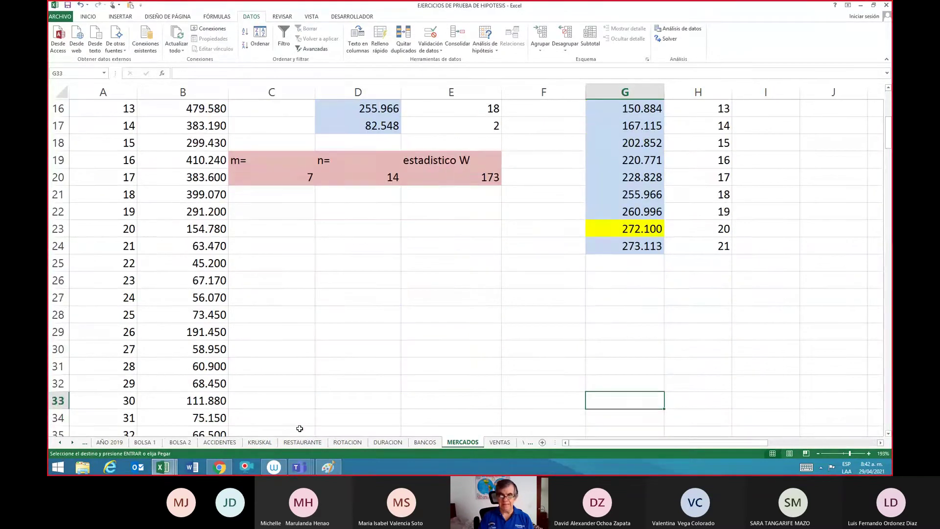
key(Up)
key(Up)
key(Up)
key(Up)
key(Up)
key(Up)
key(Up)
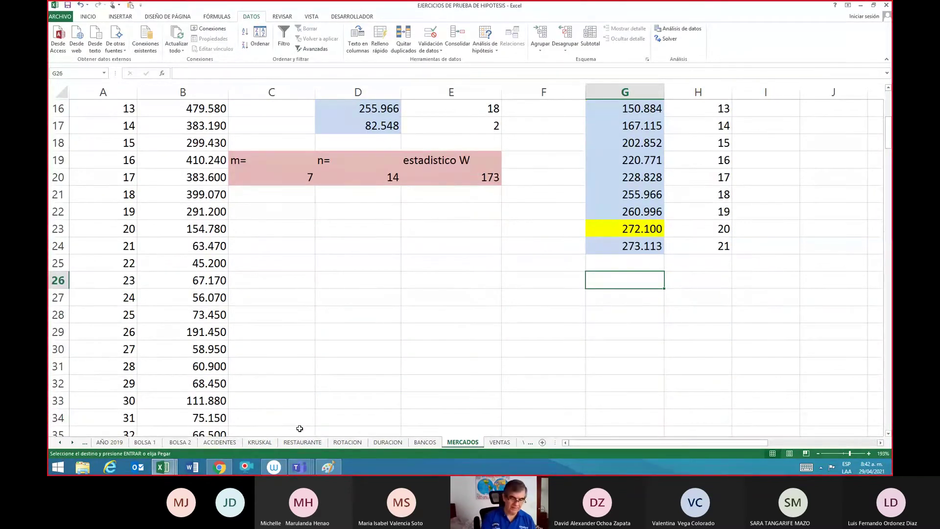
text(moda)
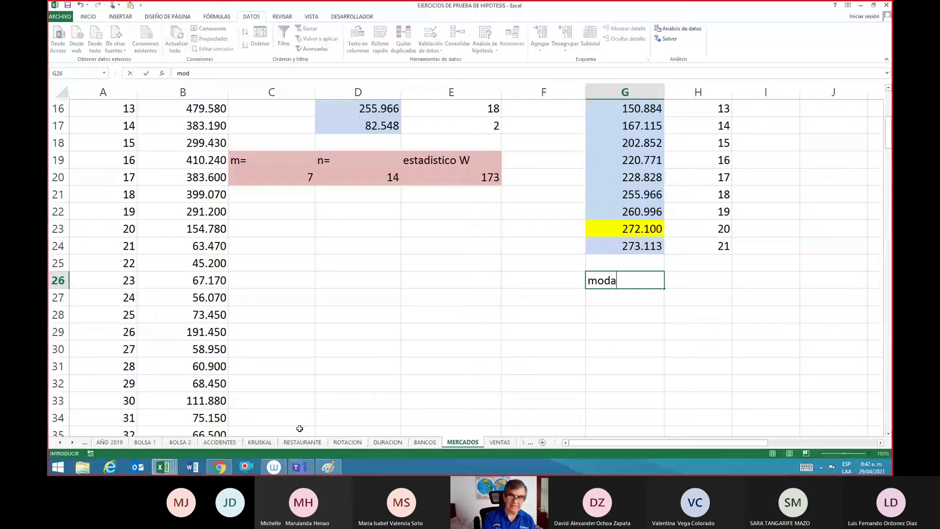
key(Return)
Step: Enter =moda(G4:G24) in G27 to calculate the mode of all combined purchases
text(=)
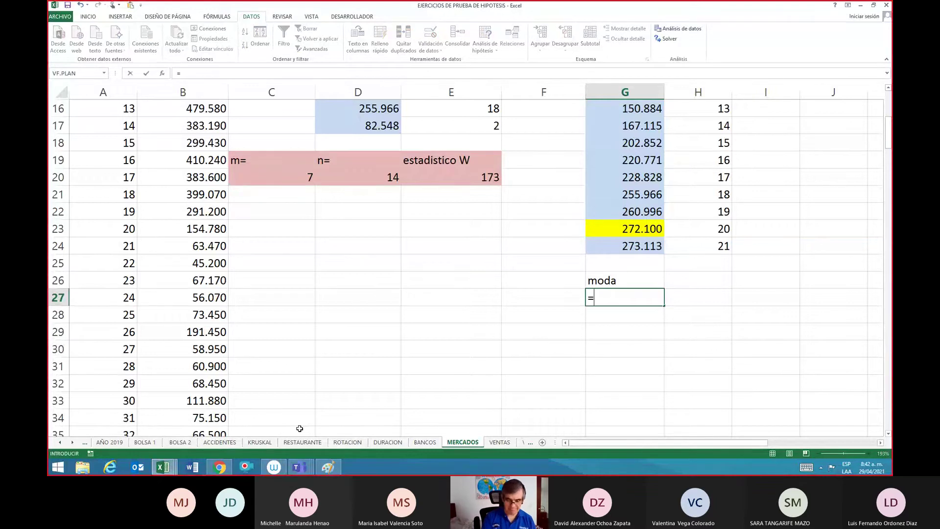
text(mod)
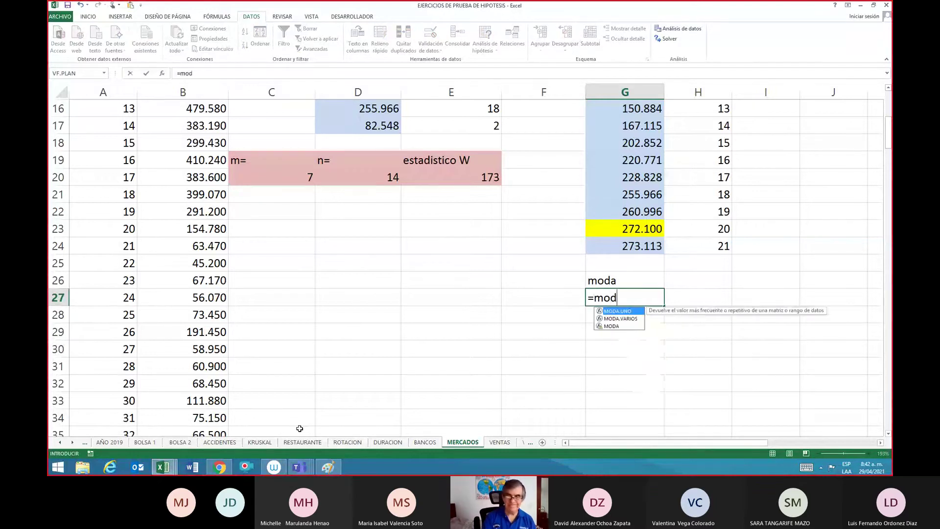
text(a()
key(Up)
key(Up)
key(Up)
key(Up)
key(Up)
key(Up)
key(Up)
key(Up)
key(Up)
key(Up)
key(Up)
key(Up)
key(Up)
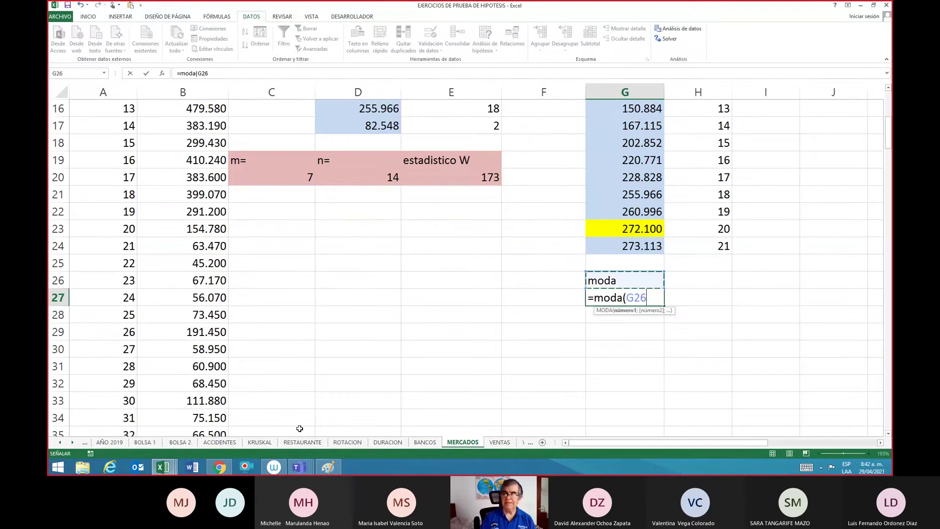
key(Up)
key(Up)
key(Up)
key(Up)
key(Up)
key(Up)
key(Up)
key(Up)
key(Up)
key(Up)
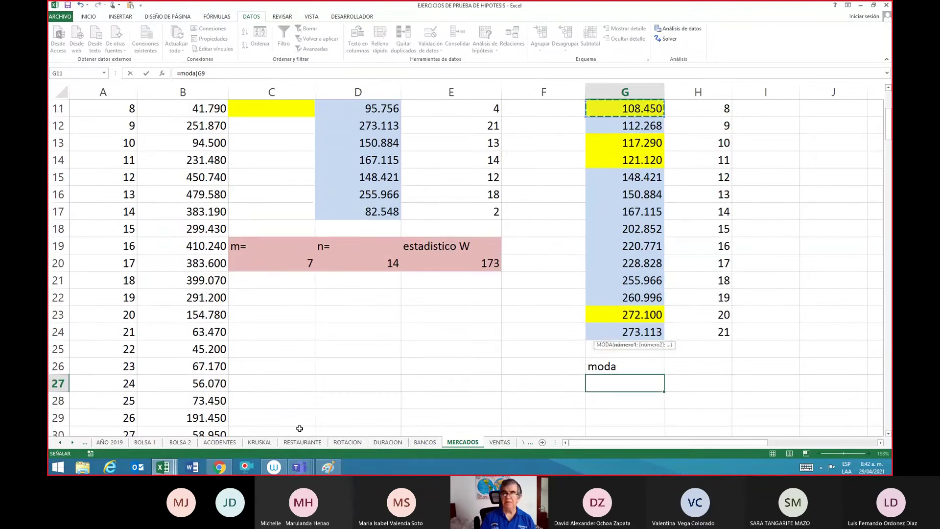
key(shift+Down)
key(shift+Down)
key(shift+Down)
key(shift+Down)
key(shift+Down)
key(shift+Down)
key(shift+Down)
key(shift+Down)
key(shift+Down)
key(shift+Down)
key(shift+Down)
key(shift+Down)
key(shift+Down)
key(shift+Down)
key(shift+Down)
key(shift+Down)
key(shift+Down)
key(shift+Down)
key(shift+Down)
key(shift+Down)
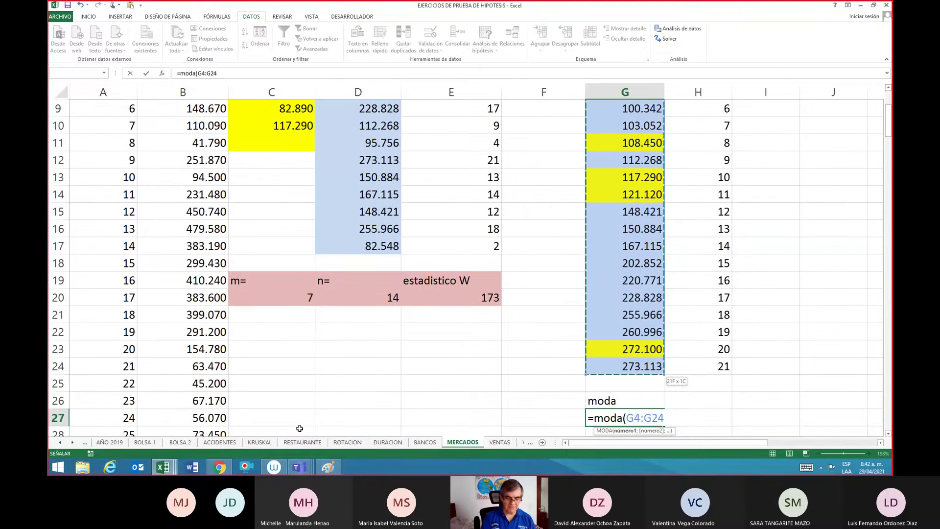
text())
key(Return)
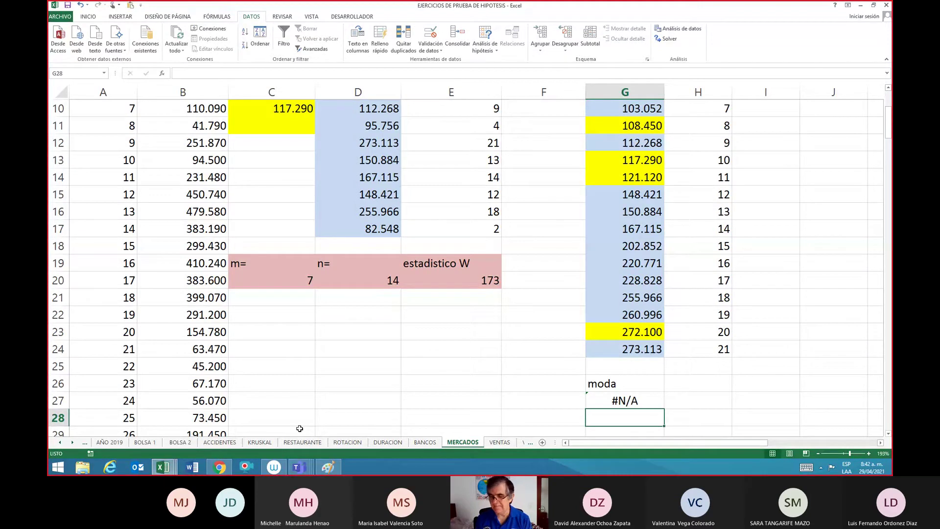
Step: Delete the moda label and its formula from G26:G27
key(Up)
key(Up)
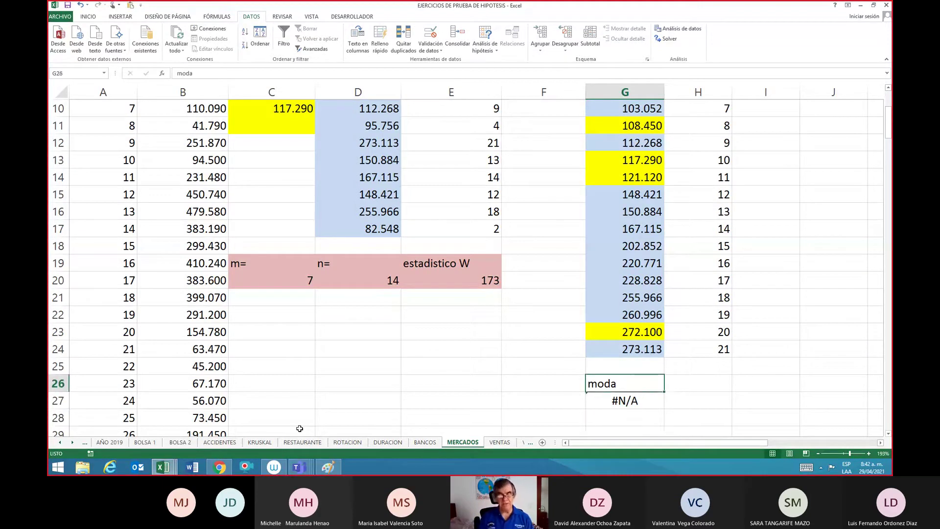
key(shift+Down)
key(Delete)
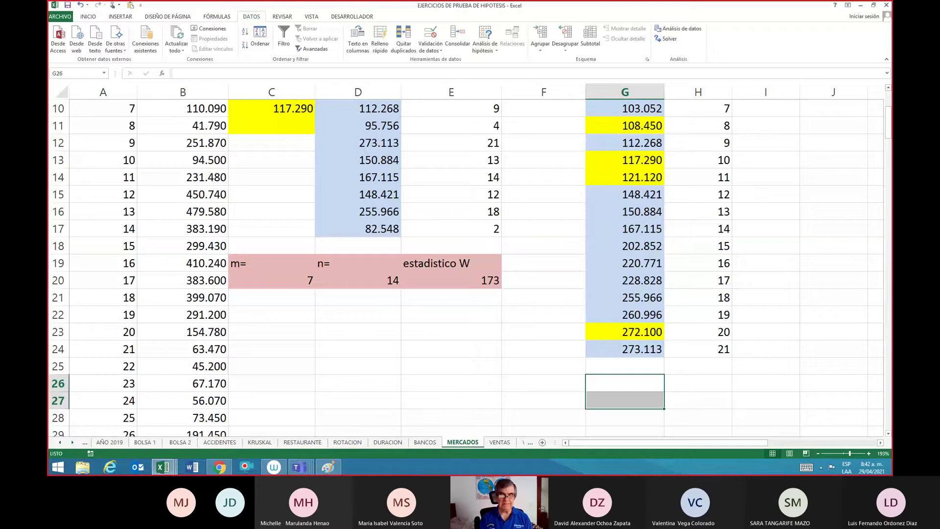
Step: Open the DURACION sheet and go to the start of the problem statement in A3
click(388, 442)
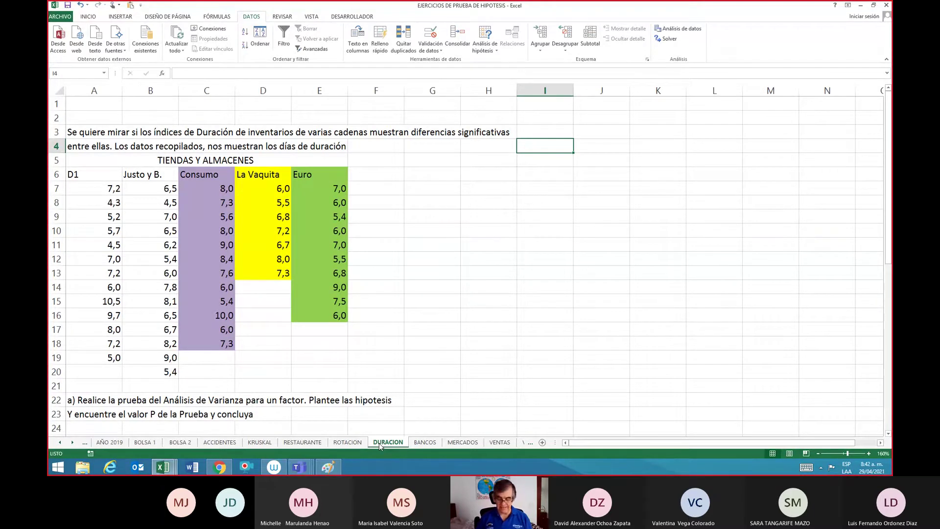
key(Left)
key(Left)
key(Left)
key(Left)
key(Left)
key(Left)
key(Left)
key(Left)
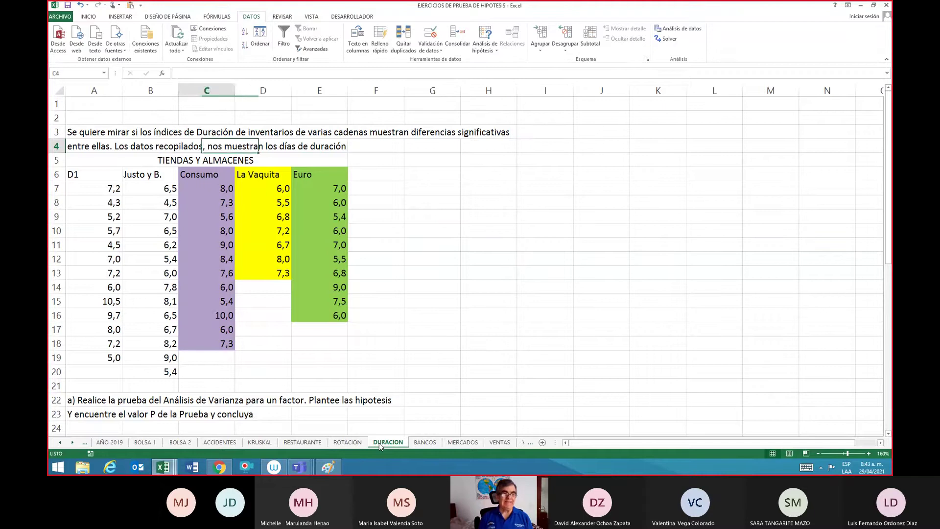
key(Up)
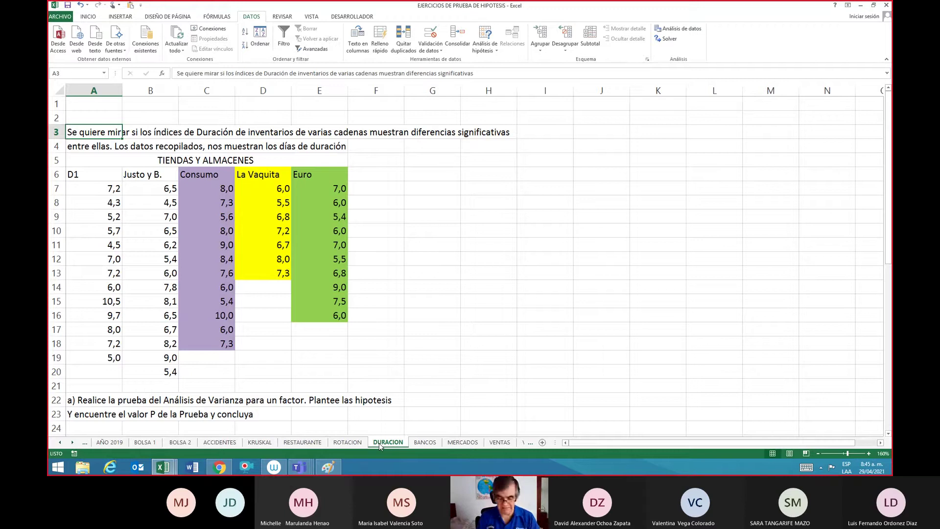
Step: Review the DURACION inventory data and read through exercises a to i listed below the table
key(Down)
key(Down)
key(Down)
key(Down)
key(Down)
key(Down)
key(Down)
key(Down)
key(Down)
key(Down)
key(Down)
key(Down)
key(Down)
key(Down)
key(Down)
key(Down)
key(Down)
key(Down)
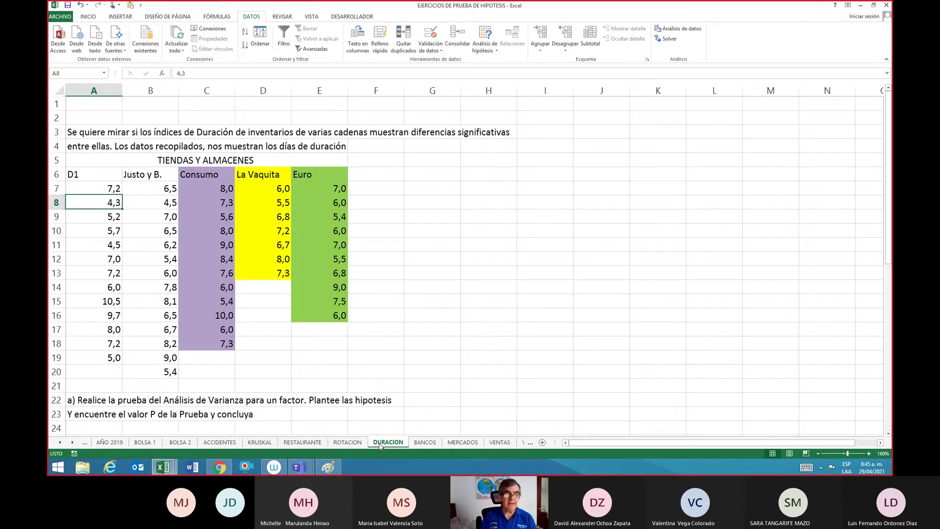
key(Down)
key(Down)
key(Down)
key(Down)
key(Down)
key(Down)
key(Down)
key(Down)
key(Down)
key(Down)
key(Down)
key(Down)
key(Down)
key(Down)
key(Down)
key(Down)
key(Down)
key(Down)
key(Down)
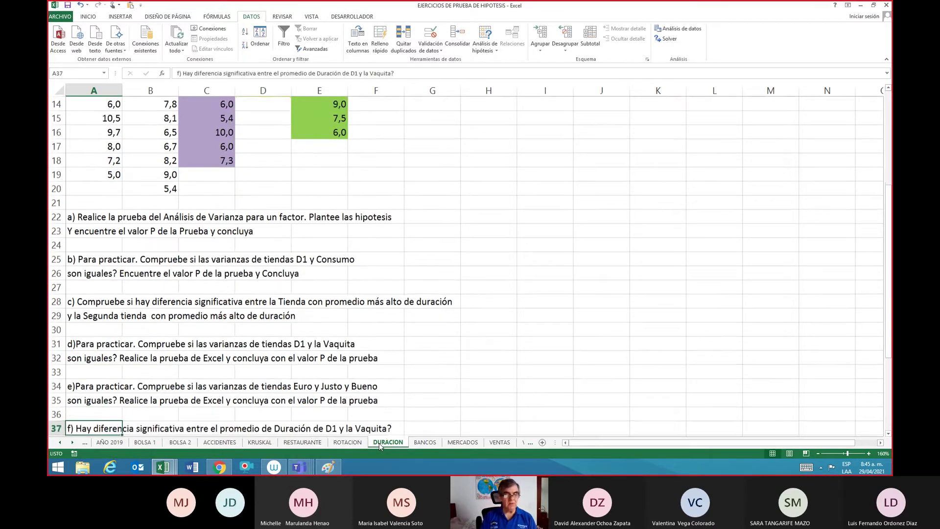
key(Down)
key(Down)
key(Down)
key(Down)
key(Down)
key(Down)
key(Down)
key(Down)
key(Down)
key(Down)
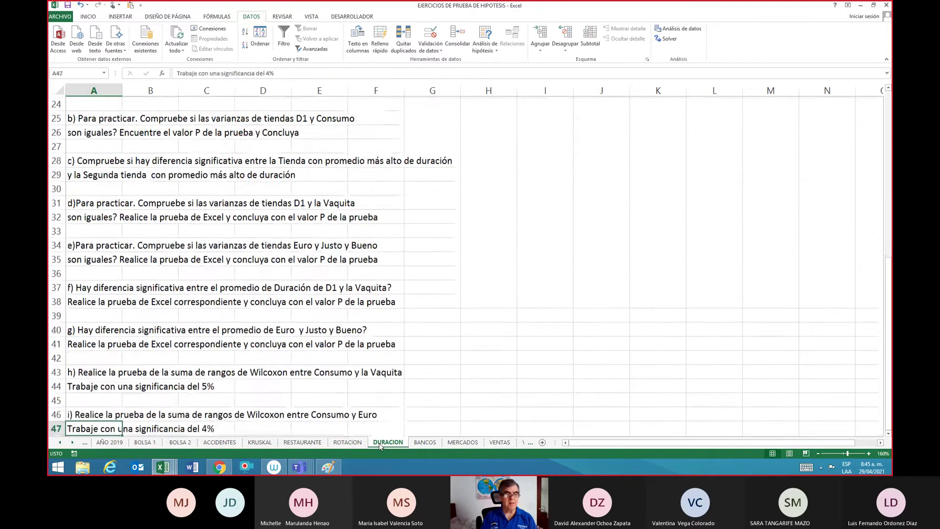
Step: Examine exercise h, the Wilcoxon rank-sum test between Consumo and la Vaquita, and its significance level in A43:A44
key(Down)
key(Up)
key(Up)
key(Up)
key(Up)
key(Up)
key(Up)
key(Up)
key(Up)
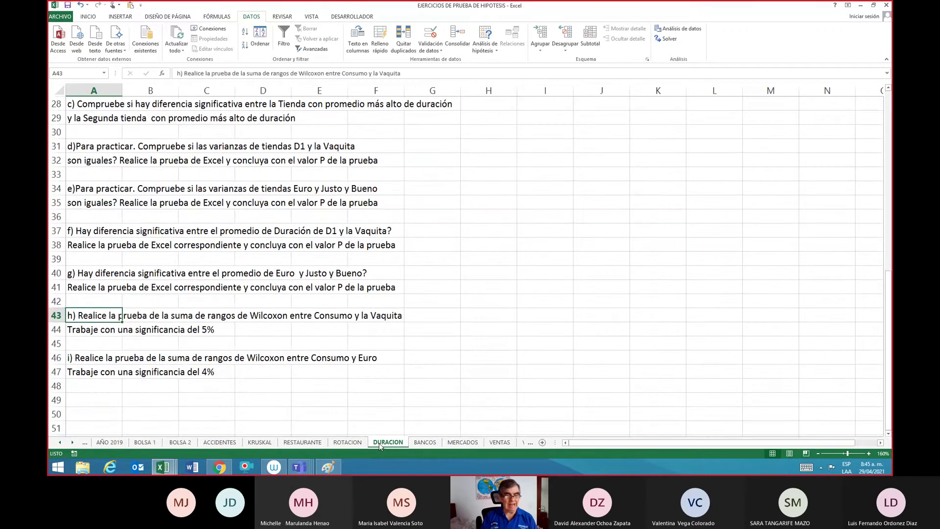
key(Right)
key(Right)
key(Right)
key(Right)
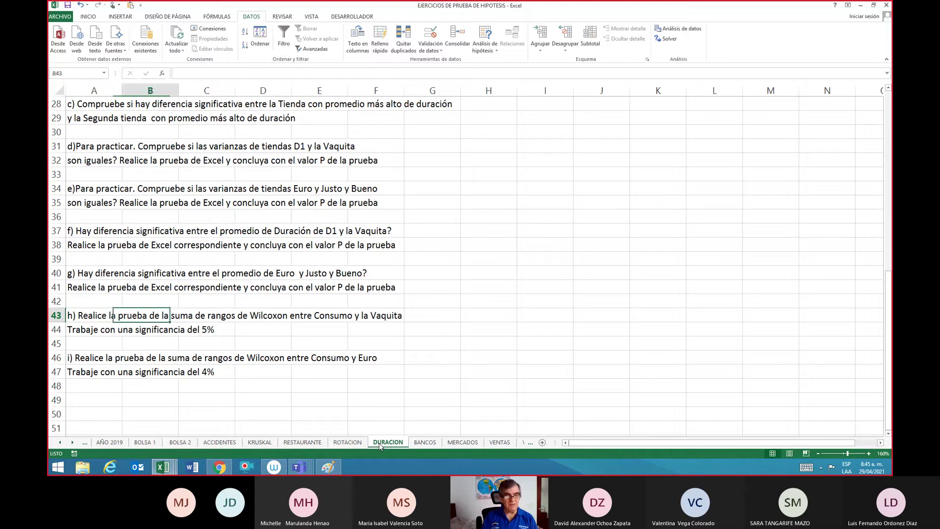
key(Left)
key(Left)
key(Left)
key(Left)
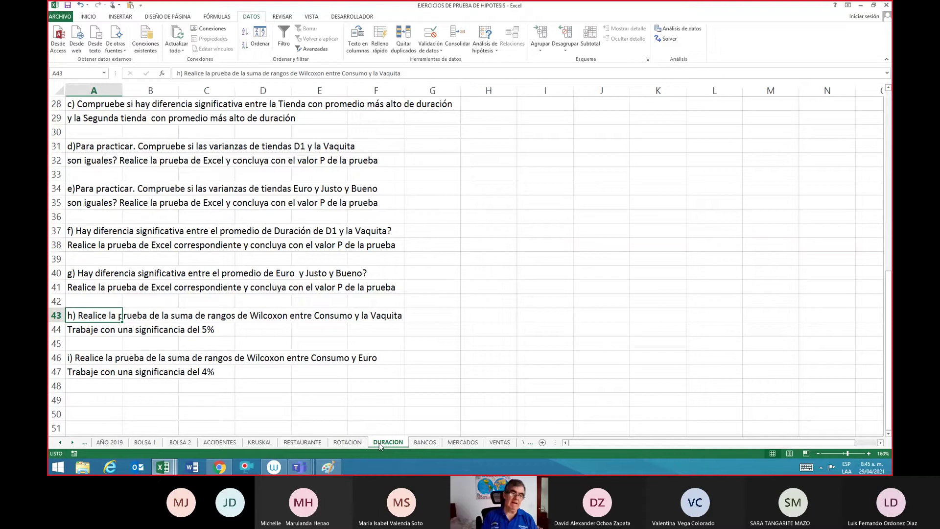
key(Down)
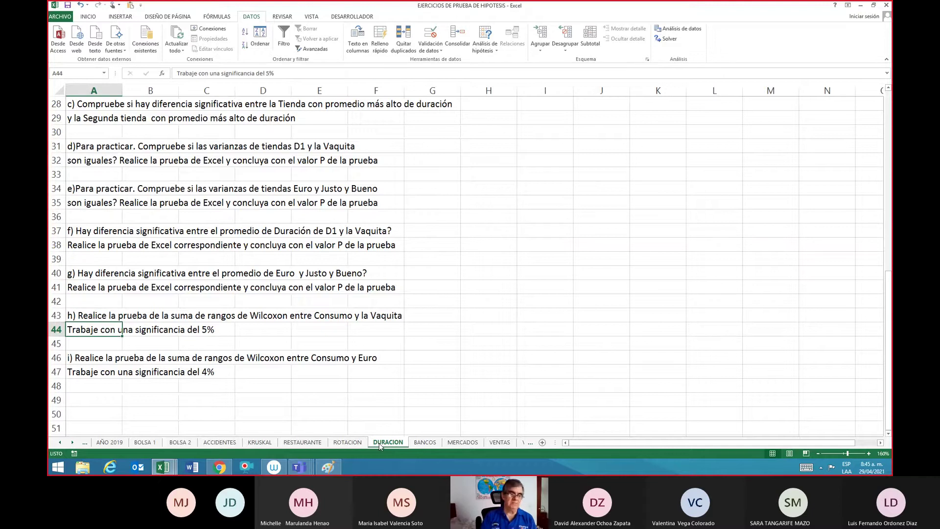
Step: Highlight the Consumo and La Vaquita data together in C6:D18 to examine the two samples
key(Up)
key(Up)
key(Up)
key(Up)
key(Up)
key(Up)
key(Up)
key(Up)
key(Up)
key(Up)
key(Up)
key(Up)
key(Up)
key(Up)
key(Up)
key(Up)
key(Up)
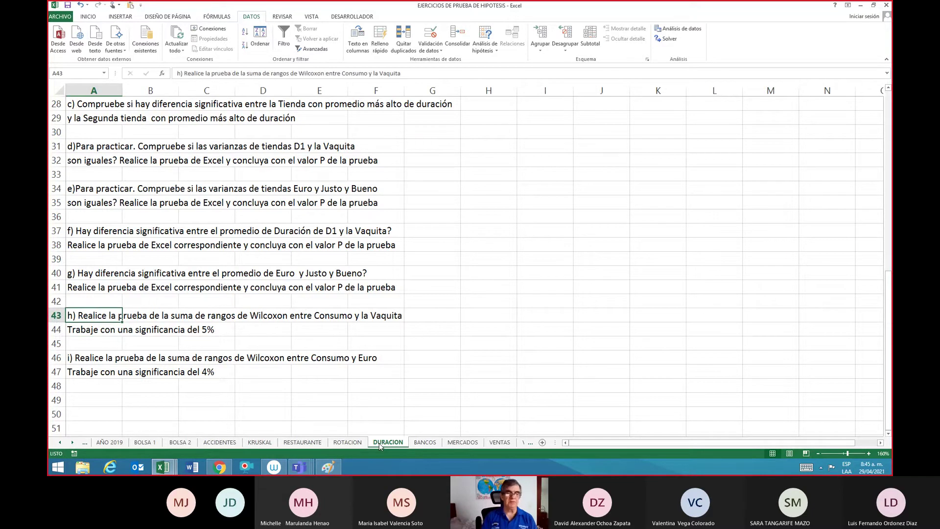
key(Up)
key(Up)
key(Up)
key(Up)
key(Up)
key(Up)
key(Up)
key(Up)
key(Up)
key(Up)
key(Up)
key(Up)
key(Up)
key(Up)
key(Up)
key(Up)
key(Up)
key(Up)
key(Up)
key(Up)
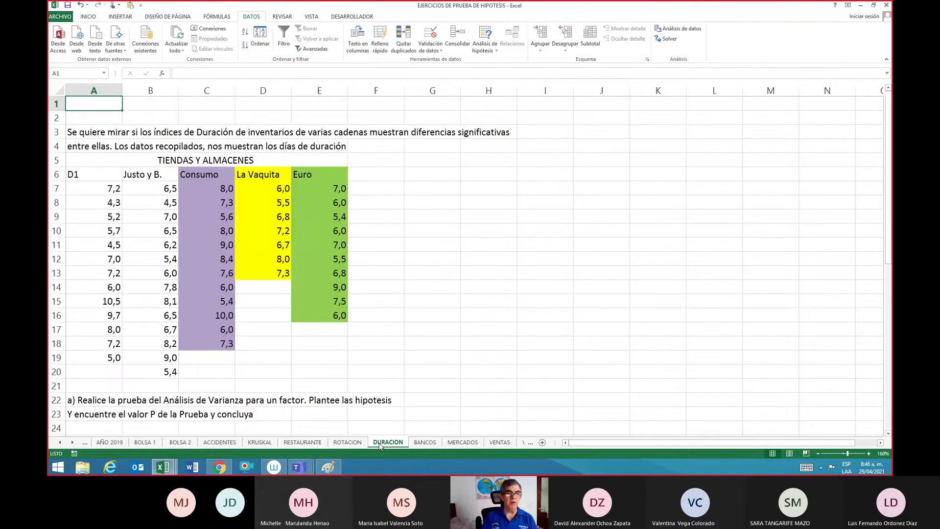
key(Right)
key(Down)
key(Down)
key(Down)
key(Down)
key(Down)
key(Right)
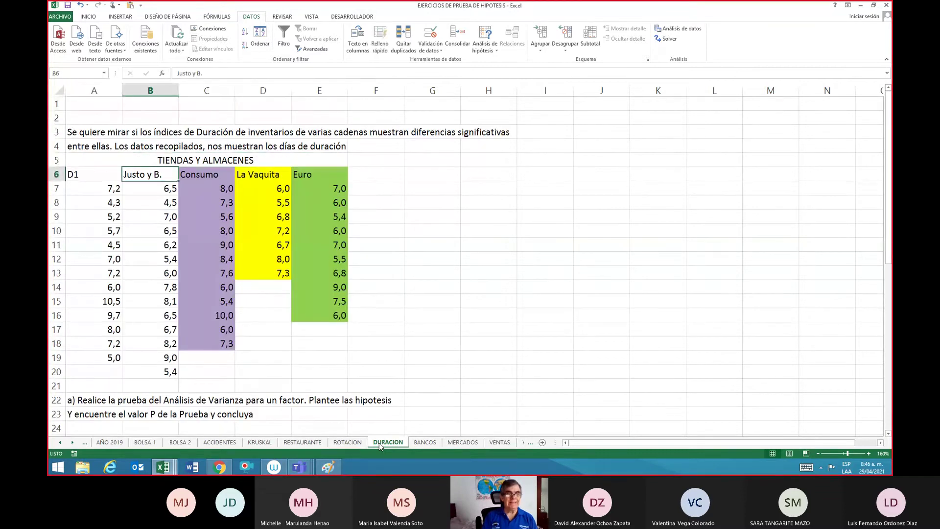
key(Right)
key(shift+Right)
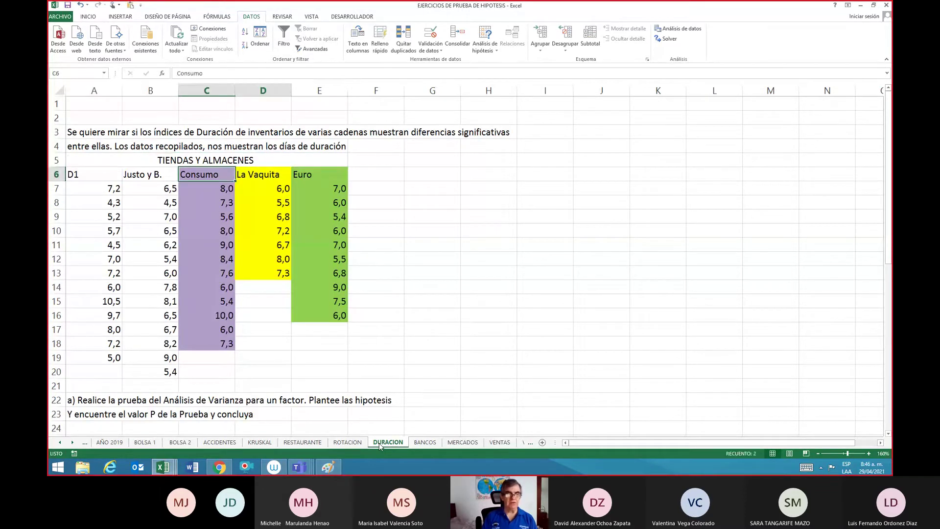
key(shift+Down)
key(shift+Down)
key(shift+Down)
key(shift+Down)
key(shift+Down)
key(shift+Down)
key(shift+Down)
key(shift+Down)
key(shift+Down)
key(shift+Down)
key(shift+Down)
key(shift+Down)
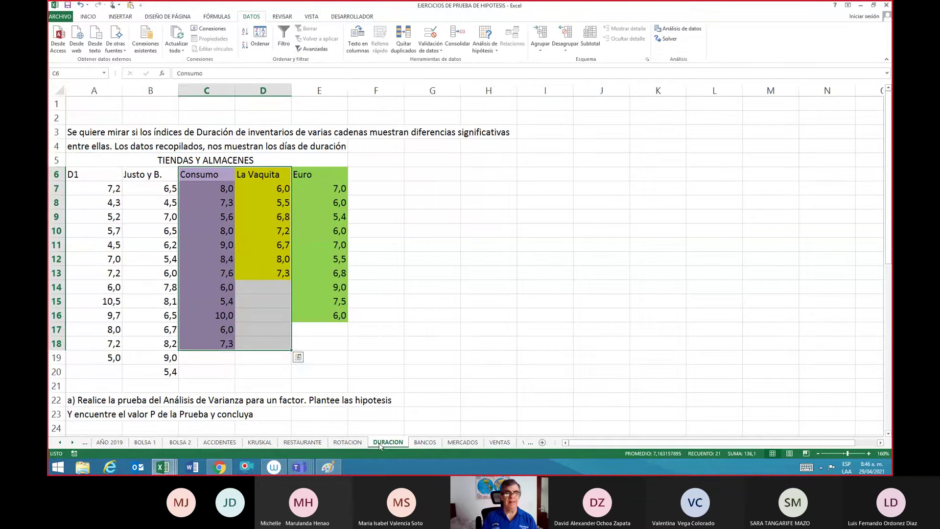
key(Down)
key(Down)
key(Down)
key(Down)
key(Down)
key(Down)
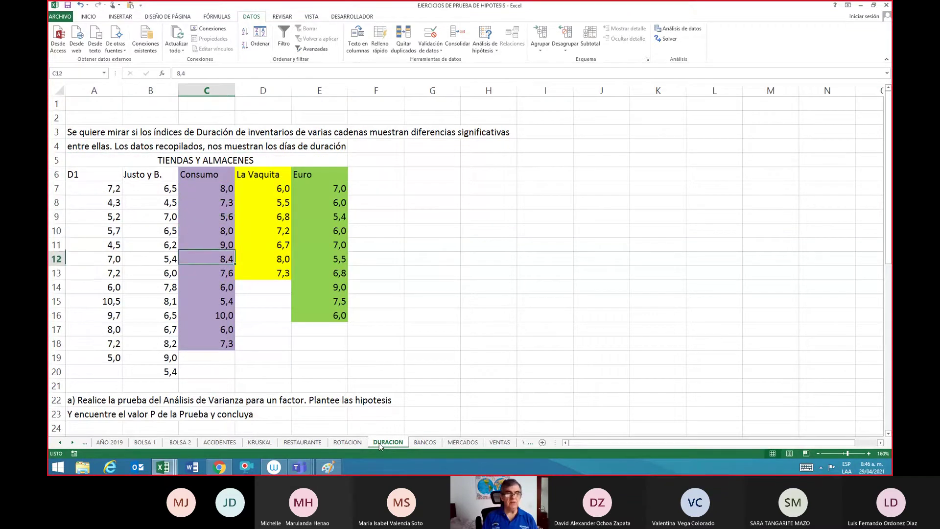
Step: Copy the Consumo and La Vaquita columns with their headers from C6:D18 to the empty area starting at H6
key(Up)
key(Up)
key(Up)
key(Up)
key(Up)
key(Up)
key(shift+Down)
key(shift+Down)
key(shift+Down)
key(shift+Down)
key(shift+Down)
key(shift+Down)
key(shift+Down)
key(shift+Down)
key(shift+Down)
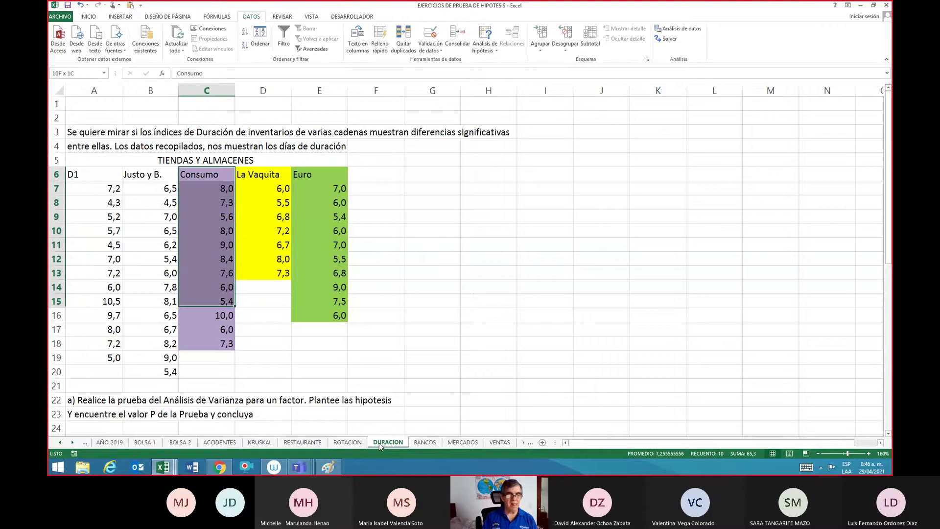
key(shift+Down)
key(shift+Down)
key(shift+Down)
key(shift+Right)
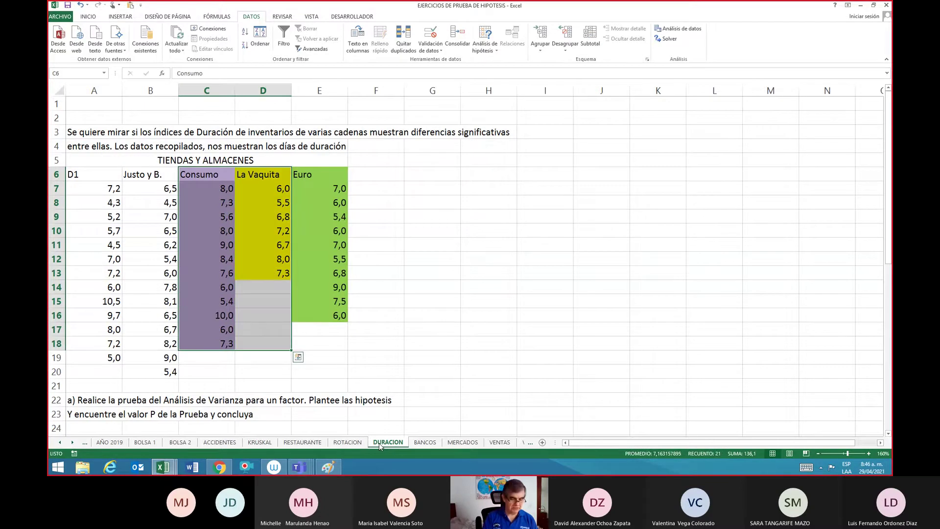
key(ctrl+c)
key(Right)
key(Right)
key(Right)
key(Right)
key(Right)
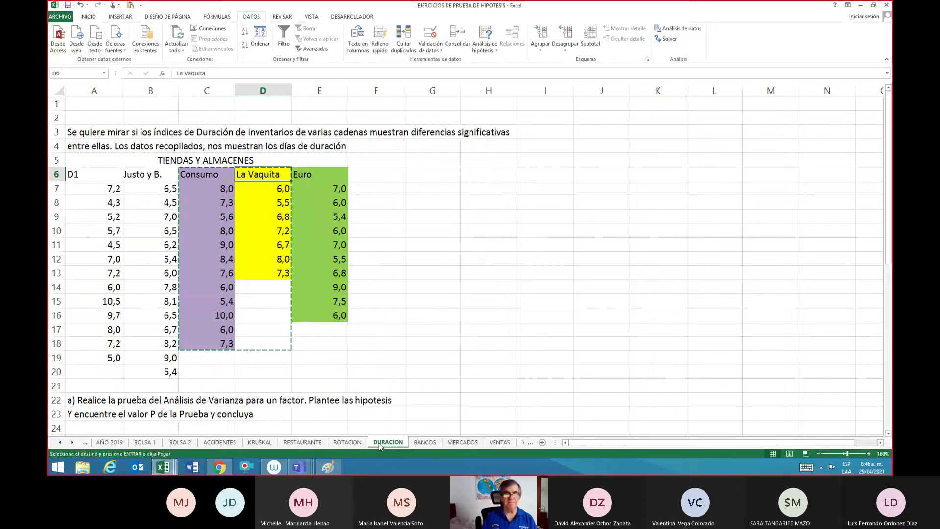
key(Return)
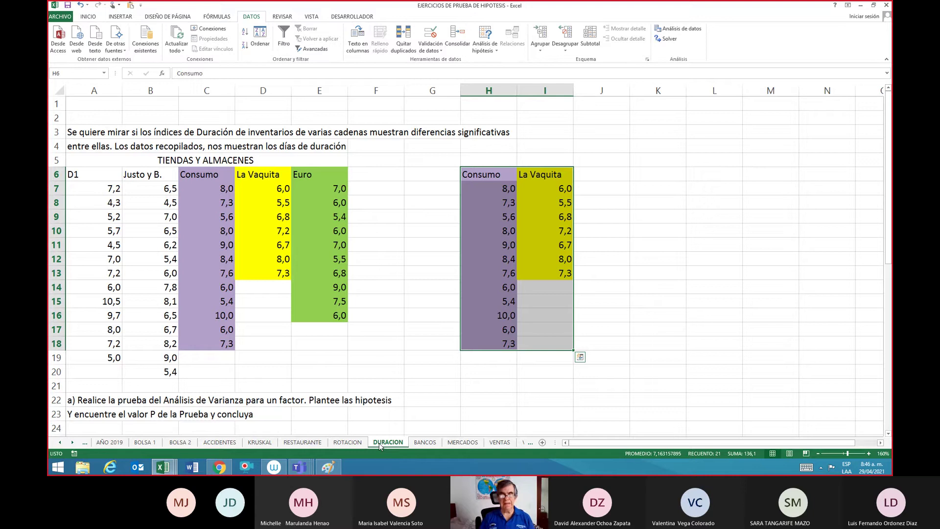
Step: Enter the label "m=" in cell H20, below the copied Consumo data
key(Down)
key(Down)
key(Down)
key(Down)
key(Down)
key(Down)
key(Down)
key(Down)
key(Down)
key(Down)
key(Down)
key(Down)
key(Down)
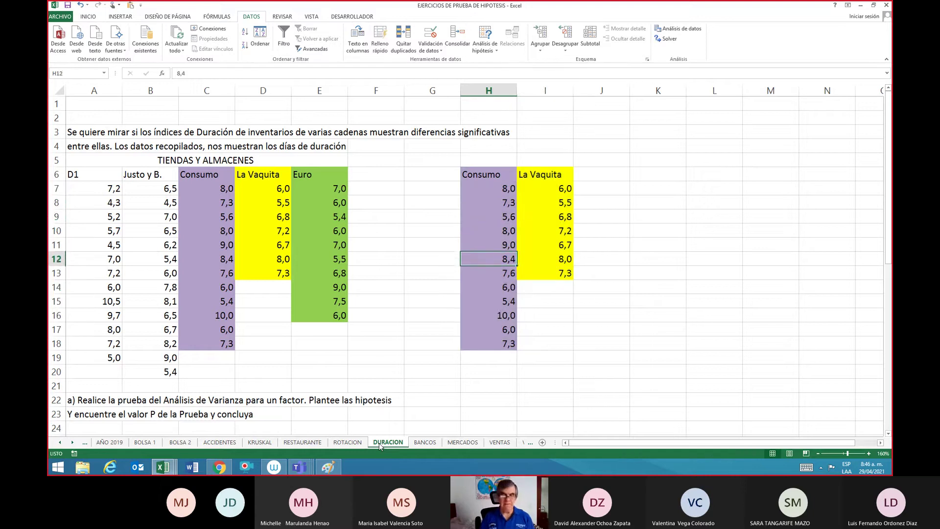
key(Down)
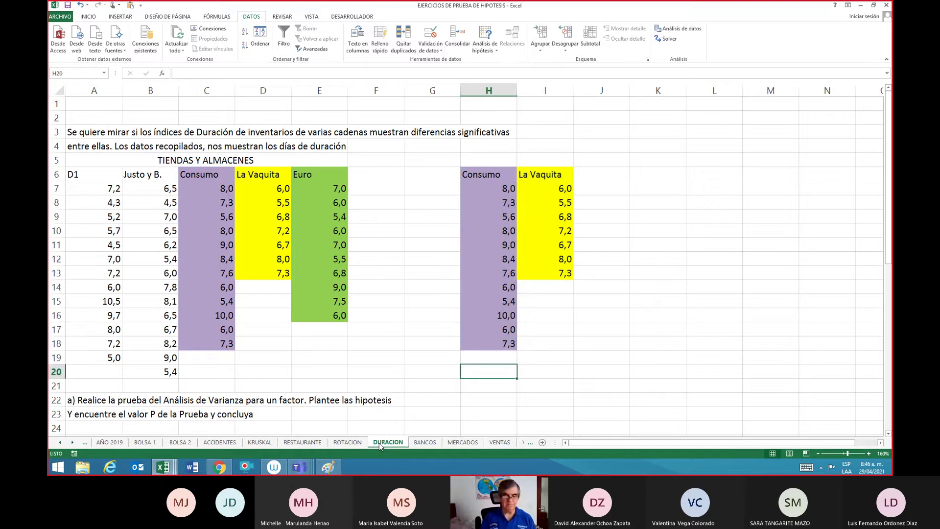
text(m)
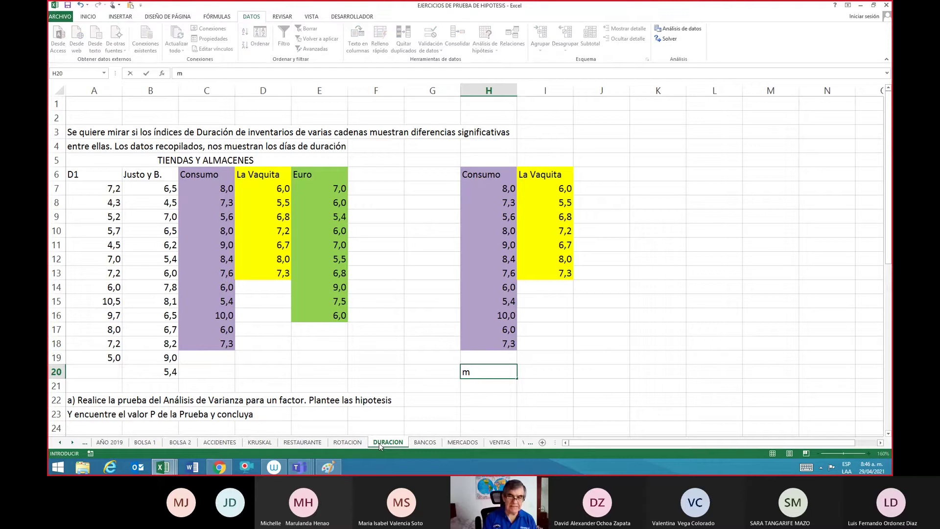
text(=)
key(Return)
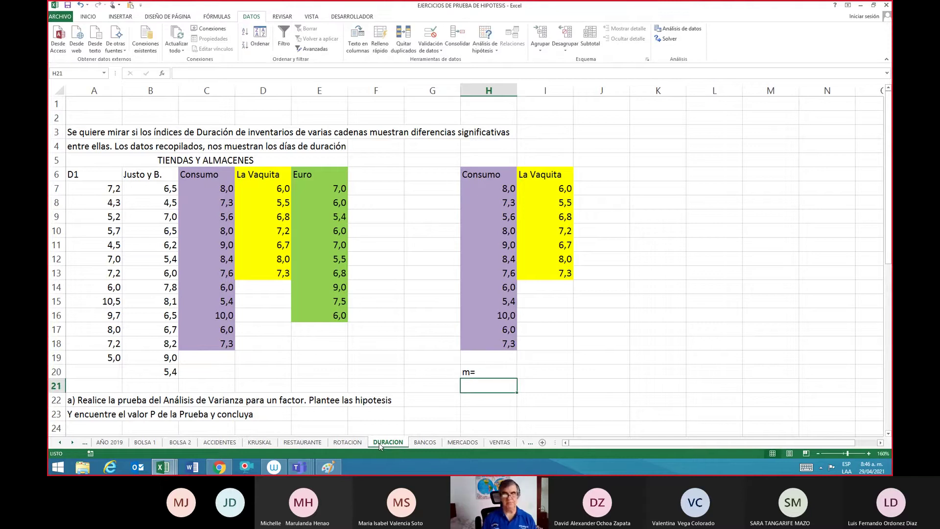
Step: Enter the heading "Obs X's" in cell H5, above the copied Consumo column
key(Up)
key(Up)
key(Up)
key(Up)
key(Up)
key(Up)
key(Up)
key(Up)
key(Up)
key(Up)
key(Up)
key(Up)
key(Up)
key(Up)
key(Up)
key(Up)
key(Up)
key(Up)
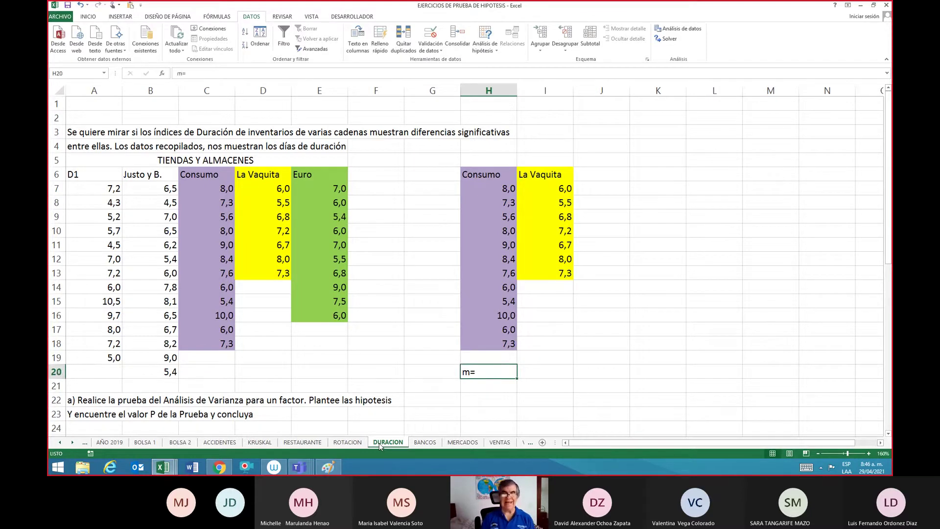
key(Down)
key(Down)
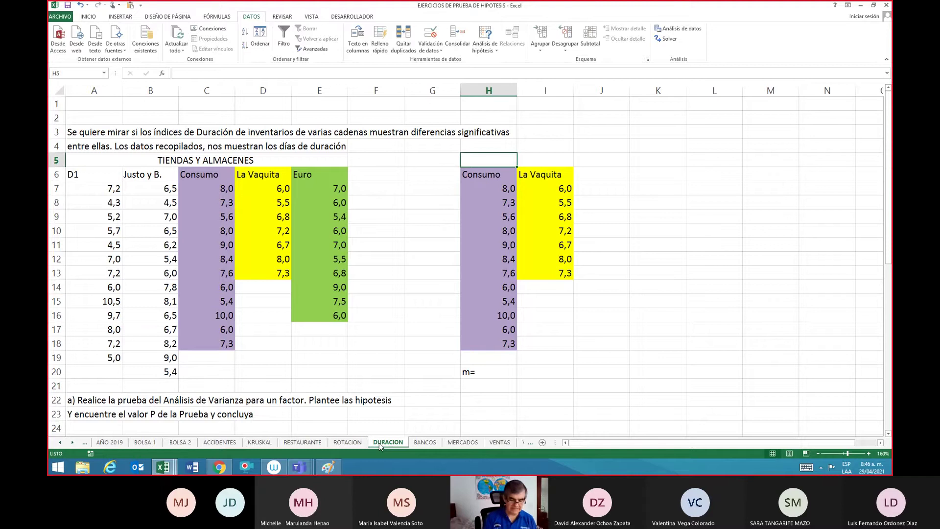
text(Obs)
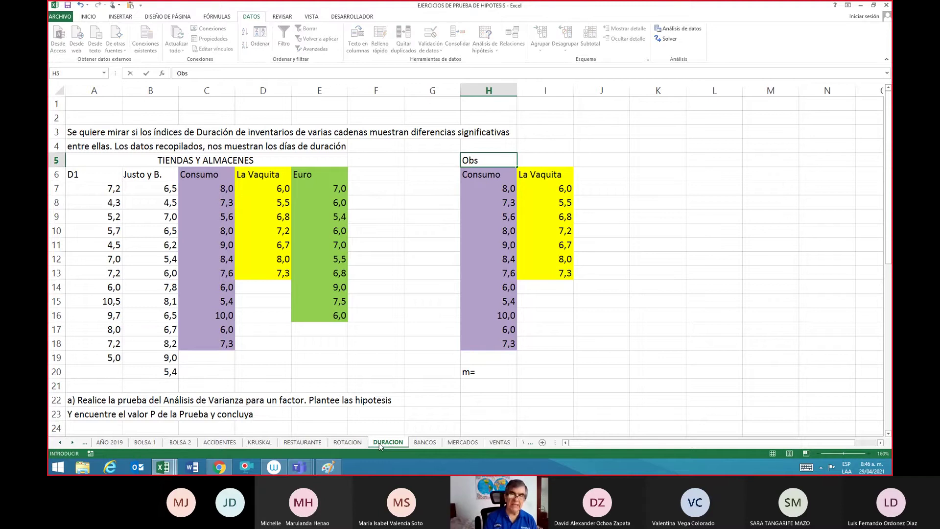
text( X's)
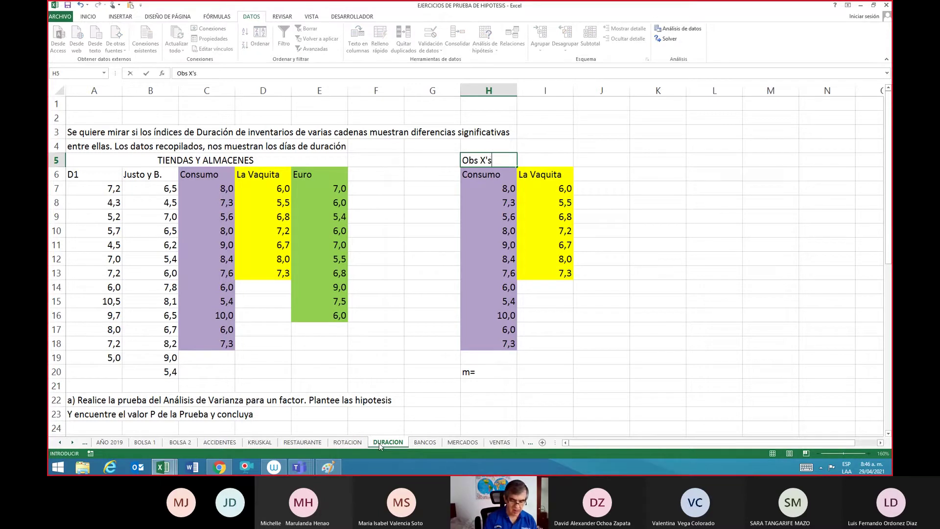
key(Return)
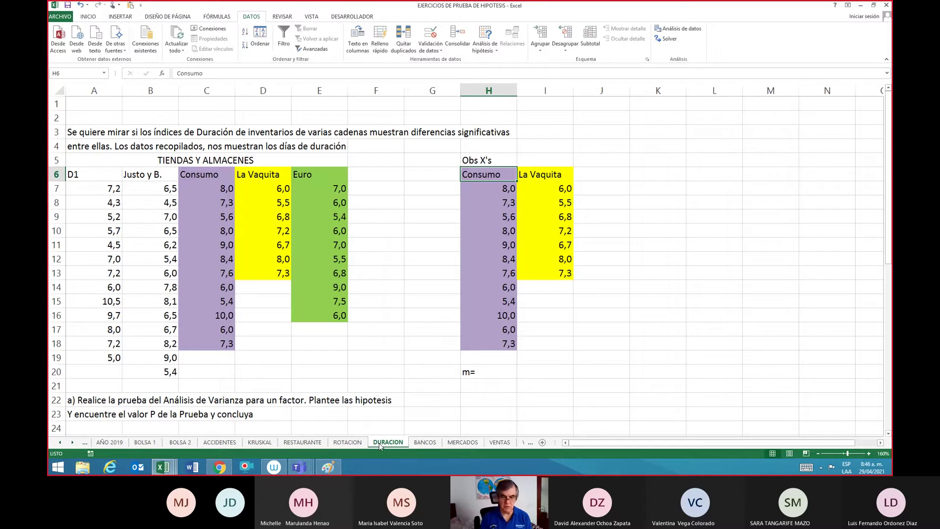
Step: Count the Consumo observations in cell H21 with the formula =contar(H7:H18)
key(Down)
key(Down)
key(Down)
key(Down)
key(Down)
key(Down)
key(Down)
key(Down)
key(Down)
key(Down)
key(Down)
key(Down)
key(Down)
key(Down)
key(Down)
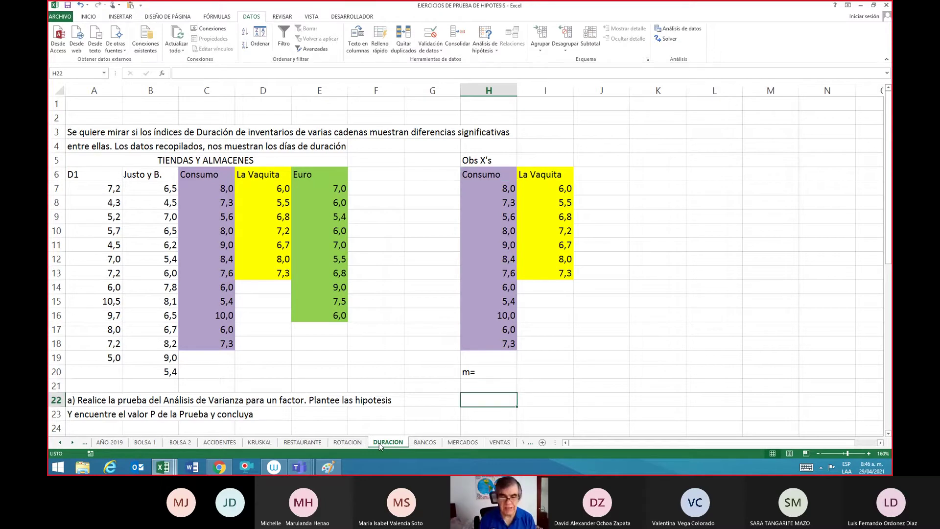
text(=)
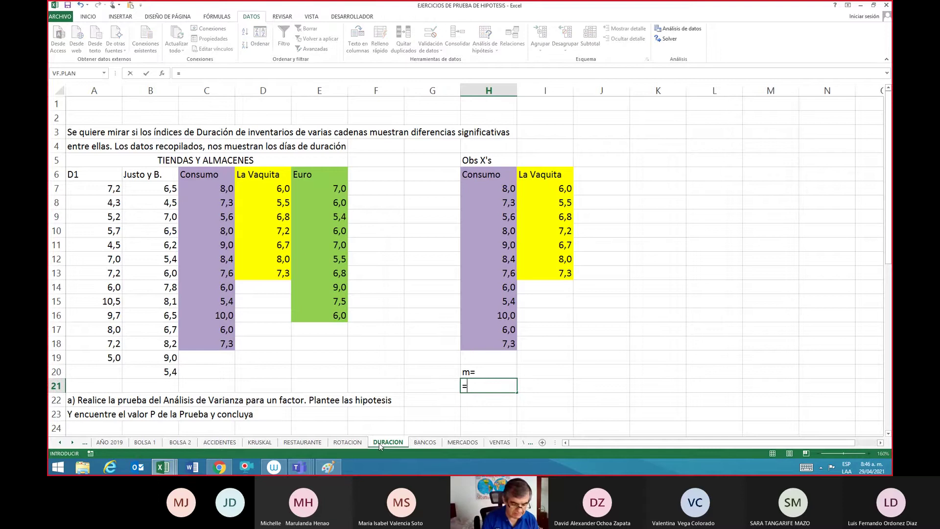
text(contar)
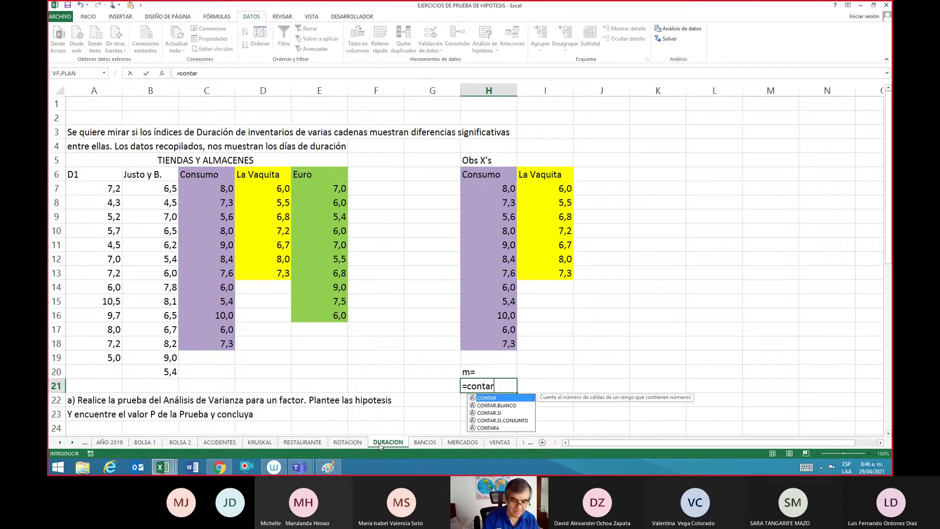
text(()
key(Up)
key(Up)
key(Up)
key(Up)
key(Up)
key(Up)
key(Up)
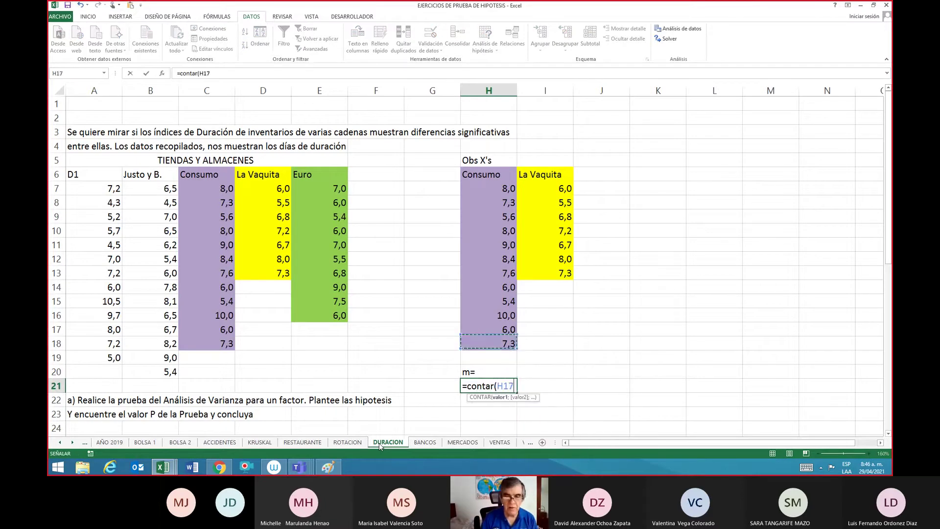
key(Up)
key(Up)
key(Up)
key(Up)
key(Up)
key(Up)
key(Up)
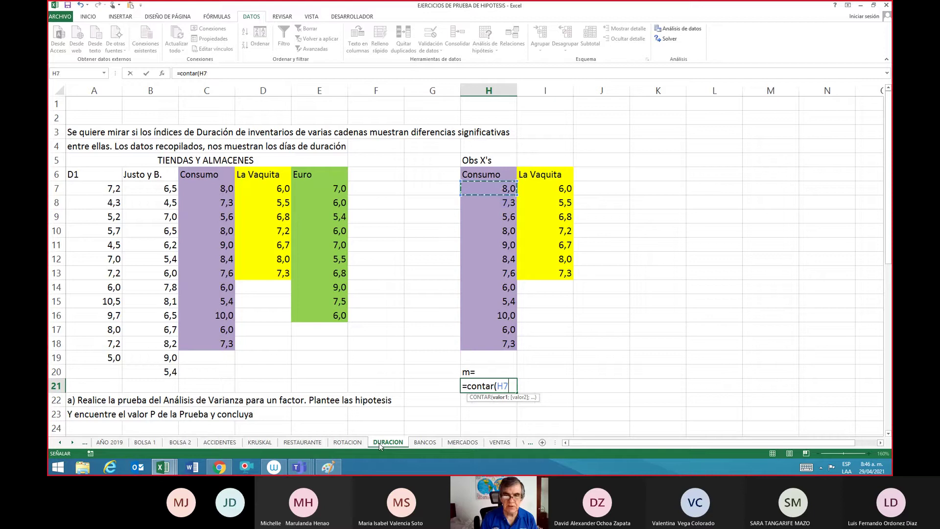
key(shift+Down)
key(shift+Down)
key(shift+Down)
key(shift+Down)
key(shift+Down)
key(shift+Down)
key(shift+Down)
key(shift+Down)
key(shift+Down)
key(shift+Down)
key(shift+Down)
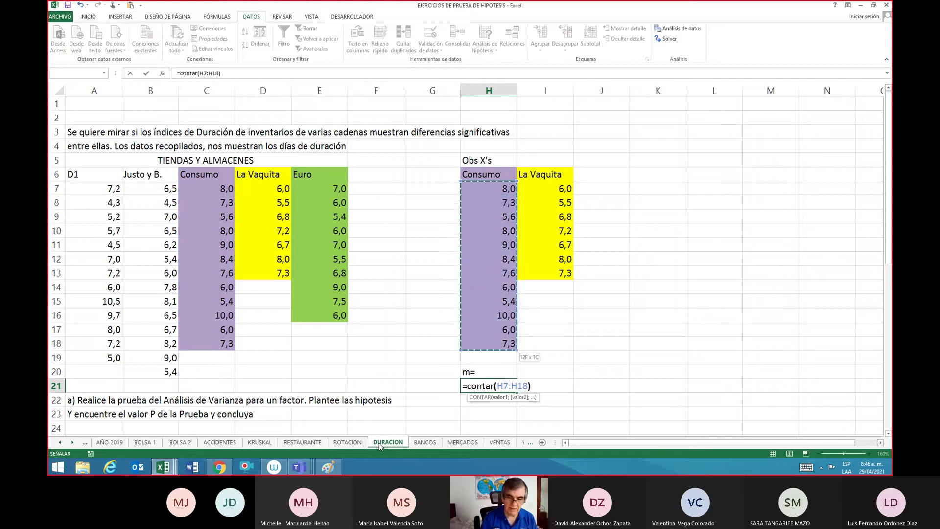
key(Return)
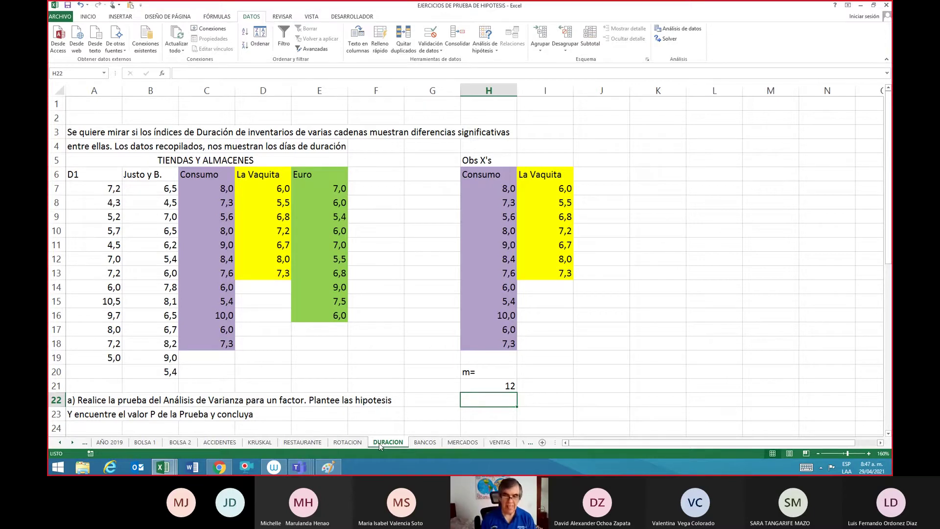
Step: Enter the label "n=" in cell I20, beside the m= label
key(Up)
key(Up)
key(Right)
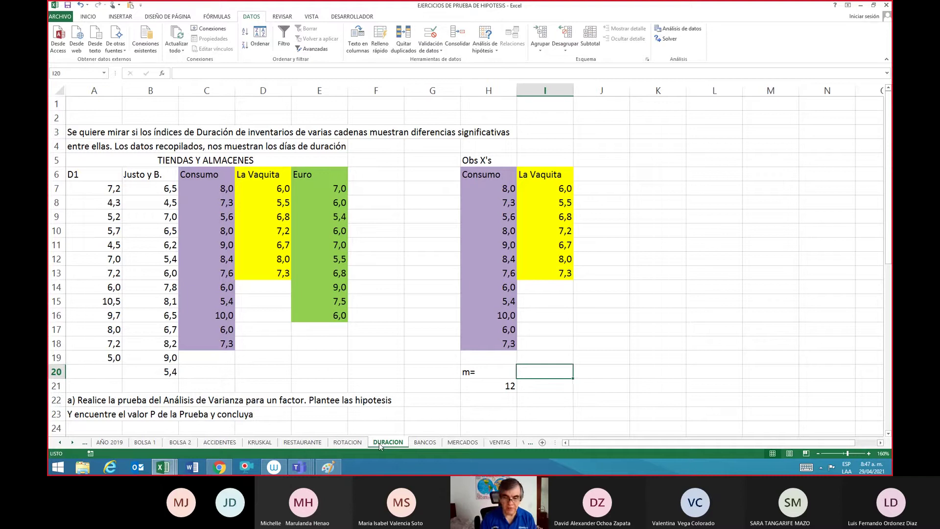
text(n=)
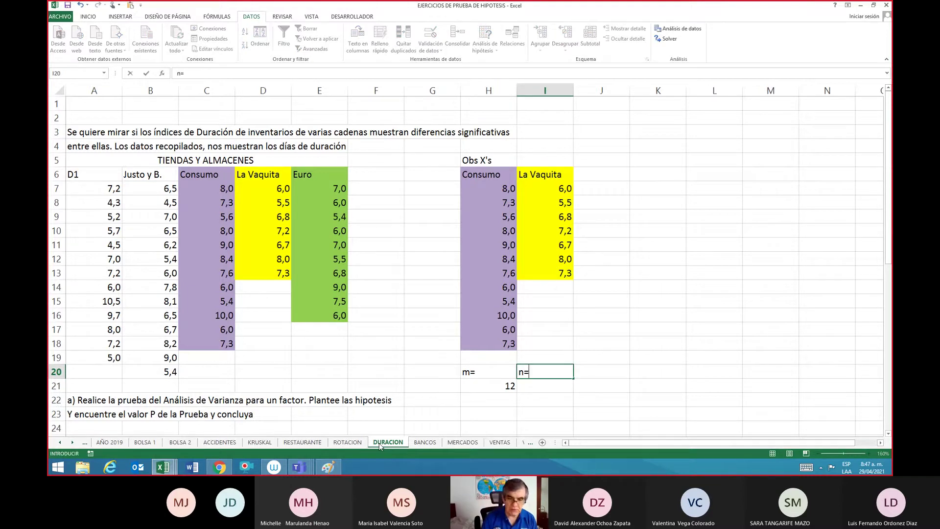
key(Return)
Step: Count the La Vaquita observations in cell I21 with the formula =contar(I7:I13)
text(=)
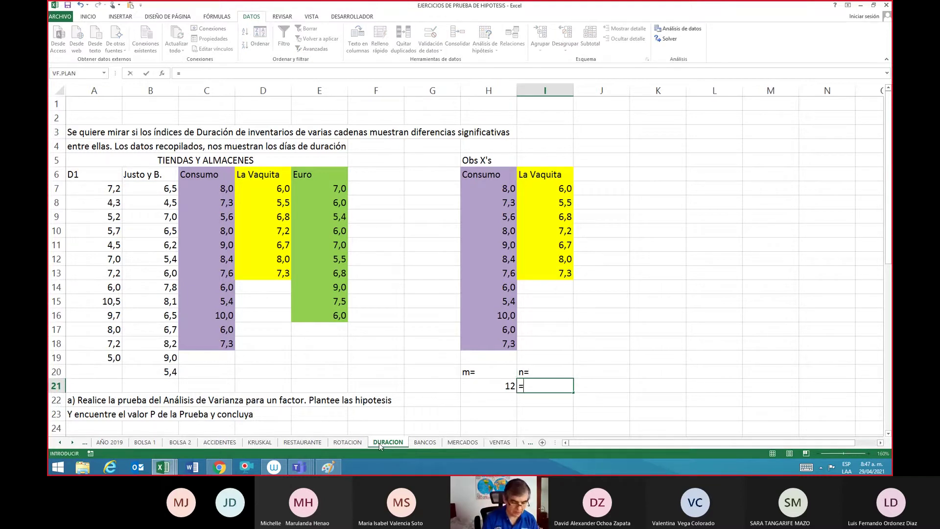
text(conta)
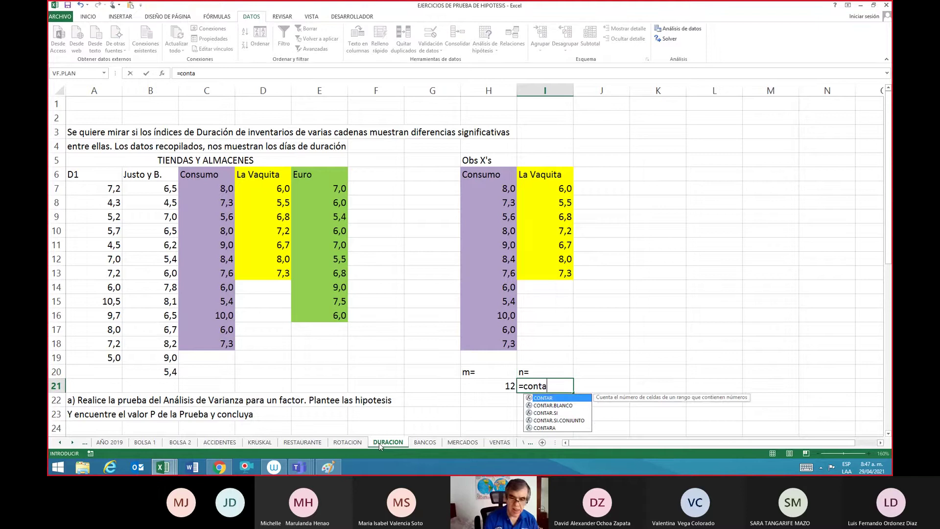
text(r()
key(Up)
key(Up)
key(Up)
key(Up)
key(Up)
key(Up)
key(Up)
key(Up)
key(Up)
key(Up)
key(Up)
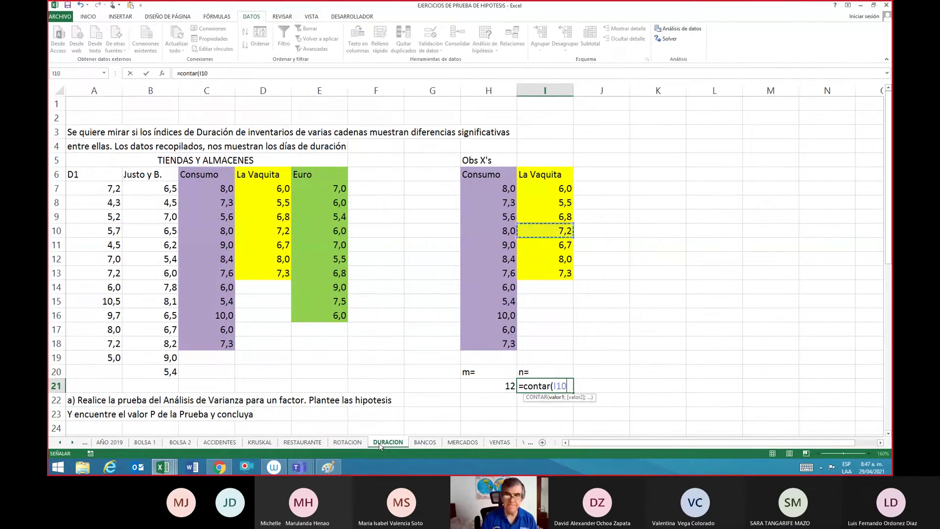
key(Up)
key(Up)
key(Up)
key(shift+Down)
key(shift+Down)
key(shift+Down)
key(shift+Down)
key(shift+Down)
key(shift+Down)
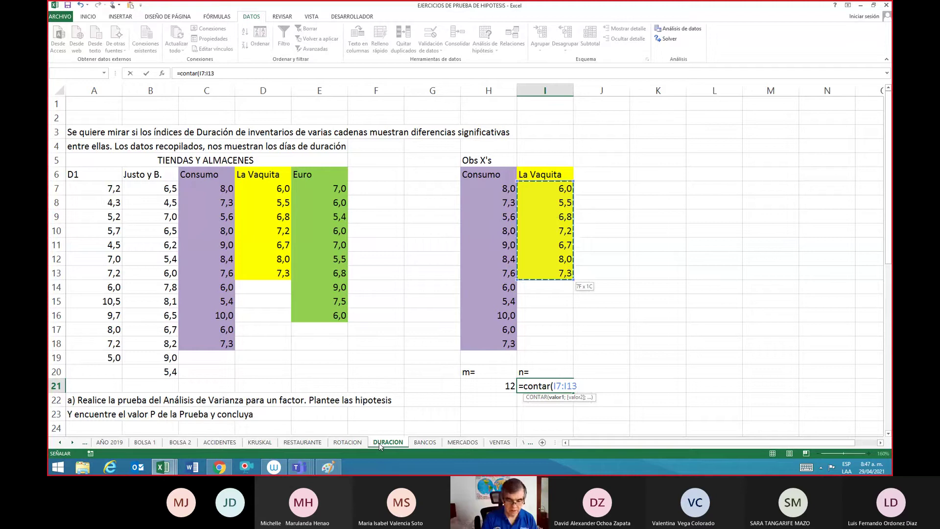
key(ctrl+Return)
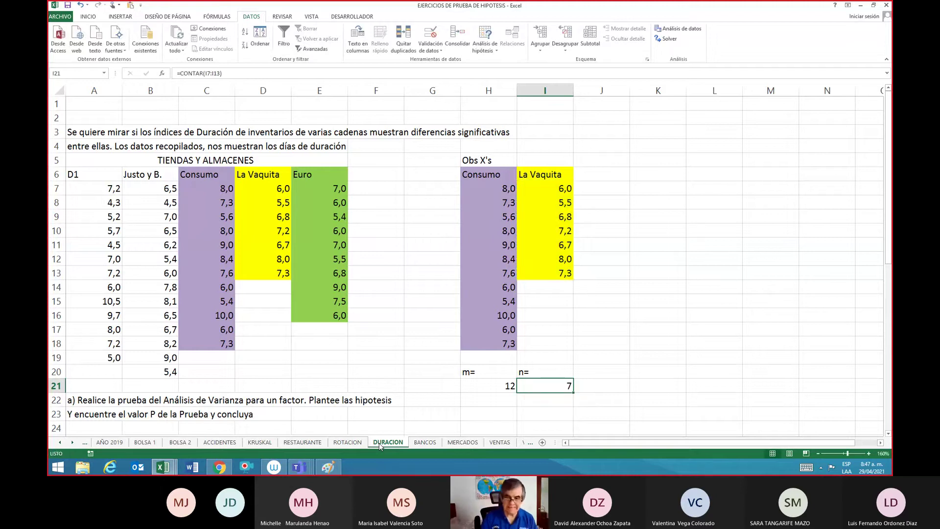
Step: Enter the heading "obs y´s" in cell I5, above the copied La Vaquita column
key(Up)
key(Up)
key(Up)
key(Up)
key(Up)
key(Up)
key(Up)
key(Up)
key(Up)
key(Up)
key(Up)
key(Up)
key(Up)
key(Up)
key(Up)
key(Up)
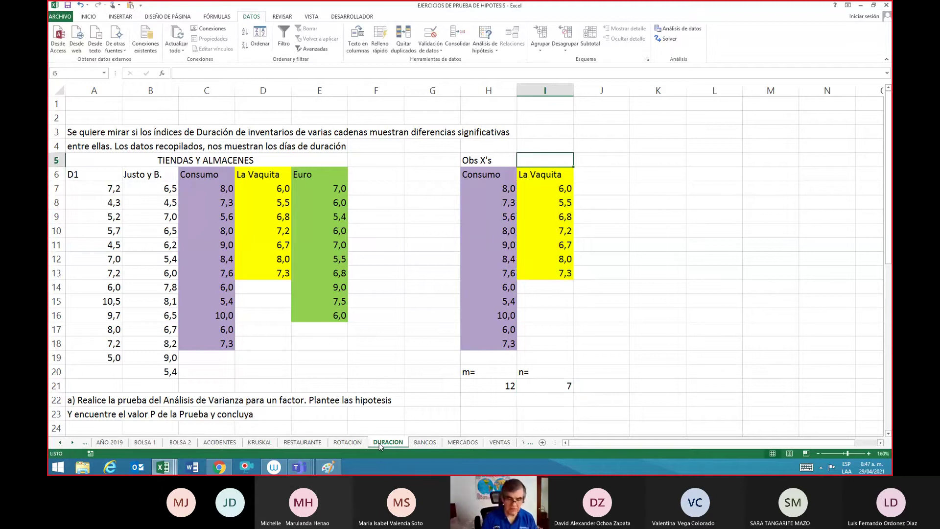
text(ob)
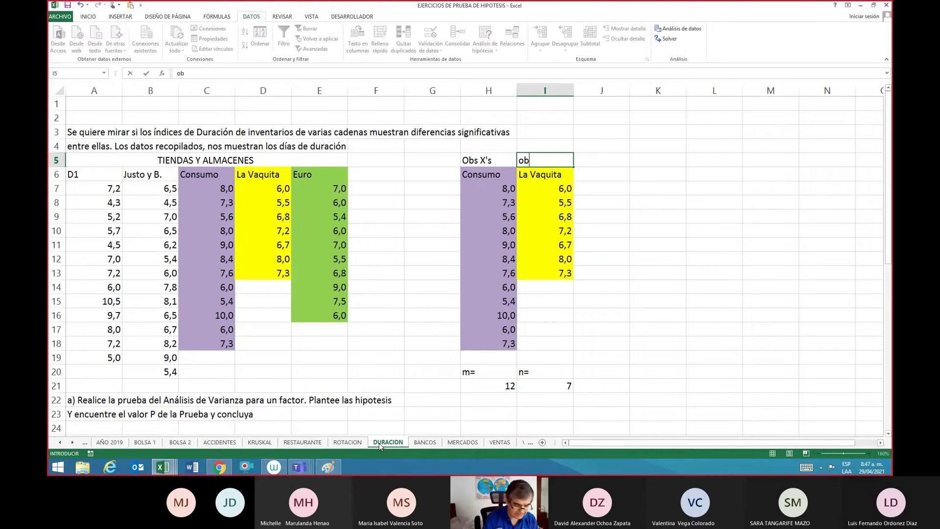
text(s y´s)
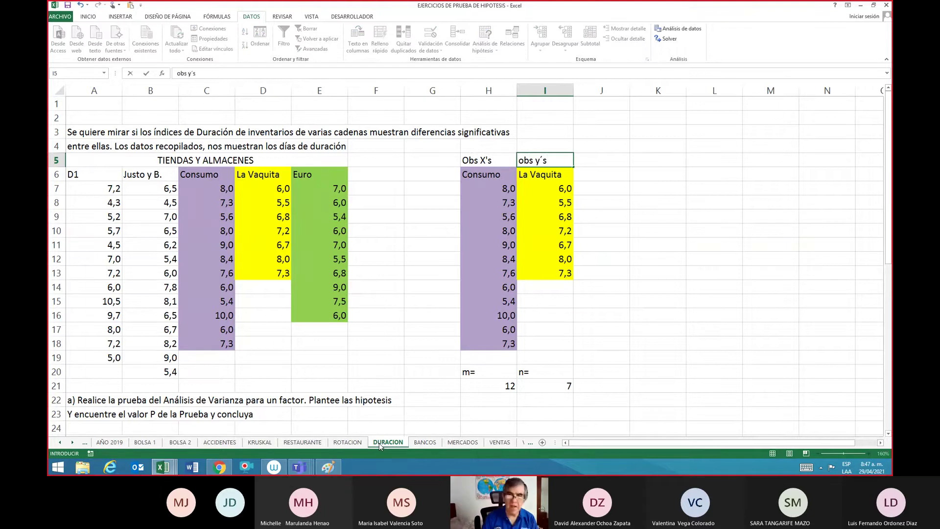
key(Return)
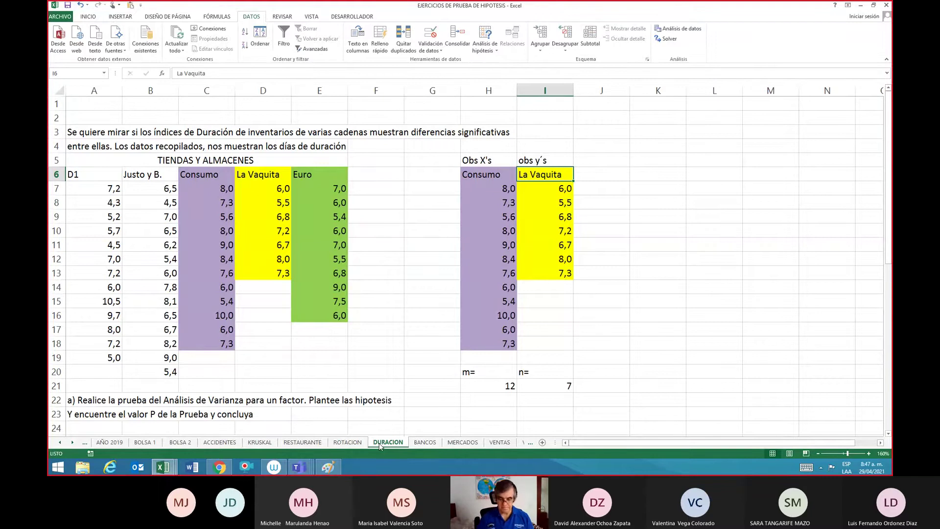
key(Right)
key(Right)
key(Right)
key(Left)
key(Left)
key(Left)
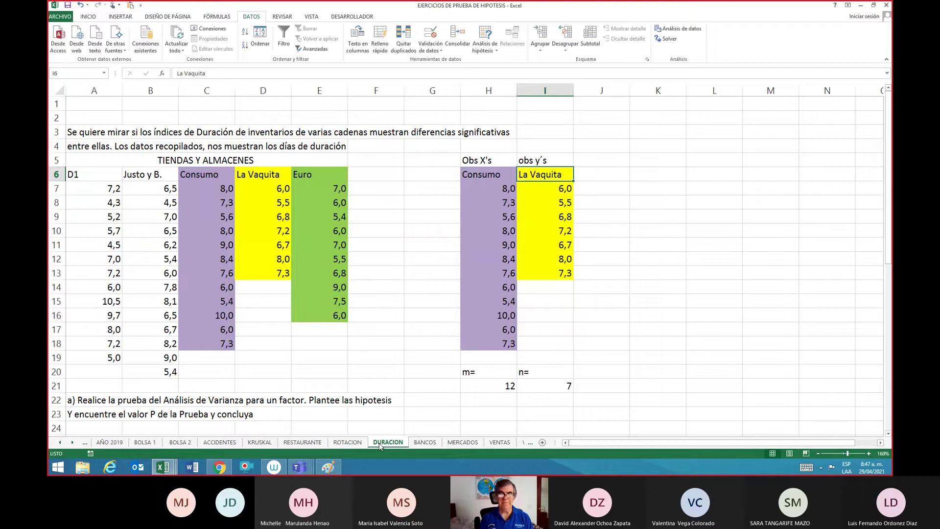
Step: Enter the heading "todas las obs" in cell L5 for a column of all observations
key(Up)
key(Up)
key(Right)
key(Right)
key(Right)
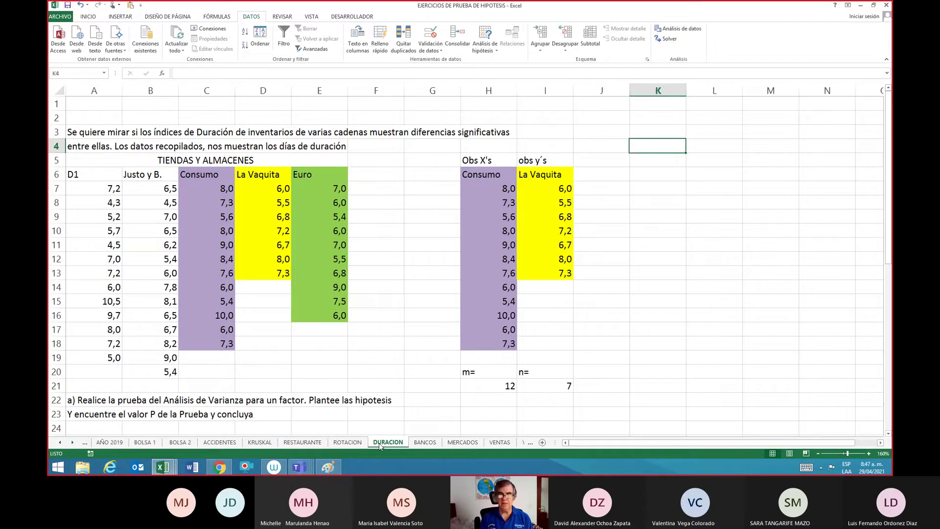
key(Down)
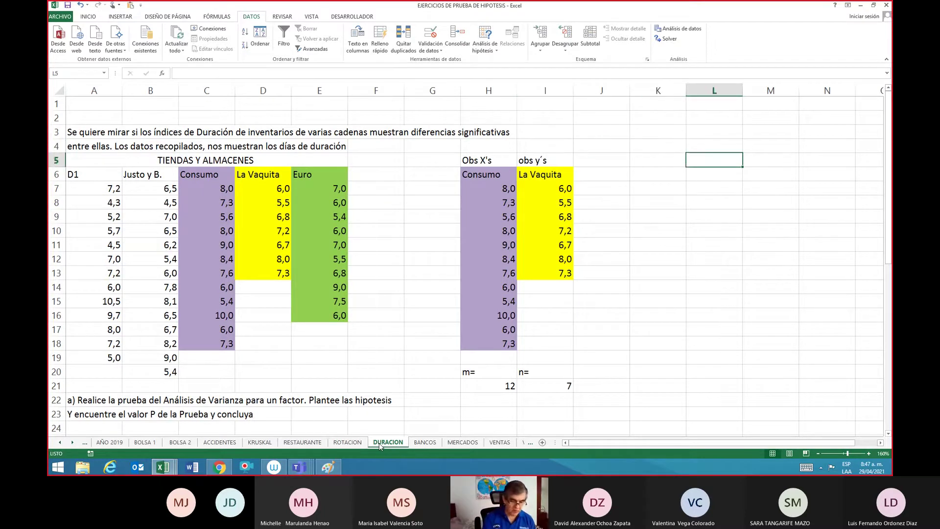
text(todas)
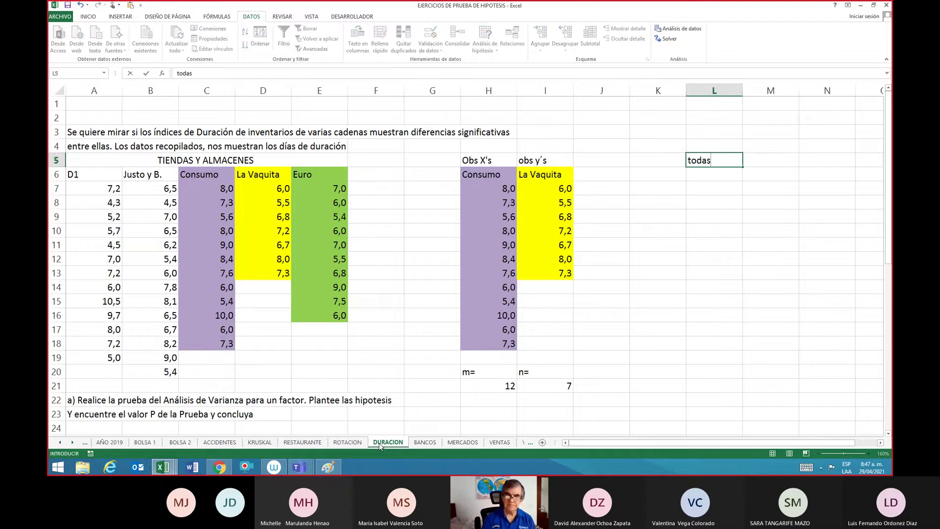
text( las obs)
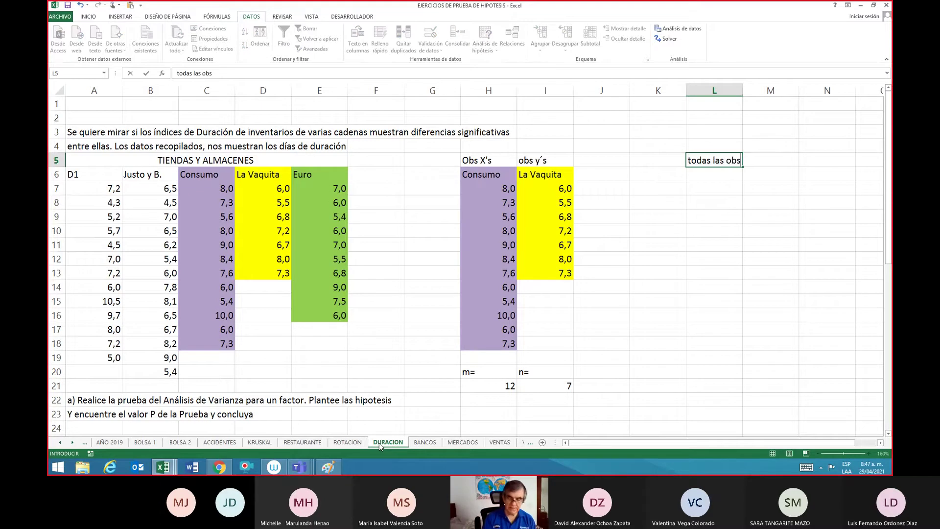
key(Return)
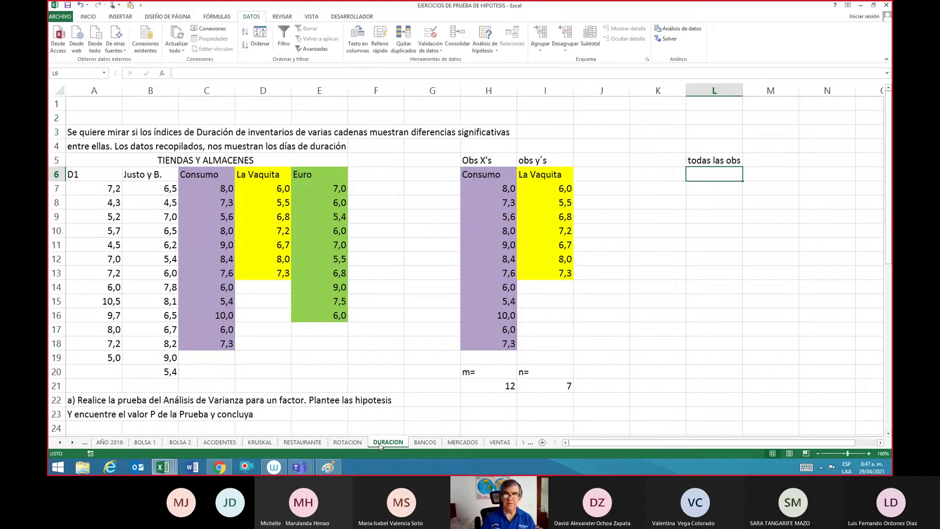
Step: Copy the Consumo observations from H7:H18 into the "todas las obs" column, starting at cell L6
key(Left)
key(Left)
key(Left)
key(Left)
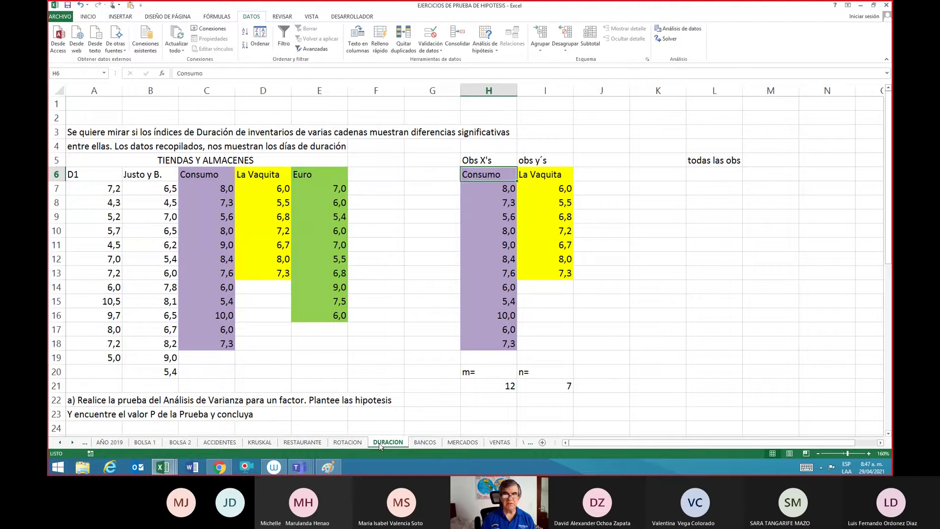
key(Down)
key(shift+Down)
key(shift+Down)
key(shift+Down)
key(shift+Down)
key(shift+Down)
key(shift+Down)
key(shift+Down)
key(shift+Down)
key(shift+Down)
key(shift+Down)
key(shift+Down)
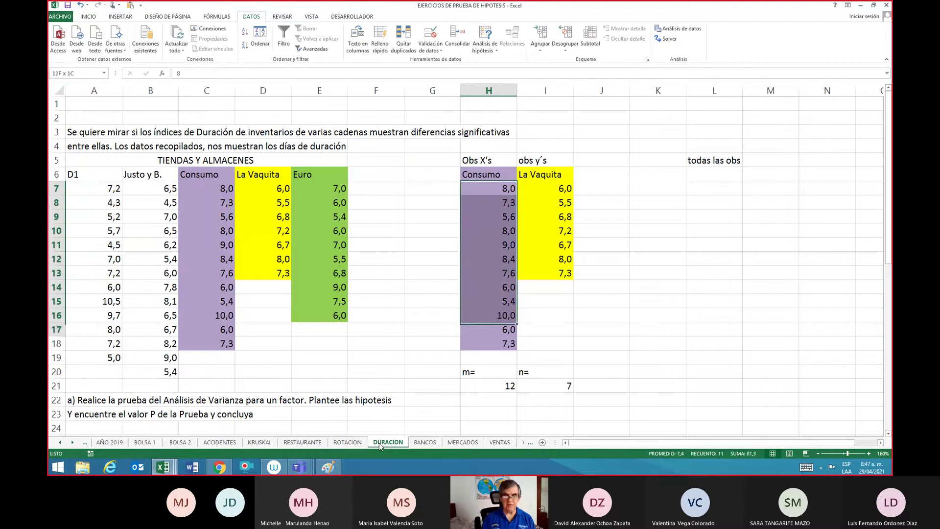
key(ctrl+c)
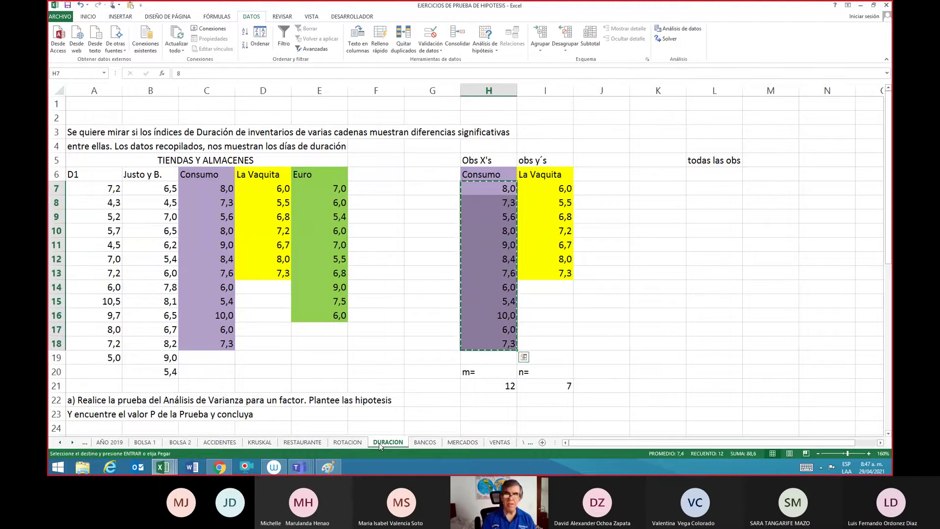
key(Right)
key(Right)
key(Right)
key(Right)
key(Up)
key(ctrl+v)
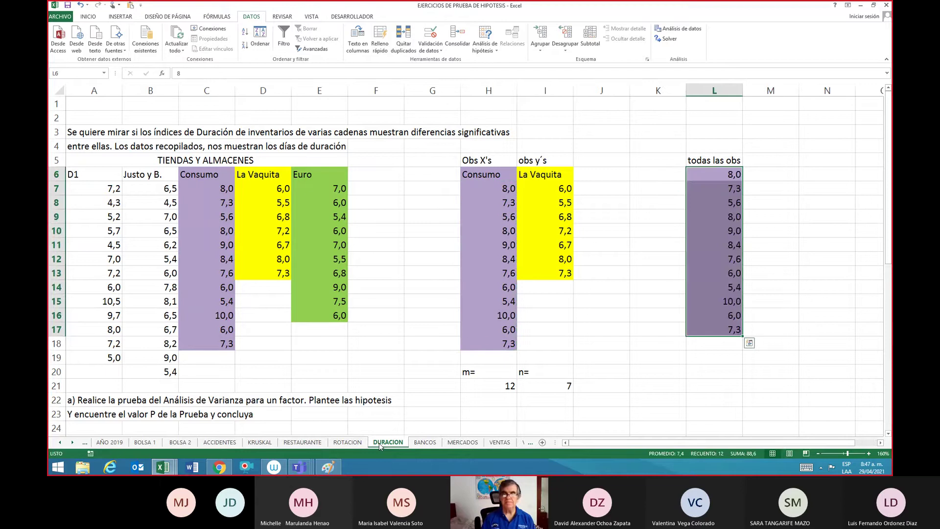
Step: Append a copy of the La Vaquita observations from I7:I13 below the Consumo values, starting at cell L18
key(Left)
key(Left)
key(Left)
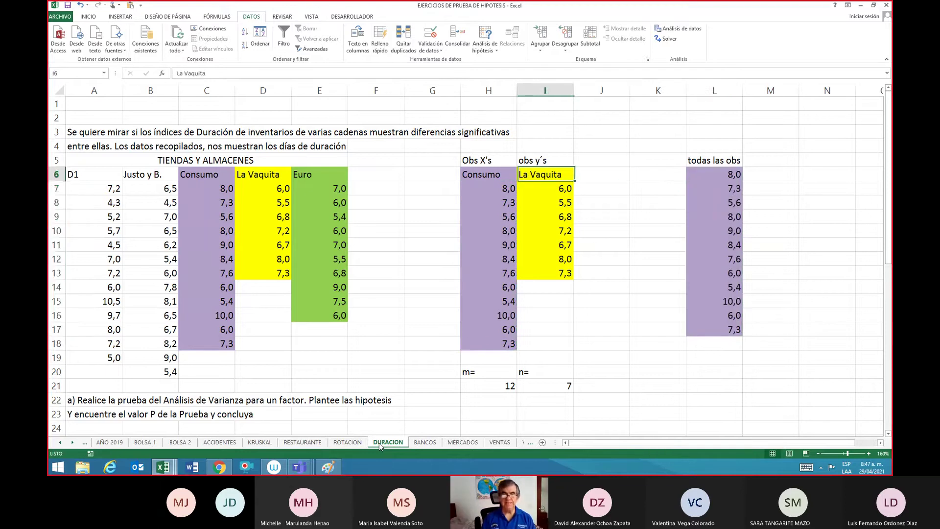
key(Down)
key(shift+Down)
key(shift+Down)
key(shift+Down)
key(shift+Down)
key(shift+Down)
key(shift+Down)
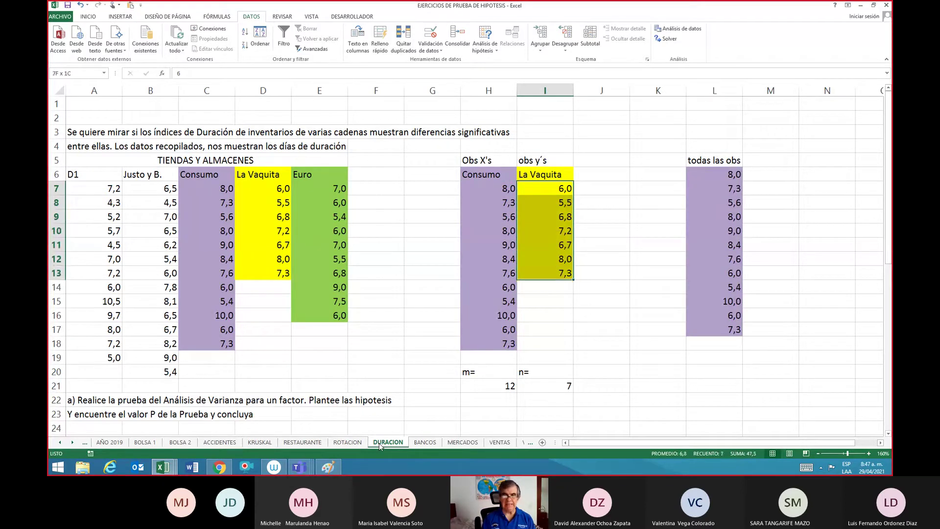
key(ctrl+c)
key(Right)
key(Right)
key(Right)
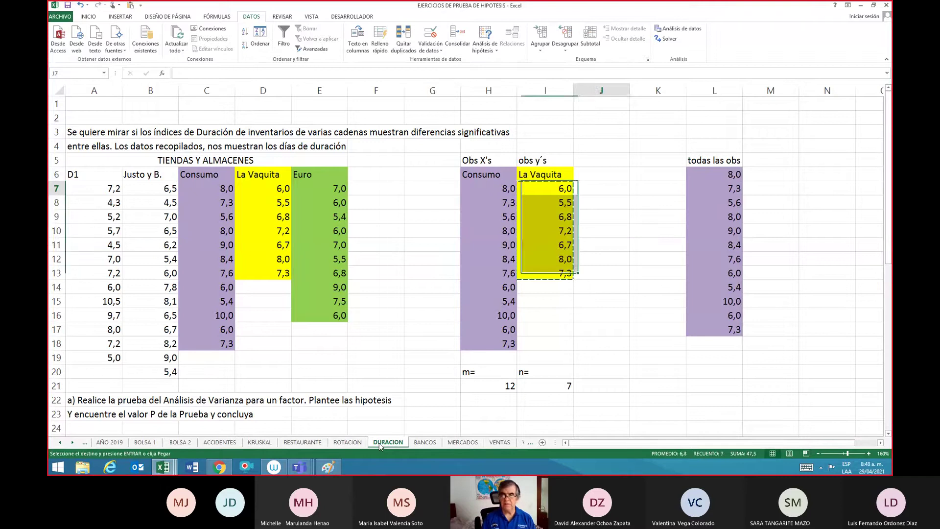
key(Down)
key(Down)
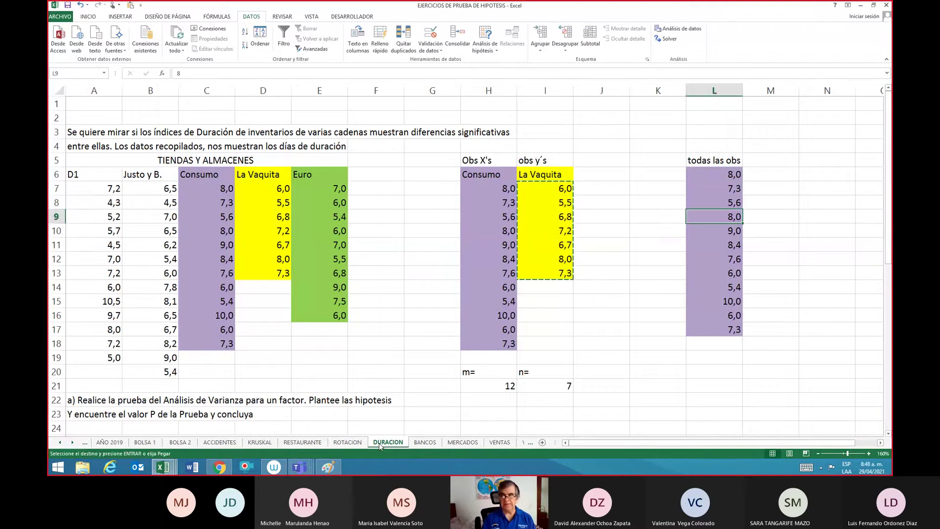
key(ctrl+Down)
key(Down)
key(Return)
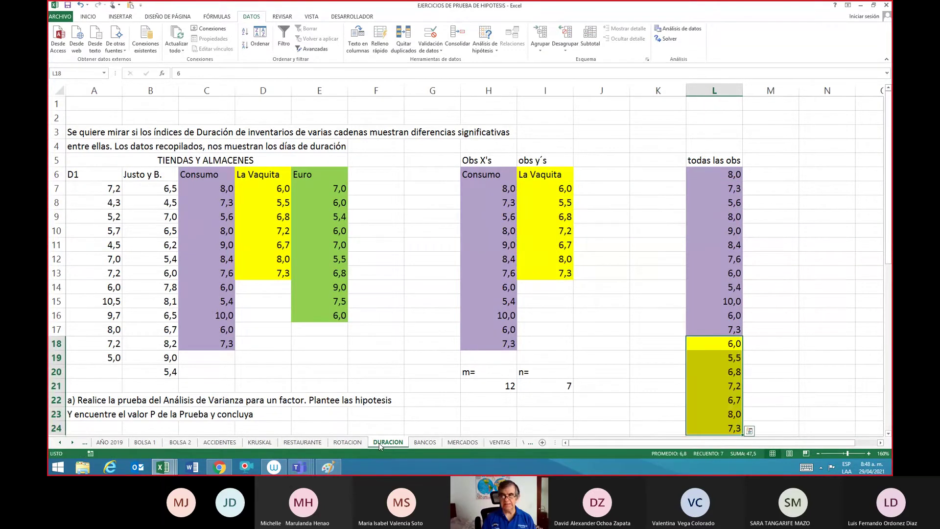
Step: Sort the "todas las obs" column, range L5:L24 including its heading, from smallest to largest
key(Down)
key(Down)
key(Down)
key(Down)
key(Down)
key(Down)
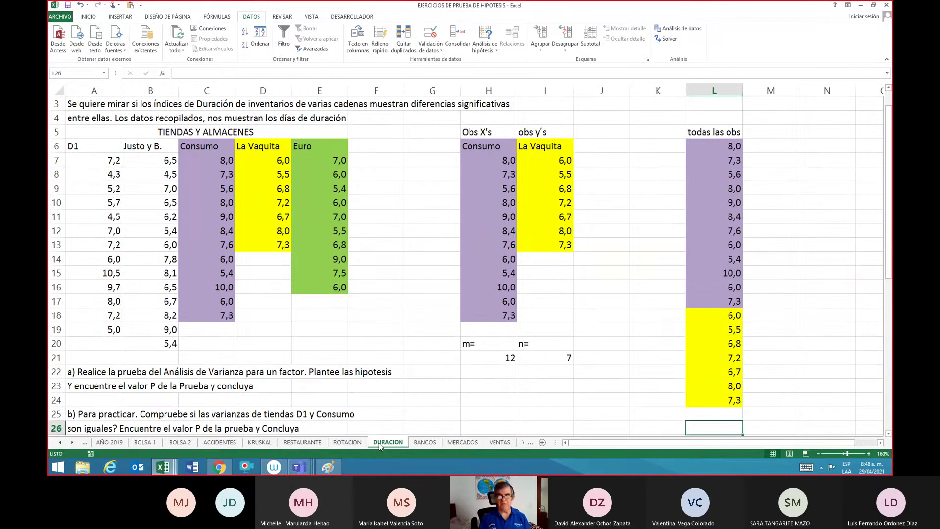
key(Up)
key(Up)
key(Up)
key(Up)
key(Up)
key(Up)
key(Up)
key(Up)
key(Up)
key(Up)
key(Up)
key(Up)
key(Up)
key(Up)
key(Up)
key(Up)
key(Up)
key(Up)
key(Up)
key(Up)
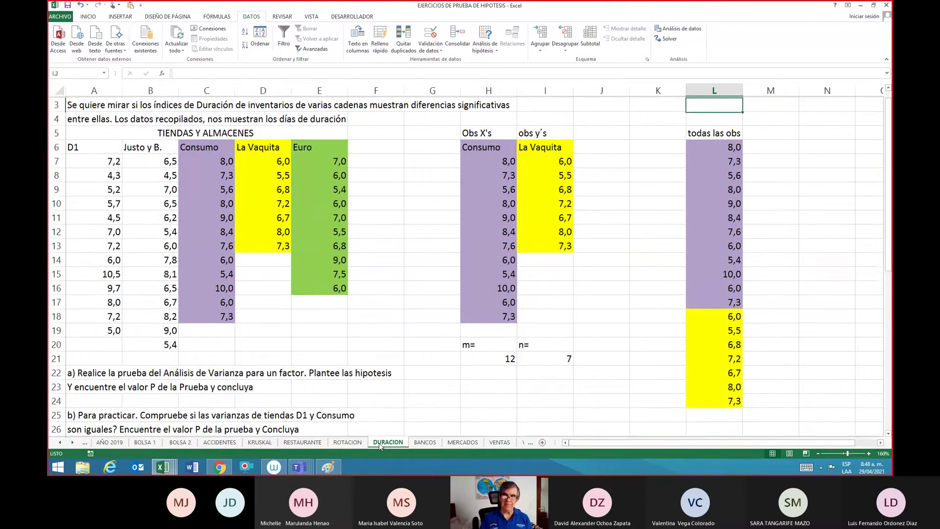
key(Down)
key(Down)
key(Down)
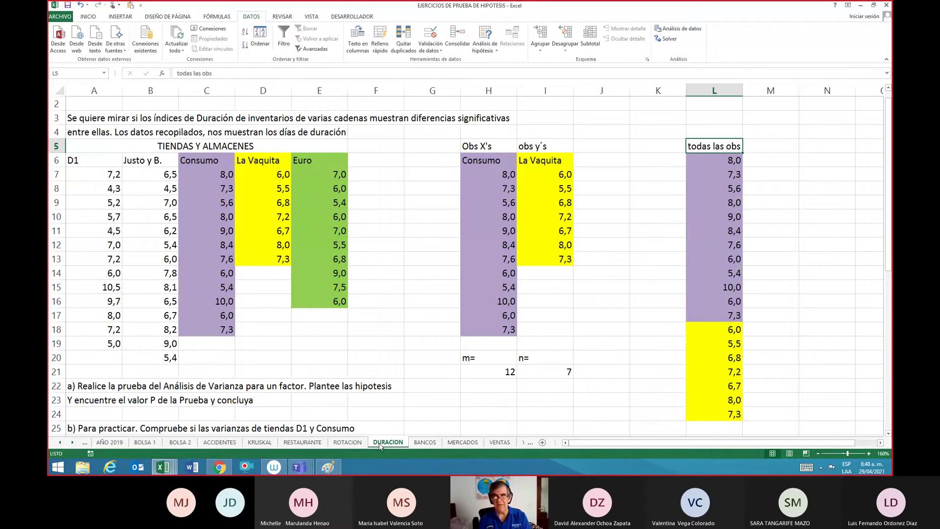
key(shift+Down)
key(shift+Down)
key(shift+Down)
key(shift+Down)
key(shift+Down)
key(shift+Down)
key(shift+Down)
key(shift+Down)
key(shift+Down)
key(shift+Down)
key(shift+Down)
key(shift+Down)
key(shift+Down)
key(shift+Down)
key(shift+Down)
key(shift+Down)
key(shift+Down)
key(shift+Down)
key(shift+Down)
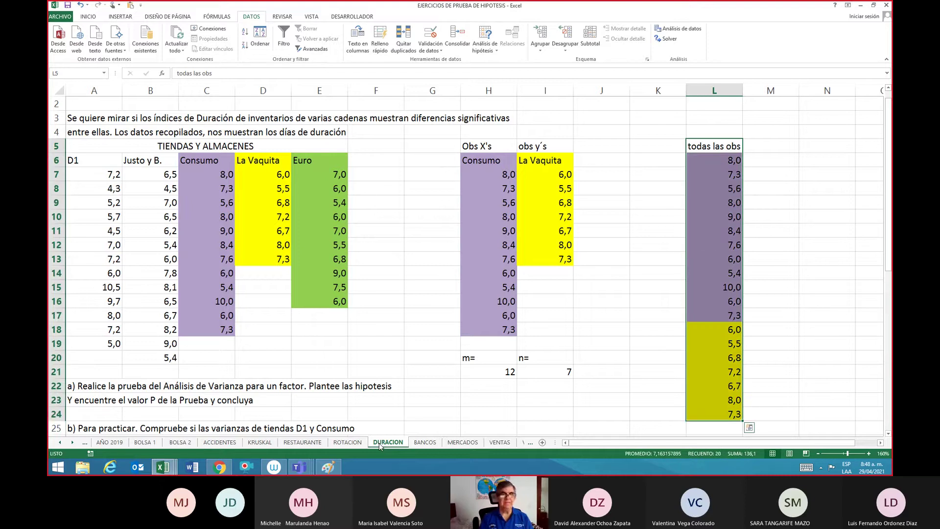
click(245, 32)
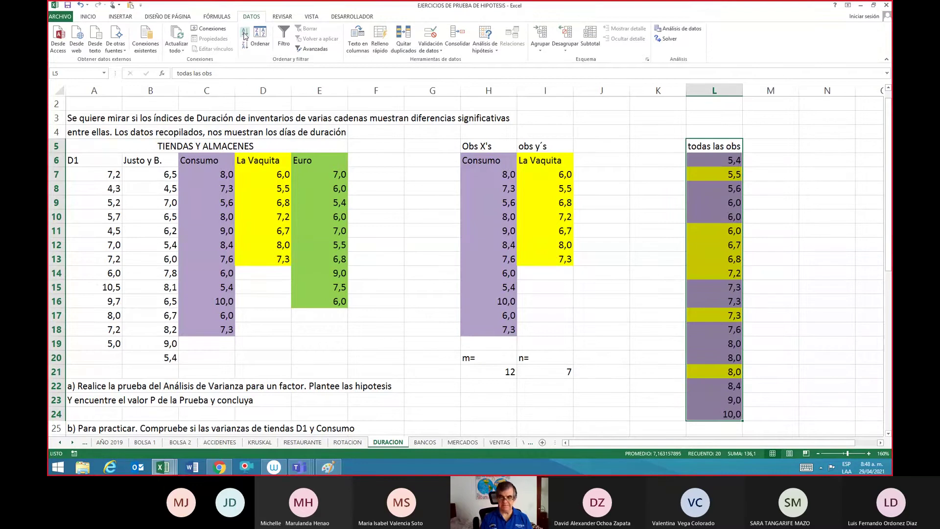
Step: Enter the label "Moda" in cell L26, below the sorted observations
key(Down)
key(Down)
key(Down)
key(Down)
key(Down)
key(Down)
key(Down)
key(Down)
key(Down)
key(Down)
key(Down)
key(Down)
key(Down)
key(Down)
key(Down)
key(Down)
key(Down)
key(Down)
key(Down)
key(Down)
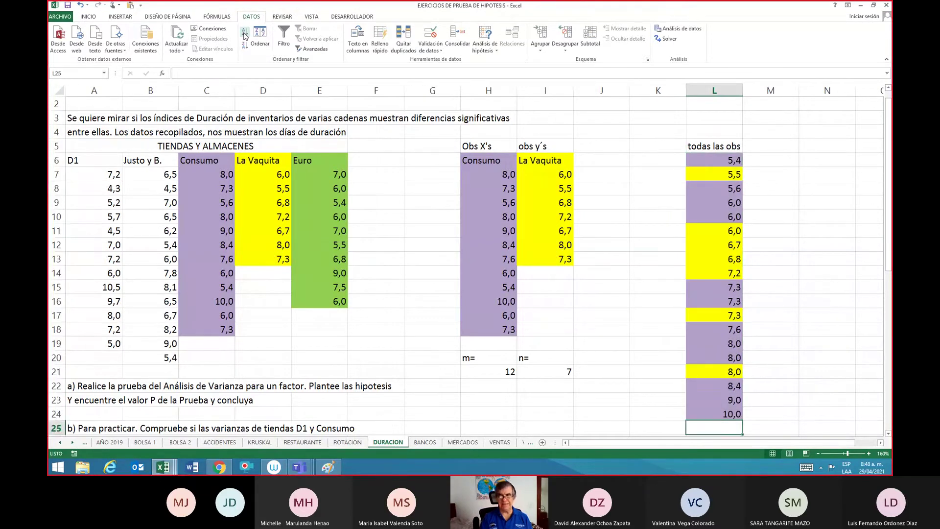
text(M)
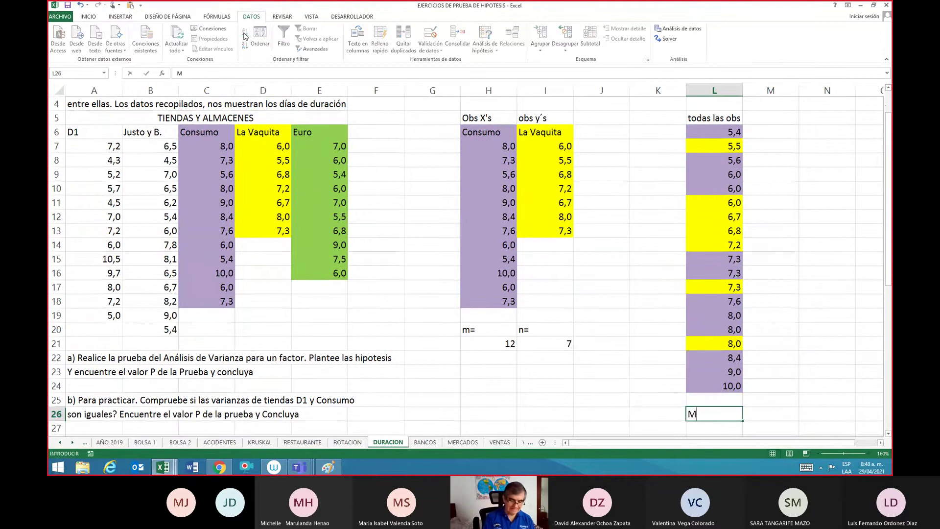
text(oda)
key(Return)
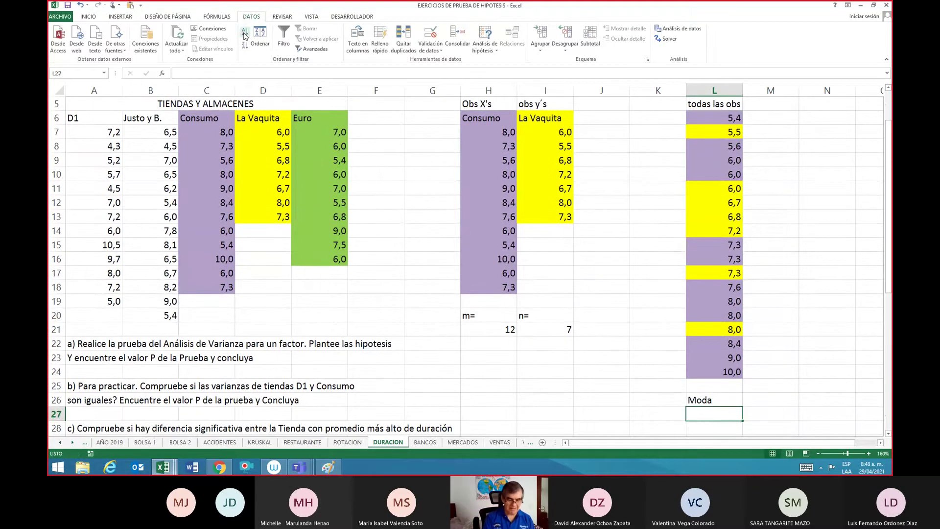
Step: Calculate the mode of all observations in cell L27 with the formula =moda(L6:L24)
text(=moda()
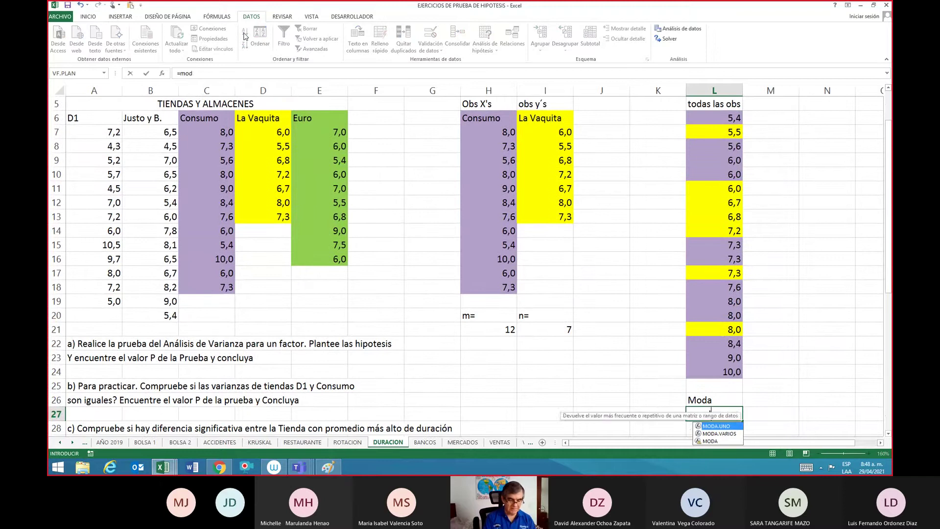
key(Up)
key(Up)
key(Up)
key(Up)
key(Up)
key(Up)
key(Up)
key(Up)
key(Up)
key(Up)
key(Up)
key(Up)
key(Up)
key(Up)
key(Up)
key(Up)
key(Up)
key(Up)
key(Up)
key(Up)
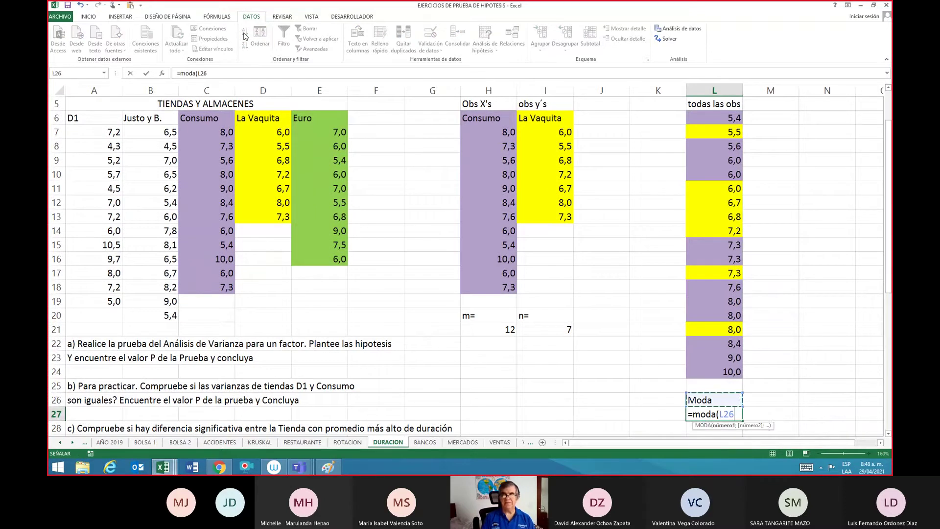
key(Down)
key(shift+Down)
key(shift+Down)
key(shift+Down)
key(shift+Down)
key(shift+Down)
key(shift+Down)
key(shift+Down)
key(shift+Down)
key(shift+Down)
key(shift+Down)
key(shift+Down)
key(shift+Down)
key(shift+Down)
key(shift+Down)
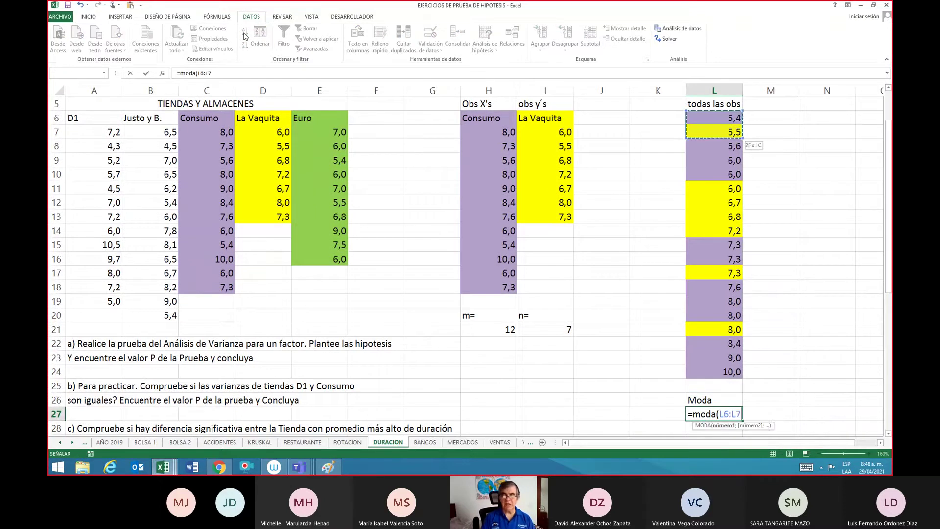
key(shift+Down)
key(shift+Down)
key(shift+Down)
key(shift+Down)
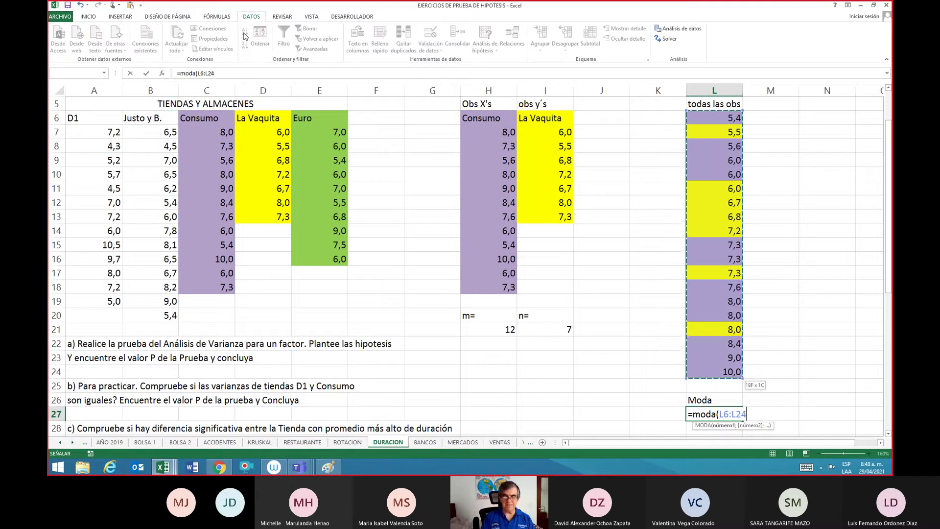
text())
key(Return)
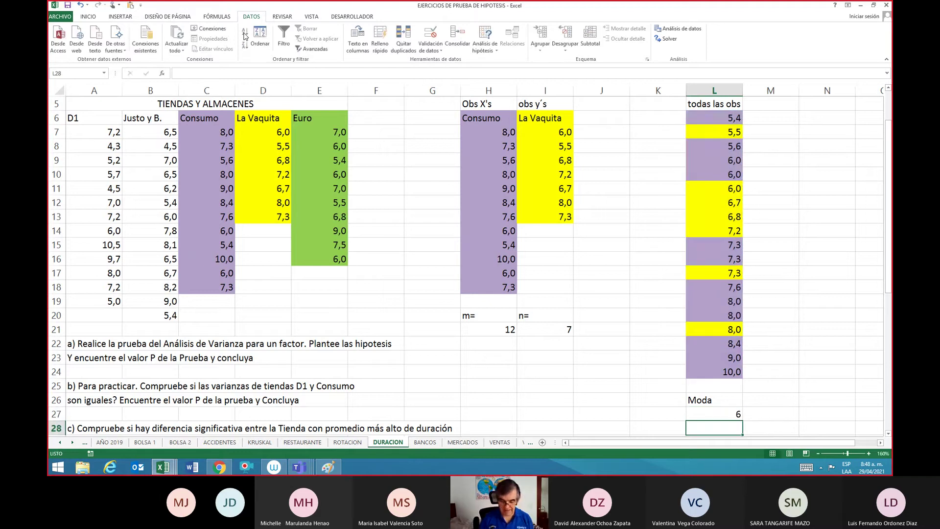
Step: Clear the "Moda" label and its calculated value from cells L26:L27
key(Up)
key(Up)
key(shift+Down)
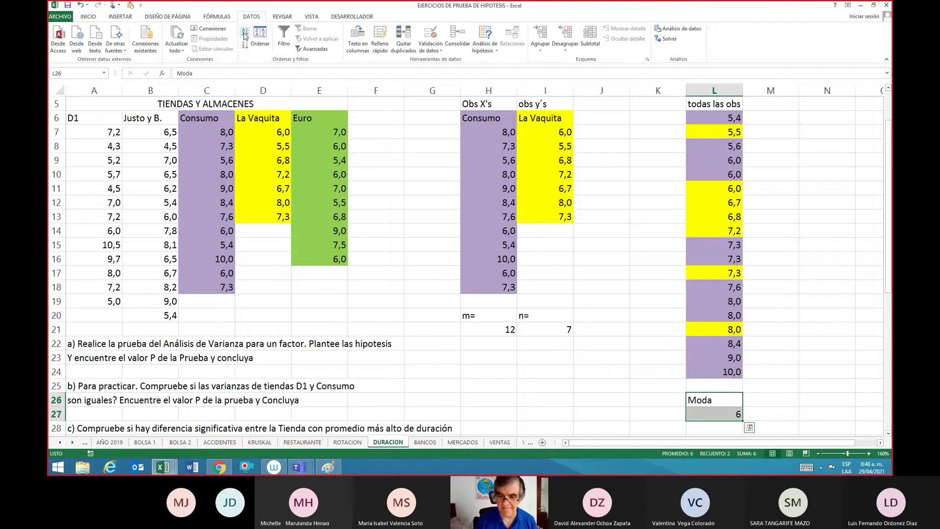
key(Delete)
Step: Enter the heading "rangos" in cell M5, beside the "todas las obs" heading
key(Up)
key(Up)
key(Up)
key(Up)
key(Up)
key(Up)
key(Up)
key(Up)
key(Up)
key(Up)
key(Up)
key(Up)
key(Up)
key(Up)
key(Up)
key(Up)
key(Up)
key(Up)
key(Up)
key(Up)
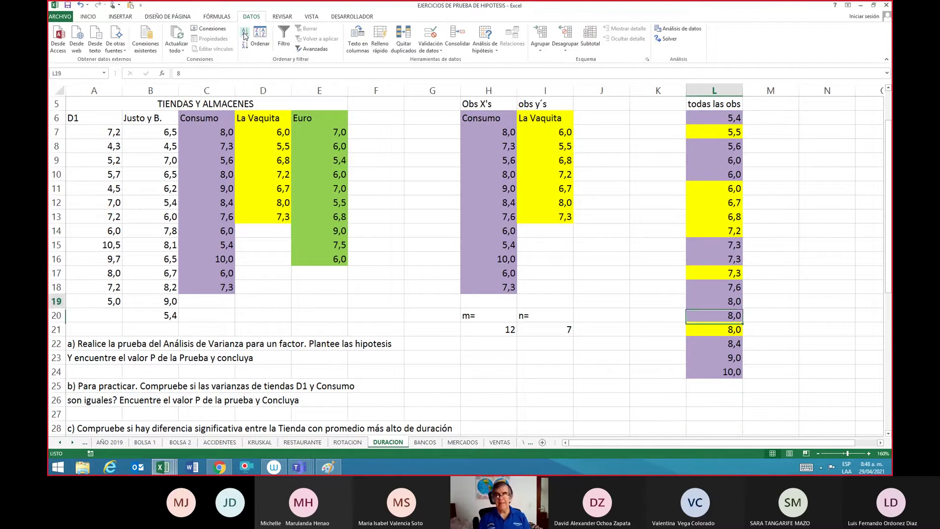
key(Right)
key(Right)
key(Right)
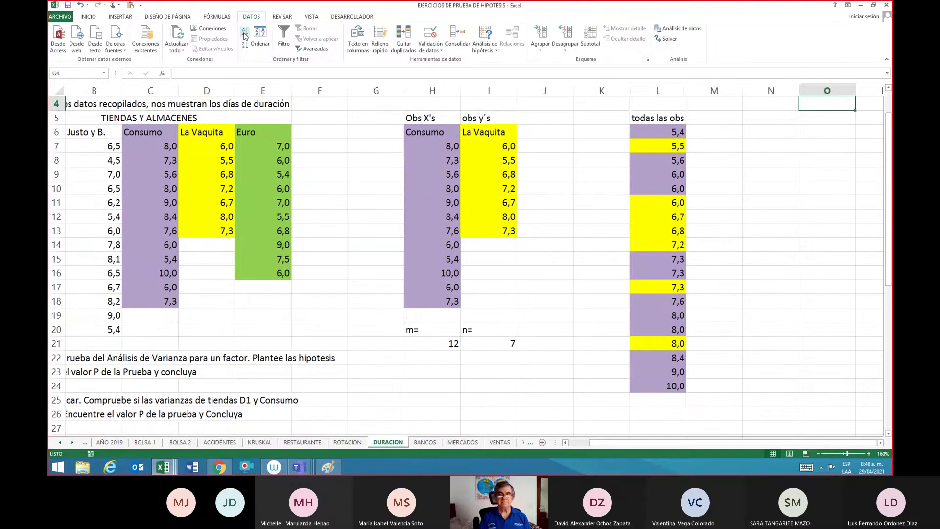
key(Left)
key(Left)
key(Left)
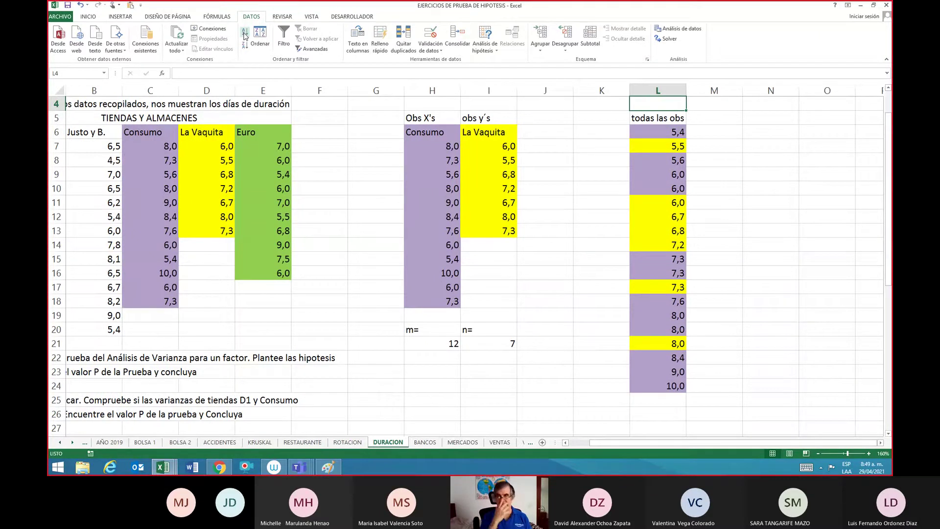
key(Right)
key(Down)
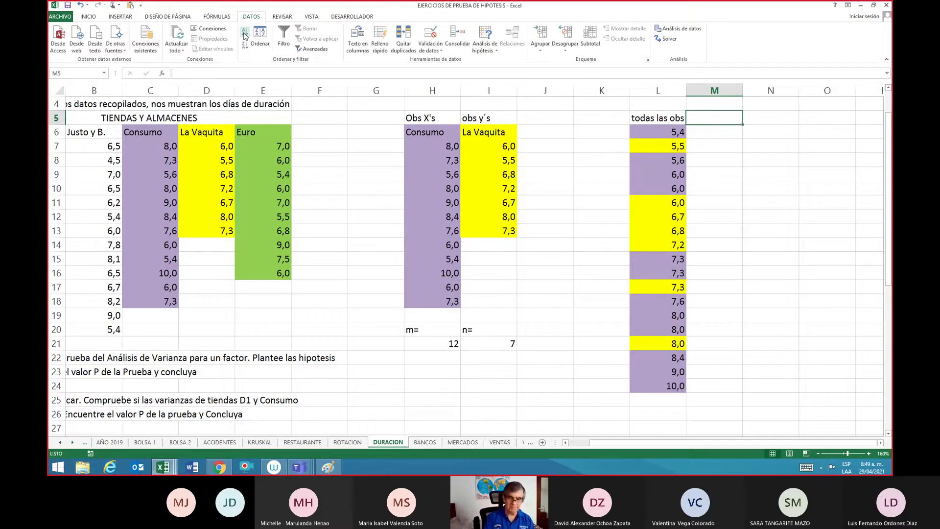
text(rangos)
key(Return)
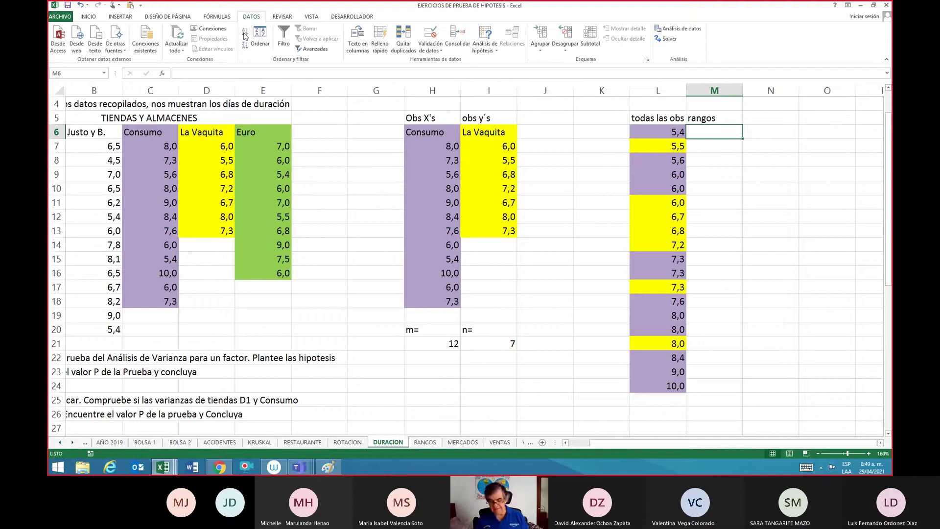
Step: Rank the first observation in ascending order in cell M6 with the formula =jerarquia.media(L6;$L$6:$L$24;1)
key(Right)
key(Right)
key(Right)
key(Left)
key(Left)
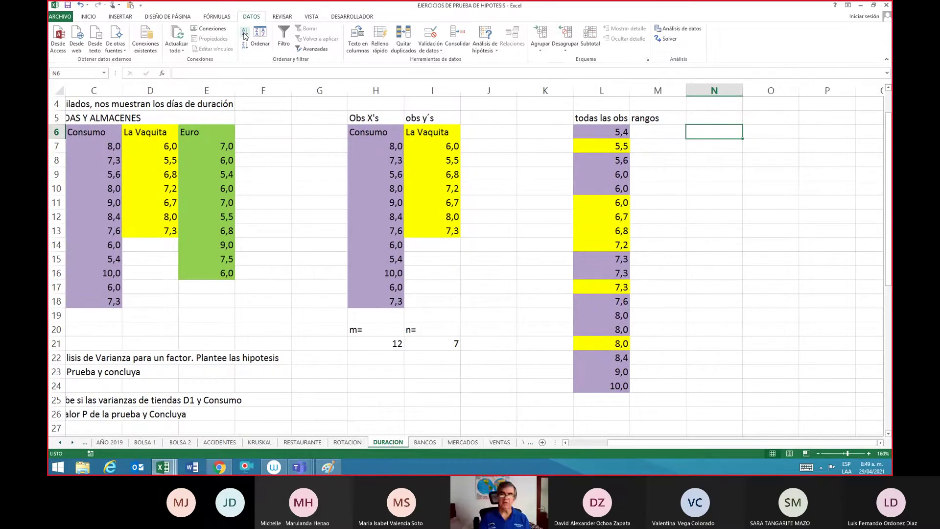
key(Left)
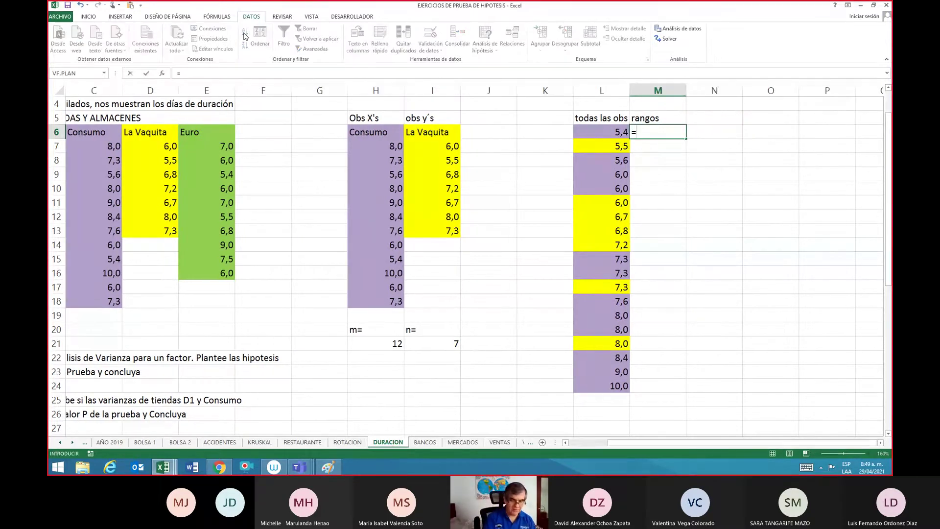
text(=jerarq)
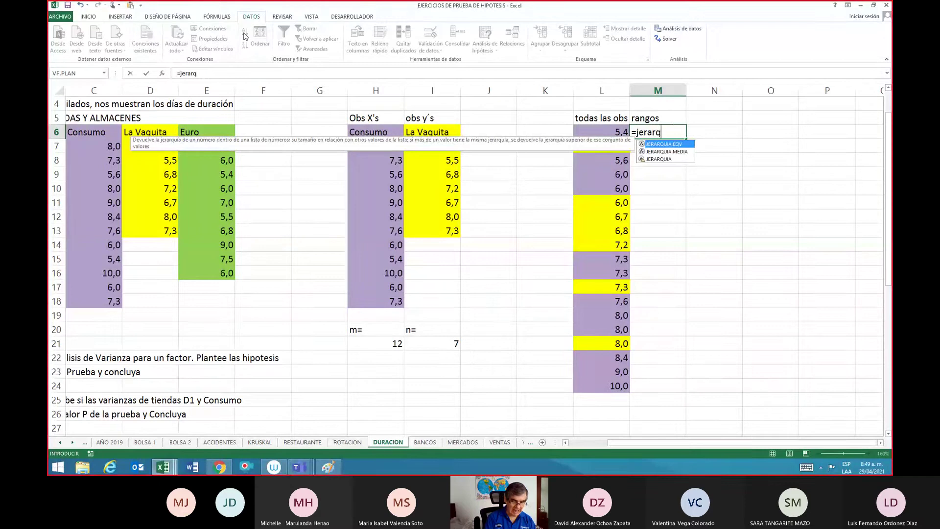
text(uia.media)
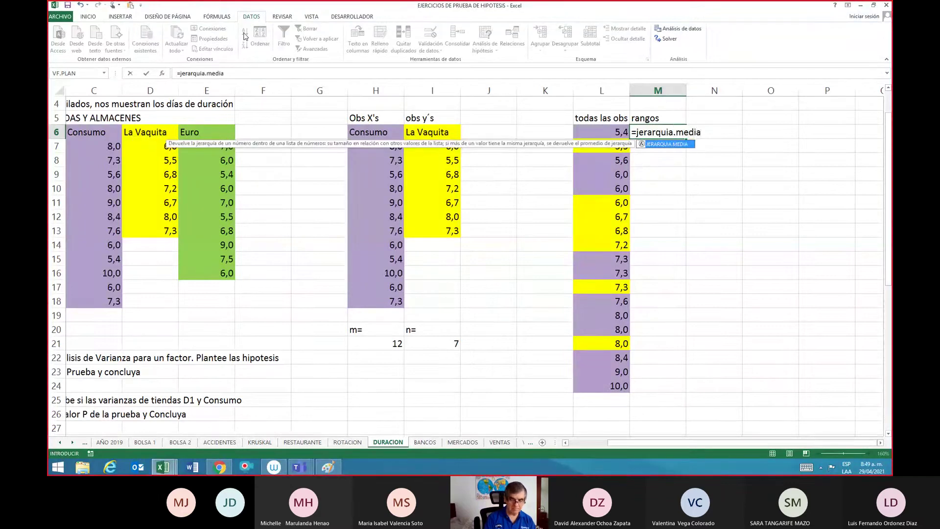
text(()
key(Left)
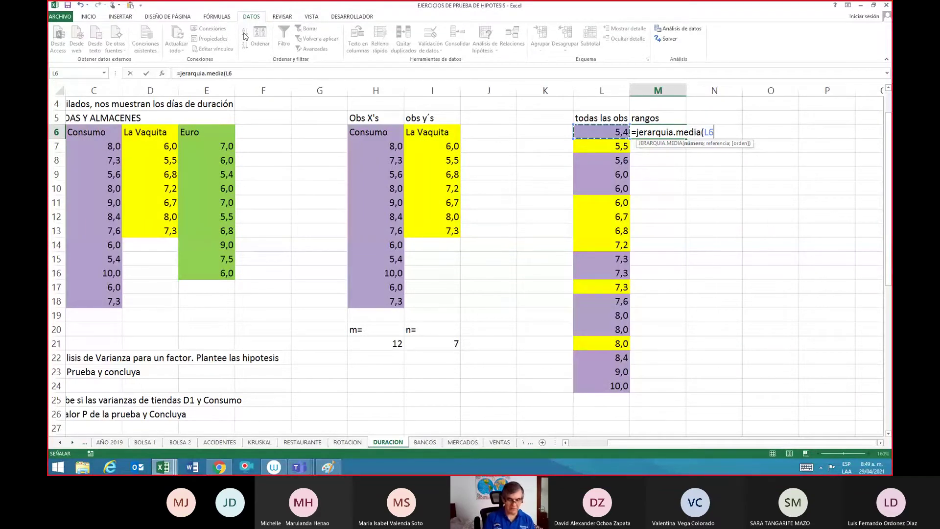
text(;)
key(Left)
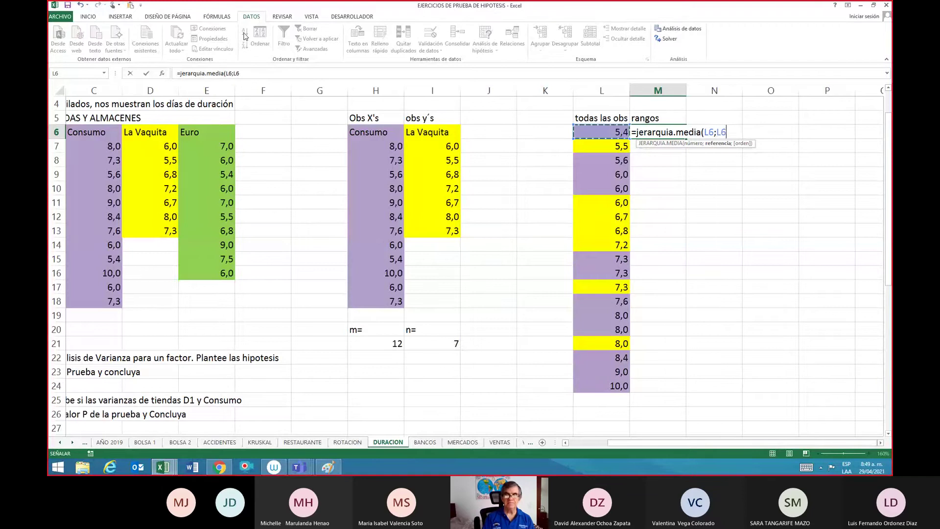
key(shift+Down)
key(shift+Down)
key(shift+Down)
key(shift+Down)
key(shift+Down)
key(shift+Down)
key(shift+Down)
key(shift+Down)
key(shift+Down)
key(shift+Down)
key(shift+Down)
key(shift+Down)
key(shift+Down)
key(shift+Down)
key(shift+Down)
key(shift+Down)
key(shift+Down)
key(shift+Down)
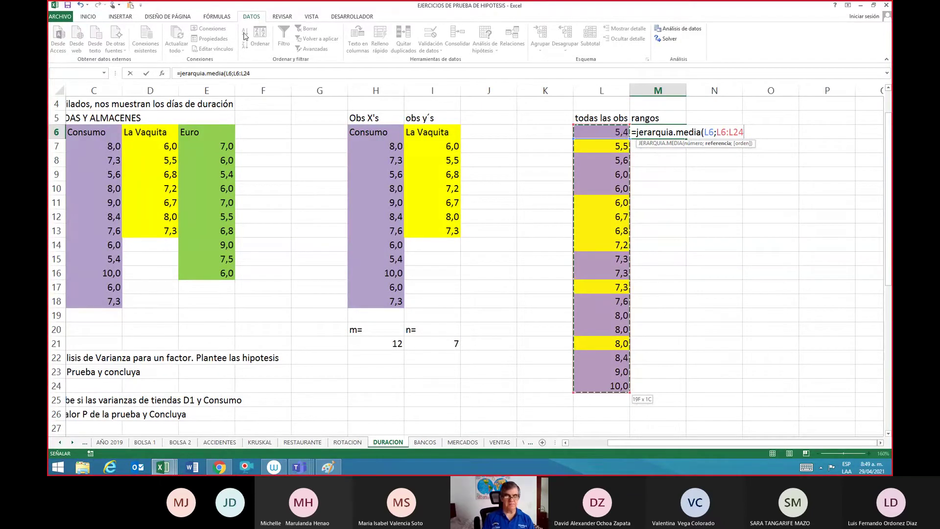
key(F4)
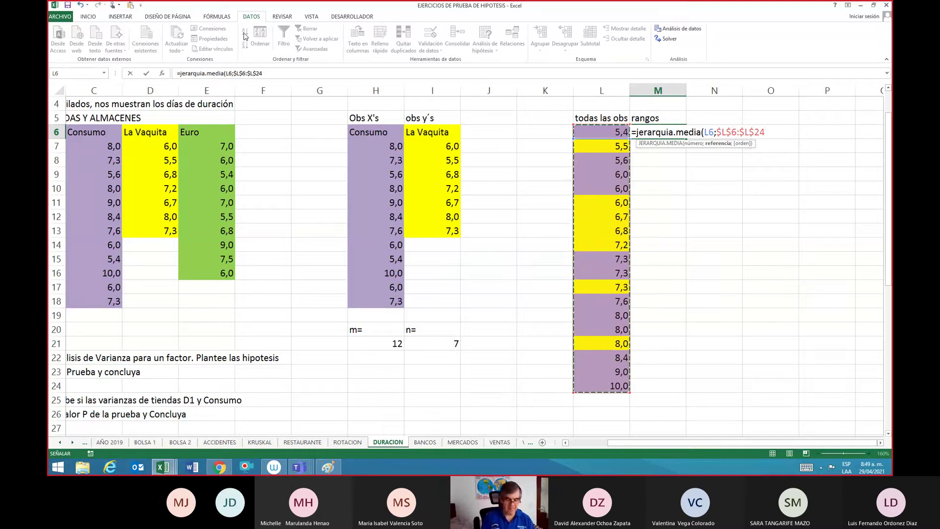
text(;)
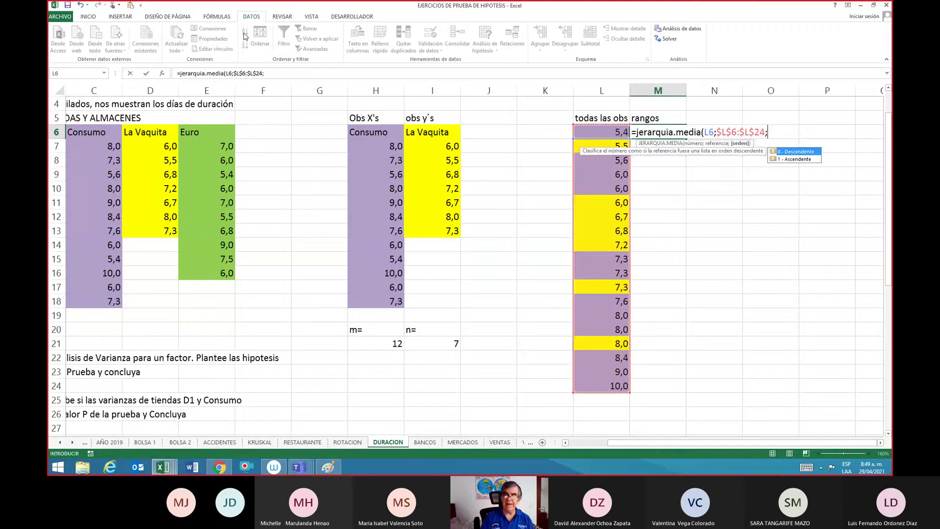
text(1))
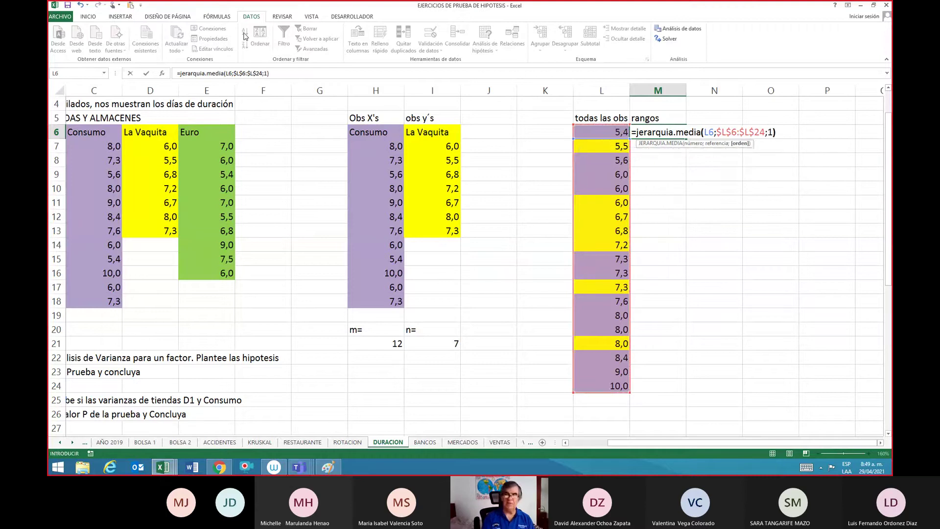
key(Return)
key(Up)
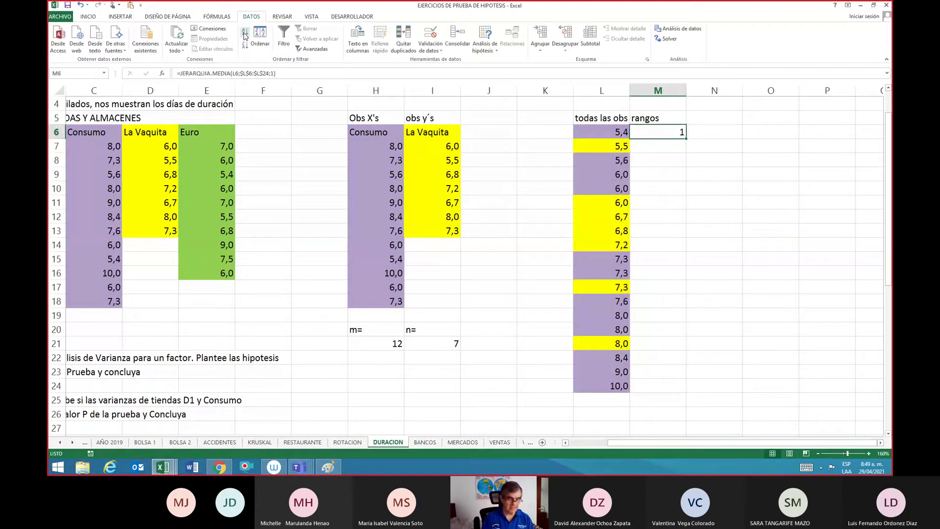
Step: Copy the rank formula from M6 down through M24 so every sorted observation has its rank
key(ctrl+c)
key(shift+Down)
key(shift+Down)
key(shift+Down)
key(shift+Down)
key(shift+Down)
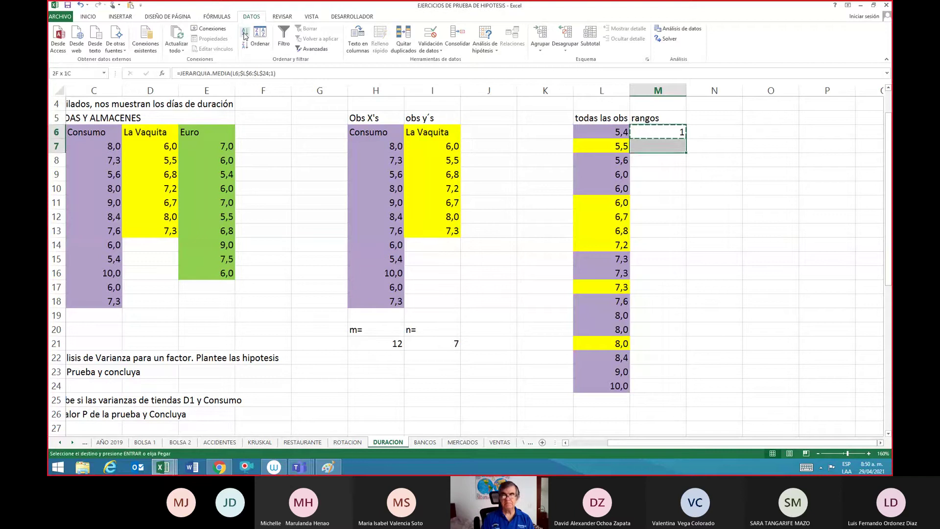
key(shift+Down)
key(shift+Down)
key(shift+Down)
key(shift+Down)
key(shift+Down)
key(shift+Down)
key(shift+Down)
key(shift+Down)
key(shift+Down)
key(shift+Down)
key(shift+Down)
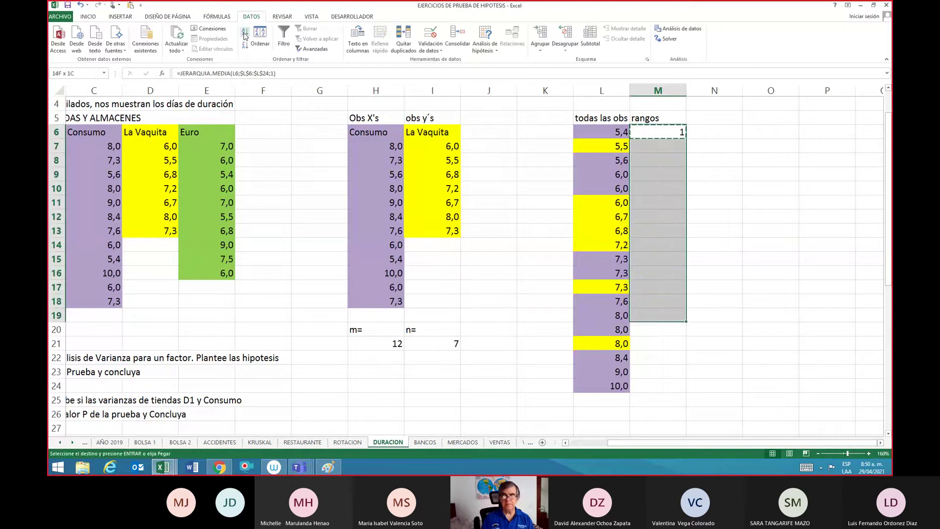
key(shift+Down)
key(shift+Down)
key(ctrl+v)
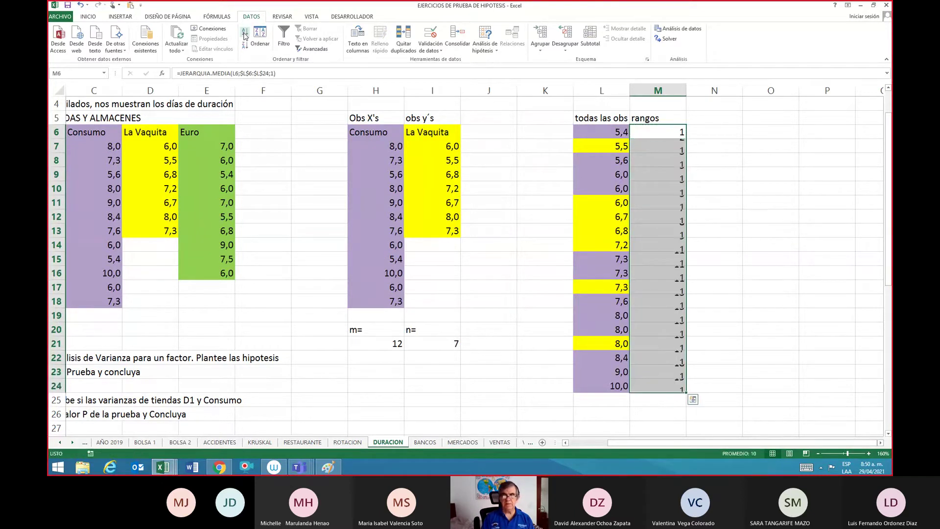
key(Down)
key(Down)
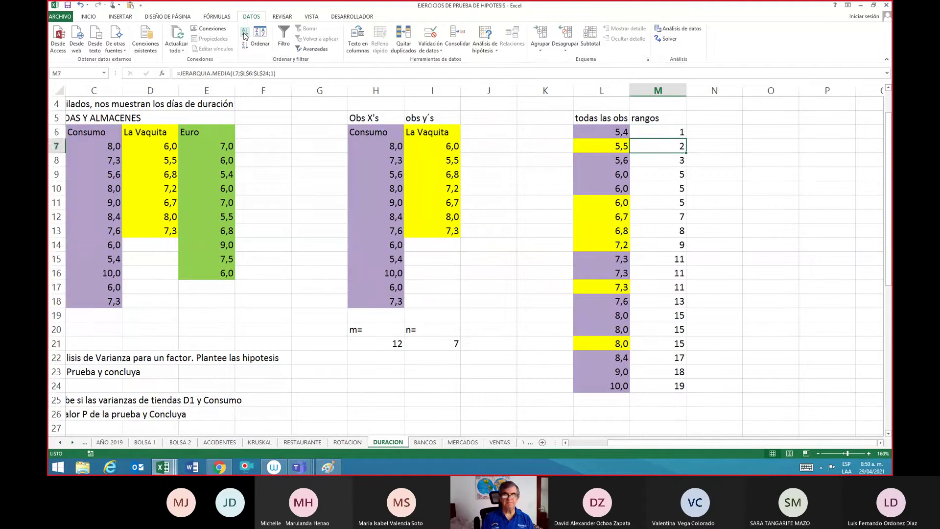
Step: Check the last rank in M24 against the sample sizes m and n in row 21
key(ctrl+Down)
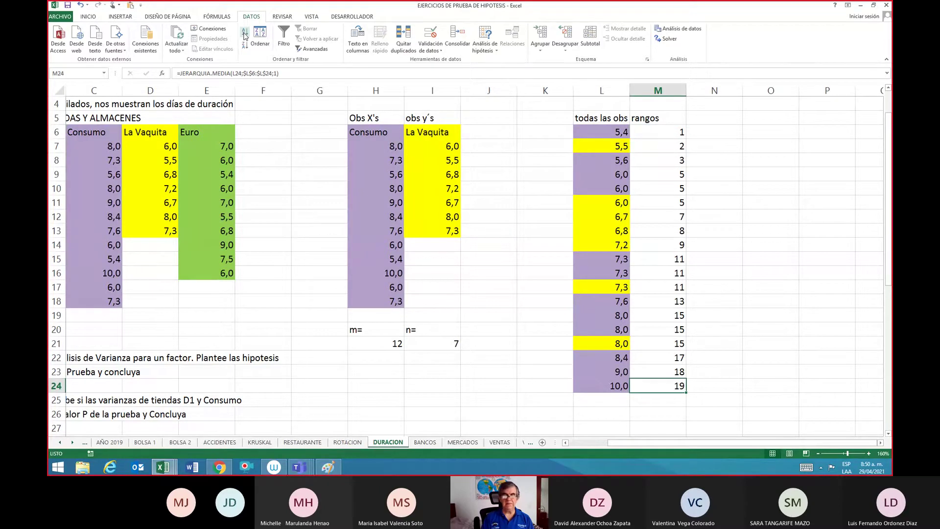
key(Left)
key(Left)
key(Left)
key(Left)
key(Left)
key(Up)
key(Up)
key(Up)
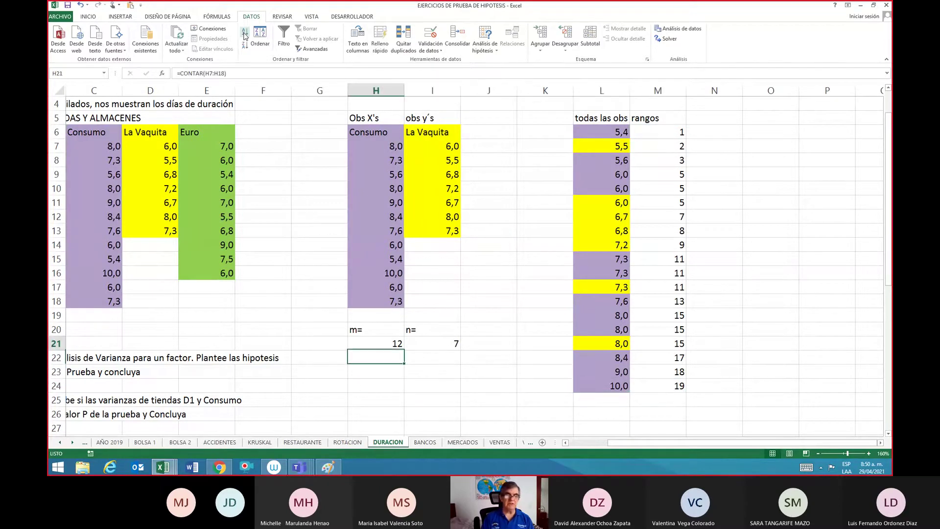
key(Right)
key(Right)
key(Right)
key(Right)
key(Right)
key(Right)
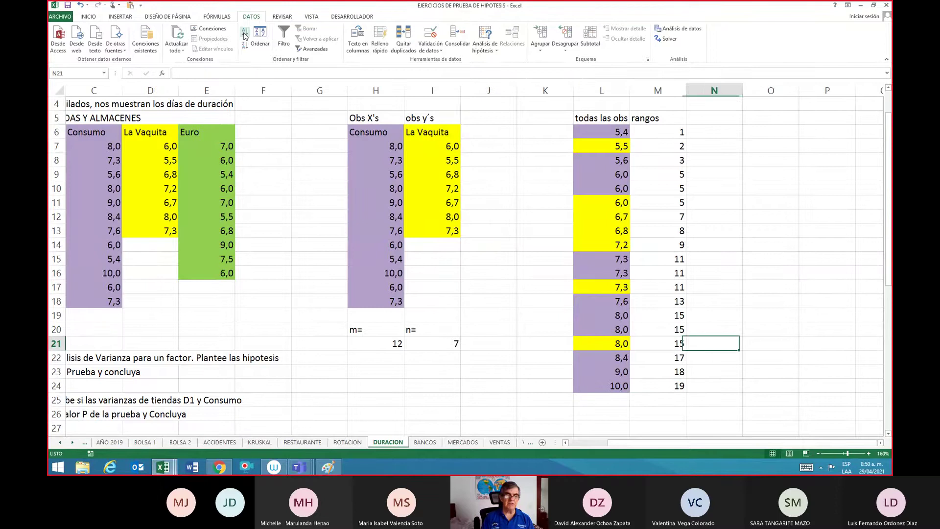
key(Up)
key(Up)
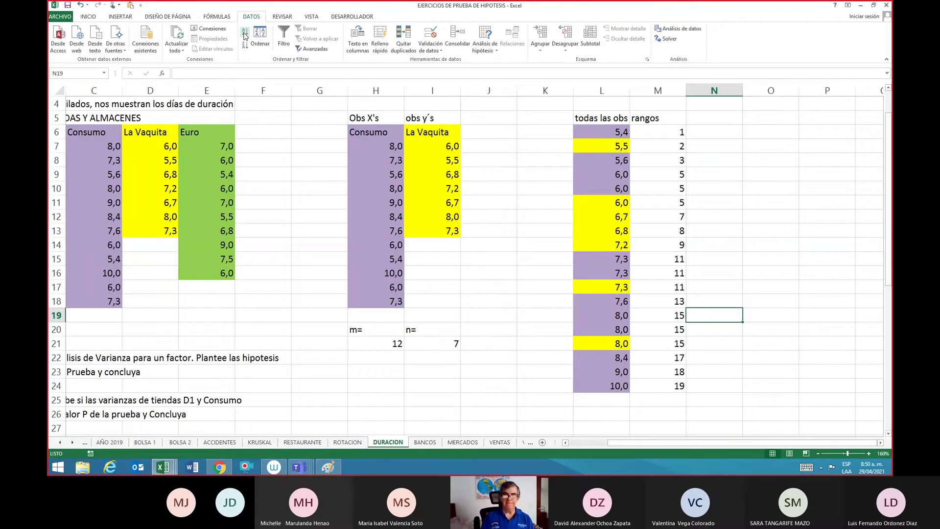
Step: Enter the heading "Rangos RJ" in cell J6, beside the La Vaquita observations
key(Up)
key(Up)
key(Up)
key(Up)
key(Up)
key(Up)
key(Up)
key(Up)
key(Up)
key(Up)
key(Up)
key(Up)
key(Left)
key(Left)
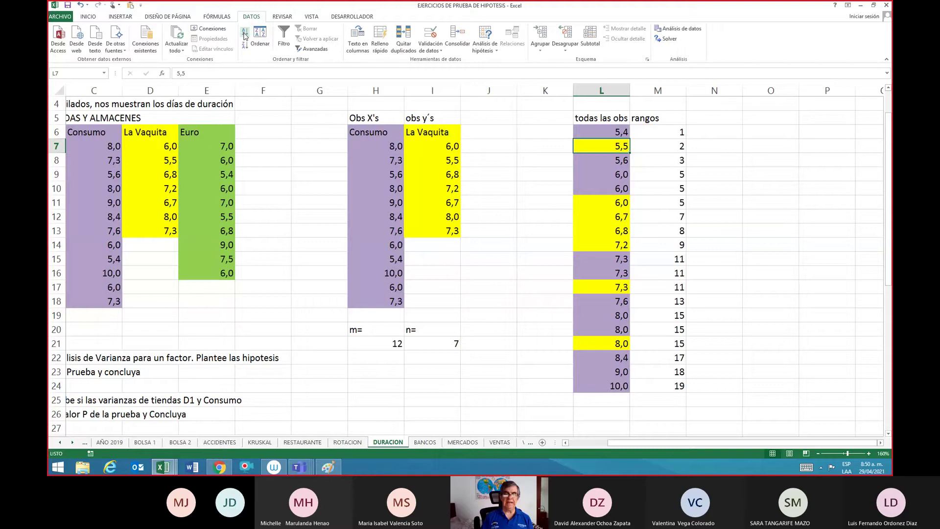
key(Up)
key(Up)
key(Left)
key(Left)
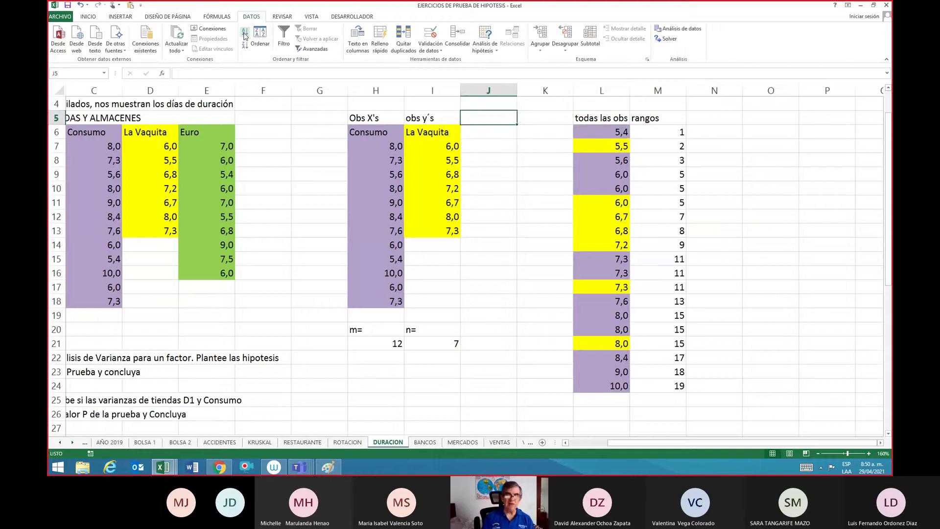
key(Down)
text(Rangos)
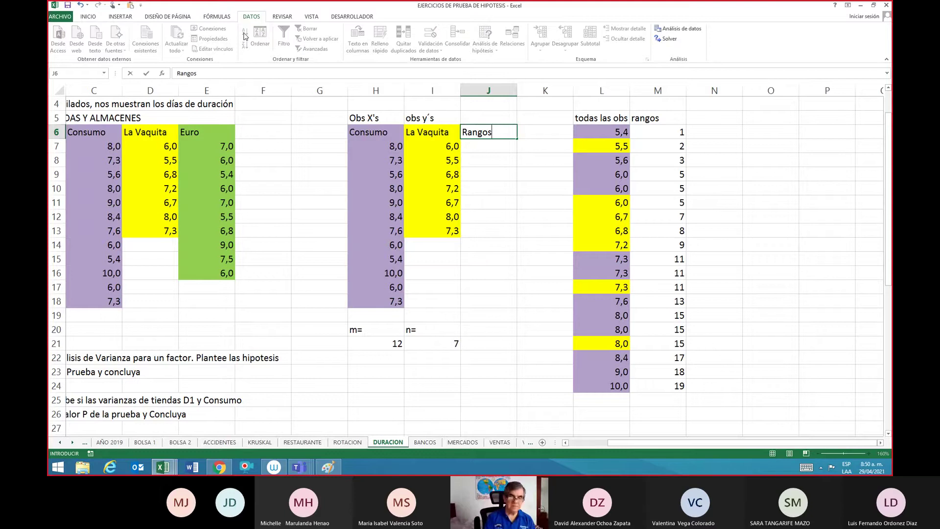
text( RJ)
key(Return)
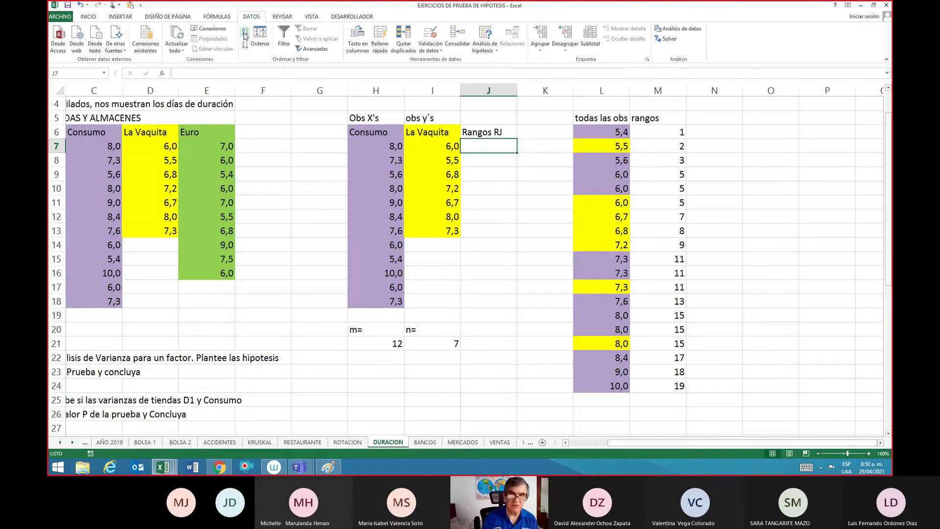
Step: Look up the first La Vaquita observation's rank in cell J7 with the formula =buscarv(I7;$L$6:$M$24;2)
text(=bus)
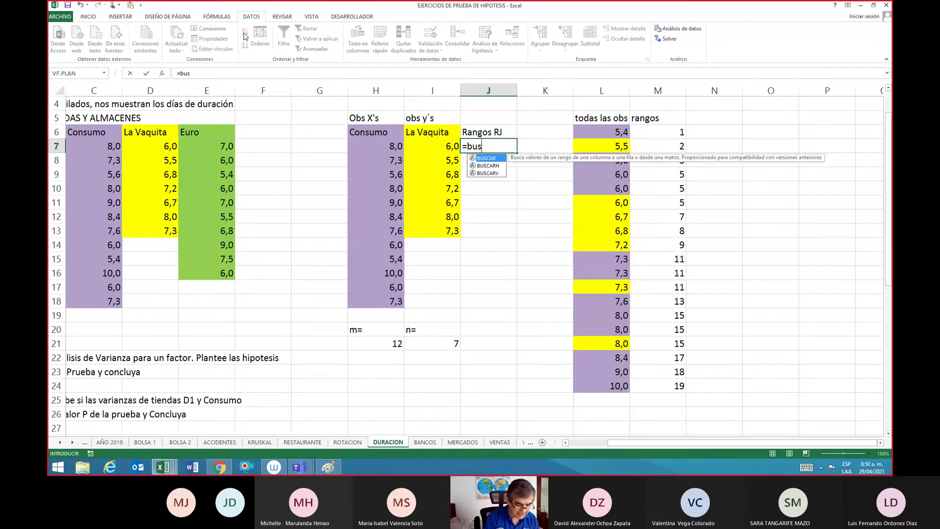
text(carv)
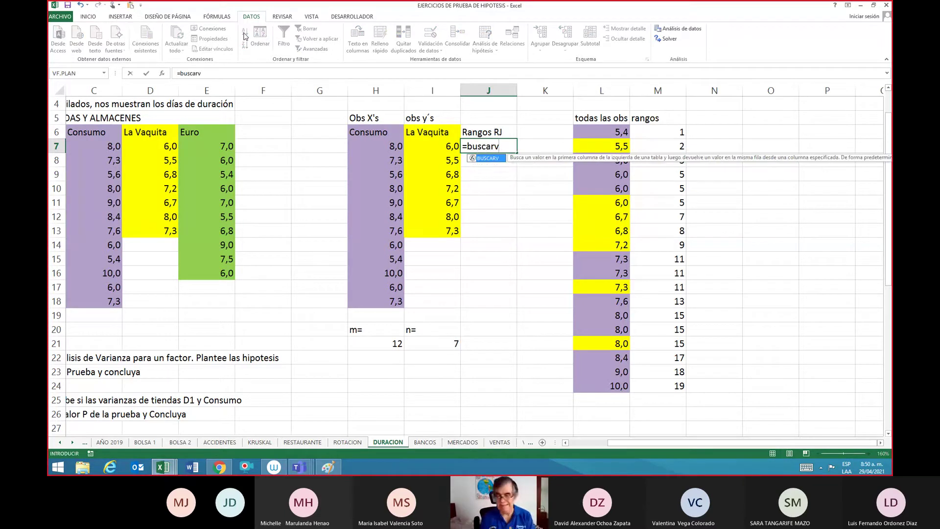
text(()
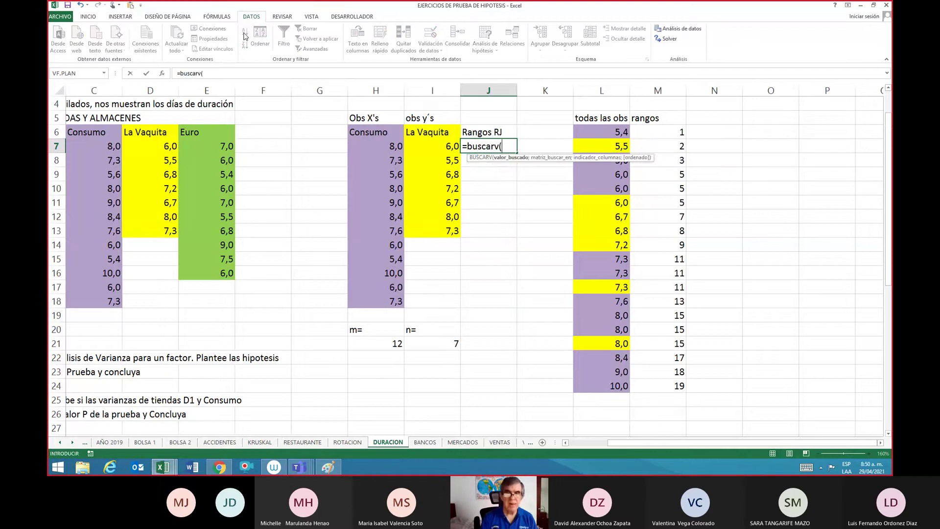
key(Left)
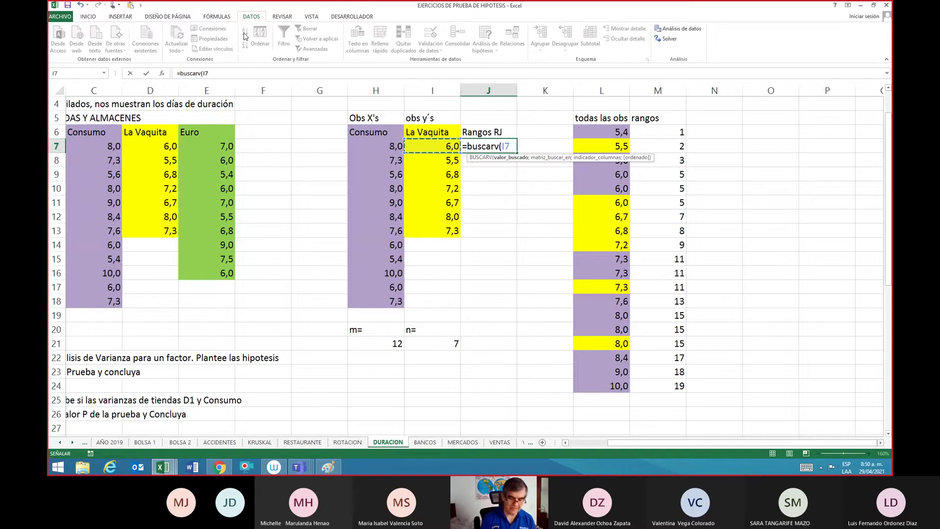
text(;)
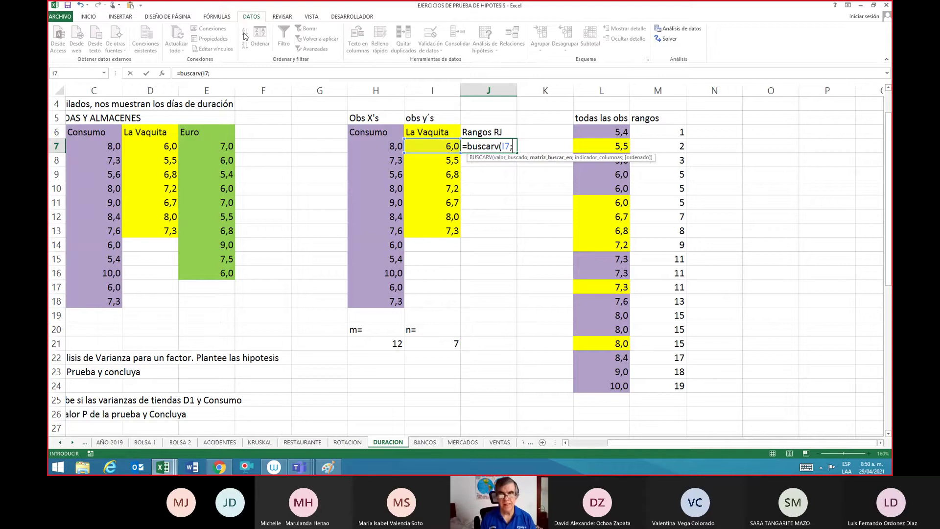
key(Right)
key(Right)
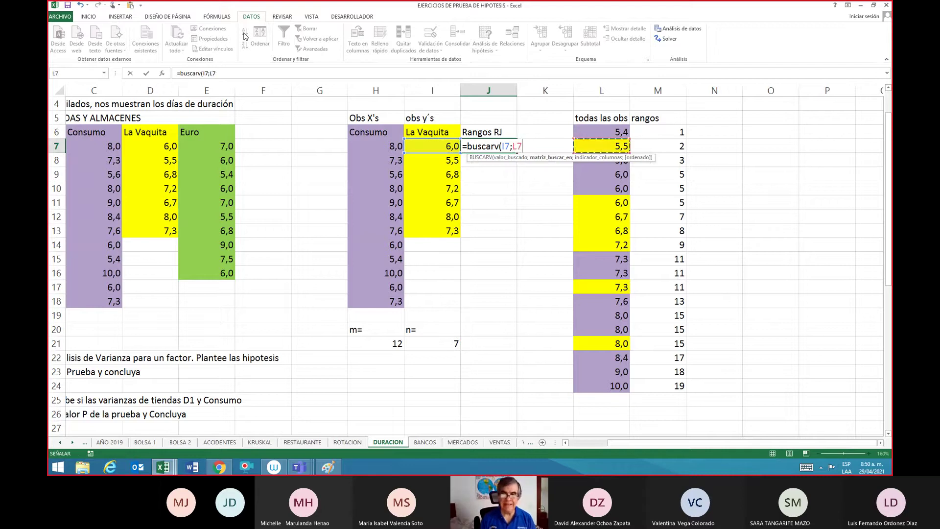
key(shift+Up)
key(shift+Down)
key(shift+Down)
key(shift+Down)
key(shift+Down)
key(shift+Down)
key(shift+Down)
key(shift+Down)
key(shift+Down)
key(shift+Down)
key(shift+Down)
key(shift+Down)
key(shift+Down)
key(shift+Down)
key(shift+Down)
key(shift+Down)
key(shift+Down)
key(shift+Down)
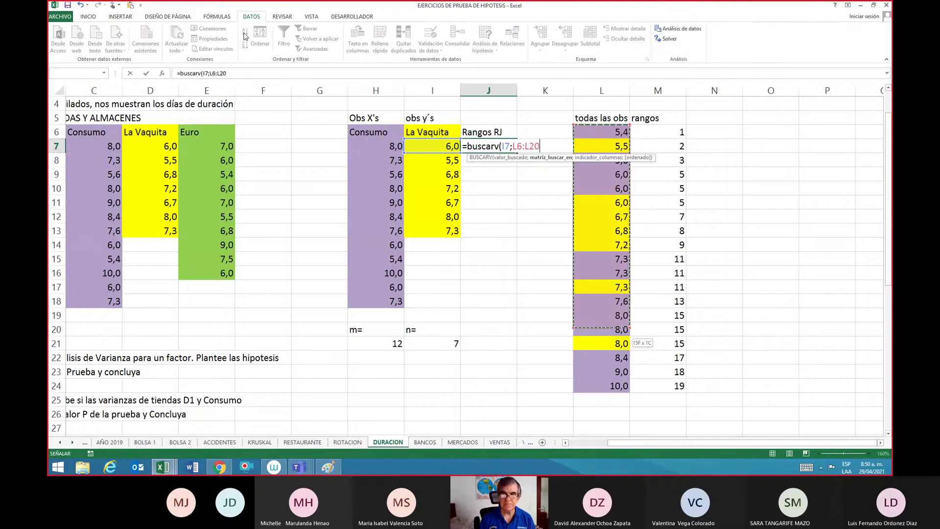
key(shift+Right)
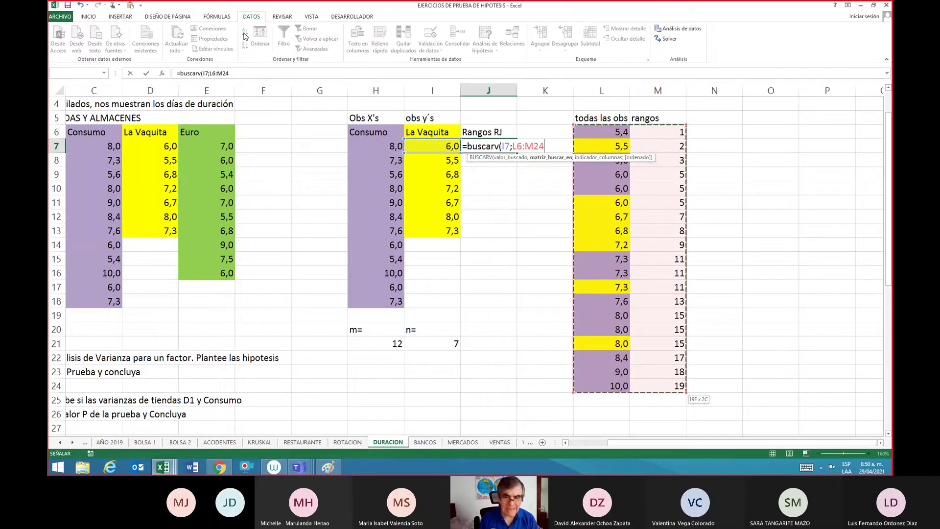
key(F4)
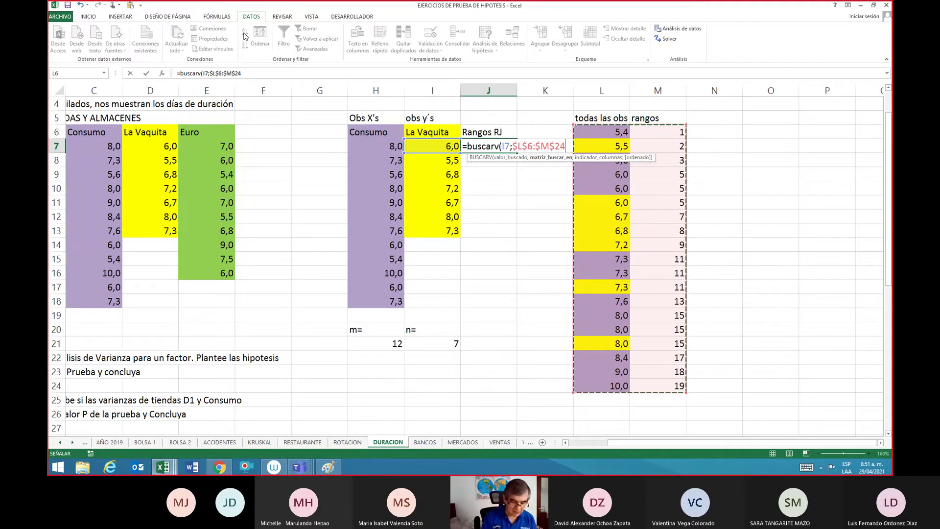
text(;)
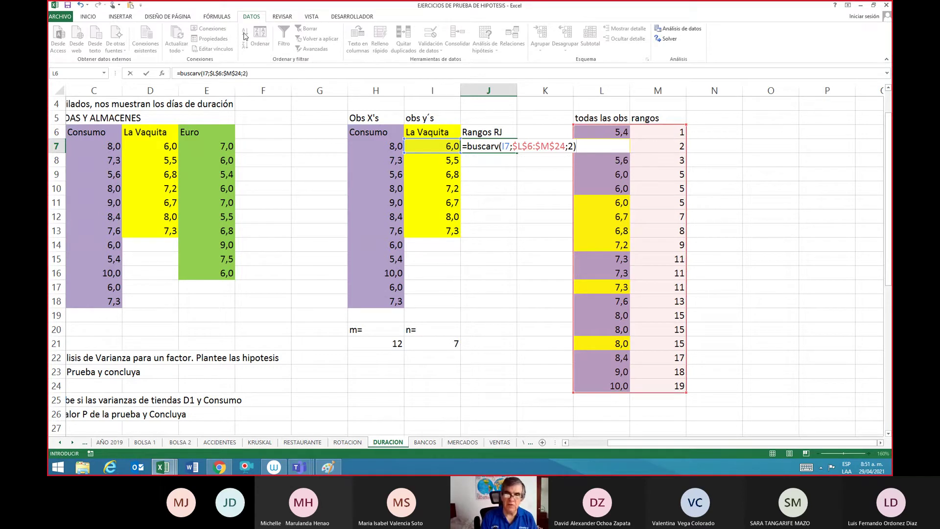
text(2))
key(Return)
key(Up)
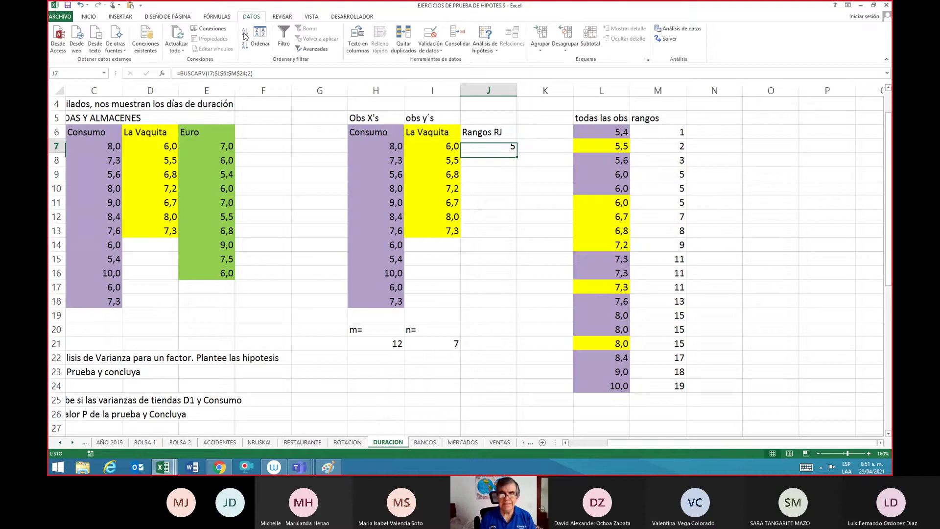
Step: Check the looked-up rank in J7 against the tied 6,0 observations and their ranks in the sorted list
key(Right)
key(Right)
key(Down)
key(Down)
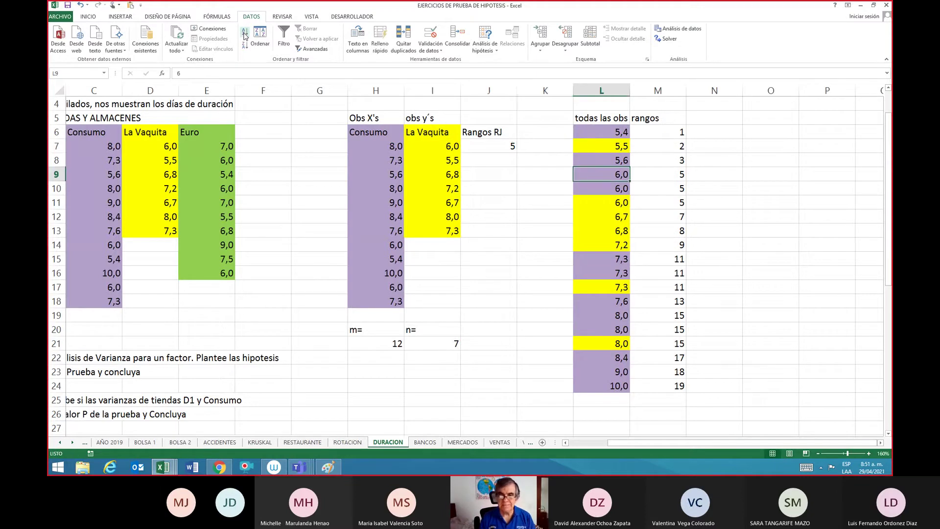
key(shift+Down)
key(shift+Down)
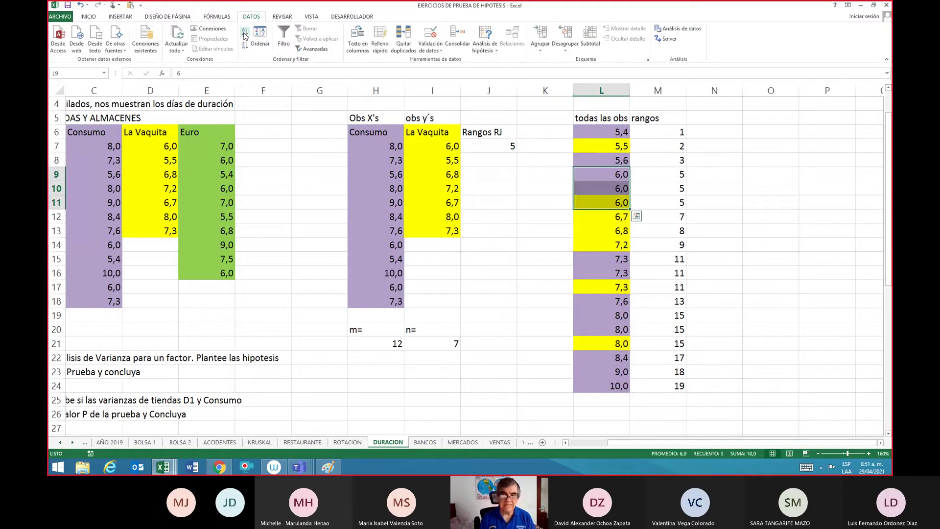
key(Down)
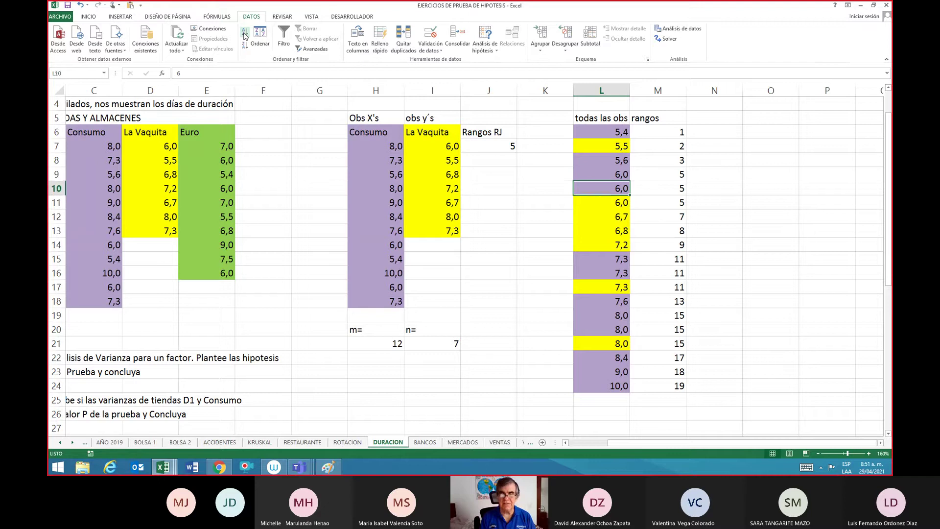
key(Down)
key(Right)
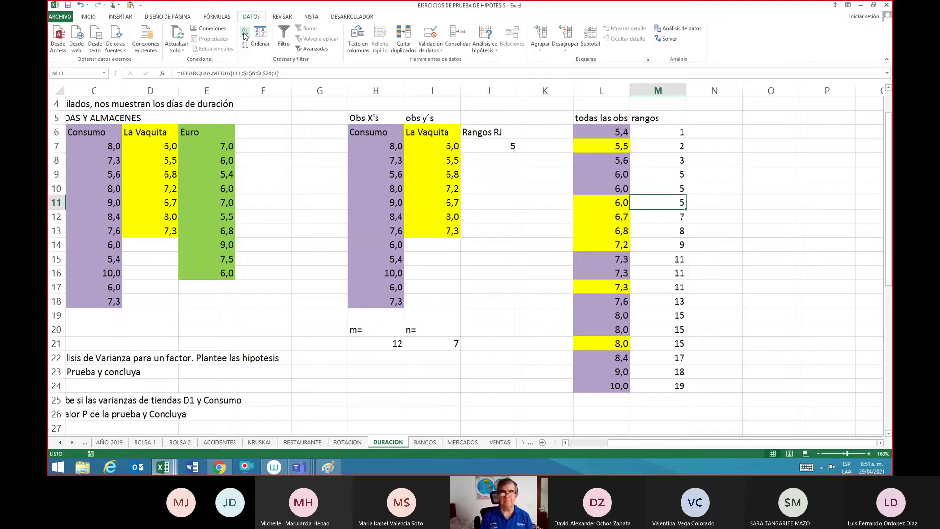
key(Up)
key(Left)
key(Left)
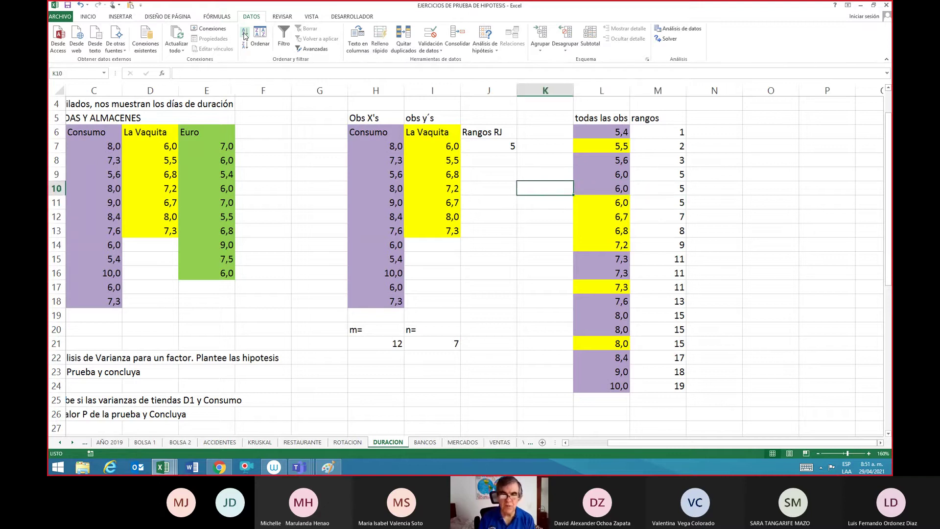
Step: Check the rank of the 5,5 observation in row 7 of the sorted list
key(Left)
key(Up)
key(Up)
key(Right)
key(Right)
key(Right)
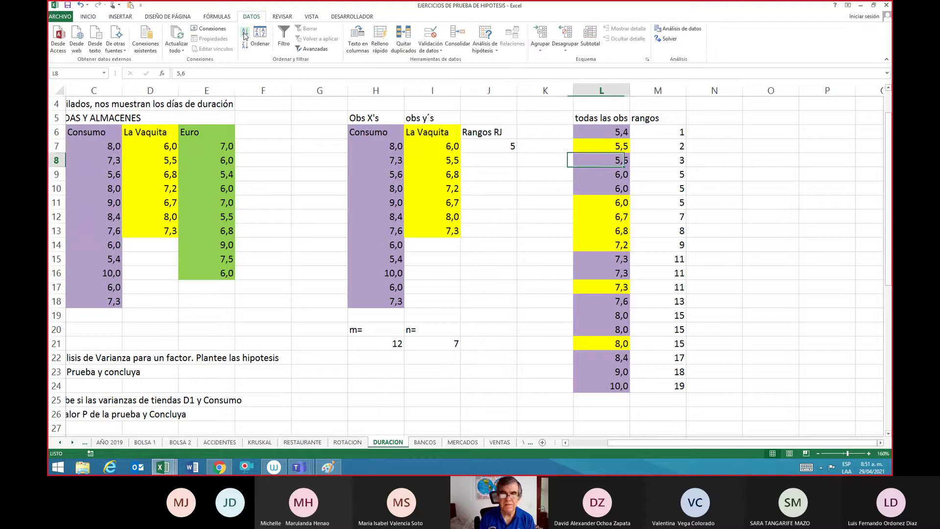
key(Up)
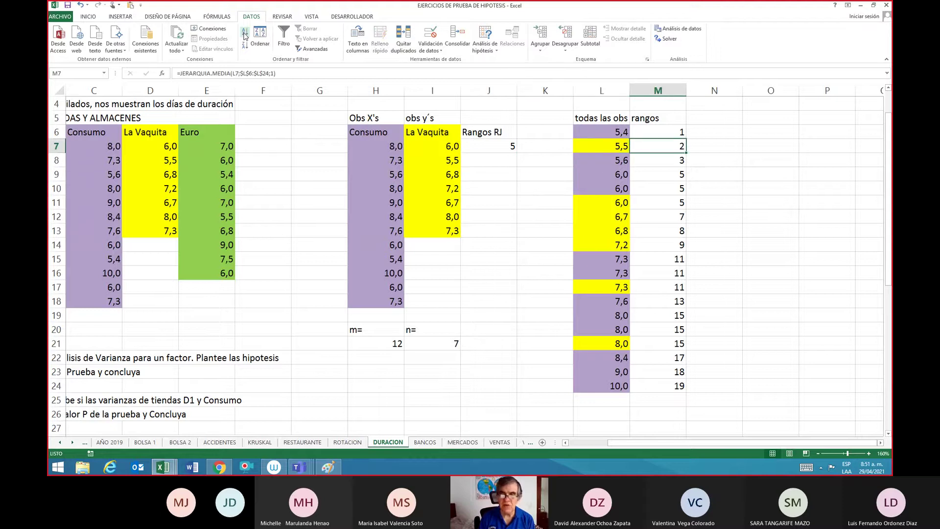
Step: Copy the lookup formula from J7 into J8 for the second La Vaquita observation
key(Left)
key(Left)
key(Left)
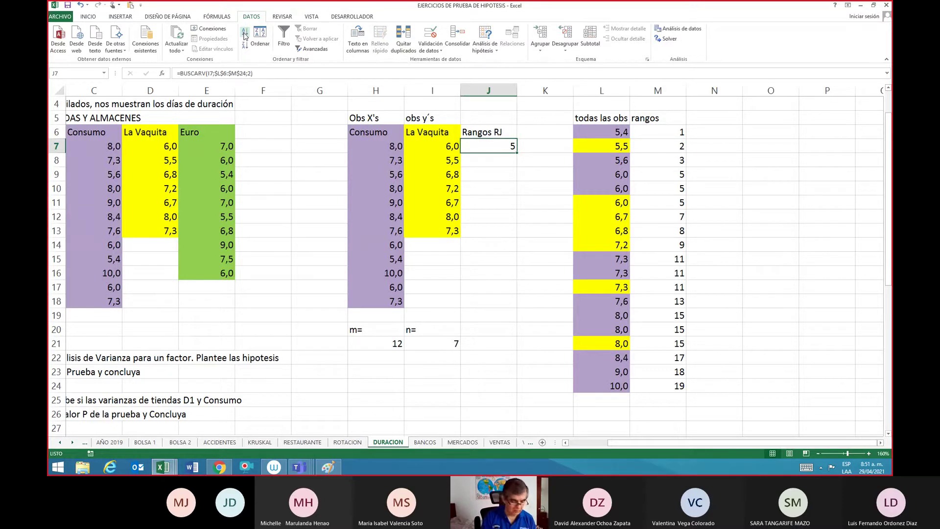
key(ctrl+c)
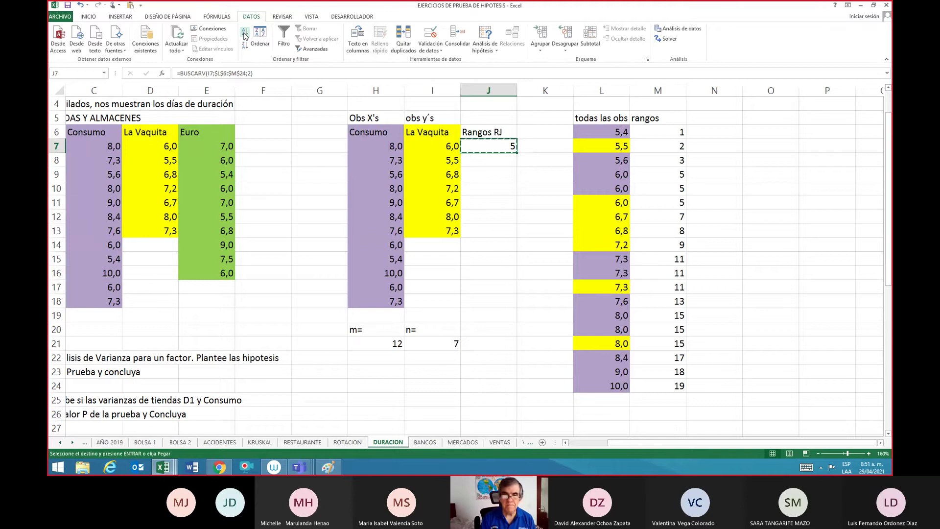
key(Down)
key(Return)
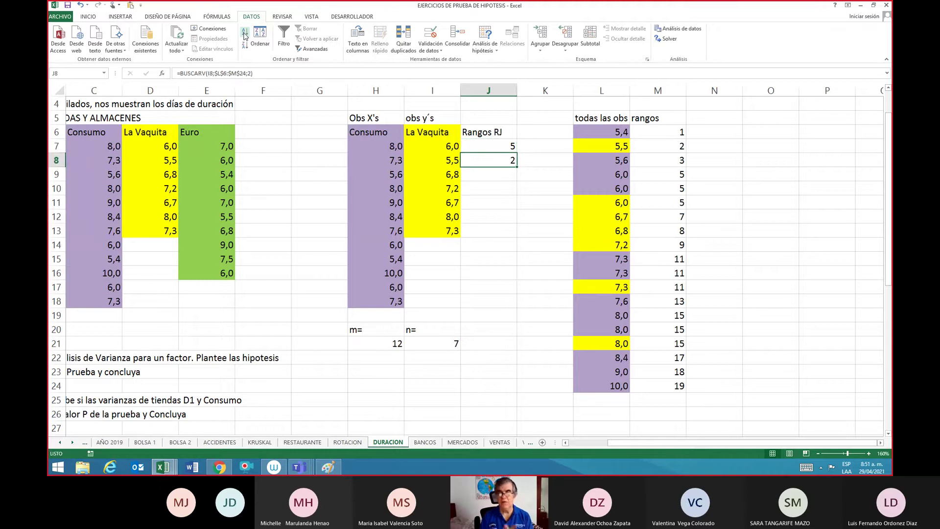
Step: Check the rank of the 6,8 observation in row 13 of the sorted list
key(Down)
key(Down)
key(Down)
key(Down)
key(Down)
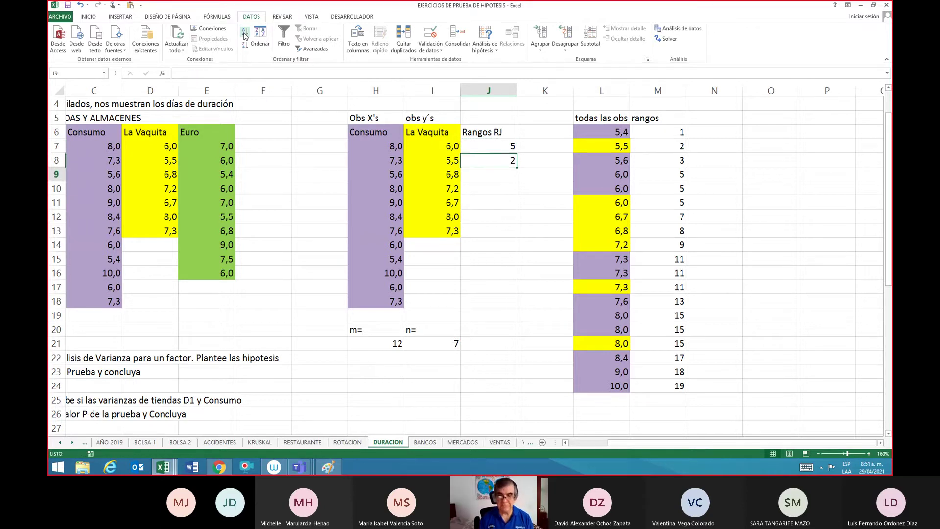
key(Right)
key(Right)
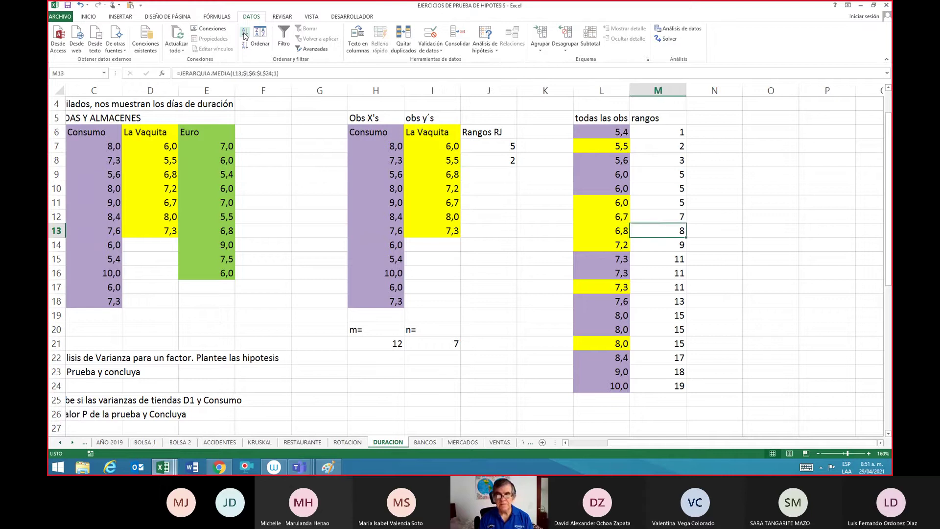
key(Right)
key(Left)
key(Left)
key(Left)
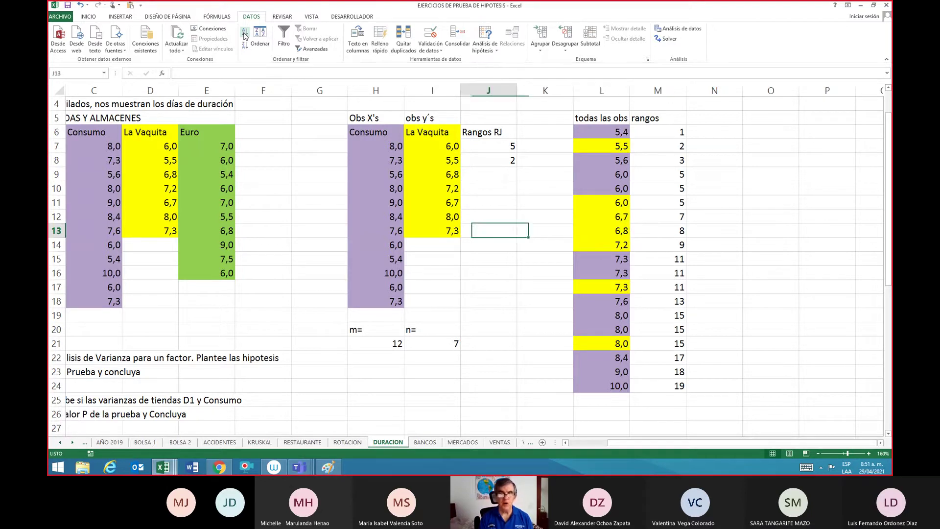
Step: Copy the lookup formula from J8 into J9 for the third La Vaquita observation
key(Up)
key(Up)
key(Up)
key(Up)
key(Up)
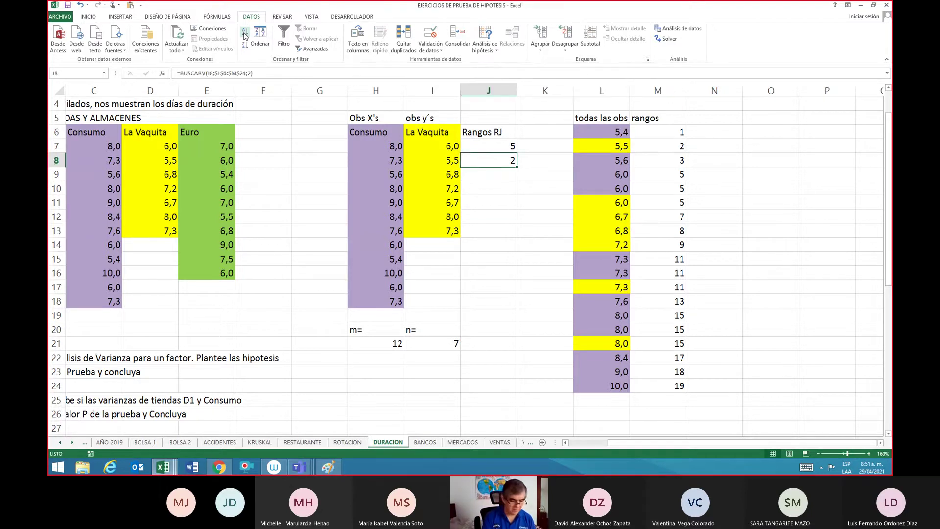
key(ctrl+c)
key(Down)
key(ctrl+v)
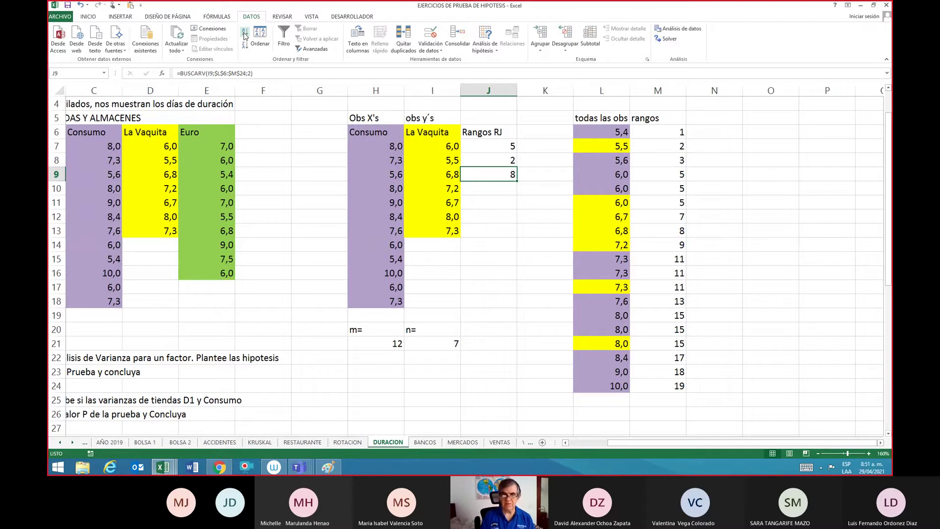
Step: Copy the lookup formula from J9 down through J13 to cover the remaining La Vaquita observations
key(ctrl+c)
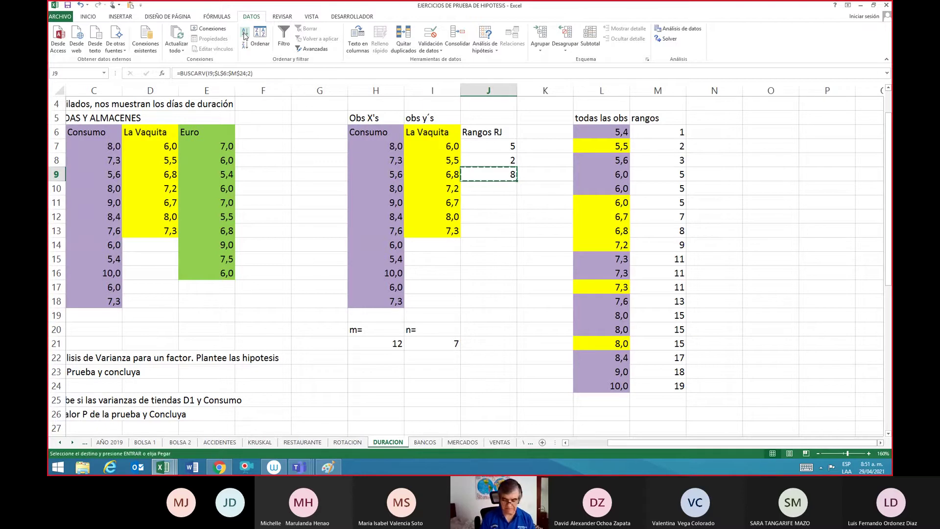
key(shift+Down)
key(shift+Down)
key(shift+Down)
key(shift+Down)
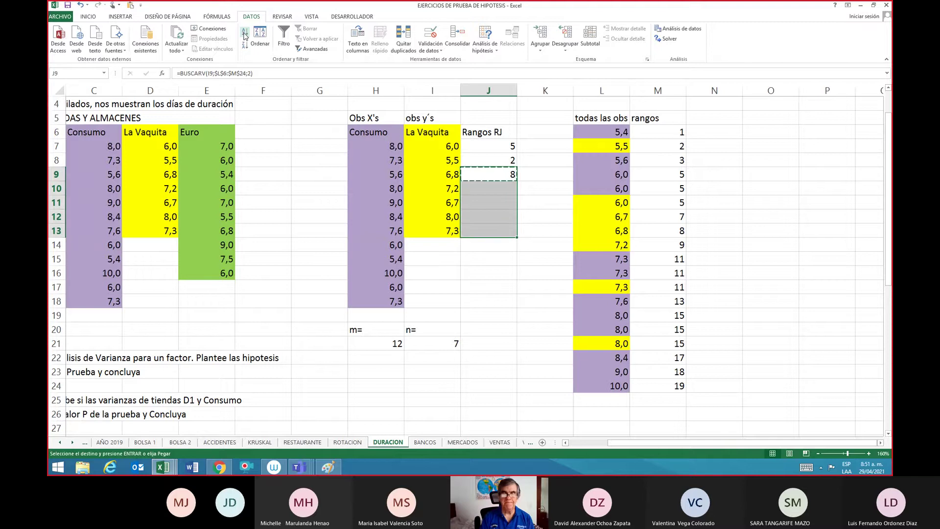
key(ctrl+v)
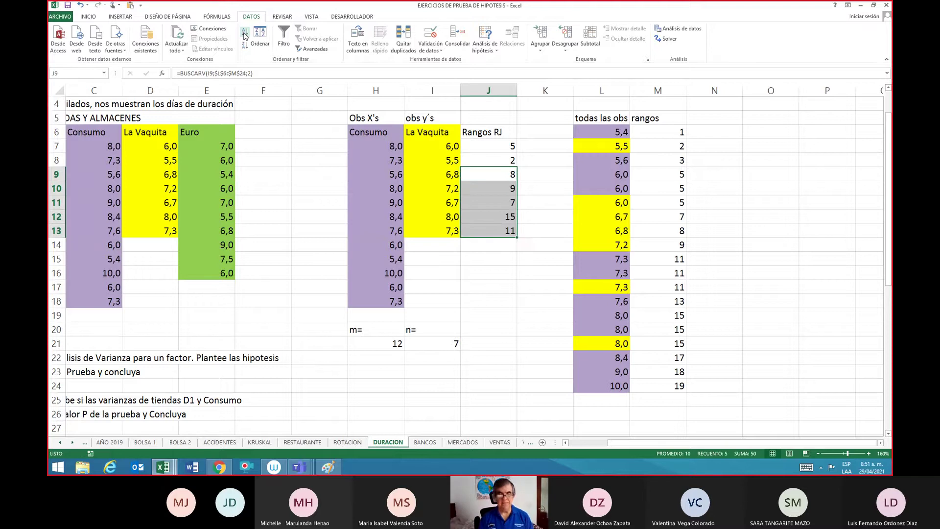
Step: Compare the looked-up rank in J10 with the rank of the 7,2 observation in M14
key(Down)
key(Left)
key(Right)
key(Right)
key(Right)
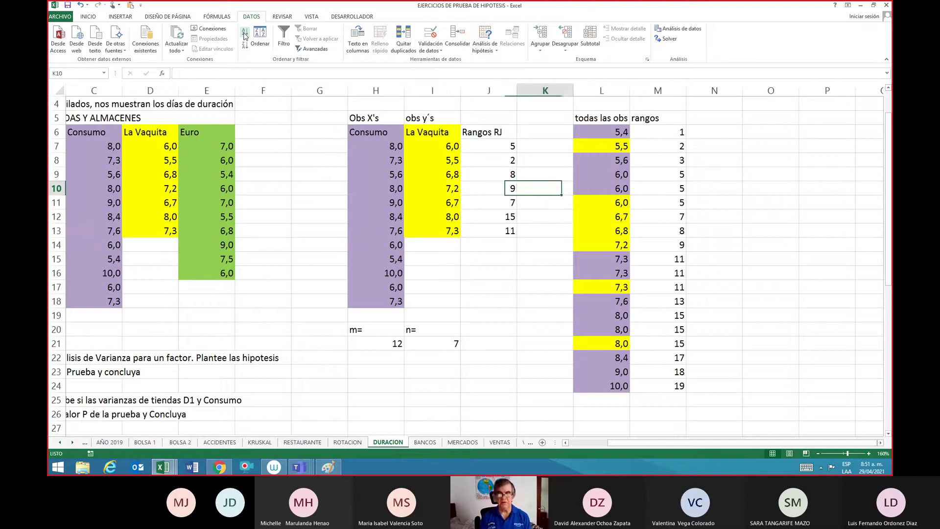
key(Down)
key(Down)
key(Down)
key(Down)
key(Right)
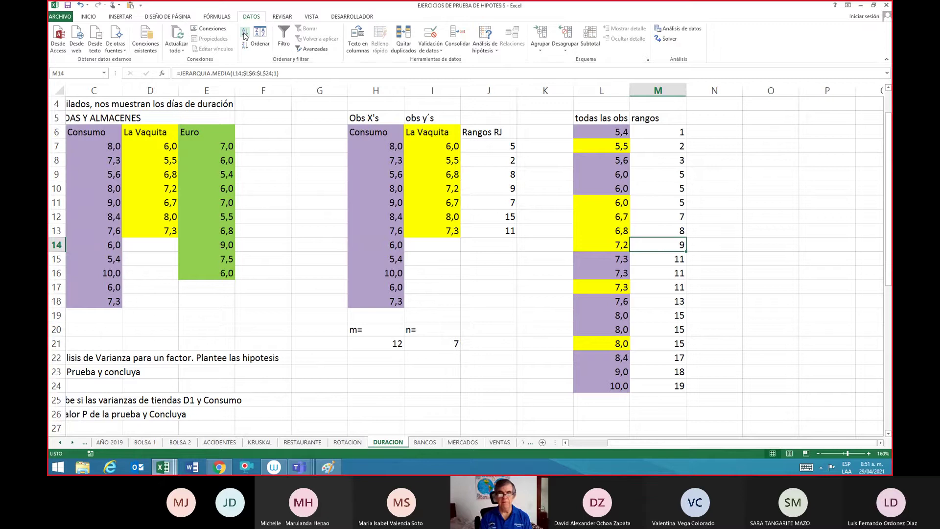
Step: Compare the looked-up rank in J11 with the rank of the 6,7 observation in row 12 of the sorted list
key(Left)
key(Left)
key(Left)
key(Up)
key(Up)
key(Up)
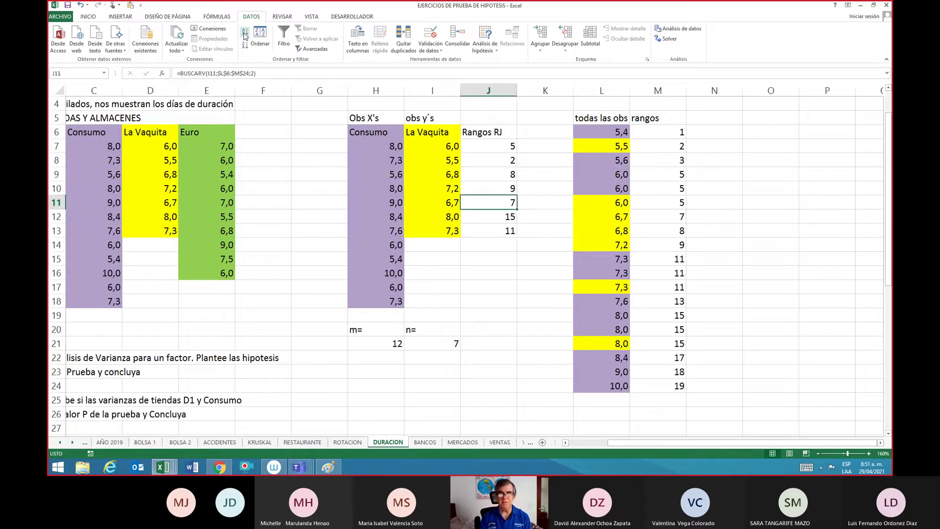
key(Right)
key(Right)
key(Down)
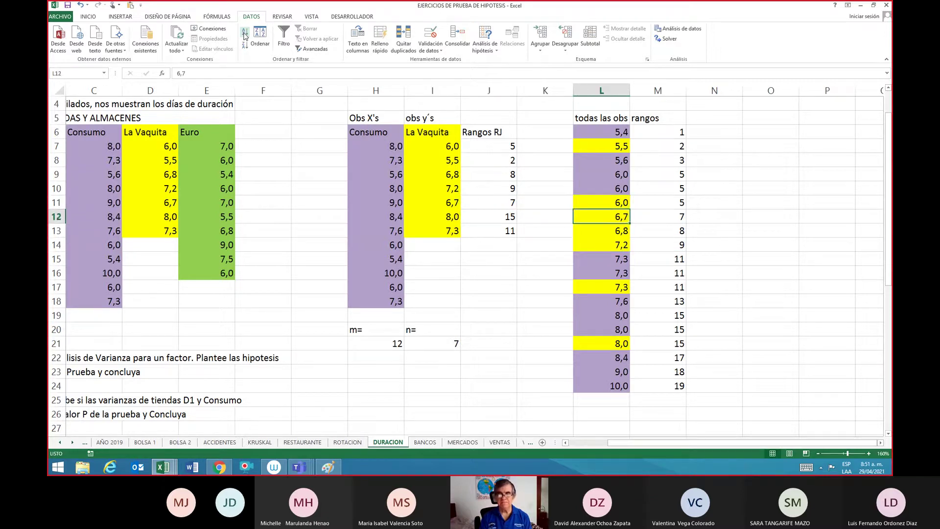
key(Right)
Step: Compare the looked-up rank in J12 with the rank of the La Vaquita 8,0 observation in row 21 of the sorted list
key(Left)
key(Left)
key(Left)
key(Left)
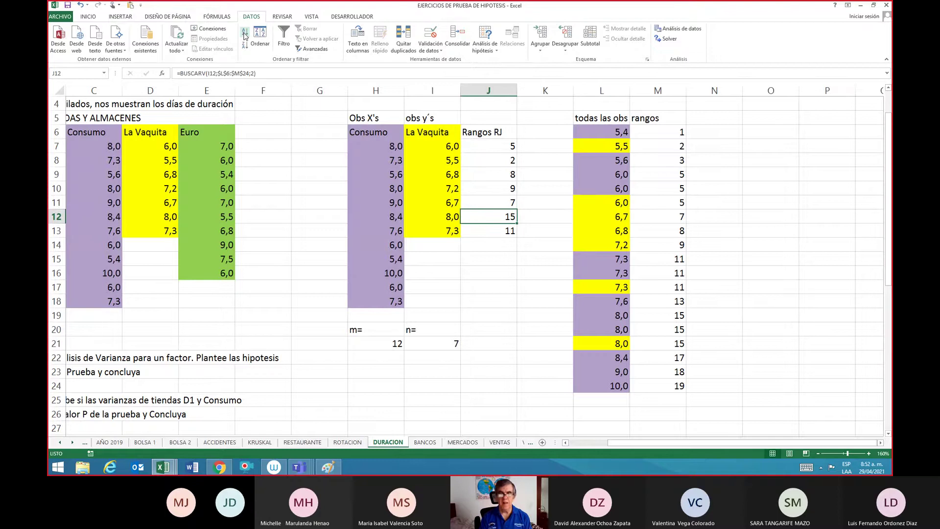
key(Right)
key(Right)
key(Right)
key(Down)
key(Down)
key(Down)
key(Down)
key(Down)
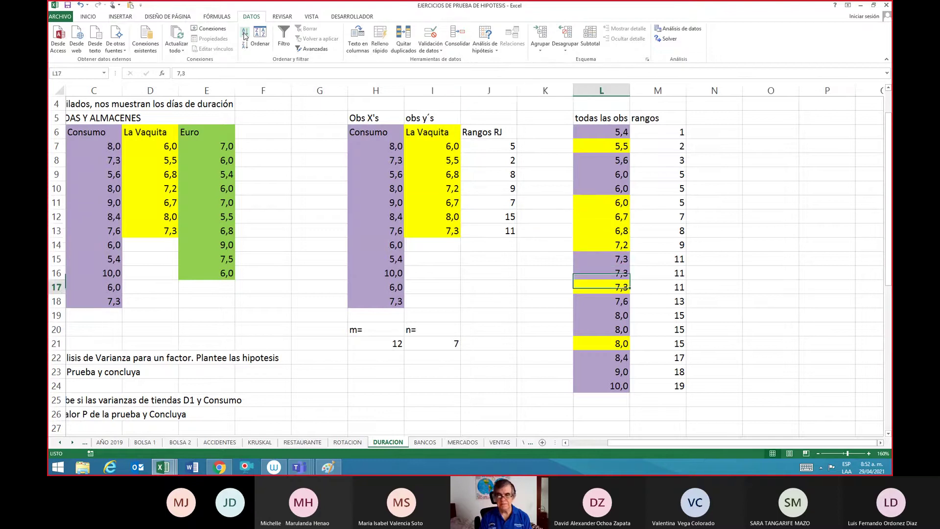
key(Down)
key(Down)
key(Down)
key(Down)
key(Right)
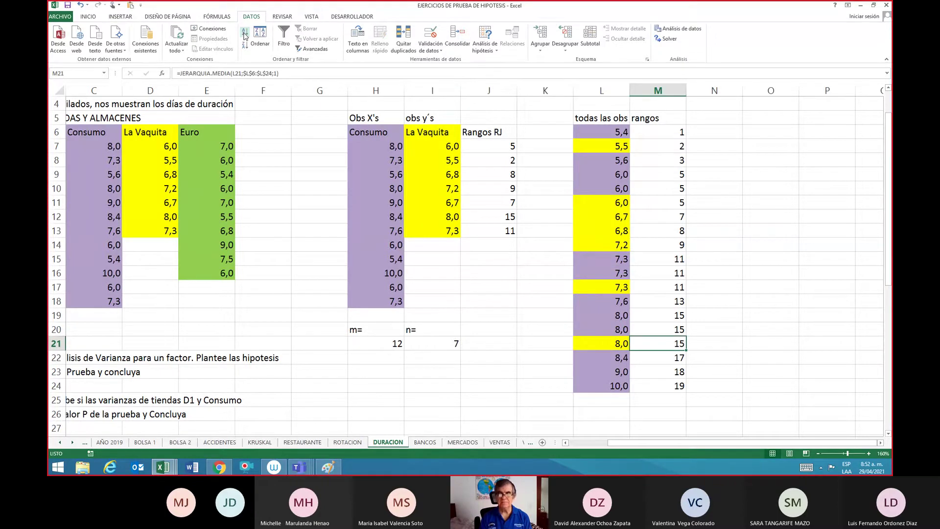
Step: Compare the looked-up rank in J13 with the rank of the La Vaquita 7,3 observation in M17
key(Left)
key(Left)
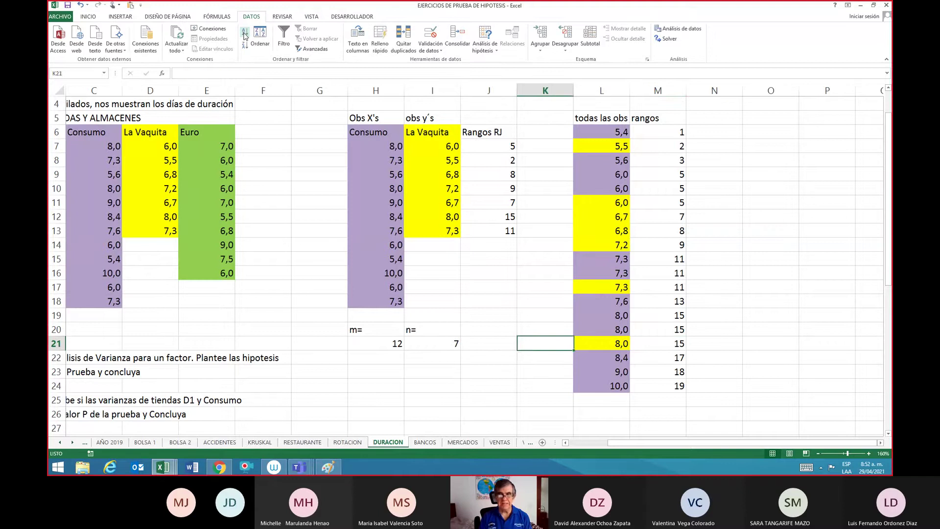
key(Up)
key(Up)
key(Up)
key(Up)
key(Up)
key(Up)
key(Up)
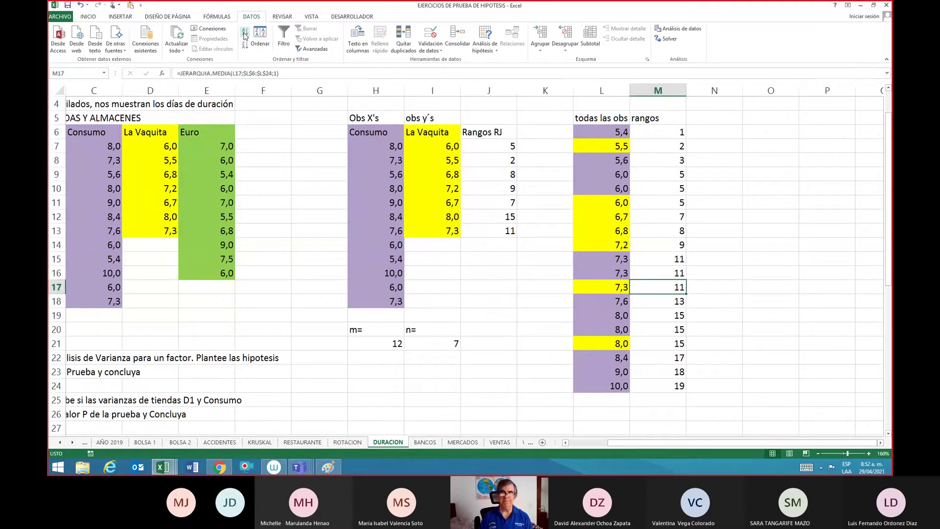
Step: Enter the label "estadístico W" in I16, below the La Vaquita observations
key(Left)
key(Left)
key(Left)
key(Left)
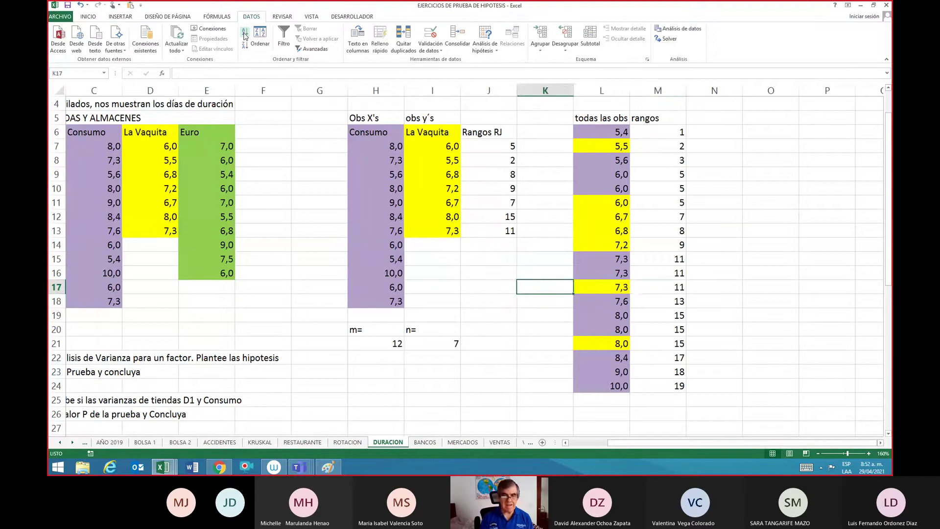
key(Up)
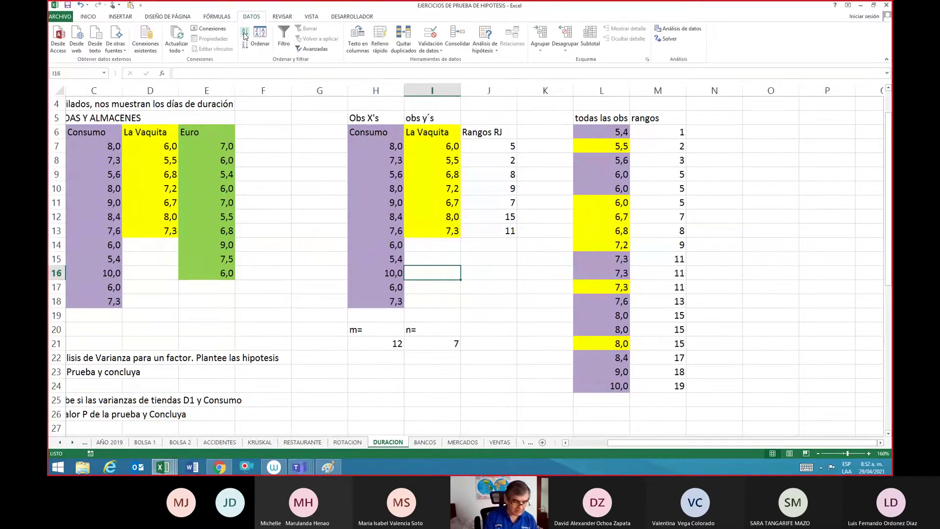
text(estad)
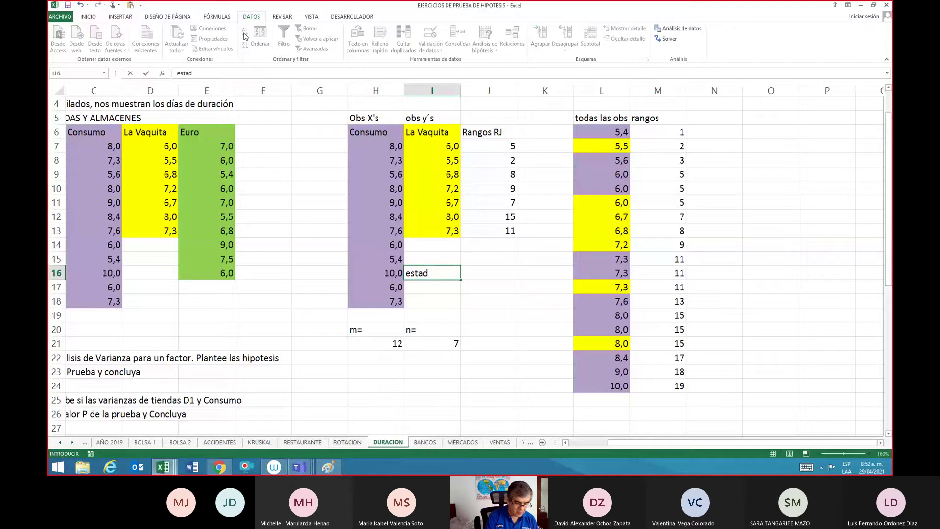
text(ístico)
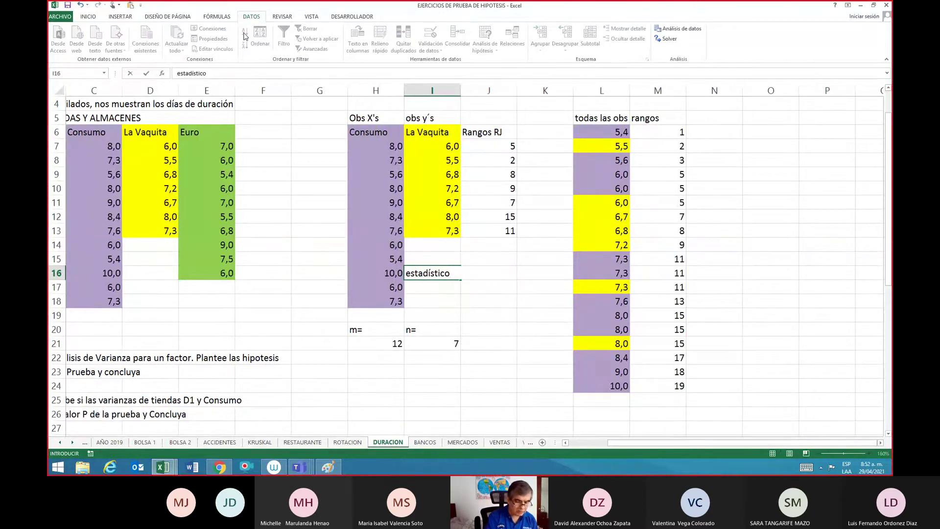
text( W)
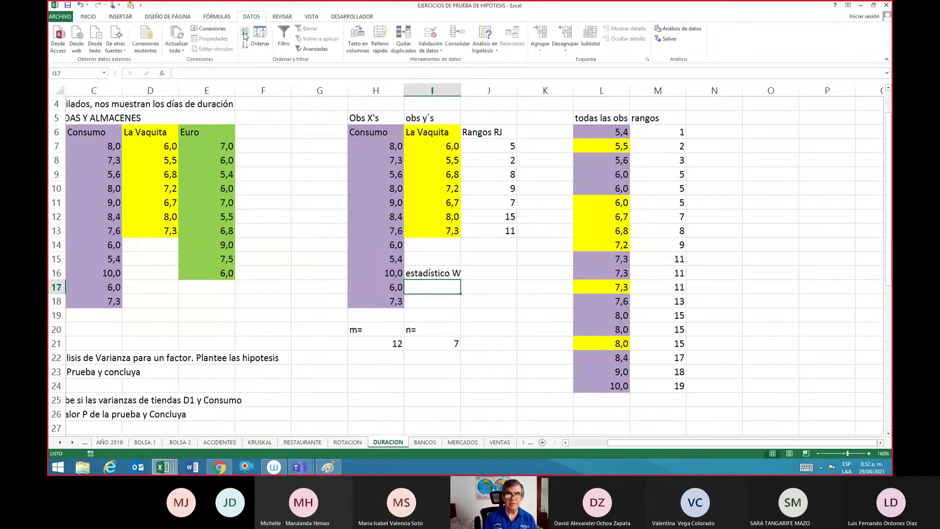
Step: Try to total the La Vaquita ranks in J16 with a SUMA formula over J7:J139
key(Tab)
text(=)
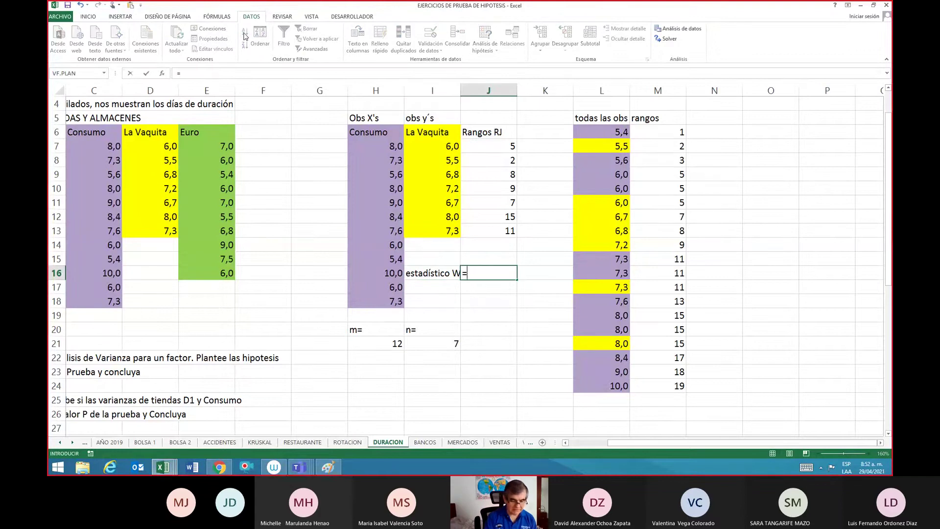
text(suma()
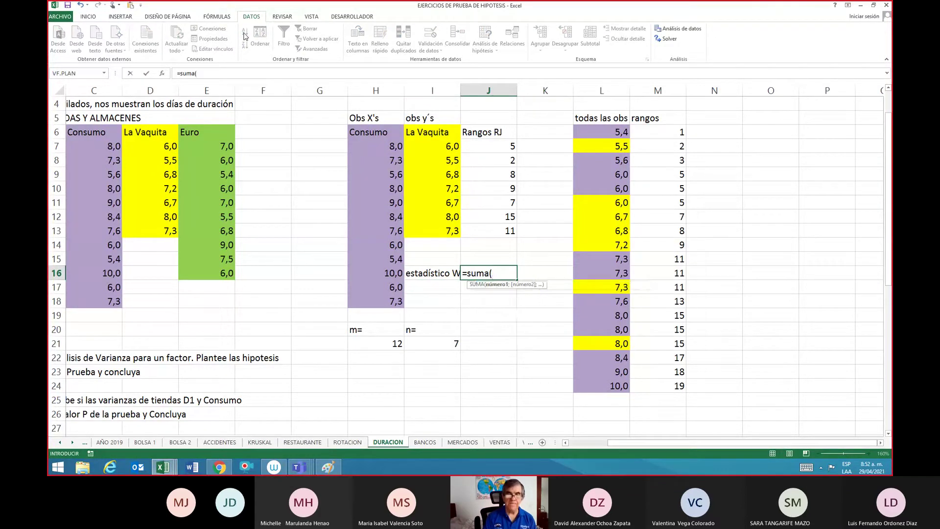
key(Up)
key(Up)
key(Up)
key(Up)
key(Up)
key(Up)
key(Up)
key(Up)
key(Up)
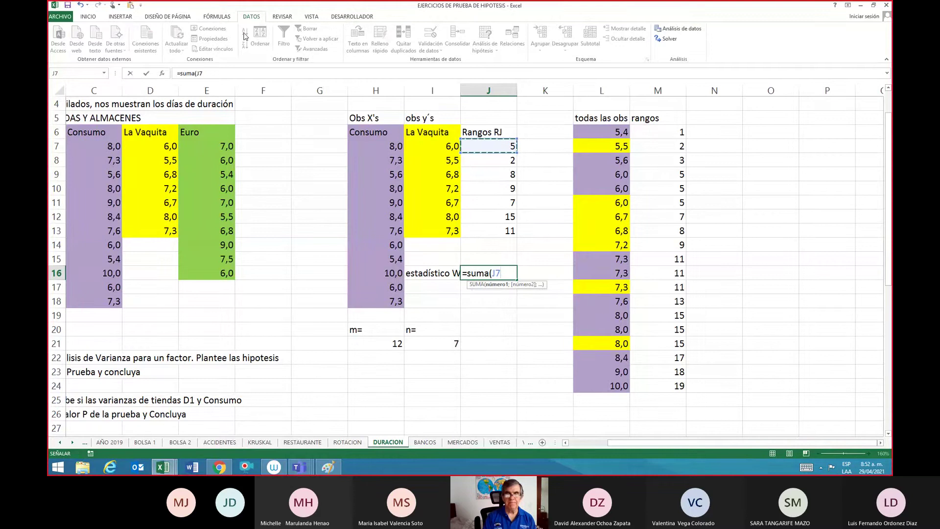
key(shift+Down)
key(shift+Down)
key(shift+Down)
key(shift+Down)
key(shift+Down)
key(shift+Down)
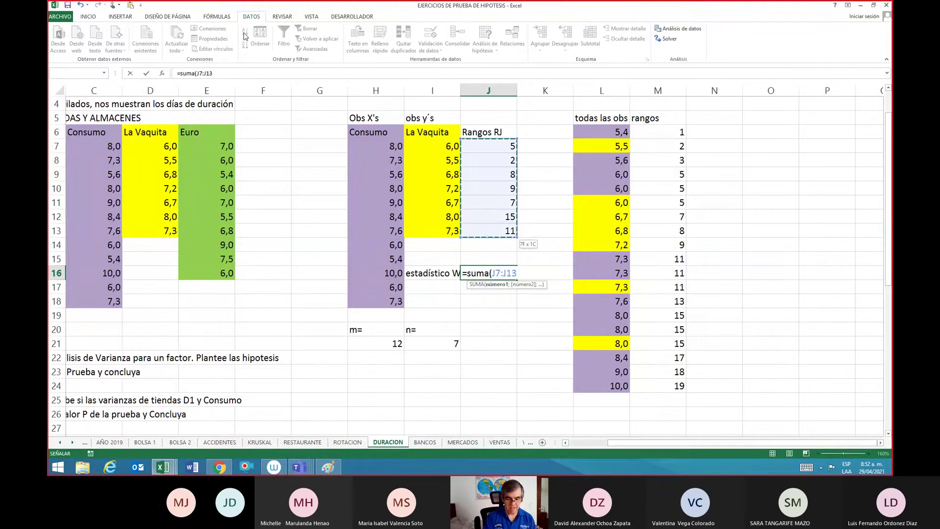
text(9)
key(Return)
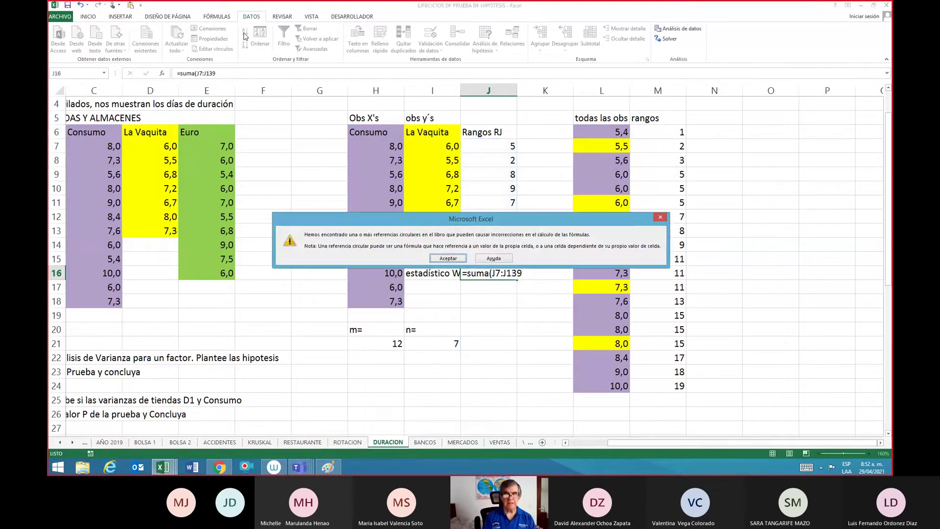
key(Return)
key(Up)
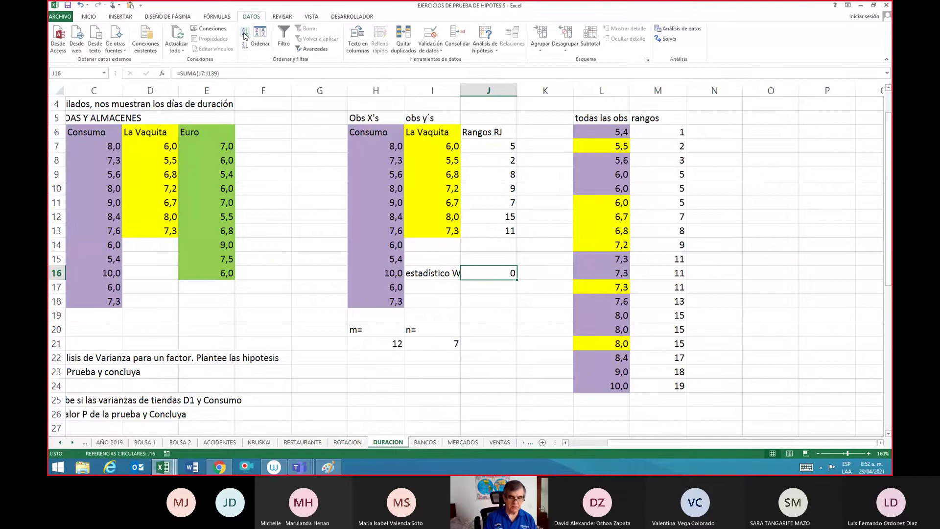
Step: Replace the formula in J16 with =SUMA(J7:J13) to calculate the W statistic from the La Vaquita ranks
text(=suma()
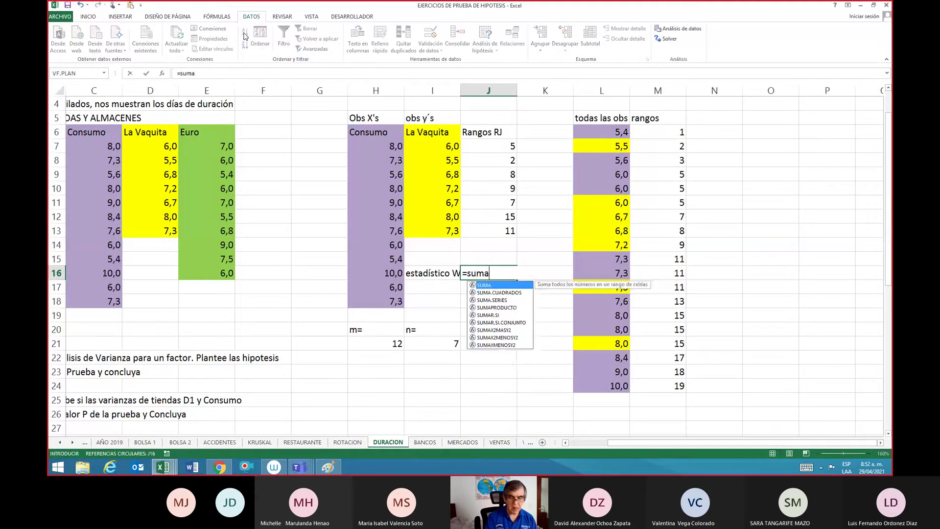
key(Up)
key(Up)
key(Up)
key(Up)
key(Up)
key(Up)
key(Up)
key(Up)
key(Up)
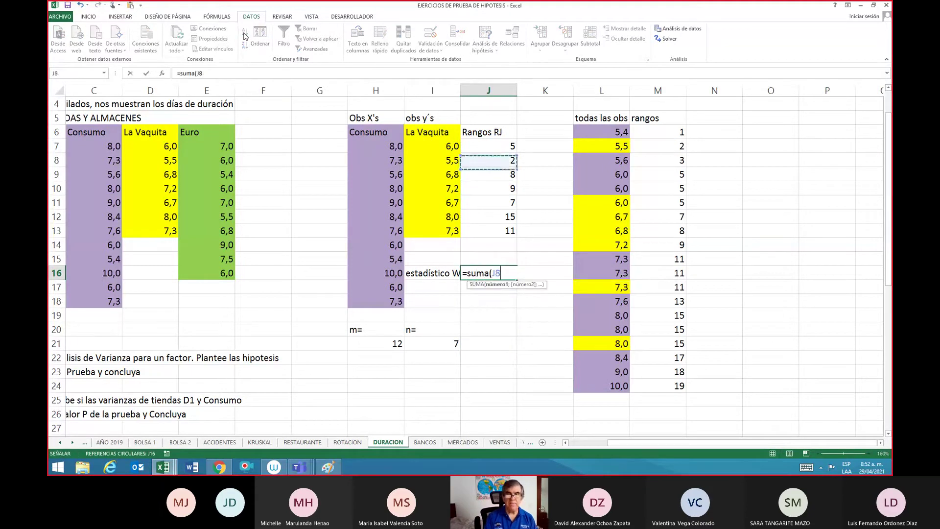
key(shift+Down)
key(shift+Down)
key(shift+Down)
key(shift+Down)
key(shift+Down)
key(shift+Down)
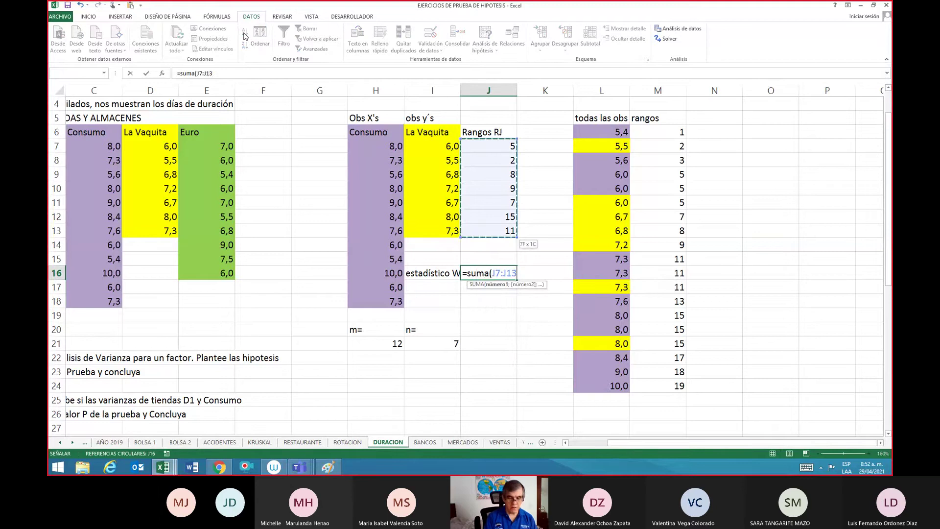
text())
key(ctrl+Return)
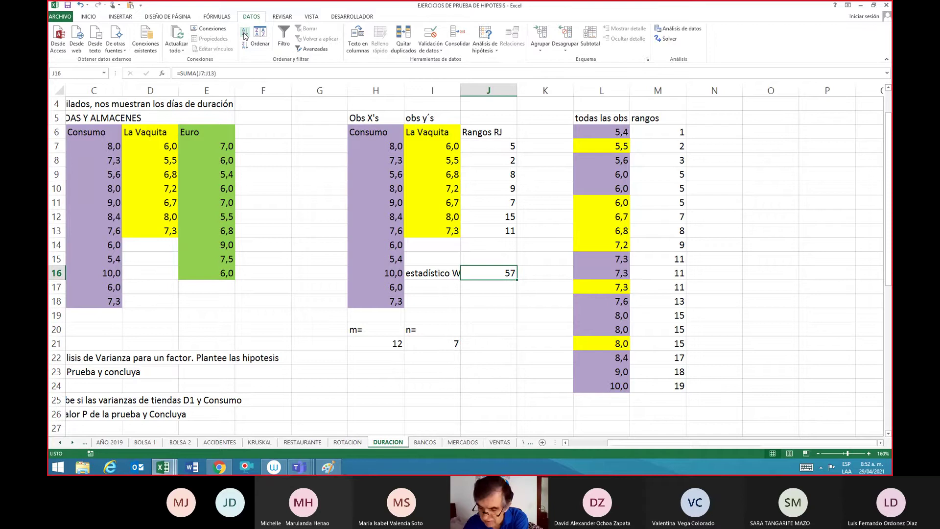
key(ctrl)
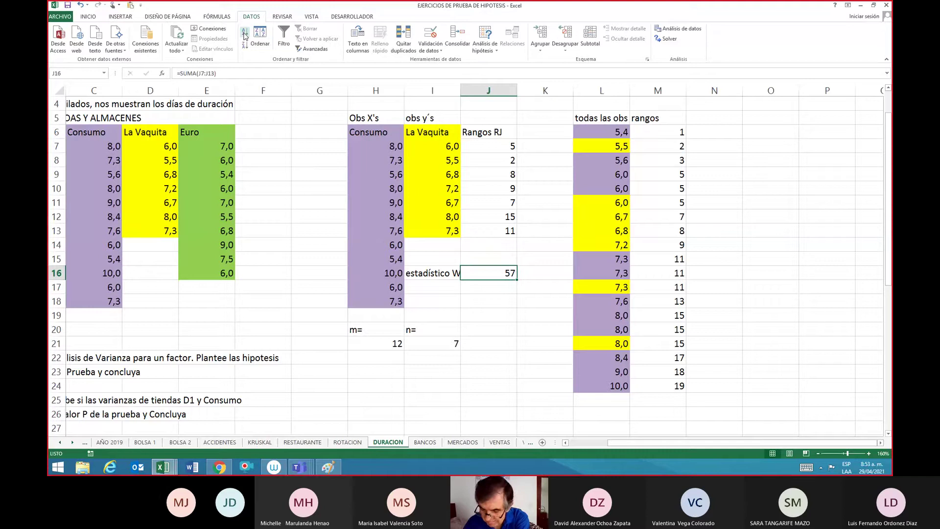
key(ctrl)
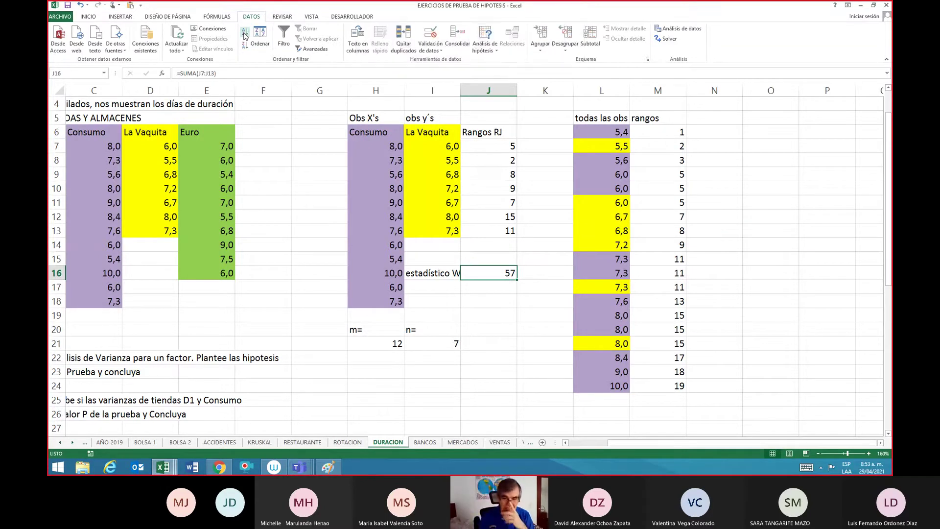
key(Right)
key(Right)
key(Right)
key(Right)
key(Right)
key(Right)
key(Right)
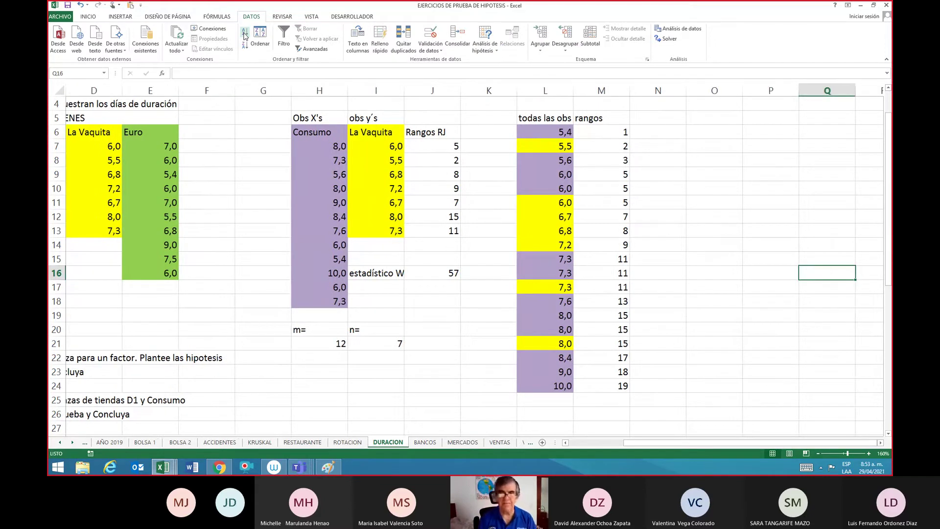
key(Up)
key(Up)
key(Up)
key(Up)
key(Up)
key(Up)
key(Up)
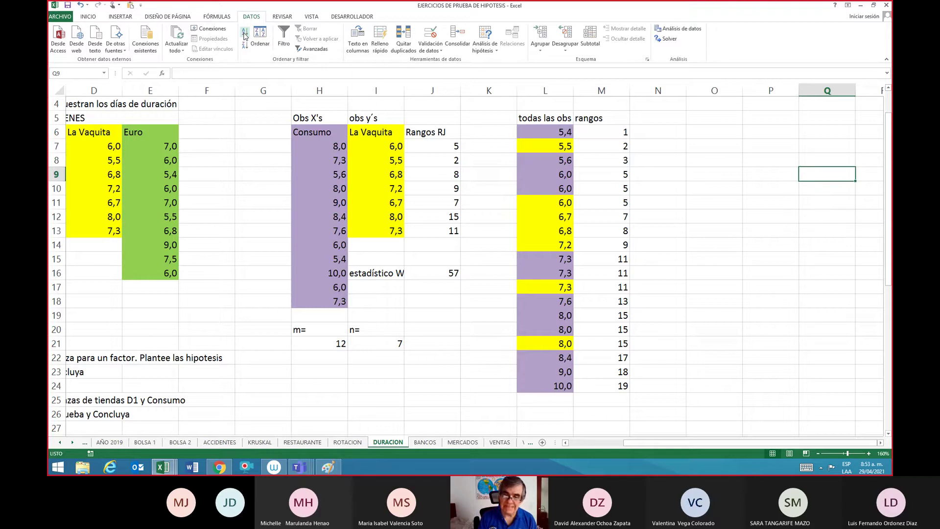
key(Left)
key(Left)
key(Left)
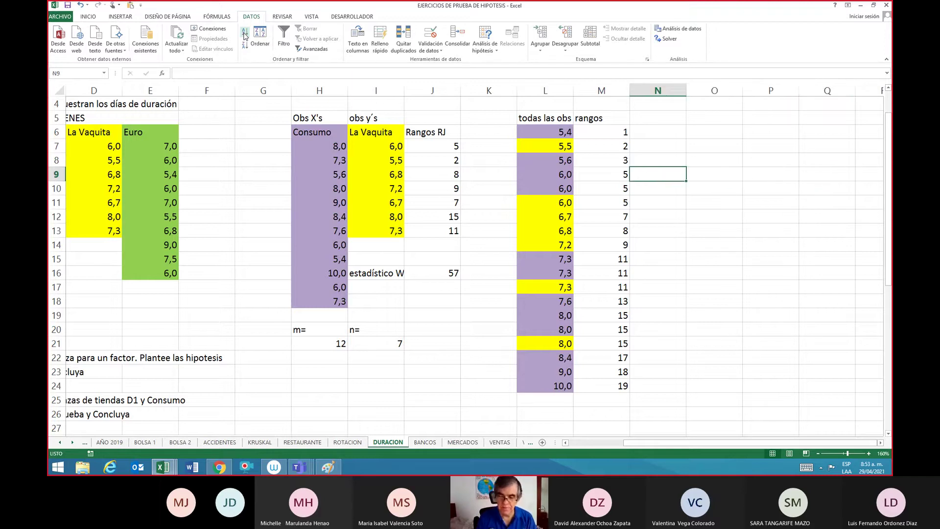
Step: Fill the tied 6,0 observations and their ranks in L9:M11 with a tan theme colour
key(Up)
key(Up)
key(Up)
key(Left)
key(Left)
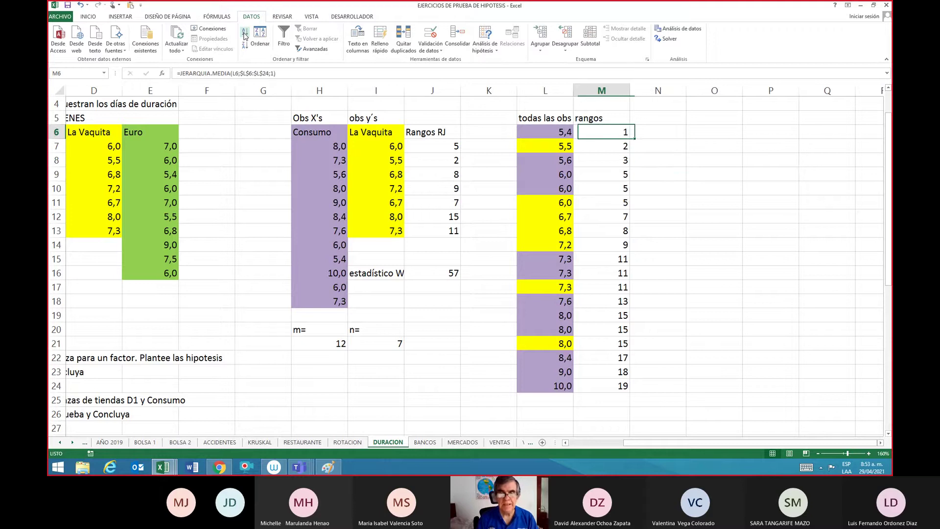
key(Down)
key(Down)
key(Down)
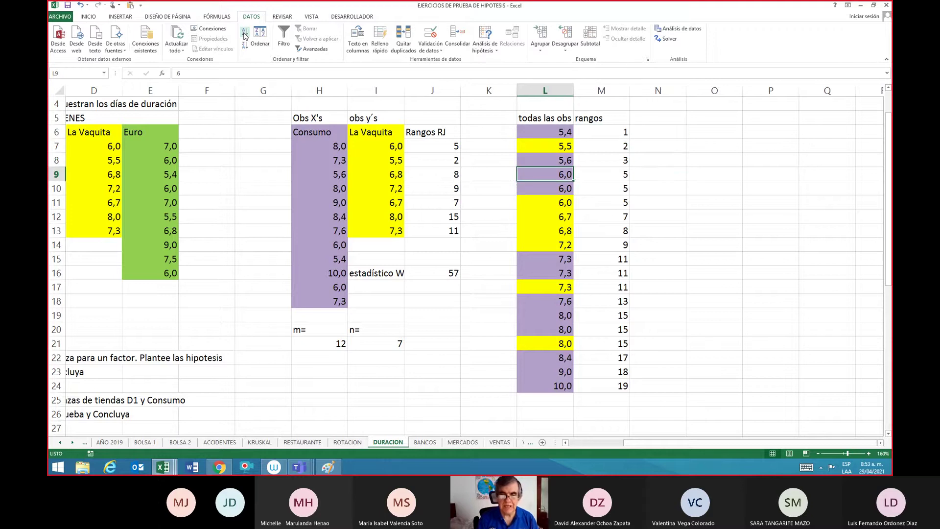
key(shift+Down)
key(shift+Down)
key(shift+Right)
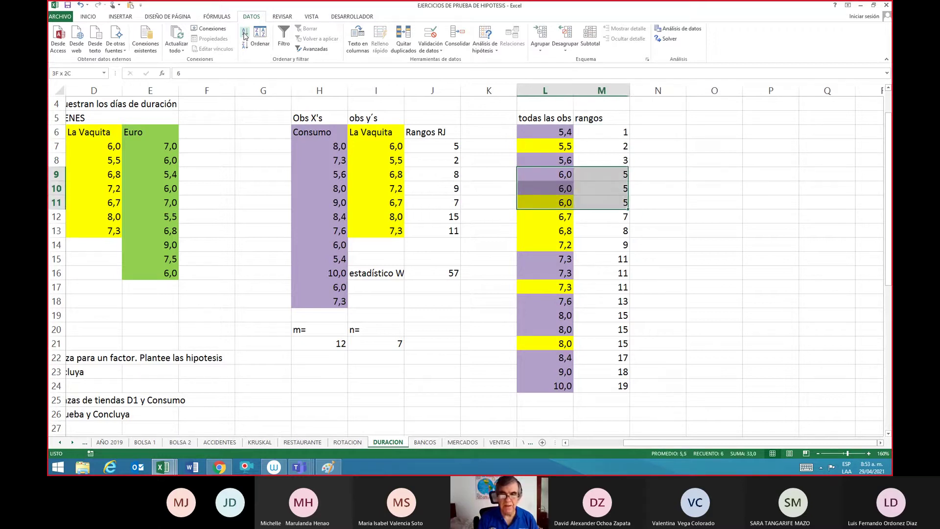
right_click(601, 190)
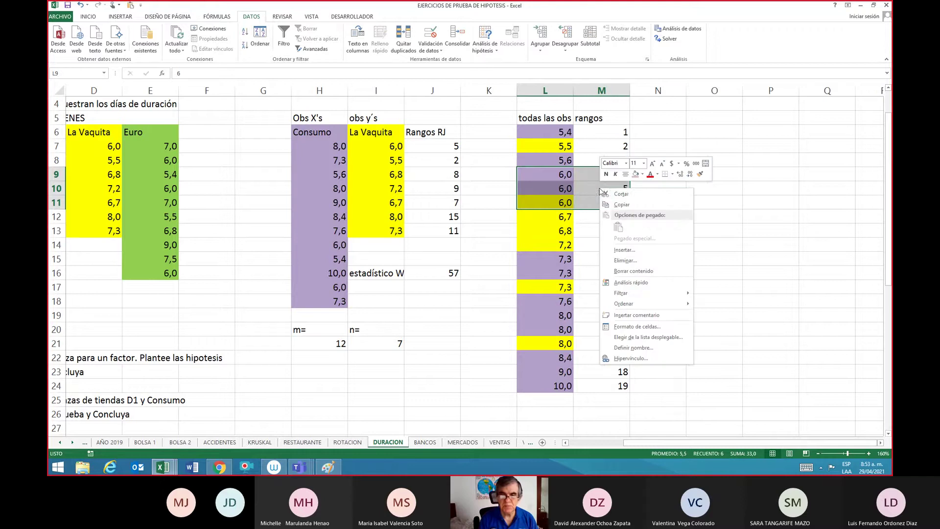
click(642, 174)
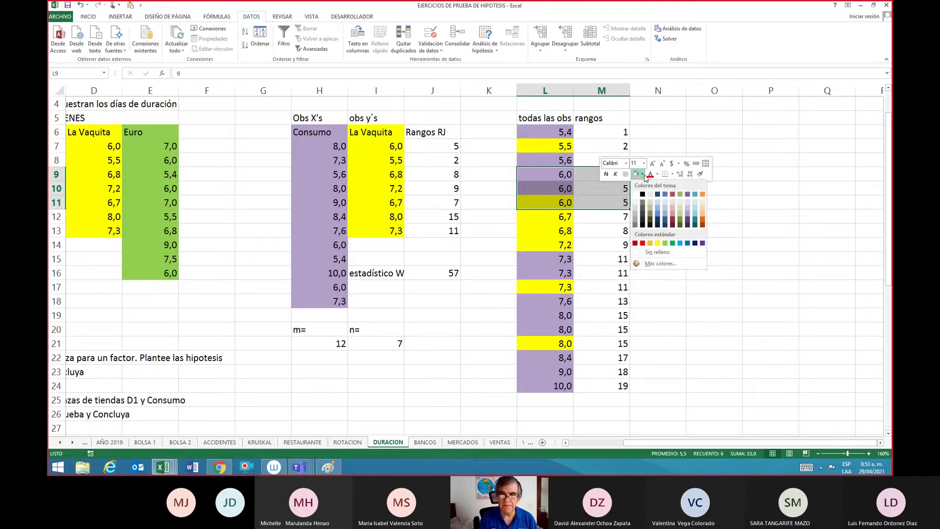
click(651, 208)
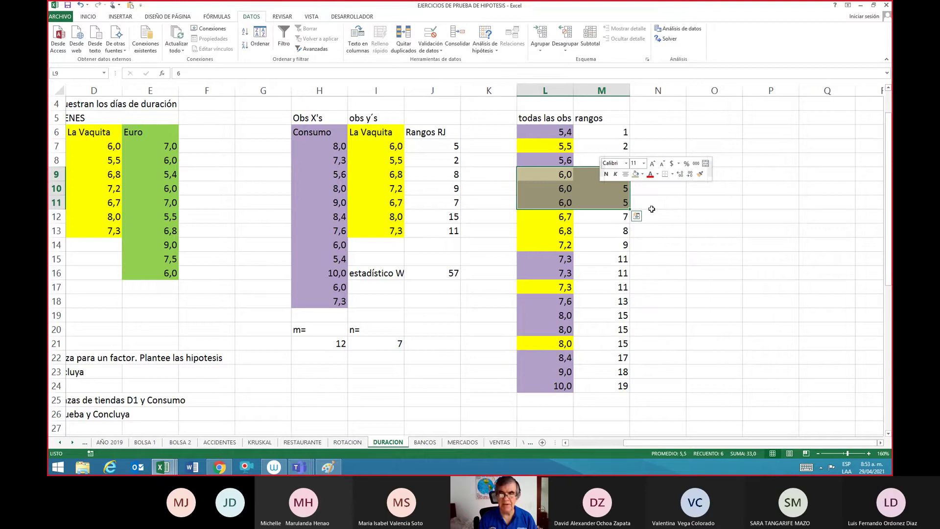
key(Right)
key(Right)
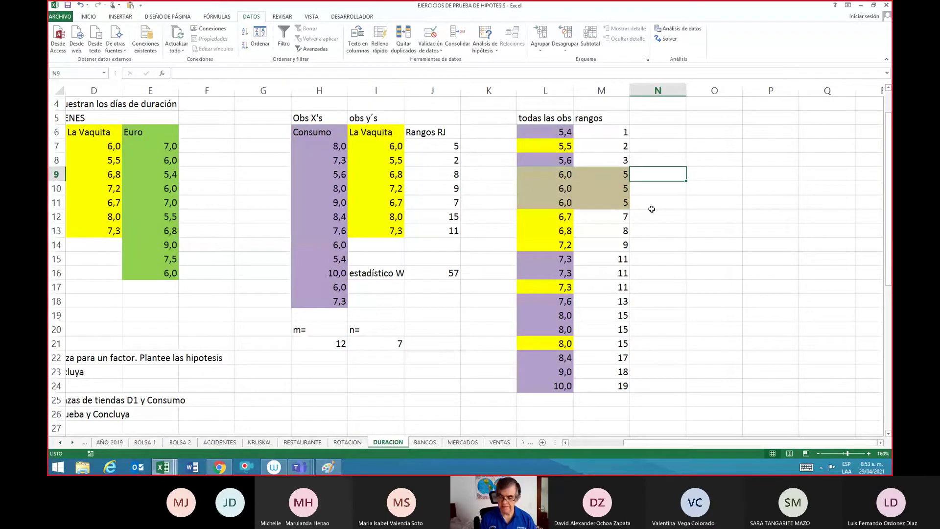
key(Right)
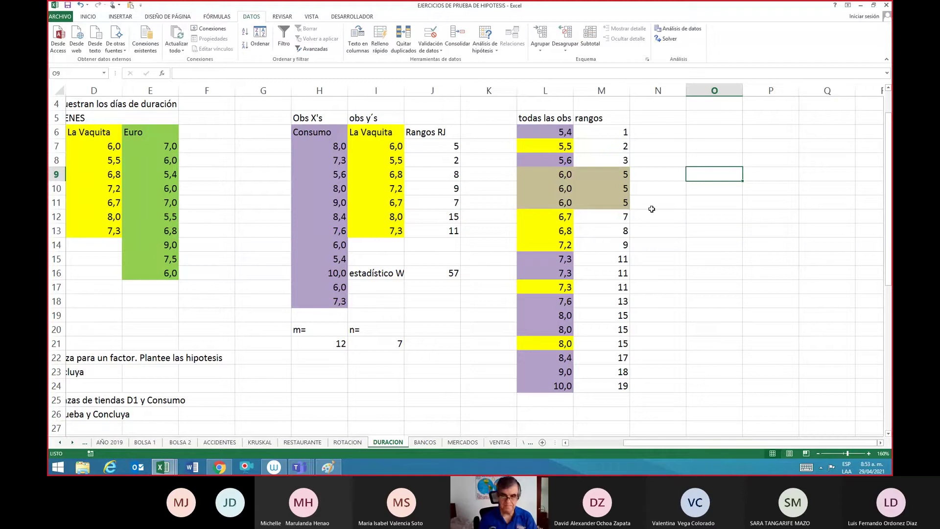
Step: Fill the tied 7,3 observations and their ranks in L15:M17 with the same tan colour
key(Left)
key(Left)
key(Left)
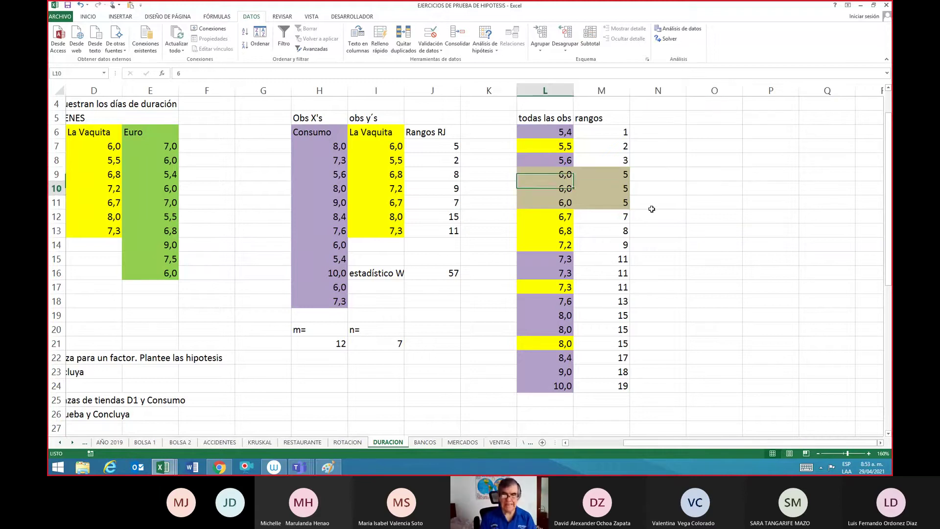
key(Down)
key(Down)
key(Down)
key(Down)
key(Down)
key(Down)
key(shift+Down)
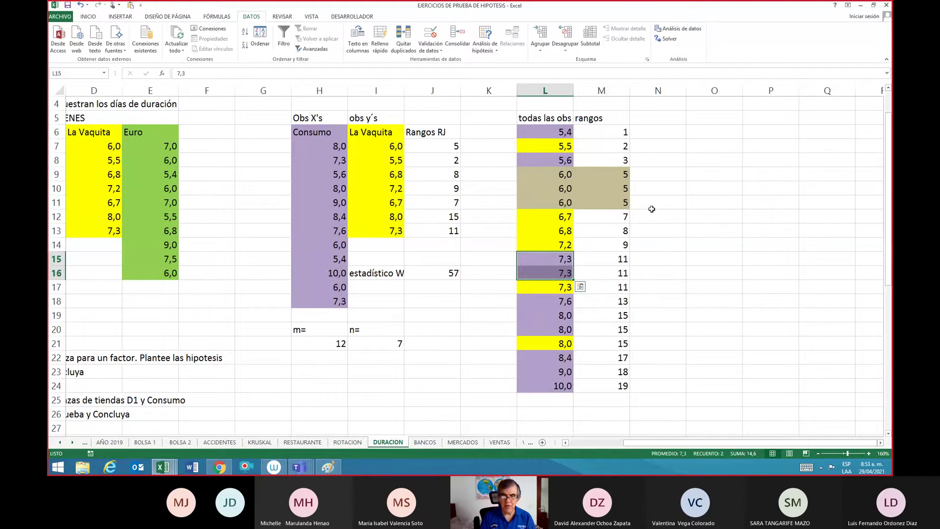
key(shift+Down)
key(shift+Right)
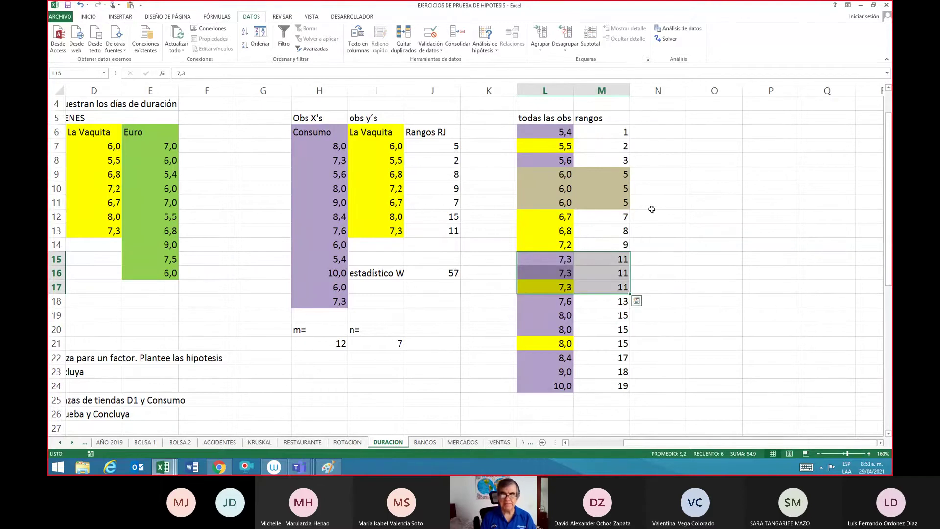
right_click(583, 269)
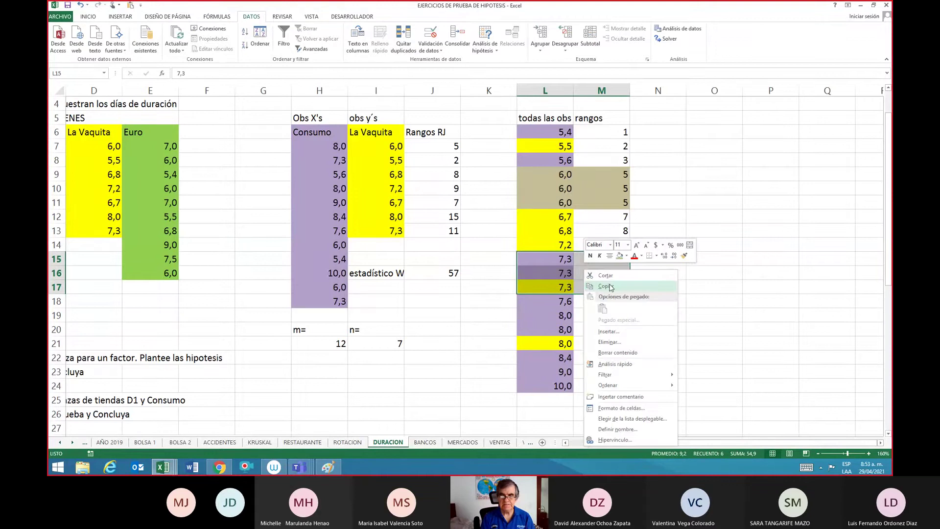
click(619, 255)
Step: Fill the tied 8,0 observations and their ranks in L19:M21 with the tan colour
key(Up)
key(Up)
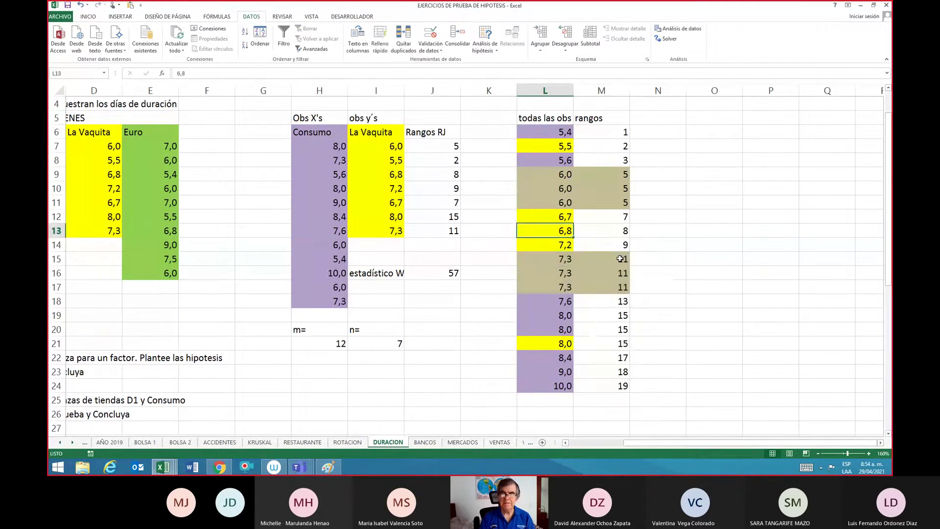
key(Down)
key(Down)
key(Down)
key(Down)
key(Right)
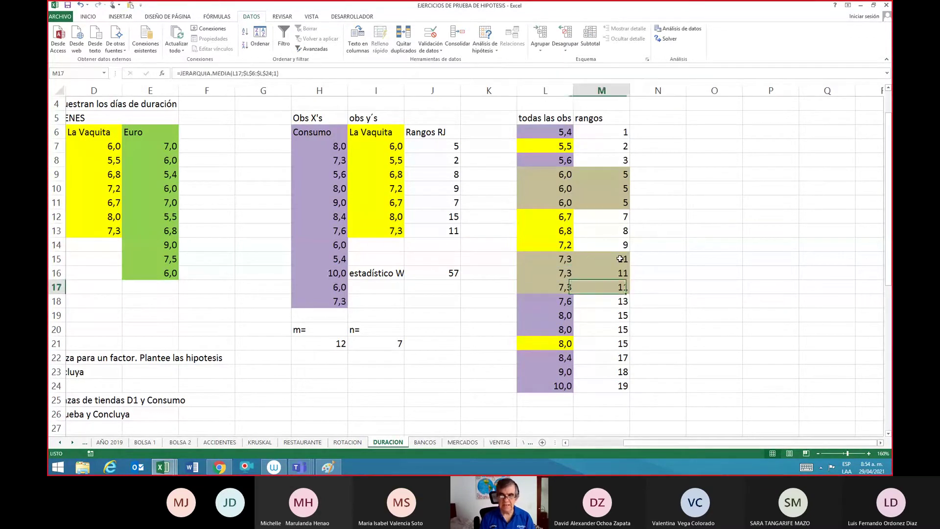
key(Right)
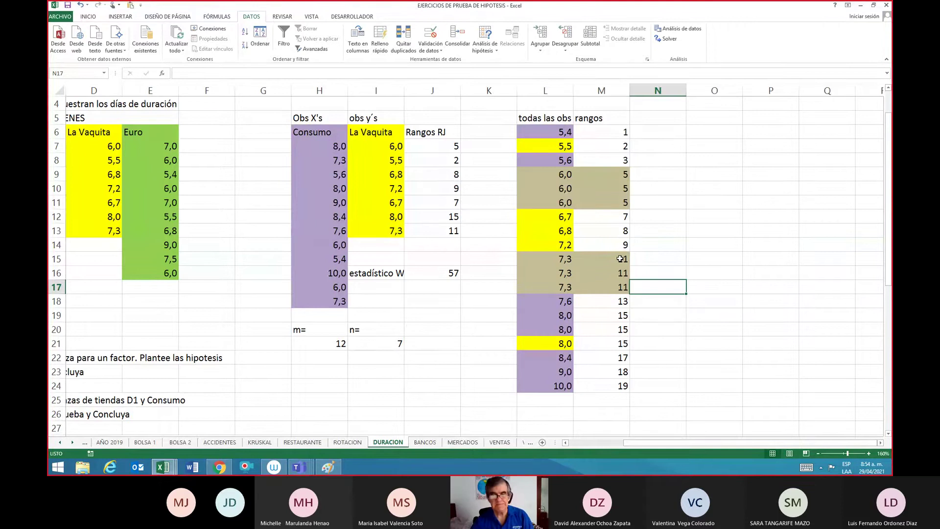
key(Left)
key(Left)
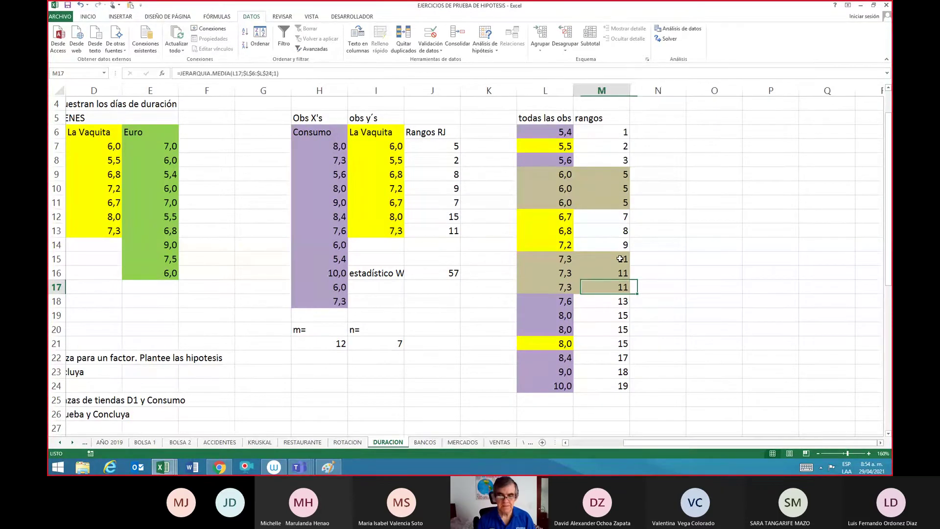
key(Down)
key(Down)
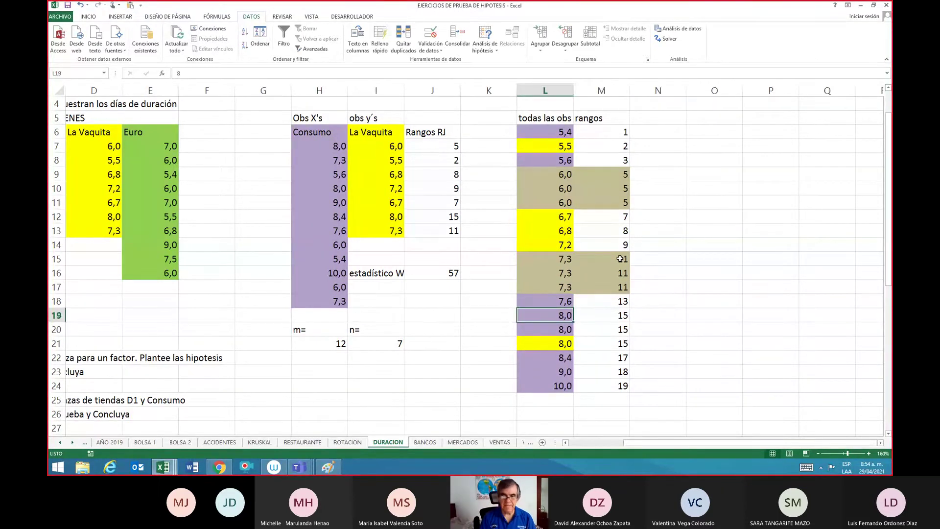
key(shift+Down)
key(shift+Down)
key(shift+Right)
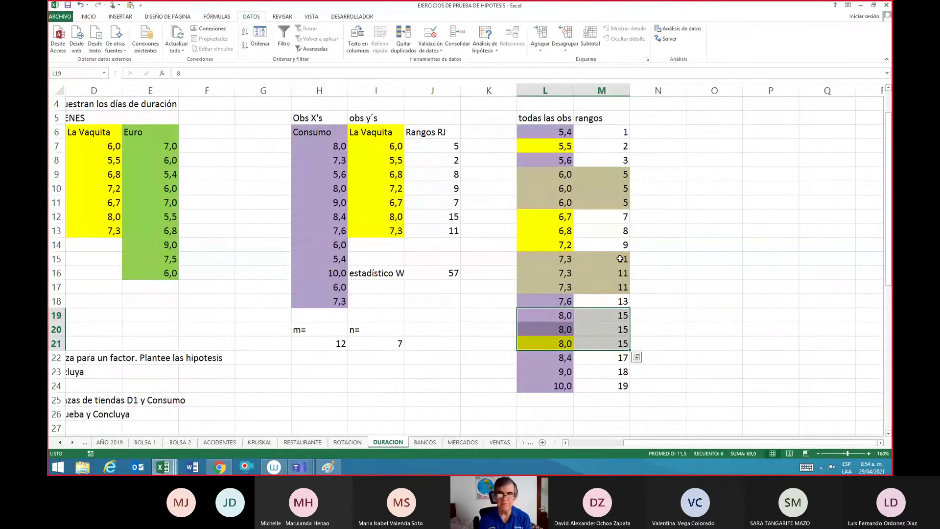
right_click(618, 329)
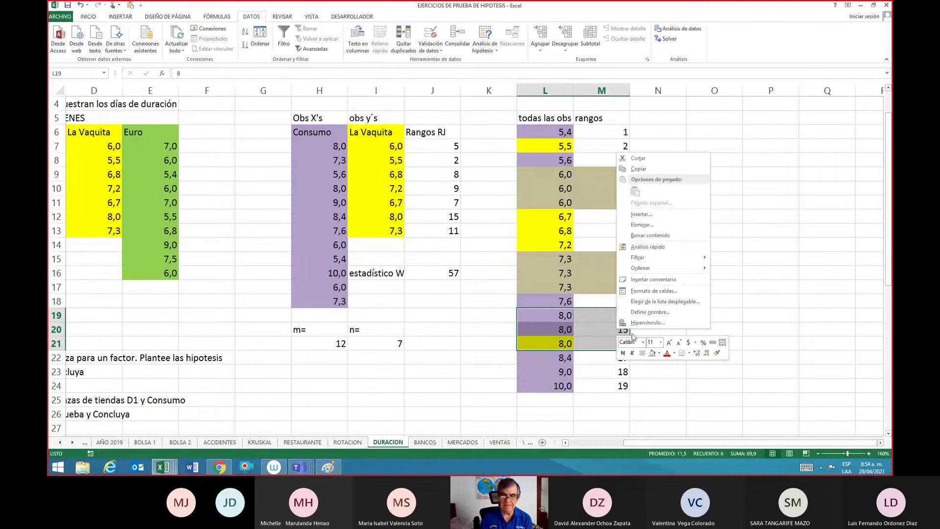
click(651, 352)
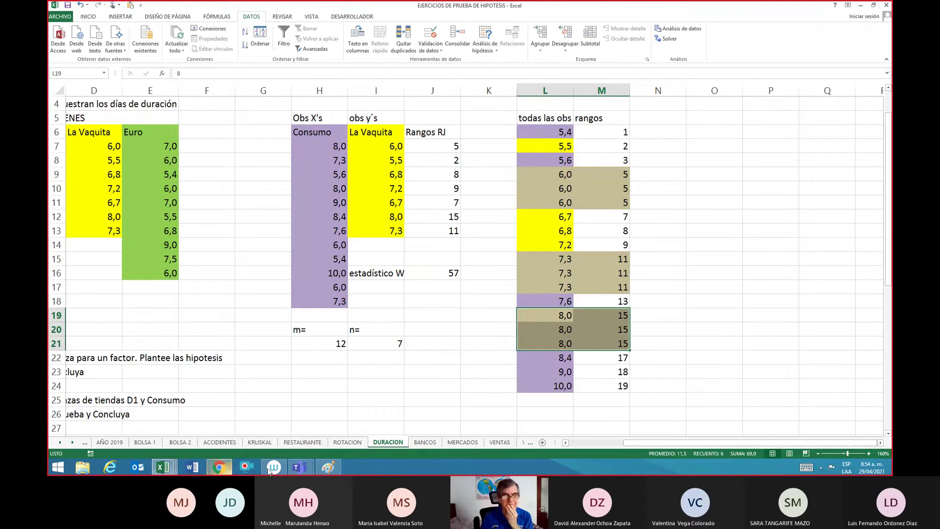
Step: Switch to Paint and open the recent image "foto de la prueba de suma de rangos de Wilcoxon", discarding the current drawing's changes
click(328, 466)
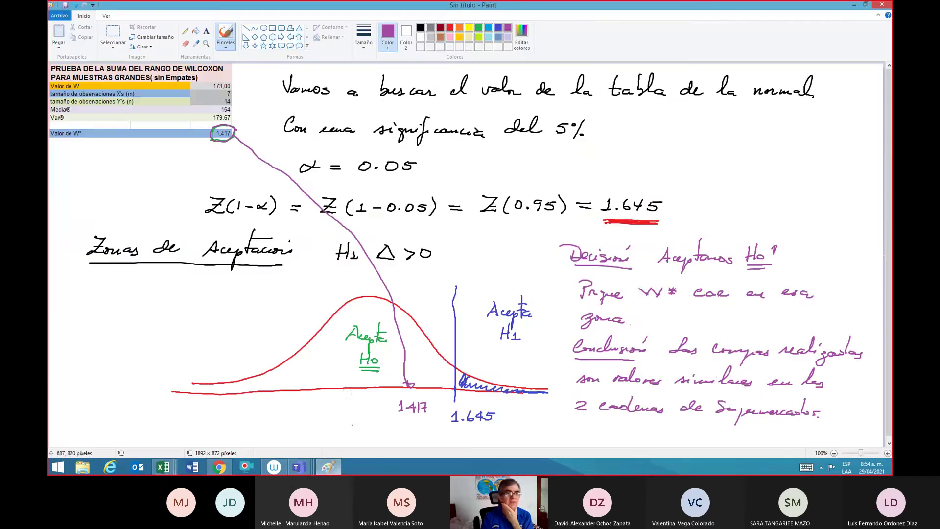
click(62, 17)
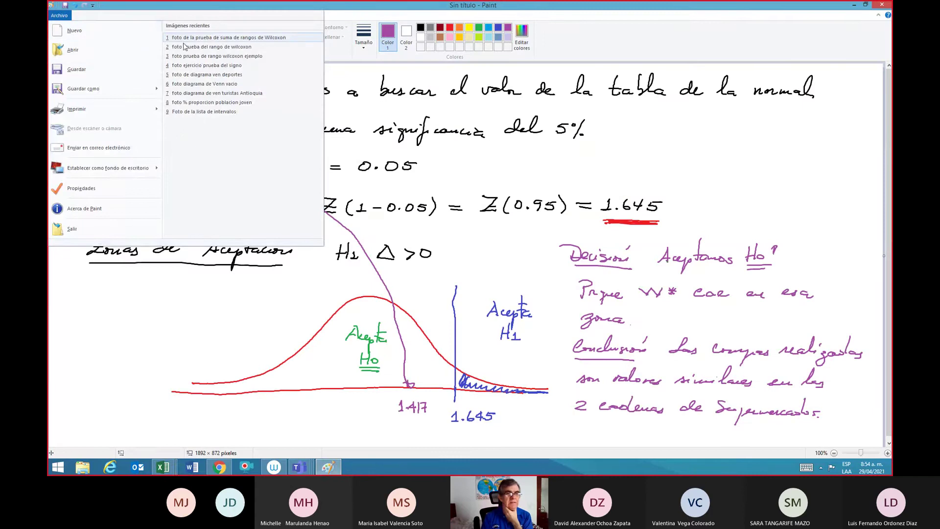
click(210, 38)
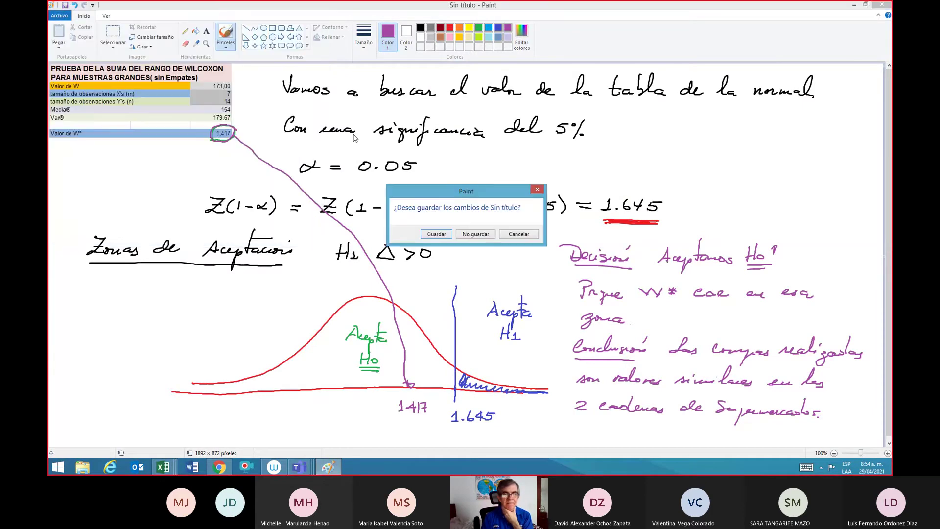
click(476, 234)
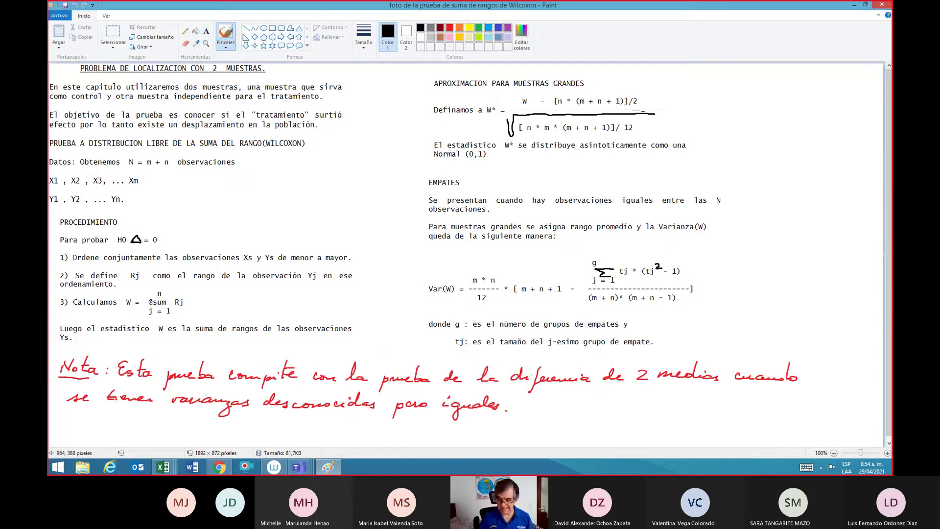
Step: Outline the Var(W) formula for ties and handwrite "g = 3 grupos de Empate" in the blank upper area beside the formulas
mouse_move(411, 262)
mouse_down()
mouse_move(411, 281)
mouse_move(534, 311)
mouse_move(707, 308)
mouse_move(724, 284)
mouse_move(698, 252)
mouse_move(411, 255)
mouse_up()
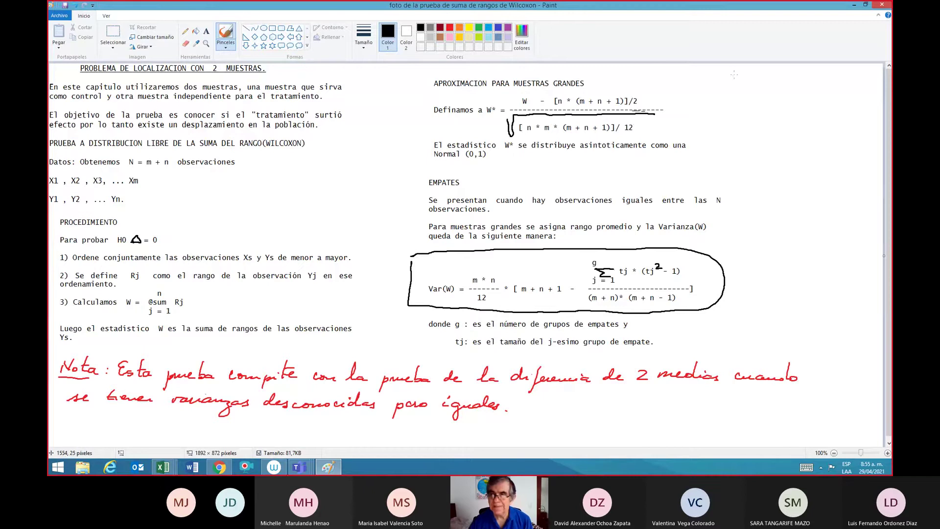
mouse_move(733, 85)
mouse_down()
mouse_move(726, 105)
mouse_move(751, 87)
mouse_up()
drag(744, 91, 852, 88)
mouse_move(746, 103)
mouse_down()
mouse_move(737, 106)
mouse_move(768, 118)
mouse_move(788, 98)
mouse_move(796, 118)
mouse_move(795, 104)
mouse_up()
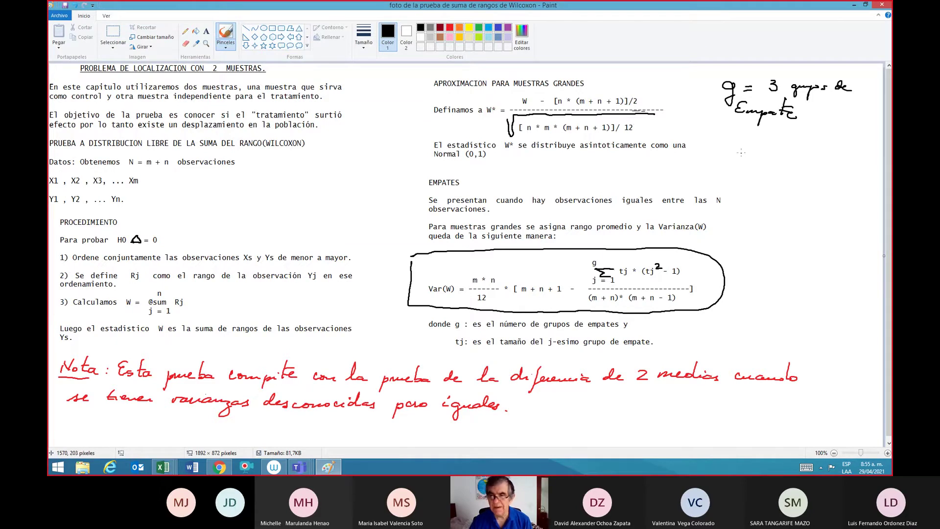
Step: Handwrite the tie group sizes t1 = 3, t2 = 3 and t3 = 3 in a column below the group note
mouse_move(735, 133)
mouse_down()
mouse_move(734, 146)
mouse_move(775, 148)
mouse_up()
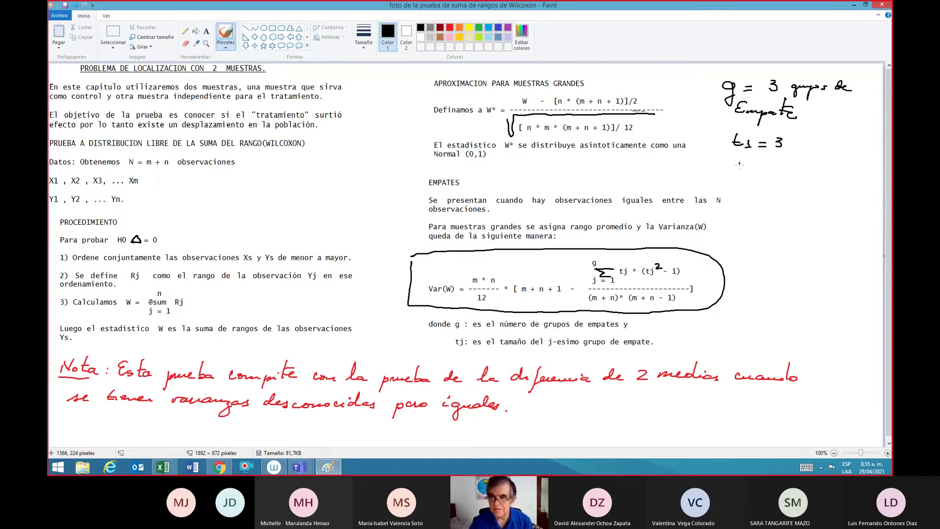
drag(739, 164, 737, 177)
drag(735, 169, 746, 169)
drag(749, 172, 756, 178)
drag(761, 174, 769, 177)
mouse_move(777, 170)
mouse_down()
mouse_move(782, 180)
mouse_move(747, 203)
mouse_move(750, 214)
mouse_move(775, 205)
mouse_up()
mouse_move(764, 209)
mouse_down()
mouse_move(791, 205)
mouse_move(783, 211)
mouse_up()
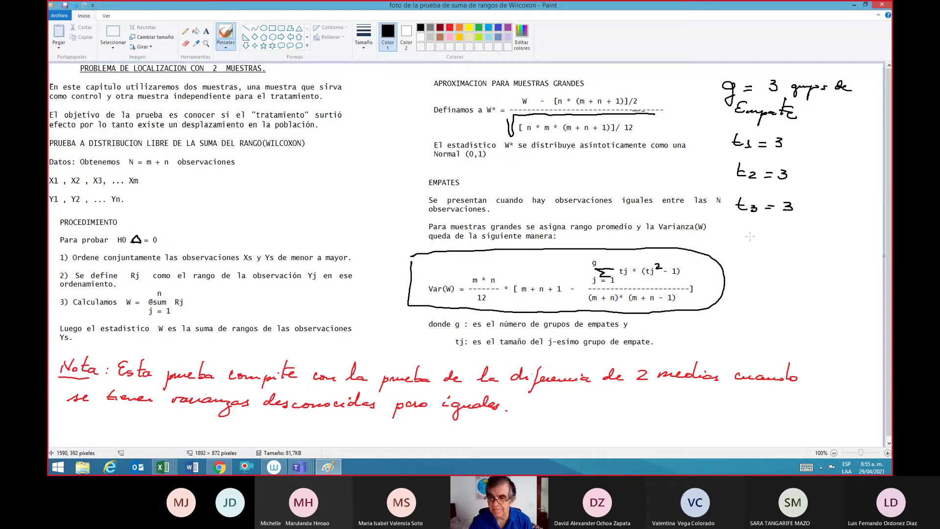
Step: Write out tj·(tj²-1) as 3*(3²-1) = 3·8 = 24 below the group sizes, underlining the expression and boxing the result
drag(752, 235, 762, 243)
mouse_move(750, 240)
mouse_down()
mouse_move(764, 255)
mouse_move(758, 251)
mouse_move(806, 238)
mouse_move(801, 255)
mouse_move(813, 240)
mouse_move(833, 252)
mouse_up()
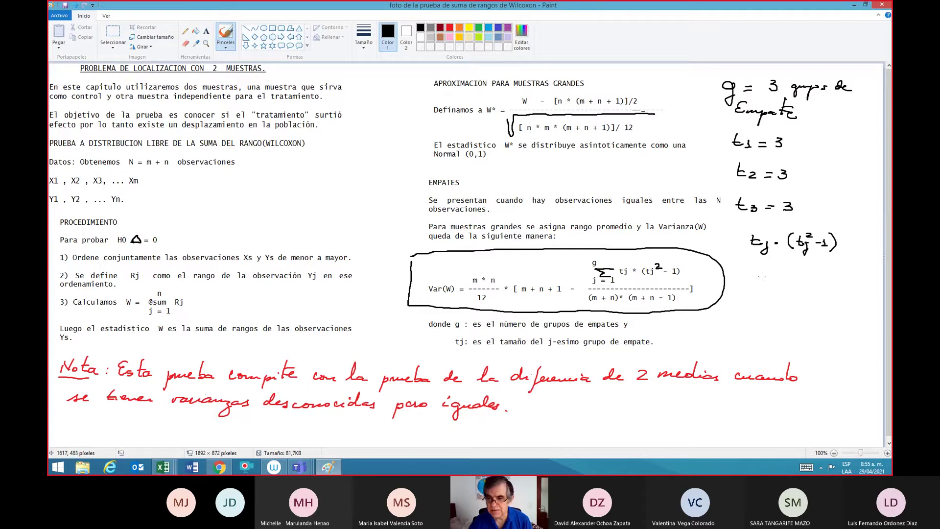
mouse_move(759, 268)
mouse_down()
mouse_move(768, 273)
mouse_move(759, 279)
mouse_move(814, 272)
mouse_up()
drag(817, 277, 835, 283)
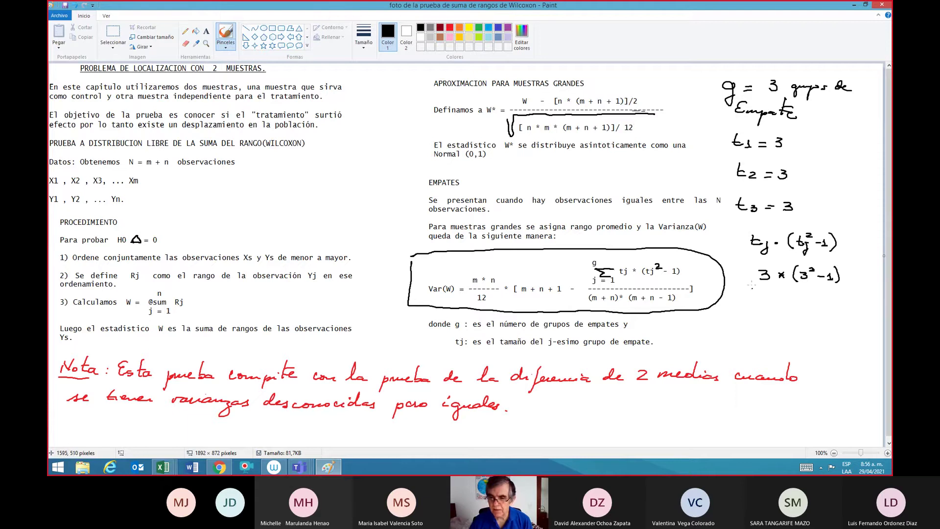
drag(748, 308, 772, 311)
drag(802, 300, 835, 310)
mouse_move(769, 297)
mouse_down()
mouse_move(770, 318)
mouse_move(846, 320)
mouse_move(844, 300)
mouse_move(769, 297)
mouse_up()
drag(749, 259, 839, 259)
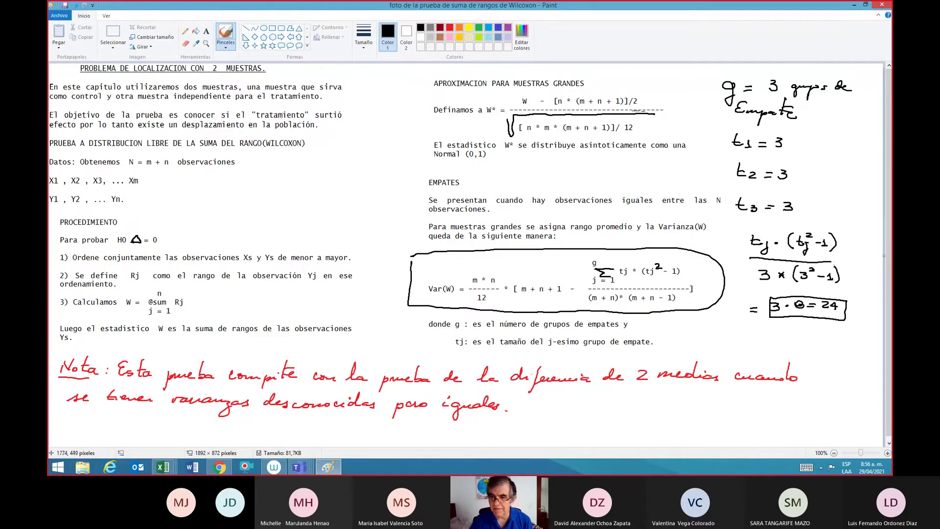
Step: Add an arrow to 24 beside each of t1, t2 and t3, and head the column with tj(tj²-1)
drag(788, 143, 837, 148)
drag(793, 176, 831, 182)
drag(836, 172, 843, 180)
drag(838, 172, 838, 184)
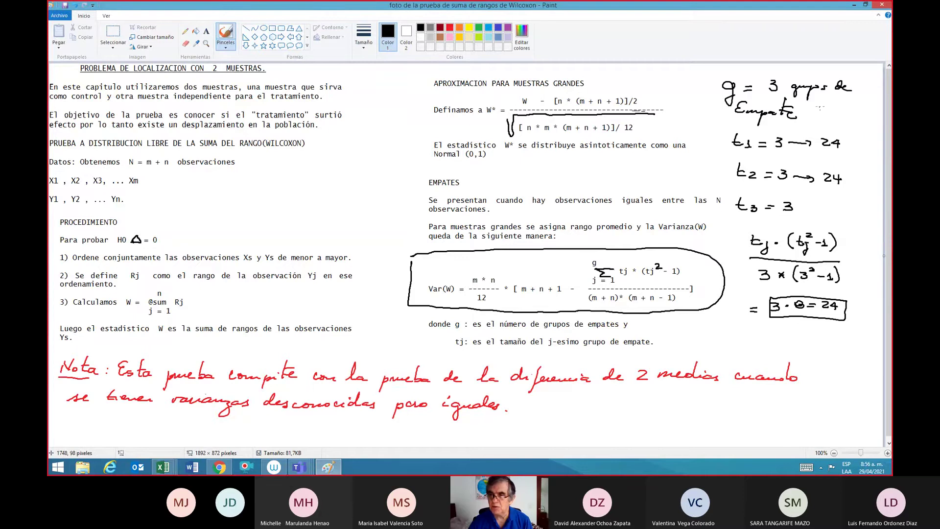
drag(818, 106, 828, 122)
mouse_move(837, 107)
mouse_down()
mouse_move(834, 118)
mouse_move(870, 122)
mouse_move(855, 108)
mouse_up()
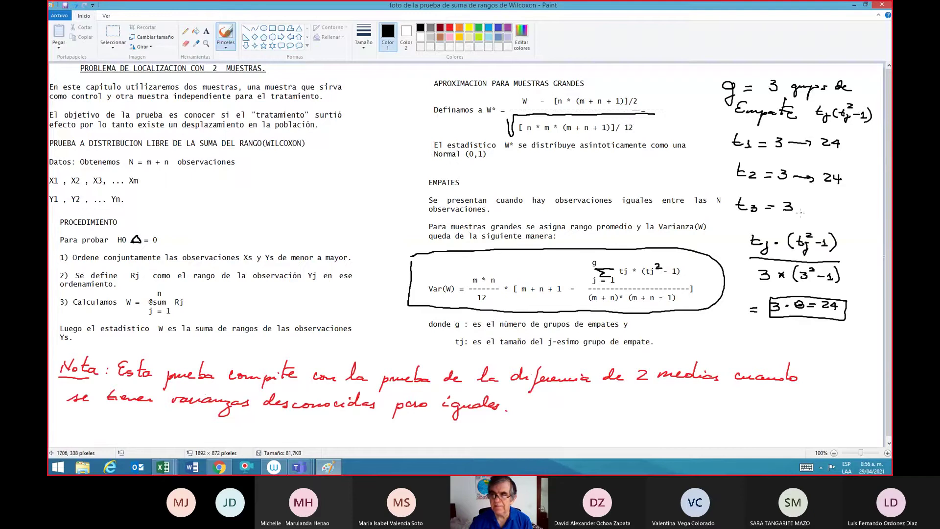
drag(797, 208, 842, 208)
drag(839, 200, 840, 212)
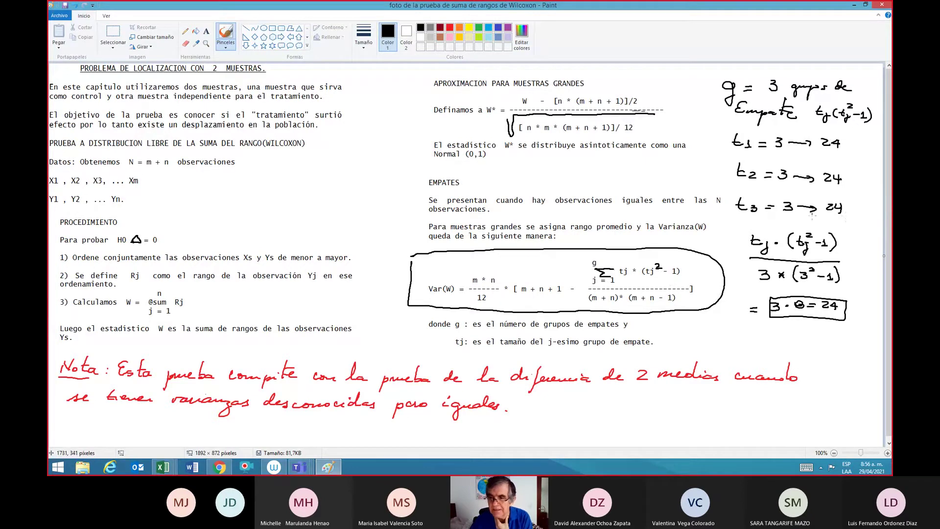
Step: Draw a sum line under the three 24s, write the total 72, and mark 72 above the summation in the Var(W) formula
drag(811, 214, 856, 219)
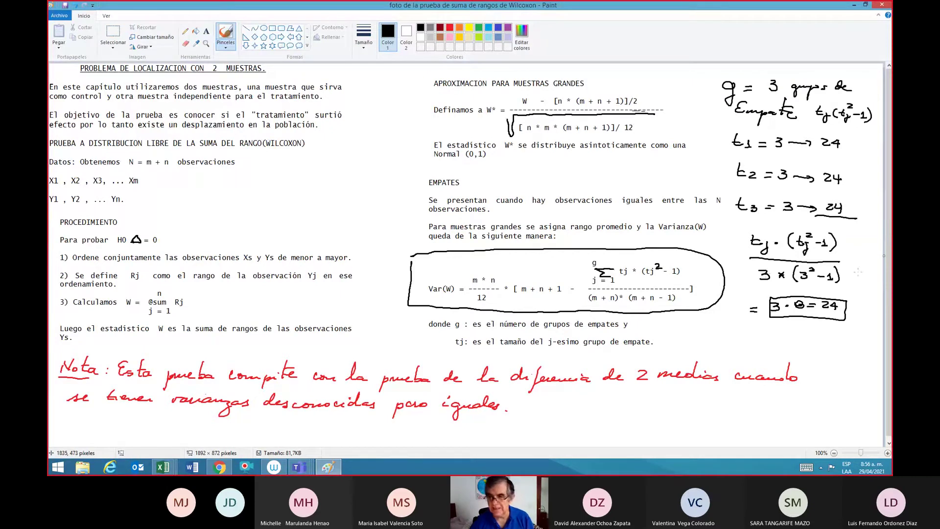
mouse_move(832, 224)
mouse_down()
mouse_move(836, 234)
mouse_move(849, 225)
mouse_move(856, 234)
mouse_up()
drag(628, 264, 643, 254)
drag(630, 265, 674, 255)
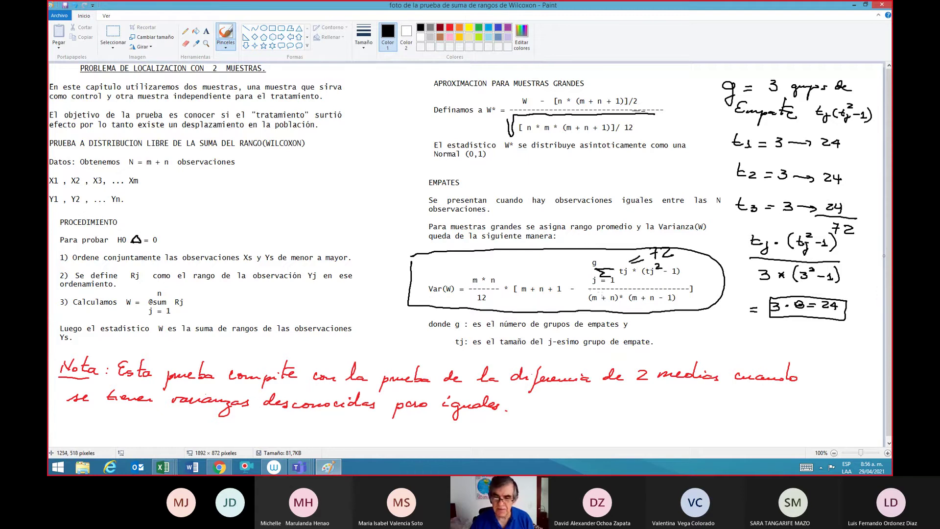
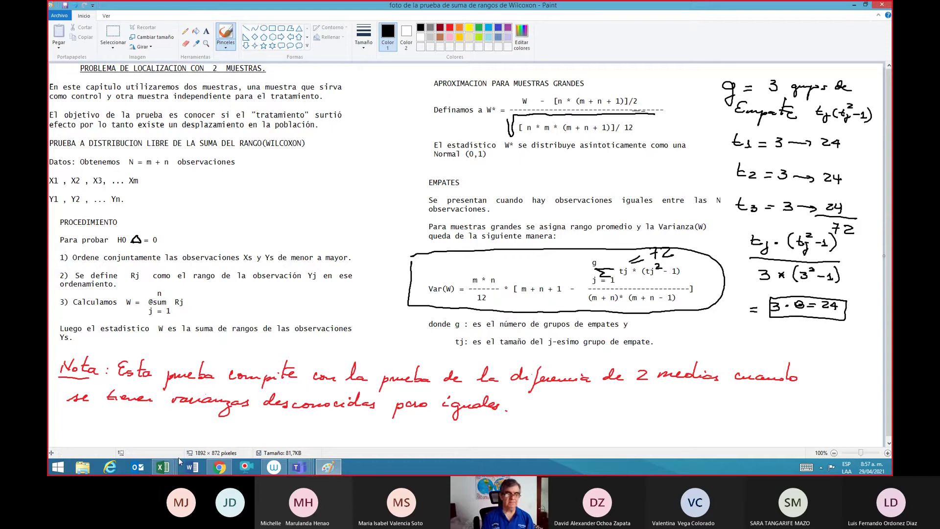
Step: Switch to the INFERENCIA ESTADISTICA workbook in Excel and open its INDEPENDENCIA sheet
click(163, 468)
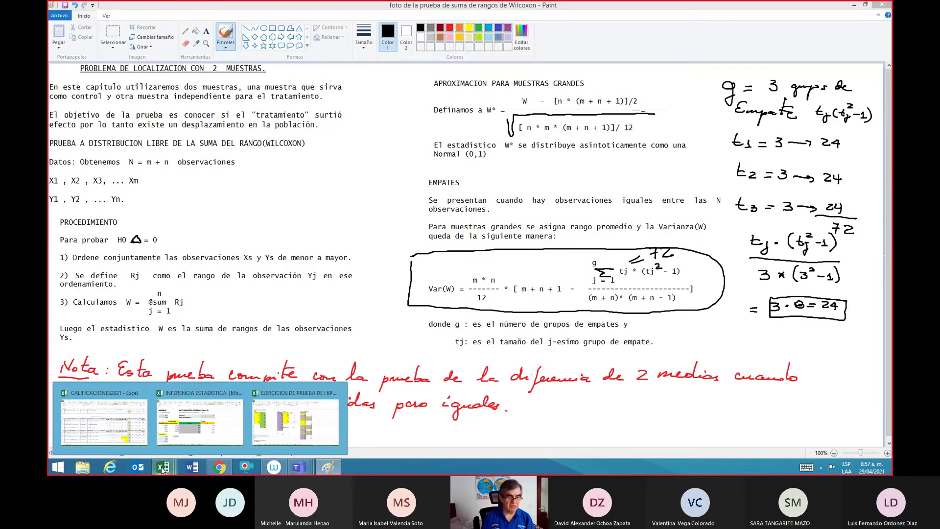
click(183, 441)
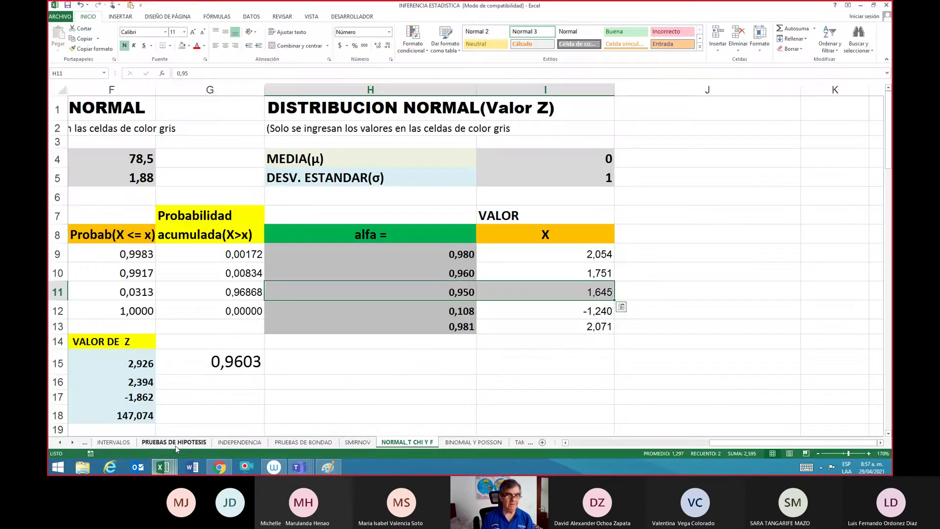
click(234, 443)
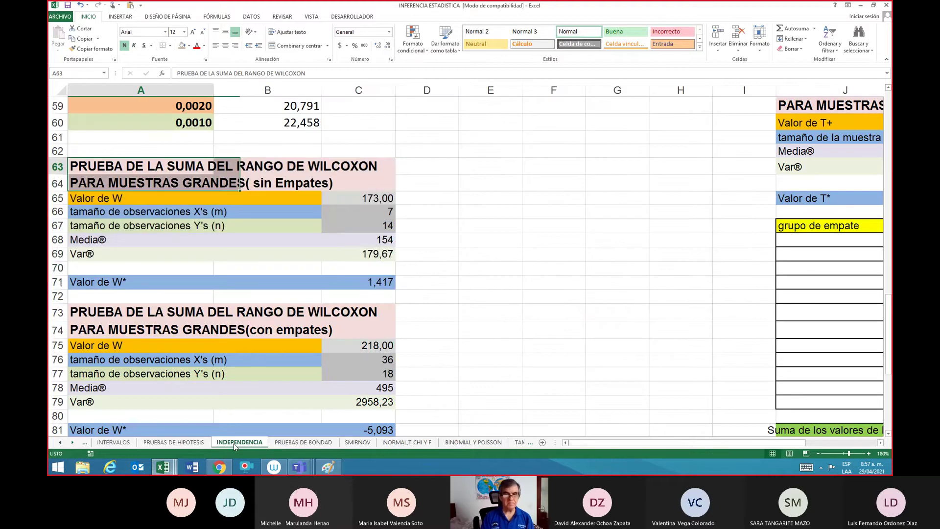
Step: In the no-ties large-sample Wilcoxon rank sum block, set W to 57, m to 12 and n to 7
key(Down)
key(Down)
key(Down)
key(Down)
key(Down)
key(Down)
key(Down)
key(Down)
key(Down)
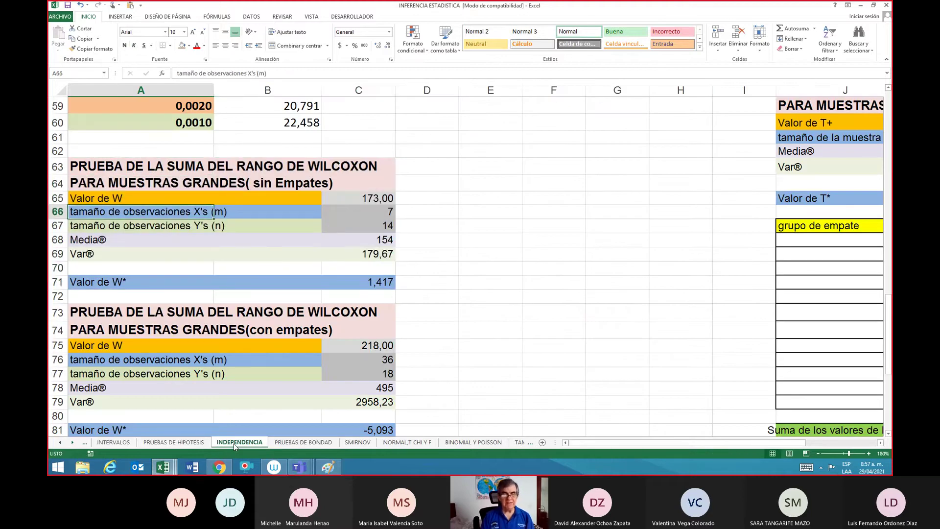
key(Down)
key(Down)
key(Down)
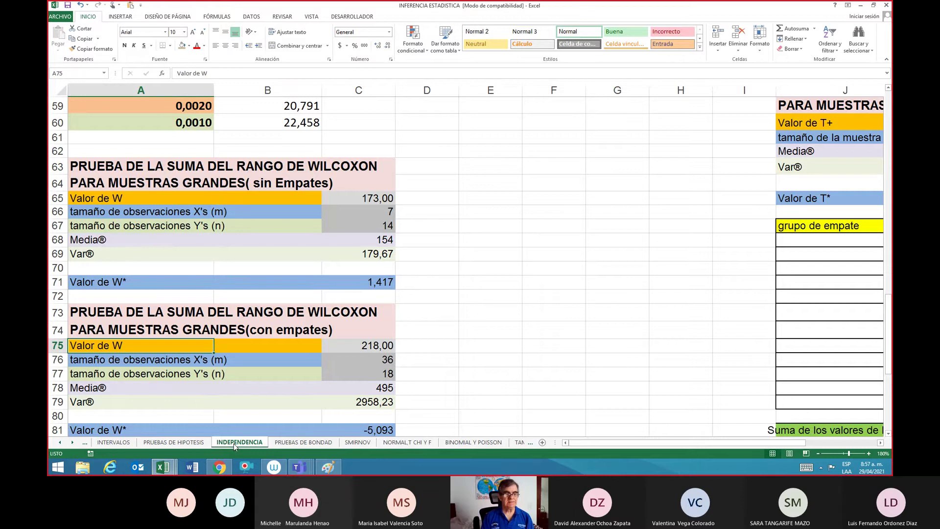
key(Right)
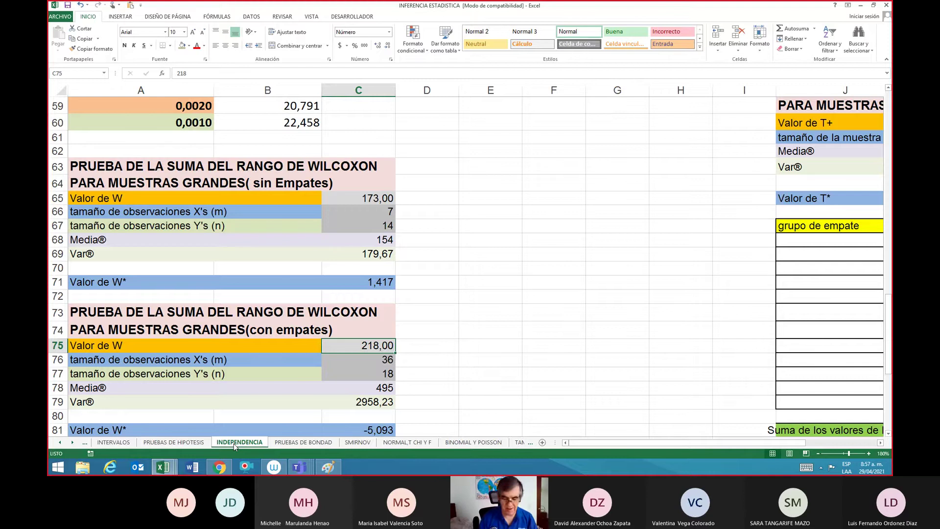
key(Up)
key(Up)
key(Up)
key(Up)
key(Up)
key(Up)
key(Up)
key(Up)
key(Up)
key(Up)
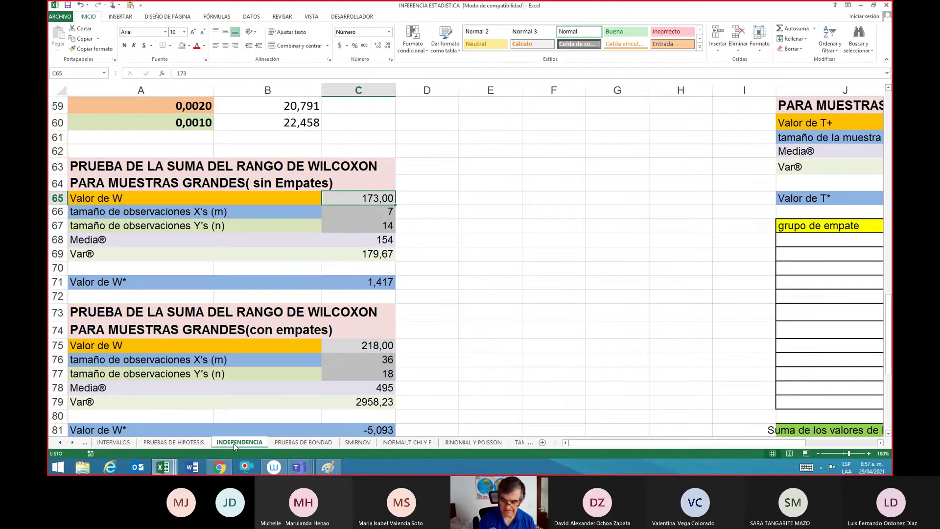
text(57)
key(Return)
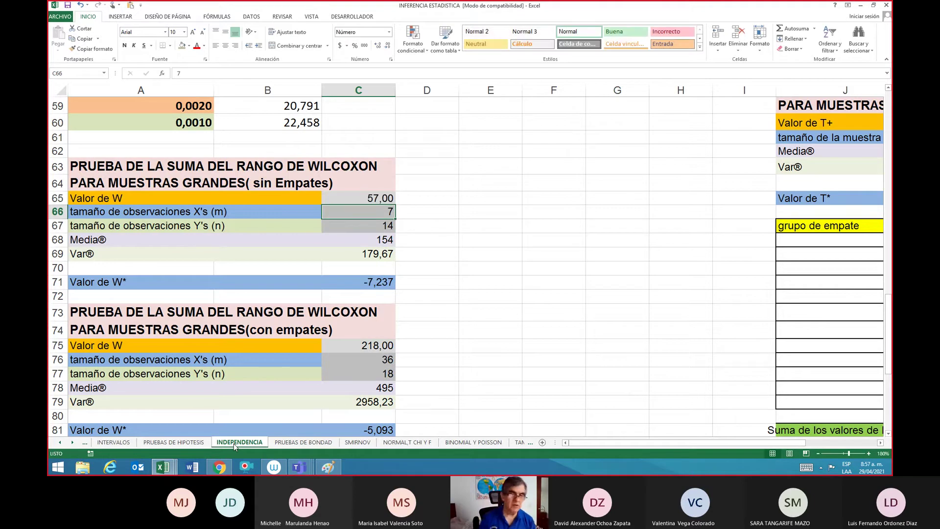
text(12)
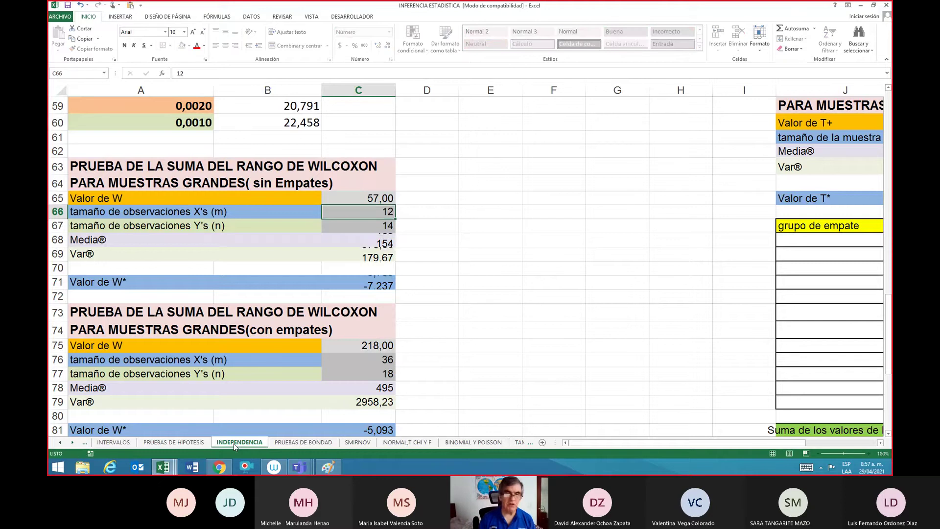
key(Return)
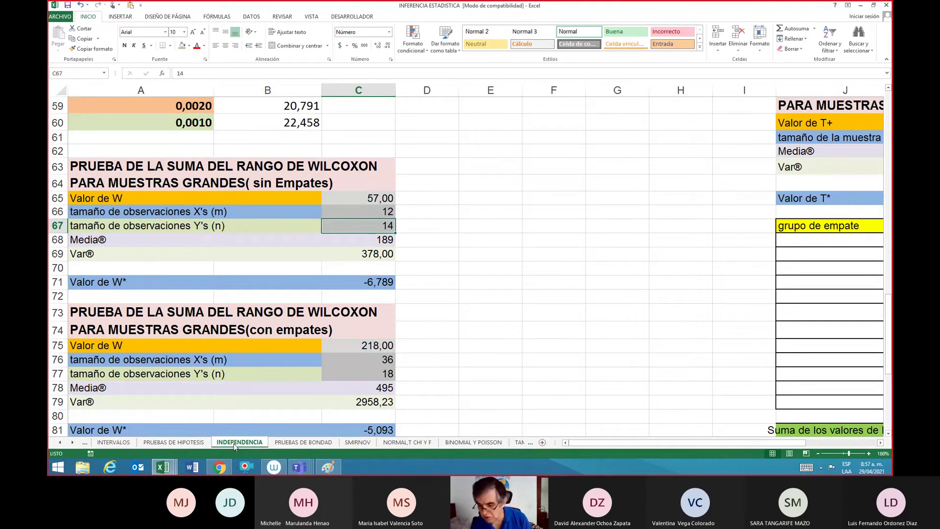
text(7)
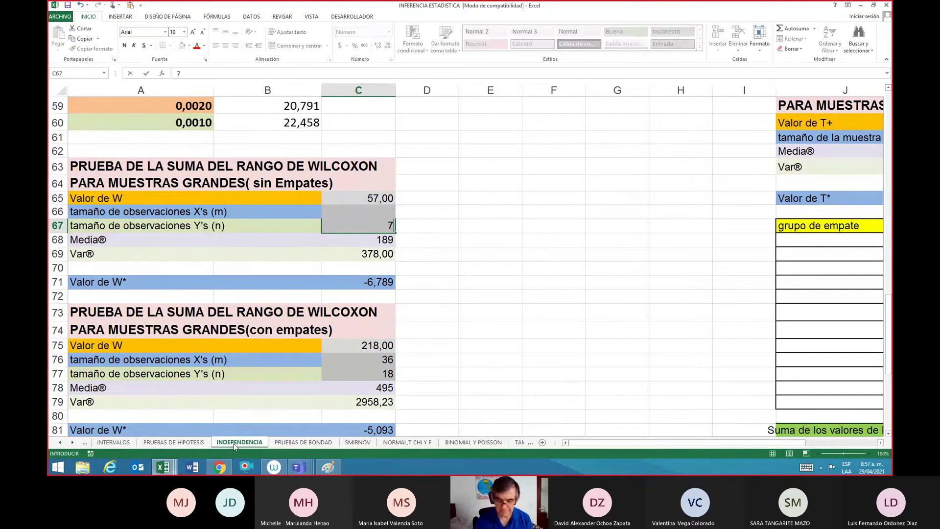
key(Return)
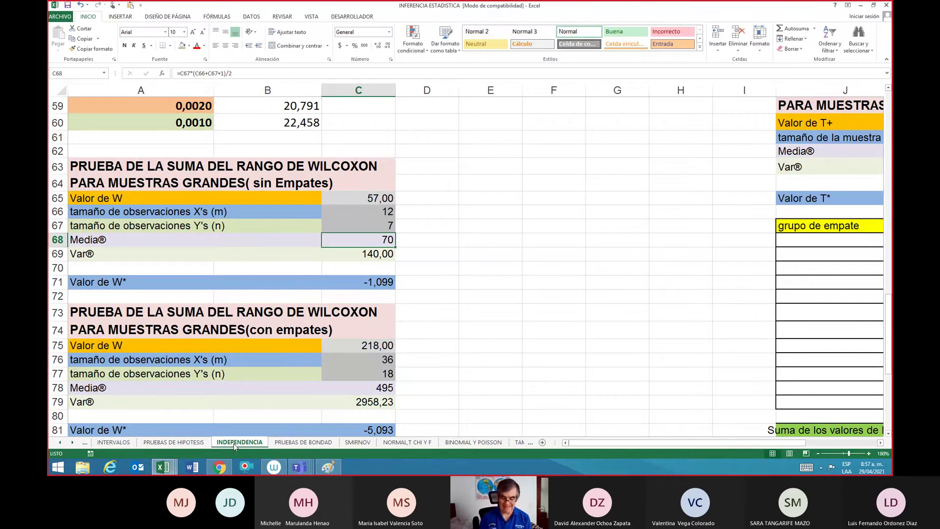
Step: In the with-ties Wilcoxon block (con empates), set W to 57, m to 12 and n to 7
key(Down)
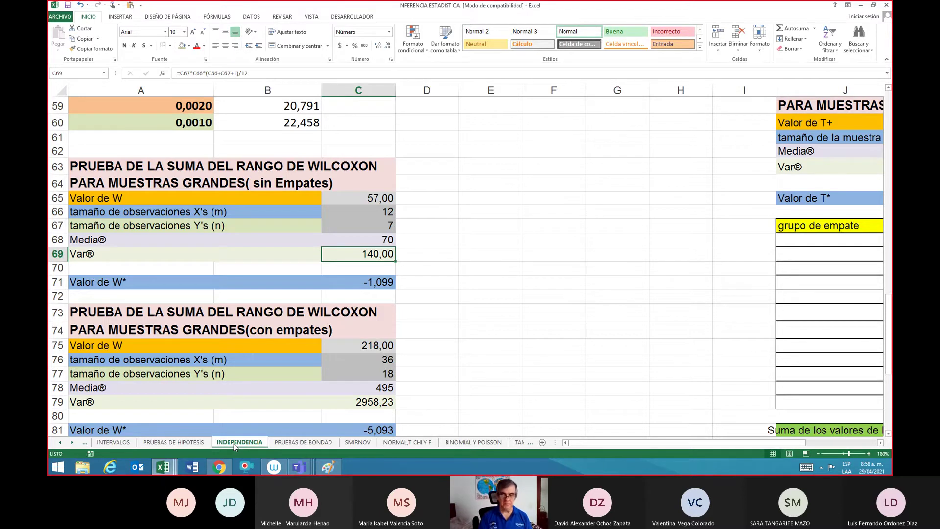
key(Down)
key(Down)
key(Down)
key(Down)
key(Down)
key(Down)
key(Down)
key(Down)
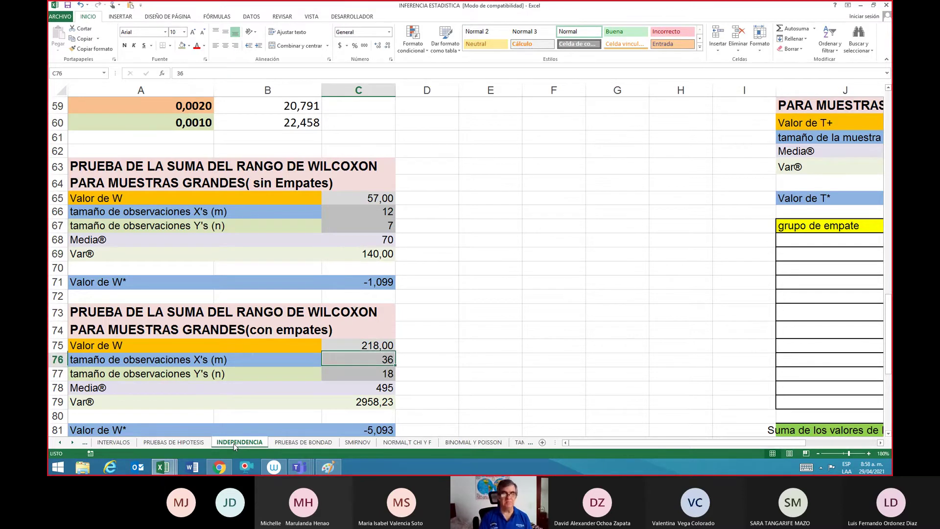
key(Down)
key(Down)
key(Down)
key(Down)
key(Down)
key(Up)
key(Up)
key(Up)
key(Up)
key(Up)
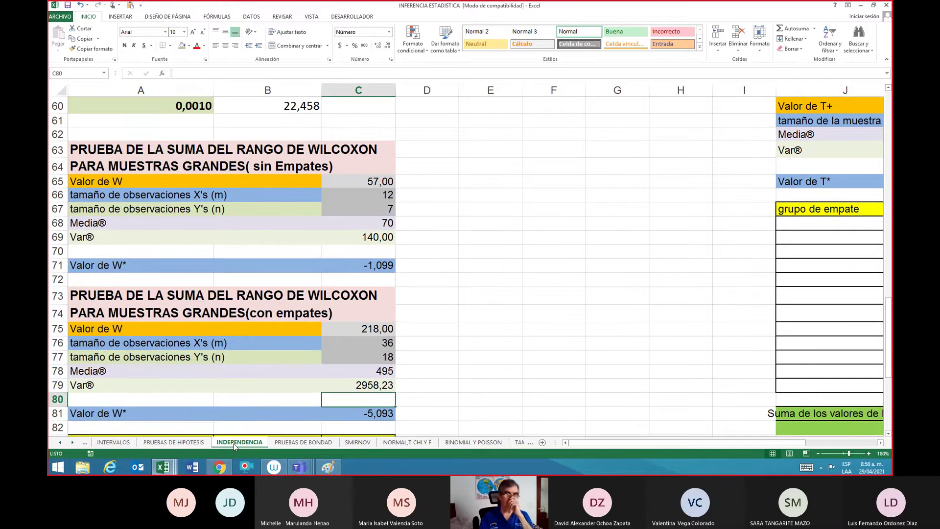
key(Up)
key(Up)
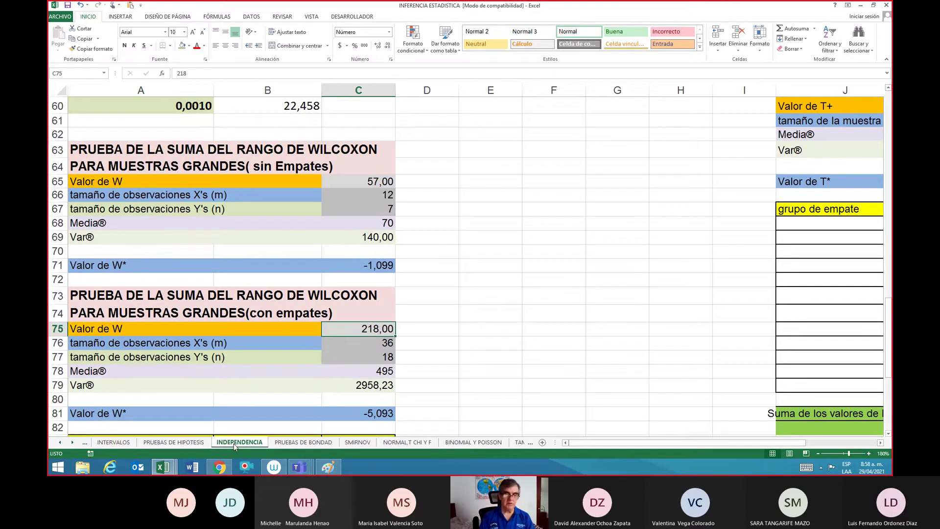
text(57)
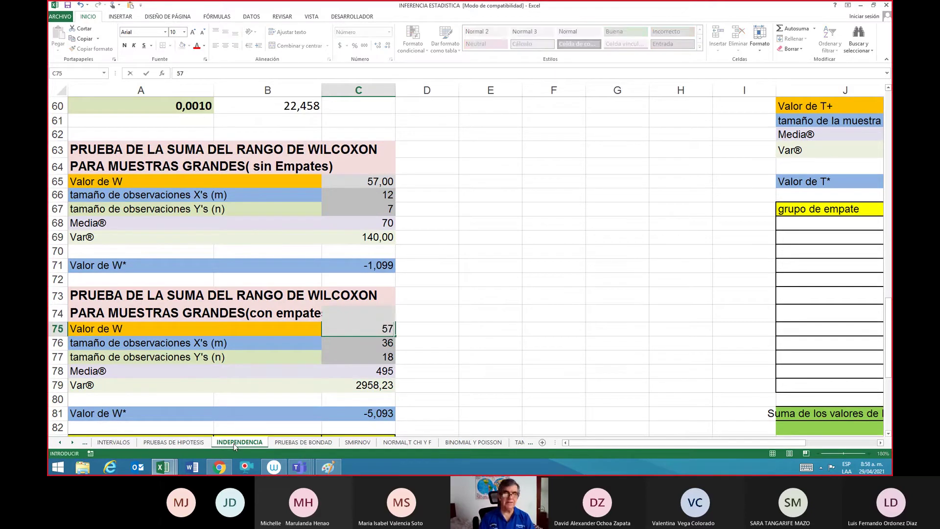
key(Return)
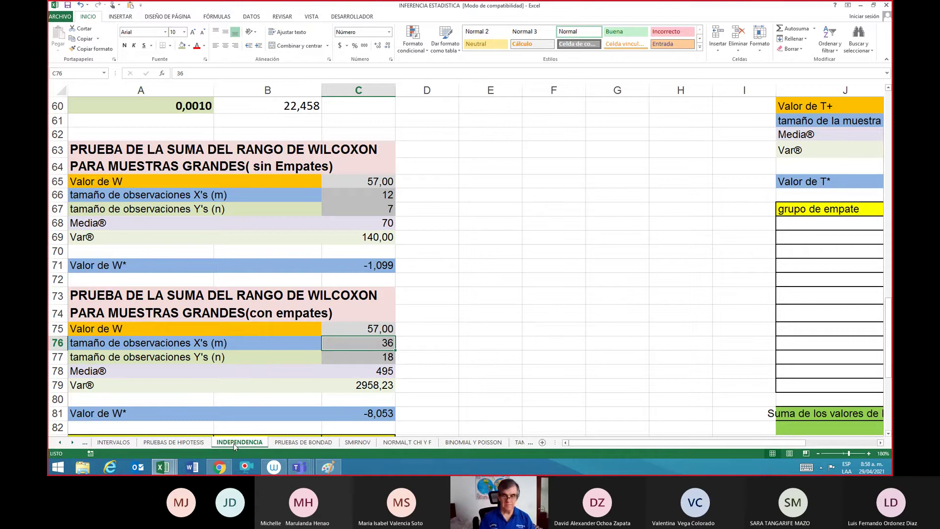
text(12)
key(Return)
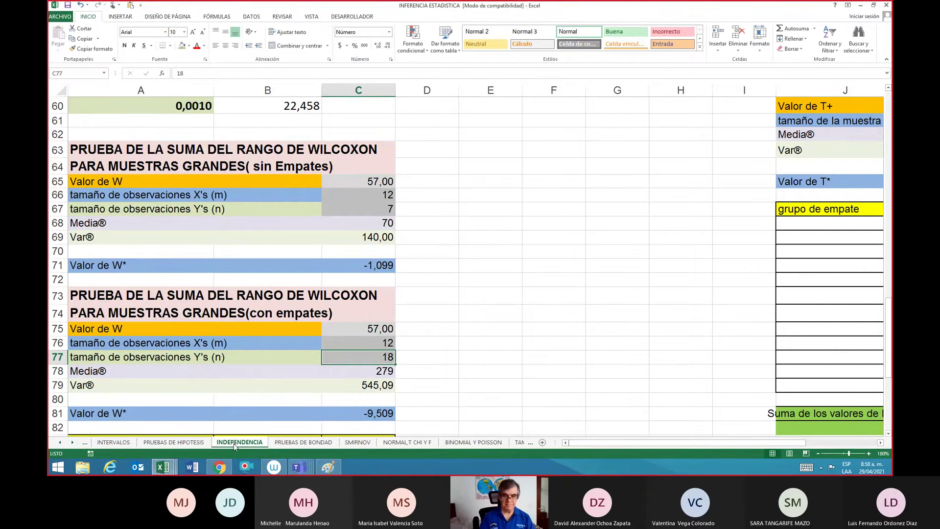
text(7)
key(Return)
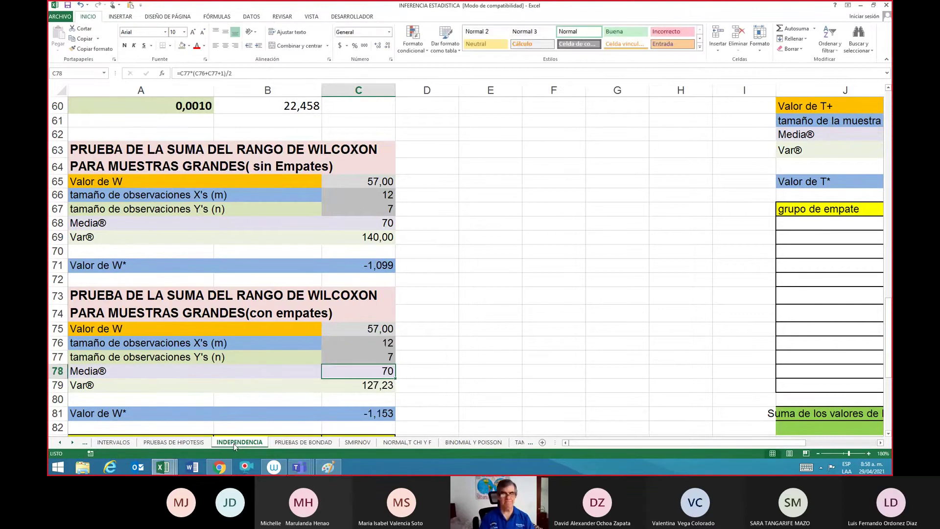
Step: Clear the old tie group sizes (Tj) in B84:B94 of the with-ties table
key(Down)
key(Down)
key(Down)
key(Down)
key(Down)
key(Down)
key(Down)
key(Down)
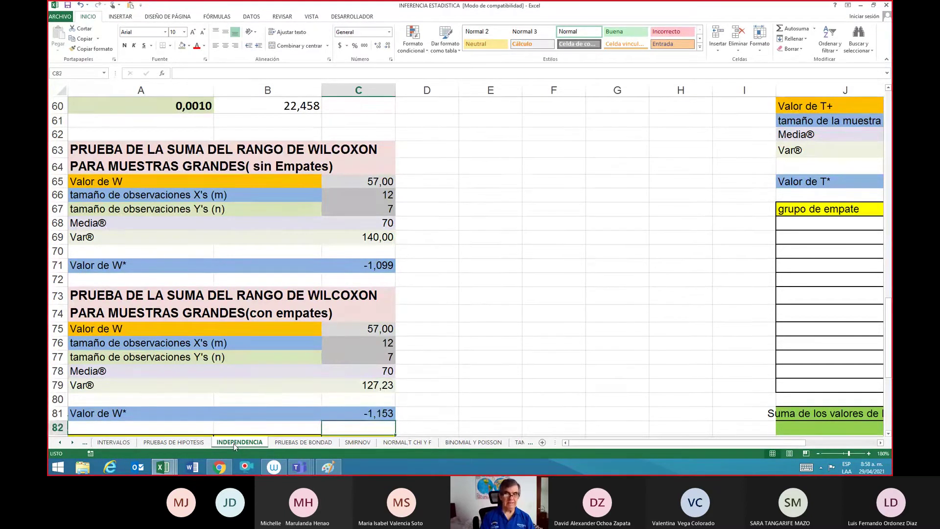
key(Up)
key(Up)
key(Left)
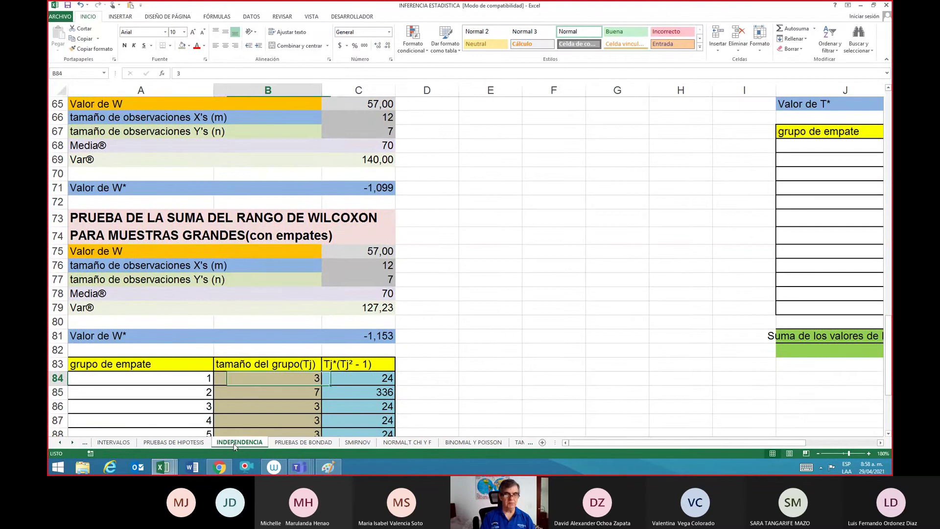
key(shift+Down)
key(shift+Down)
key(shift+Down)
key(shift+Down)
key(shift+Down)
key(shift+Down)
key(shift+Down)
key(shift+Down)
key(shift+Down)
key(shift+Down)
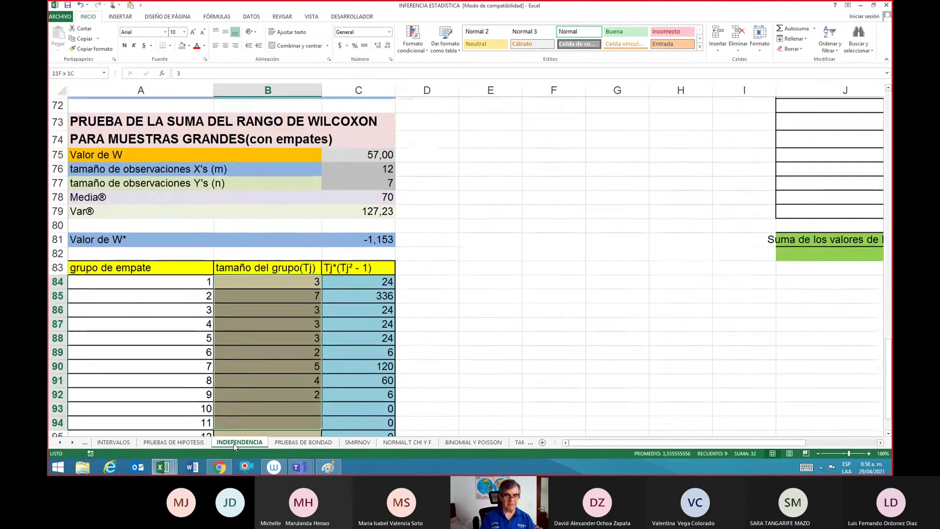
key(Delete)
Step: Compare the mean, variance and W* of the no-ties and with-ties blocks while the tie table is empty
key(Up)
key(Up)
key(Up)
key(Up)
key(Up)
key(Up)
key(Up)
key(Up)
key(Up)
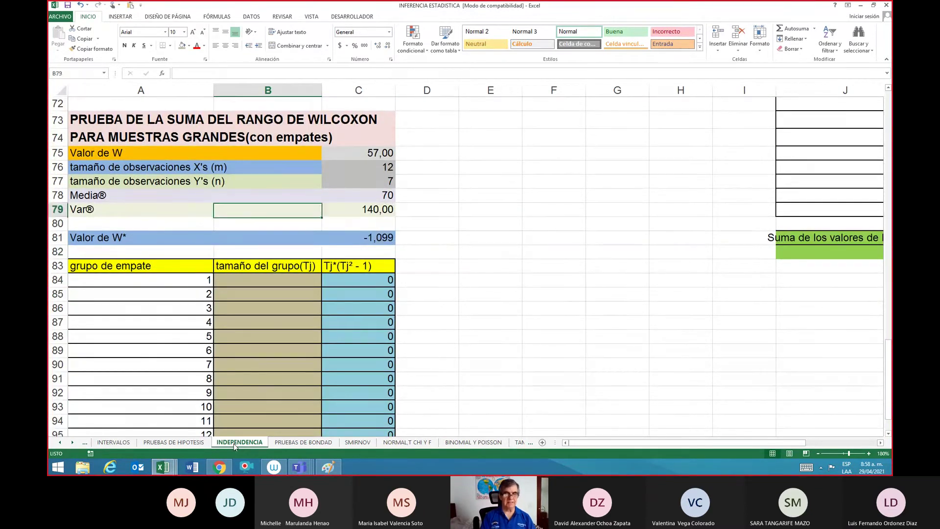
key(Up)
key(Up)
key(Up)
key(Up)
key(Up)
key(Up)
key(Up)
key(Up)
key(Up)
key(Up)
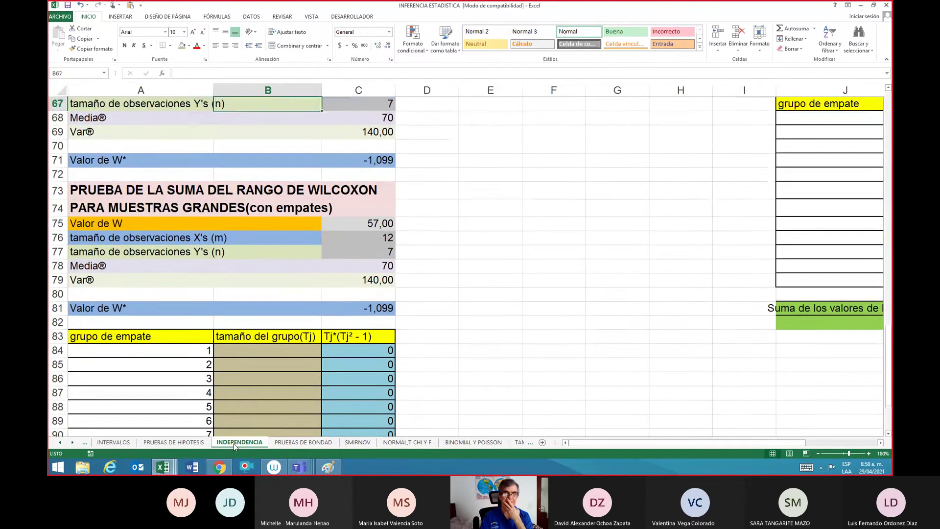
key(Down)
key(Down)
key(Down)
key(Down)
key(Down)
key(Down)
key(Down)
key(Down)
key(Down)
key(Down)
key(Down)
key(Down)
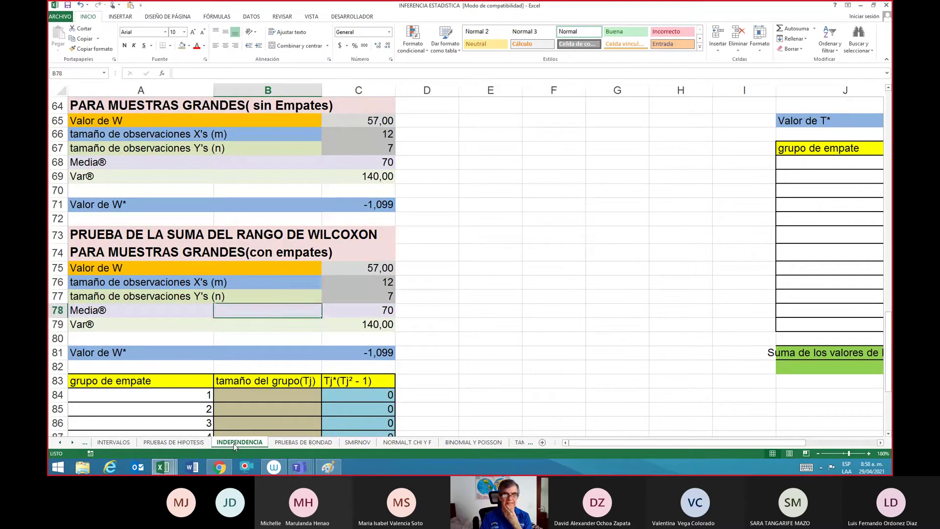
Step: Enter a size of 3 for each of tie groups 1, 2 and 3 in the Tj column
key(Right)
key(Down)
key(Down)
key(Down)
key(Down)
key(Down)
key(Down)
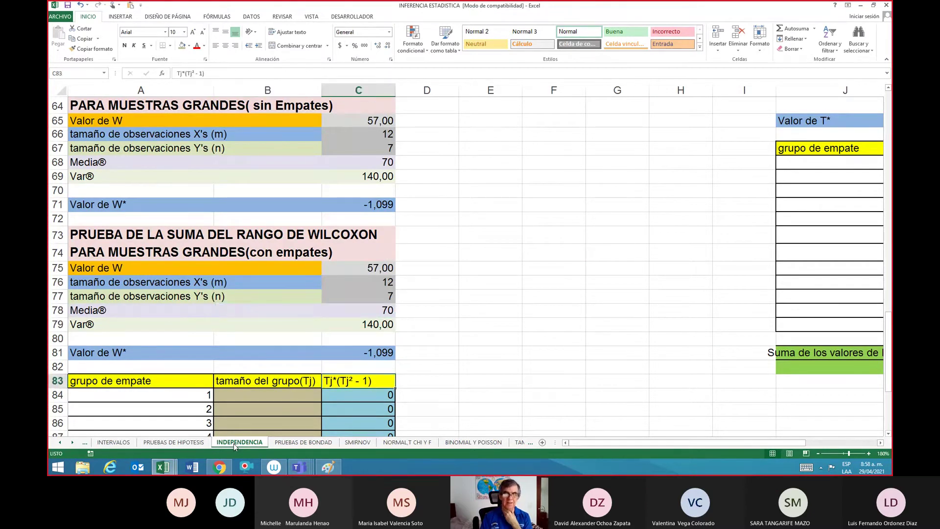
key(Left)
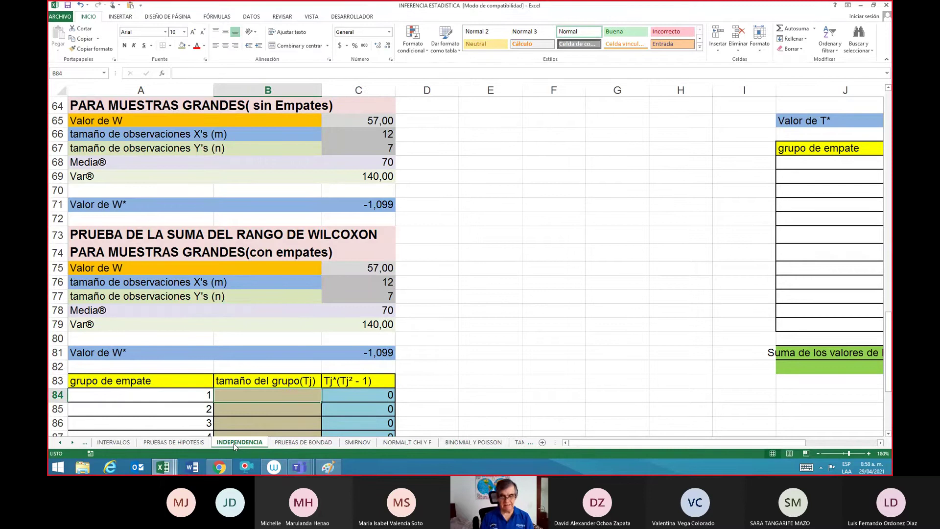
text(3)
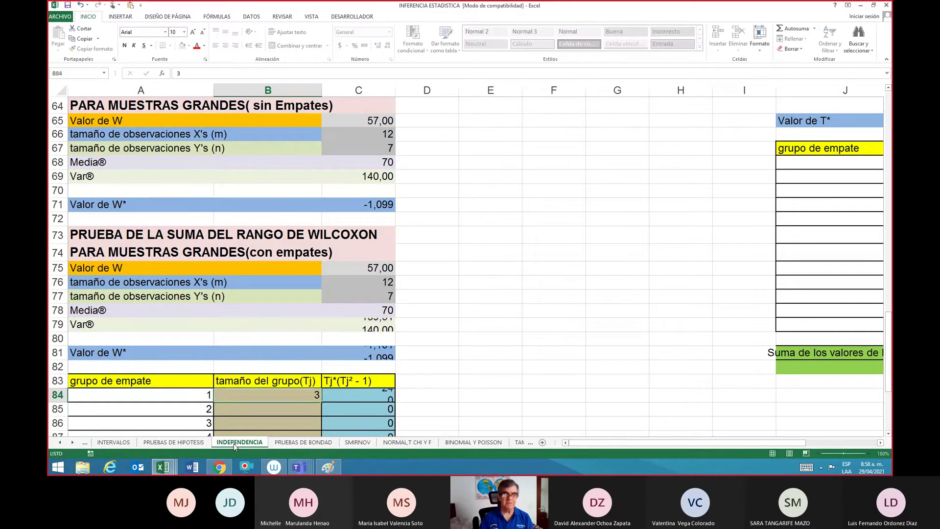
key(Return)
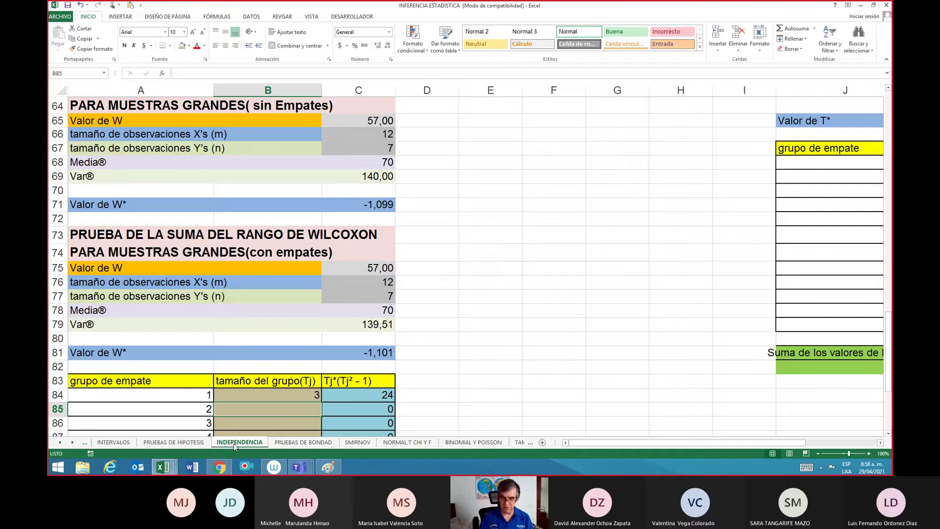
text(3)
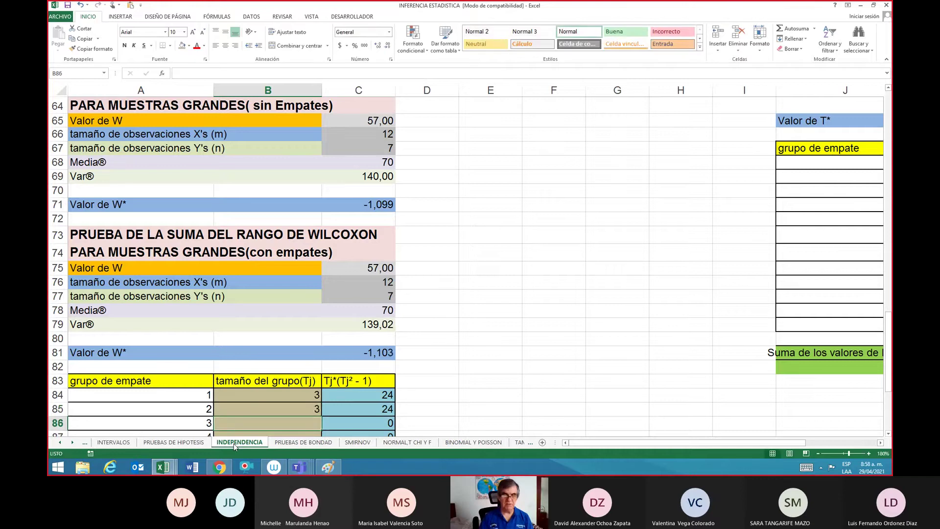
scroll(235, 445, down, 1)
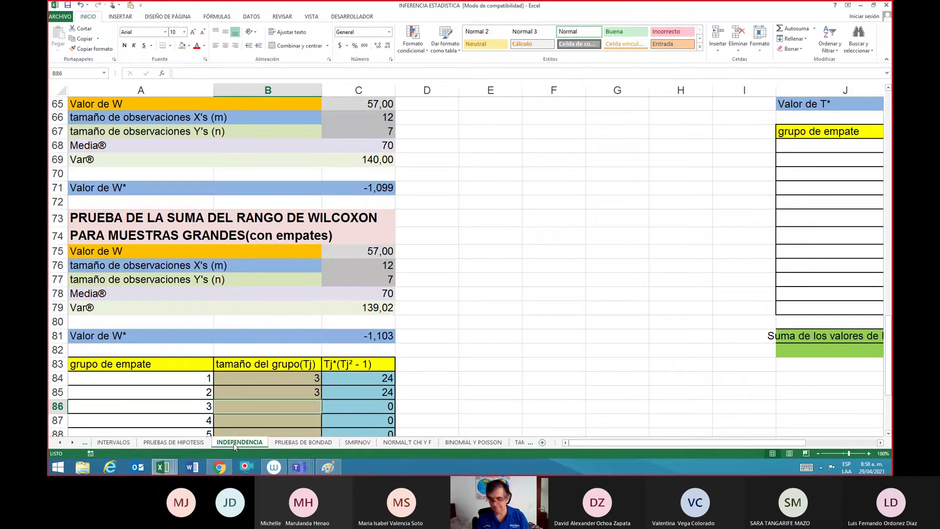
text(3)
key(Return)
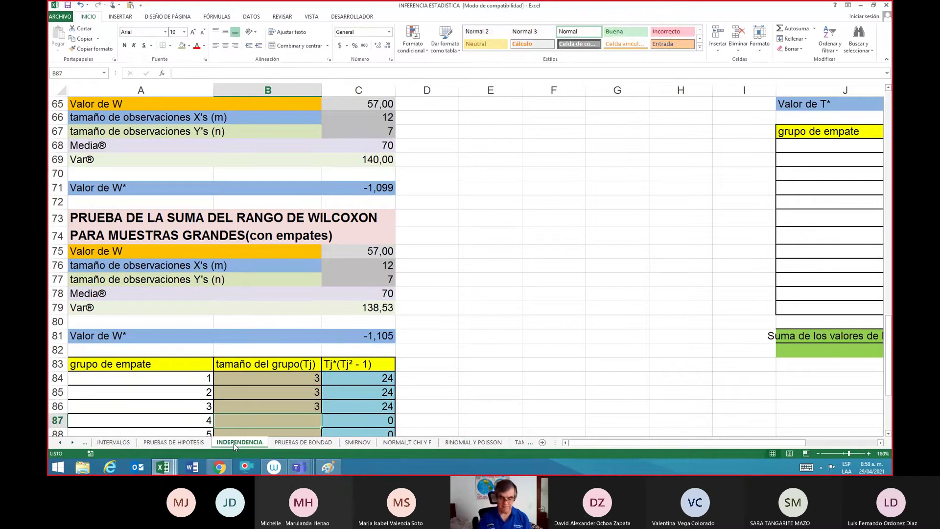
key(Return)
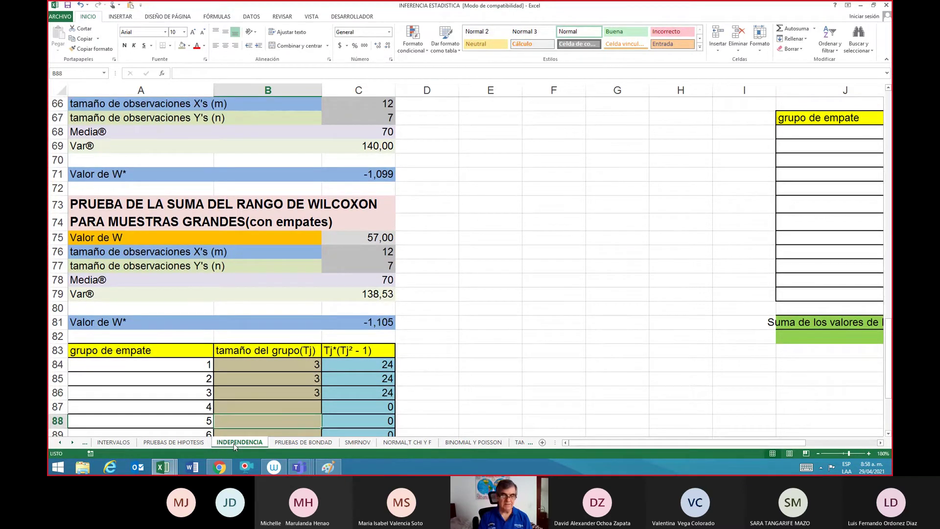
Step: Check the sum of the tie values below the table and compare the variance and W* of the with-ties and no-ties blocks
key(ctrl+Down)
key(Right)
key(Up)
key(Up)
key(Up)
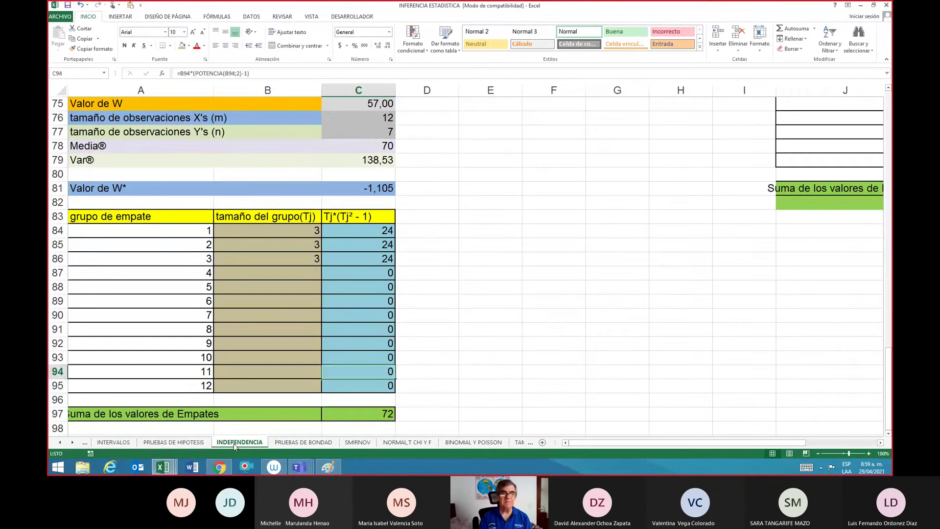
key(Up)
key(Up)
key(Up)
key(Up)
key(Up)
key(Up)
key(Up)
key(Up)
key(Up)
key(Up)
key(Up)
key(Up)
key(Up)
key(Up)
key(Up)
key(Up)
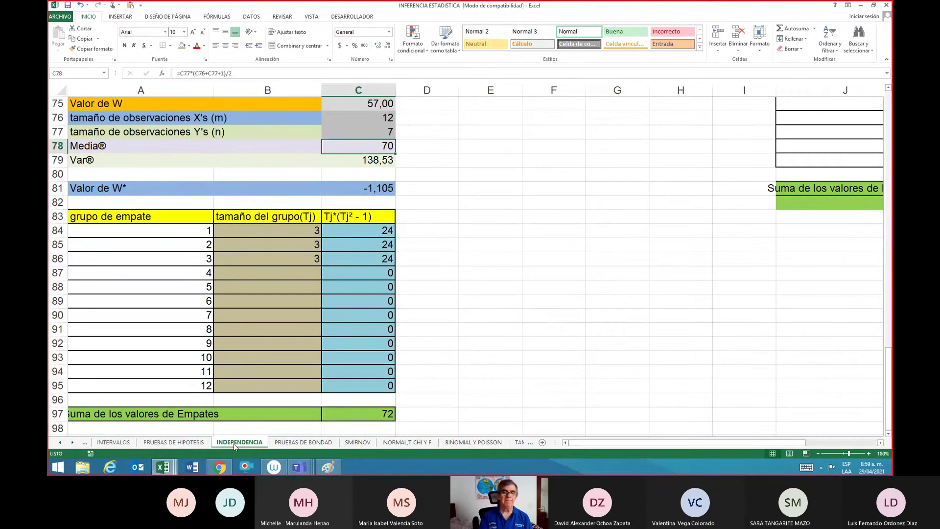
key(Up)
key(Up)
key(Up)
key(Up)
key(Up)
key(Up)
key(Up)
key(Up)
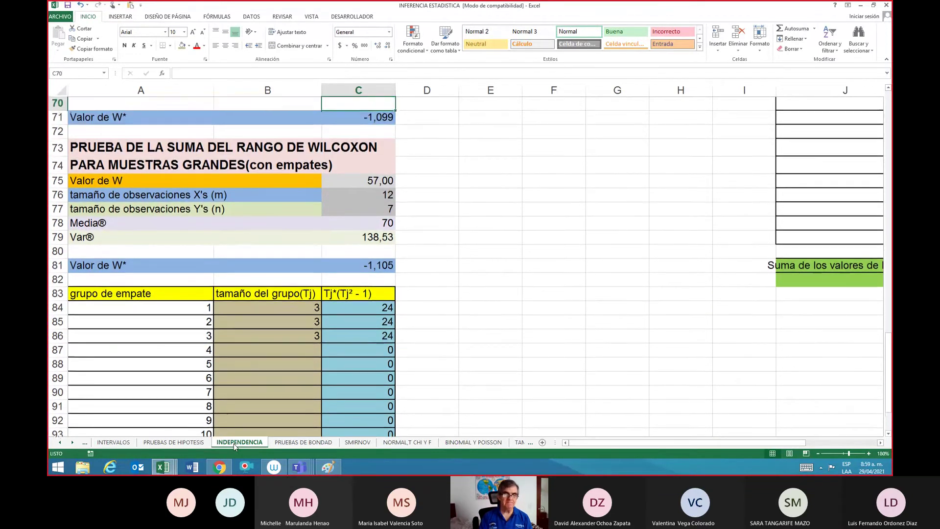
key(Up)
key(Up)
key(Down)
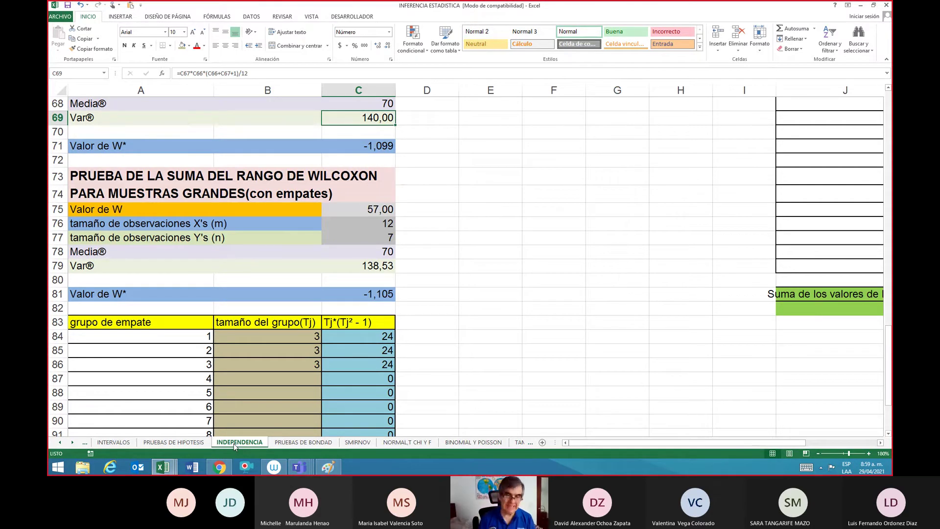
Step: Copy the no-ties and with-ties Wilcoxon result blocks in A63:C81 to the clipboard
key(Down)
key(Down)
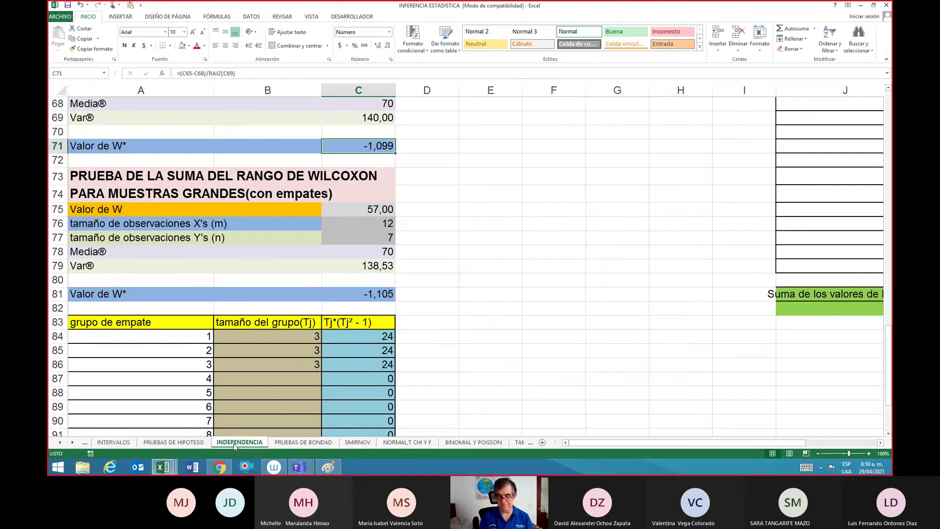
key(Up)
key(Up)
key(Up)
key(Up)
key(Up)
key(Up)
key(Up)
key(Up)
key(Up)
key(Left)
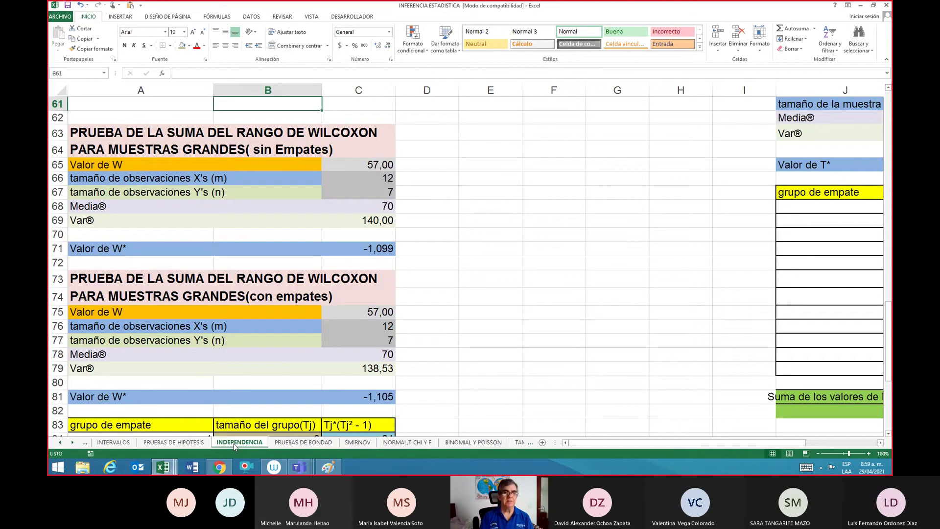
key(Down)
key(Left)
key(shift+Down)
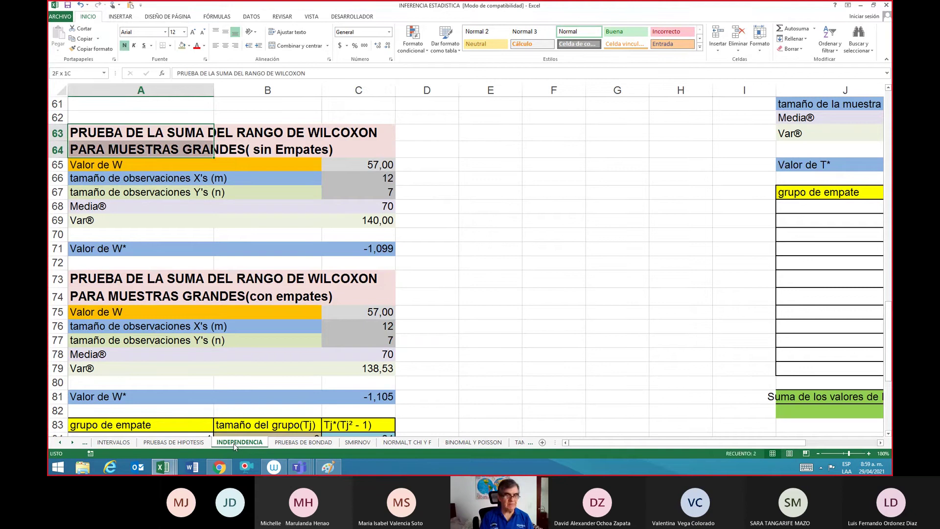
key(shift+Down)
key(shift+Down)
key(shift+Down)
key(shift+Down)
key(shift+Down)
key(shift+Down)
key(shift+Down)
key(shift+Down)
key(shift+Down)
key(shift+Down)
key(shift+Down)
key(shift+Down)
key(shift+Down)
key(shift+Down)
key(shift+Down)
key(shift+Down)
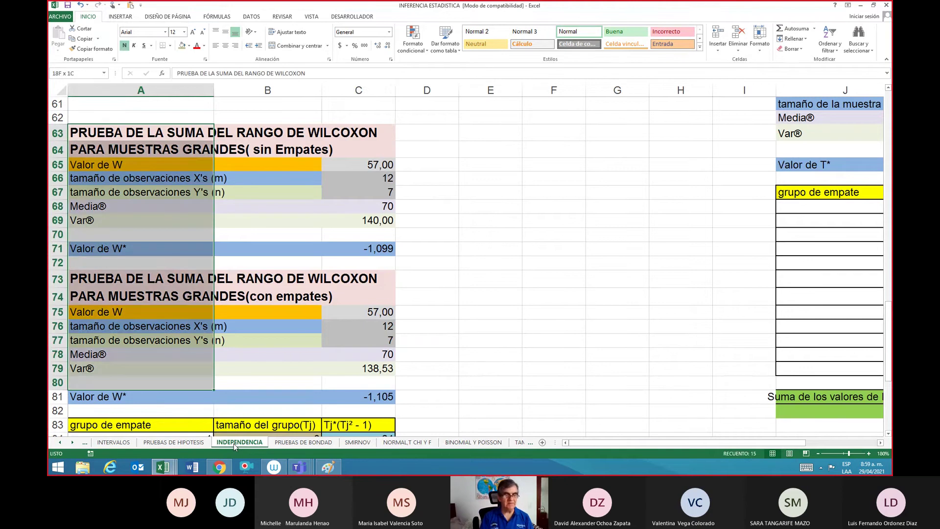
key(shift+Down)
key(shift+Right)
key(shift+Right)
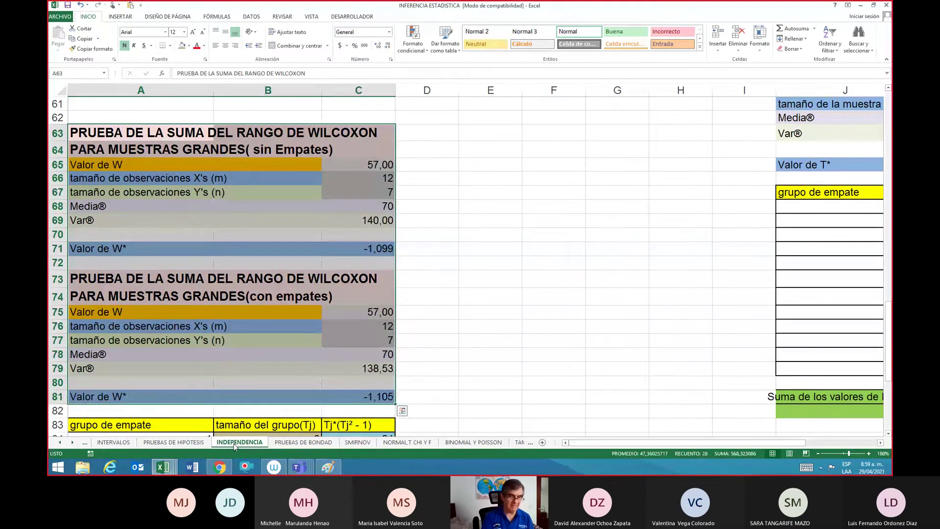
key(ctrl+c)
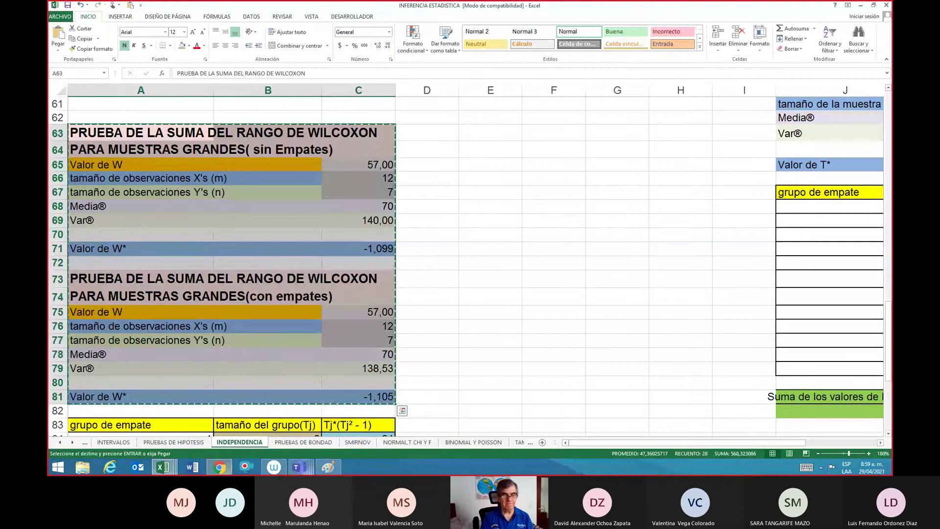
Step: Switch to Paint, start a blank image without saving the current drawing's changes, and paste the copied result blocks
key(alt+Tab)
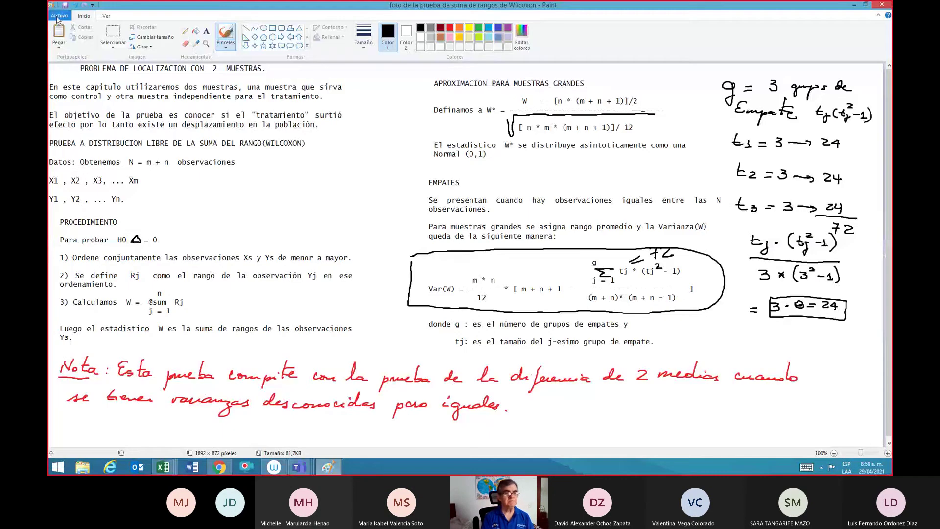
click(58, 17)
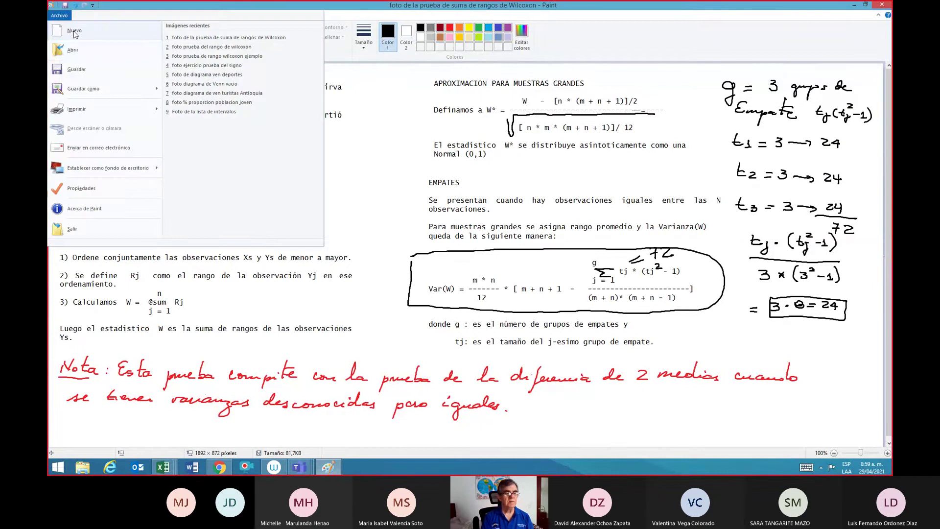
click(78, 37)
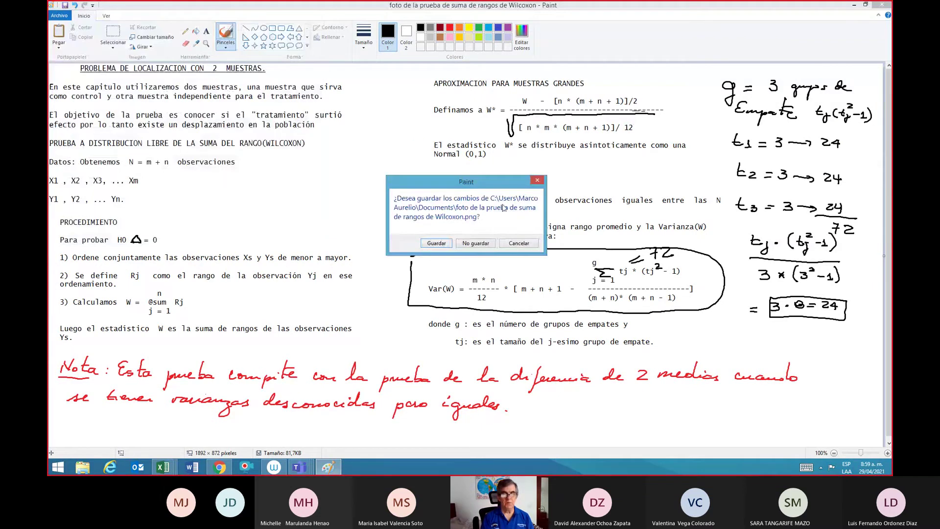
click(475, 243)
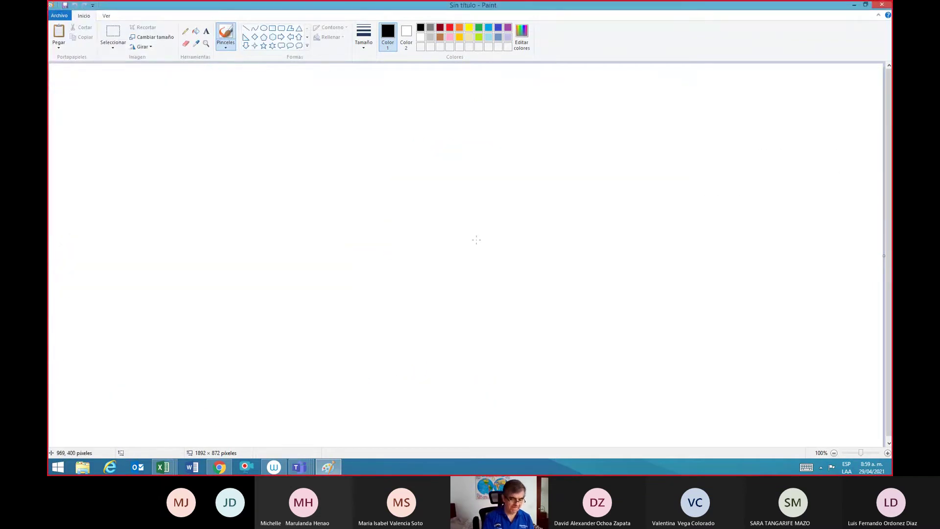
key(ctrl+v)
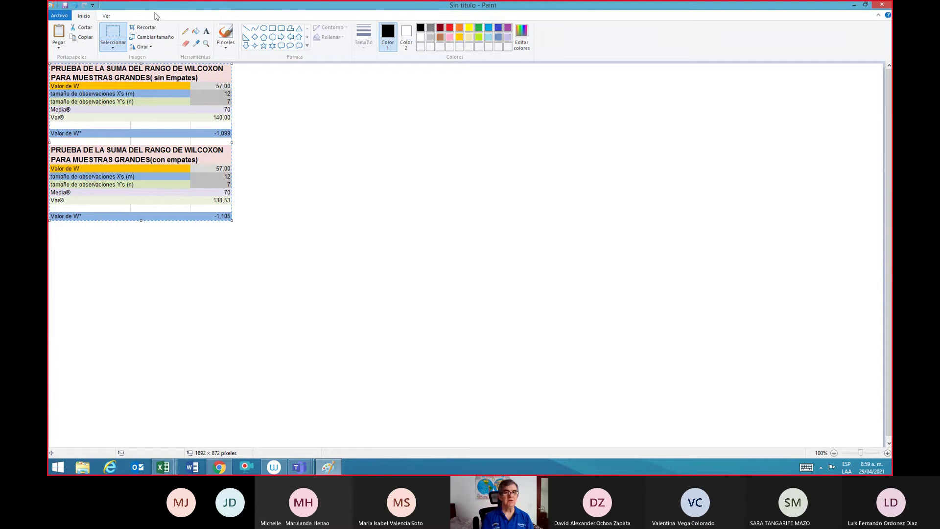
Step: Brush a black circle around the with-ties W* value and handwrite "W* = -1.105 < 0" beside the pasted blocks
click(226, 38)
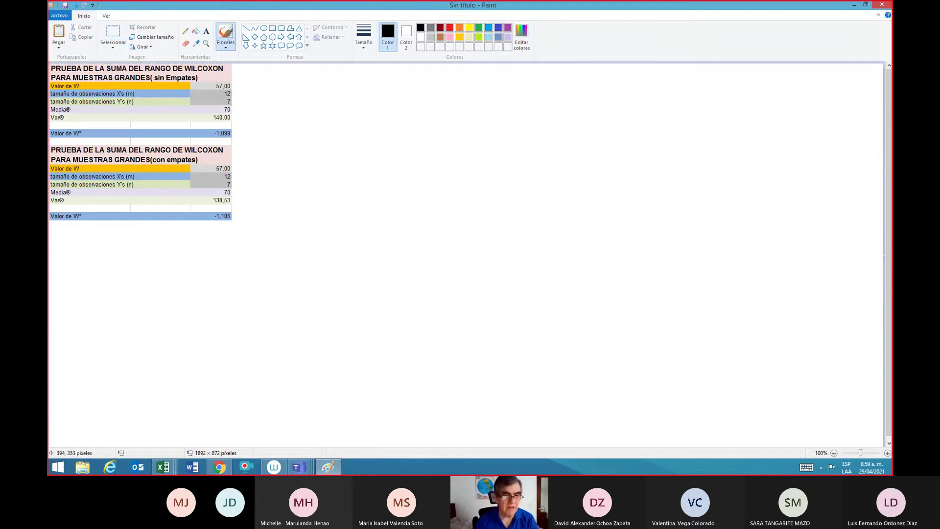
mouse_move(212, 206)
mouse_down()
mouse_move(204, 222)
mouse_move(237, 224)
mouse_move(238, 210)
mouse_up()
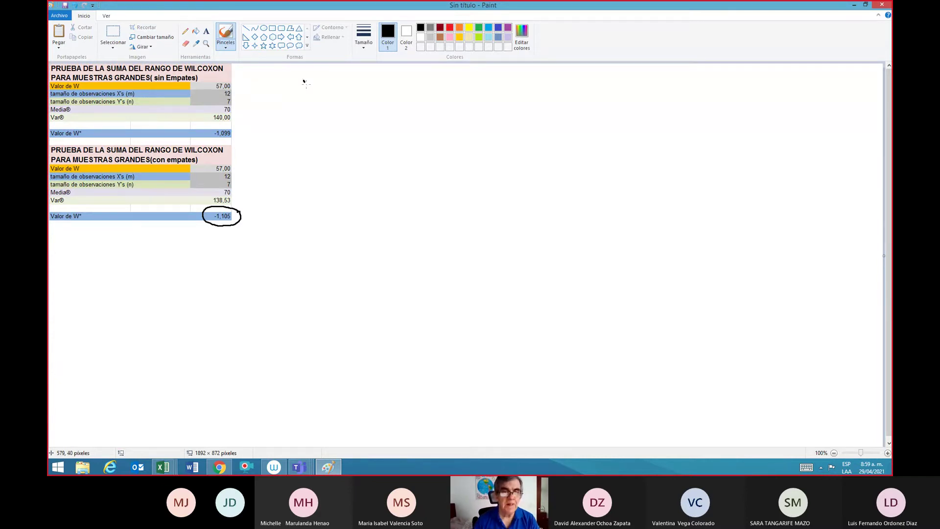
mouse_move(304, 82)
mouse_down()
mouse_move(403, 95)
mouse_move(441, 83)
mouse_move(448, 93)
mouse_move(457, 81)
mouse_up()
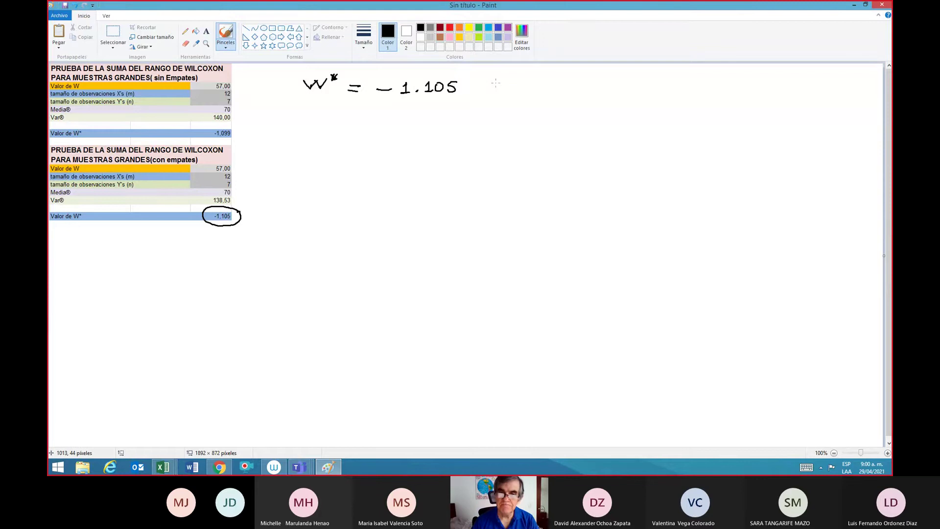
mouse_move(497, 85)
mouse_down()
mouse_move(486, 88)
mouse_move(509, 88)
mouse_up()
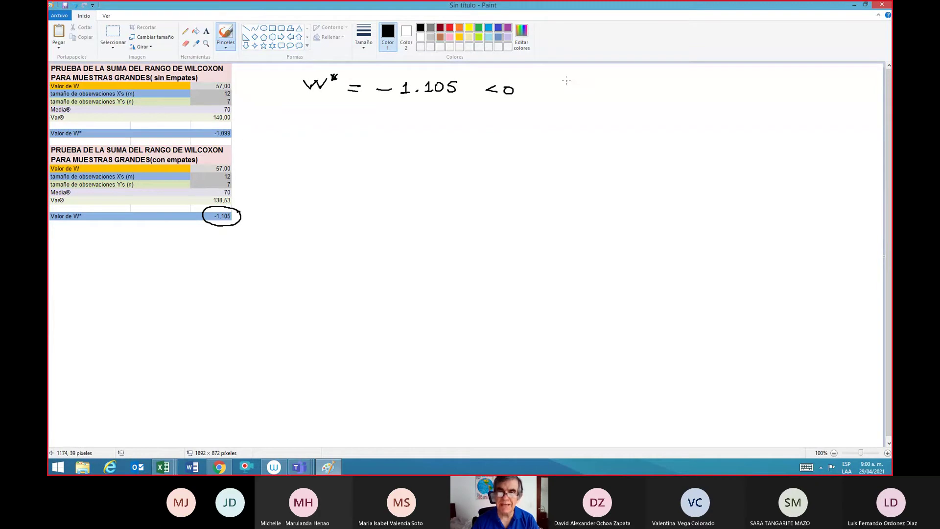
Step: Handwrite the alternative "H1 Δ < 0" beside the W* expression, erasing and redrawing its slashed zero
mouse_move(571, 77)
mouse_down()
mouse_move(573, 93)
mouse_move(654, 91)
mouse_move(664, 80)
mouse_up()
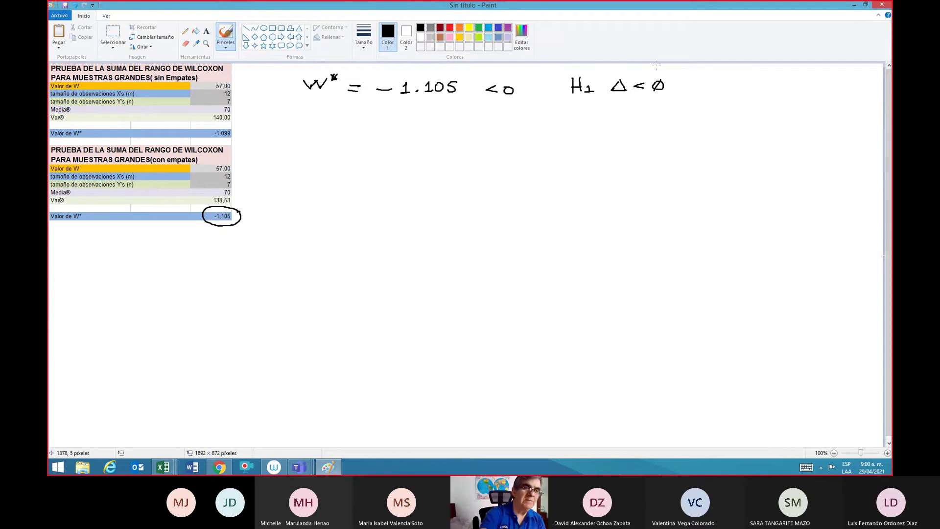
click(185, 43)
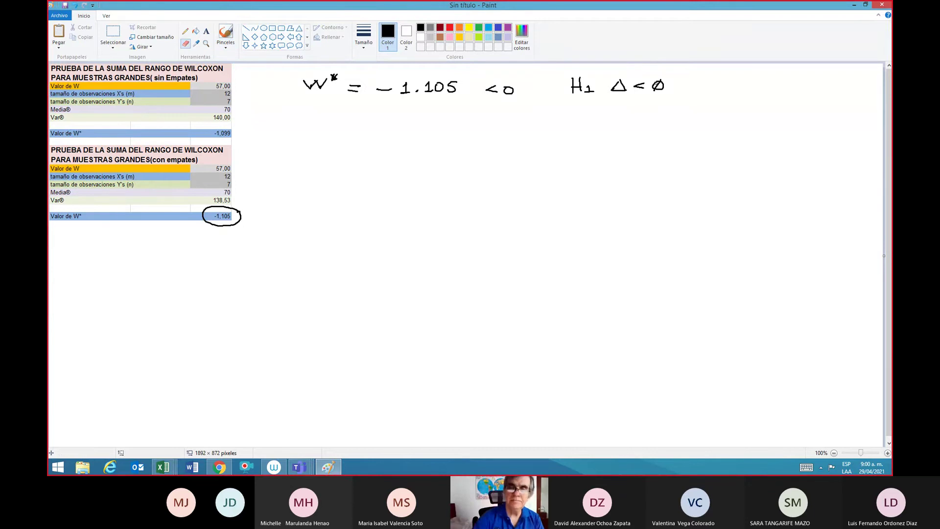
drag(655, 83, 657, 84)
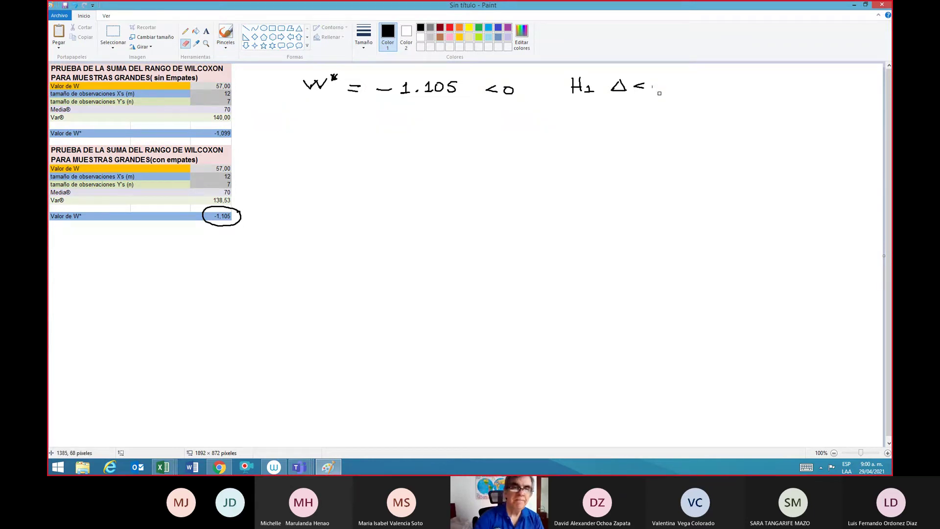
click(225, 33)
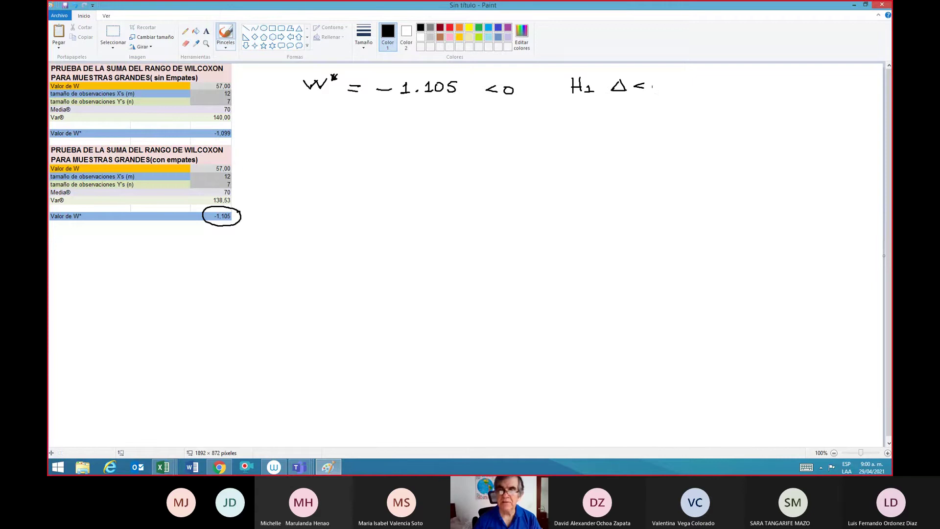
drag(661, 81, 667, 79)
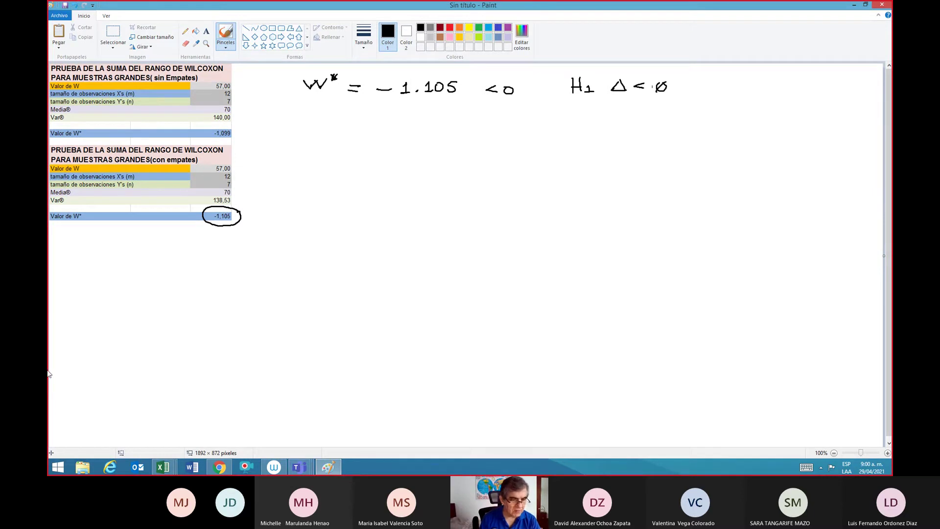
Step: Check in the DURACION sheet of the exercises workbook which store is sample X and which is Y, and return to Paint
click(163, 467)
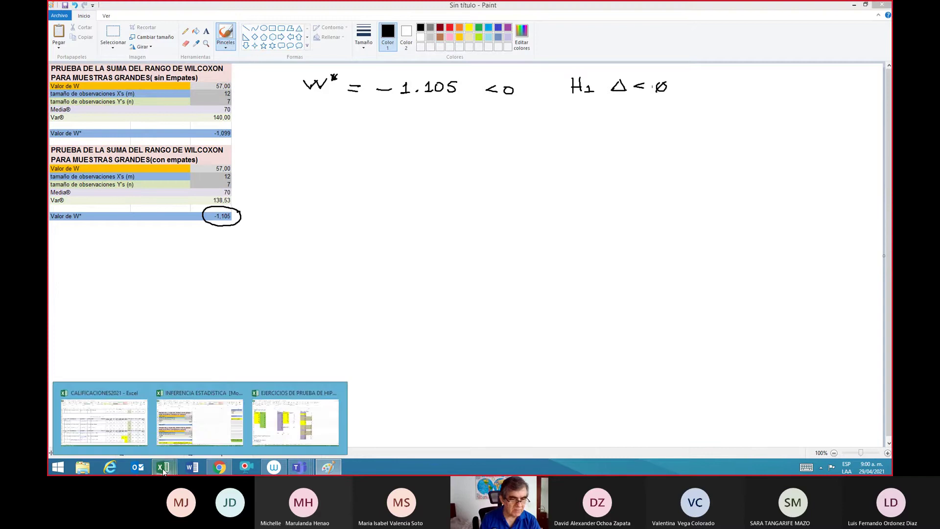
click(306, 449)
mouse_move(220, 467)
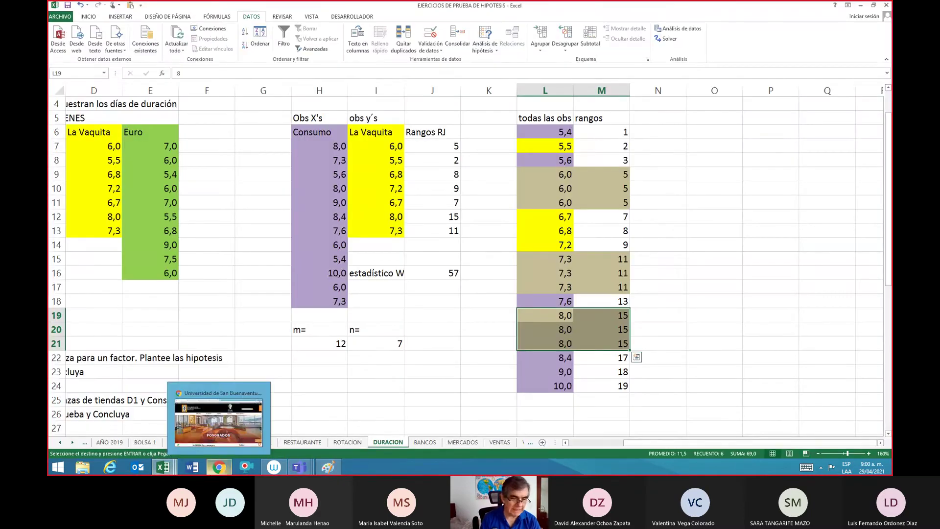
click(323, 467)
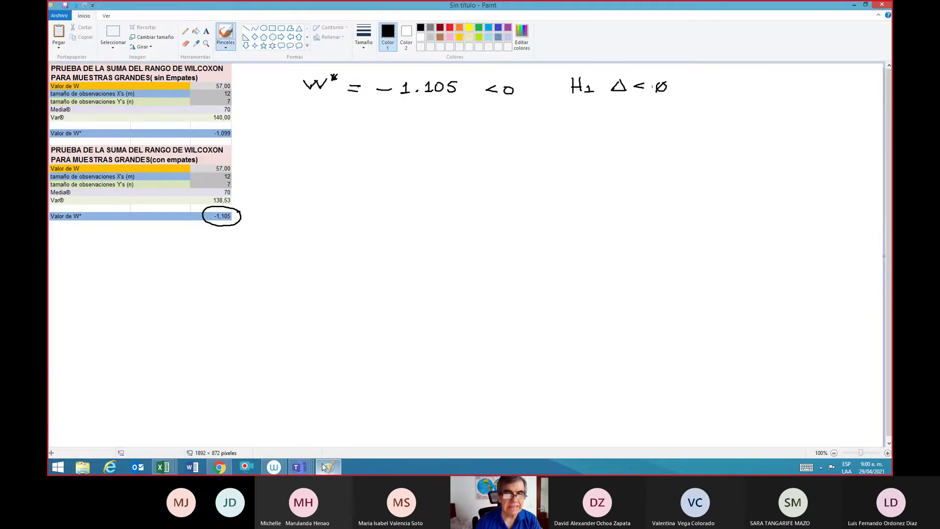
Step: Handwrite the sample notes "Obs x's → Consumo" and "Obs y's Vaquita" in black below the W* line
mouse_move(318, 113)
mouse_down()
mouse_move(322, 120)
mouse_move(329, 108)
mouse_move(358, 124)
mouse_up()
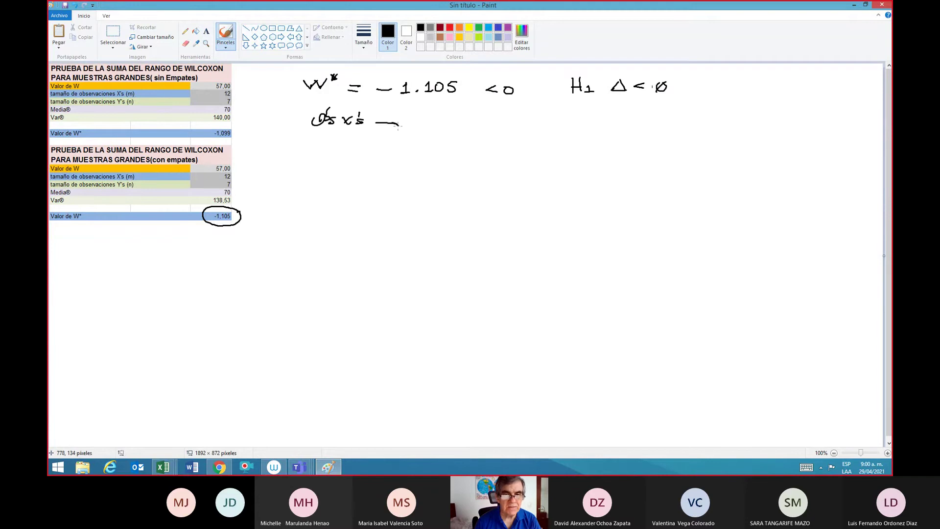
drag(420, 118, 473, 124)
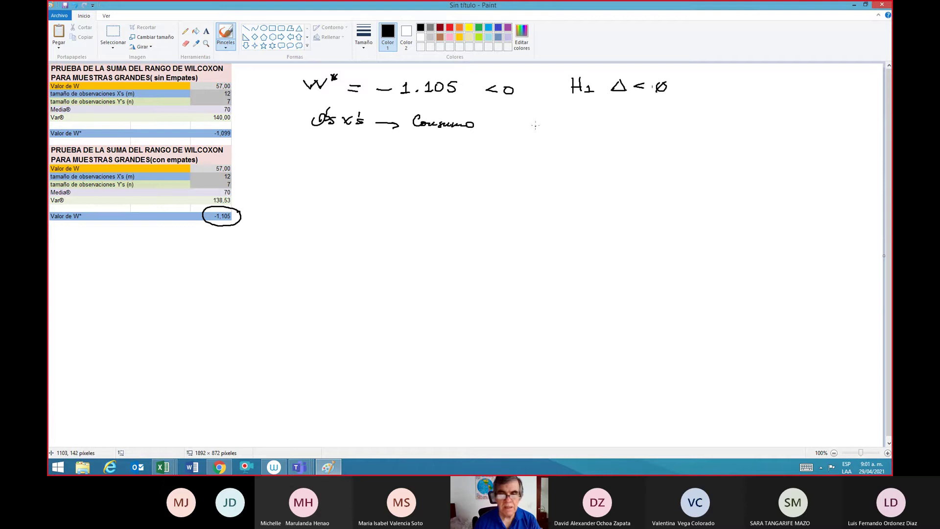
drag(535, 125, 549, 125)
mouse_move(558, 119)
mouse_down()
mouse_move(565, 135)
mouse_move(575, 119)
mouse_up()
mouse_move(580, 117)
mouse_down()
mouse_move(575, 125)
mouse_move(609, 114)
mouse_move(619, 137)
mouse_move(655, 123)
mouse_up()
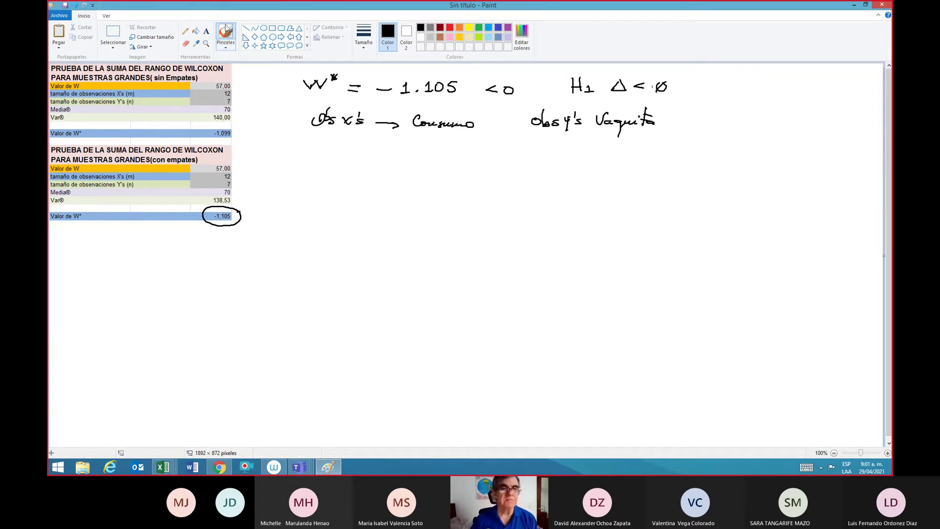
Step: Change the brush colour to red and handwrite the heading "Plantear las hipótesis" with "H0 Δ = 0" below it
click(449, 27)
mouse_move(274, 151)
mouse_down()
mouse_move(304, 164)
mouse_move(344, 164)
mouse_move(330, 146)
mouse_move(407, 162)
mouse_move(468, 151)
mouse_up()
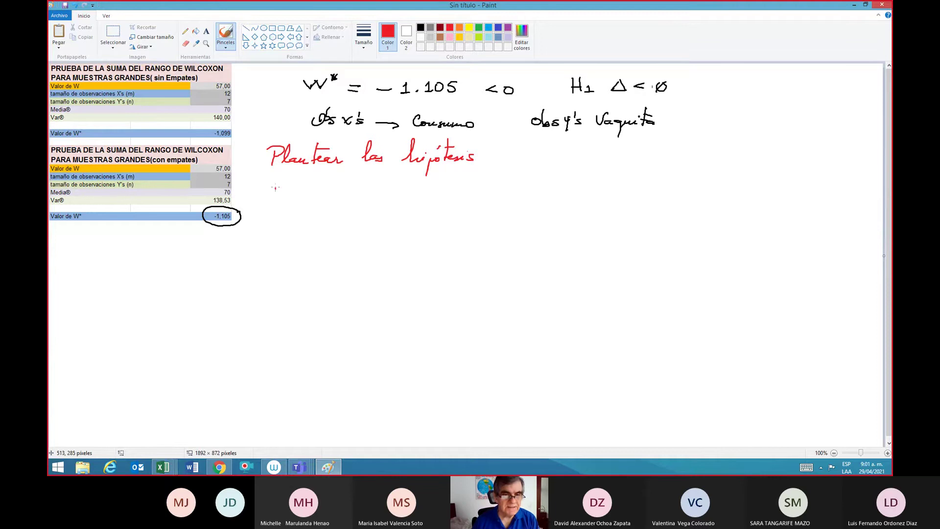
drag(273, 185, 272, 205)
mouse_move(271, 198)
mouse_down()
mouse_move(285, 206)
mouse_move(288, 197)
mouse_move(371, 195)
mouse_up()
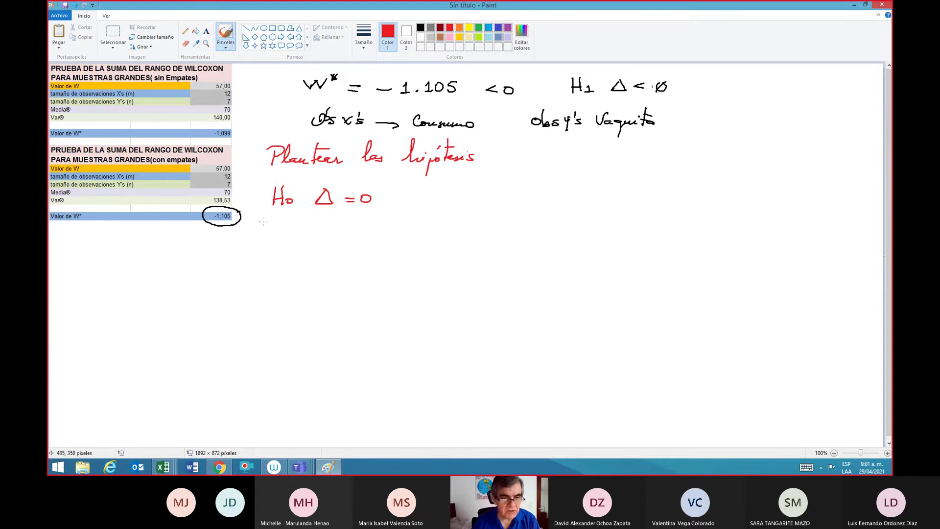
Step: Handwrite in red below H0: "Los Indices de Duración de Consumo (x's) es similar a los Indices de Duración de la Vaquita"
mouse_move(262, 221)
mouse_down()
mouse_move(268, 232)
mouse_move(295, 235)
mouse_move(318, 234)
mouse_move(329, 222)
mouse_move(349, 236)
mouse_move(375, 223)
mouse_move(380, 234)
mouse_move(466, 233)
mouse_up()
mouse_move(460, 219)
mouse_down()
mouse_move(590, 235)
mouse_move(612, 220)
mouse_up()
drag(618, 223, 618, 231)
mouse_move(627, 217)
mouse_down()
mouse_move(628, 236)
mouse_move(813, 226)
mouse_up()
click(697, 219)
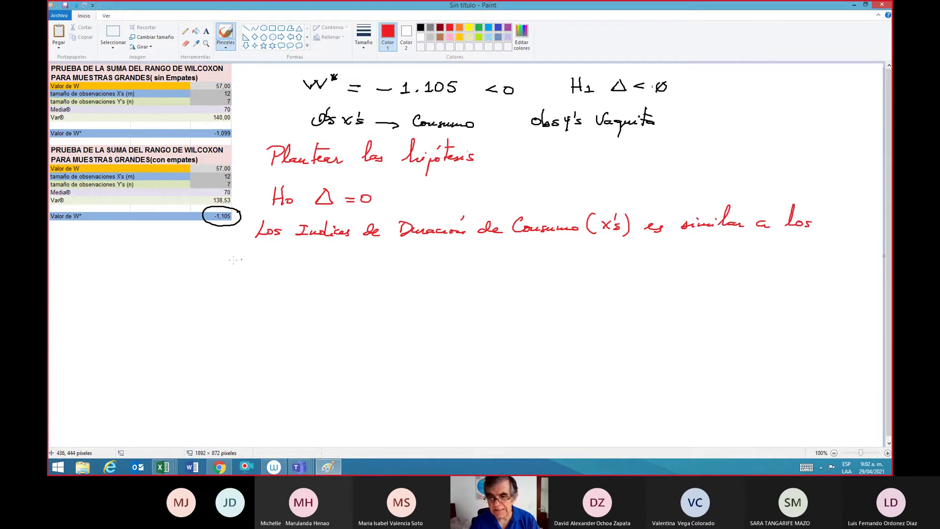
drag(96, 261, 169, 270)
drag(192, 264, 257, 271)
mouse_move(261, 254)
mouse_down()
mouse_move(256, 260)
mouse_move(304, 272)
mouse_move(346, 272)
mouse_move(384, 256)
mouse_move(391, 283)
mouse_move(422, 251)
mouse_move(435, 271)
mouse_up()
drag(413, 265, 430, 256)
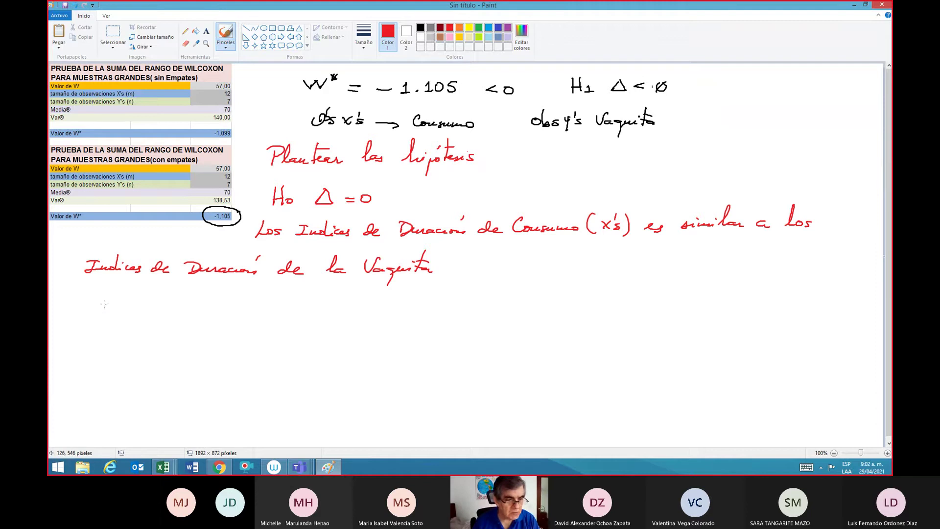
Step: Handwrite "H1 Δ < 0 (obs y's < obs x's)" in red below the null statement and add "(y's)" after Vaquita
drag(105, 303, 101, 323)
mouse_move(101, 316)
mouse_down()
mouse_move(185, 322)
mouse_move(196, 310)
mouse_up()
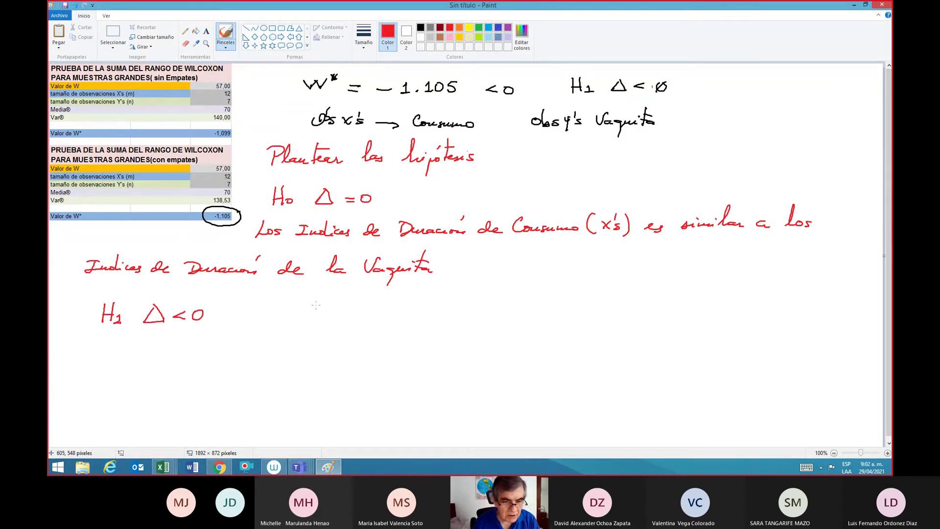
mouse_move(315, 304)
mouse_down()
mouse_move(314, 321)
mouse_move(376, 309)
mouse_move(367, 324)
mouse_move(380, 309)
mouse_move(385, 318)
mouse_move(423, 322)
mouse_move(450, 313)
mouse_up()
drag(459, 300, 465, 320)
mouse_move(473, 311)
mouse_down()
mouse_move(465, 322)
mouse_move(499, 321)
mouse_up()
mouse_move(499, 309)
mouse_down()
mouse_move(487, 321)
mouse_move(500, 311)
mouse_move(518, 324)
mouse_up()
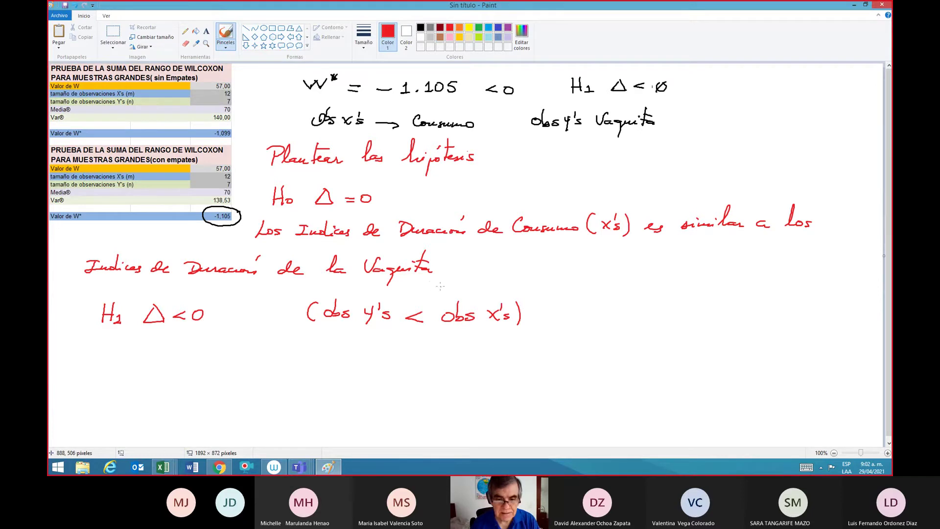
mouse_move(442, 256)
mouse_down()
mouse_move(439, 276)
mouse_move(459, 259)
mouse_move(471, 276)
mouse_up()
Step: Handwrite in blue below H1: "Los Indices de Duración de Inventarios de la Vaquita (Y's) es menor que los Indices de Duración de Consumo (X's)"
click(498, 28)
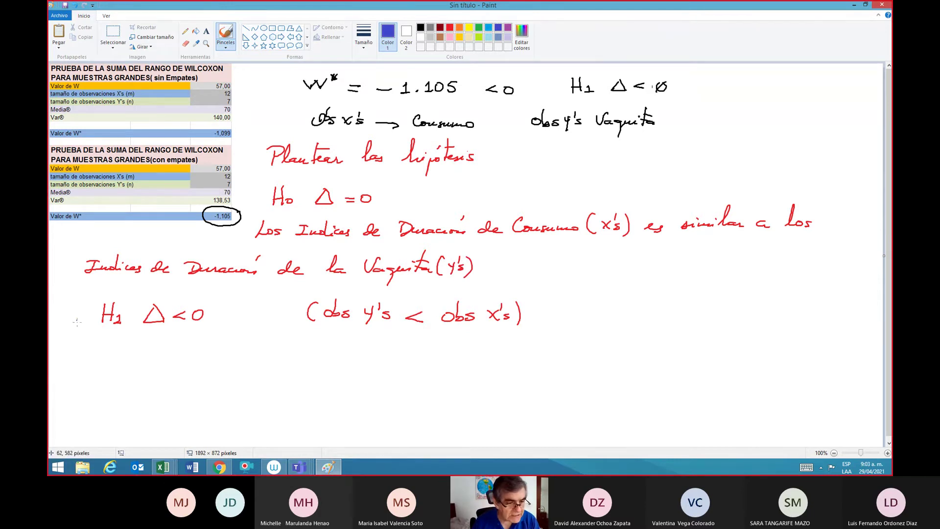
mouse_move(91, 355)
mouse_down()
mouse_move(84, 373)
mouse_move(127, 373)
mouse_move(138, 360)
mouse_move(185, 373)
mouse_move(386, 367)
mouse_move(419, 342)
mouse_move(421, 363)
mouse_move(452, 366)
mouse_move(515, 365)
mouse_move(538, 353)
mouse_move(555, 365)
mouse_move(620, 361)
mouse_up()
drag(632, 349, 633, 355)
drag(639, 351, 637, 361)
mouse_move(642, 343)
mouse_down()
mouse_move(645, 364)
mouse_move(753, 355)
mouse_up()
drag(764, 357, 801, 357)
drag(813, 357, 833, 362)
mouse_move(83, 402)
mouse_down()
mouse_move(102, 391)
mouse_move(114, 402)
mouse_move(253, 400)
mouse_up()
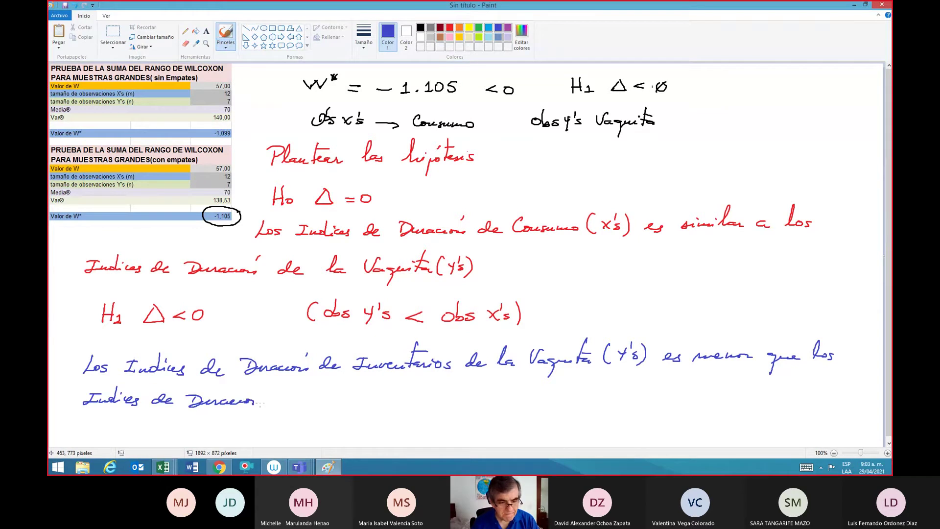
drag(253, 401, 264, 406)
drag(277, 400, 409, 402)
click(383, 403)
mouse_move(409, 393)
mouse_down()
mouse_move(400, 403)
mouse_move(415, 394)
mouse_up()
mouse_move(418, 398)
mouse_down()
mouse_move(412, 403)
mouse_move(425, 411)
mouse_up()
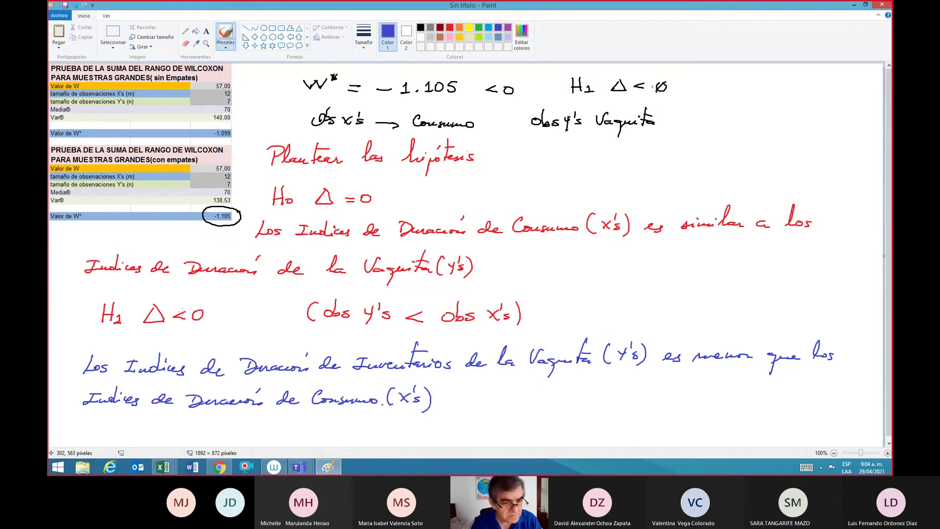
Step: Retrace the "<" sign of "H1 Δ < 0" in blue
mouse_move(184, 310)
mouse_down()
mouse_move(175, 315)
mouse_move(183, 316)
mouse_up()
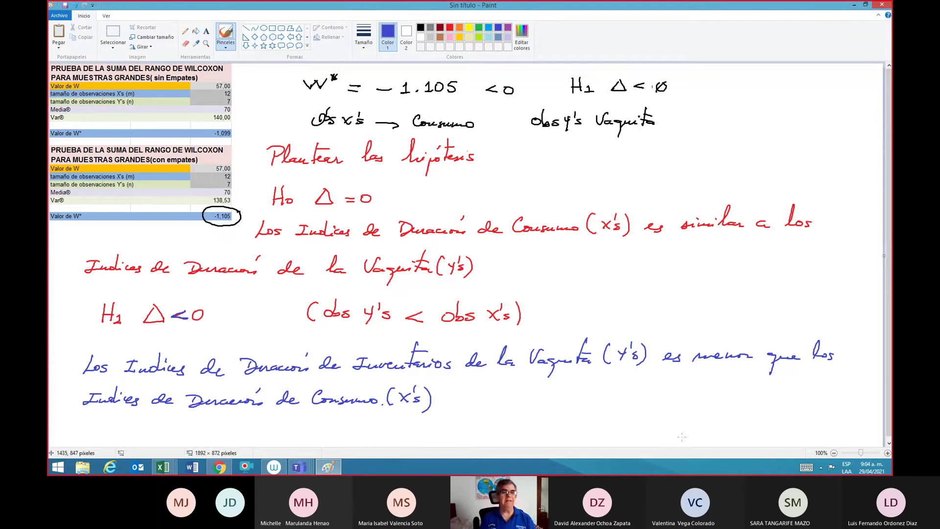
Step: Start a new blank image without saving the current one and paste the two Wilcoxon large-sample result tables into it
click(66, 16)
key(Escape)
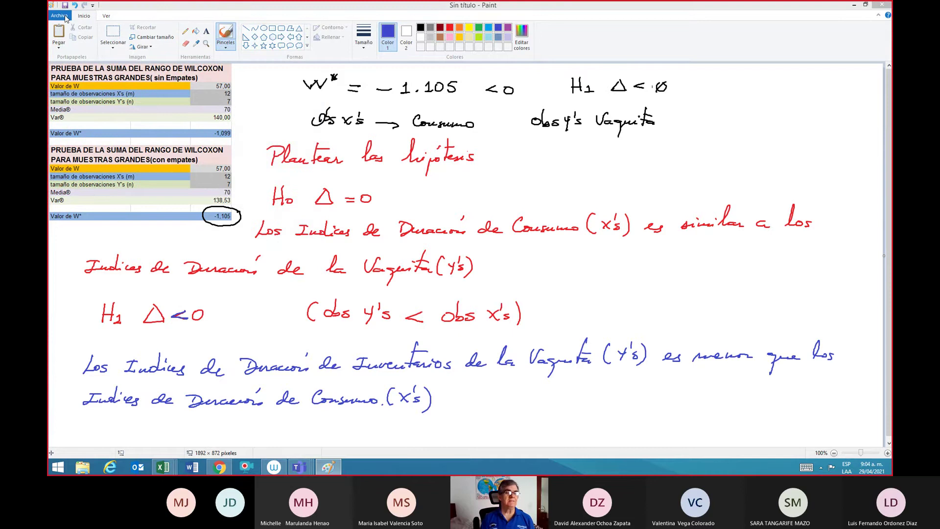
key(ctrl+n)
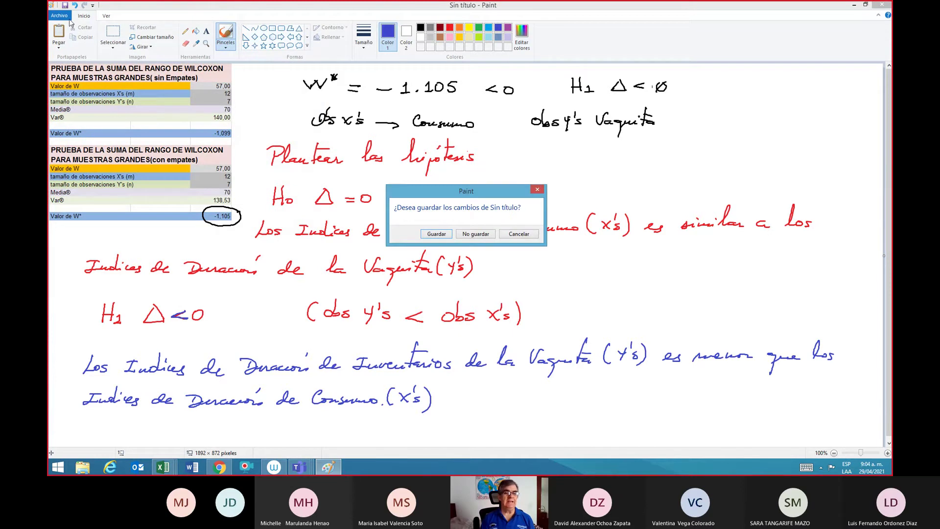
click(477, 236)
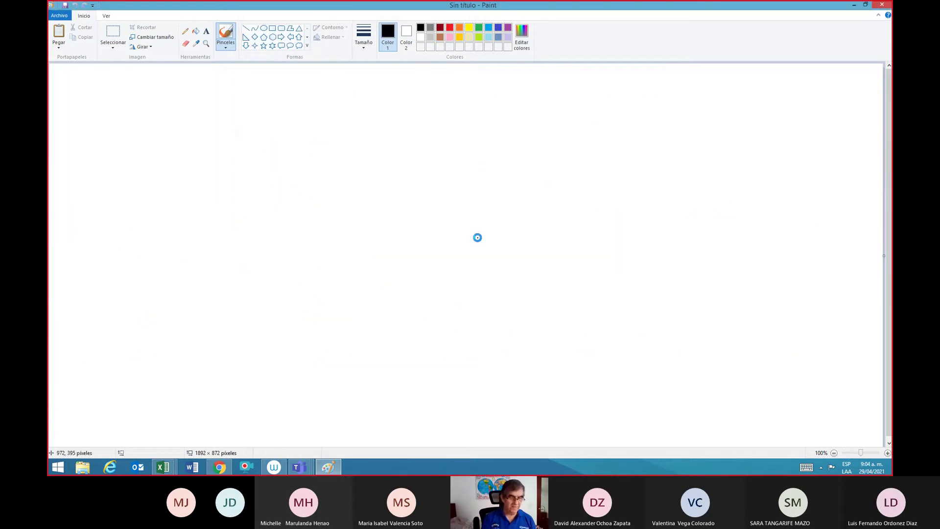
key(ctrl+v)
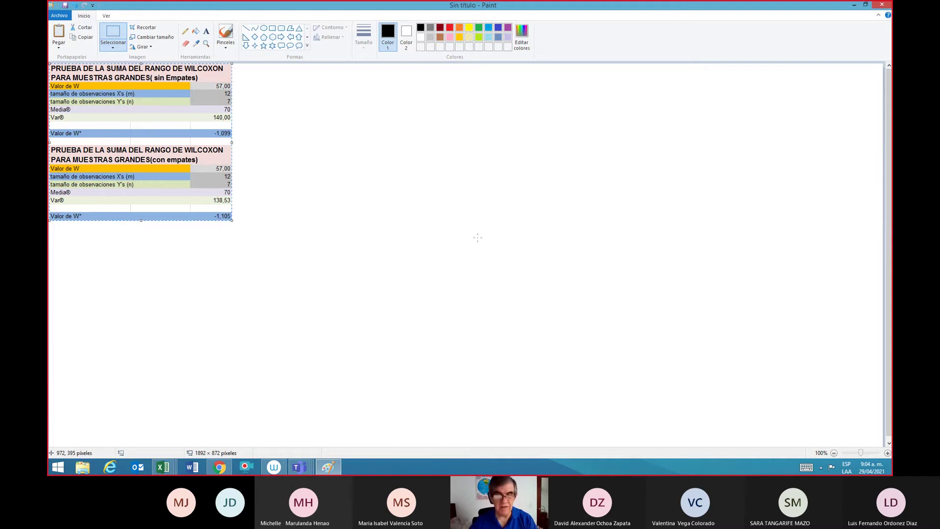
Step: Handwrite "Z(1-α) = ??" in black with the brush beside the pasted tables
click(225, 33)
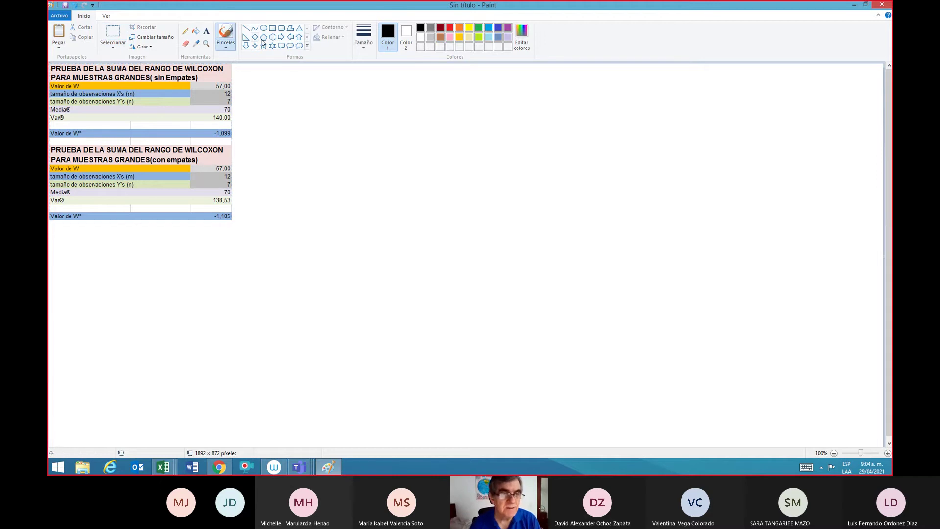
mouse_move(309, 80)
mouse_down()
mouse_move(322, 81)
mouse_move(321, 101)
mouse_move(319, 91)
mouse_up()
mouse_move(330, 88)
mouse_down()
mouse_move(330, 103)
mouse_move(395, 96)
mouse_up()
drag(384, 101, 425, 99)
click(414, 103)
click(424, 103)
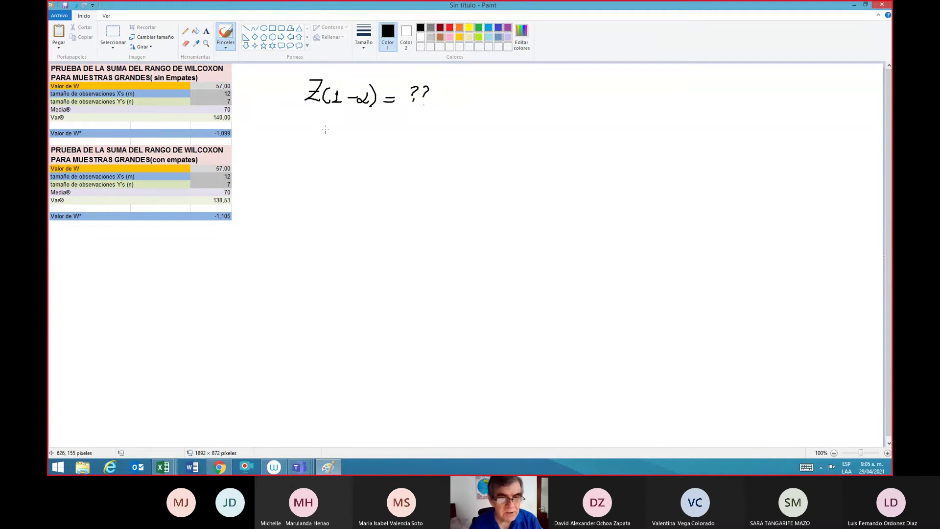
Step: Handwrite "nivel de significancia = 5% = 0.05" below the Z(1-α) expression
mouse_move(319, 126)
mouse_down()
mouse_move(414, 135)
mouse_move(528, 125)
mouse_up()
mouse_move(518, 131)
mouse_down()
mouse_move(543, 132)
mouse_move(547, 123)
mouse_move(555, 138)
mouse_up()
drag(566, 128, 592, 123)
drag(580, 131, 646, 131)
click(627, 130)
drag(647, 121, 656, 120)
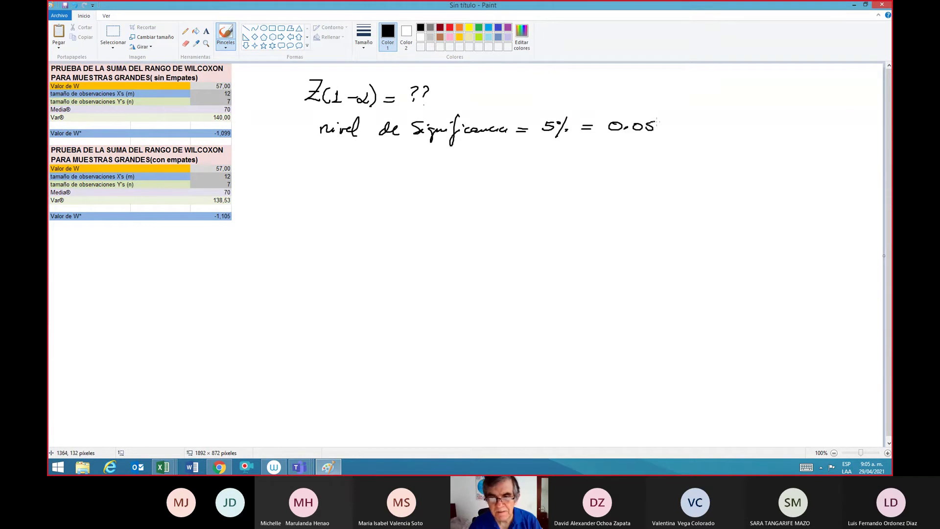
Step: Handwrite "Z(1-0.05) = Z(0.95) = 1.645" below the significance level line
mouse_move(303, 156)
mouse_down()
mouse_move(316, 154)
mouse_move(324, 172)
mouse_up()
mouse_move(335, 170)
mouse_down()
mouse_move(382, 172)
mouse_move(388, 164)
mouse_up()
click(363, 171)
mouse_move(395, 157)
mouse_down()
mouse_move(391, 177)
mouse_move(422, 164)
mouse_up()
mouse_move(411, 171)
mouse_down()
mouse_move(456, 155)
mouse_move(451, 173)
mouse_move(463, 172)
mouse_up()
mouse_move(474, 162)
mouse_down()
mouse_move(469, 170)
mouse_move(474, 161)
mouse_move(487, 171)
mouse_move(506, 155)
mouse_move(507, 173)
mouse_move(534, 162)
mouse_move(556, 171)
mouse_move(588, 157)
mouse_up()
click(480, 170)
click(563, 168)
mouse_move(598, 158)
mouse_down()
mouse_move(596, 170)
mouse_move(609, 158)
mouse_up()
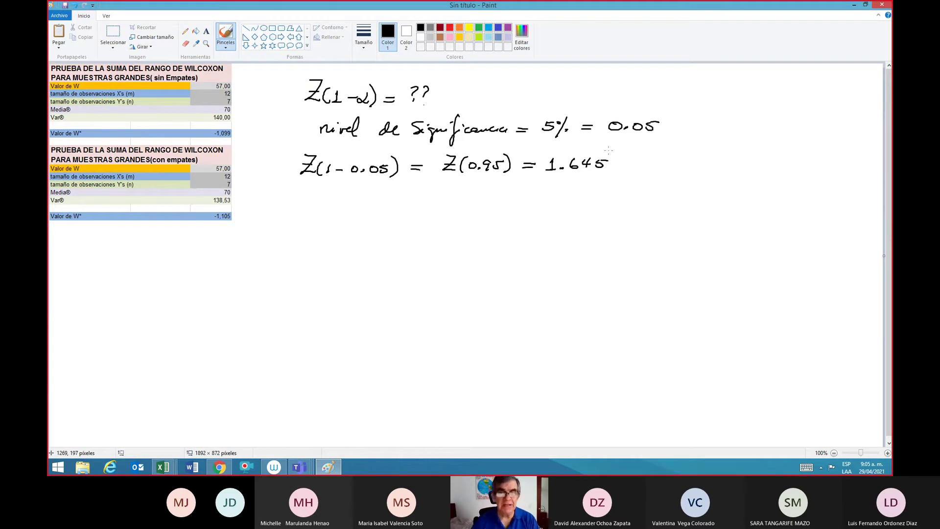
Step: Handwrite the heading "Zonas de Aceptación" in red below the Z calculation, followed by "H1 Δ<0"
click(449, 27)
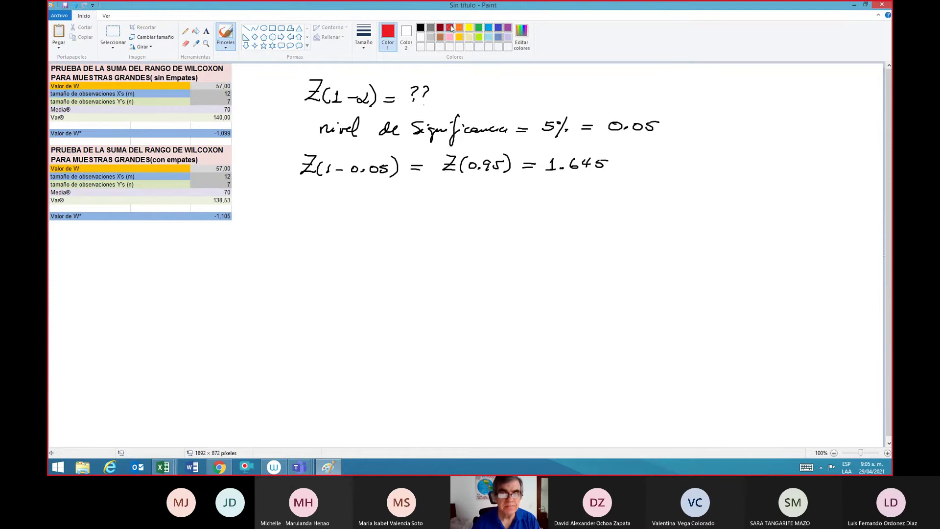
mouse_move(283, 199)
mouse_down()
mouse_move(298, 197)
mouse_move(301, 216)
mouse_move(356, 208)
mouse_move(495, 215)
mouse_up()
drag(444, 198, 475, 198)
drag(491, 202, 494, 194)
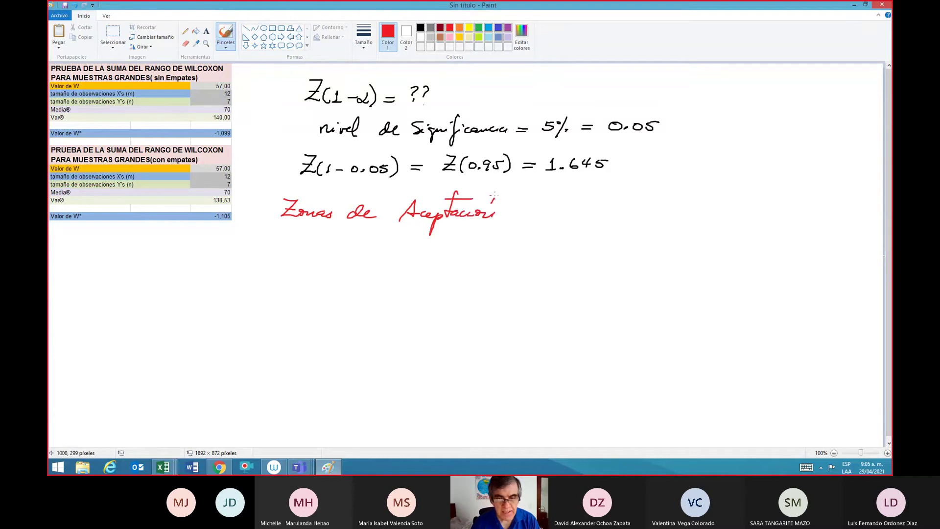
mouse_move(566, 196)
mouse_down()
mouse_move(565, 216)
mouse_move(577, 206)
mouse_move(574, 214)
mouse_up()
mouse_move(580, 209)
mouse_down()
mouse_move(619, 212)
mouse_move(601, 212)
mouse_move(648, 194)
mouse_up()
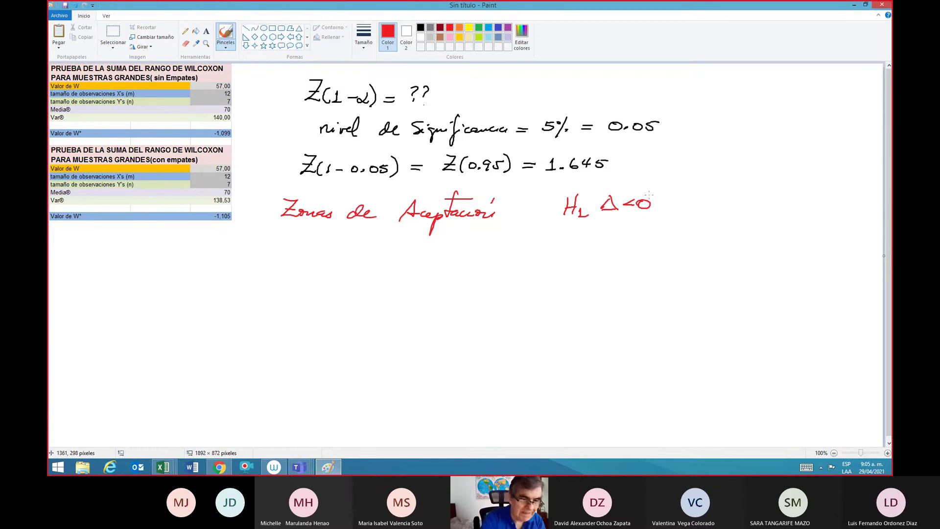
Step: Draw a red normal bell curve over a horizontal baseline below the "Zonas de Aceptación" heading
drag(192, 349, 640, 355)
mouse_move(209, 343)
mouse_down()
mouse_move(357, 324)
mouse_move(406, 277)
mouse_move(452, 258)
mouse_move(547, 329)
mouse_move(645, 349)
mouse_up()
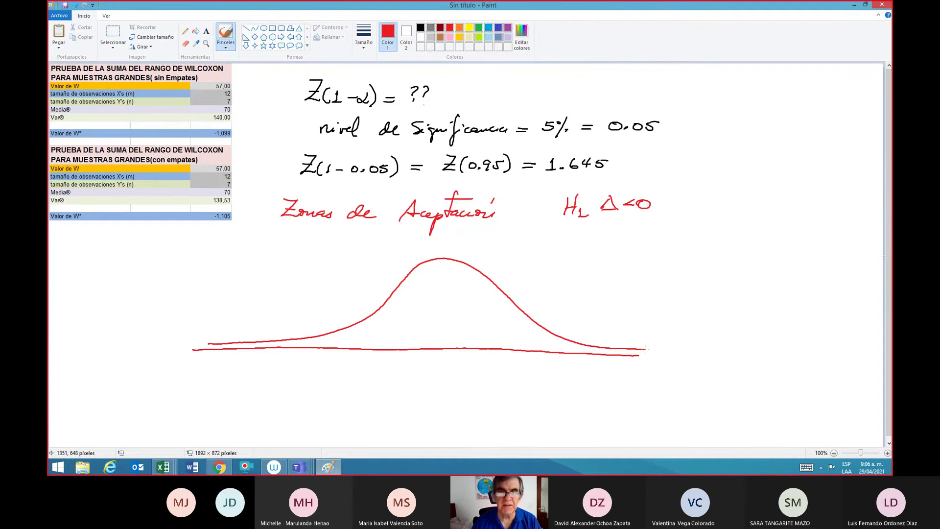
Step: In blue, underline 1.645 and mark the curve's lower tail with a vertical line labelled "-Z(1-α)" and "-1.645", shading beyond it
click(498, 28)
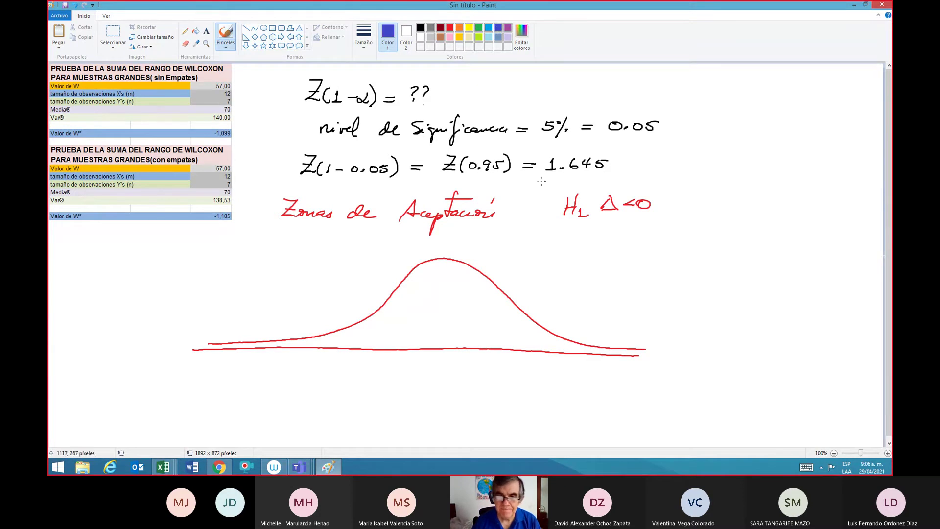
drag(542, 175, 609, 177)
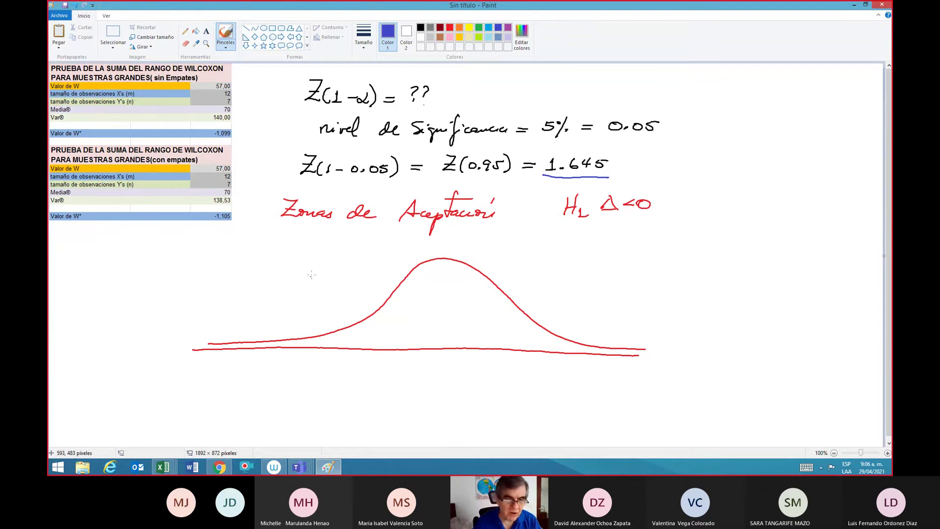
mouse_move(318, 241)
mouse_down()
mouse_move(310, 354)
mouse_move(294, 390)
mouse_move(327, 394)
mouse_move(336, 384)
mouse_up()
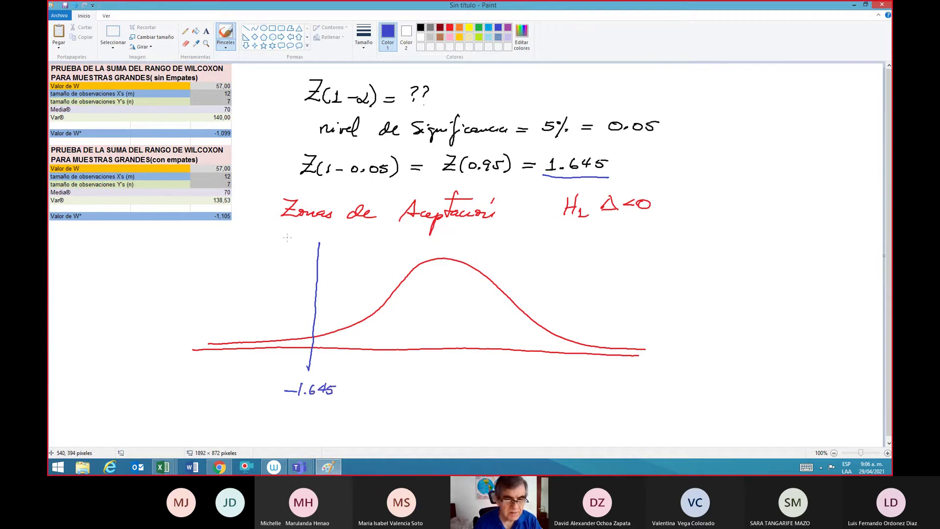
drag(304, 232, 340, 244)
drag(198, 342, 313, 345)
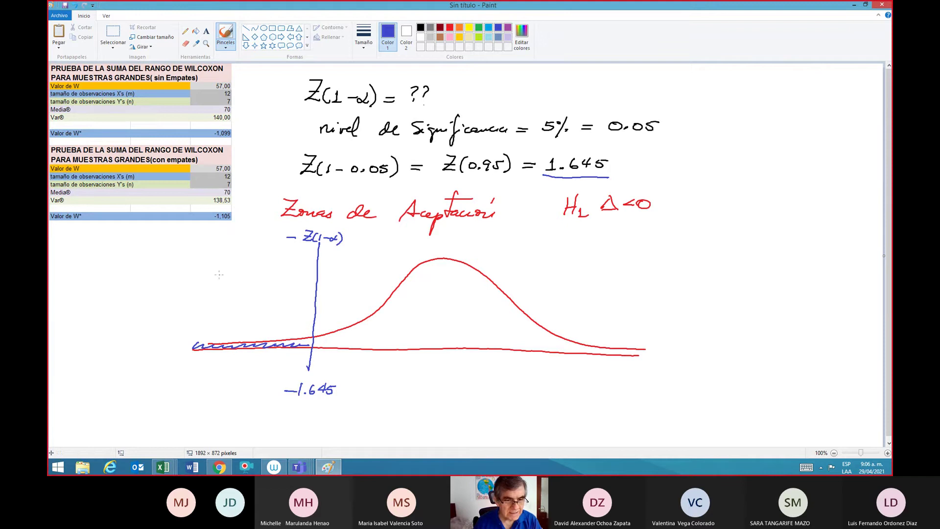
Step: Label the shaded lower tail "Acepta H1" and the area under the middle of the curve "Acepta H0!" in blue
mouse_move(226, 287)
mouse_down()
mouse_move(231, 277)
mouse_move(256, 295)
mouse_move(278, 269)
mouse_up()
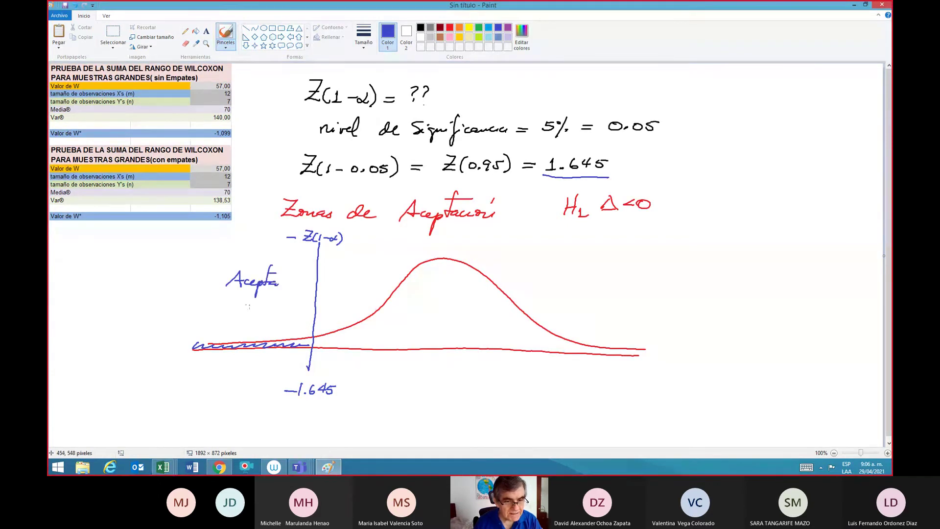
mouse_move(246, 302)
mouse_down()
mouse_move(244, 316)
mouse_move(252, 308)
mouse_up()
mouse_move(251, 301)
mouse_down()
mouse_move(250, 315)
mouse_move(263, 315)
mouse_up()
drag(259, 315, 268, 314)
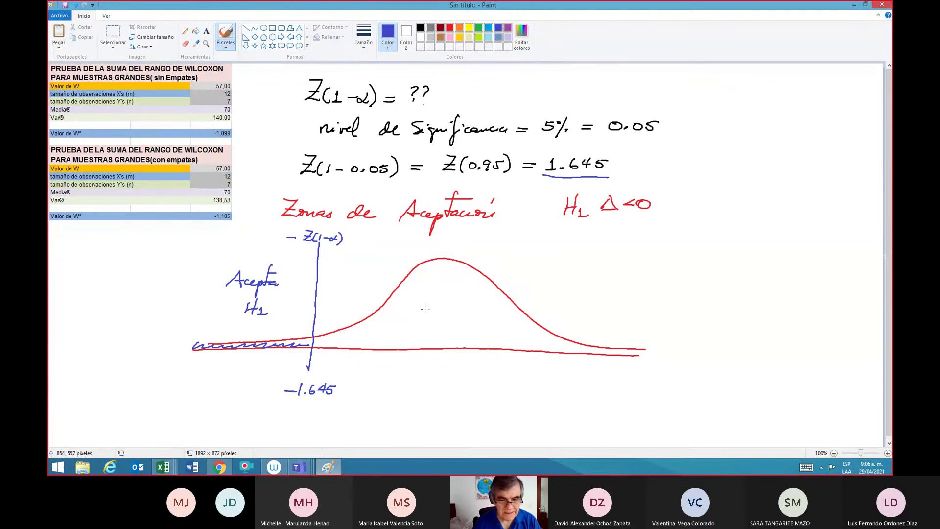
mouse_move(421, 308)
mouse_down()
mouse_move(426, 293)
mouse_move(432, 304)
mouse_move(454, 307)
mouse_move(468, 292)
mouse_move(435, 325)
mouse_move(443, 320)
mouse_up()
mouse_move(443, 313)
mouse_down()
mouse_move(441, 326)
mouse_move(460, 321)
mouse_up()
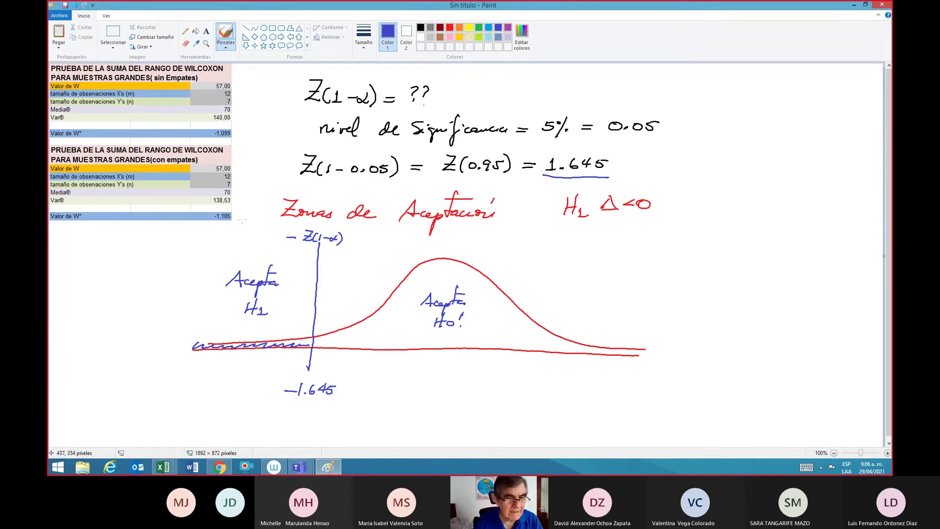
Step: Circle the with-ties W* value in blue and draw a green centre line through the bell curve labelled 0
mouse_move(240, 215)
mouse_down()
mouse_move(222, 207)
mouse_move(208, 222)
mouse_move(226, 228)
mouse_move(240, 217)
mouse_up()
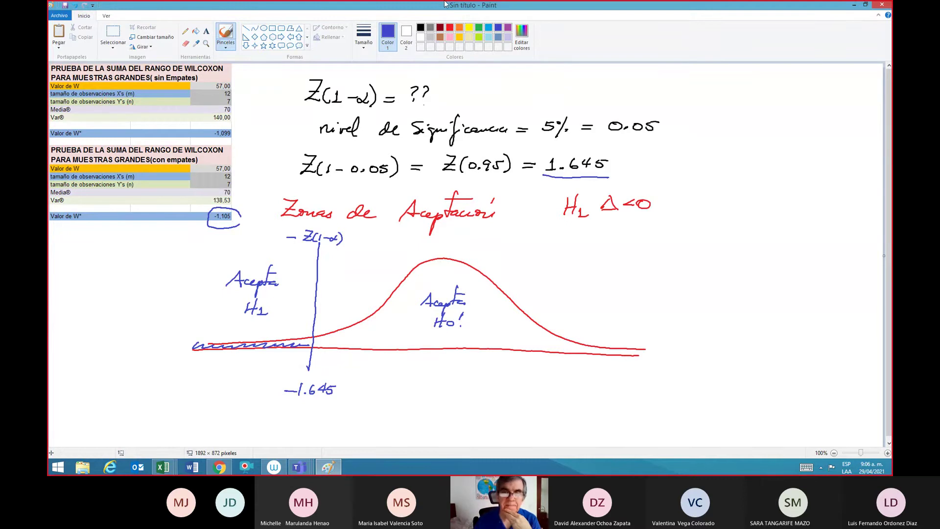
click(479, 29)
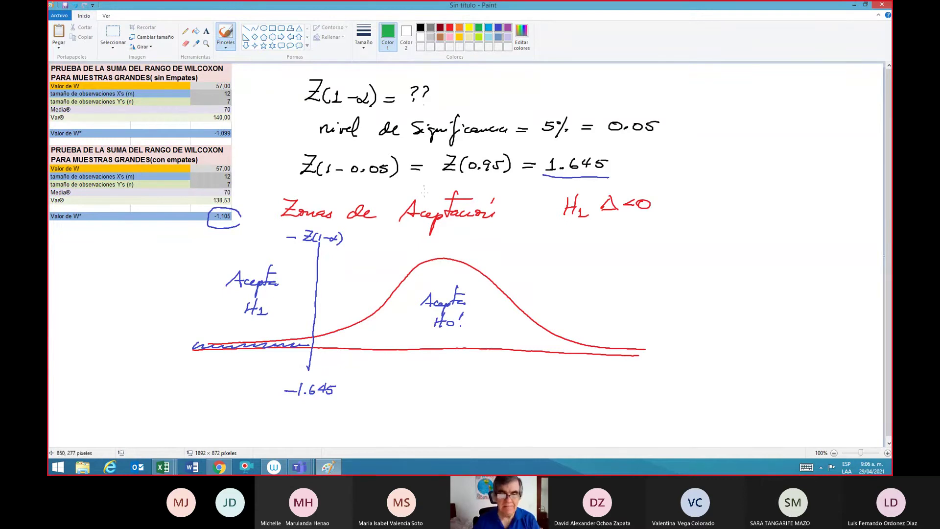
drag(445, 258, 446, 364)
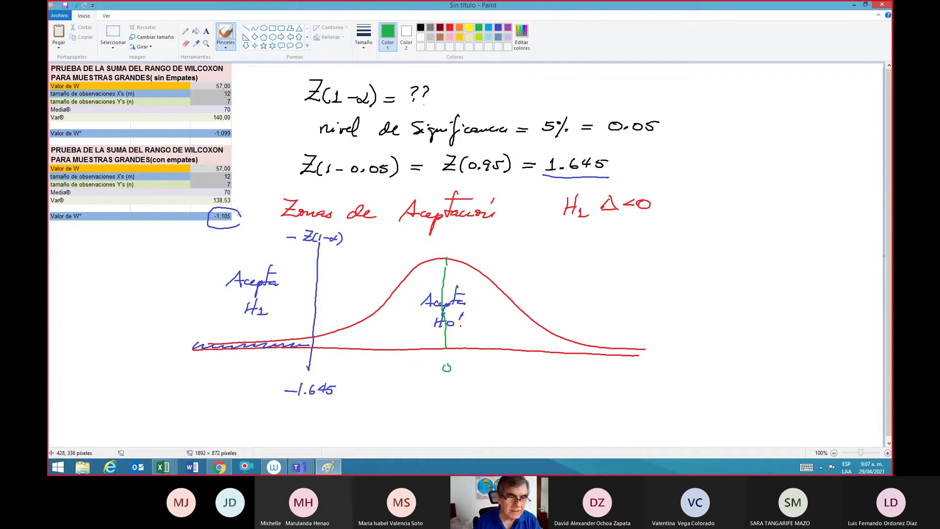
Step: Draw a green arrow from the circled W* value to the baseline inside the H0 zone and label that point "-1.105"
mouse_move(240, 219)
mouse_down()
mouse_move(316, 247)
mouse_move(378, 302)
mouse_move(394, 344)
mouse_up()
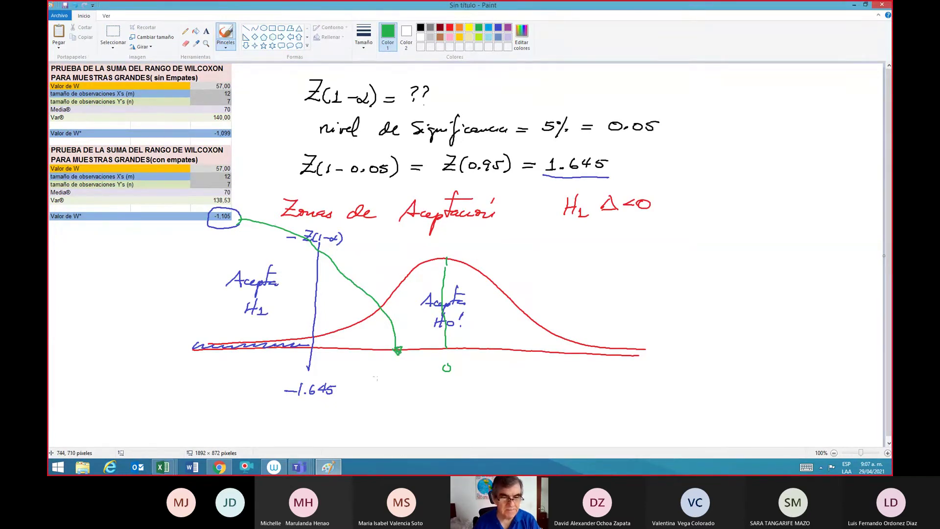
drag(376, 376, 409, 378)
click(396, 378)
mouse_move(416, 370)
mouse_down()
mouse_move(414, 378)
mouse_move(421, 368)
mouse_up()
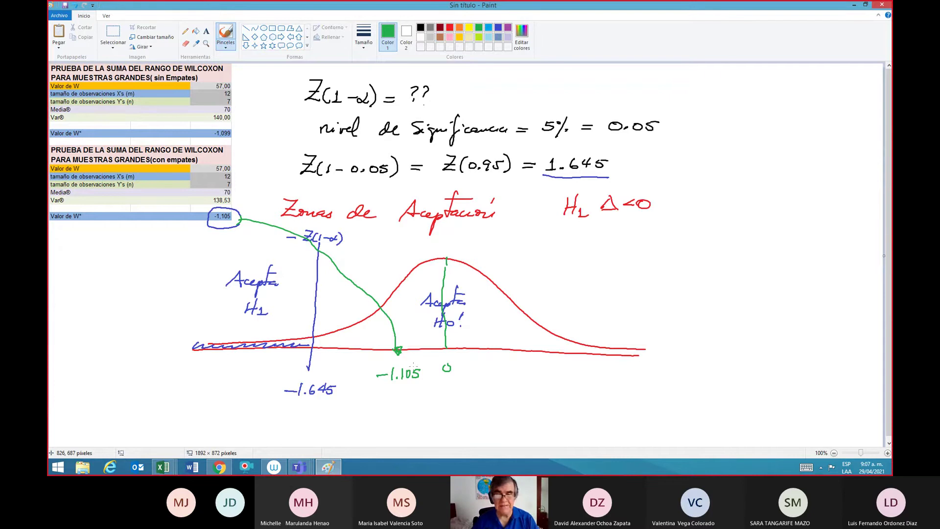
Step: Handwrite in green below "H1 Δ<0": underlined "Decisión", "Aceptamos H0", and "Porque W* cae en esa región"
mouse_move(568, 234)
mouse_down()
mouse_move(570, 245)
mouse_move(618, 243)
mouse_move(616, 251)
mouse_move(661, 242)
mouse_move(667, 257)
mouse_move(676, 242)
mouse_move(717, 243)
mouse_move(695, 230)
mouse_move(739, 246)
mouse_move(754, 235)
mouse_move(753, 246)
mouse_up()
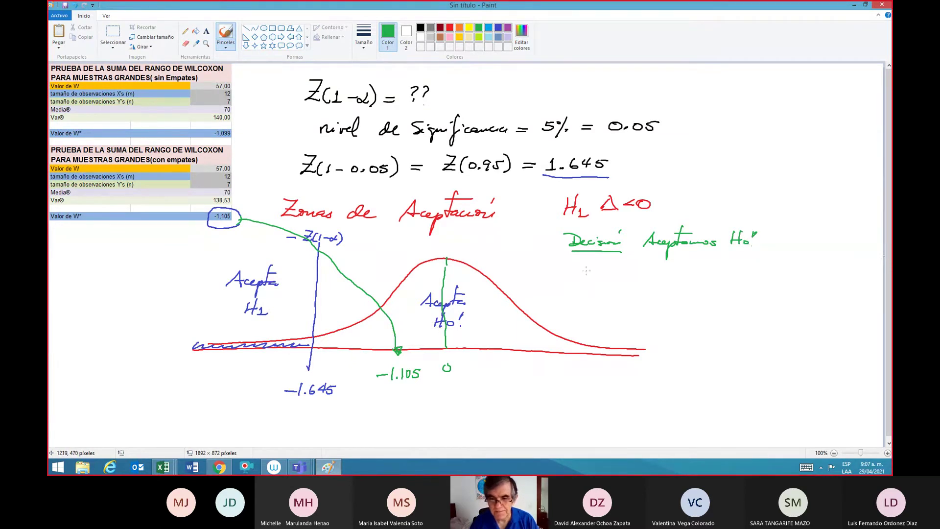
mouse_move(581, 263)
mouse_down()
mouse_move(610, 281)
mouse_move(690, 270)
mouse_move(822, 280)
mouse_up()
mouse_move(593, 301)
mouse_down()
mouse_move(643, 302)
mouse_move(638, 291)
mouse_up()
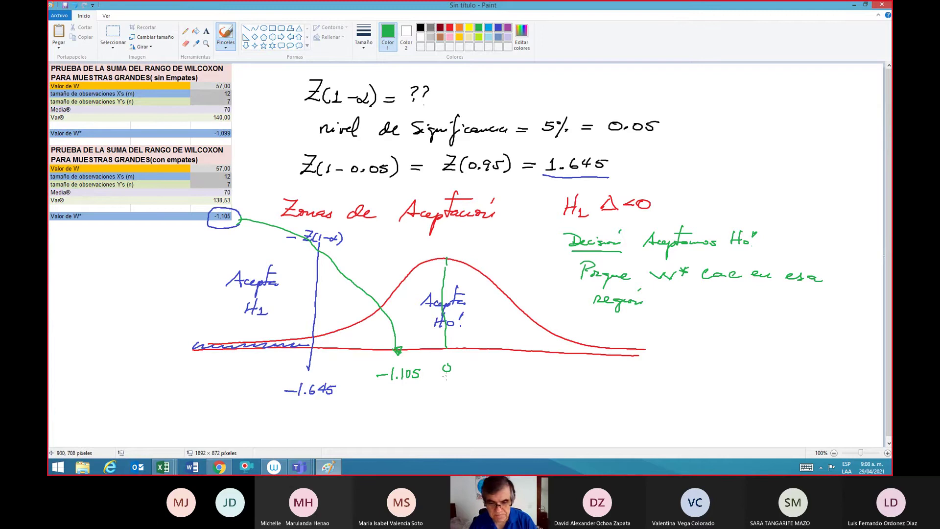
Step: Handwrite the green conclusion "Los Indices de Duración son similares entre las 2 cadenas." below the curve
drag(503, 366, 506, 378)
drag(511, 371, 867, 381)
drag(499, 401, 540, 399)
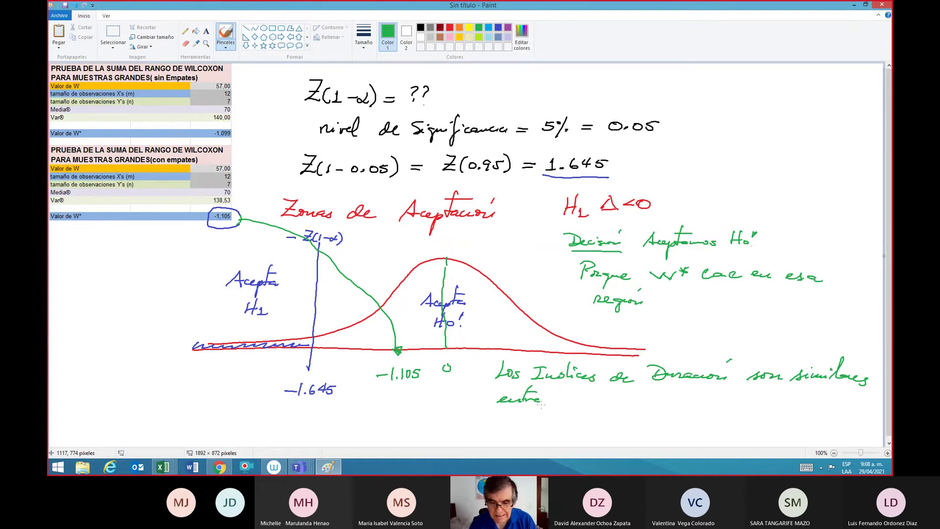
drag(553, 401, 692, 407)
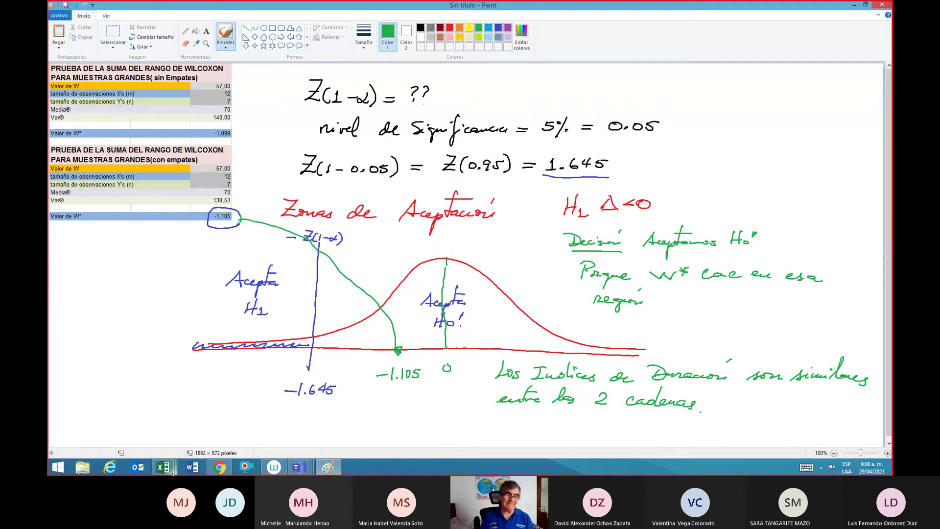
Step: Switch to the Excel workbook EJERCICIOS DE PRUEBA DE HIPOTESIS and open the FREIDORAS sheet
mouse_move(169, 471)
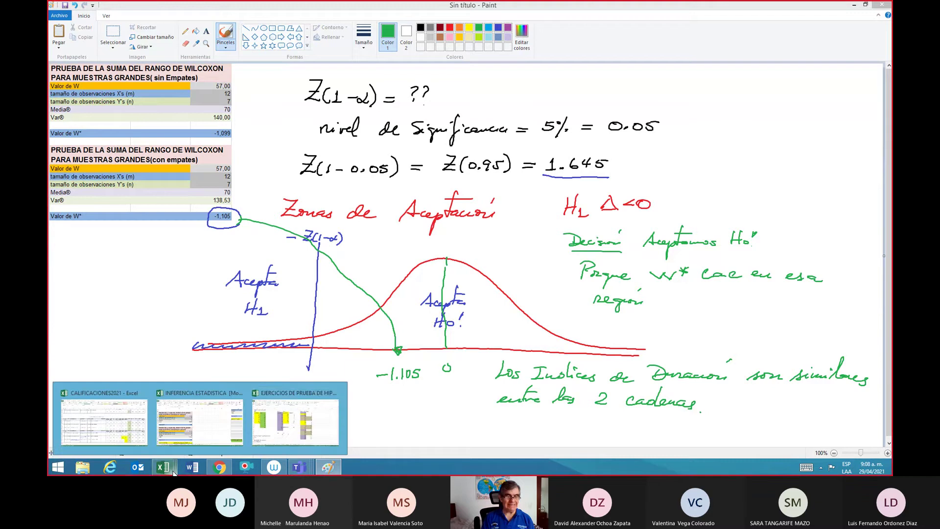
click(269, 437)
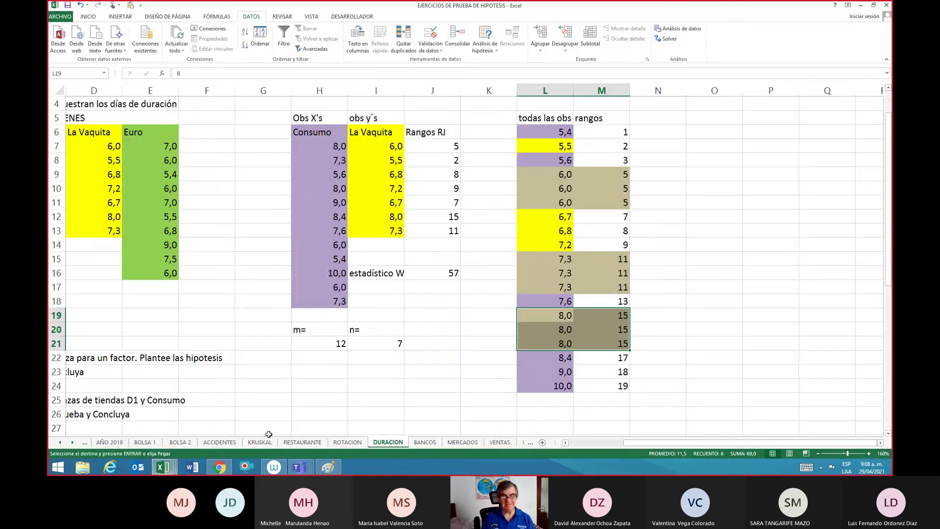
click(530, 443)
click(531, 443)
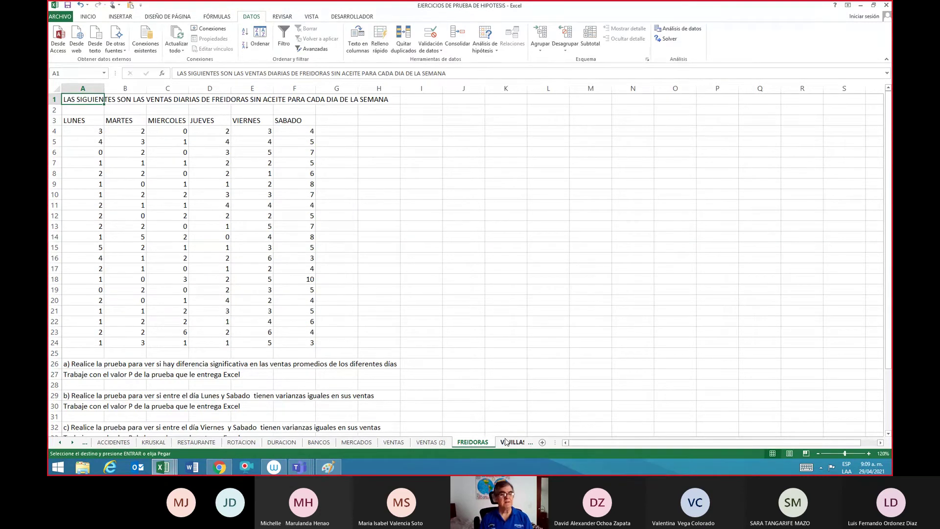
Step: Copy the MIERCOLES and JUEVES sales columns with their headers, C3:D24
key(Right)
key(Right)
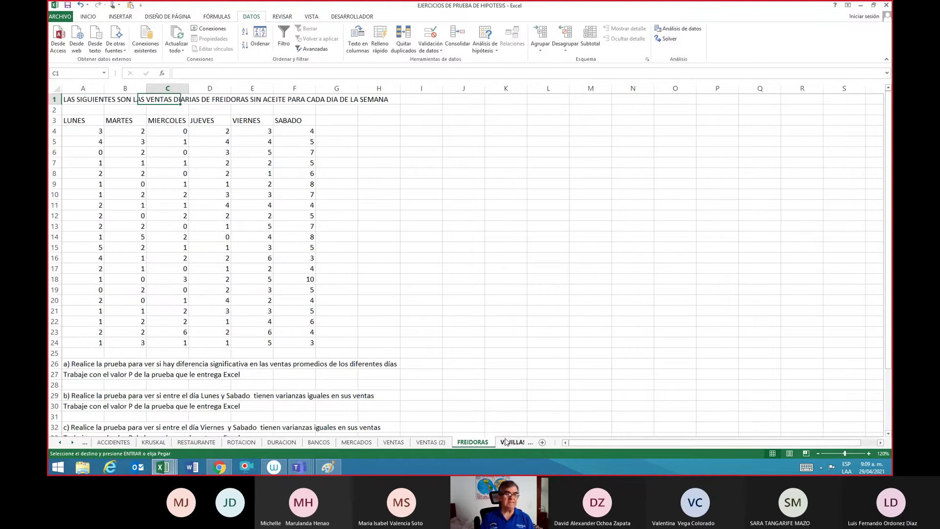
key(Down)
key(Down)
key(shift+Right)
key(shift+Down)
key(shift+Down)
key(shift+Down)
key(shift+Down)
key(shift+Down)
key(shift+Down)
key(shift+Down)
key(shift+Down)
key(shift+Down)
key(shift+Down)
key(shift+Down)
key(shift+Down)
key(shift+Down)
key(shift+Down)
key(shift+Down)
key(shift+Down)
key(shift+Down)
key(shift+Down)
key(shift+Down)
key(shift+Down)
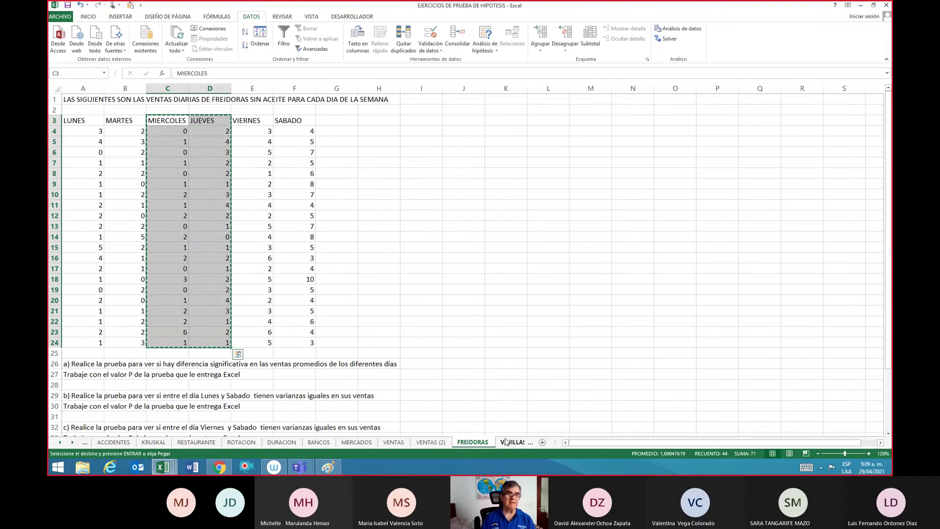
Step: Paste the copied MIERCOLES and JUEVES columns into the empty area starting at cell J3
key(Right)
key(Right)
key(Right)
key(Right)
key(Right)
key(Right)
key(Right)
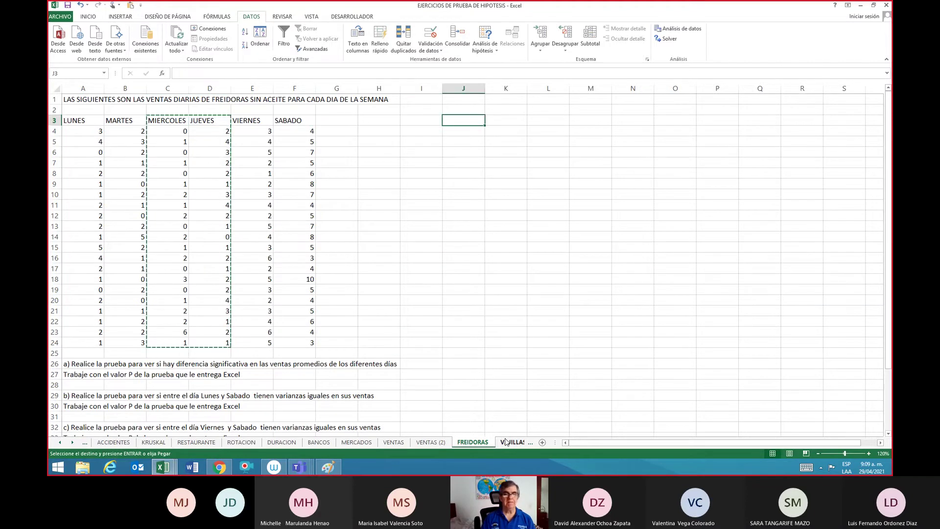
key(Return)
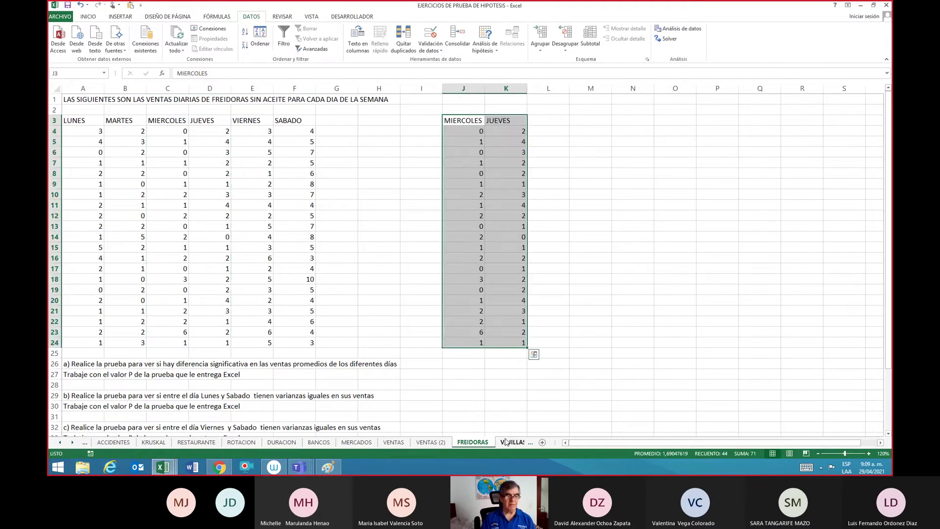
Step: Review the exercise questions a) to e) below the sales table, including the Wilcoxon rank sum tasks and their significance levels
key(Down)
key(Down)
key(Down)
key(Down)
key(Down)
key(Down)
key(Down)
key(Down)
key(Down)
key(Down)
key(Down)
key(Down)
key(Down)
key(Down)
key(Down)
key(Down)
key(Down)
key(Down)
key(Down)
key(Down)
key(Down)
key(Down)
key(Down)
key(Down)
key(Down)
key(Down)
key(Down)
key(Down)
key(Down)
key(Down)
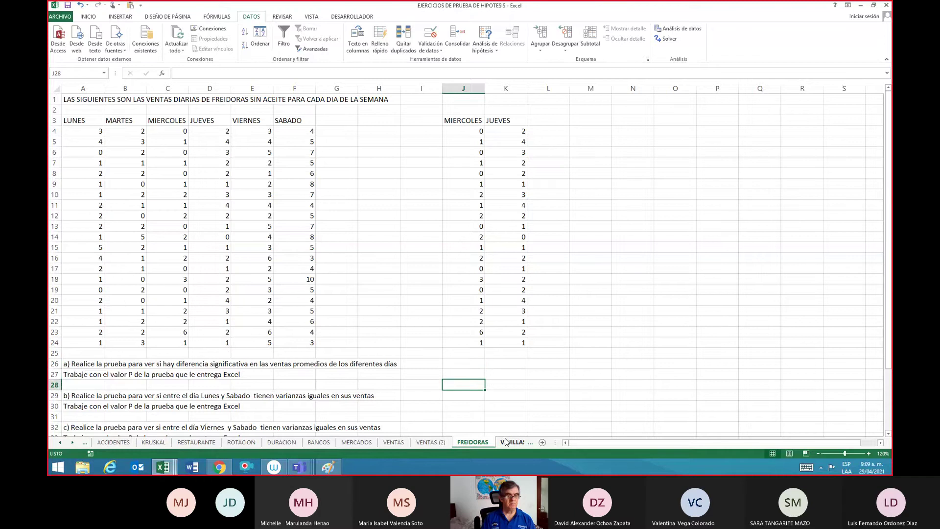
key(Down)
key(Down)
key(Down)
key(Down)
key(Down)
key(Down)
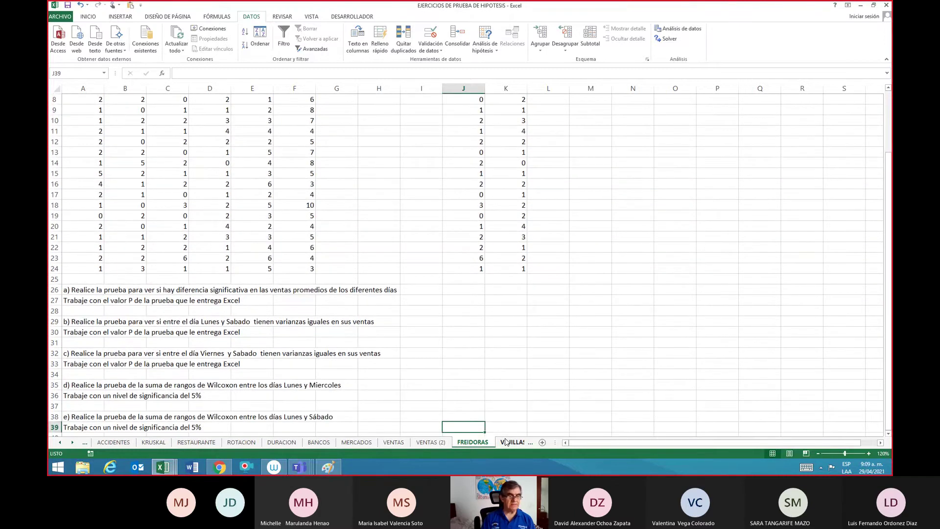
key(Up)
key(Up)
key(Up)
key(Up)
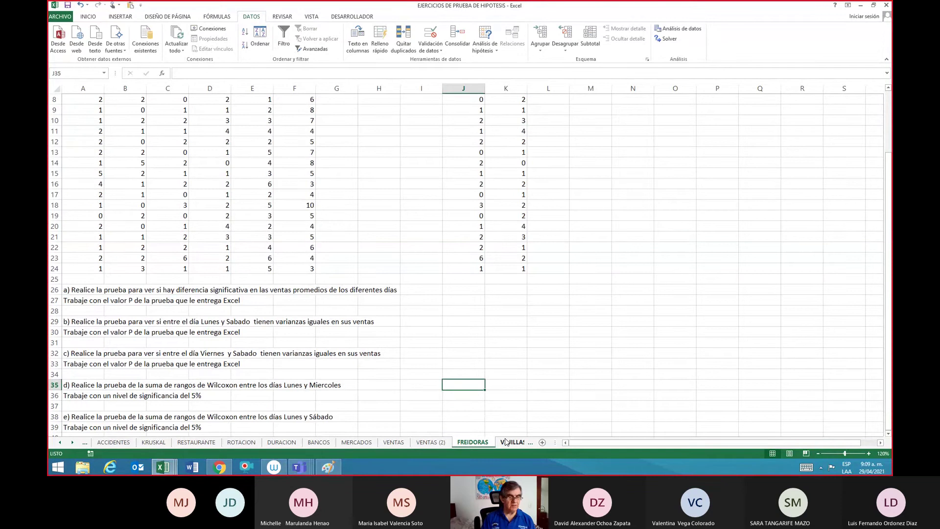
key(Left)
key(Left)
key(Left)
key(Left)
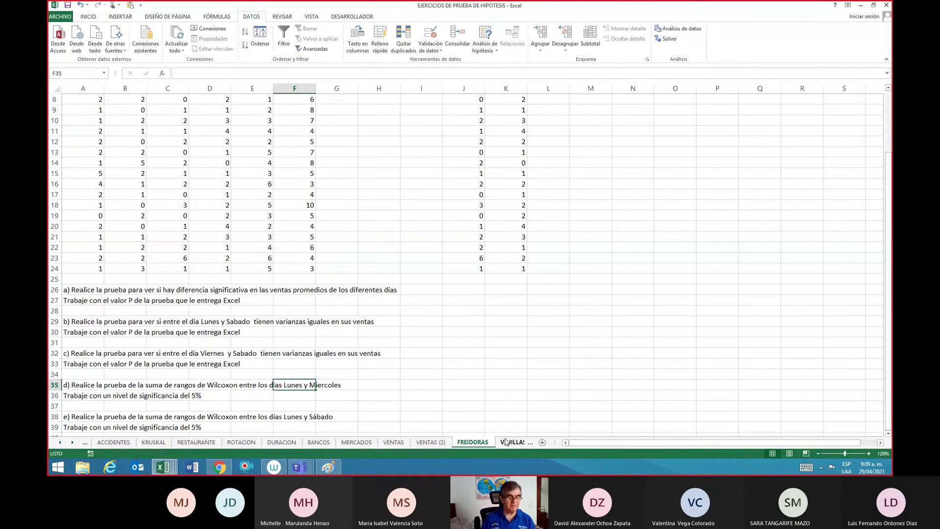
key(Up)
key(Up)
key(Left)
key(Left)
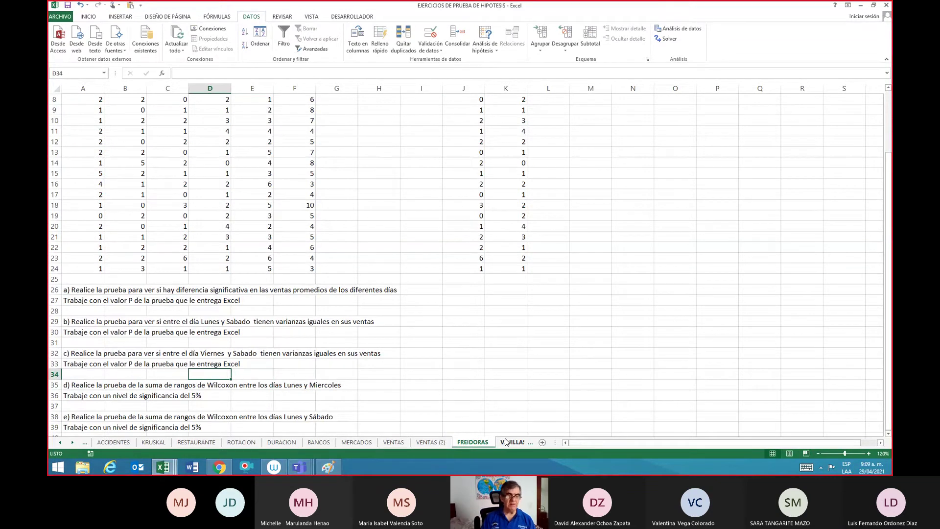
key(Up)
key(Up)
key(Up)
key(Up)
key(Up)
key(Up)
key(Up)
key(Up)
key(Up)
key(Up)
key(Up)
key(Up)
key(Up)
key(Up)
key(Up)
key(Up)
key(Up)
key(Up)
key(Up)
key(Up)
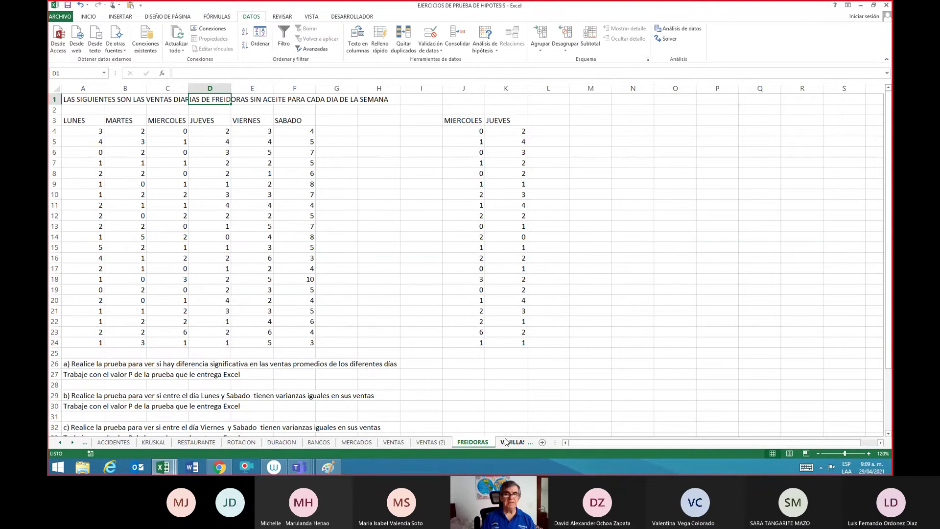
Step: Enter the note "con un nivel del 3%" in cell J27, below the pasted MIERCOLES column
key(Right)
key(Right)
key(Right)
key(Right)
key(Right)
key(Down)
key(Down)
key(Down)
key(Down)
key(Down)
key(Down)
key(Down)
key(Down)
key(Down)
key(Down)
key(Down)
key(Down)
key(Down)
key(Down)
key(Down)
key(Down)
key(Down)
key(Down)
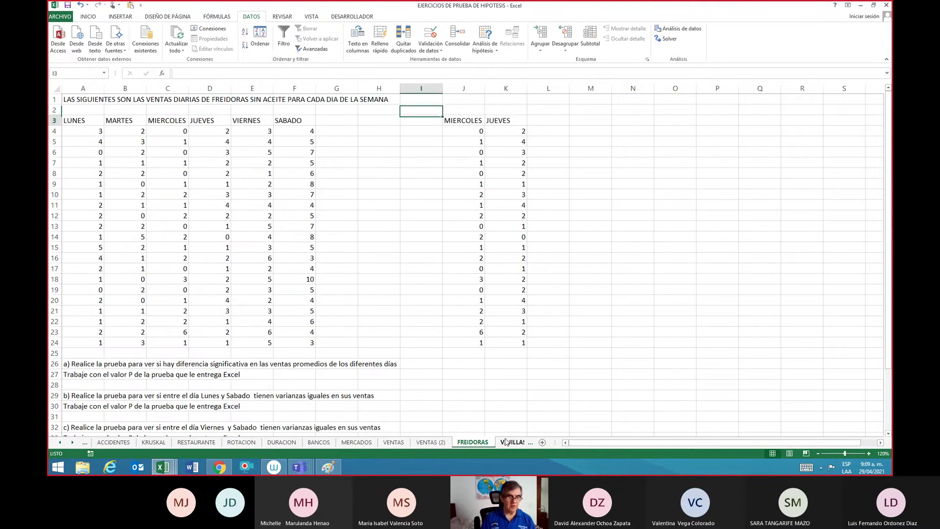
key(Down)
key(Down)
key(Down)
key(Down)
key(Down)
key(Down)
key(Down)
key(Down)
key(Down)
key(Right)
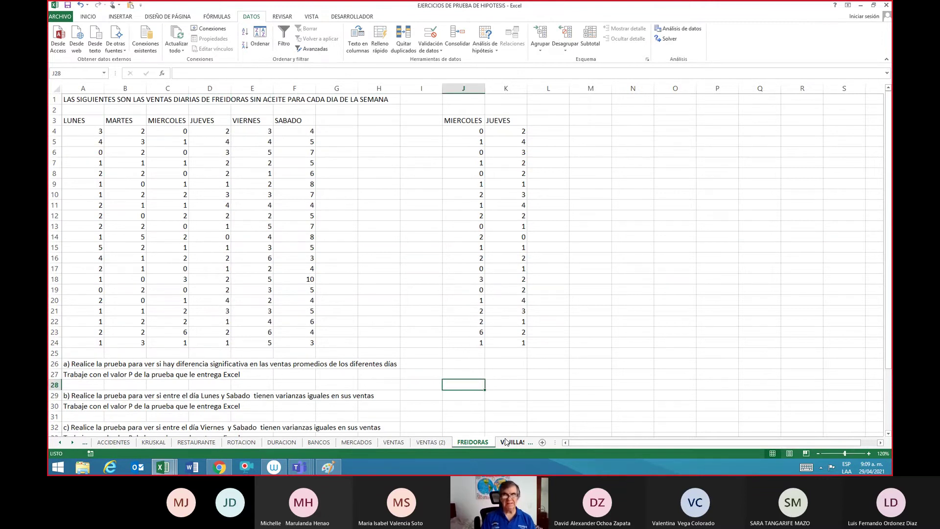
key(Up)
text(co)
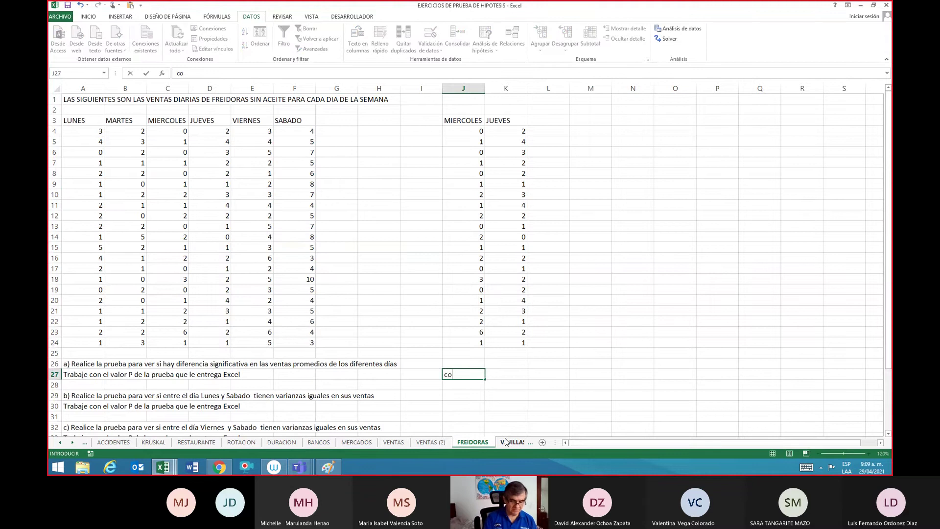
text(n un n)
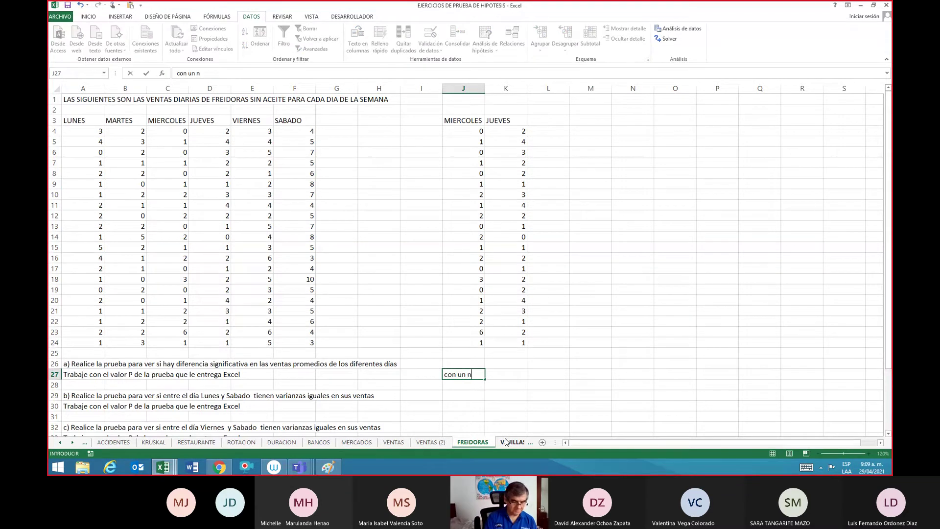
text(ivel del )
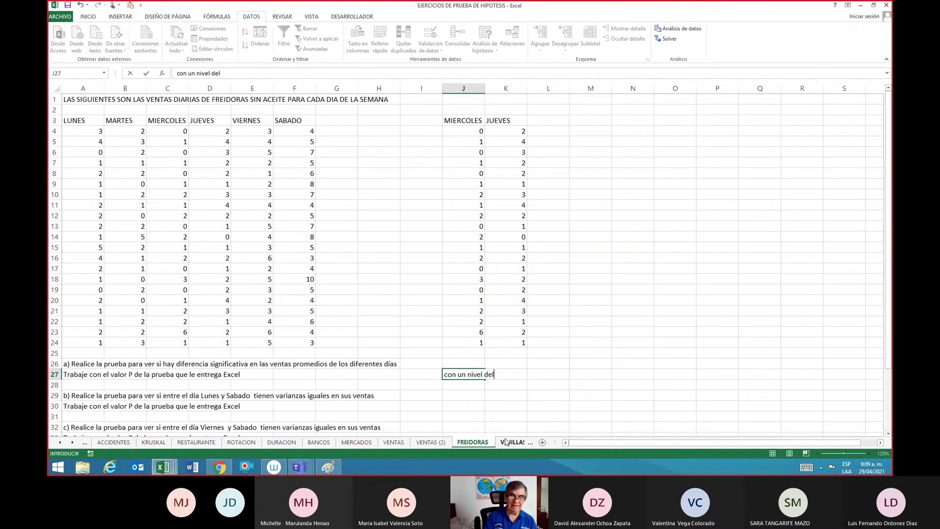
text(3)
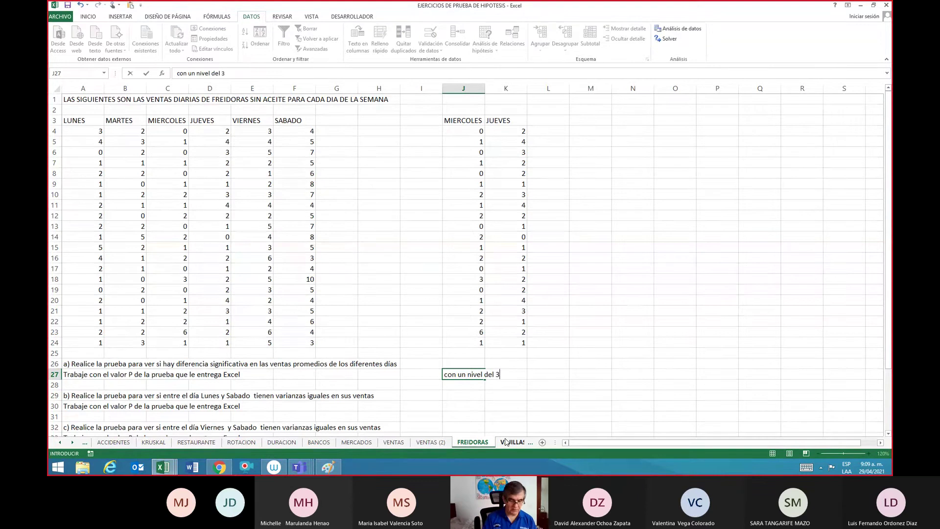
text(%)
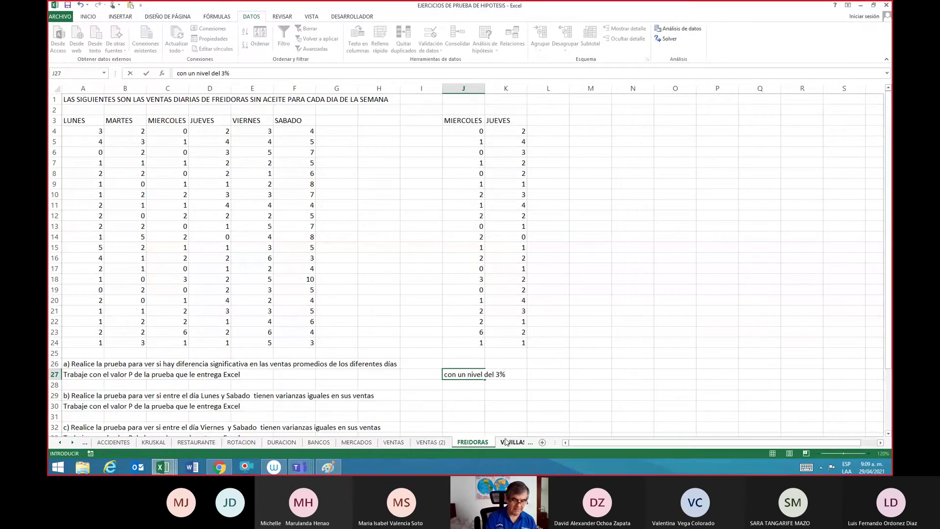
key(Return)
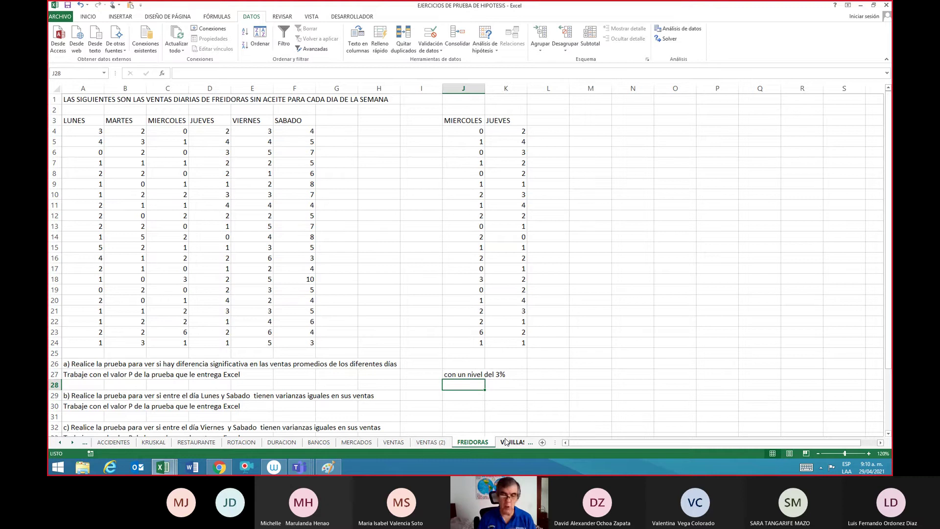
Step: Move the "con un nivel del 3%" note from J27 to J29 by copying it there and clearing the original cell
key(Up)
key(Up)
key(Up)
key(Up)
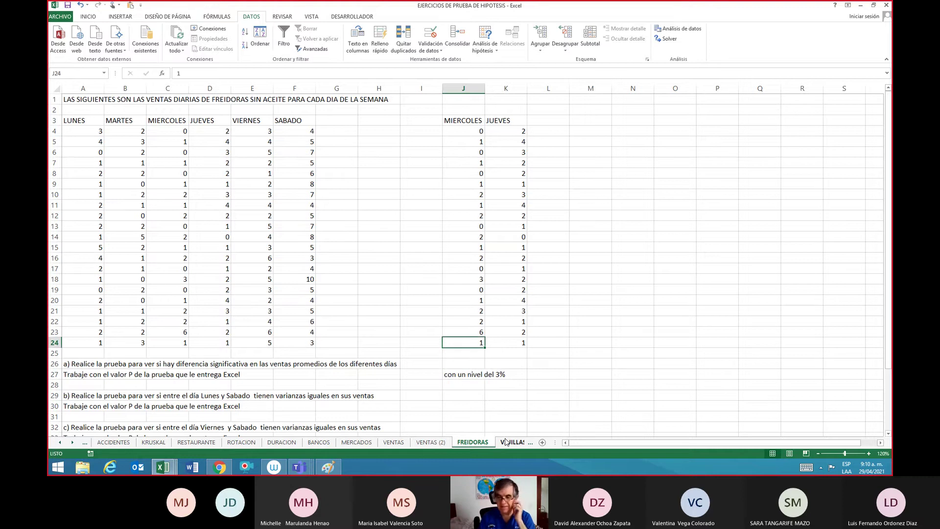
key(Down)
key(Down)
key(Down)
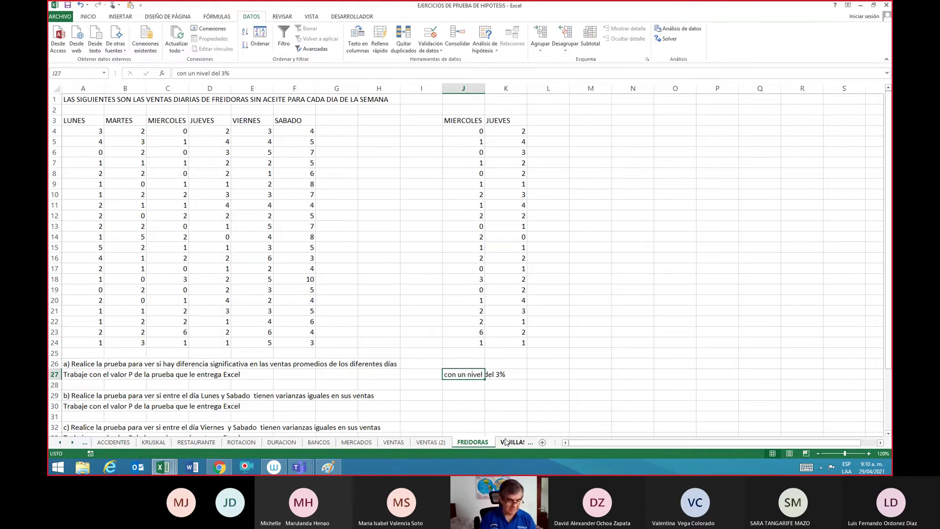
key(ctrl+c)
key(Down)
key(Down)
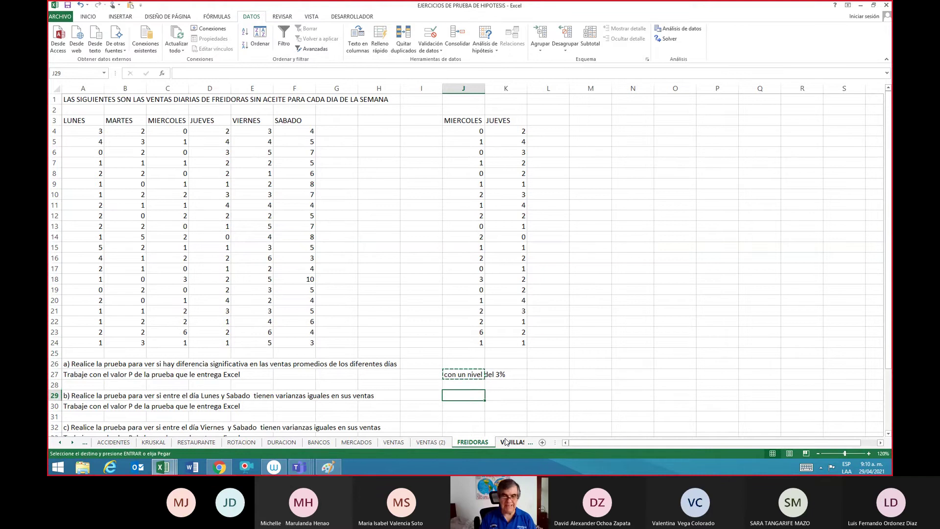
key(Return)
key(Up)
key(Up)
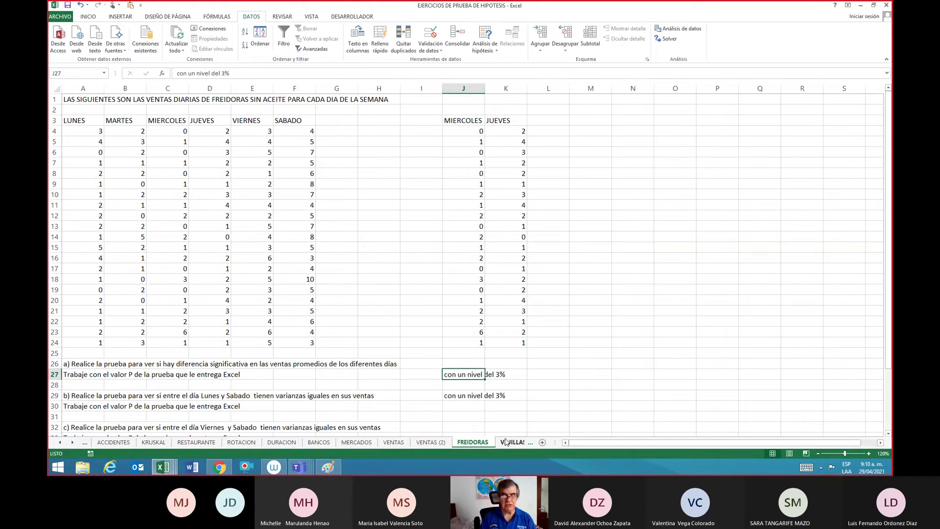
key(Delete)
Step: Enter the label "m=" in cell J26, below the pasted MIERCOLES column
key(Up)
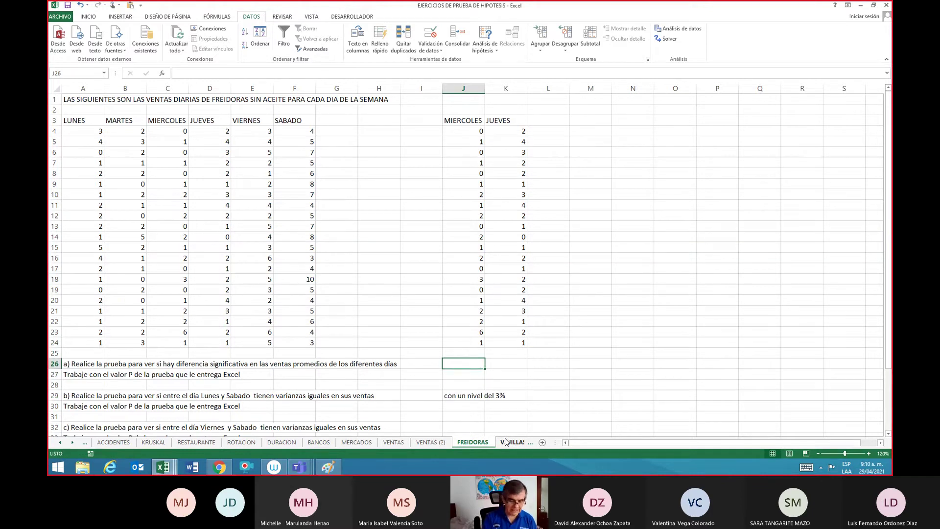
text(n)
key(BackSpace)
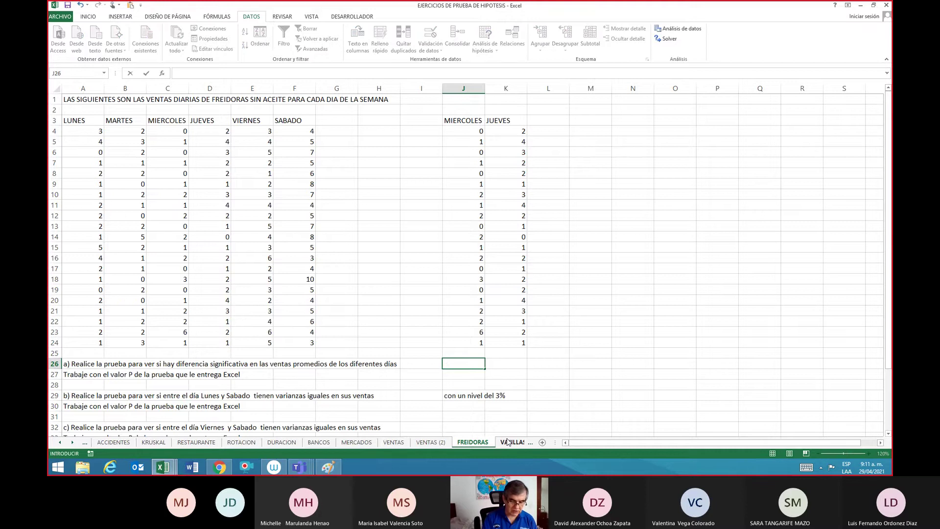
text(m=)
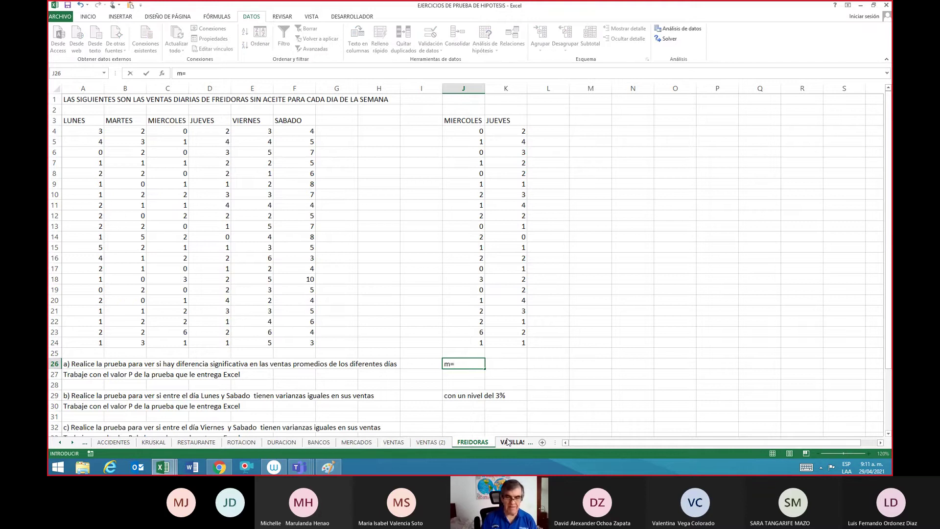
key(Return)
Step: Count the MIERCOLES values in cell J27 with the formula =CONTAR(J4:J24)
text(=co)
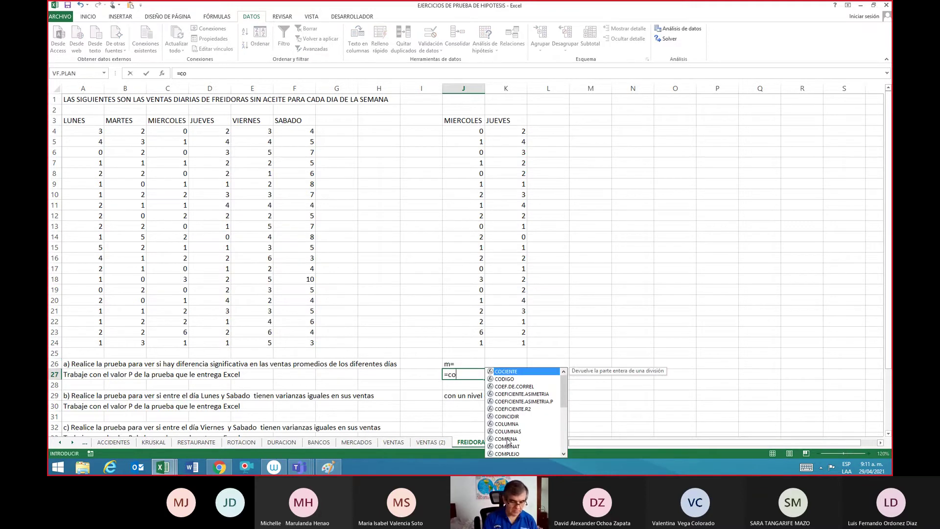
text(ntar()
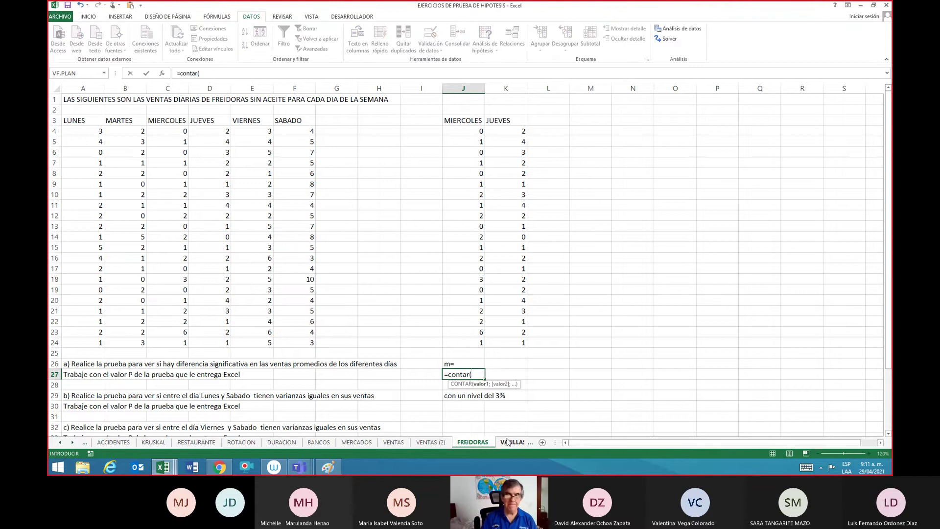
key(Up)
key(Up)
key(Up)
key(Up)
key(Up)
key(Up)
key(Up)
key(Up)
key(Up)
key(Up)
key(Up)
key(Up)
key(Up)
key(Up)
key(Up)
key(Up)
key(Up)
key(Up)
key(Up)
key(Up)
key(Up)
key(Up)
key(Up)
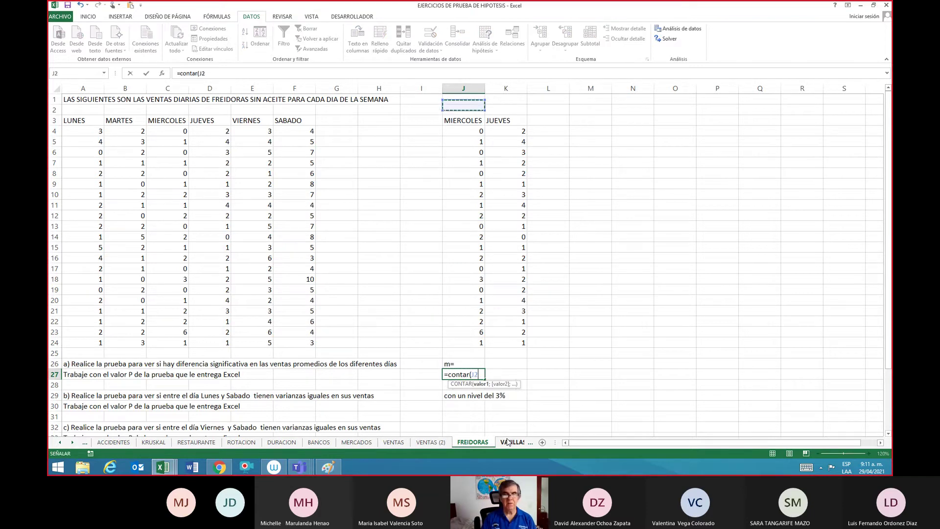
key(Down)
key(Down)
key(Down)
key(shift+Down)
key(shift+Down)
key(shift+Down)
key(shift+Down)
key(shift+Down)
key(shift+Down)
key(shift+Down)
key(shift+Down)
key(shift+Down)
key(shift+Down)
key(shift+Down)
key(shift+Down)
key(shift+Down)
key(shift+Down)
key(shift+Down)
key(shift+Down)
key(shift+Down)
key(shift+Down)
key(shift+Down)
key(shift+Down)
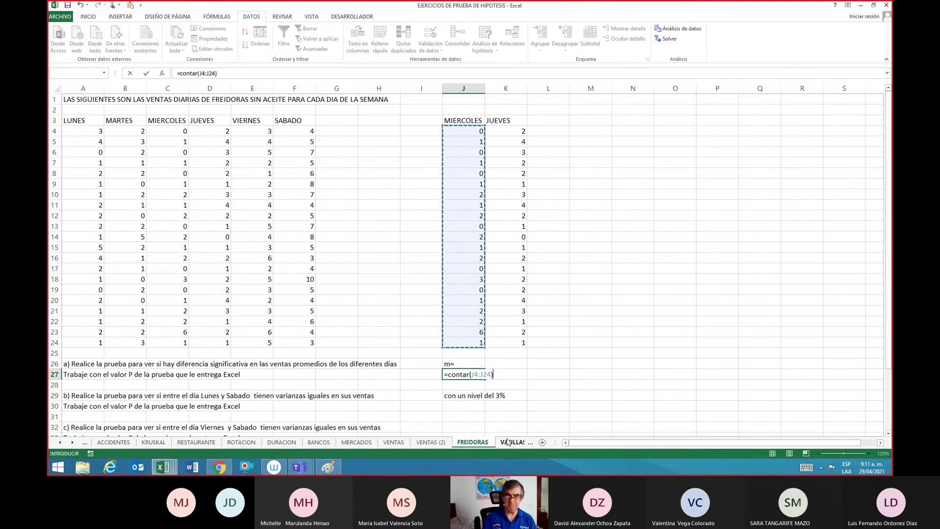
key(Return)
Step: Enter the label "n=" in cell K26, below the pasted JUEVES column
key(Up)
key(Up)
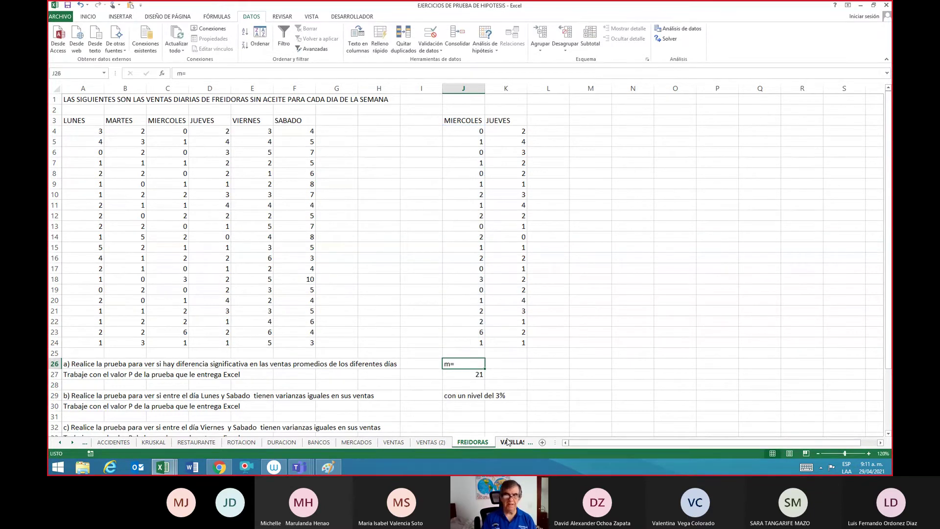
key(Right)
text(n=)
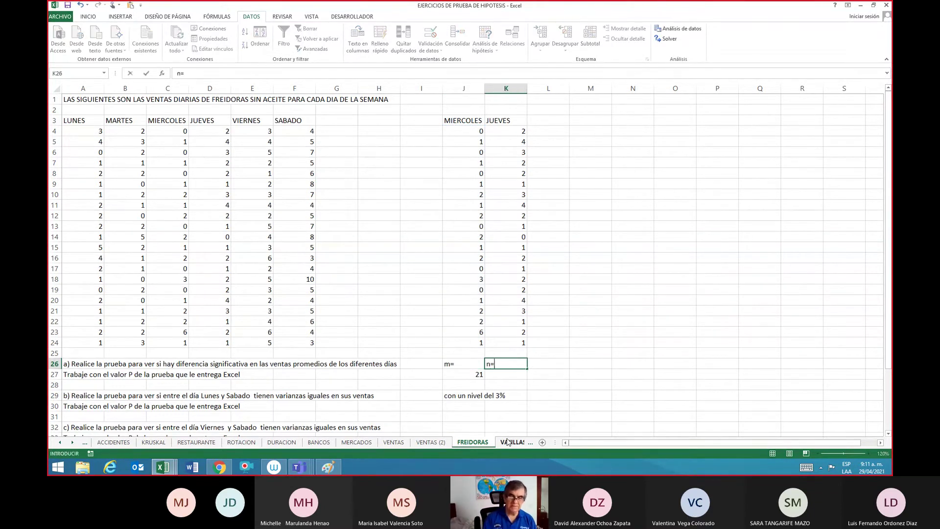
key(Return)
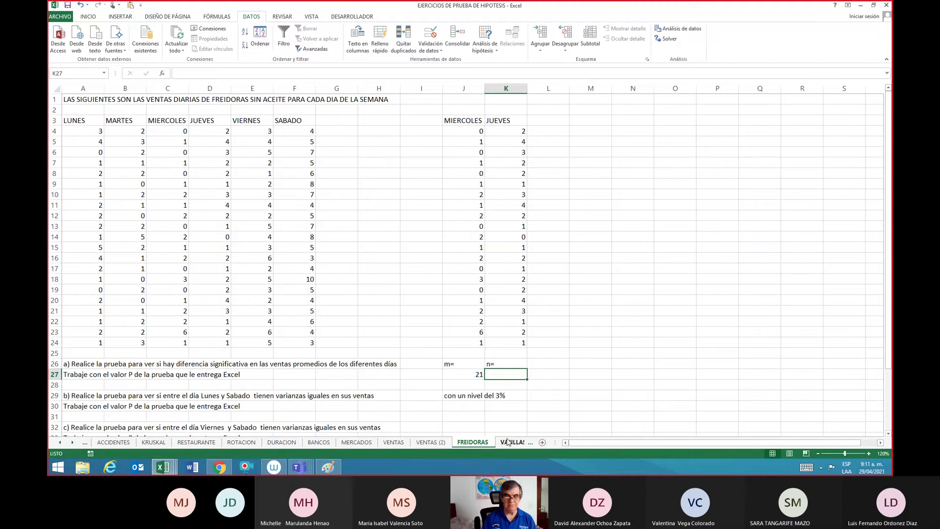
Step: Copy the count formula from J27 into K27 and check that it refers to the JUEVES values K4:K24
key(Left)
key(ctrl+c)
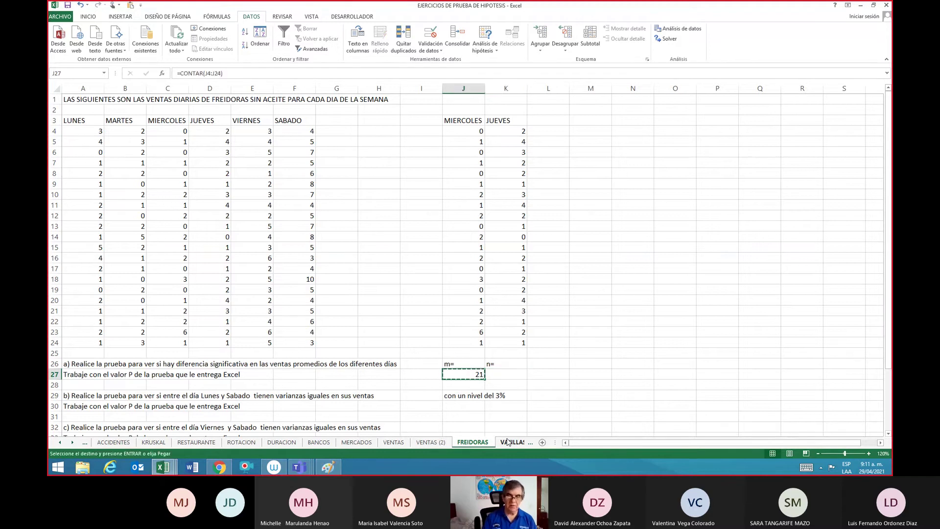
key(Right)
key(Return)
key(F2)
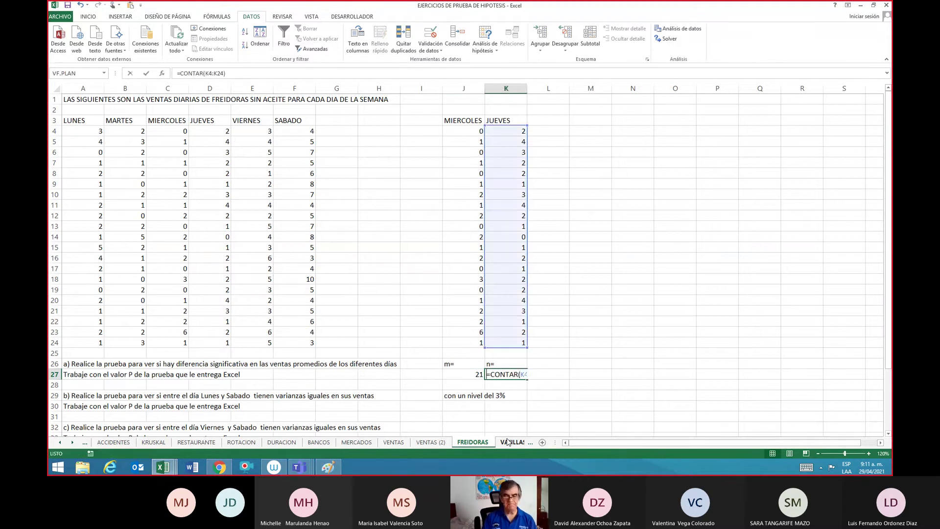
key(Escape)
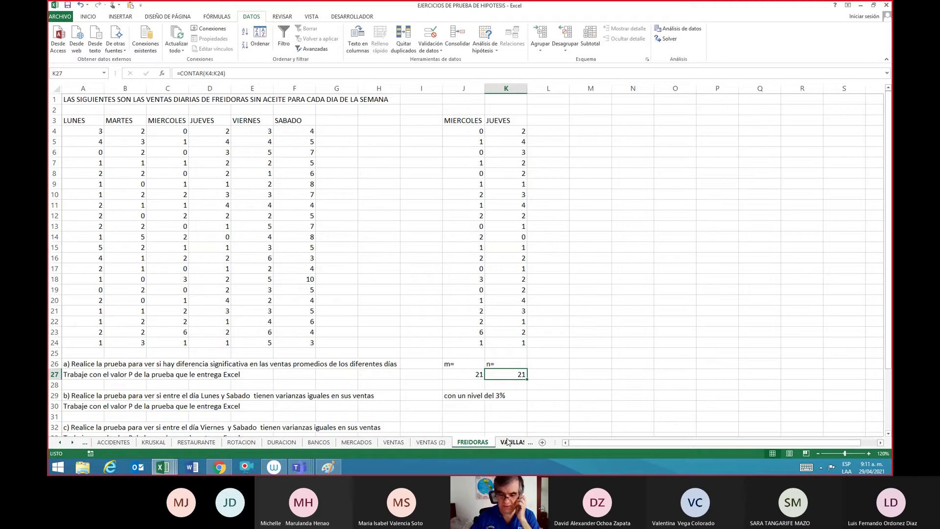
Step: Shade the pasted JUEVES column, from its heading in K3 to K24, with a light red fill
key(Up)
key(Up)
key(Up)
key(Up)
key(Up)
key(Up)
key(Up)
key(Up)
key(Up)
key(Up)
key(Up)
key(Up)
key(Up)
key(Up)
key(Up)
key(Up)
key(Up)
key(Up)
key(Up)
key(Up)
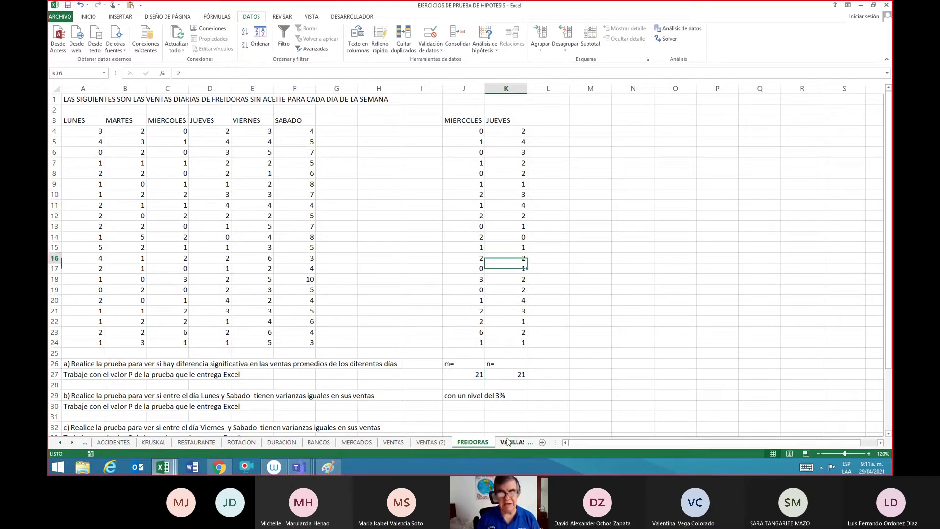
key(shift+Down)
key(shift+Down)
key(shift+Down)
key(shift+Down)
key(shift+Down)
key(shift+Down)
key(shift+Down)
key(shift+Down)
key(shift+Down)
key(shift+Down)
key(shift+Down)
key(shift+Down)
key(shift+Down)
key(shift+Down)
key(shift+Down)
key(shift+Down)
key(shift+Down)
key(shift+Down)
key(shift+Down)
key(shift+Down)
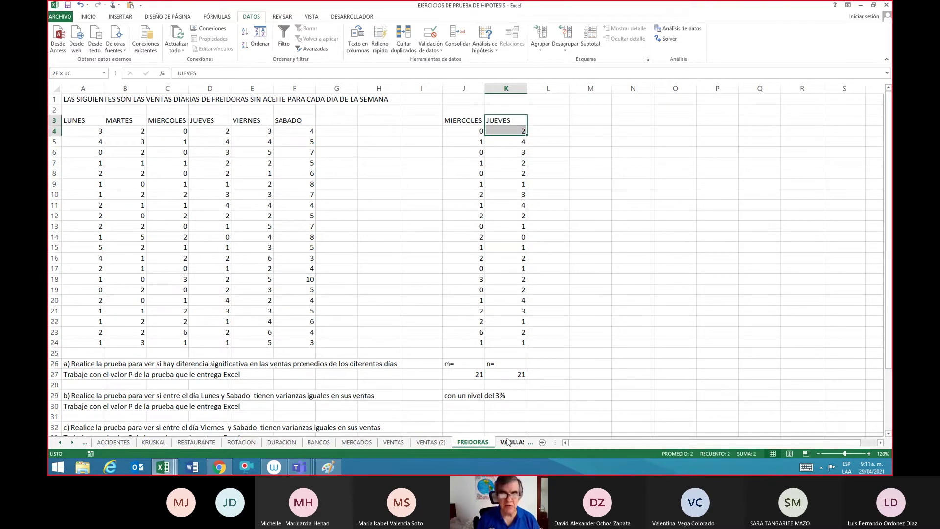
right_click(504, 246)
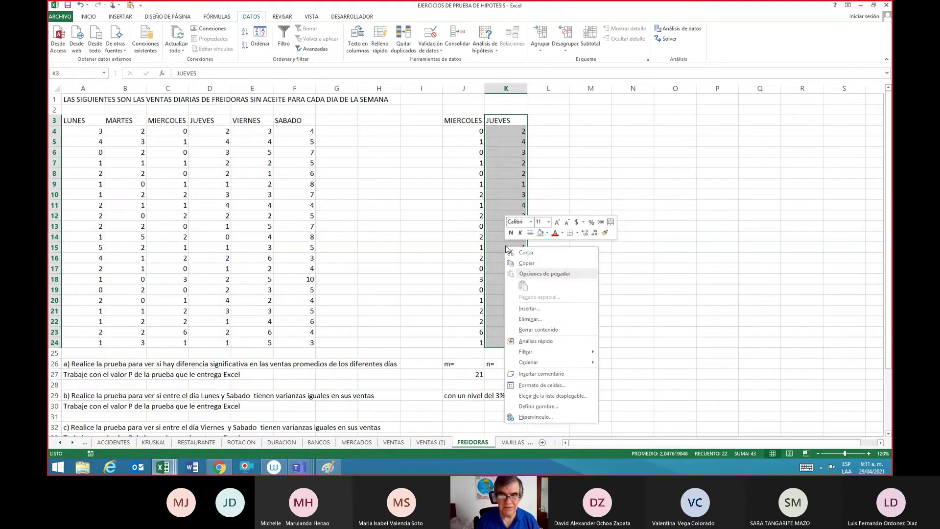
click(546, 233)
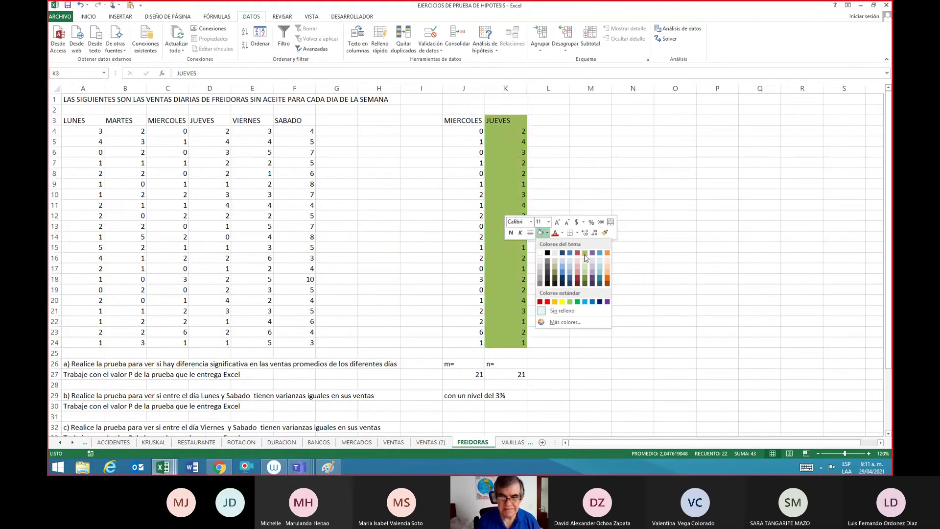
click(578, 264)
Step: Enter the heading "todas" in cell N3 for a combined column of both days' sales
key(Right)
key(Right)
key(Right)
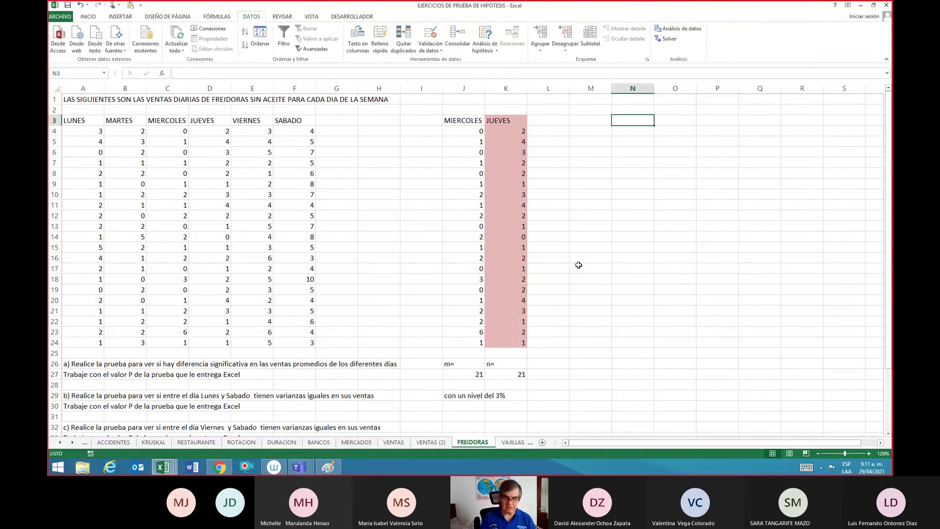
text(todas)
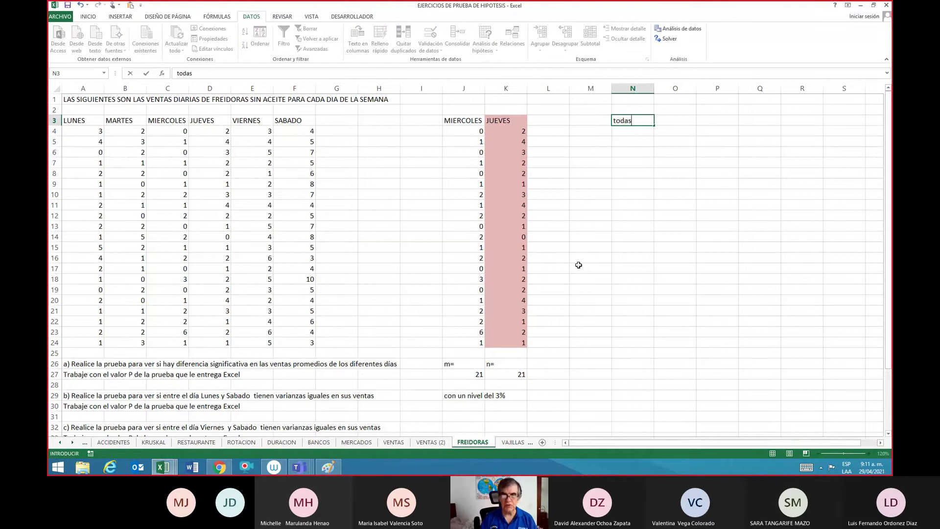
key(Return)
Step: Copy the MIERCOLES values J4:J24 into the "todas" column, starting at cell N4
key(Left)
key(Left)
key(Left)
key(Left)
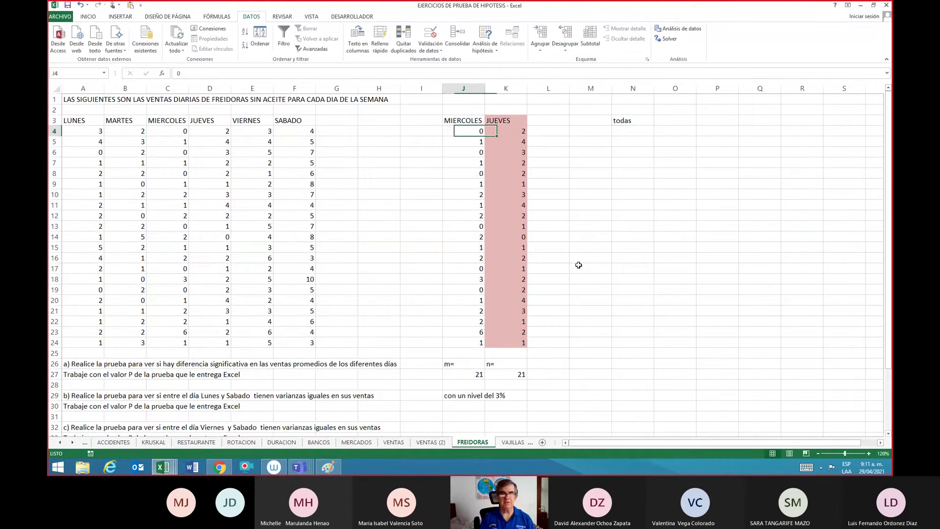
key(shift+Down)
key(shift+Down)
key(shift+Down)
key(shift+Down)
key(shift+Down)
key(shift+Down)
key(shift+Down)
key(shift+Down)
key(shift+Down)
key(shift+Down)
key(shift+Down)
key(shift+Down)
key(shift+Down)
key(shift+Down)
key(shift+Down)
key(shift+Down)
key(shift+Down)
key(shift+Down)
key(shift+Down)
key(shift+Down)
key(shift+Down)
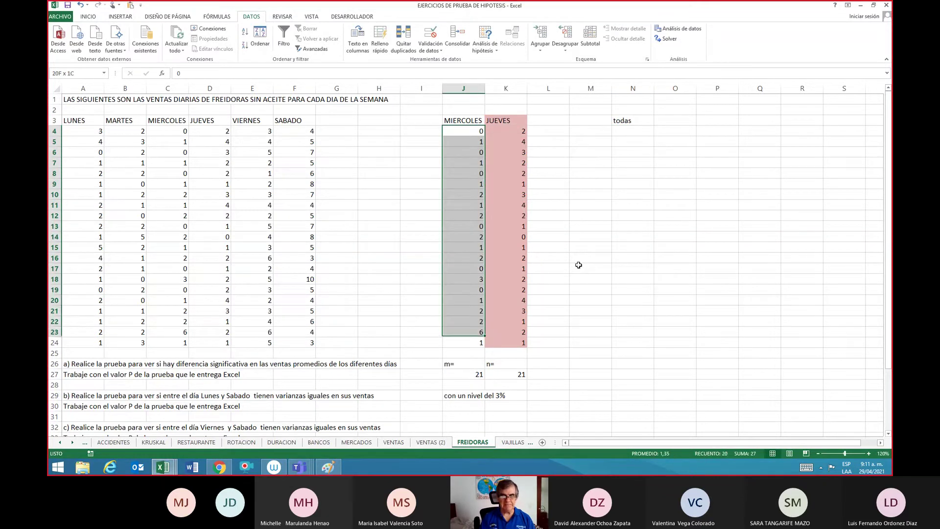
key(ctrl+c)
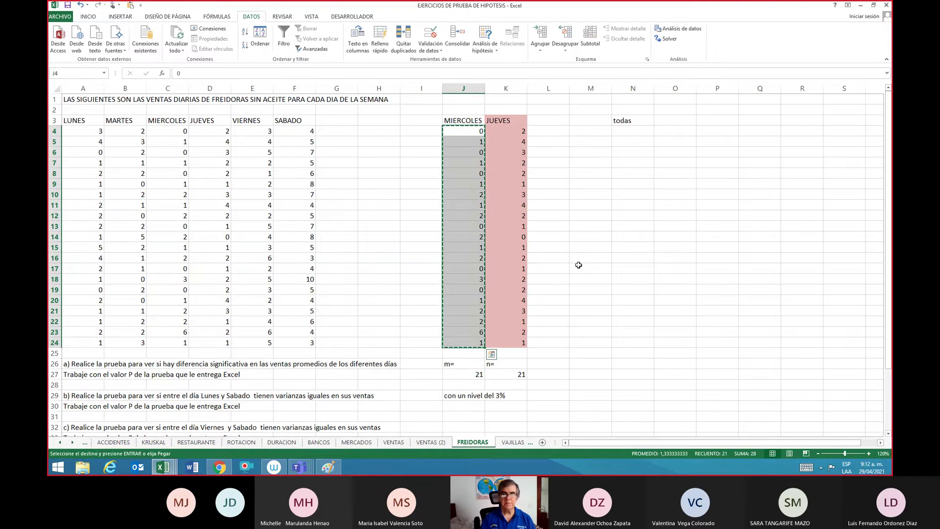
key(Right)
key(Right)
key(Right)
key(Right)
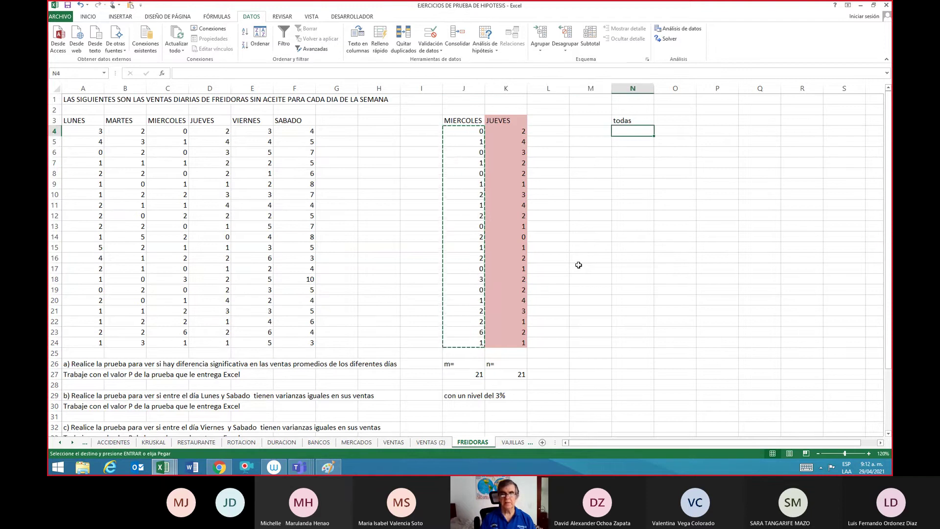
key(Return)
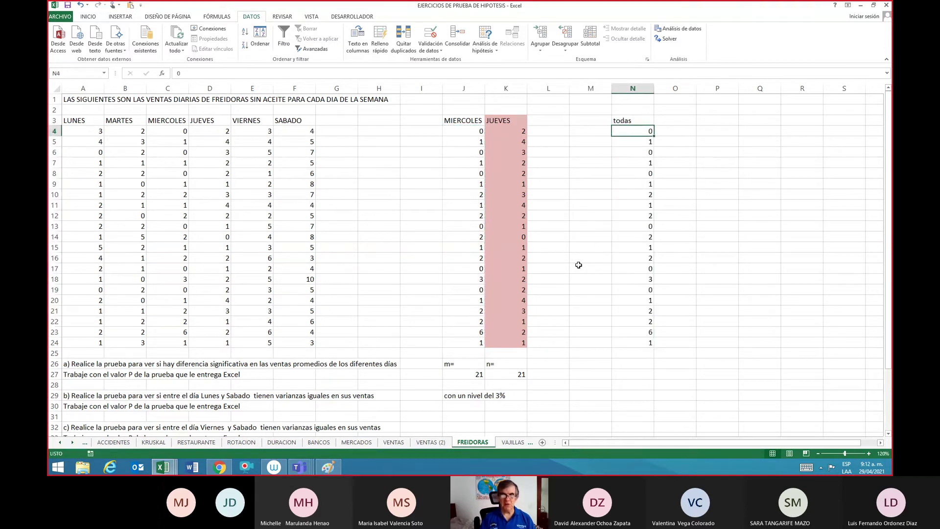
Step: Copy the JUEVES values K4:K24 below the MIERCOLES values in the "todas" column, starting at cell N25
key(Left)
key(Left)
key(Left)
key(shift+Down)
key(shift+Down)
key(shift+Down)
key(shift+Down)
key(shift+Down)
key(shift+Down)
key(shift+Down)
key(shift+Down)
key(shift+Down)
key(shift+Down)
key(shift+Down)
key(shift+Down)
key(shift+Down)
key(shift+Down)
key(shift+Down)
key(shift+Down)
key(shift+Down)
key(shift+Down)
key(shift+Down)
key(shift+Down)
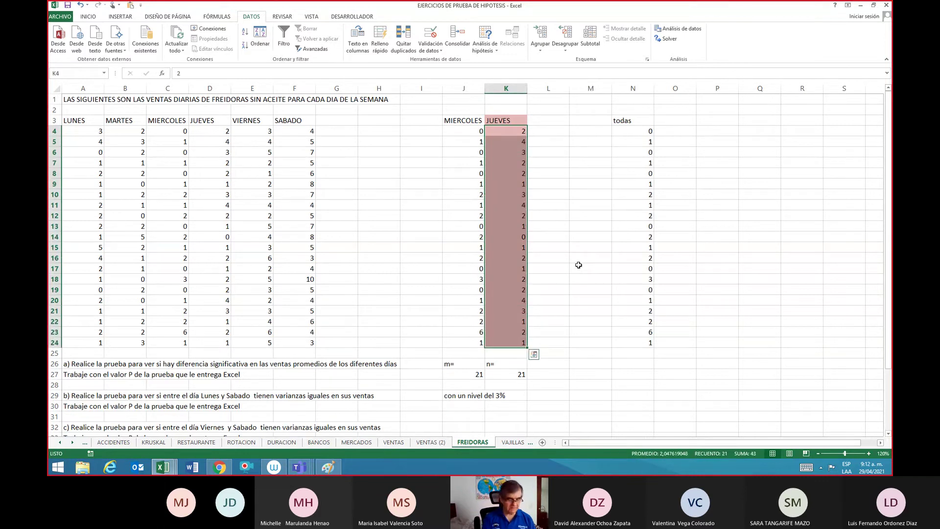
key(ctrl+c)
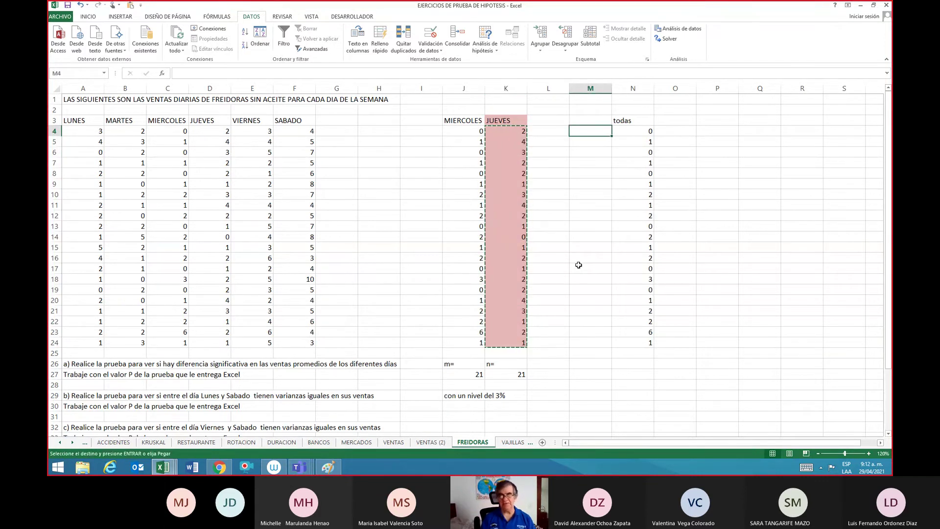
key(Right)
key(Down)
key(Down)
key(Down)
key(Down)
key(Down)
key(Down)
key(Down)
key(Down)
key(Down)
key(Down)
key(Down)
key(Down)
key(Down)
key(Down)
key(Down)
key(Down)
key(Down)
key(Down)
key(Down)
key(Down)
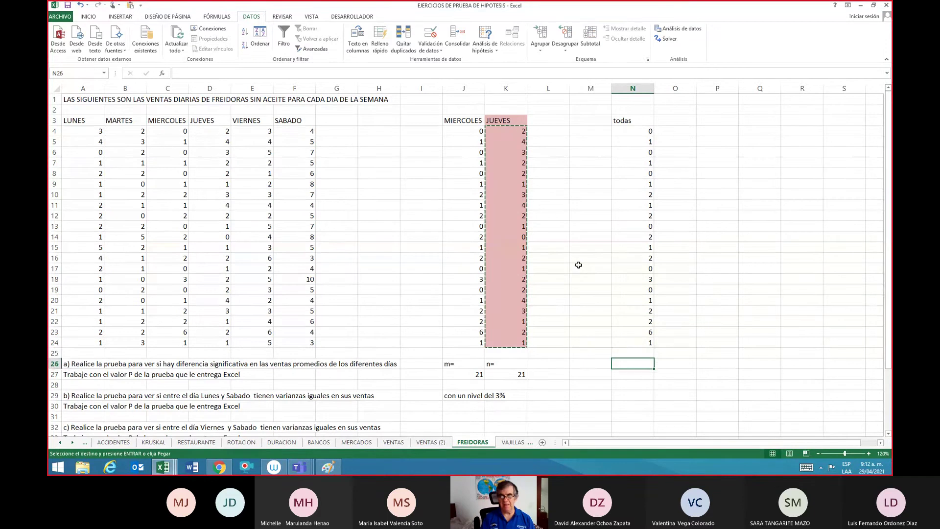
key(Up)
key(Return)
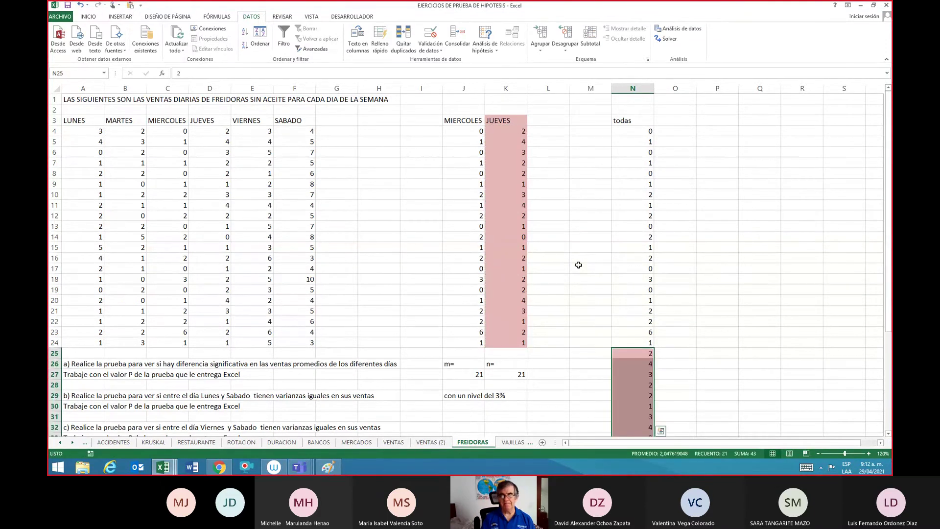
Step: Review the combined "todas" column from the pasted JUEVES values through its last entry and back up to the heading
key(Down)
key(Down)
key(Down)
key(Down)
key(Down)
key(Down)
key(Down)
key(Down)
key(Down)
key(Down)
key(Down)
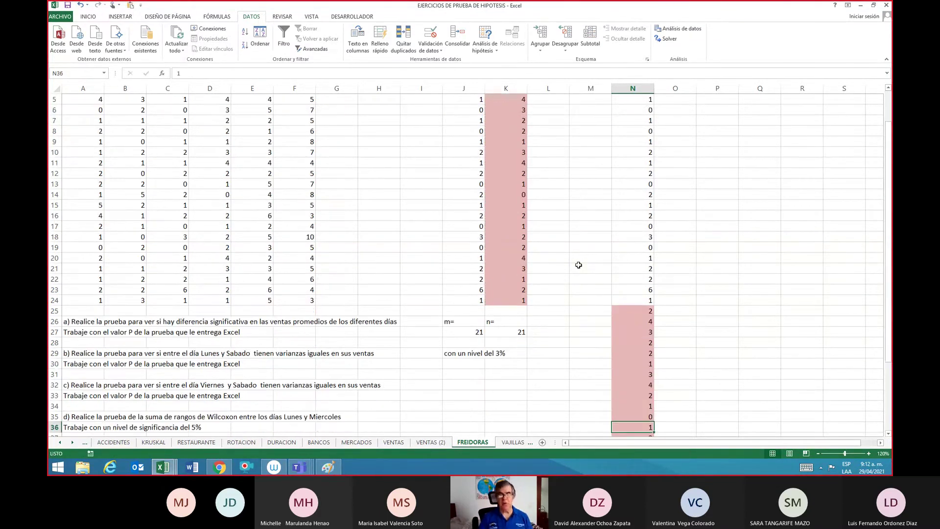
key(Down)
key(Down)
key(Down)
key(Down)
key(Down)
key(Down)
key(Down)
key(Down)
key(Down)
key(Down)
key(Up)
key(Up)
key(Up)
key(Up)
key(Up)
key(Up)
key(Up)
key(Up)
key(Up)
key(Up)
key(Up)
key(Up)
key(Up)
key(Up)
key(Up)
key(Up)
key(Up)
key(Up)
key(Up)
key(Up)
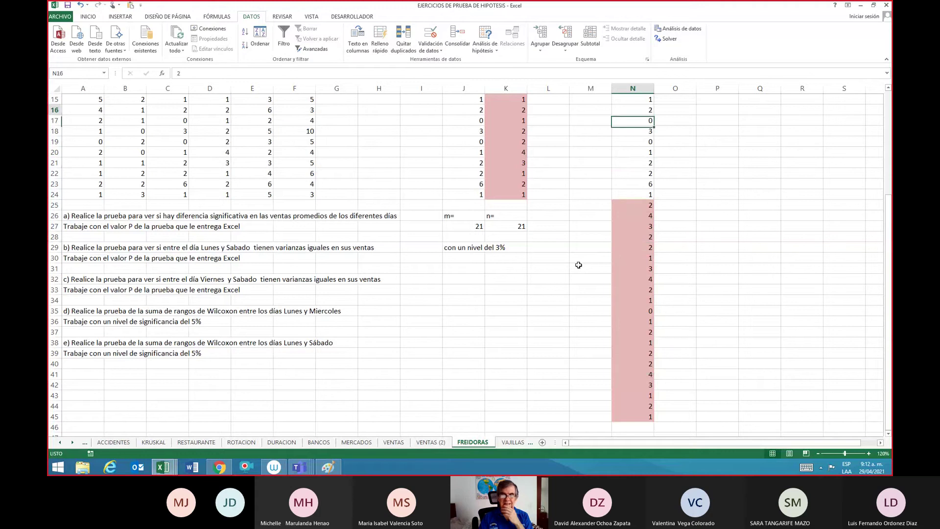
key(Up)
key(Up)
key(Up)
key(Up)
key(Up)
key(Up)
key(Up)
key(Up)
key(Up)
key(Up)
key(Up)
key(Up)
key(Up)
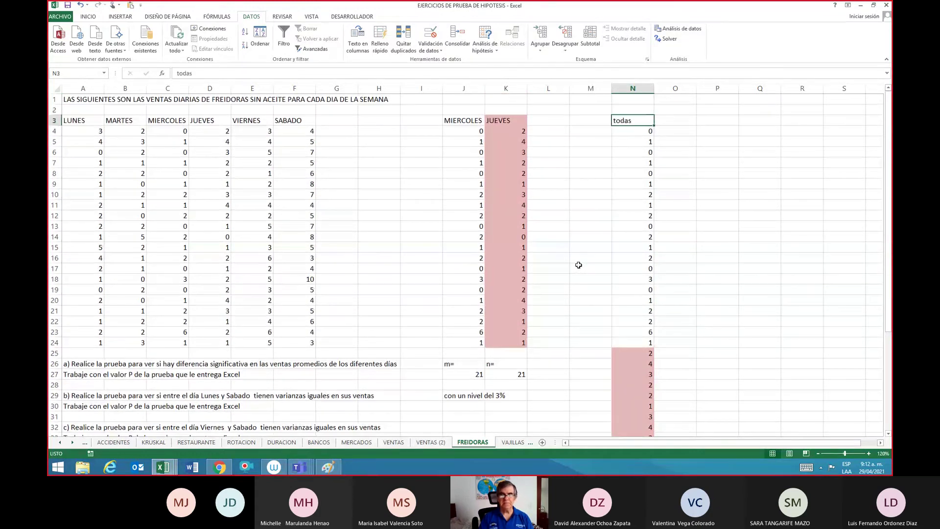
Step: Sort the combined values N4:N45 in the "todas" column from smallest to largest
key(Down)
key(shift+Down)
key(shift+Down)
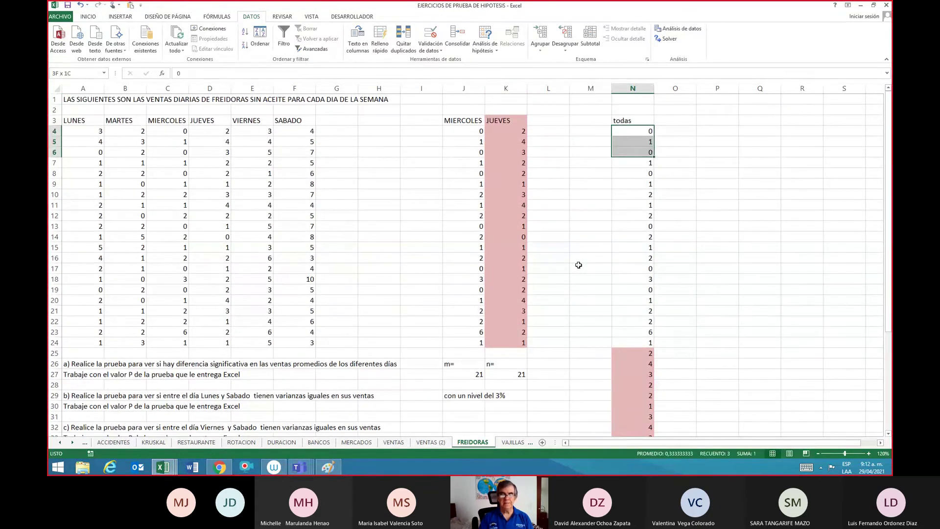
key(shift+Down)
key(shift+Down)
key(shift+Down)
key(shift+Down)
key(shift+Down)
key(shift+Down)
key(shift+Down)
key(shift+Down)
key(shift+Down)
key(shift+Down)
key(shift+Down)
key(shift+Down)
key(shift+Down)
key(shift+Down)
key(shift+Down)
key(shift+Down)
key(shift+Down)
key(shift+Down)
key(shift+Down)
key(shift+Down)
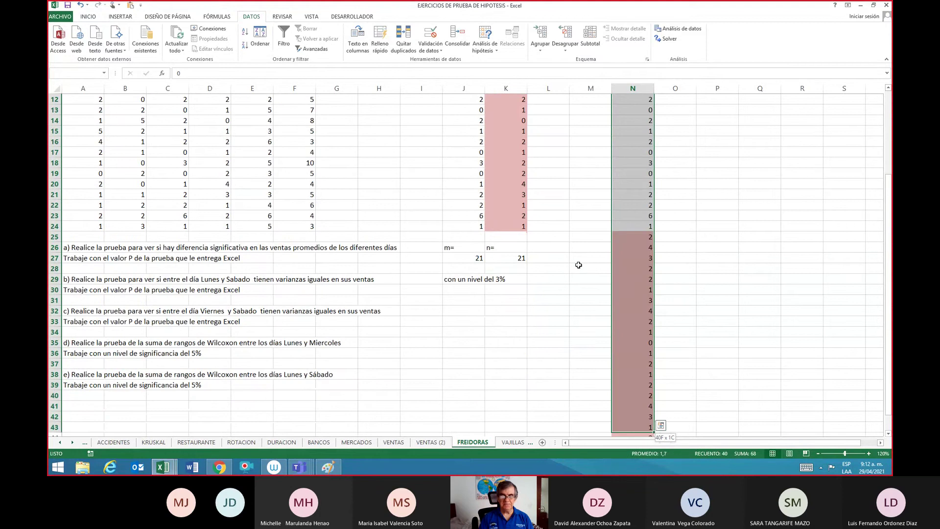
key(shift+Down)
key(shift+Down)
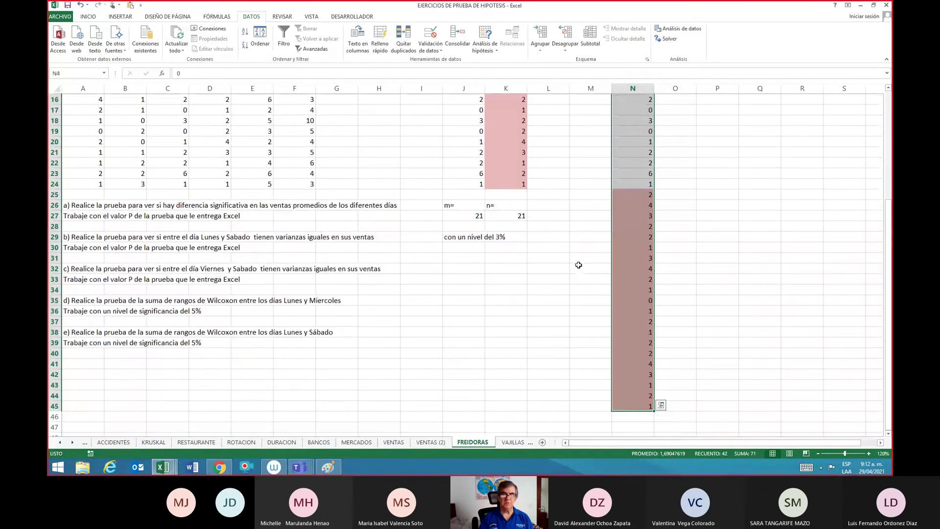
click(244, 31)
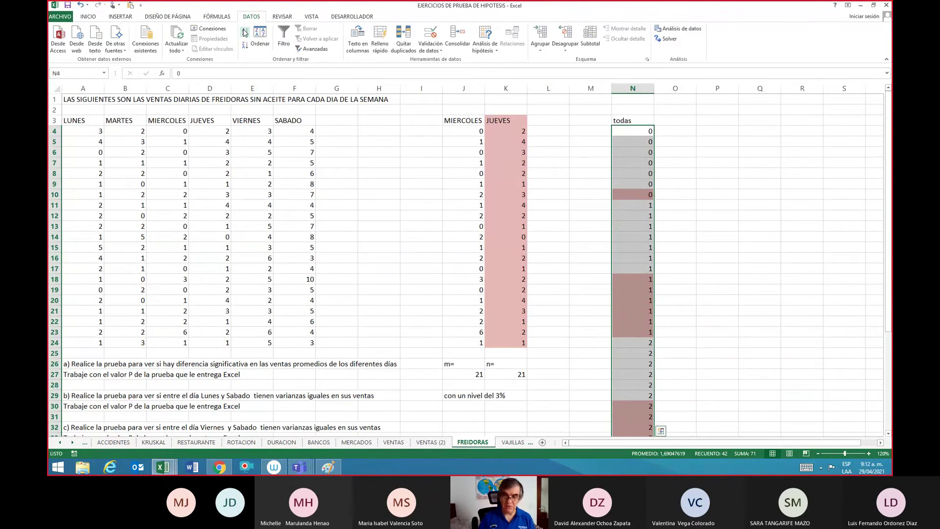
Step: Enter the heading "rangos" in cell O3, beside the "todas" heading
key(Right)
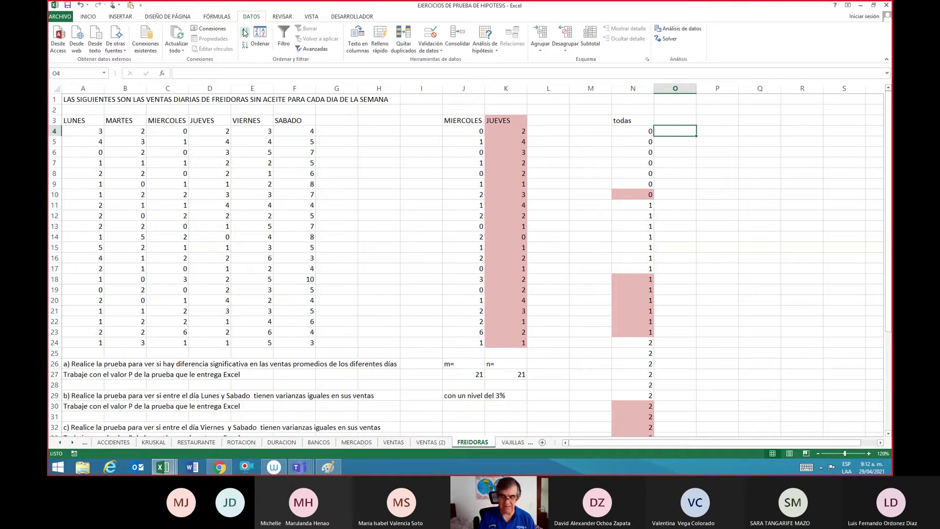
key(Up)
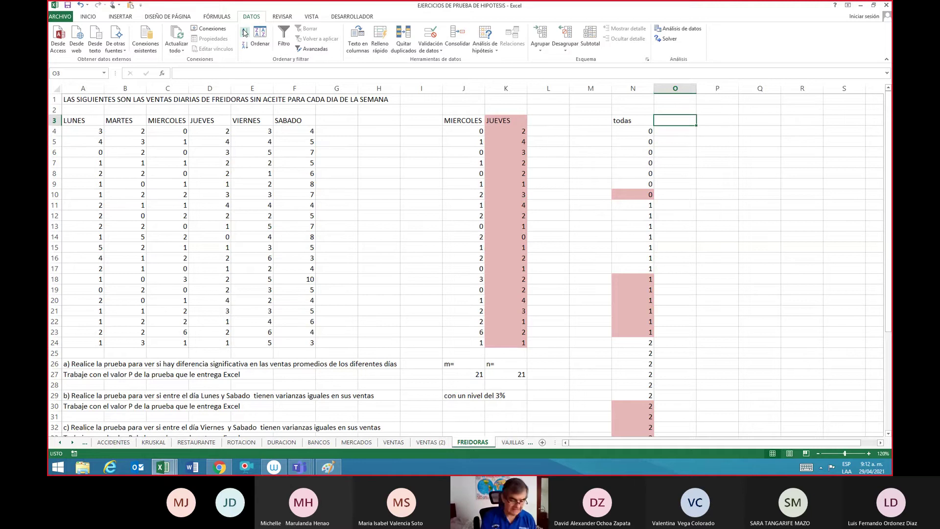
text(rangos)
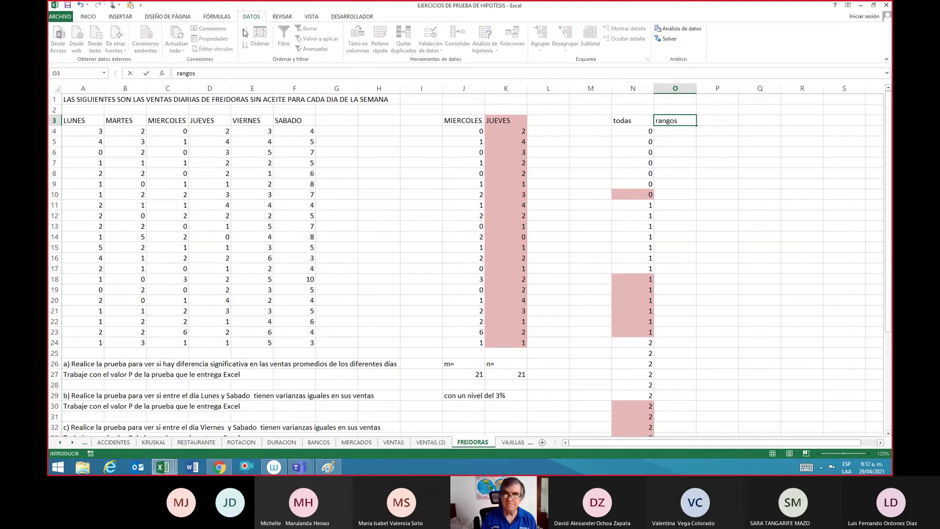
key(Return)
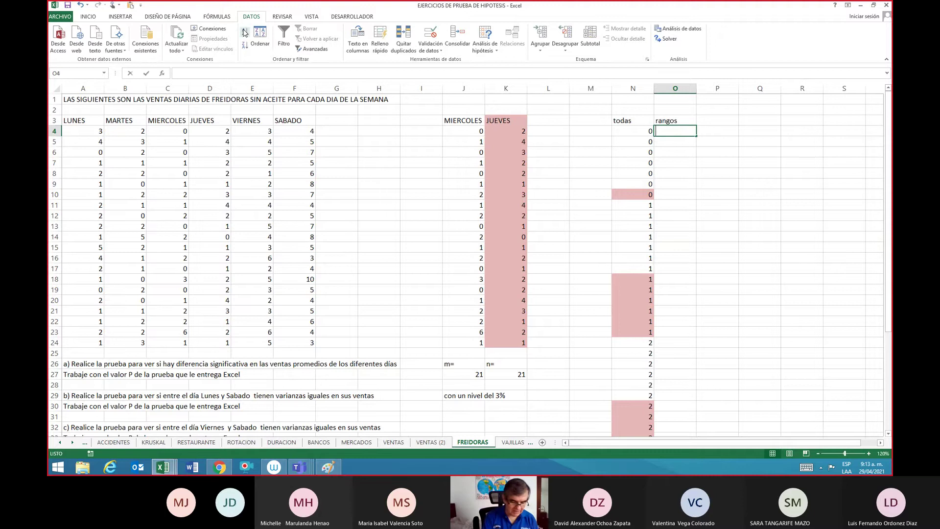
Step: Enter the average-rank formula =JERARQUIA.MEDIA(N4;$N$4:$N$45;1) in cell O4 under the "rangos" heading
text(=jera)
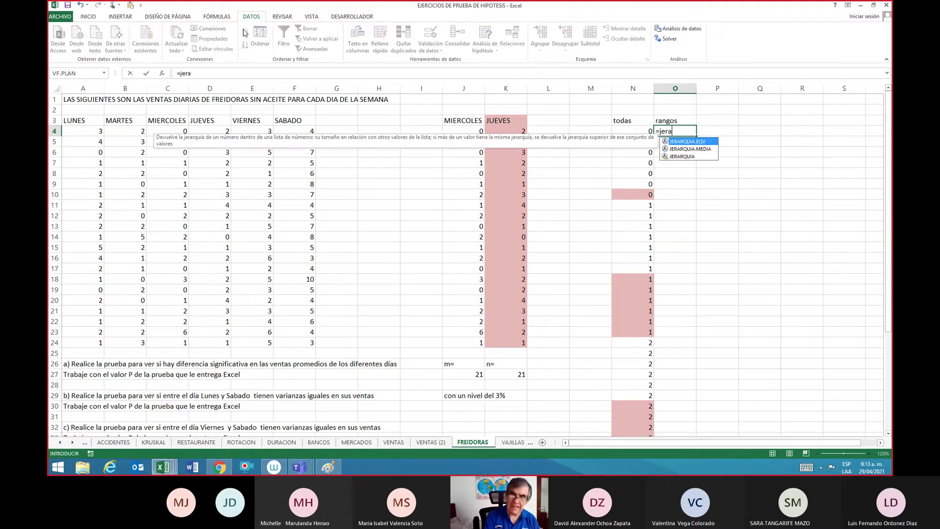
text(rquia)
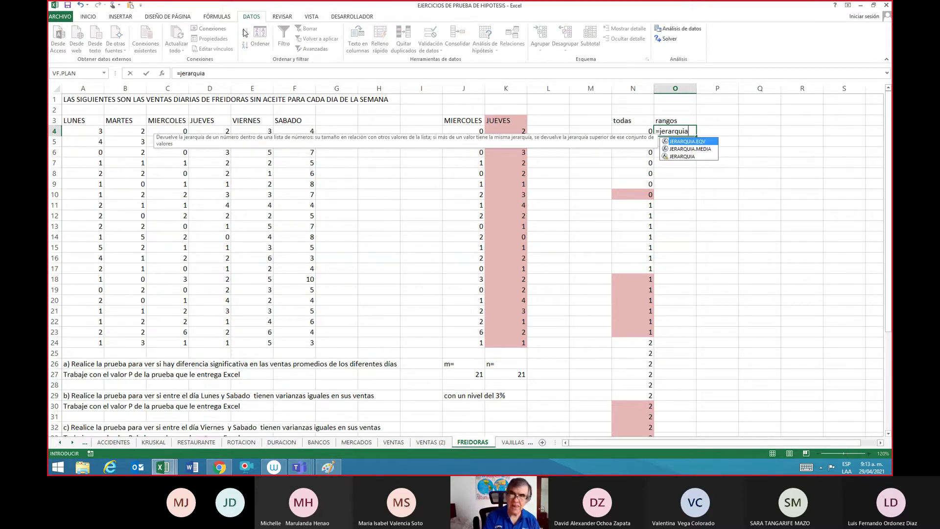
text(.media)
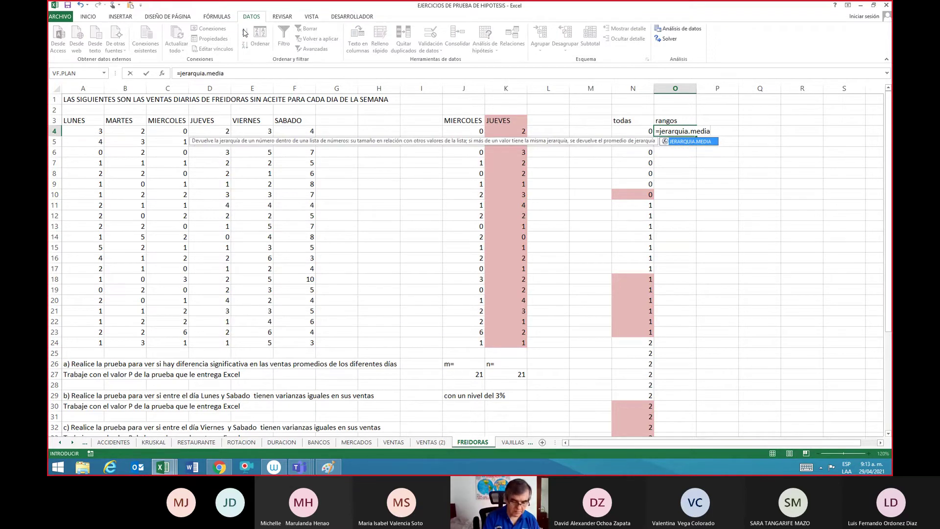
text(()
key(Left)
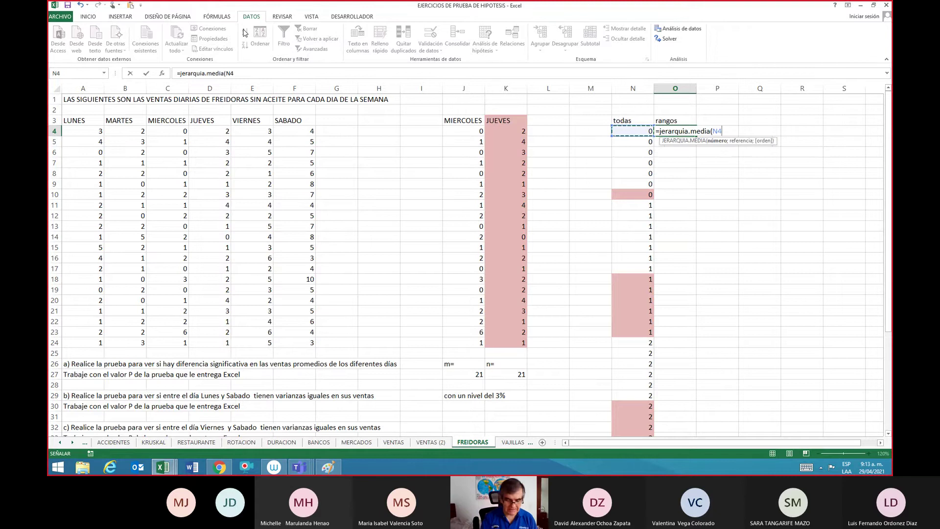
text(;)
key(Left)
key(shift+Down)
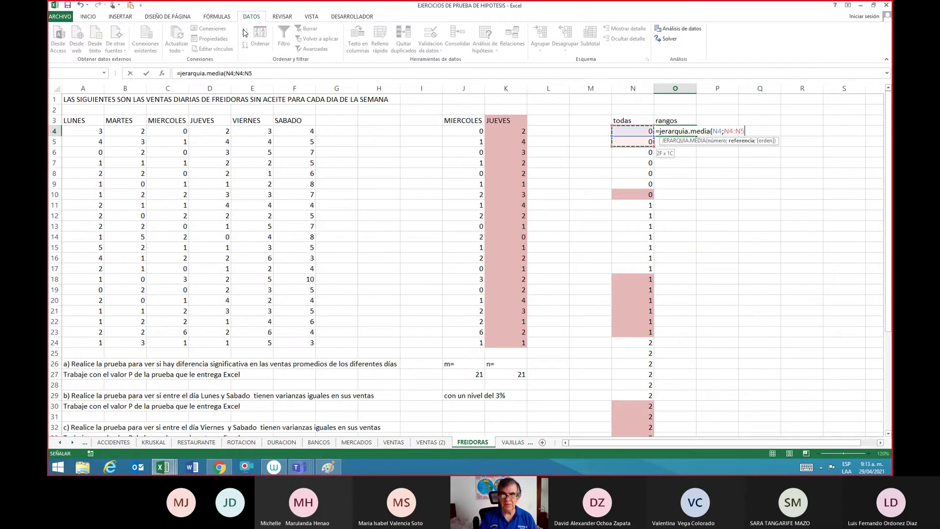
key(shift+Down)
key(shift+Down)
key(shift+Down)
key(shift+Down)
key(shift+Down)
key(shift+Down)
key(shift+Down)
key(shift+Down)
key(shift+Down)
key(shift+Down)
key(shift+Down)
key(shift+Down)
key(shift+Down)
key(shift+Down)
key(shift+Down)
key(shift+Down)
key(shift+Down)
key(shift+Down)
key(shift+Down)
key(shift+Down)
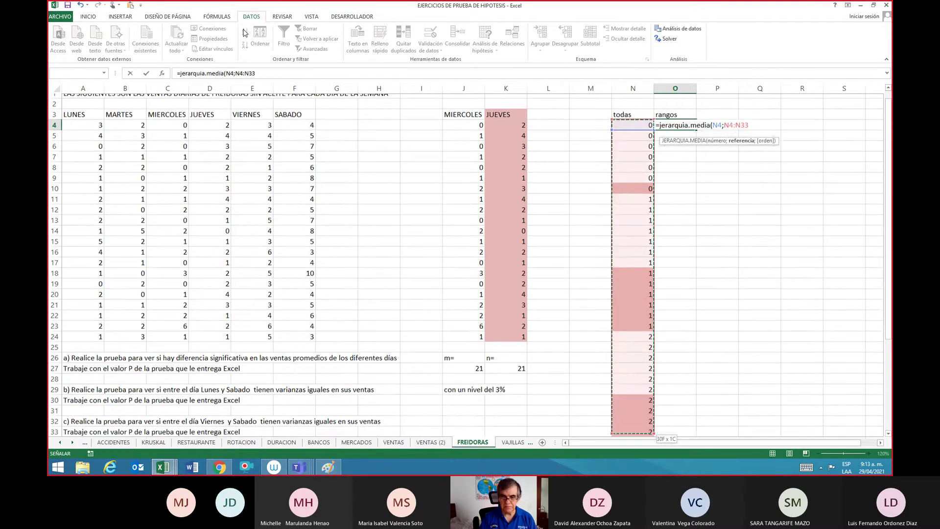
key(shift+Down)
key(shift+Down)
key(shift+Down)
key(shift+Down)
key(shift+Down)
key(shift+Down)
key(shift+Down)
key(shift+Down)
key(shift+Down)
key(shift+Down)
key(shift+Down)
key(shift+Down)
key(shift+Down)
key(shift+Down)
key(shift+Down)
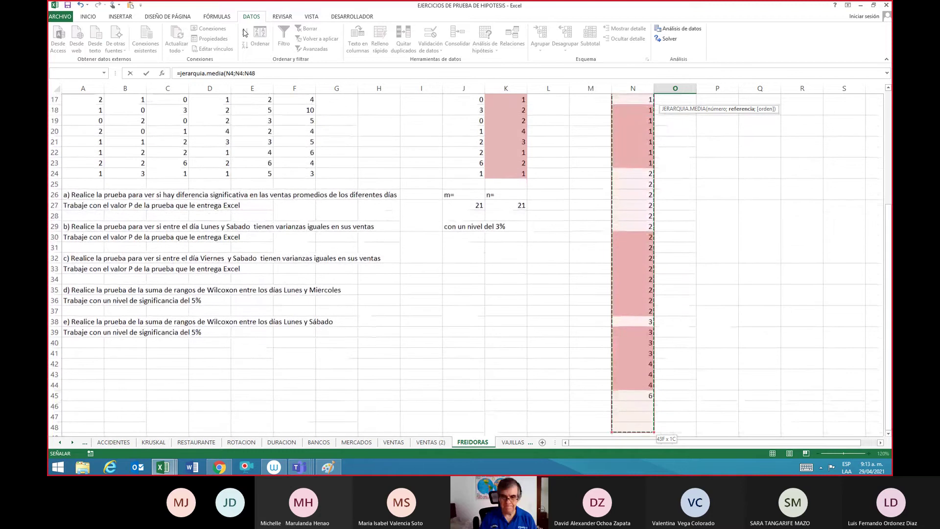
key(shift+Down)
key(shift+Up)
key(shift+Up)
key(shift+Up)
key(shift+Up)
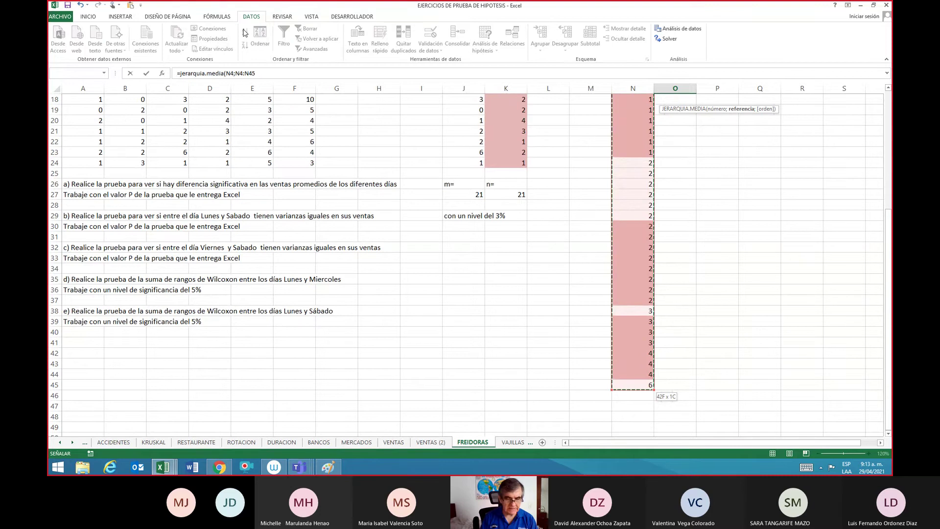
key(F4)
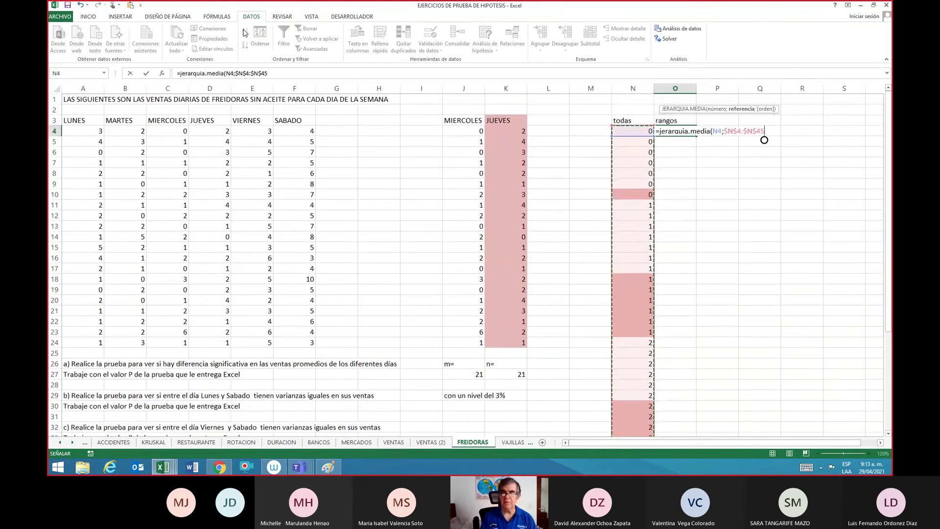
text(;1)
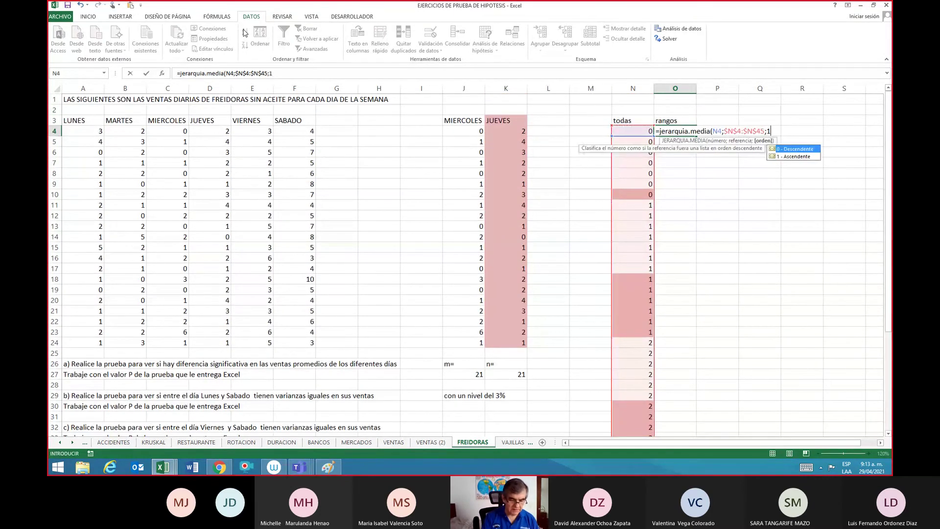
text())
key(Return)
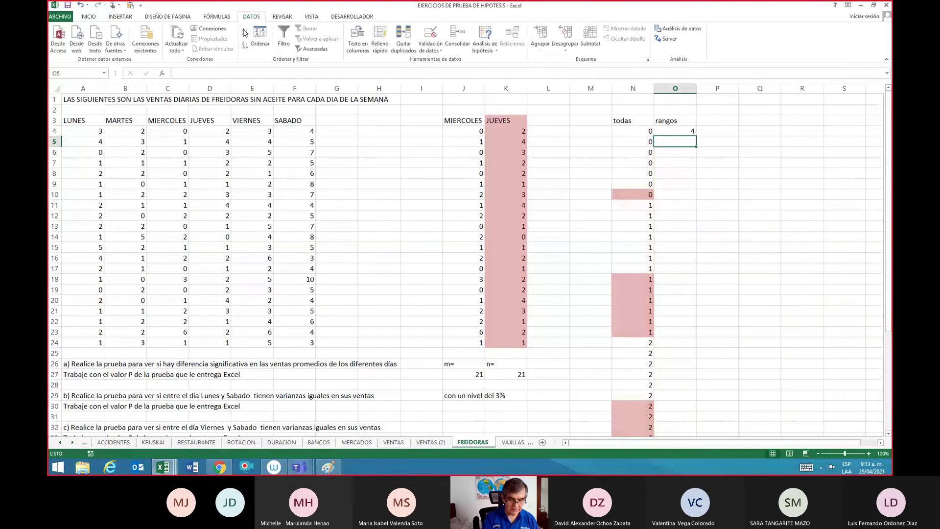
Step: Copy the rank formula from O4 down the "rangos" column alongside the combined "todas" values
key(Up)
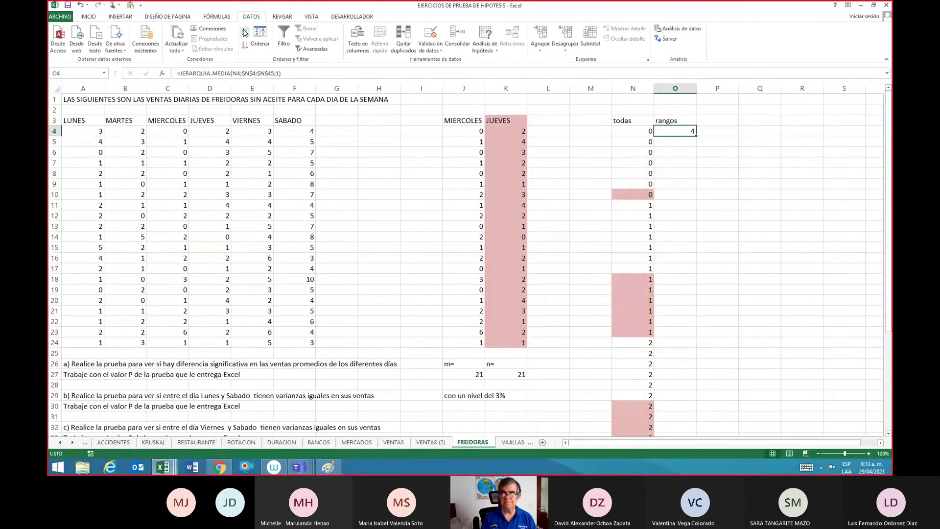
key(ctrl+c)
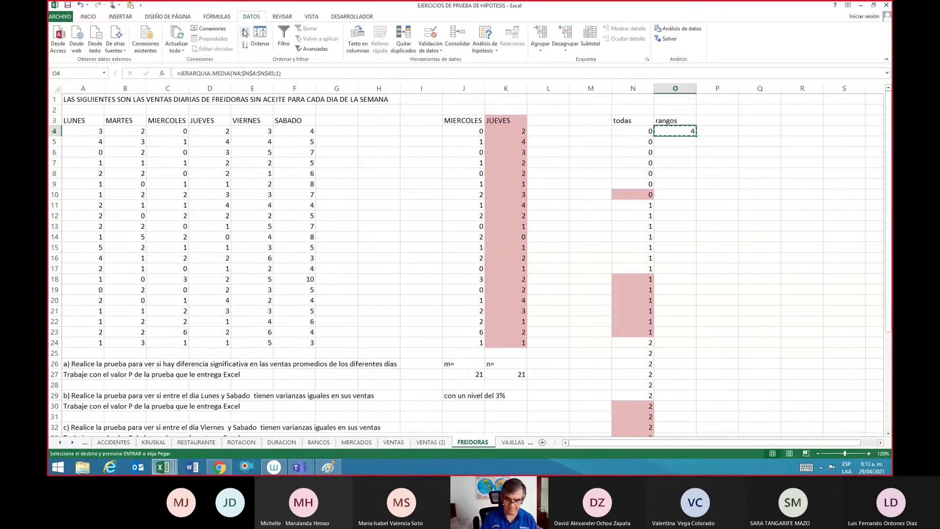
key(shift+Down)
key(shift+Down)
key(shift+Down)
key(shift+Down)
key(shift+Down)
key(shift+Down)
key(shift+Down)
key(shift+Down)
key(shift+Down)
key(shift+Down)
key(shift+Down)
key(shift+Down)
key(shift+Down)
key(shift+Down)
key(shift+Down)
key(shift+Down)
key(shift+Down)
key(shift+Down)
key(shift+Down)
key(shift+Down)
key(shift+Down)
key(shift+Down)
key(shift+Down)
key(shift+Down)
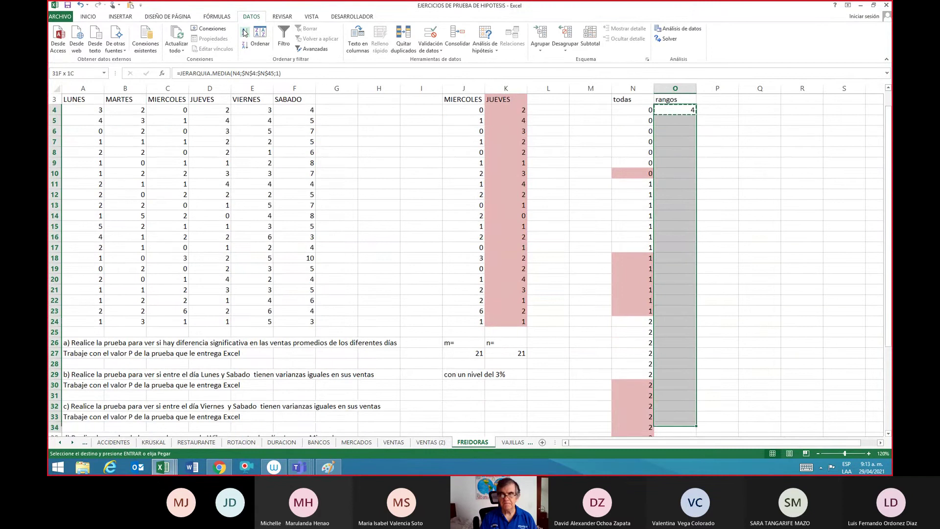
key(shift+Down)
key(shift+Down)
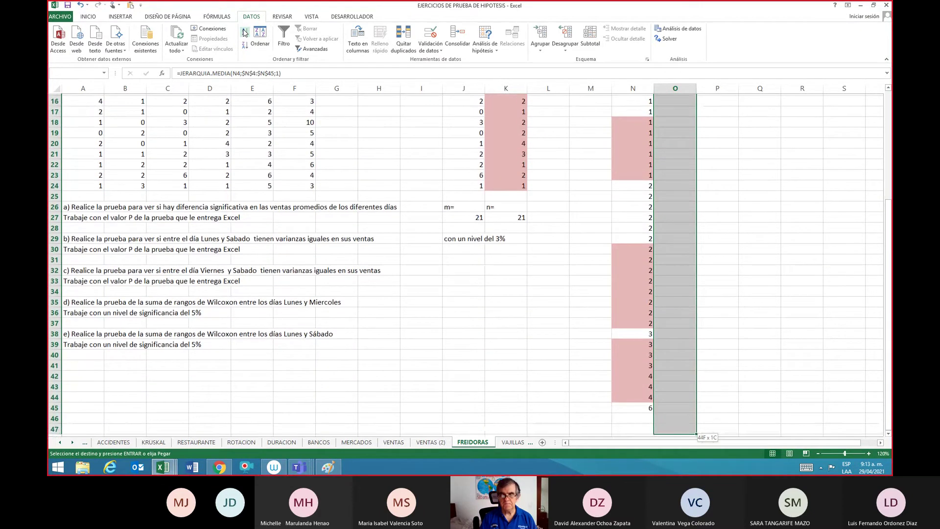
key(Return)
key(Up)
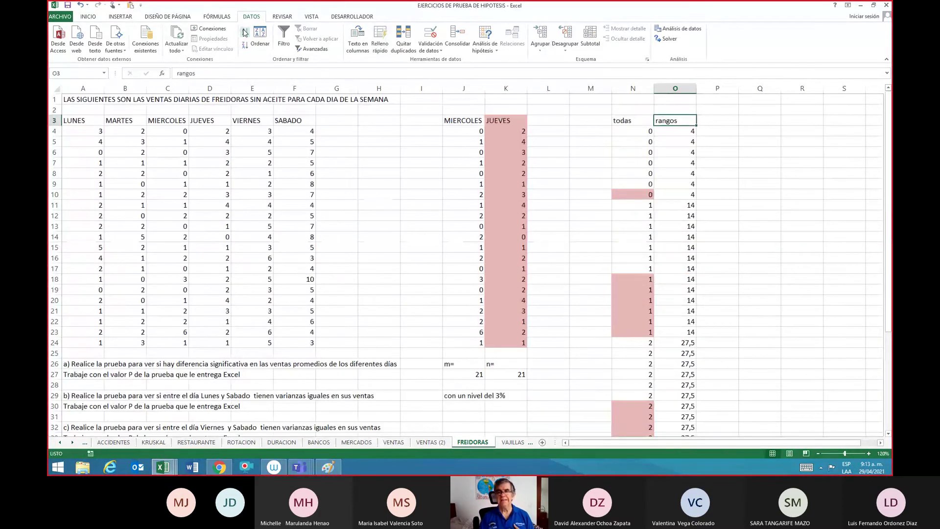
Step: Examine the first ranks in the "rangos" column and the tied zero values N4:N10 in the "todas" column
key(Down)
key(Down)
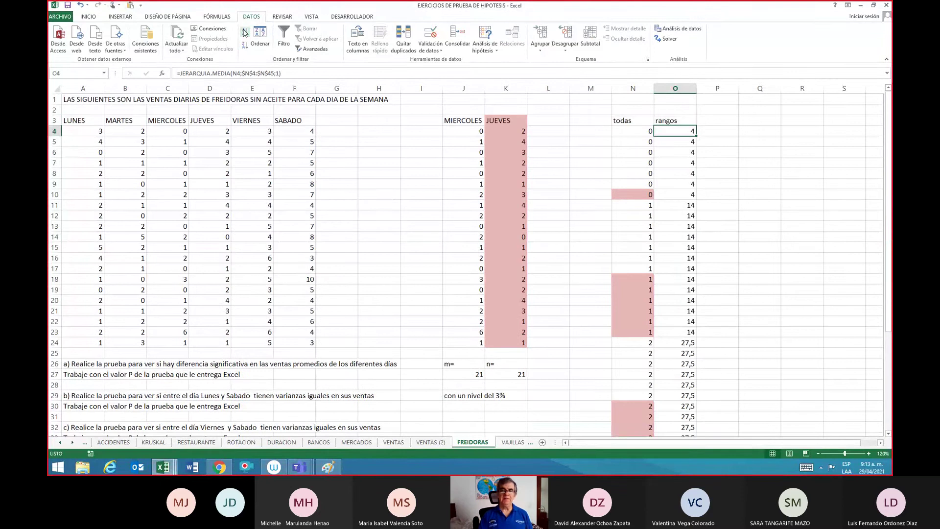
key(Down)
key(Up)
key(Up)
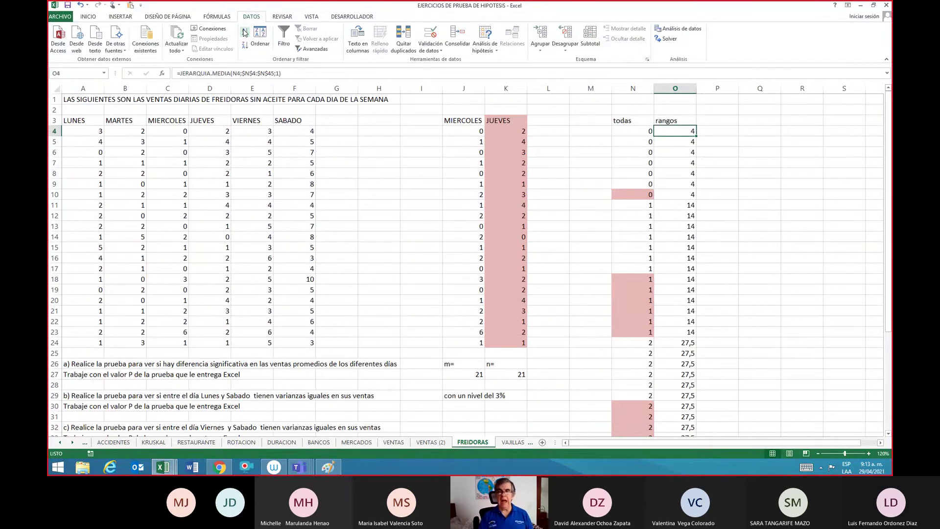
key(Right)
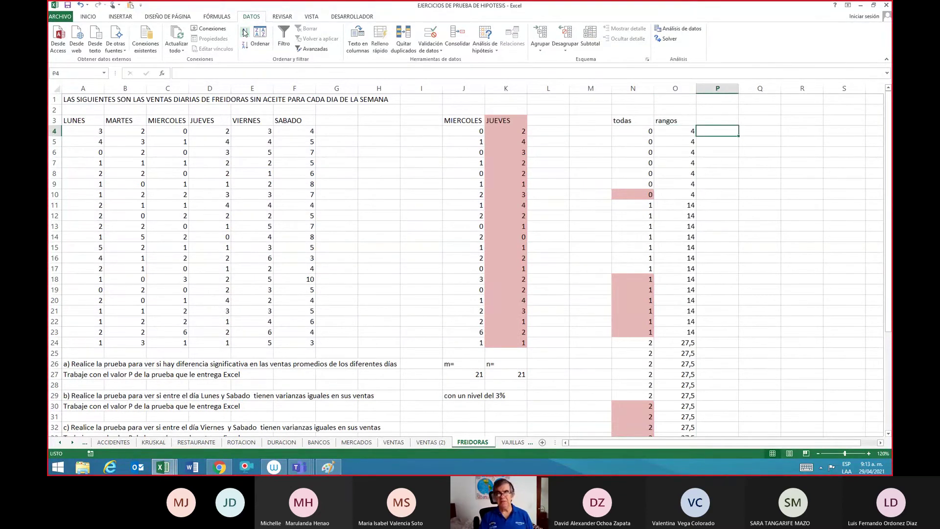
key(Right)
key(Left)
key(Left)
key(Left)
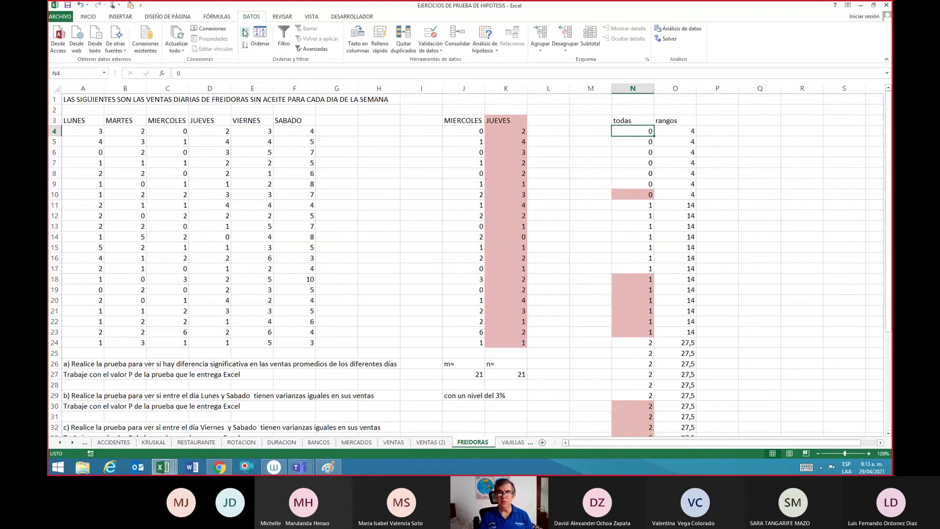
key(Down)
key(Down)
key(Down)
key(Down)
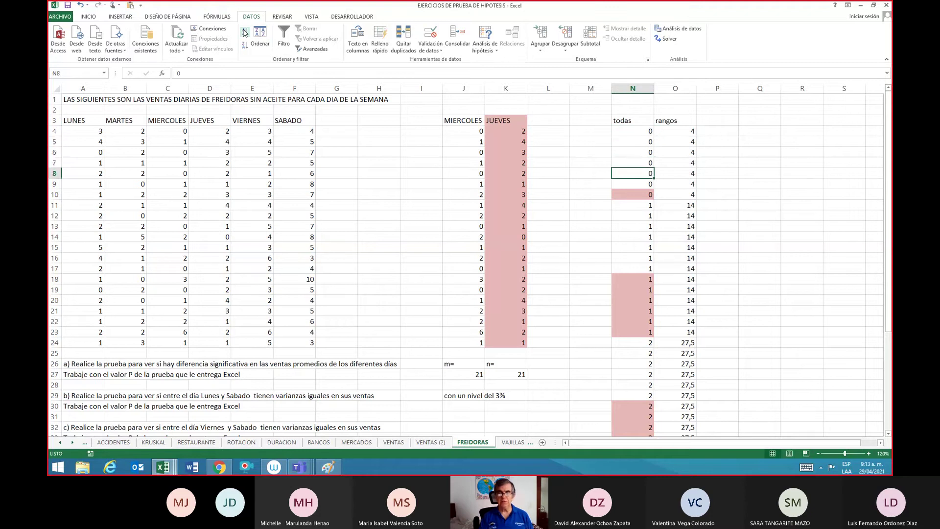
key(Down)
key(Down)
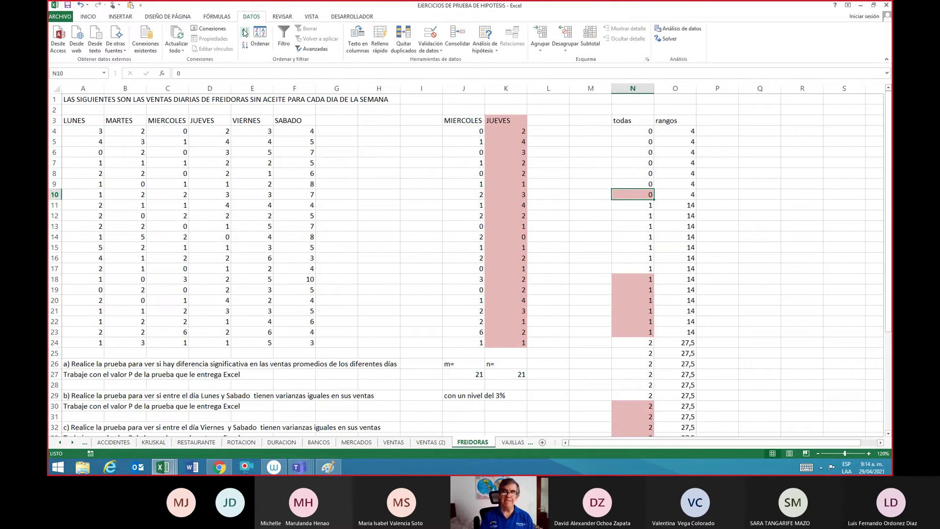
key(Up)
key(Up)
key(Up)
key(Up)
key(Up)
key(Up)
key(Up)
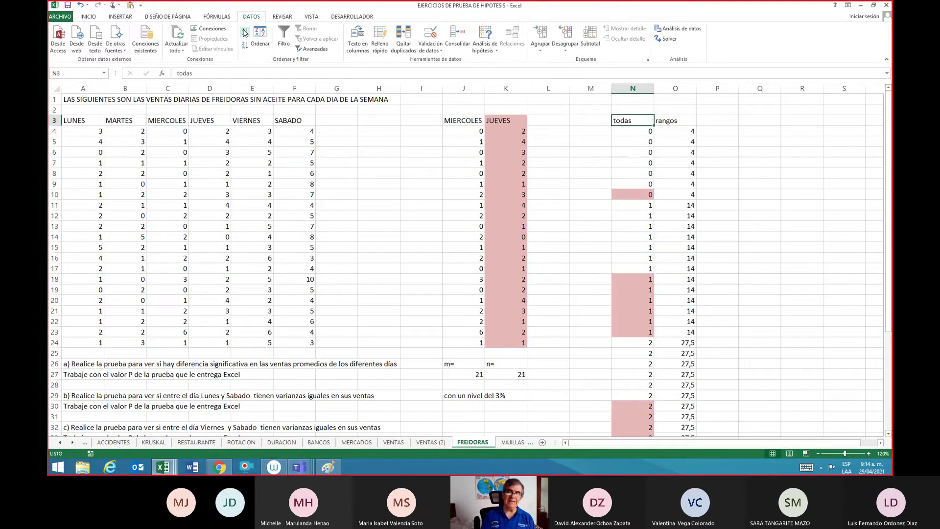
Step: Enter the heading "Rangos Rj" in cell L3, beside the JUEVES heading
key(Left)
key(Left)
text(Ra)
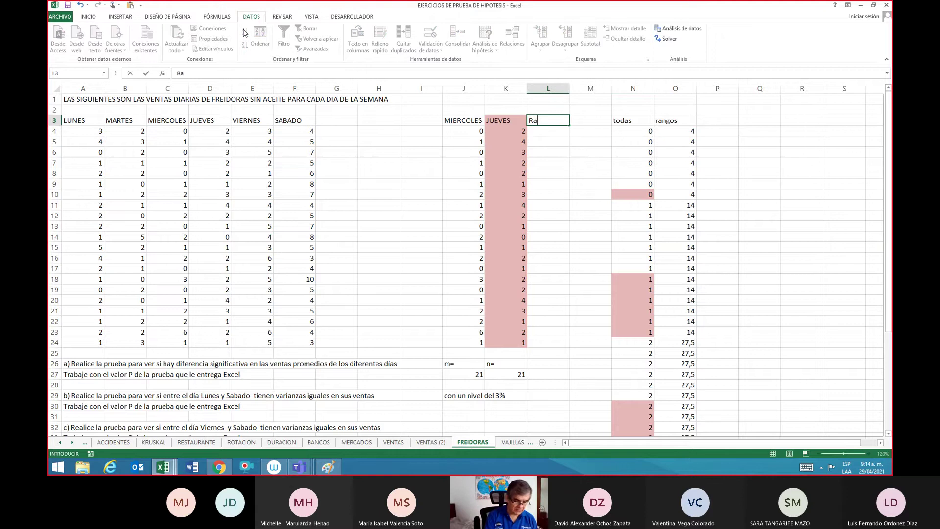
text(ngos Rj)
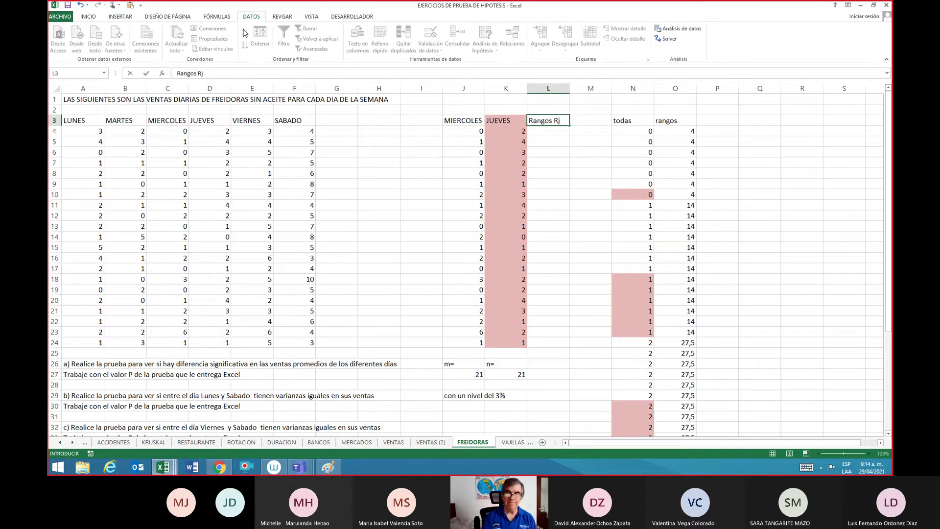
key(Return)
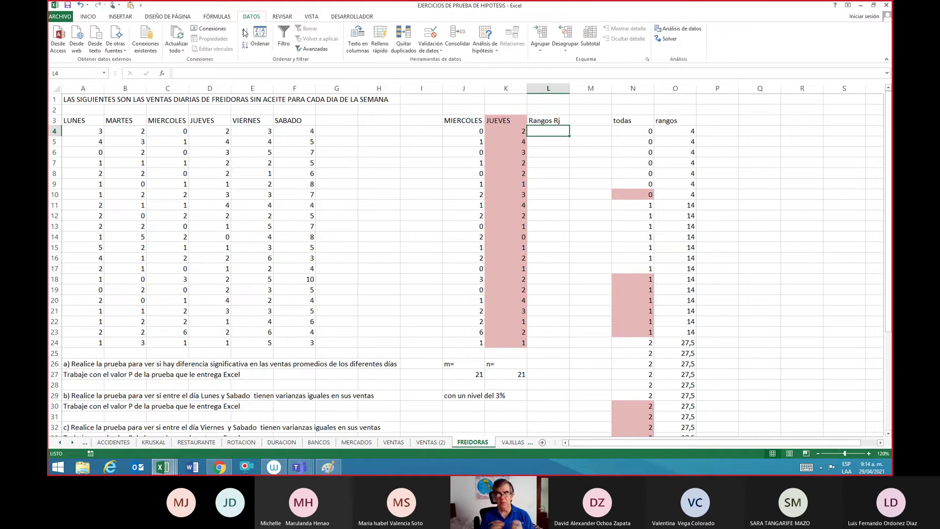
Step: Start a formula in cell L4 under the "Rangos Rj" heading for the first JUEVES value
text(=)
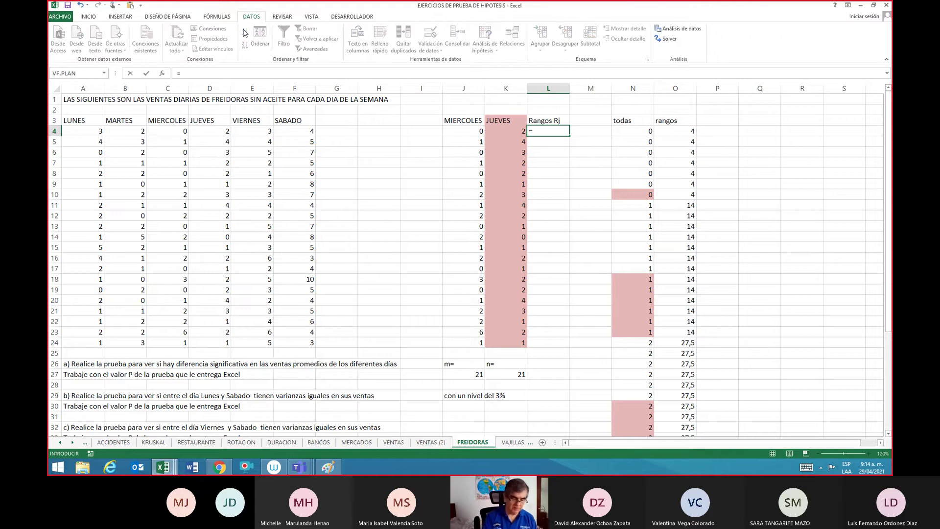
Step: Complete the first Rangos Rj cell, L4, with the formula =BUSCARV(K4;N4:O45;2) to look up the first JUEVES value's rank
text(buscar)
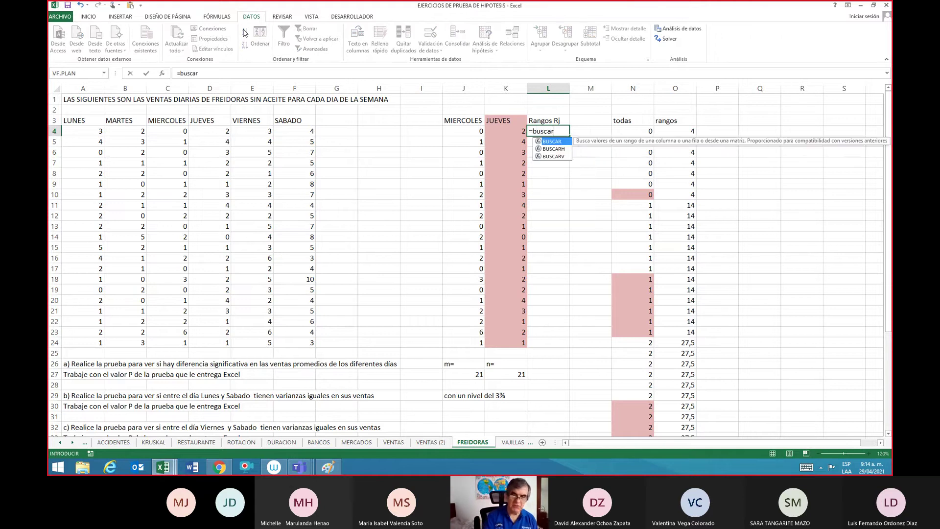
text(v)
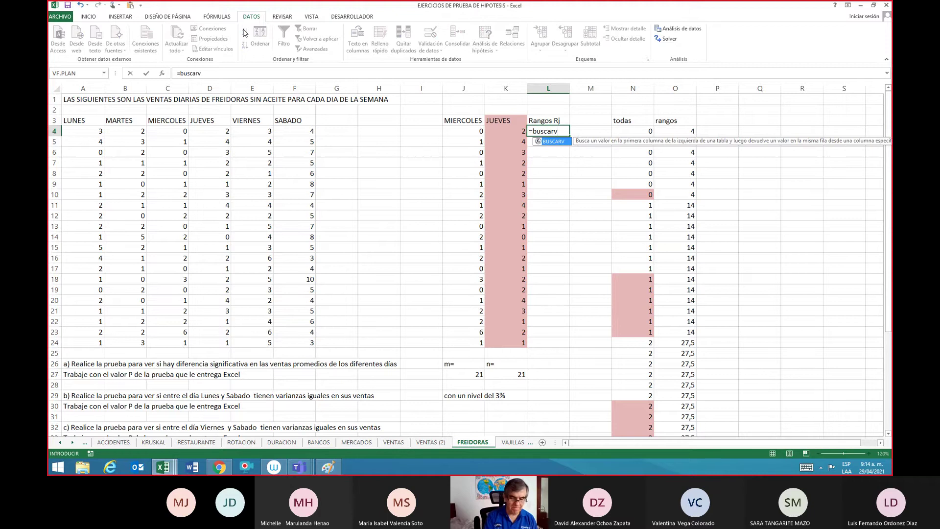
text(()
key(Left)
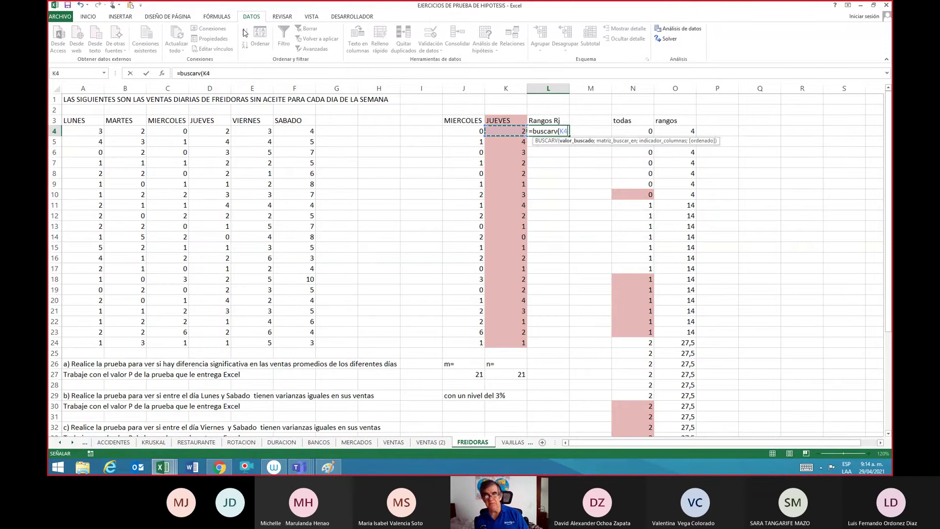
text(;)
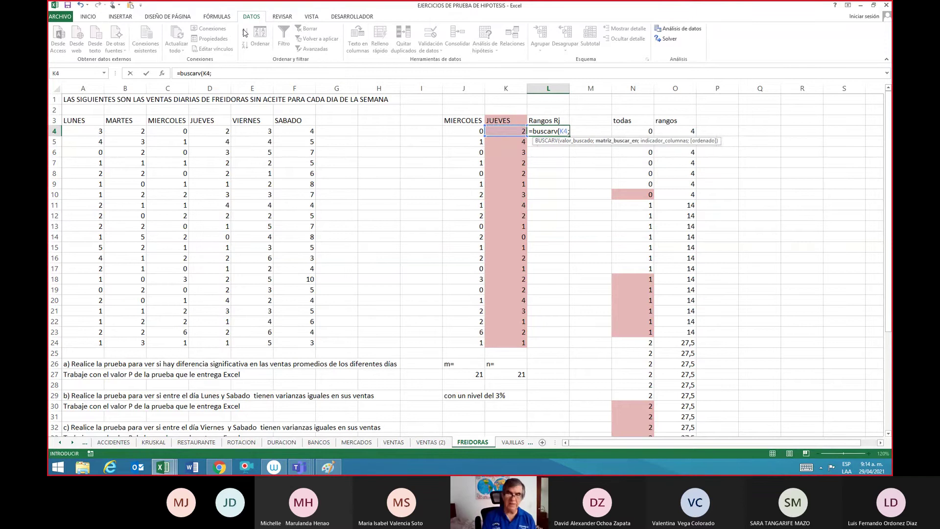
key(Right)
key(Right)
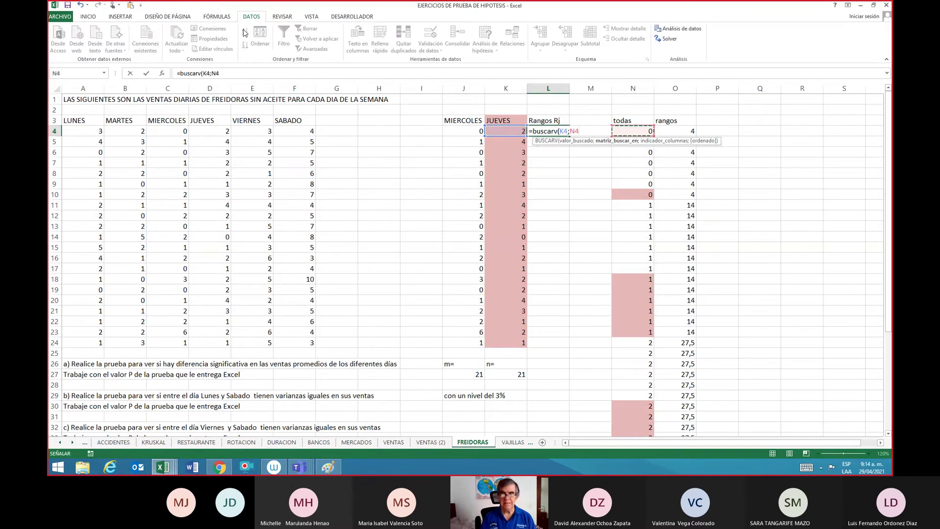
key(shift+Down)
key(shift+Down)
key(shift+Down)
key(shift+Down)
key(shift+Down)
key(shift+Down)
key(shift+Down)
key(shift+Down)
key(shift+Down)
key(shift+Down)
key(shift+Down)
key(shift+Down)
key(shift+Down)
key(shift+Down)
key(shift+Down)
key(shift+Down)
key(shift+Down)
key(shift+Down)
key(shift+Down)
key(shift+Down)
key(shift+Down)
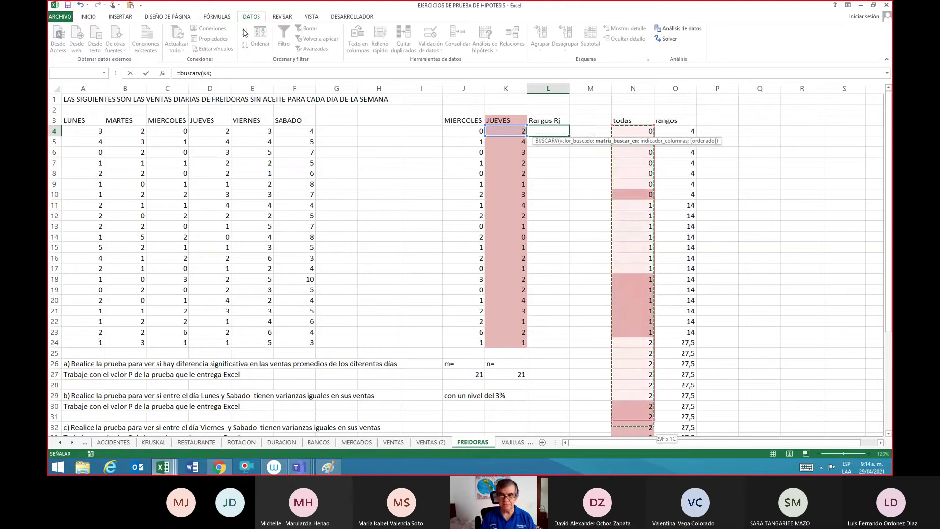
key(shift+Down)
key(shift+Down)
key(shift+Down)
key(shift+Down)
key(shift+Down)
key(shift+Down)
key(shift+Down)
key(shift+Down)
key(shift+Down)
key(shift+Down)
key(shift+Down)
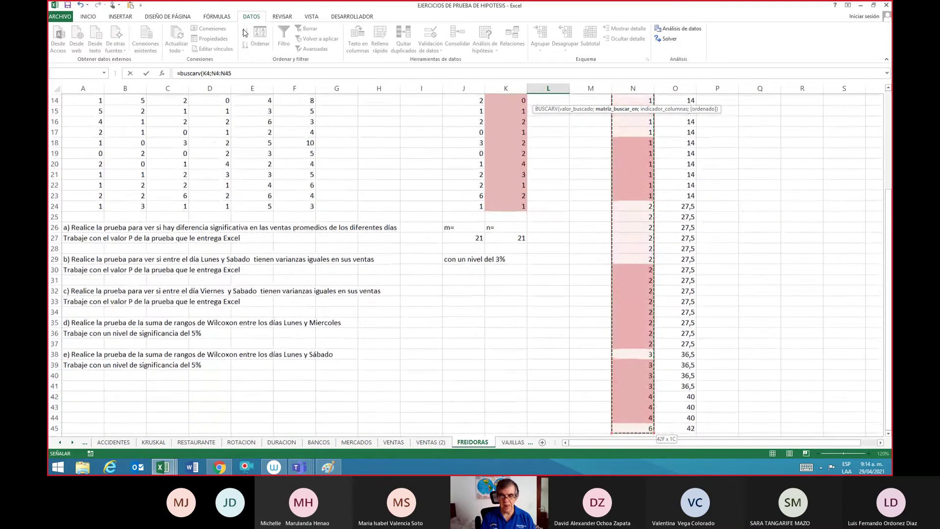
key(shift+Up)
key(shift+Up)
key(shift+Right)
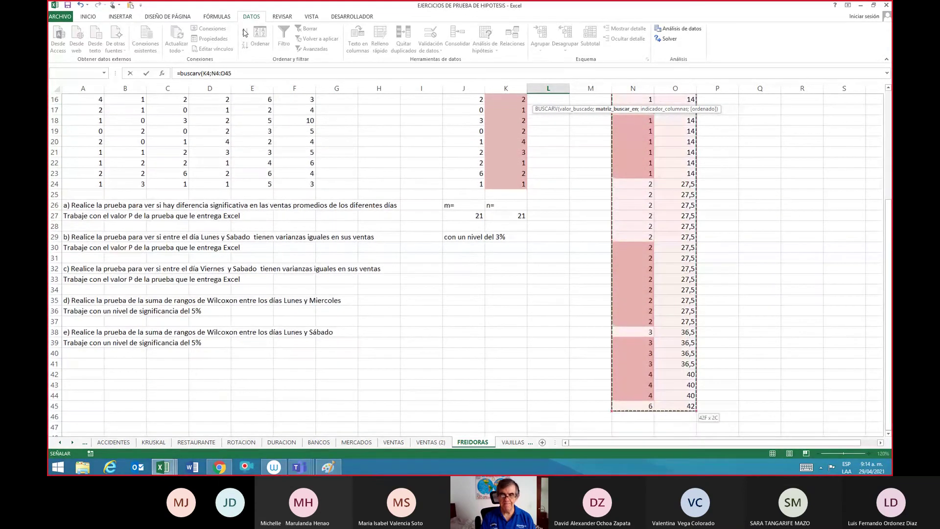
text(;)
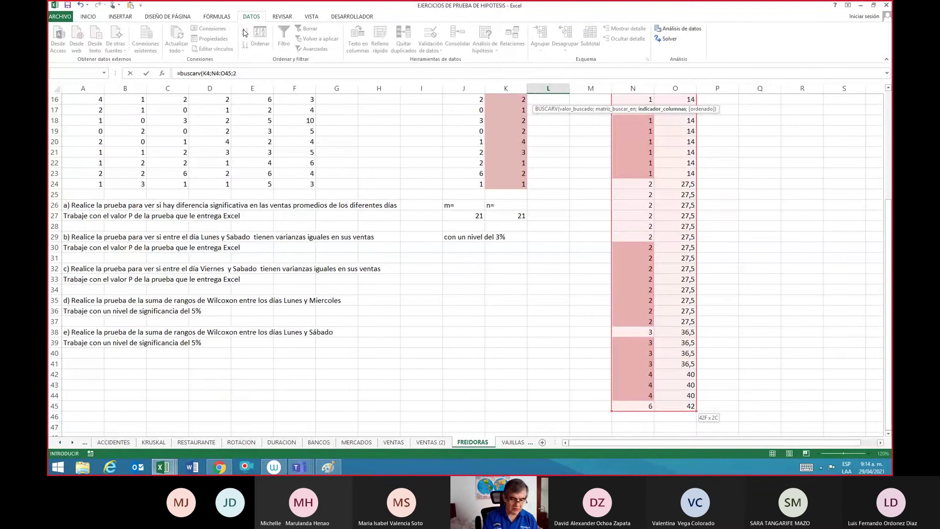
text(2)
key(Return)
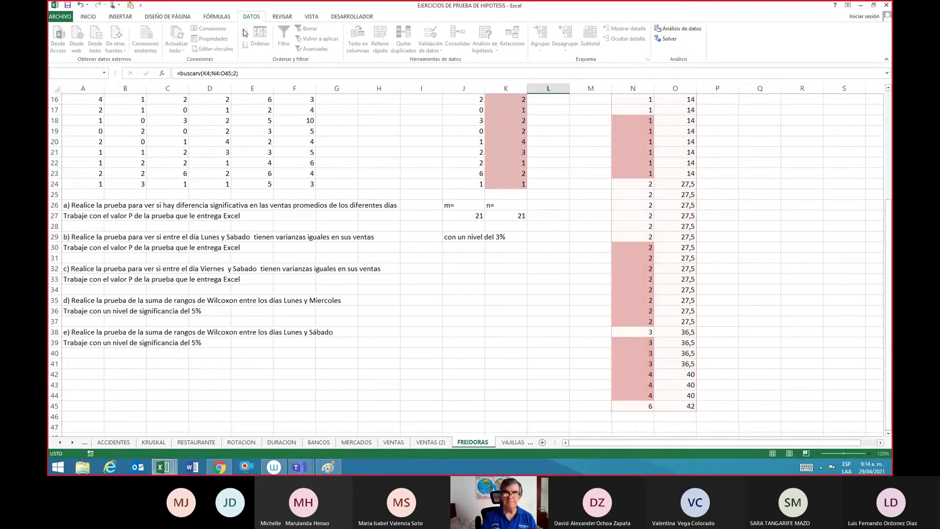
Step: Examine the todas values and their matching ranks in columns N and O against the JUEVES data
key(Up)
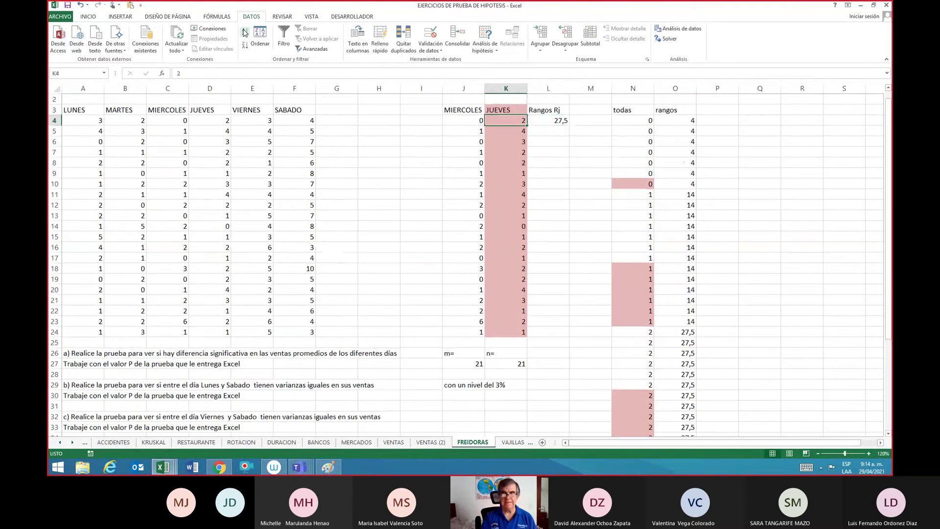
key(Down)
key(Down)
key(Down)
key(Down)
key(Down)
key(Down)
key(Down)
key(Down)
key(Down)
key(Down)
key(Down)
key(Down)
key(Down)
key(Down)
key(Down)
key(Down)
key(Down)
key(Down)
key(Down)
key(Down)
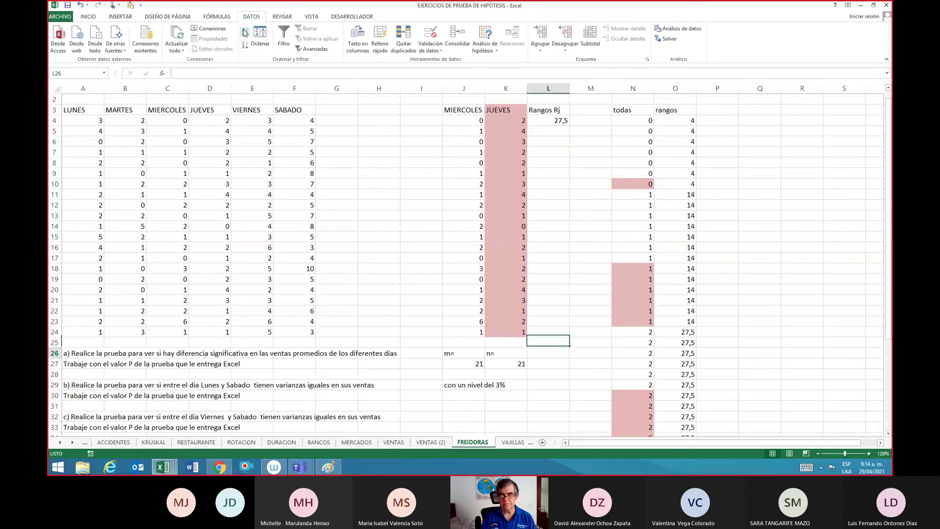
key(Right)
key(Right)
key(Right)
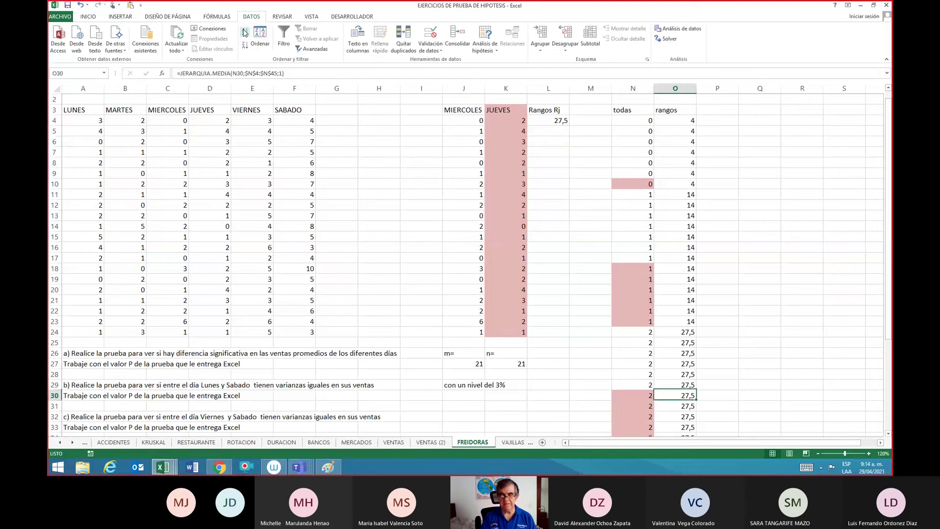
key(Up)
key(Up)
key(Up)
key(Up)
key(Up)
key(Up)
key(Up)
key(Up)
key(Up)
key(Up)
key(Up)
key(Up)
key(Up)
key(Up)
key(Up)
key(Up)
key(Up)
key(Up)
key(Up)
key(Up)
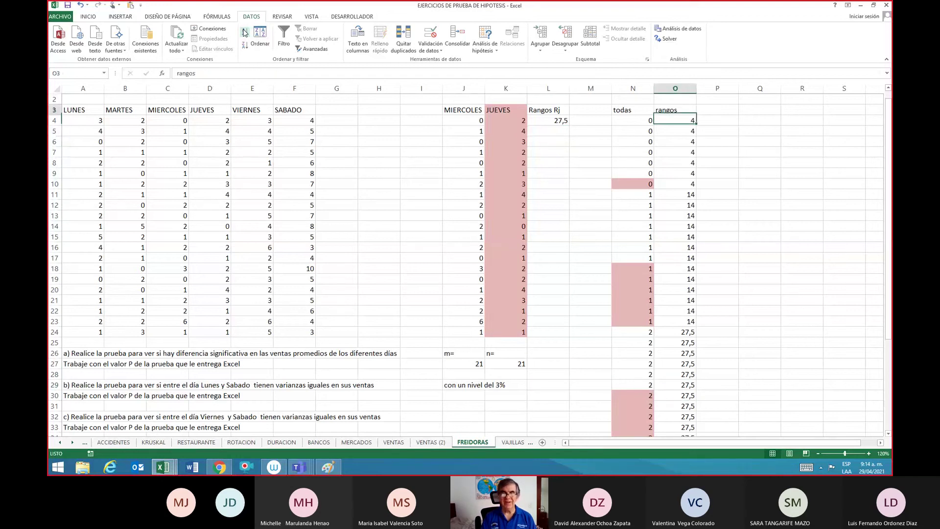
key(Down)
key(Down)
key(Down)
key(Down)
key(Down)
key(Down)
key(Down)
key(Down)
key(Down)
key(Down)
key(Down)
key(Down)
key(Down)
key(Down)
key(Down)
key(Down)
key(Down)
key(Down)
key(Down)
key(Down)
key(Down)
key(Down)
key(Down)
key(Down)
key(Down)
key(Down)
key(Down)
key(Down)
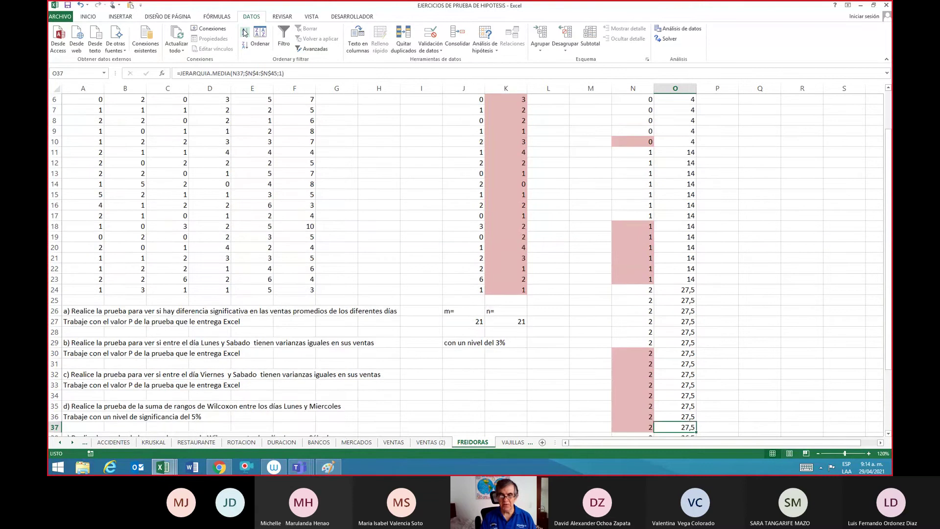
key(Down)
key(Up)
key(Up)
key(Up)
key(Up)
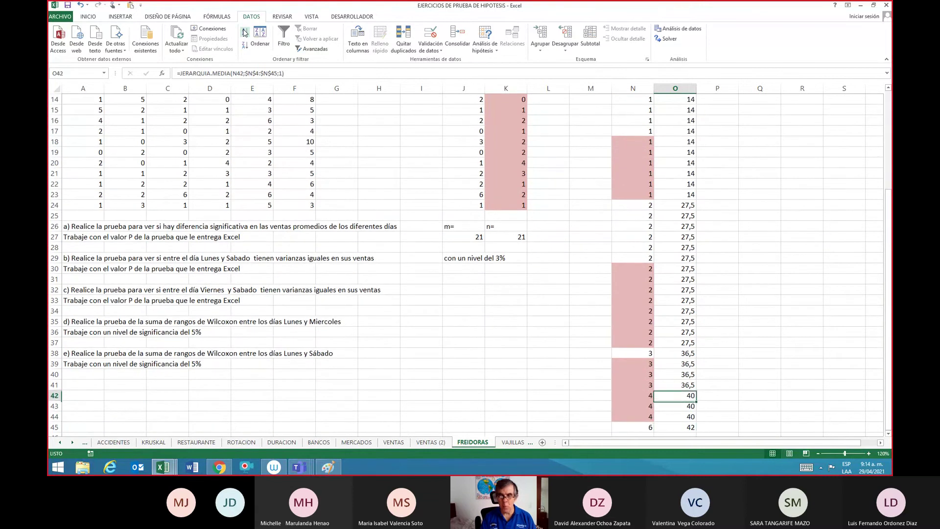
key(Up)
key(Up)
key(Up)
key(Up)
key(Up)
key(Up)
key(Up)
key(Up)
key(Up)
key(Up)
key(Up)
key(Up)
key(Up)
key(Up)
key(Up)
key(Up)
key(Up)
key(Up)
key(Up)
key(Up)
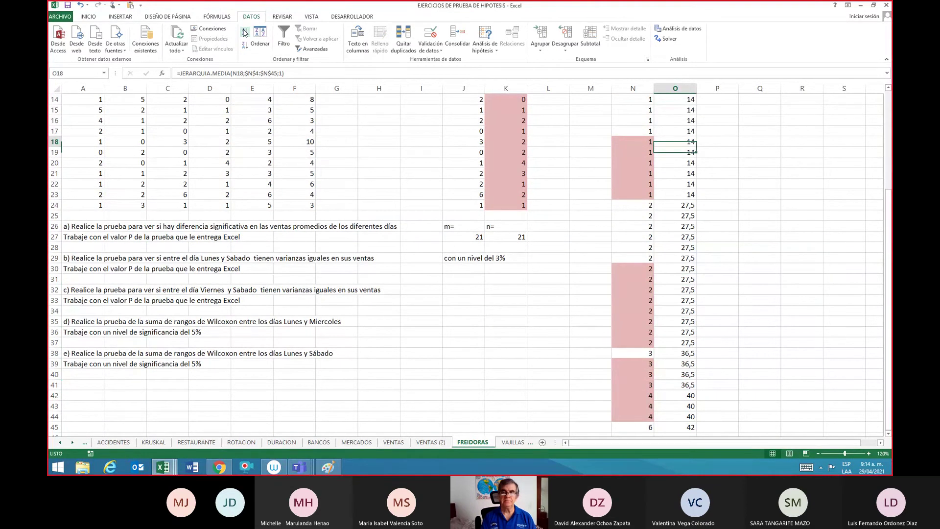
Step: Copy the BUSCARV formula from L4 into L5 for the second JUEVES value
key(Left)
key(Left)
key(Left)
key(Down)
key(Down)
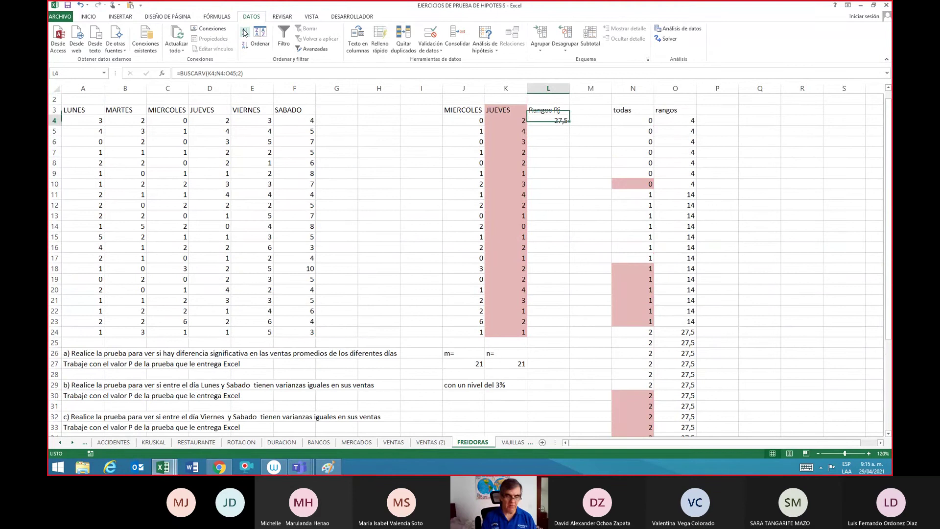
key(ctrl+c)
key(Down)
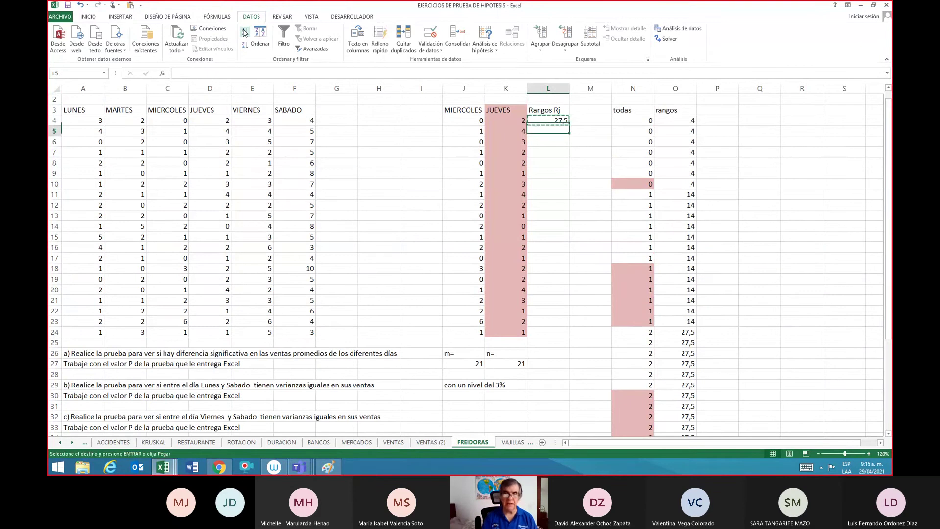
key(Return)
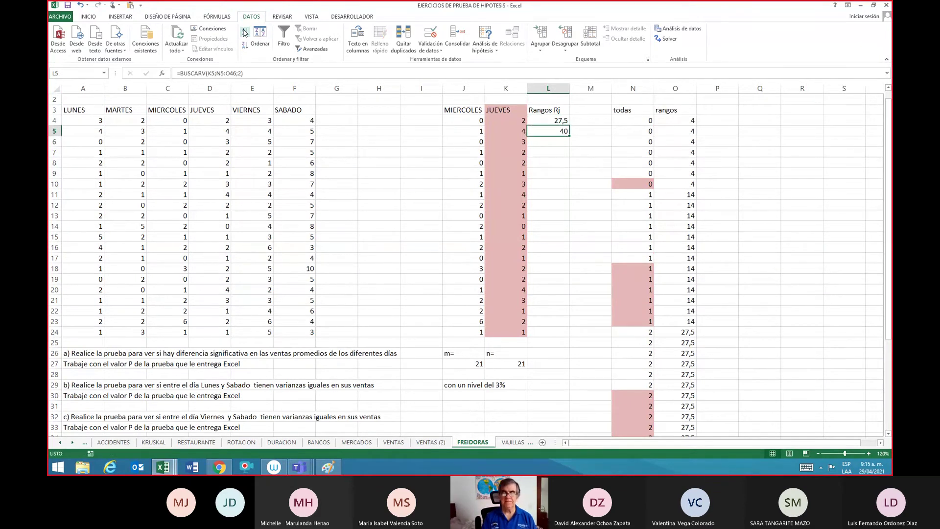
key(Down)
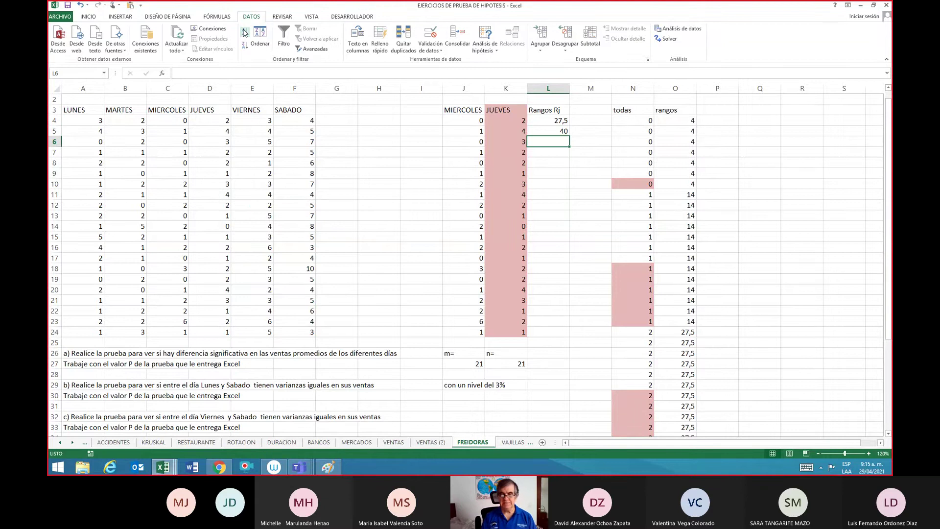
Step: Examine the ranks matching the todas values in columns N and O from row 45 up to the headers
key(Down)
key(Down)
key(Down)
key(Down)
key(Down)
key(Down)
key(Down)
key(Down)
key(Down)
key(Down)
key(Down)
key(Down)
key(Down)
key(Down)
key(Down)
key(Down)
key(Down)
key(Down)
key(Down)
key(Down)
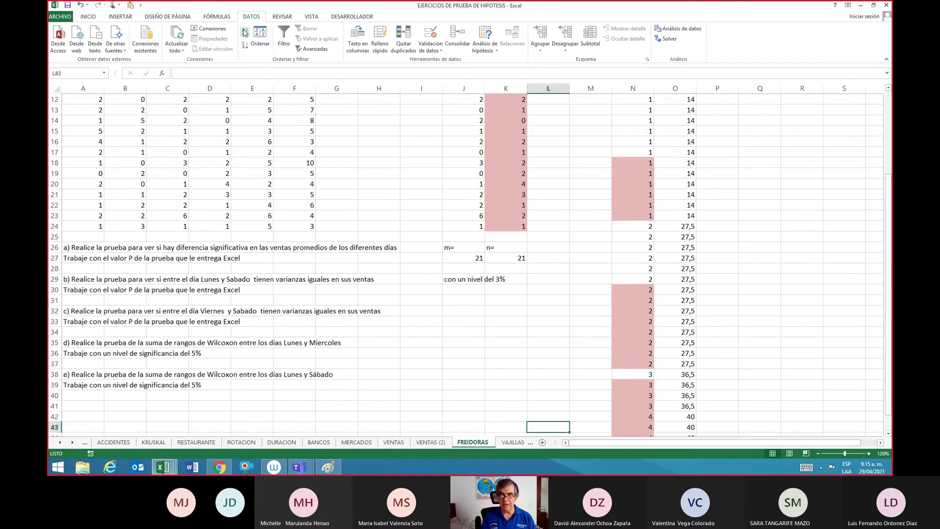
key(Down)
key(Down)
key(Down)
key(Right)
key(Right)
key(Right)
key(Up)
key(Up)
key(Up)
key(Up)
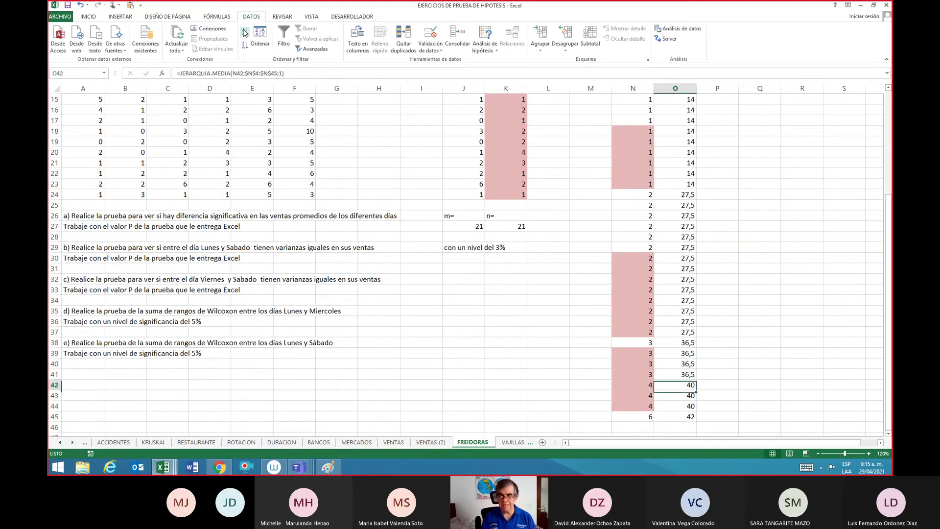
key(Up)
key(Up)
key(Up)
key(Up)
key(Up)
key(Up)
key(Up)
key(Up)
key(Up)
key(Up)
key(Up)
key(Up)
key(Up)
key(Up)
key(Up)
key(Up)
key(Up)
key(Up)
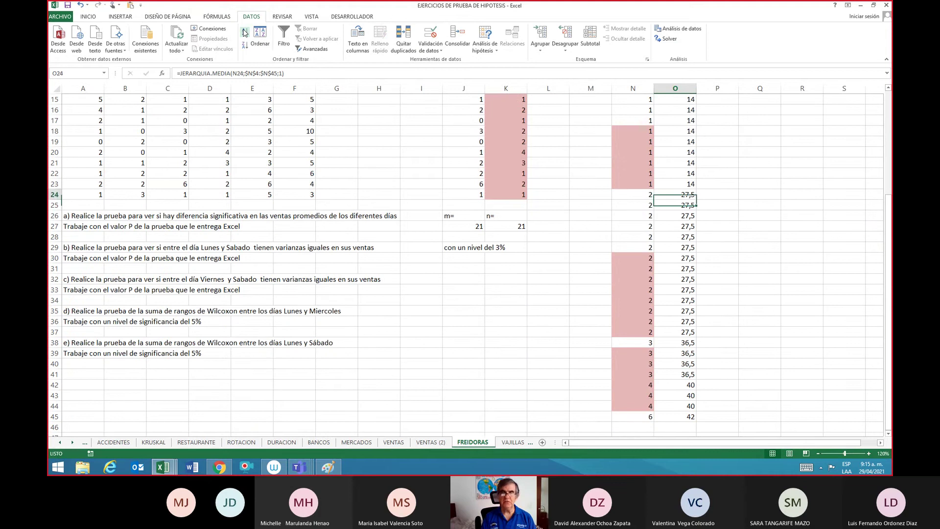
key(Up)
key(Up)
key(Up)
key(Up)
key(Up)
key(Up)
key(Up)
key(Up)
key(Up)
key(Up)
key(Up)
key(Up)
key(Up)
key(Up)
key(Up)
key(Up)
key(Up)
key(Up)
key(Up)
key(Up)
key(Left)
key(Left)
key(Left)
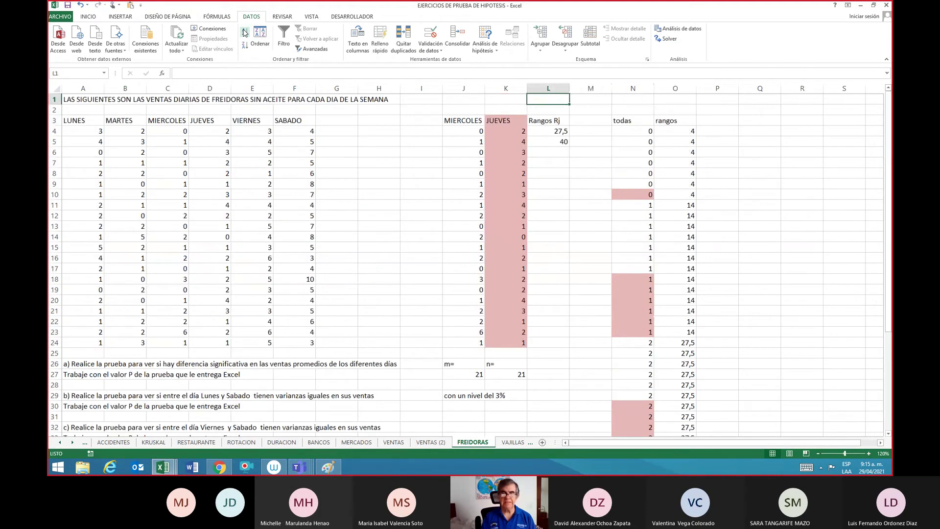
Step: Copy the BUSCARV formula from L5 into L6 for the third JUEVES value
key(Down)
key(Down)
key(Down)
key(Down)
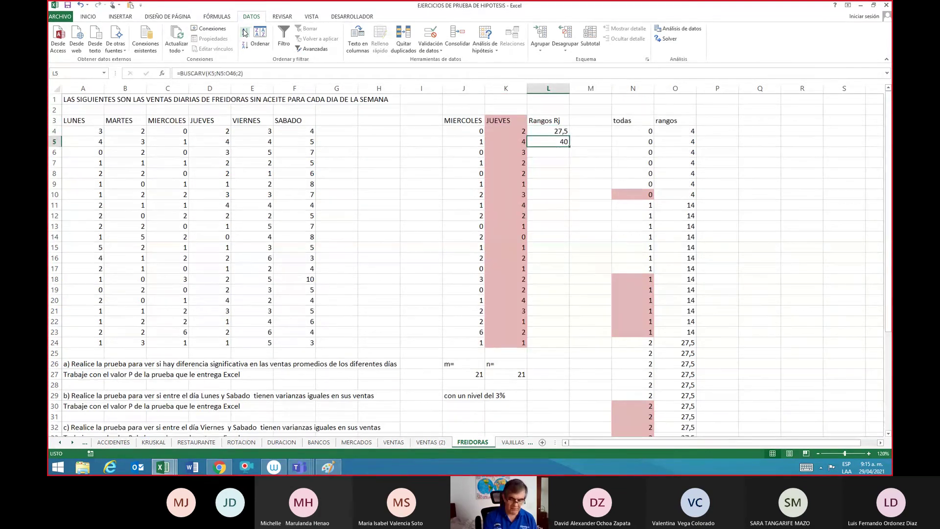
key(ctrl+c)
key(Down)
key(Return)
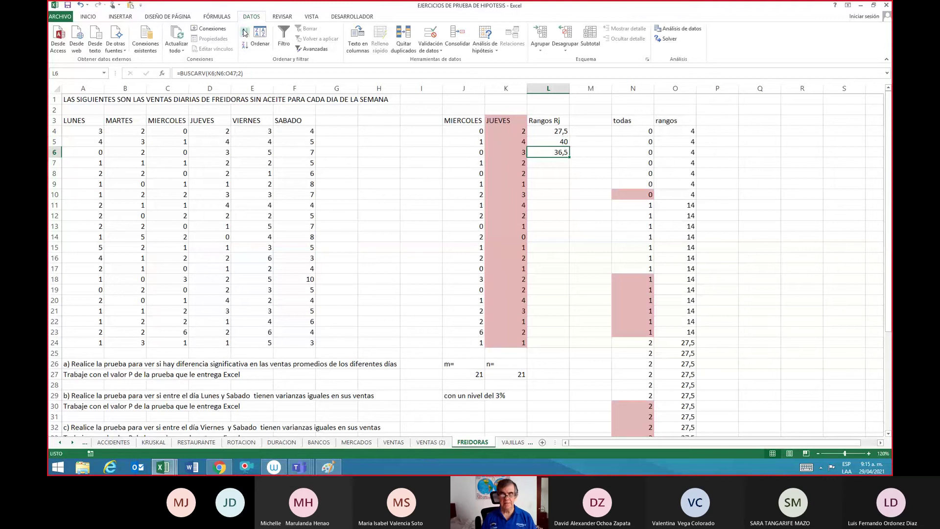
Step: Try to fill the remaining Rangos Rj cells through L24 with the BUSCARV formula from L6
key(ctrl+c)
key(shift+Down)
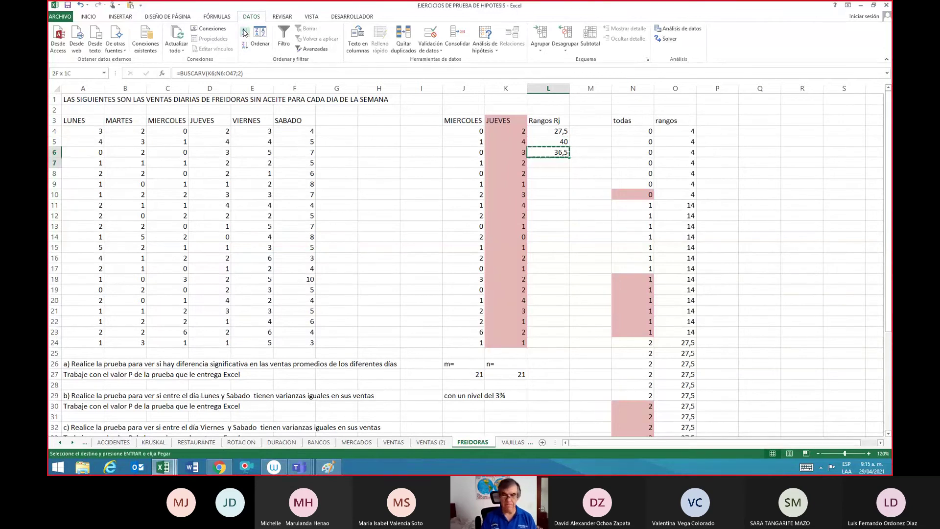
key(shift+Down)
key(shift+Down)
key(shift+Down)
key(shift+Down)
key(shift+Down)
key(shift+Down)
key(shift+Down)
key(shift+Down)
key(shift+Down)
key(shift+Down)
key(shift+Down)
key(shift+Down)
key(shift+Down)
key(shift+Down)
key(shift+Down)
key(shift+Down)
key(shift+Down)
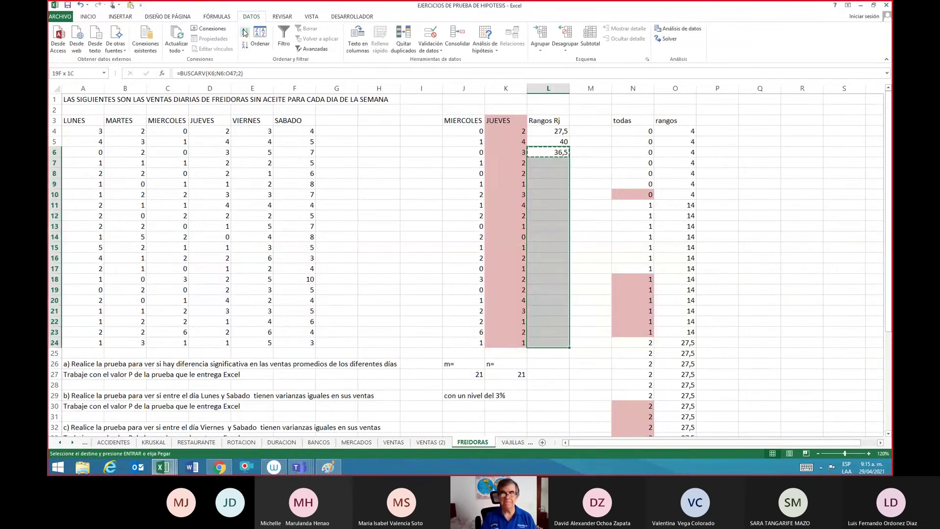
key(Return)
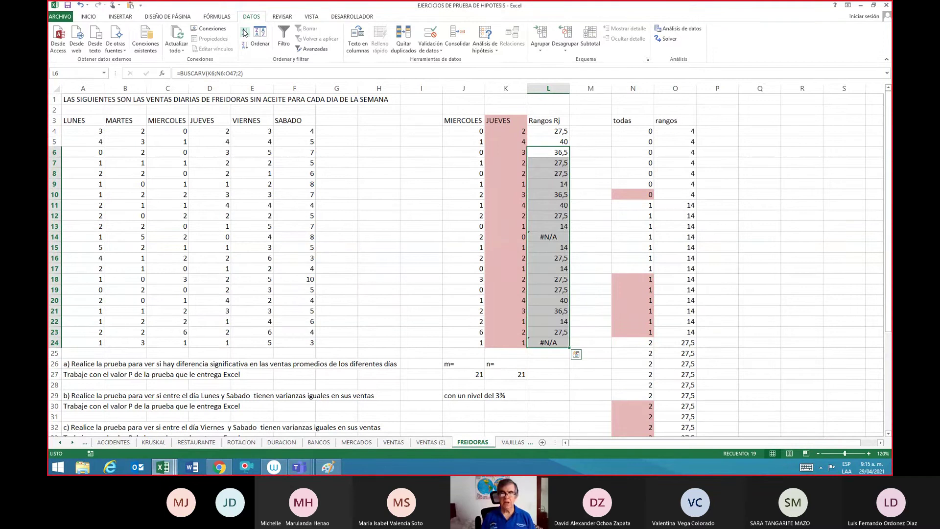
Step: Compare the lookup ranges of the BUSCARV formulas in Rangos Rj cells L5, L14, L6 and L4
key(Up)
key(Up)
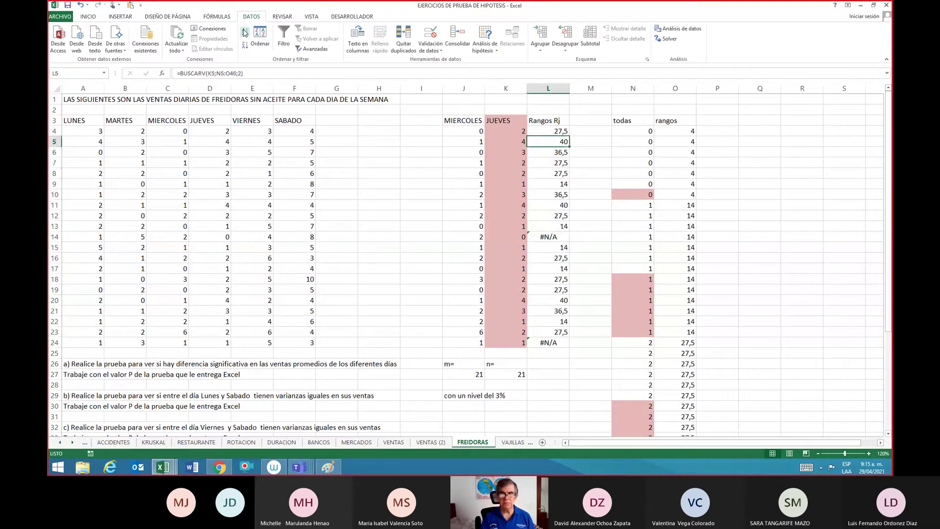
key(Down)
key(Down)
key(Down)
key(Down)
key(Down)
key(Down)
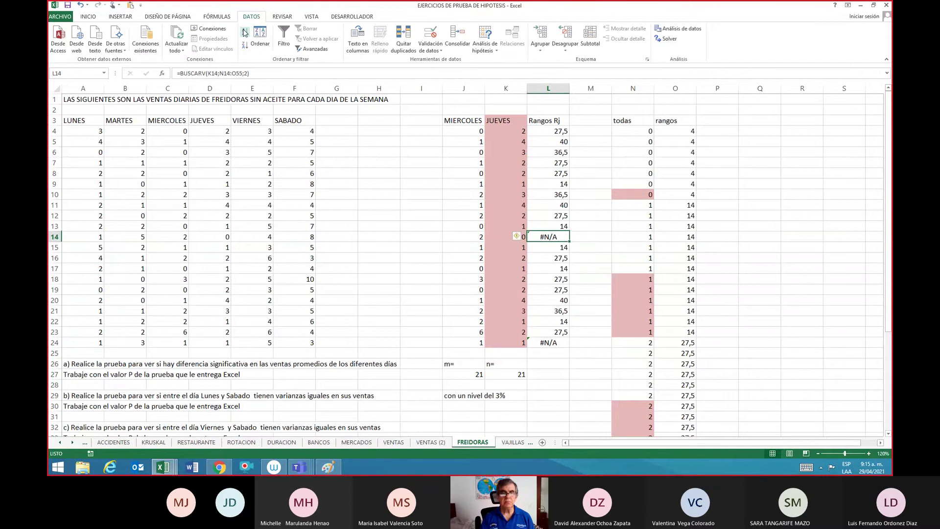
key(Up)
key(Up)
key(Up)
key(Up)
key(Up)
key(Up)
key(Up)
key(Up)
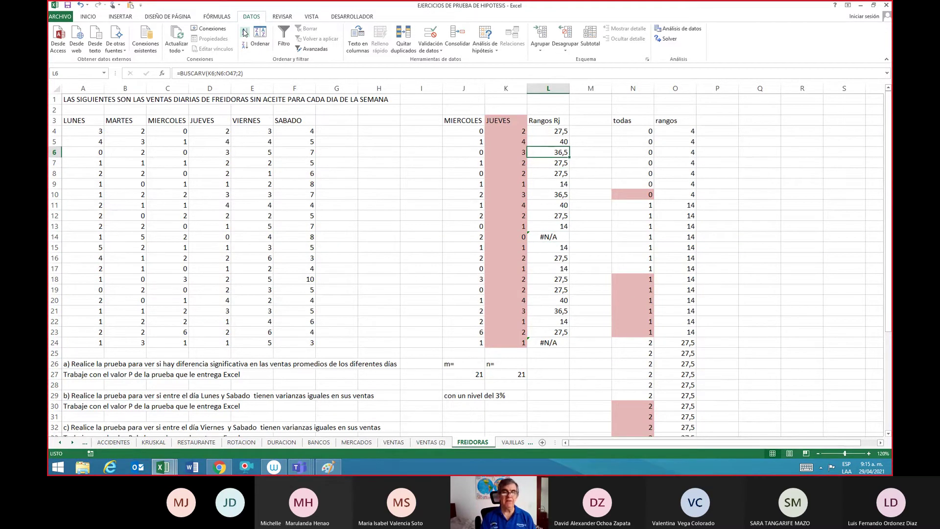
key(Up)
key(Up)
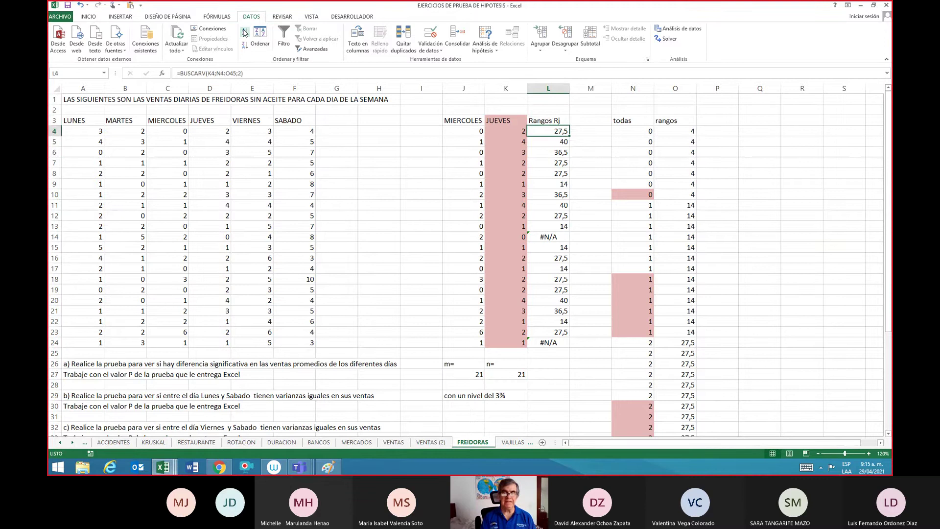
Step: Clear the copied BUSCARV formulas from L5:L24, keeping only the original in L4
key(Down)
key(shift+Down)
key(shift+Down)
key(shift+Down)
key(shift+Down)
key(shift+Down)
key(shift+Down)
key(shift+Down)
key(shift+Down)
key(shift+Down)
key(shift+Down)
key(shift+Down)
key(shift+Down)
key(shift+Down)
key(shift+Down)
key(shift+Down)
key(shift+Down)
key(shift+Down)
key(shift+Down)
key(shift+Down)
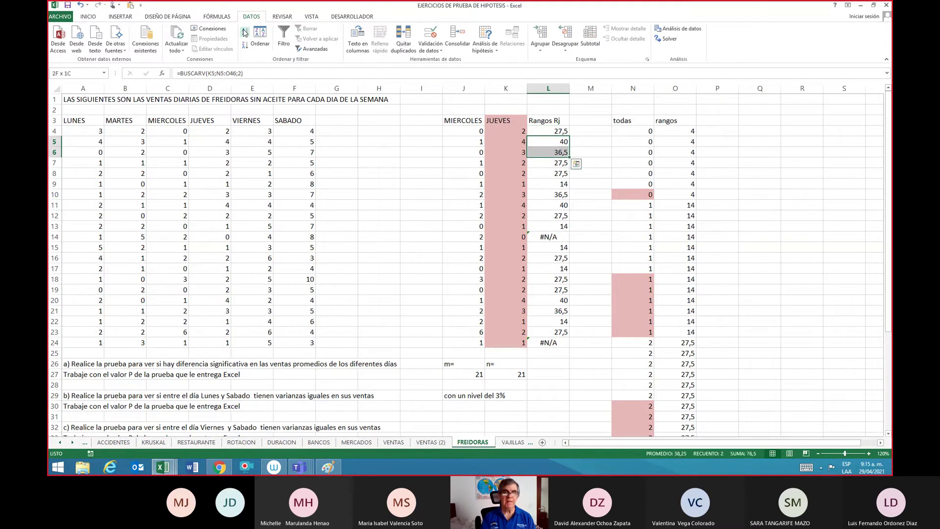
key(Delete)
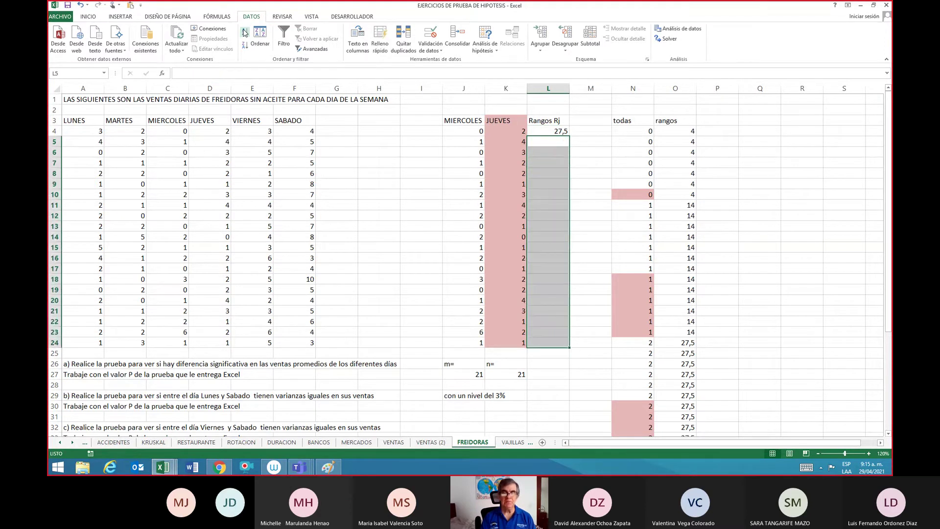
Step: Make the lookup range in L4 absolute so the formula reads =BUSCARV(K4;$N$4:$O$45;2)
key(Up)
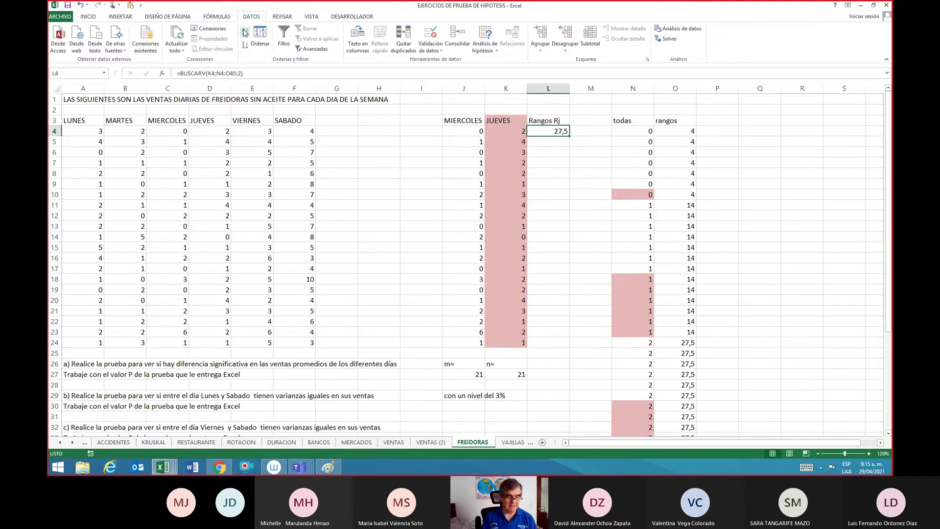
key(F2)
key(Left)
key(Left)
key(Left)
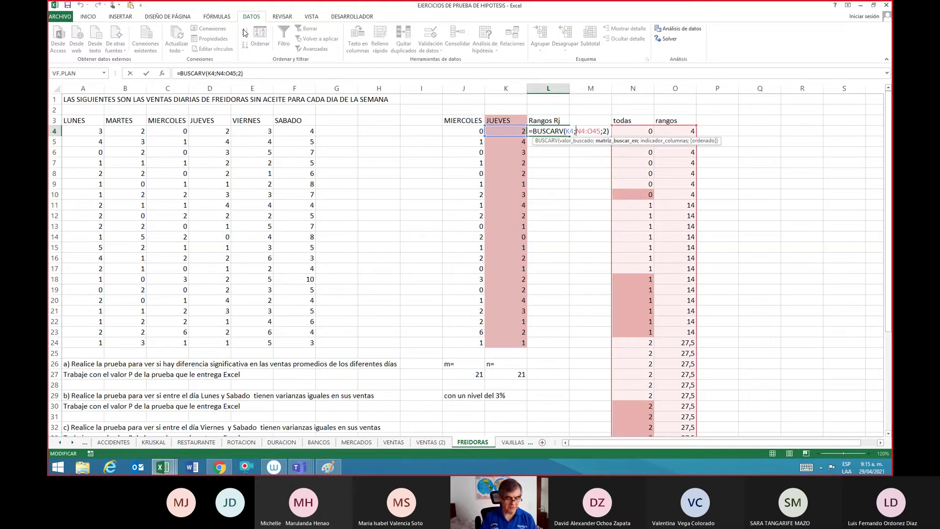
key(F4)
key(Right)
key(F4)
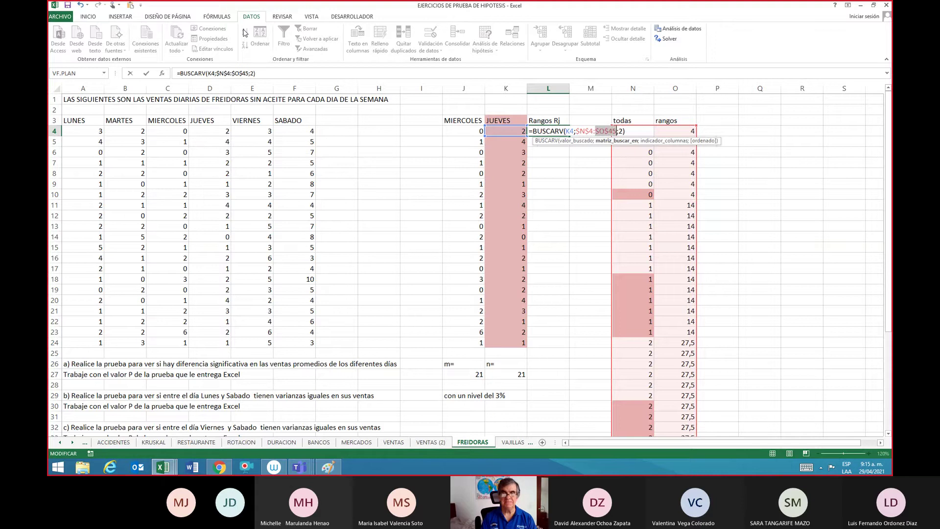
key(Return)
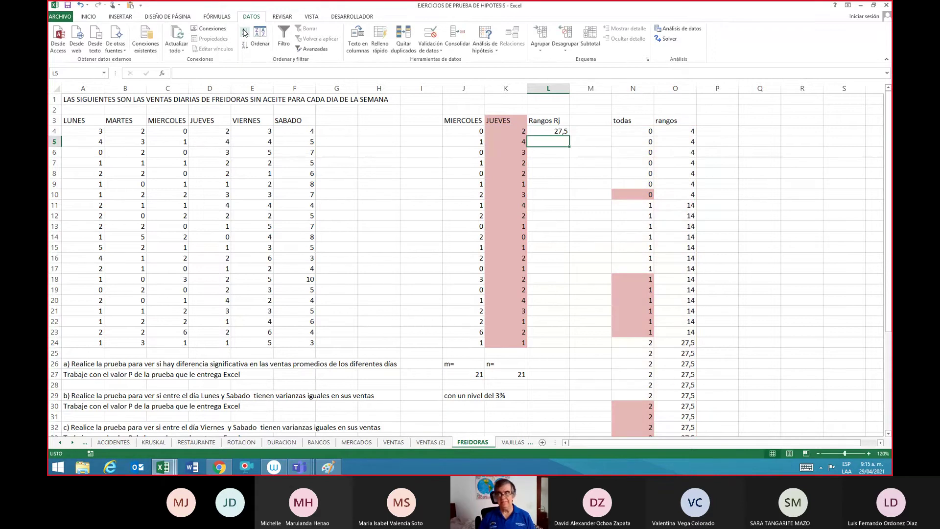
Step: Copy the absolute-range BUSCARV formula from L4 into L5 and then into L6
key(Up)
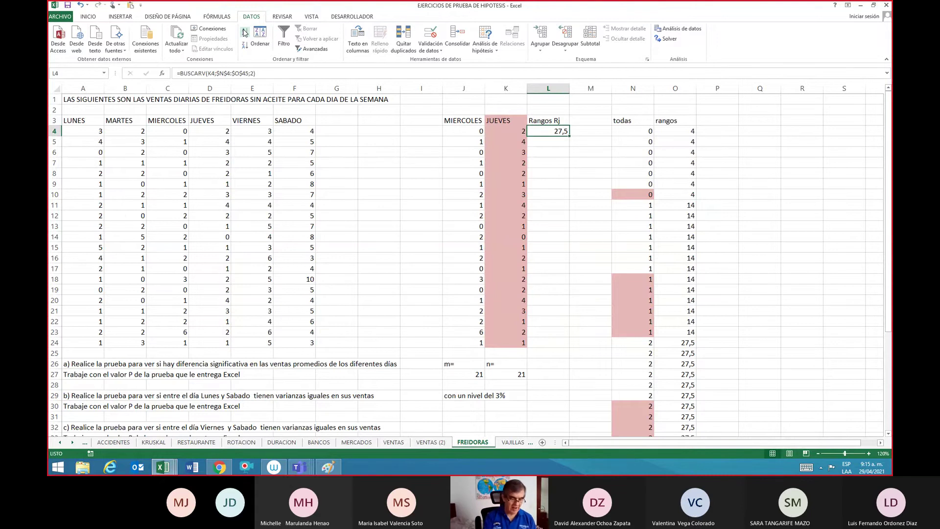
key(ctrl+c)
key(Down)
key(Return)
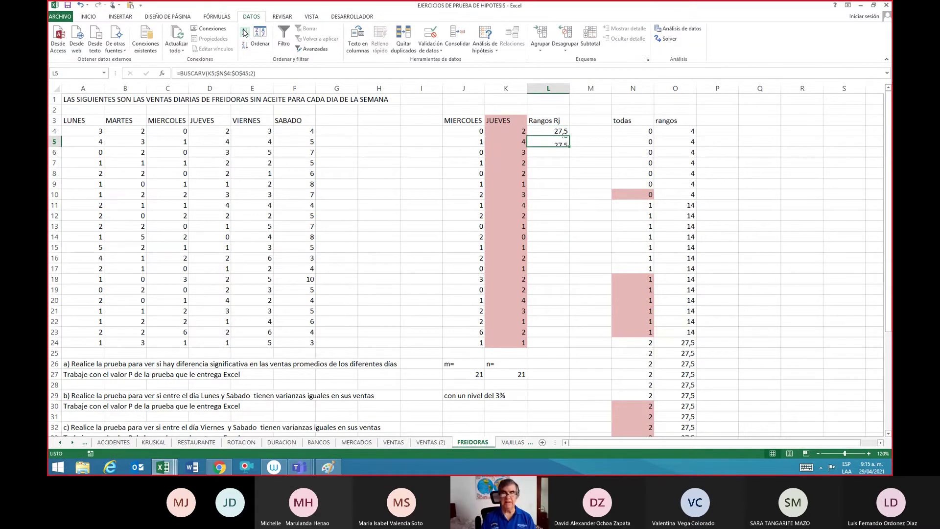
key(ctrl+c)
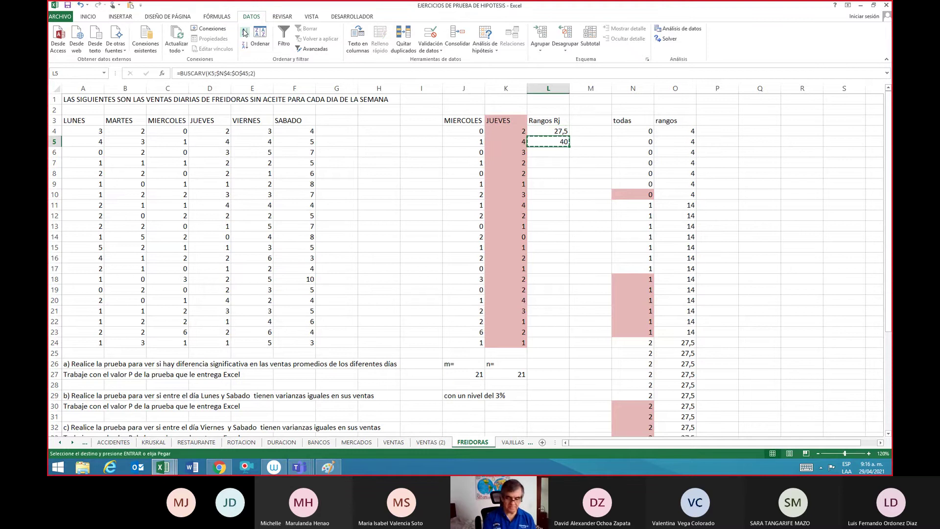
key(Down)
key(Return)
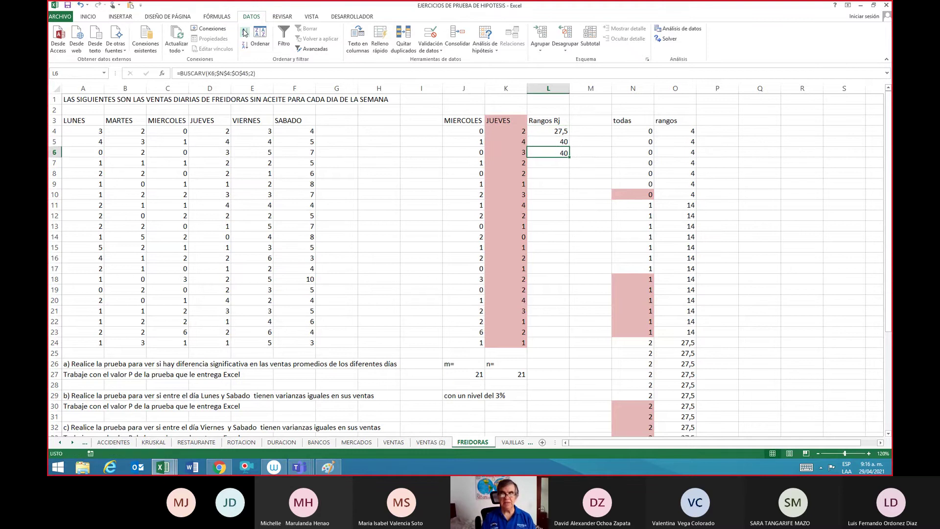
Step: Fill the remaining Rangos Rj cells through L24 with the BUSCARV formula copied from L6
key(ctrl+c)
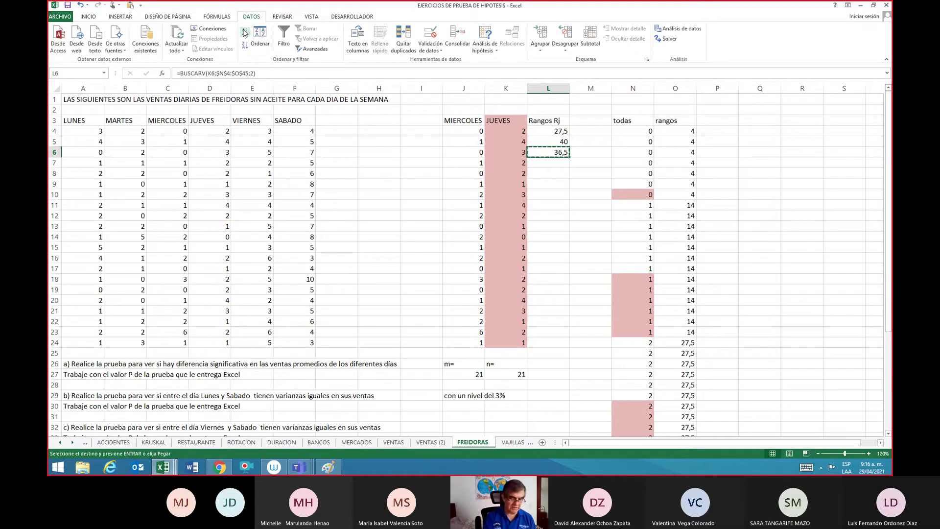
key(shift+Down)
key(shift+Down)
key(shift+Down)
key(shift+Down)
key(shift+Down)
key(shift+Down)
key(shift+Down)
key(shift+Down)
key(shift+Down)
key(shift+Down)
key(shift+Down)
key(shift+Down)
key(shift+Down)
key(shift+Down)
key(shift+Down)
key(shift+Down)
key(shift+Down)
key(shift+Down)
key(shift+Down)
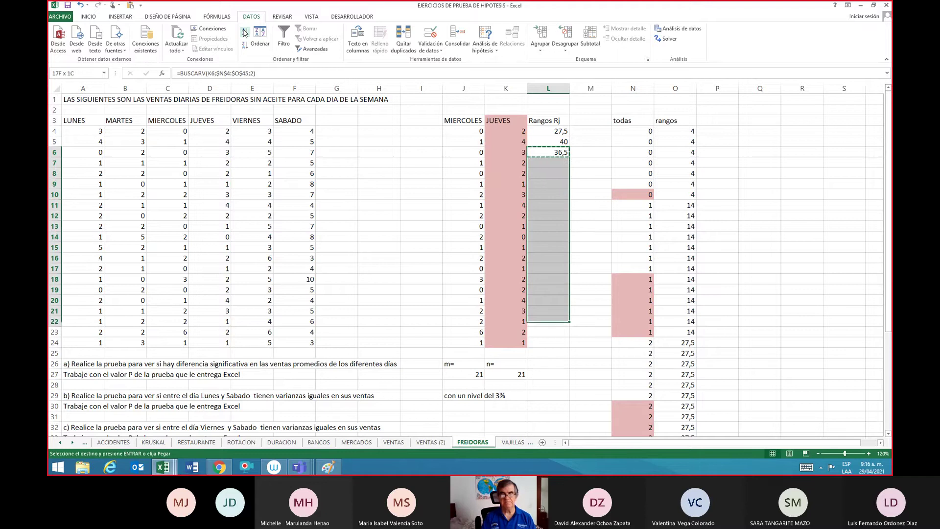
key(Return)
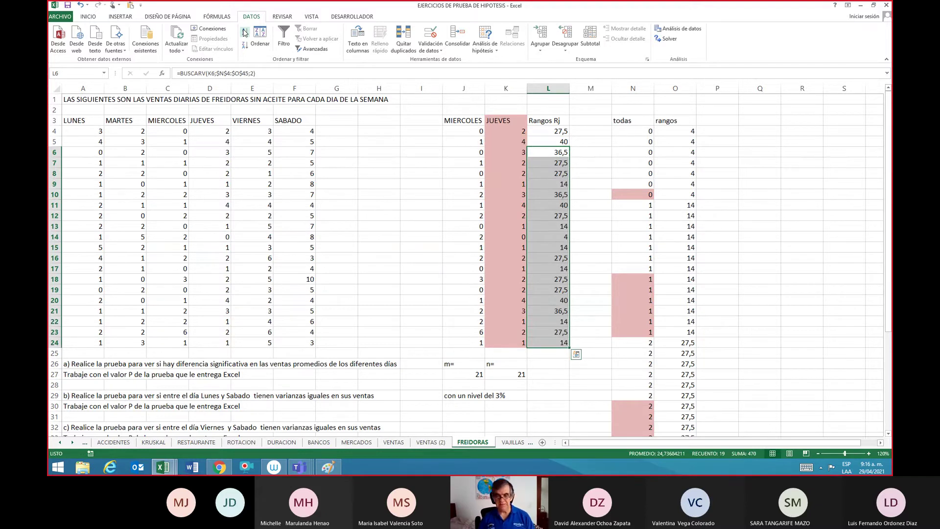
Step: Delete the note "con un nivel del 3%" from cell J29
key(Down)
key(Down)
key(Down)
key(Down)
key(Down)
key(Down)
key(Down)
key(Down)
key(Down)
key(Down)
key(Down)
key(Down)
key(Down)
key(Down)
key(Down)
key(Down)
key(Down)
key(Down)
key(Down)
key(Down)
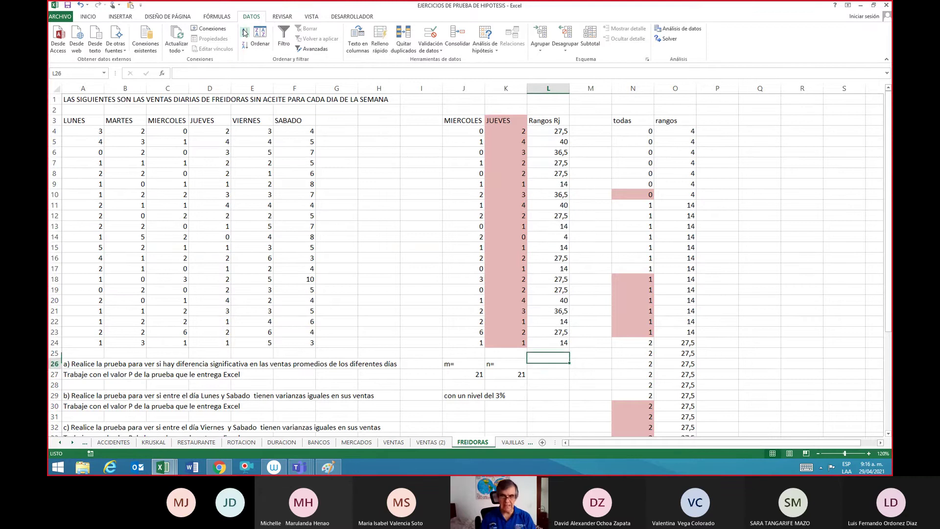
key(Up)
key(Left)
key(Left)
key(Delete)
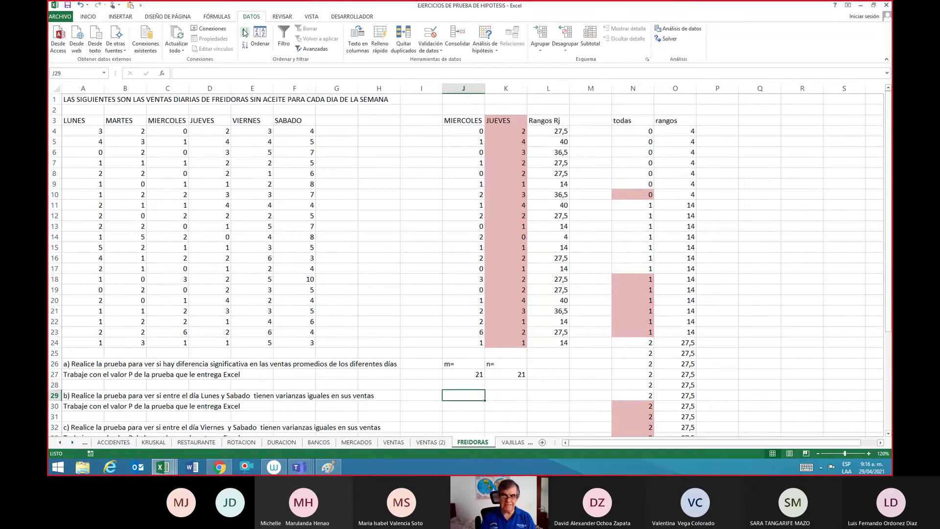
Step: Enter the label "Estadistico W" in cell K29
key(Right)
text(E)
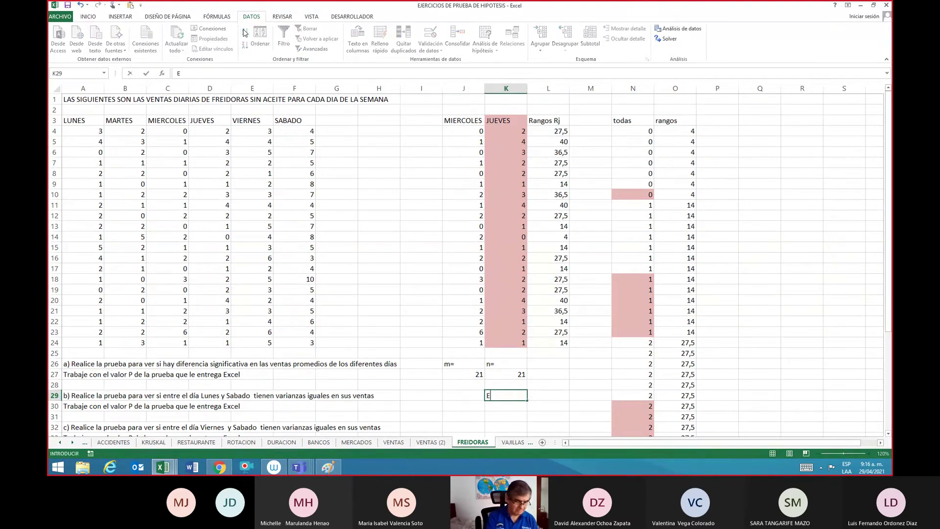
text(stadist)
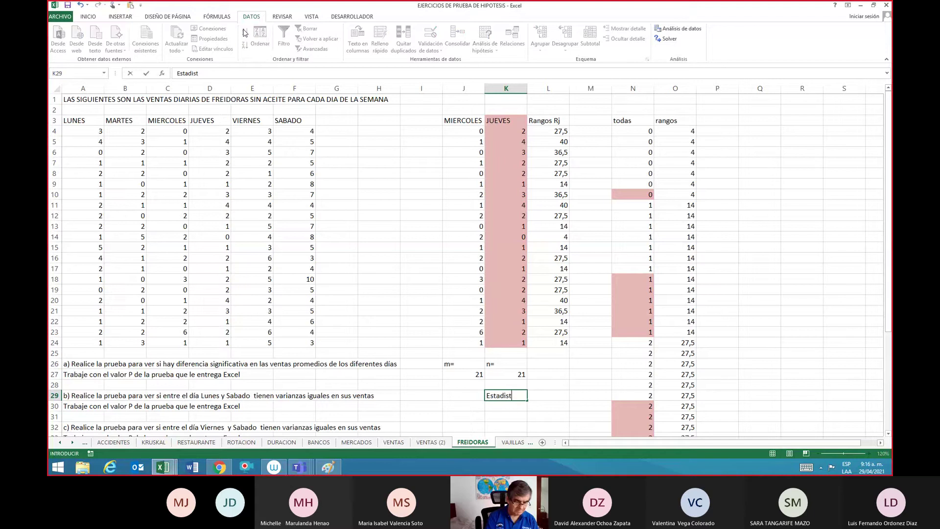
text(ico)
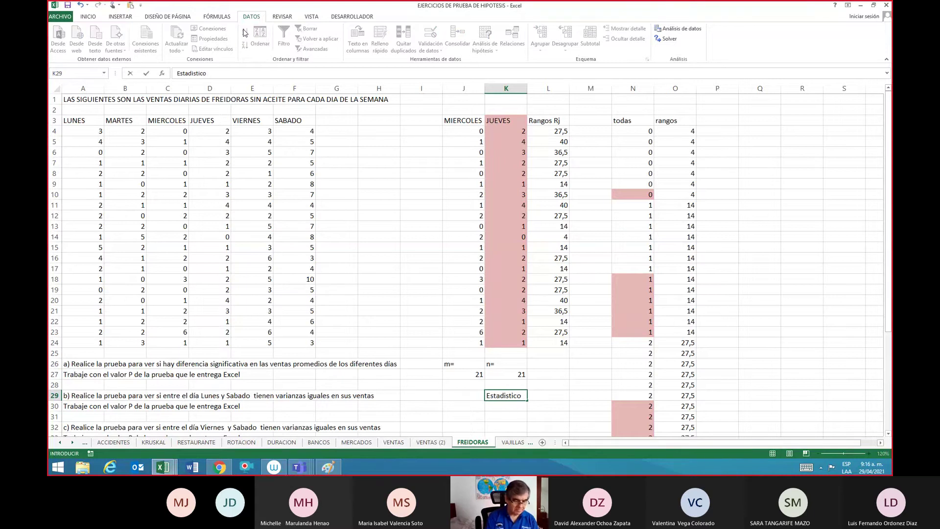
text( W)
key(Tab)
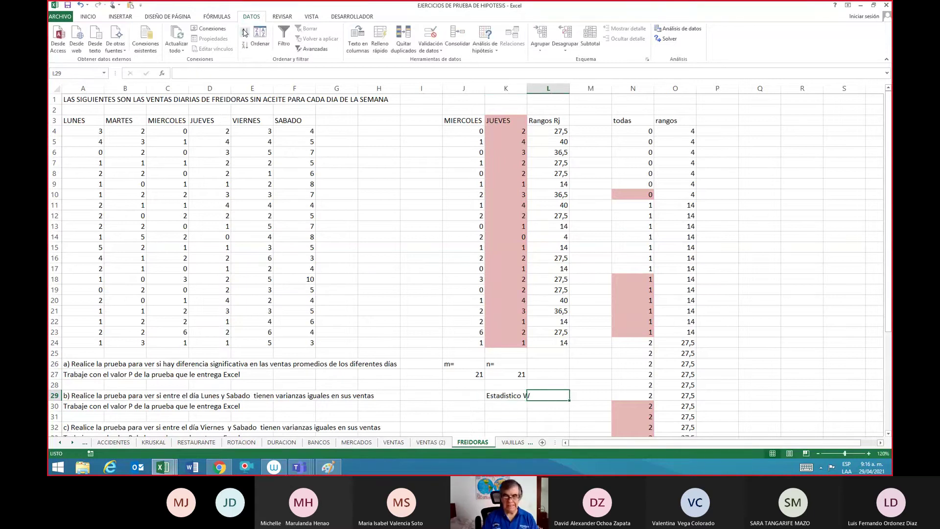
Step: Sum the JUEVES ranks in L29 with the formula =suma(L4:L24)
text(=suma()
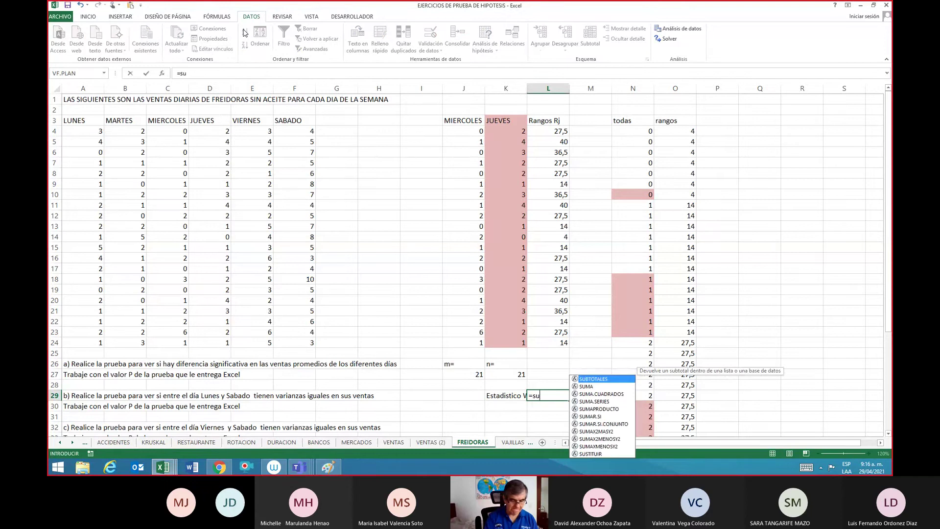
key(Up)
key(Up)
key(Up)
key(Up)
key(Up)
key(Up)
key(Up)
key(Up)
key(Up)
key(Up)
key(Up)
key(Up)
key(Up)
key(Up)
key(Up)
key(Up)
key(Up)
key(Up)
key(Up)
key(Up)
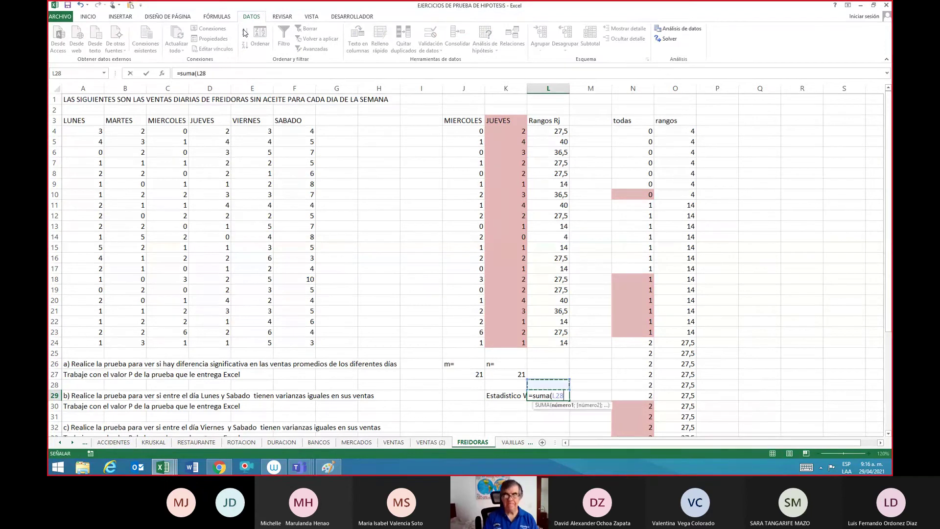
key(Down)
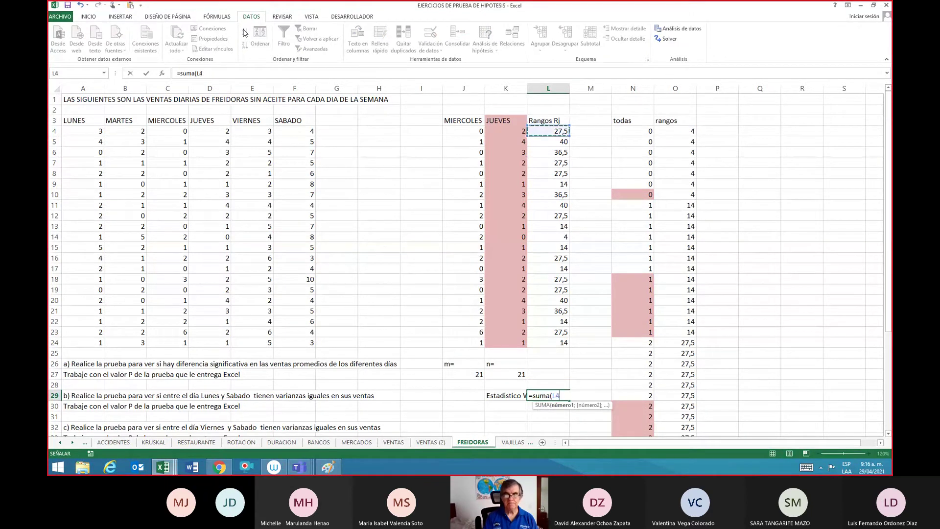
key(shift+Down)
key(shift+Down)
key(shift+Down)
key(shift+Down)
key(shift+Down)
key(shift+Down)
key(shift+Down)
key(shift+Down)
key(shift+Down)
key(shift+Down)
key(shift+Down)
key(shift+Down)
key(shift+Down)
key(shift+Down)
key(shift+Down)
key(shift+Down)
key(shift+Down)
key(shift+Down)
key(shift+Down)
key(shift+Down)
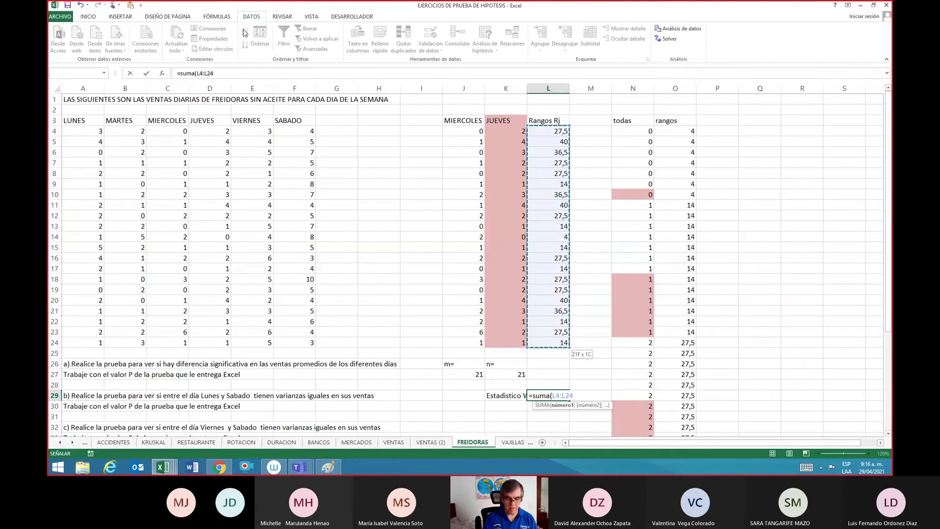
text())
key(ctrl+Return)
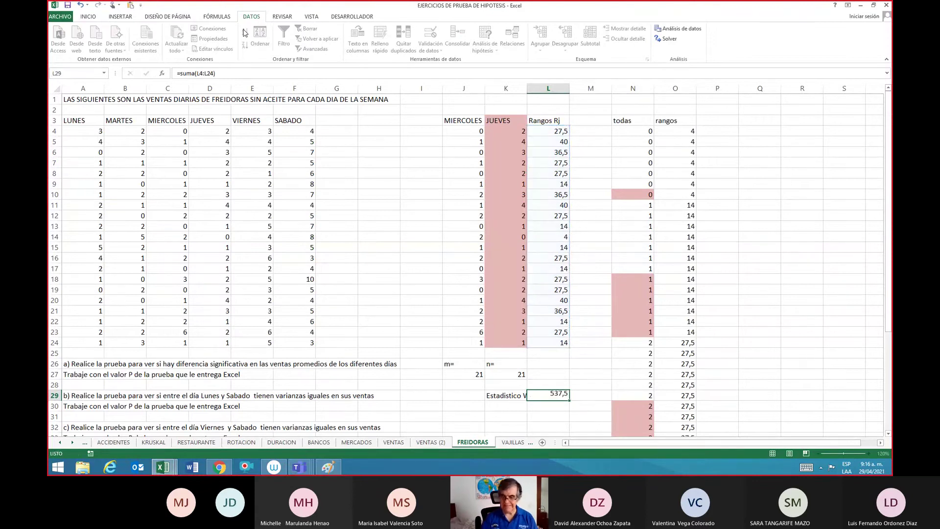
key(Down)
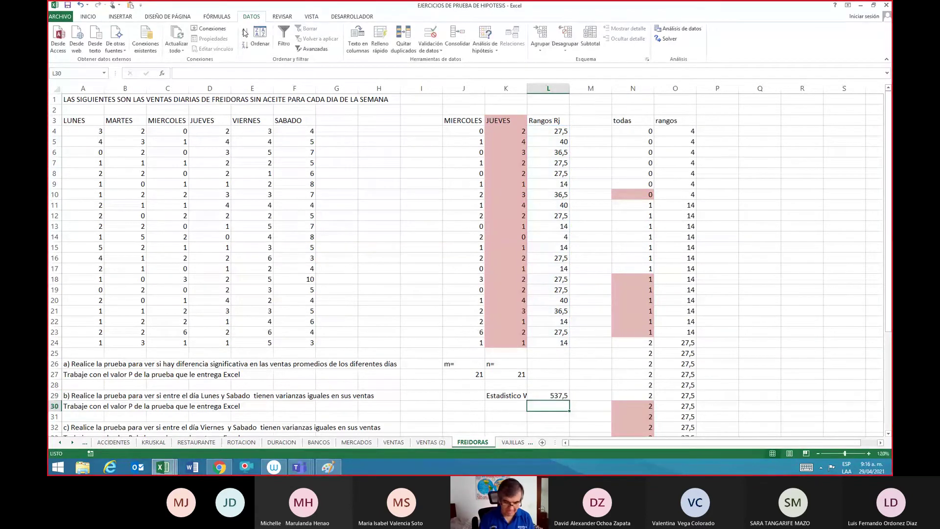
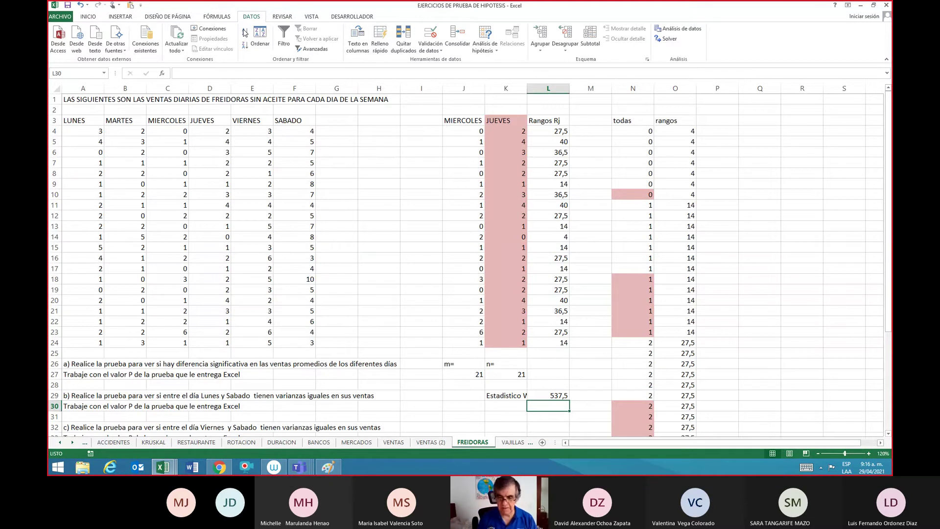
Step: Enter the label "Moda" in N47, below the end of the todas column
key(Down)
key(Down)
key(Down)
key(Down)
key(Down)
key(Down)
key(Down)
key(Down)
key(Down)
key(Down)
key(Down)
key(Down)
key(Down)
key(Down)
key(Down)
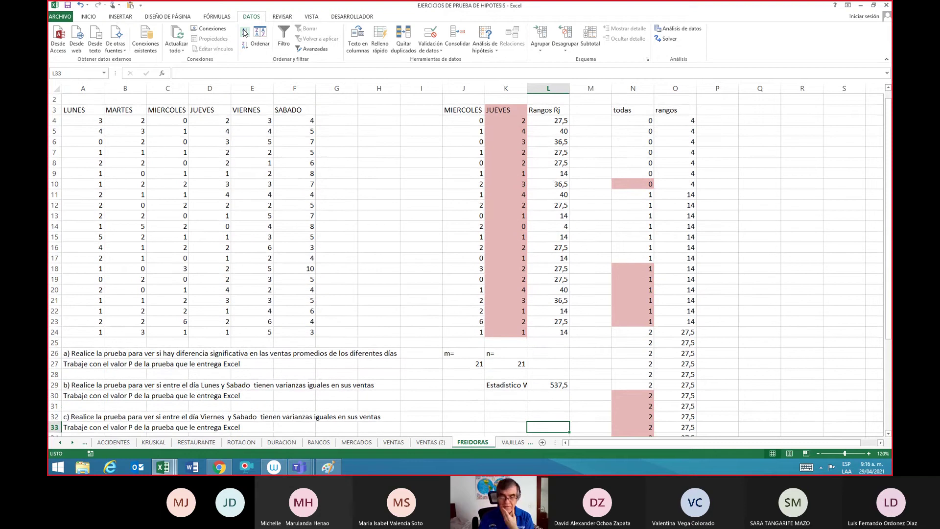
key(Down)
key(Down)
key(Down)
key(Down)
key(Down)
key(Down)
key(Up)
key(Up)
key(Up)
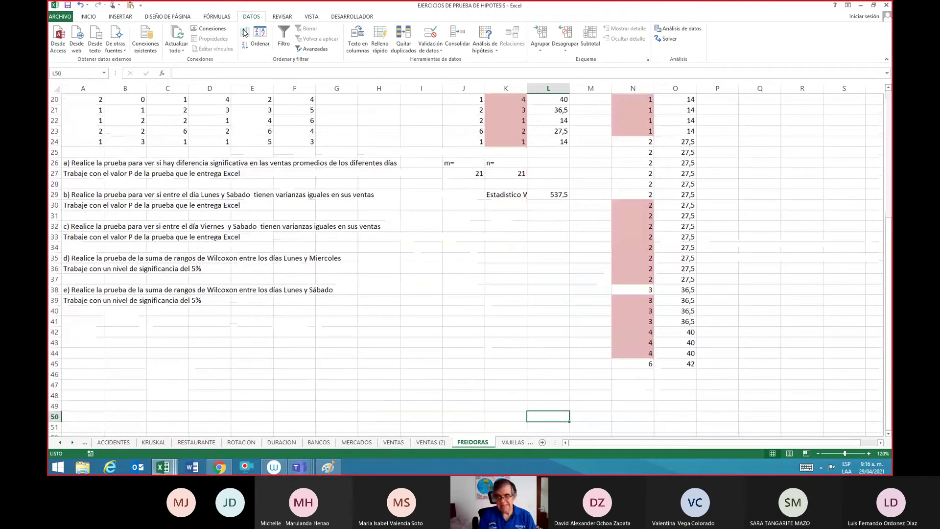
key(Right)
key(Right)
key(Up)
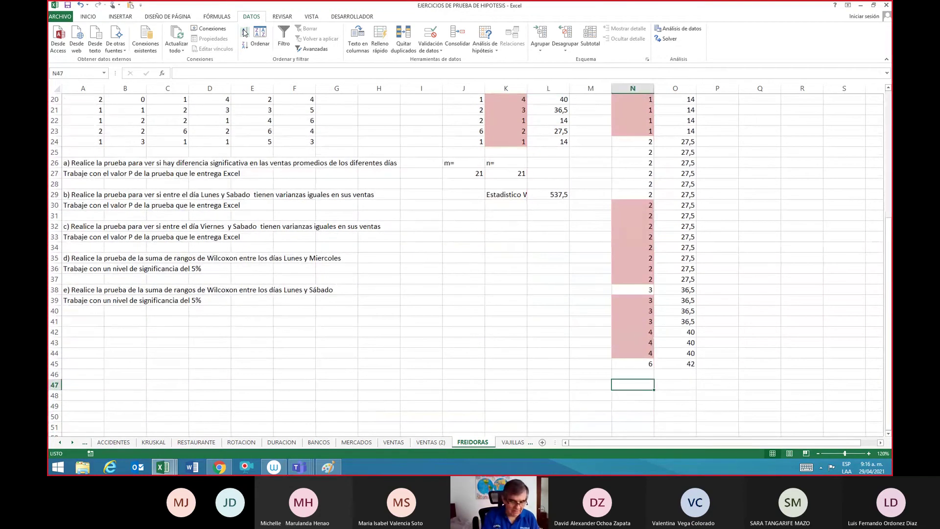
text(M)
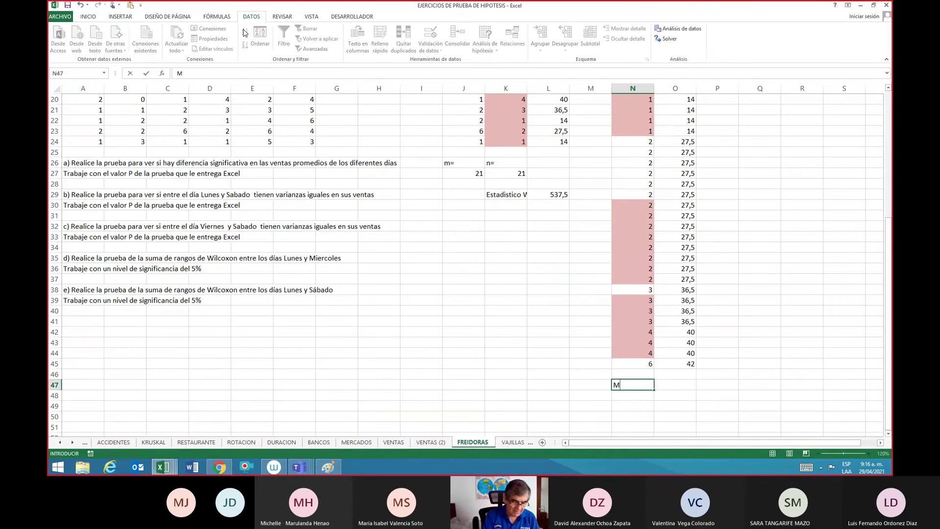
text(oda)
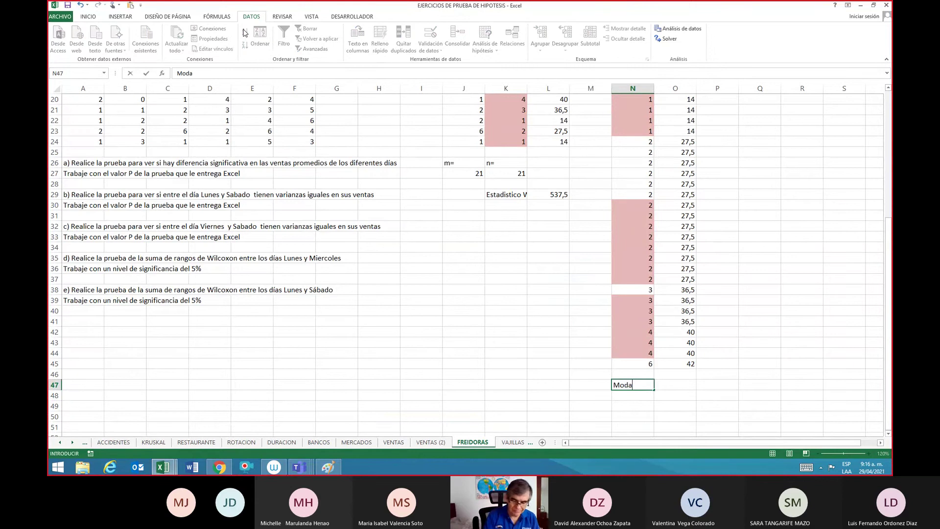
key(Return)
Step: Compute the mode of the todas column in N48 with the formula =moda(N4:N45)
text(=)
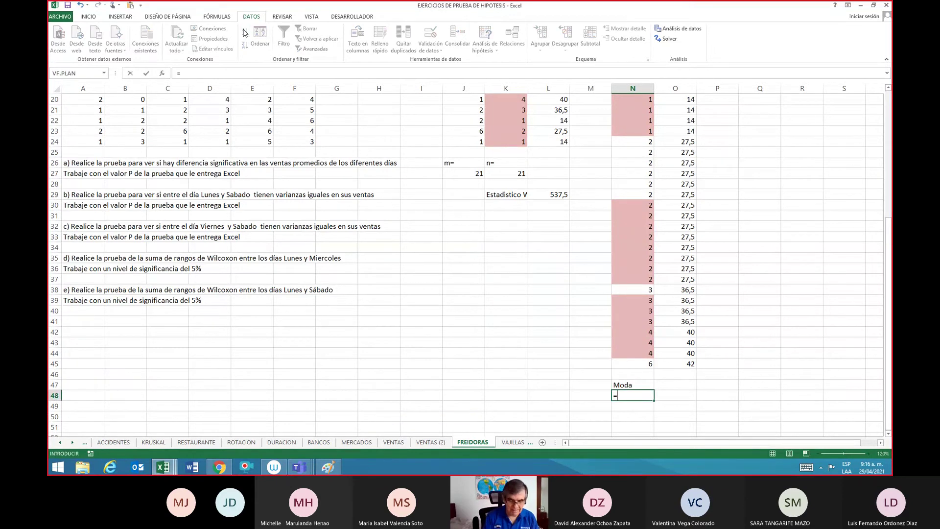
text(moda()
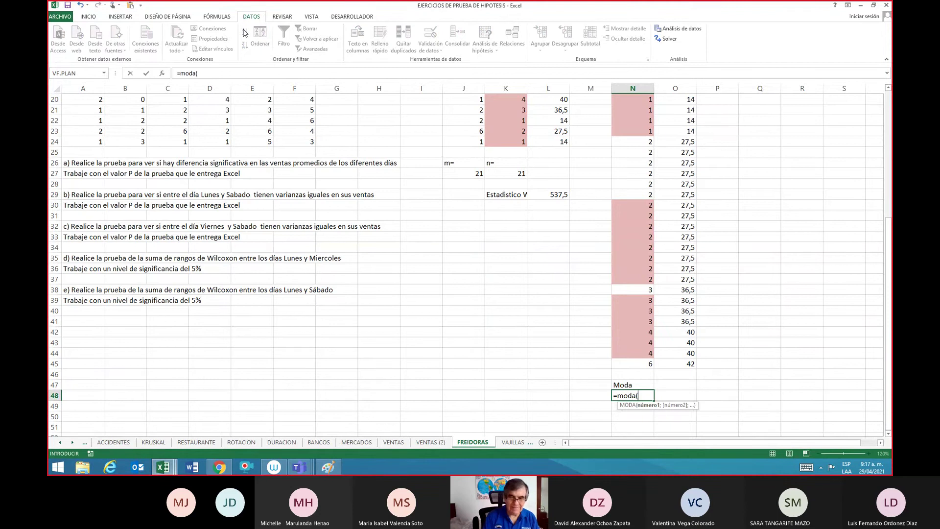
key(Up)
key(Up)
key(Up)
key(Up)
key(Up)
key(Up)
key(Up)
key(Up)
key(Up)
key(Up)
key(Up)
key(Up)
key(Up)
key(Up)
key(Up)
key(Up)
key(Up)
key(Up)
key(Up)
key(Up)
key(Up)
key(Up)
key(Up)
key(Up)
key(Up)
key(Up)
key(Up)
key(Up)
key(Up)
key(Up)
key(Up)
key(Up)
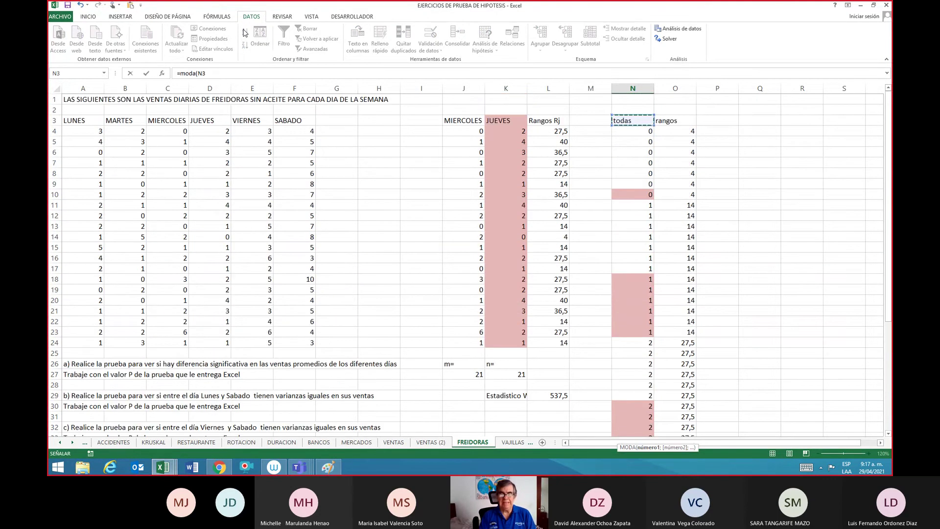
key(Down)
key(shift+Down)
key(shift+Down)
key(shift+Down)
key(shift+Down)
key(shift+Down)
key(shift+Down)
key(shift+Down)
key(shift+Down)
key(shift+Down)
key(shift+Down)
key(shift+Down)
key(shift+Down)
key(shift+Down)
key(shift+Down)
key(shift+Down)
key(shift+Down)
key(shift+Down)
key(shift+Down)
key(shift+Down)
key(shift+Down)
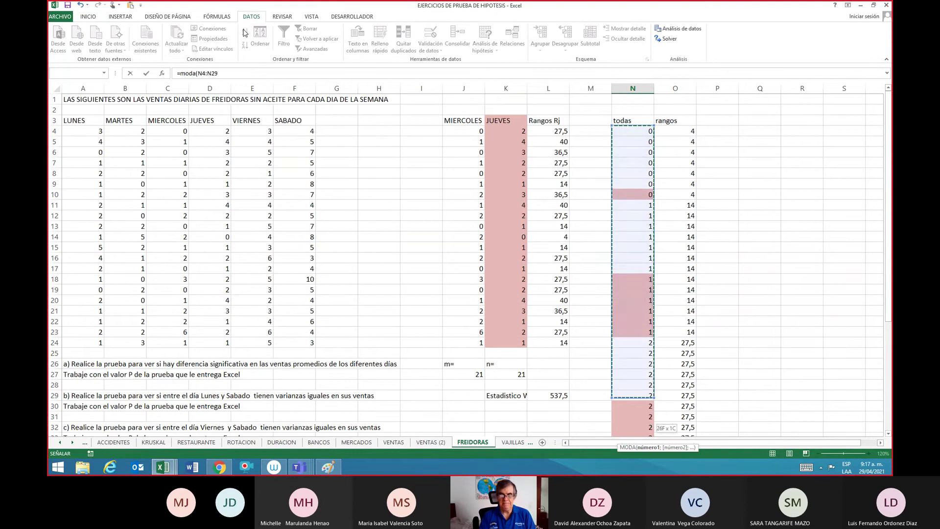
key(shift+Down)
key(shift+Down)
key(shift+Down)
key(shift+Down)
key(shift+Down)
key(shift+Down)
key(shift+Down)
key(shift+Down)
key(shift+Down)
key(shift+Down)
key(shift+Down)
key(shift+Down)
key(shift+Down)
key(shift+Down)
key(shift+Down)
key(shift+Down)
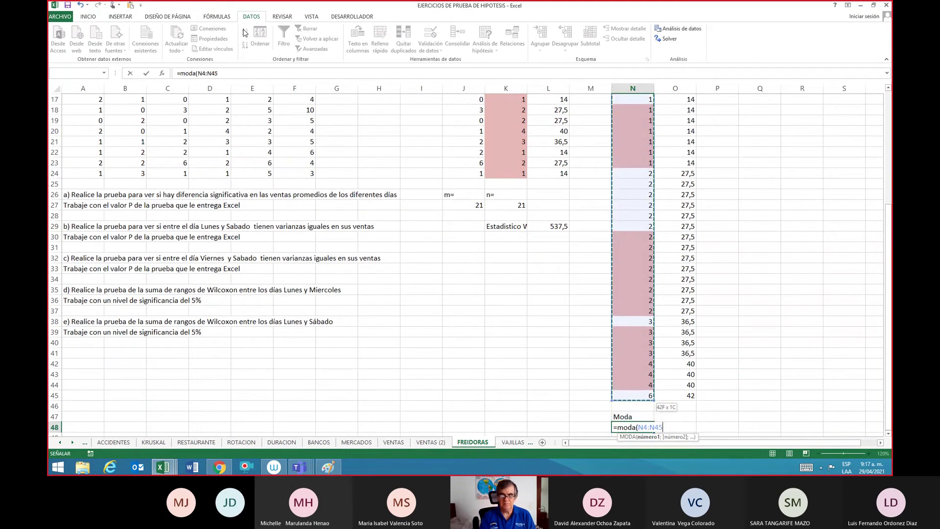
text())
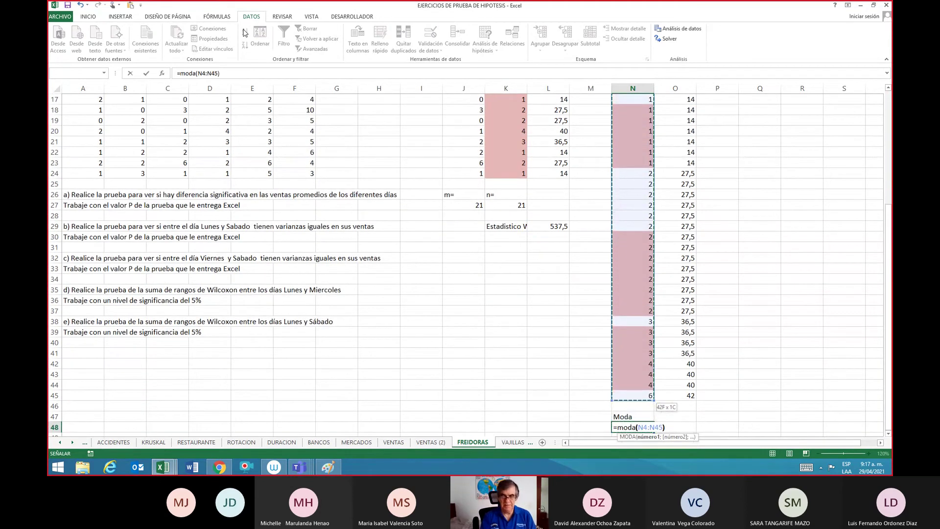
key(Return)
key(Up)
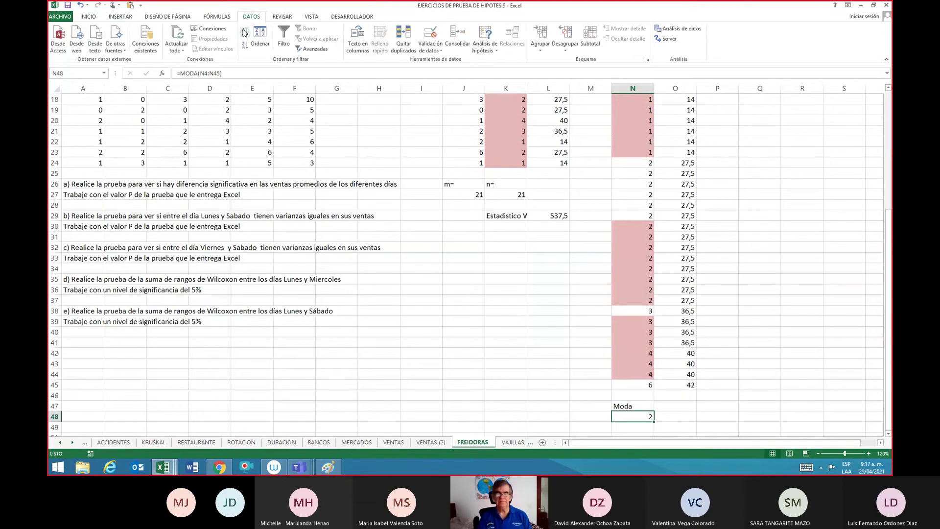
Step: Delete the Moda label and its formula from cells N47:N48
key(Up)
key(shift+Down)
key(Delete)
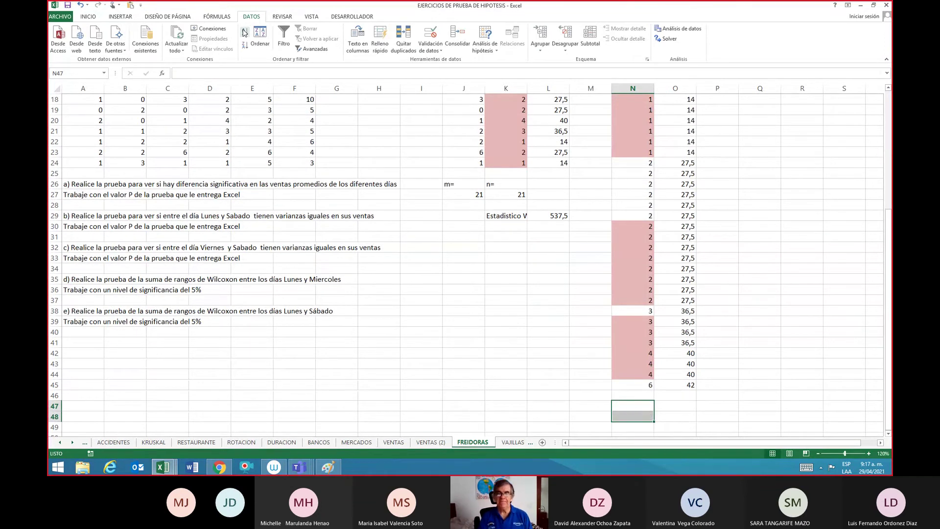
Step: Enter the title "tamaños de grupos de empate" in cell Q4, beside the combined ranks
key(Up)
key(Up)
key(Up)
key(Up)
key(Up)
key(Up)
key(Up)
key(Up)
key(Up)
key(Up)
key(Up)
key(Up)
key(Up)
key(Up)
key(Up)
key(Up)
key(Up)
key(Up)
key(Up)
key(Up)
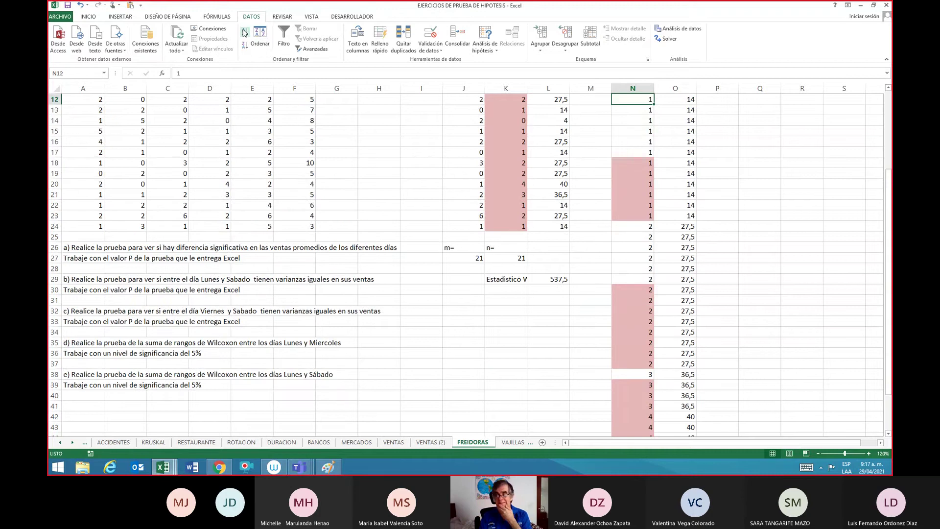
key(Up)
key(Up)
key(Up)
key(Up)
key(Up)
key(Up)
key(Up)
key(Up)
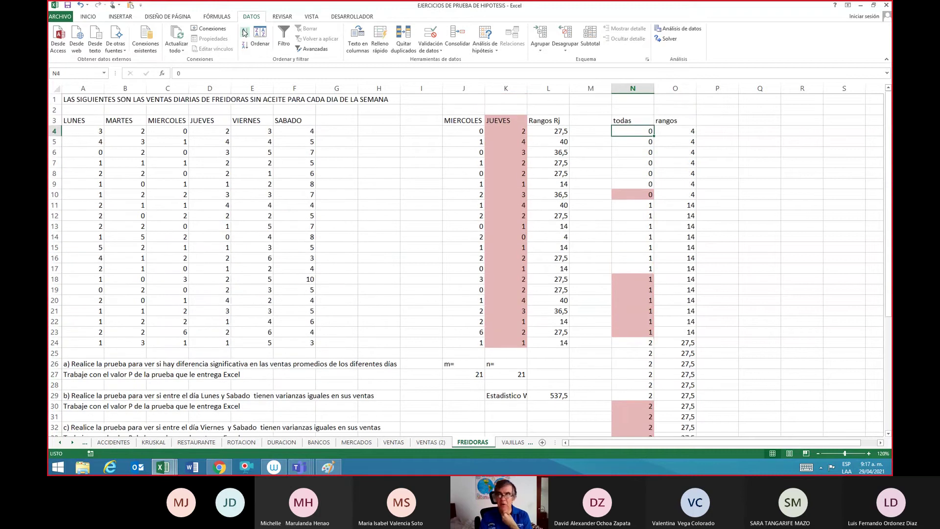
key(Right)
key(Right)
key(Right)
key(Right)
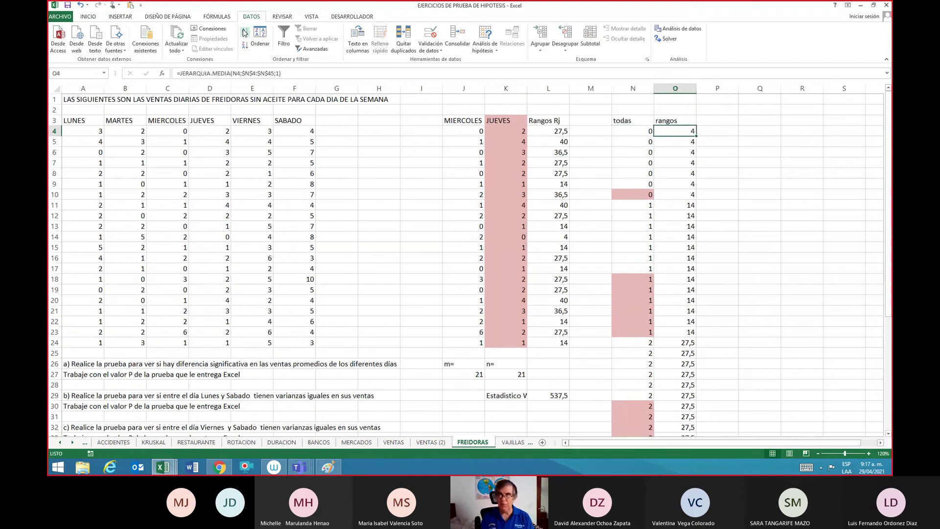
key(Left)
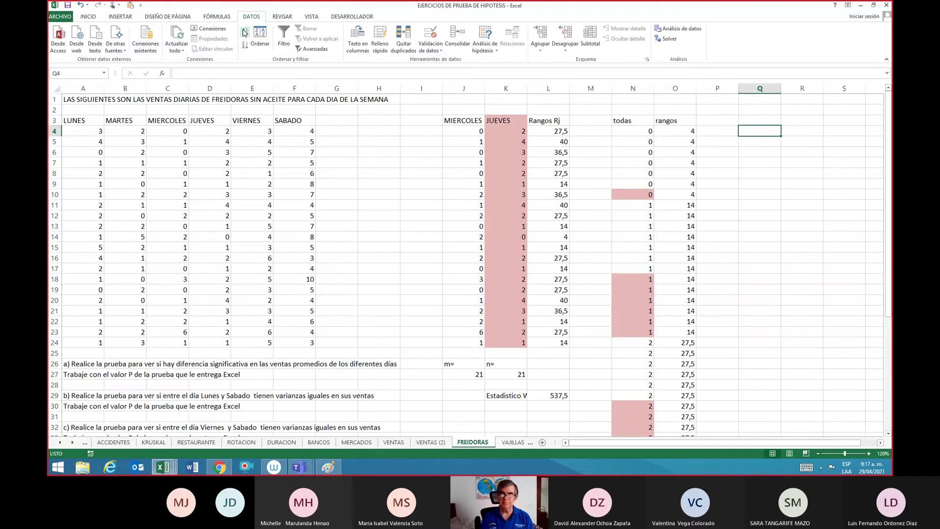
text(ta)
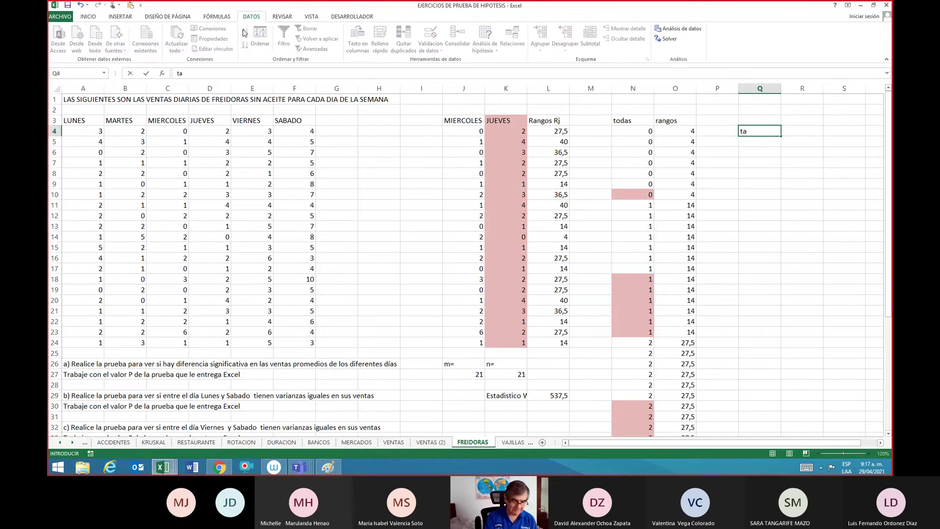
text(maños)
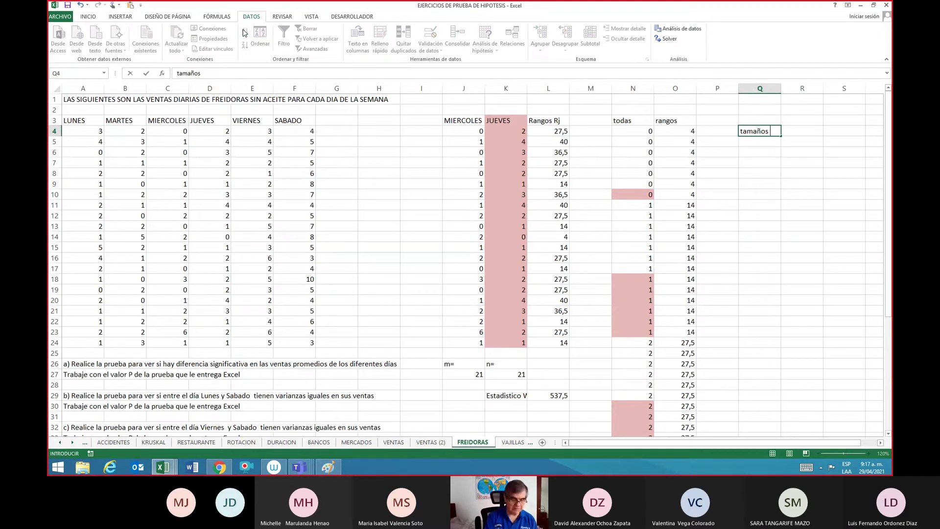
text( de g)
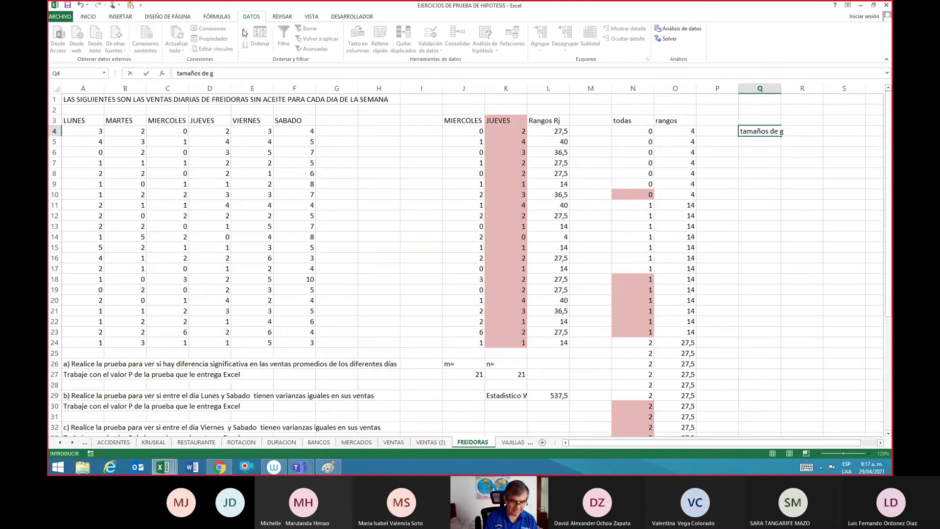
text(rupos )
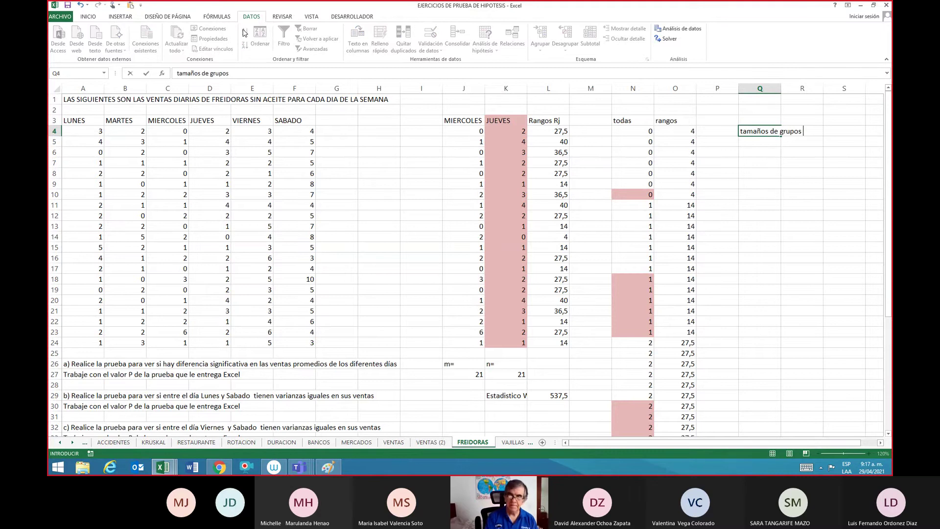
text(de em)
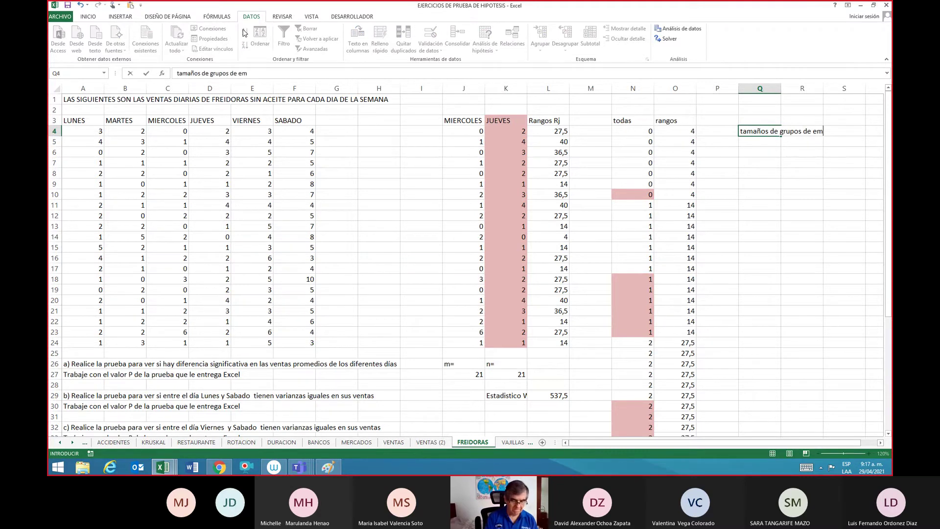
text(pate)
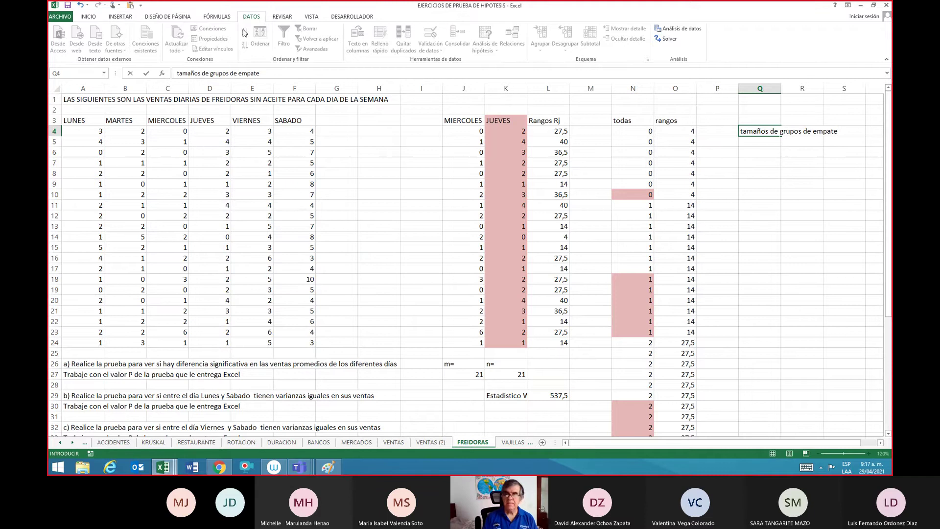
key(Return)
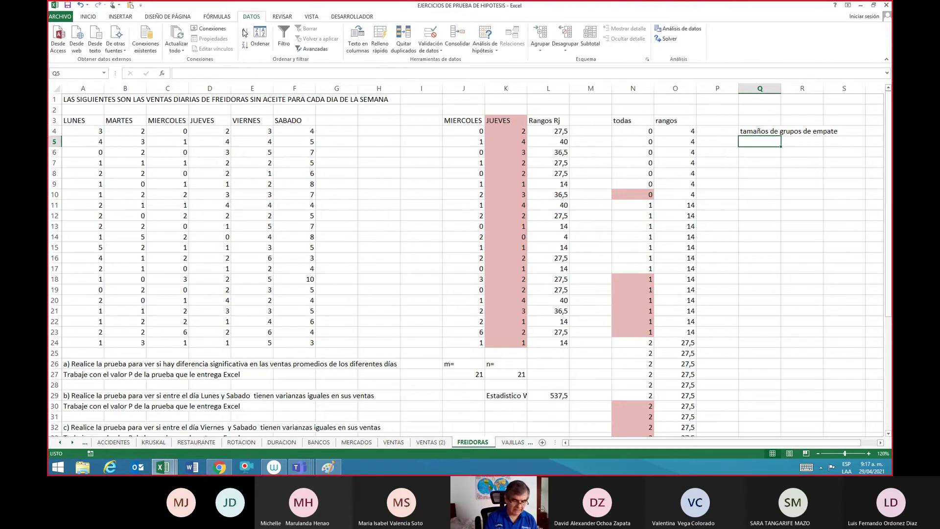
Step: Enter the headers "grupo" in Q5 and "tamaño" in R5, with group number 1 in Q6
text(grupo)
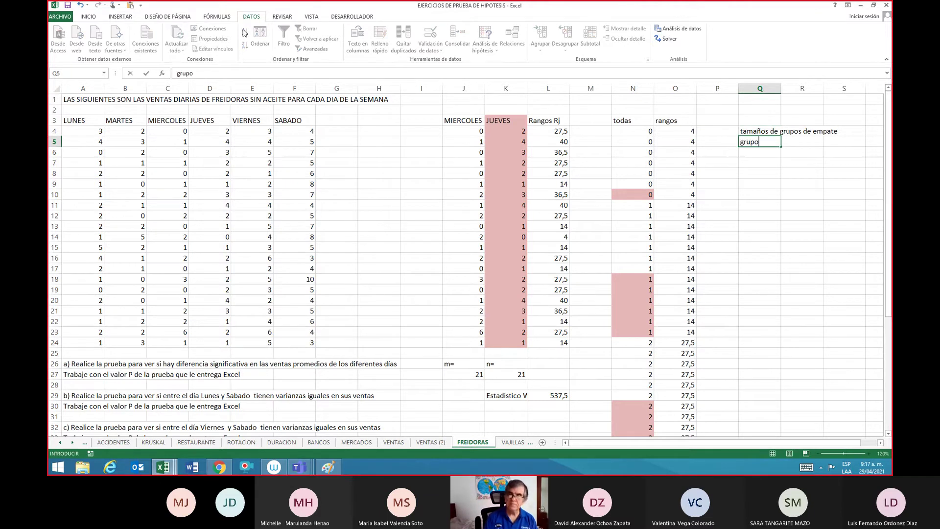
key(Tab)
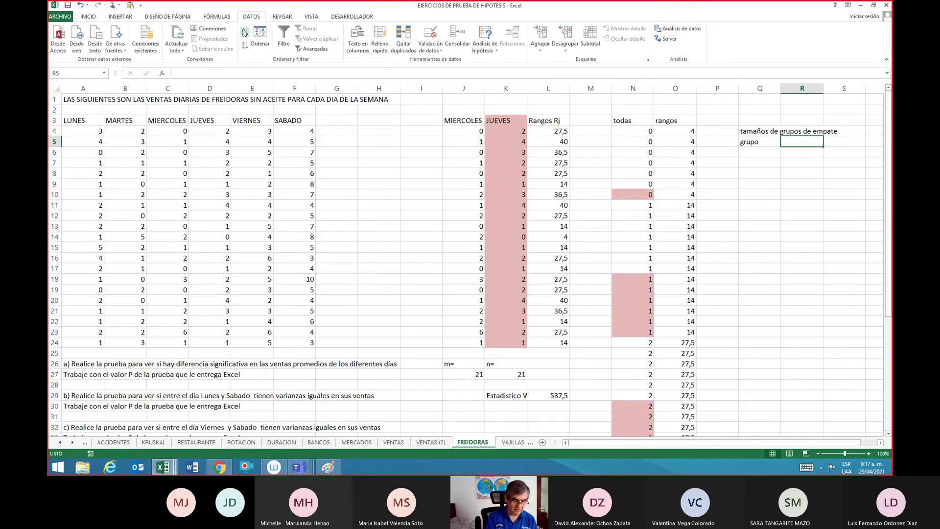
text(tamaño)
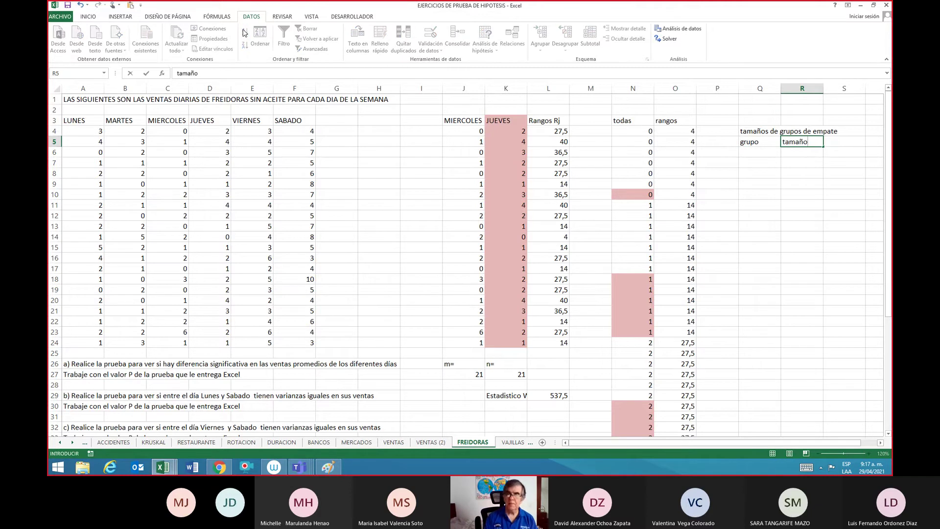
key(Return)
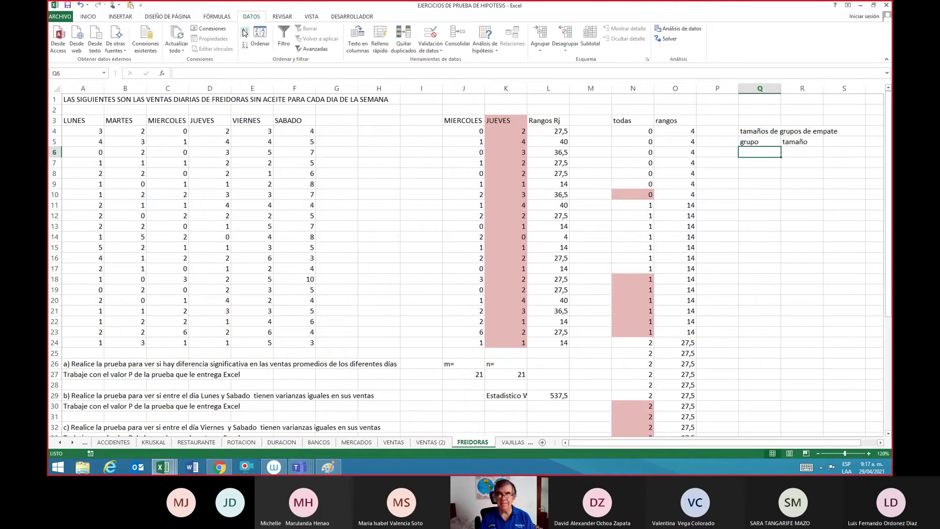
text(1)
key(Return)
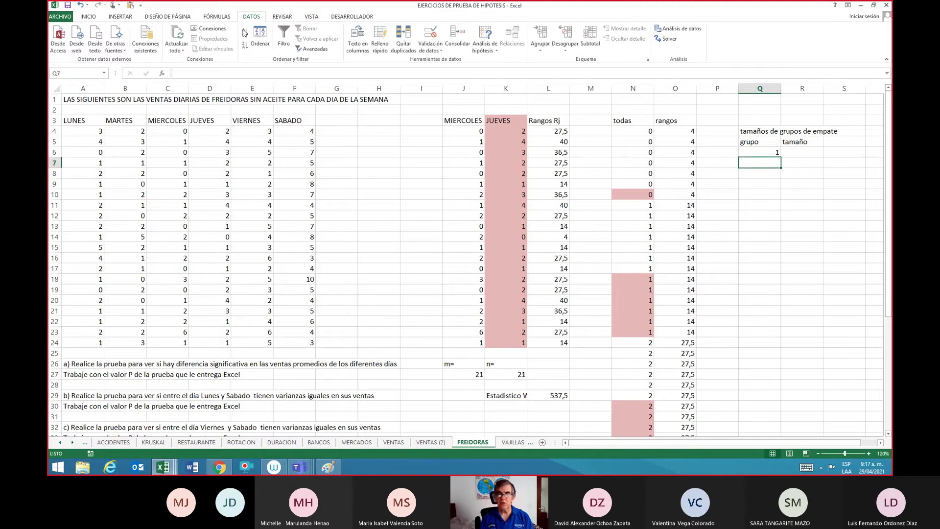
Step: Shade the first tie group, the zero values and their ranks in N4:O10, with a tan fill
key(Up)
key(Up)
key(Up)
key(Left)
key(Left)
key(Left)
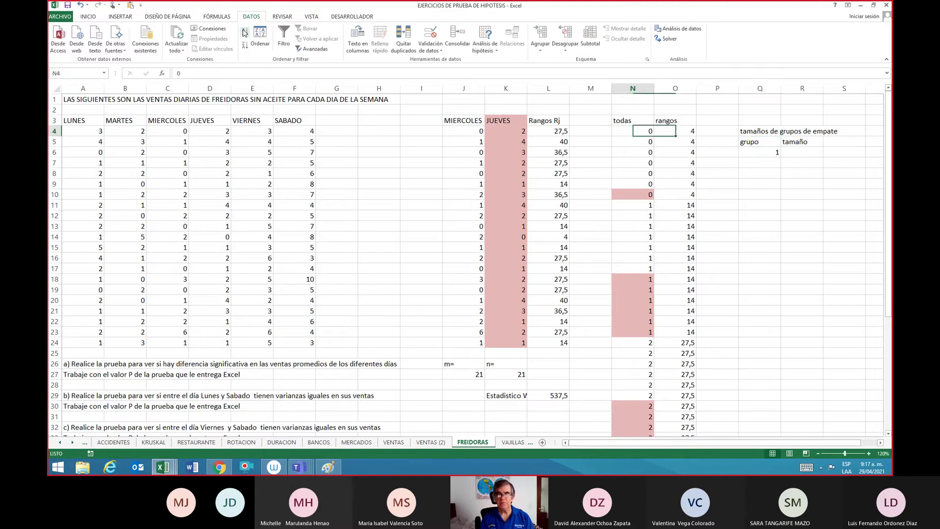
key(shift+Down)
key(shift+Down)
key(shift+Down)
key(shift+Down)
key(shift+Down)
key(shift+Down)
key(shift+Right)
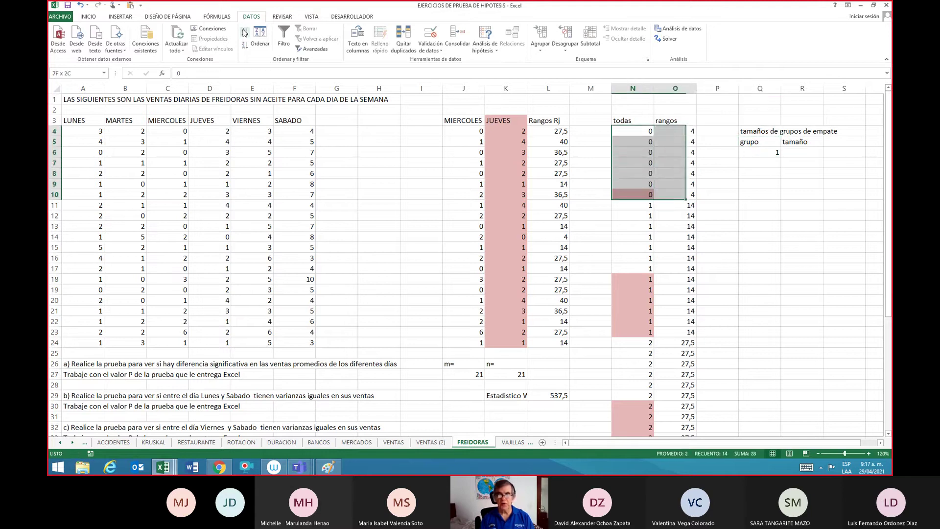
right_click(667, 153)
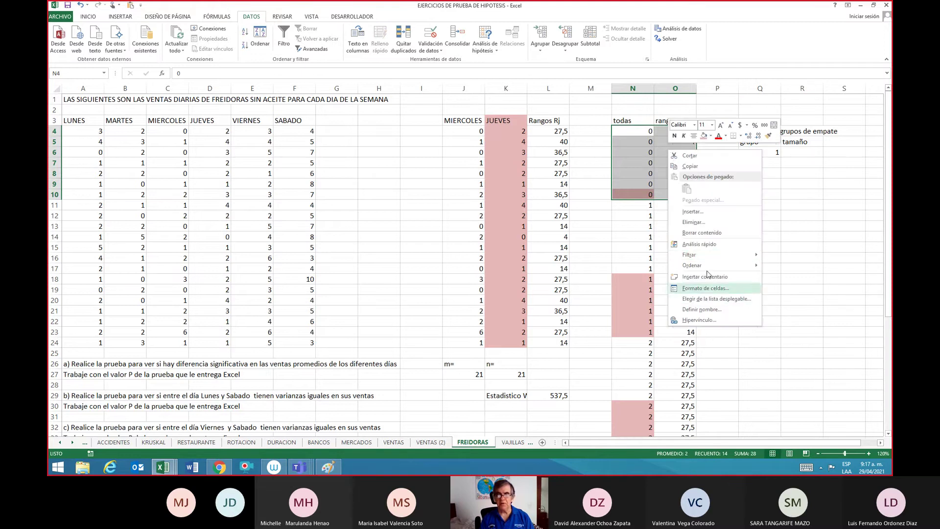
click(710, 140)
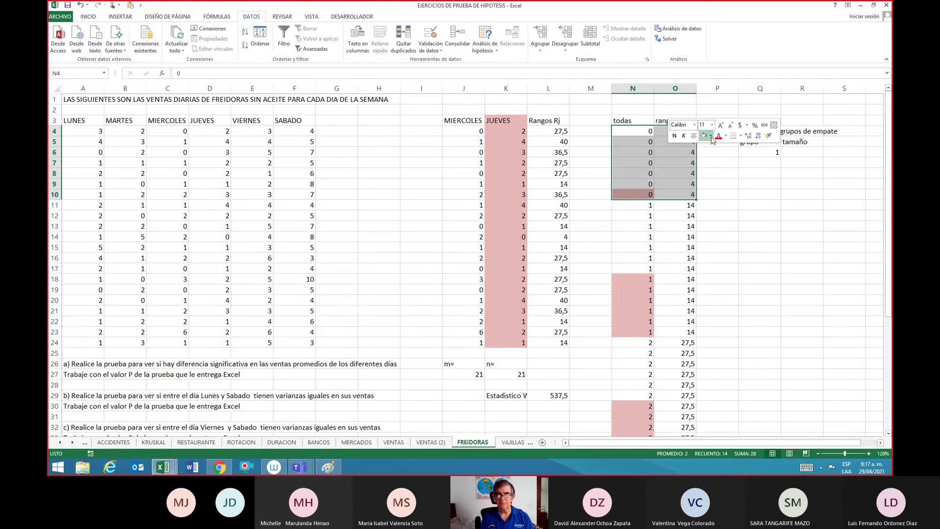
click(718, 162)
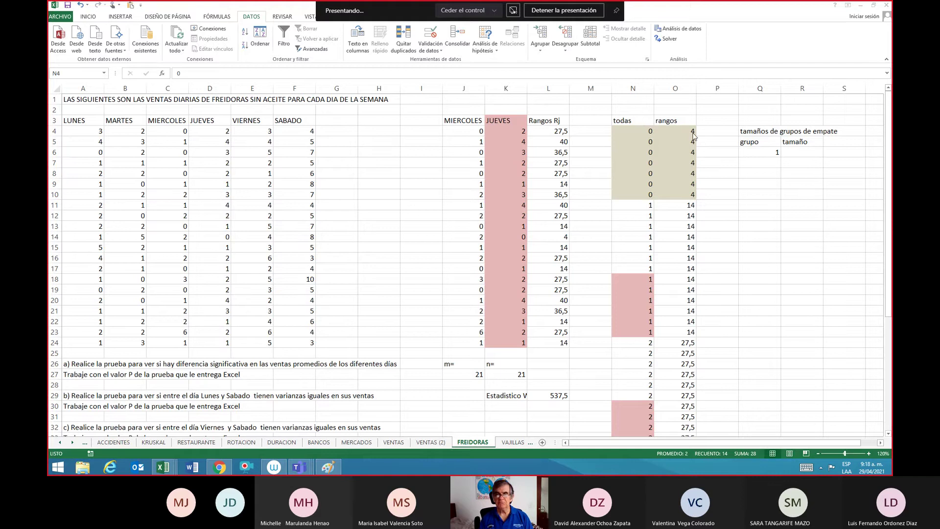
Step: Count the tied ranks in O4:O10 and enter 7 in R6 as the size of group 1
key(Up)
key(Right)
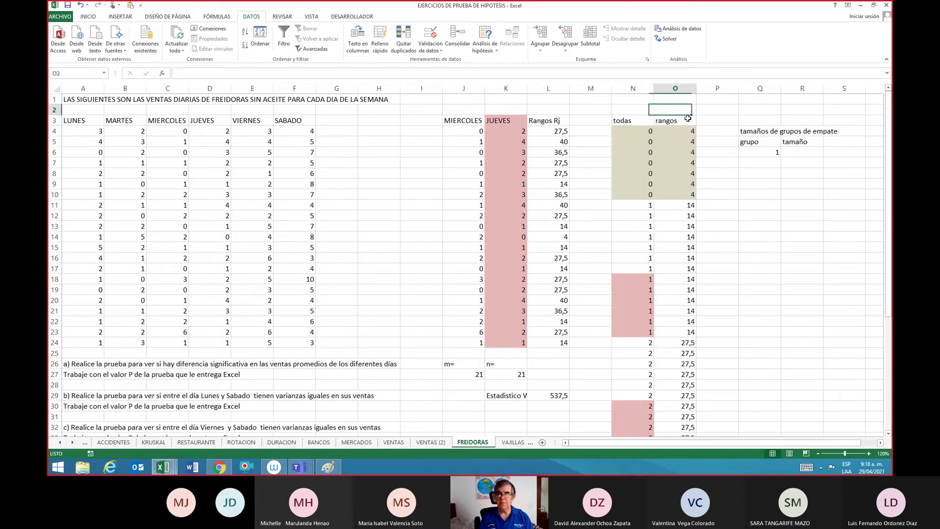
key(Down)
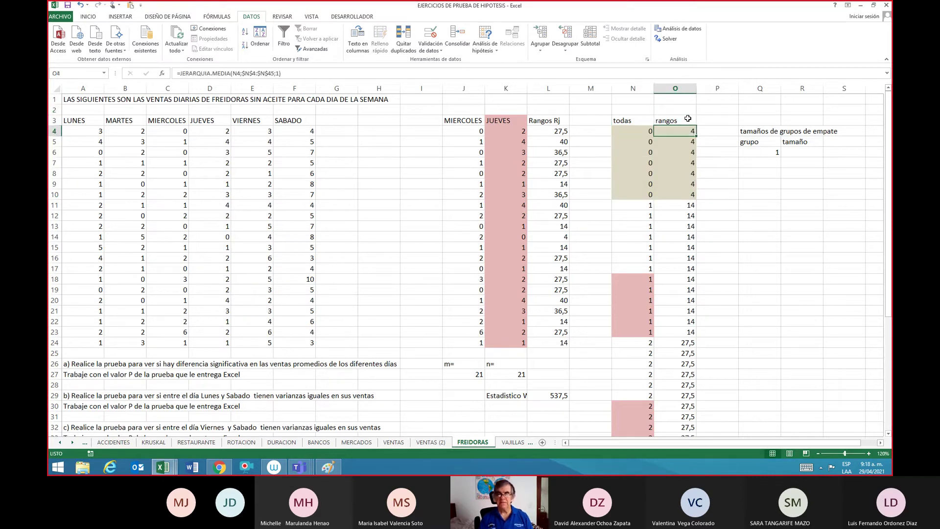
key(Down)
key(Down)
key(Down)
key(Down)
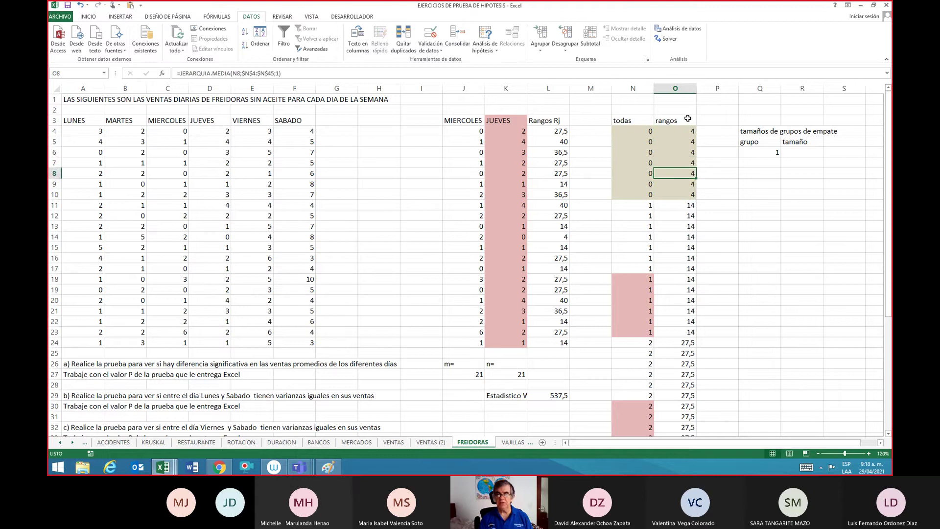
key(Down)
key(Down)
key(Right)
key(Right)
key(Right)
key(Up)
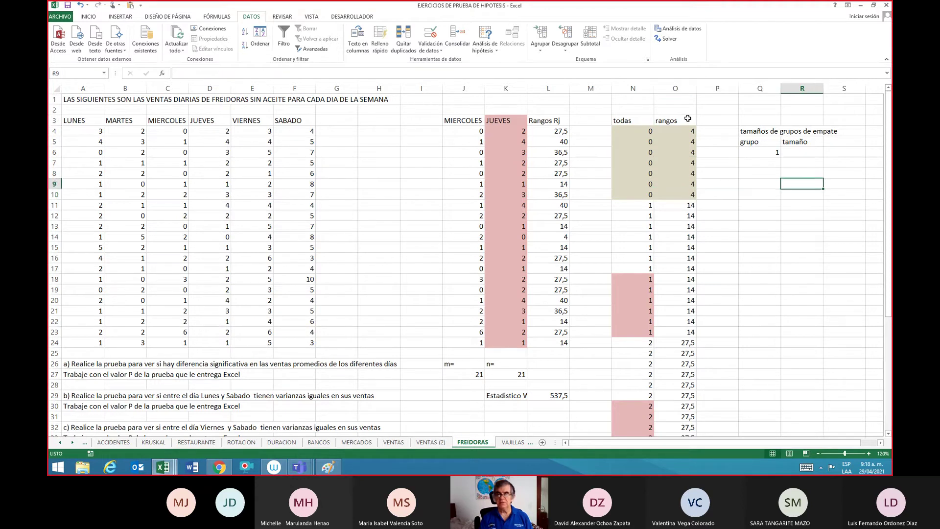
key(Up)
key(Up)
key(Up)
text(7)
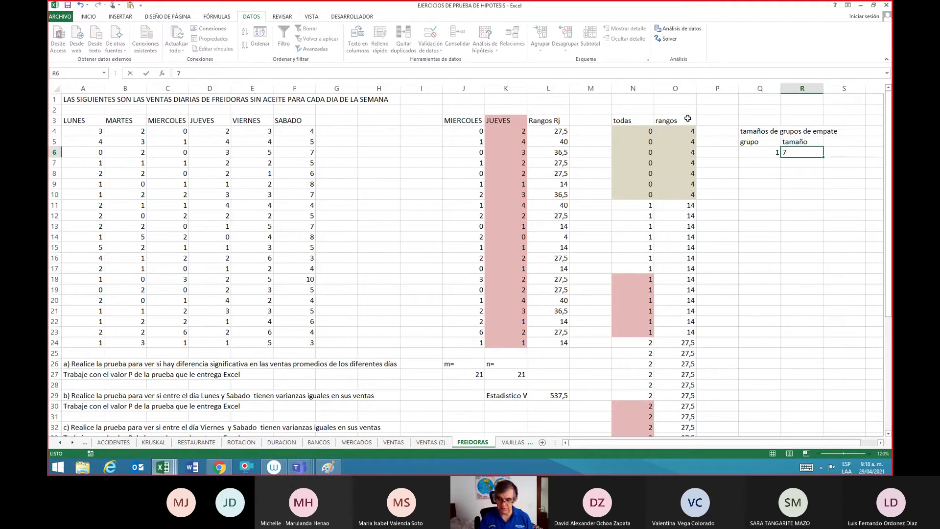
key(Return)
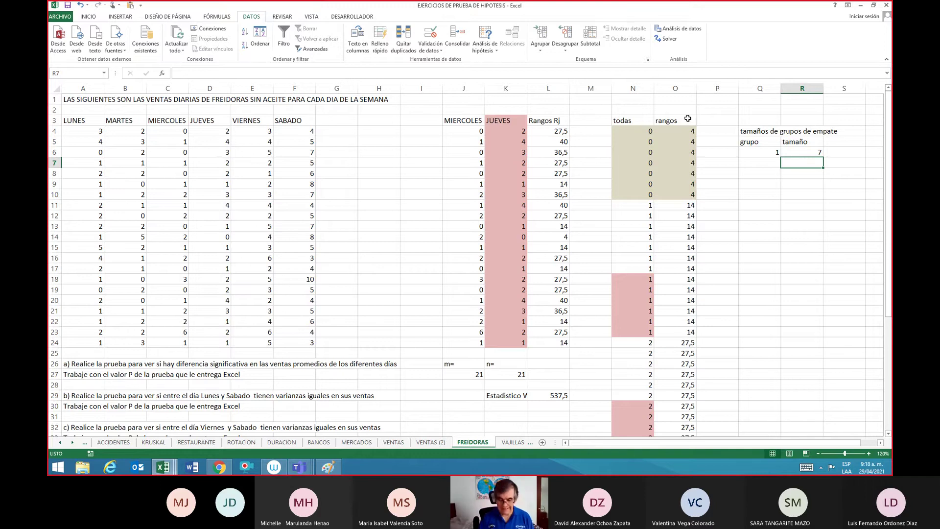
Step: Shade the second tie group, the values of 1 and their ranks in N11:O23, with a light blue fill
key(Left)
key(Left)
key(Left)
key(Down)
key(Down)
key(Down)
key(Down)
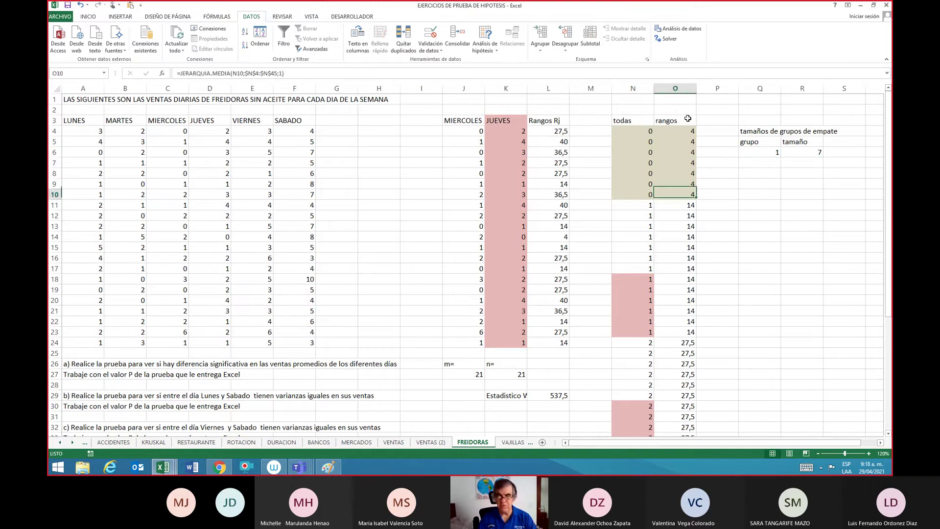
key(Left)
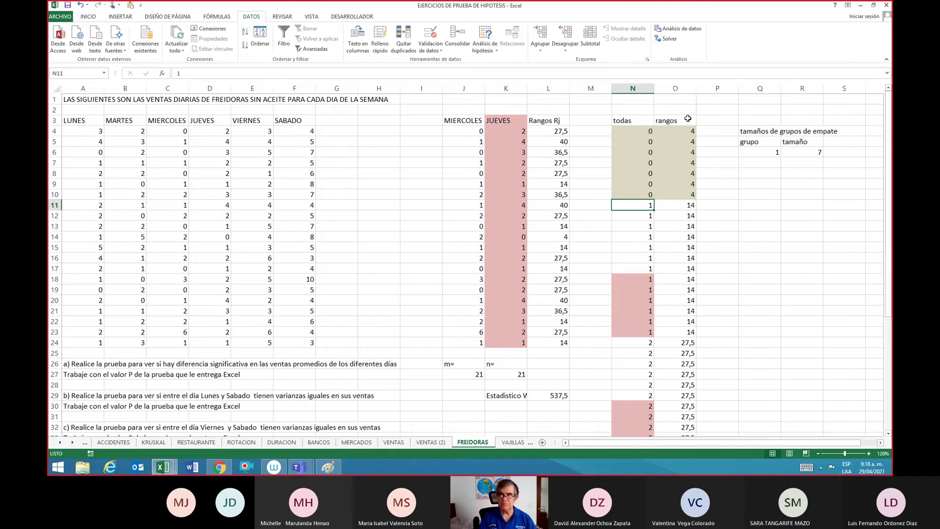
key(shift+Right)
key(shift+Down)
key(shift+Down)
key(shift+Down)
key(shift+Down)
key(shift+Down)
key(shift+Down)
key(shift+Down)
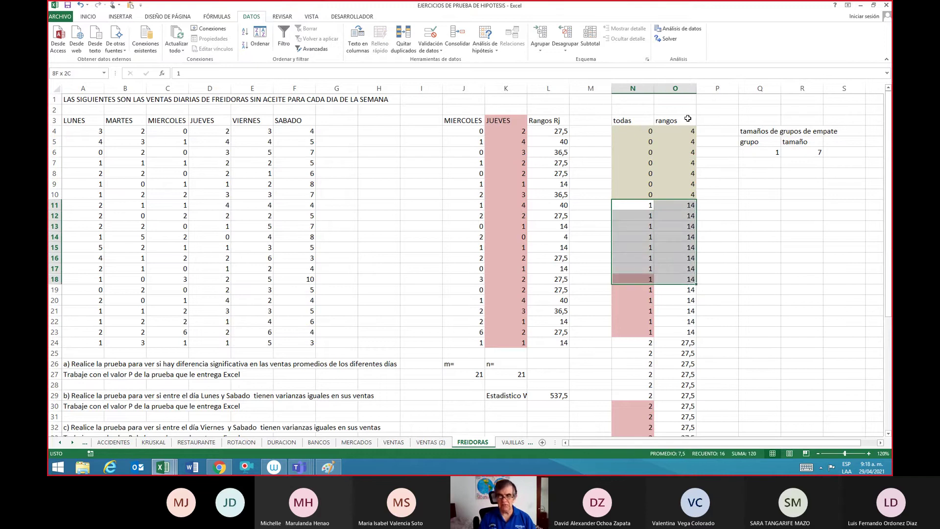
key(shift+Down)
key(shift+Down)
key(shift+Down)
key(shift+Down)
key(shift+Down)
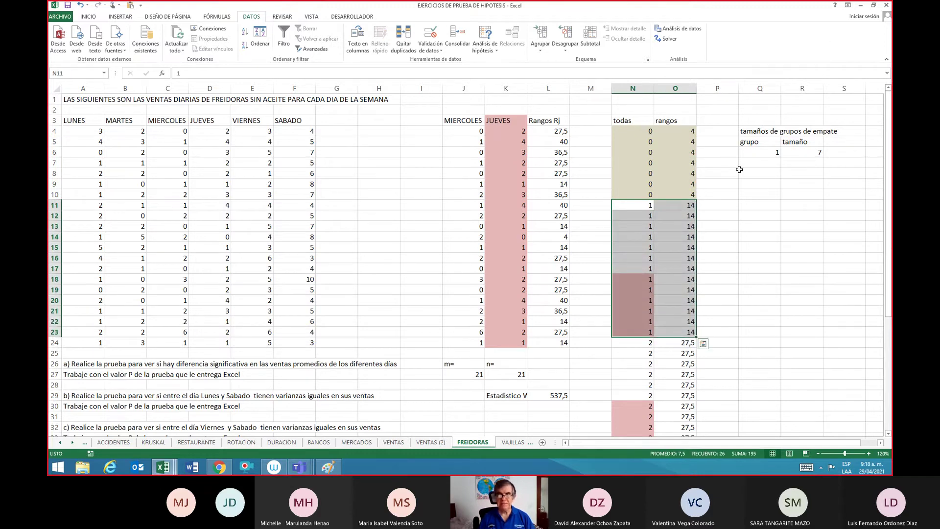
right_click(660, 233)
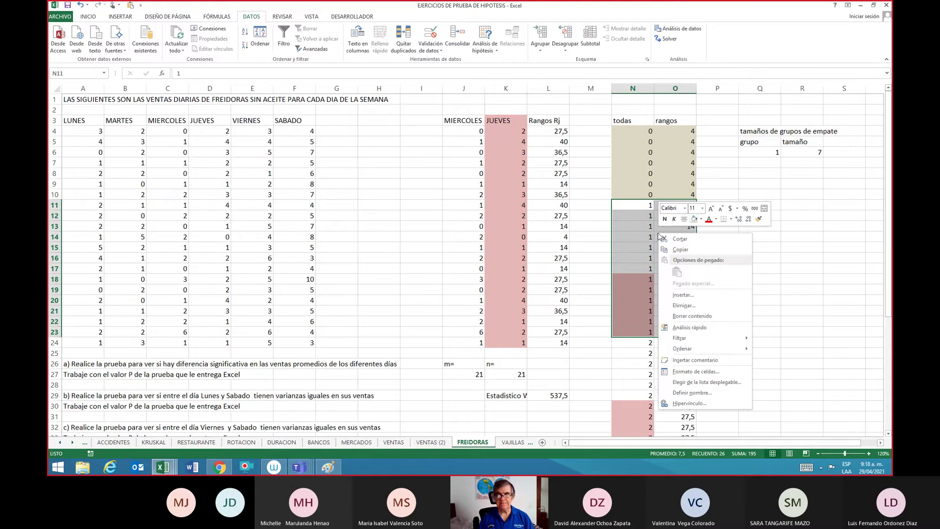
click(701, 219)
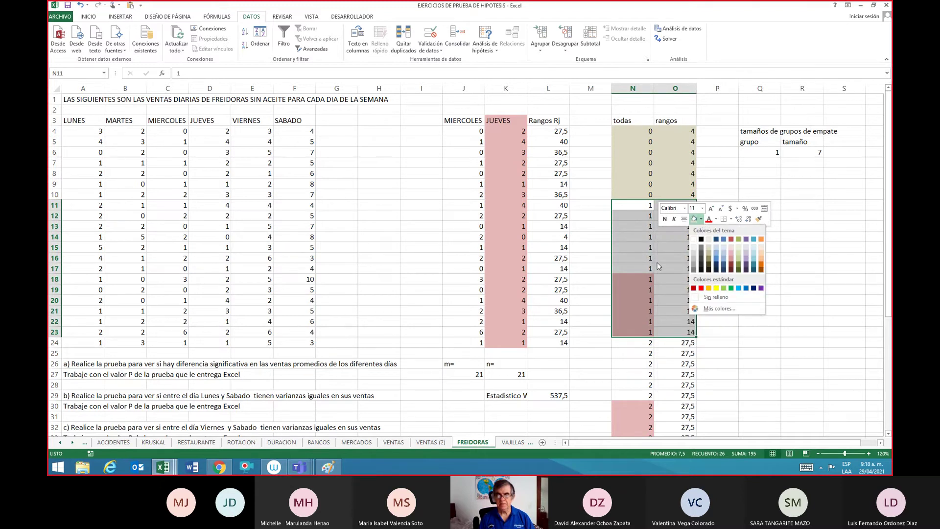
click(715, 245)
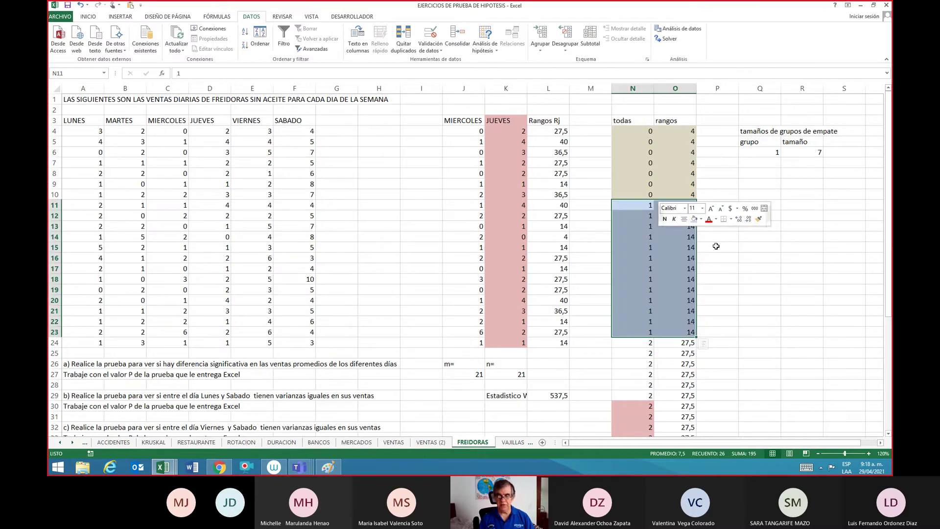
Step: Enter group number 2 in Q7 of the tie group size table
key(Right)
key(Right)
key(Left)
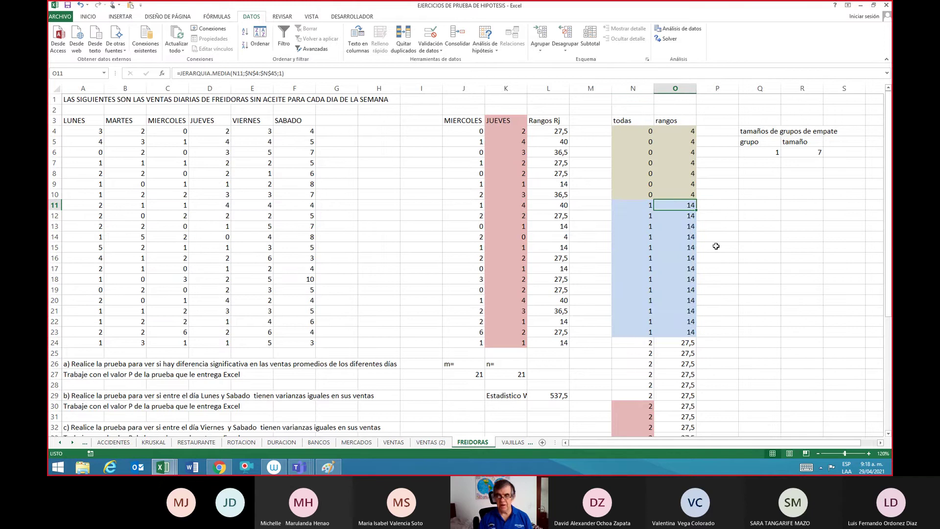
key(Down)
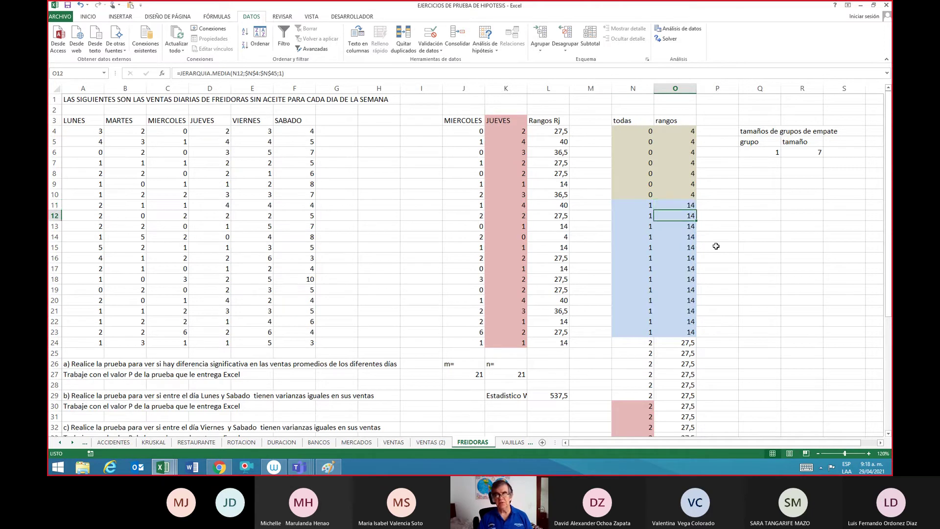
key(Down)
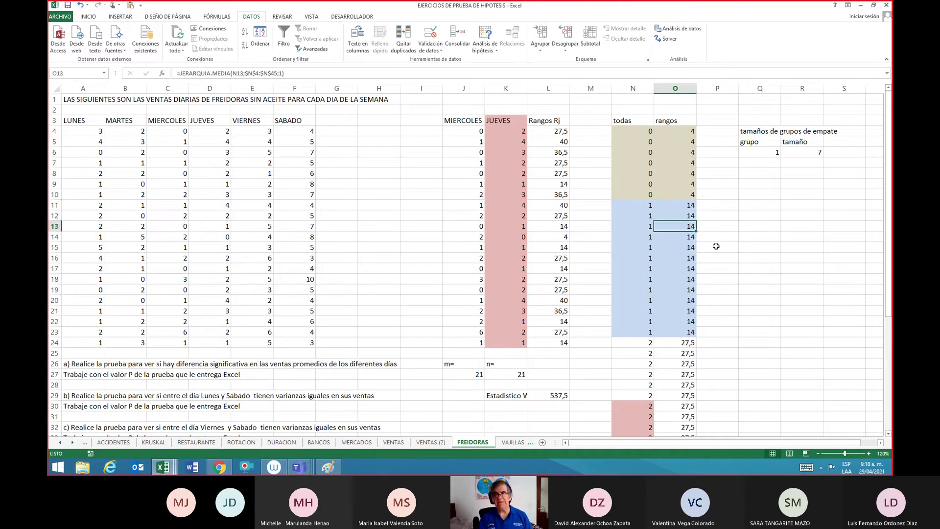
key(Up)
key(Up)
key(Up)
key(Up)
key(Up)
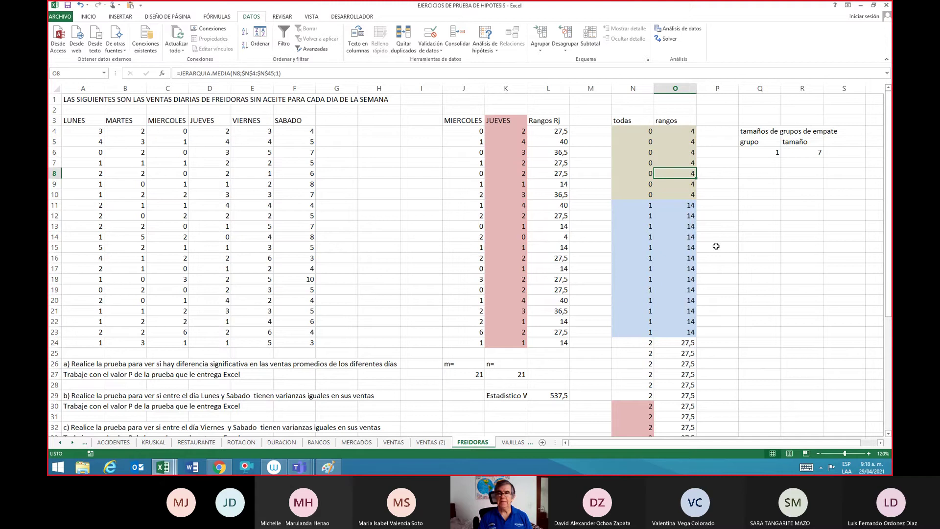
key(Up)
key(Right)
key(Right)
key(Return)
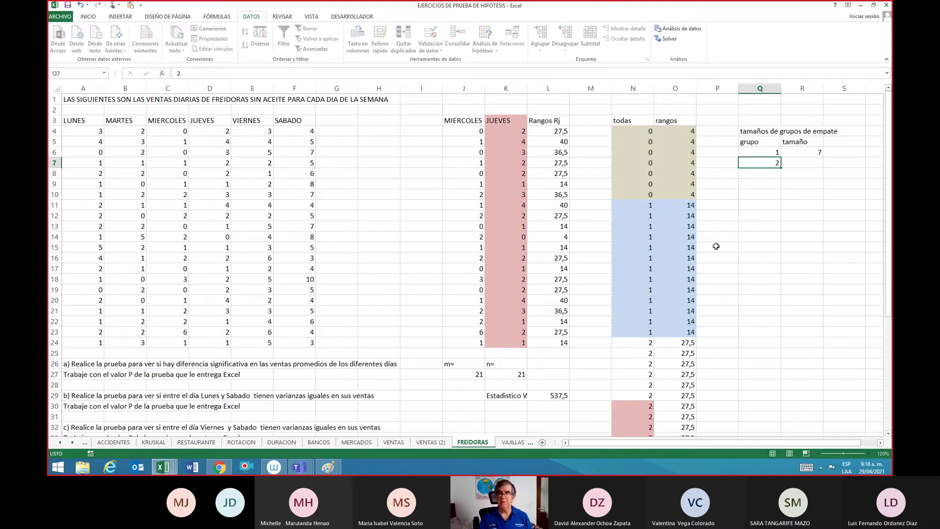
Step: Try to count the values of 1 in R7 with CONTAR.SI over N4:N45, using the unquoted criterion =1
key(Up)
key(Right)
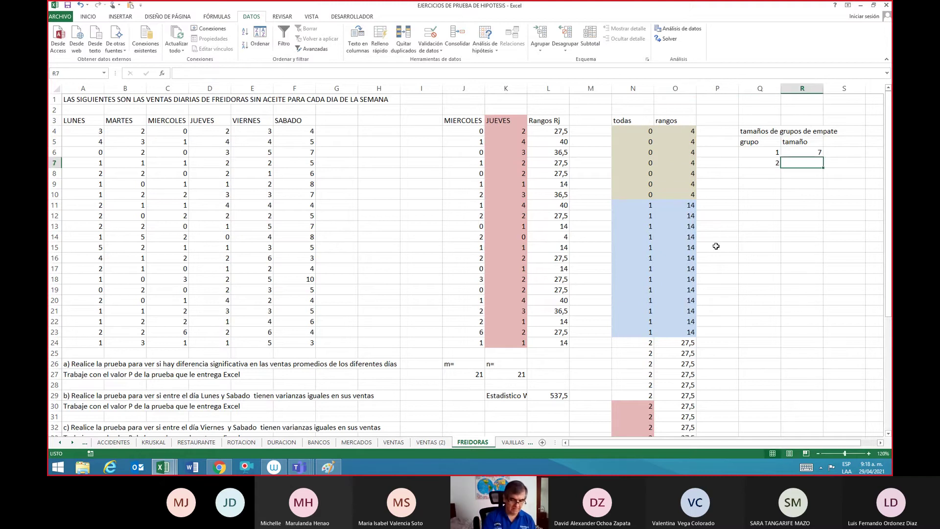
text(=contar)
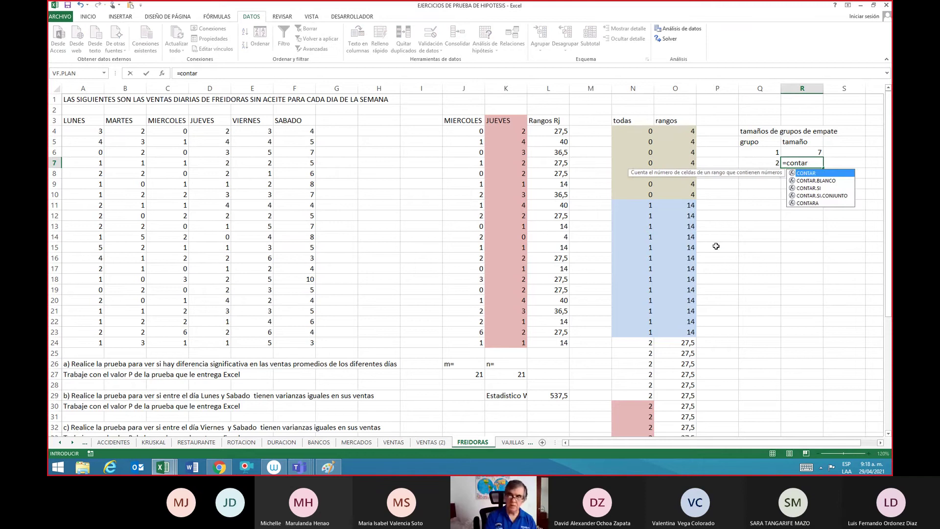
text(.si)
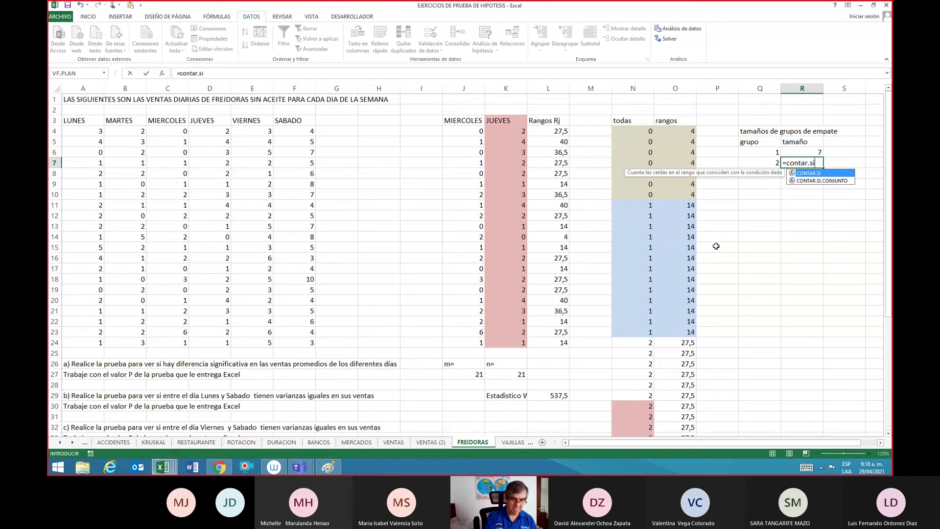
text(()
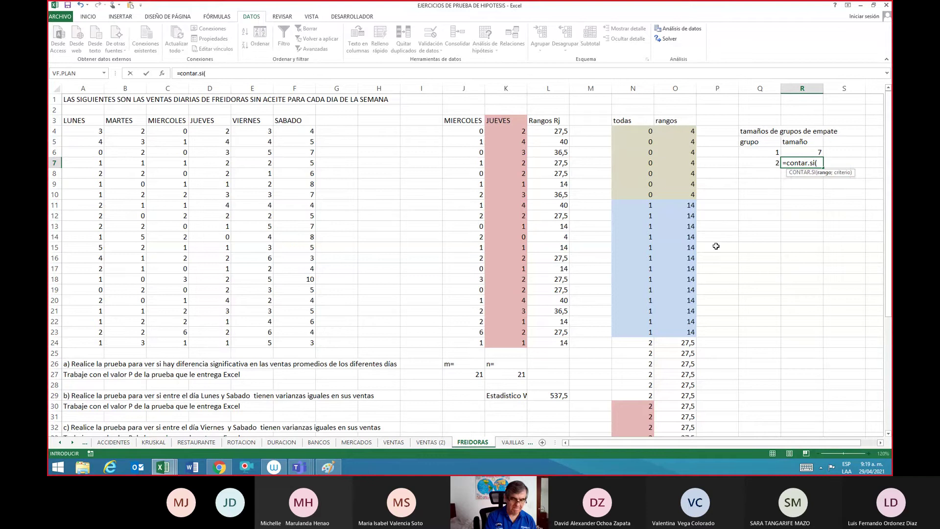
key(Left)
key(Left)
key(Left)
key(Up)
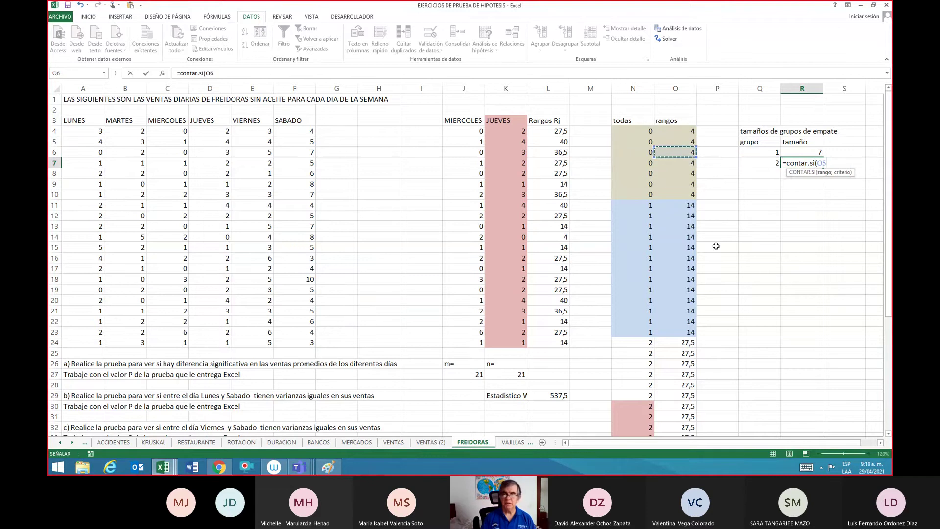
key(Up)
key(Up)
key(Left)
key(shift+Down)
key(shift+Down)
key(shift+Down)
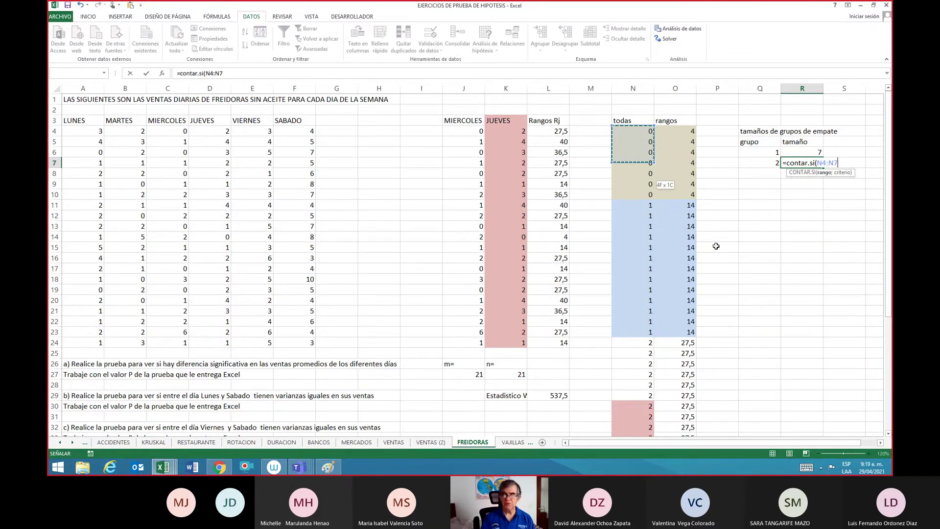
key(shift+Down)
key(shift+Down)
key(shift+Down)
key(shift+Down)
key(shift+Down)
key(shift+Down)
key(shift+Down)
key(shift+Down)
key(shift+Down)
key(shift+Down)
key(shift+Down)
key(shift+Down)
key(shift+Down)
key(shift+Down)
key(shift+Down)
key(shift+Down)
key(shift+Down)
key(shift+Down)
key(shift+Down)
key(shift+Down)
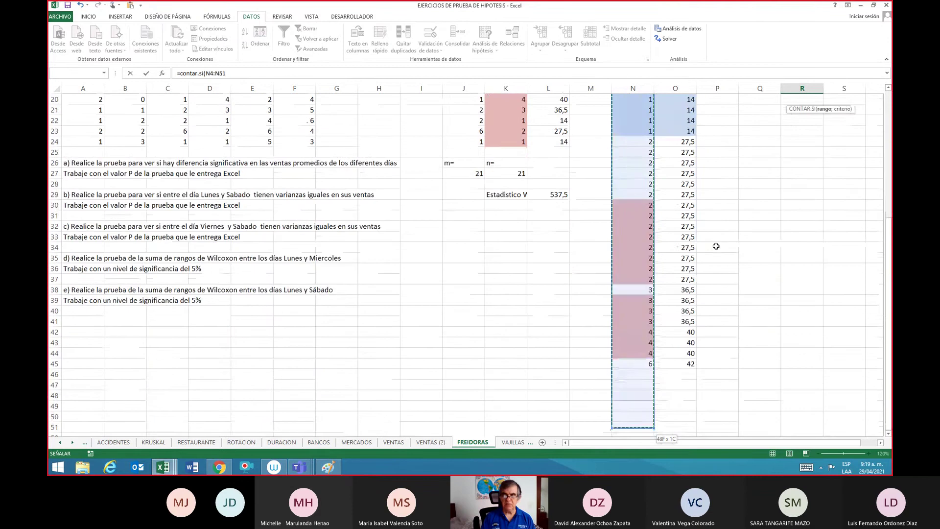
key(shift+Up)
key(shift+Up)
key(shift+Up)
key(shift+Up)
key(shift+Up)
key(shift+Up)
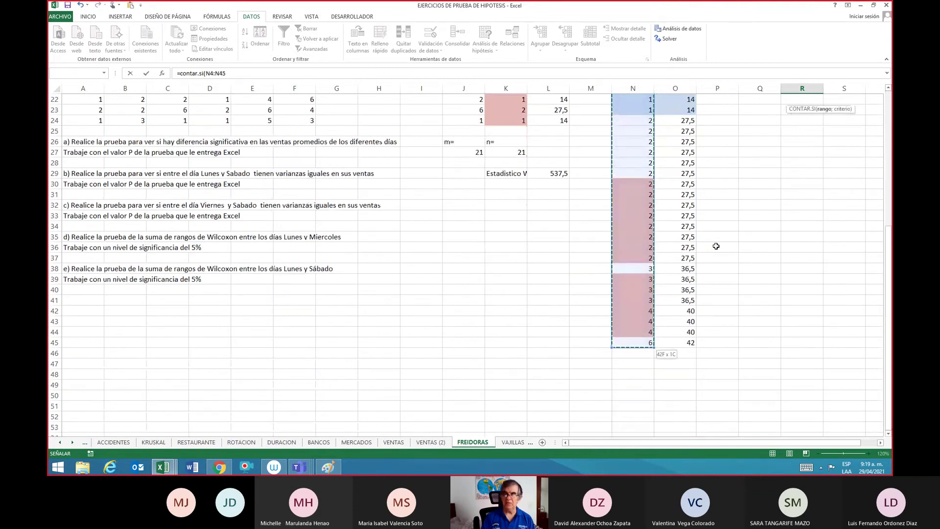
text(;=1)
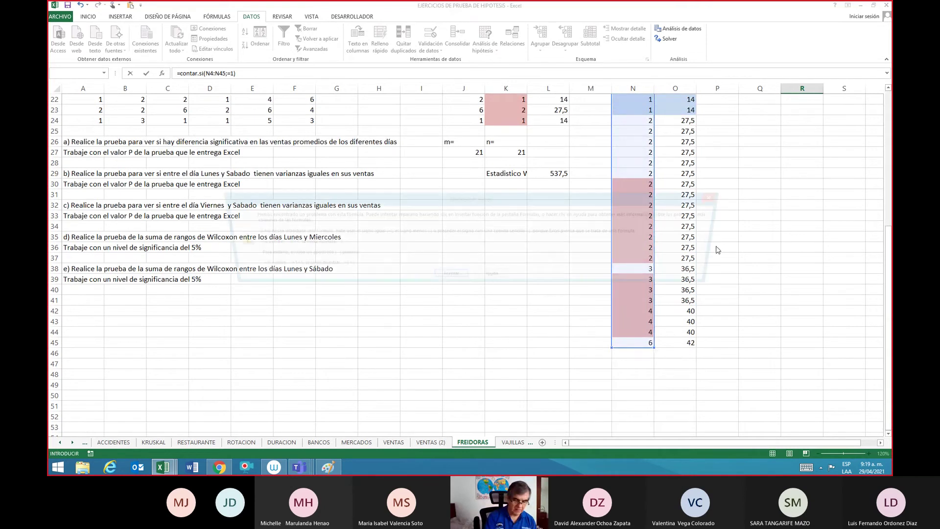
key(Return)
key(Return)
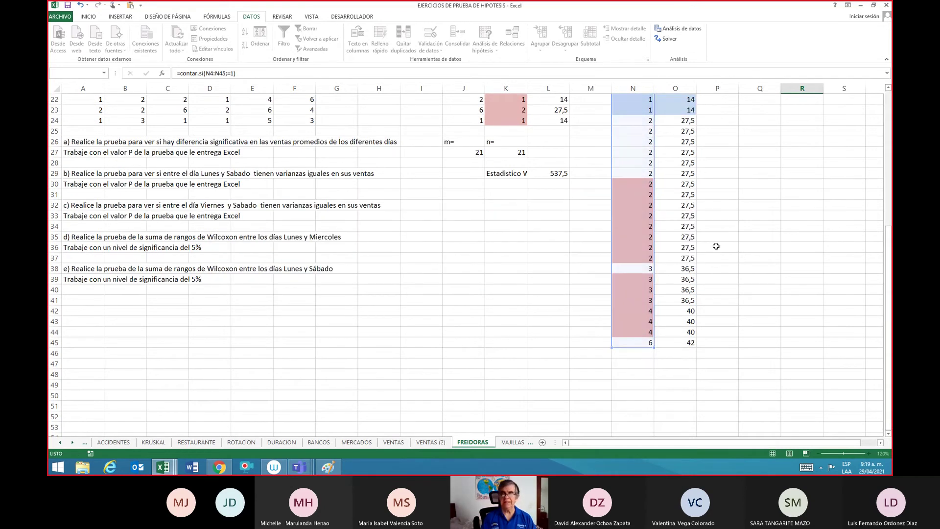
key(Return)
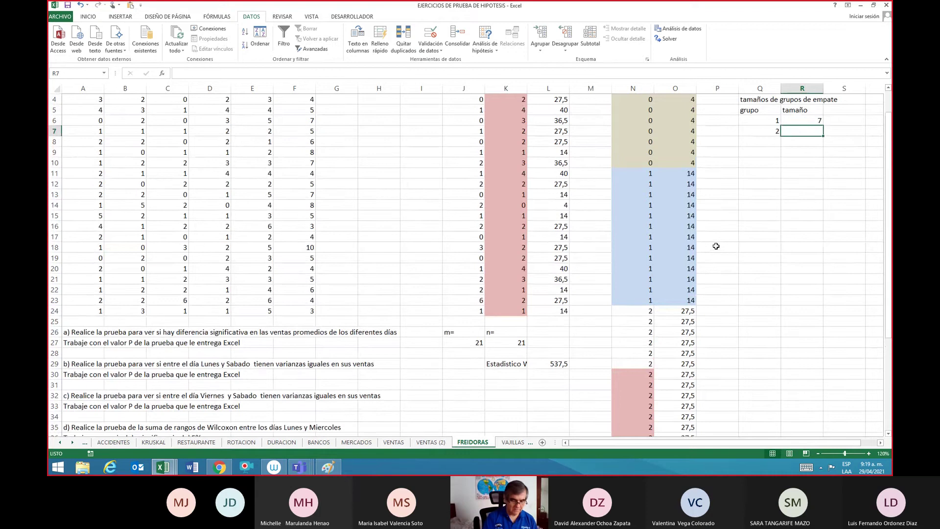
Step: Enter =CONTAR.SI(N4:N45;"=1") in R7 as the size of group 2 and review the formula
text(=contar)
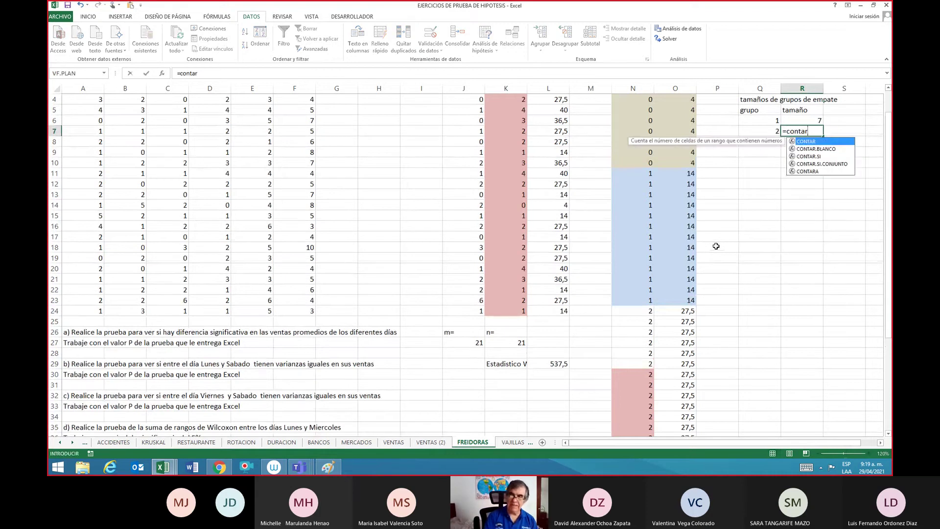
text(.si)
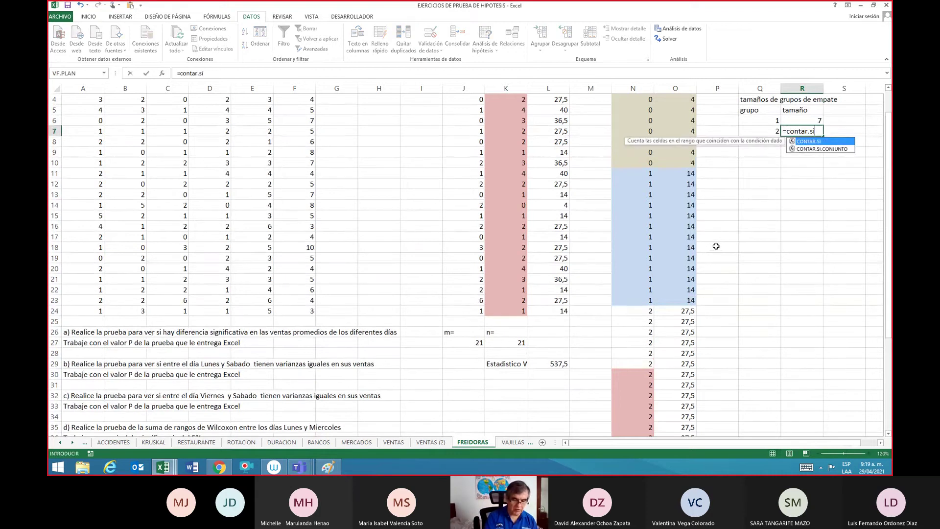
text(()
key(Left)
key(Left)
key(Left)
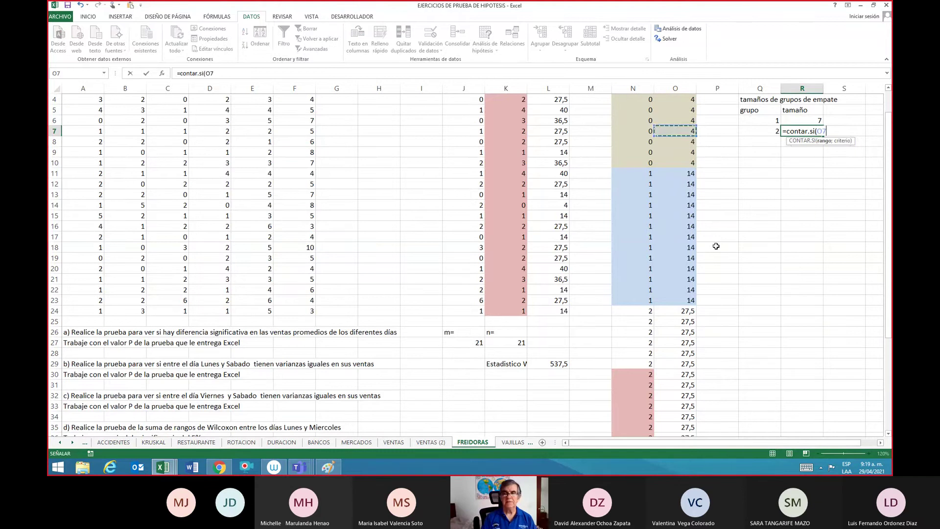
key(Left)
key(Up)
key(Up)
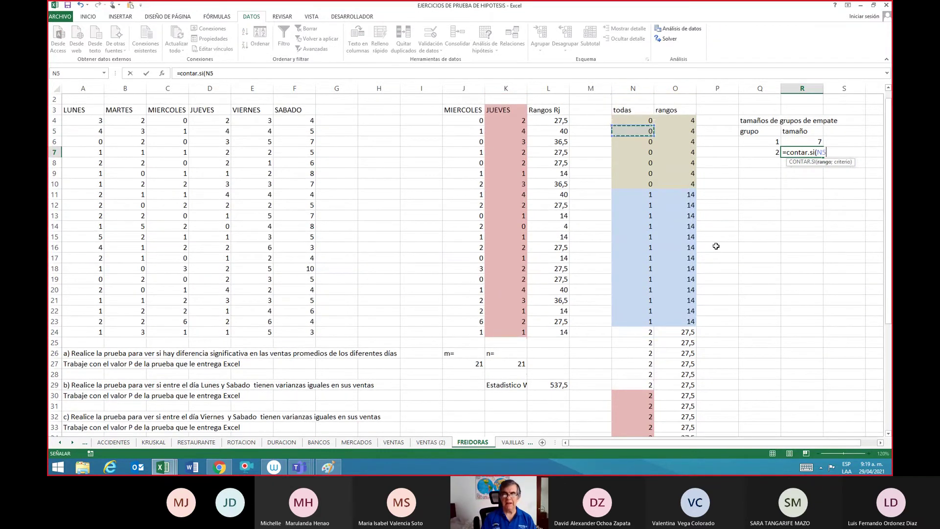
key(Up)
key(shift+Down)
key(shift+Down)
key(shift+Down)
key(shift+Down)
key(shift+Down)
key(shift+Down)
key(shift+Down)
key(shift+Down)
key(shift+Down)
key(shift+Down)
key(shift+Down)
key(shift+Down)
key(shift+Down)
key(shift+Down)
key(shift+Down)
key(shift+Down)
key(shift+Down)
key(shift+Down)
key(shift+Down)
key(shift+Down)
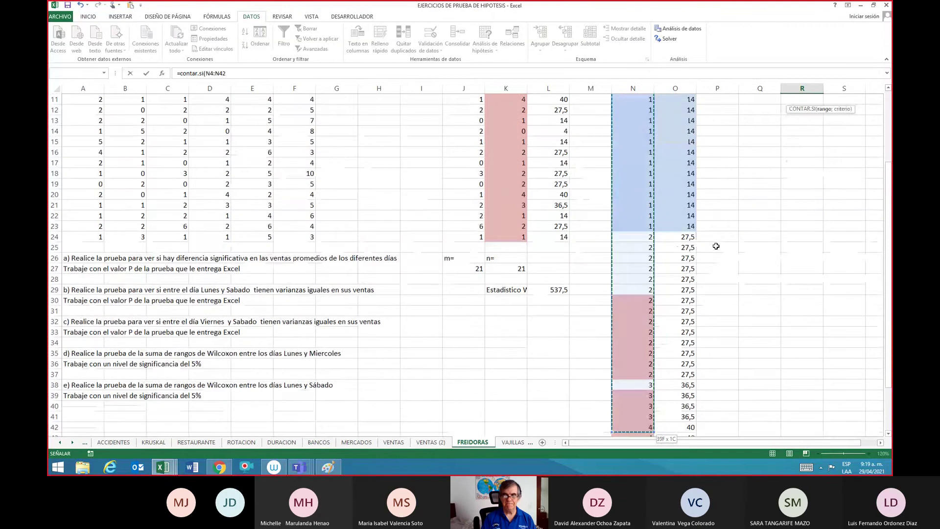
key(shift+Down)
key(shift+Down)
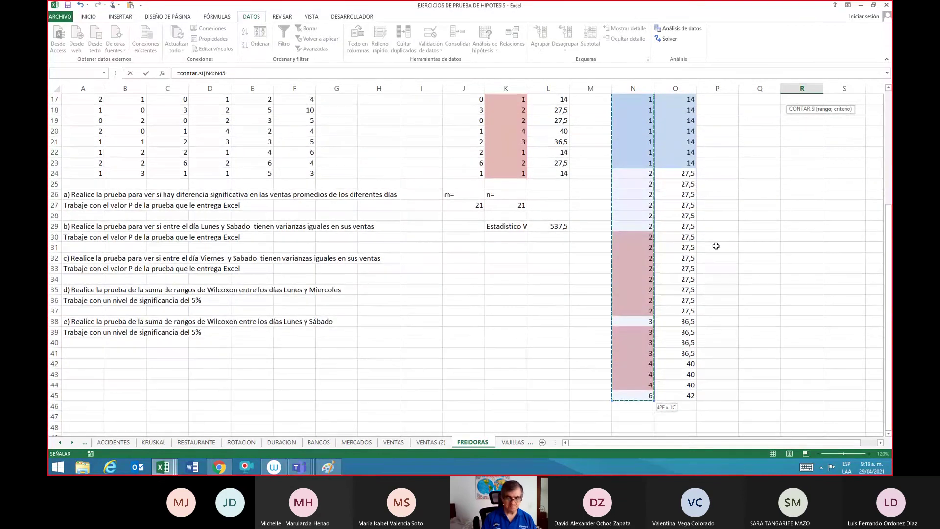
text(;"=1)
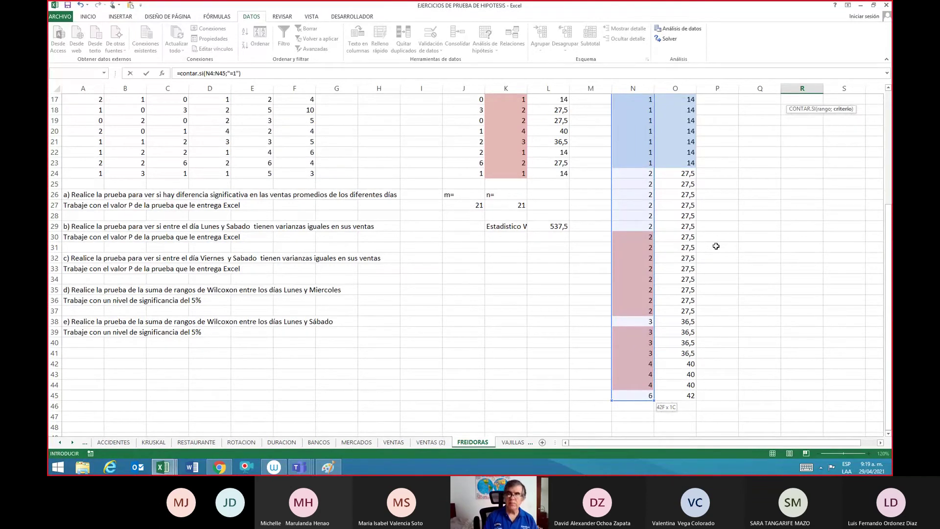
key(Return)
key(Up)
key(Up)
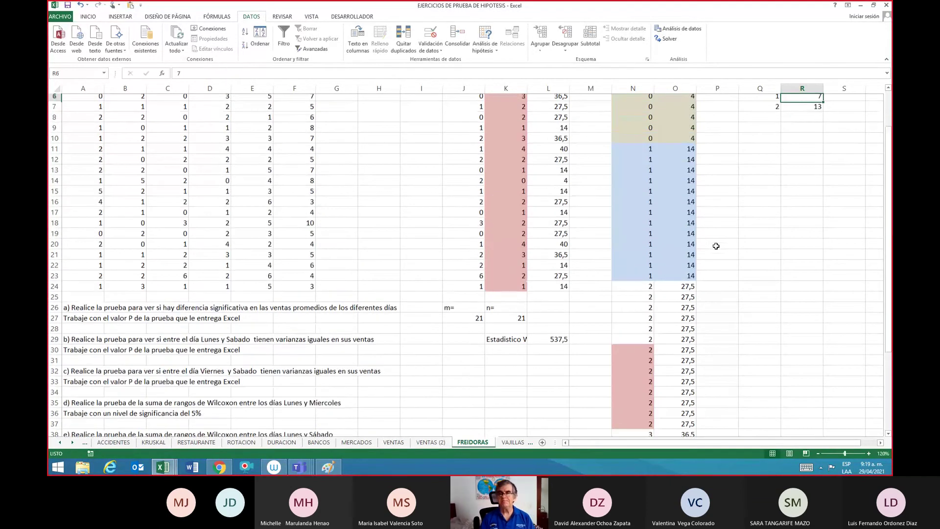
key(Down)
key(F2)
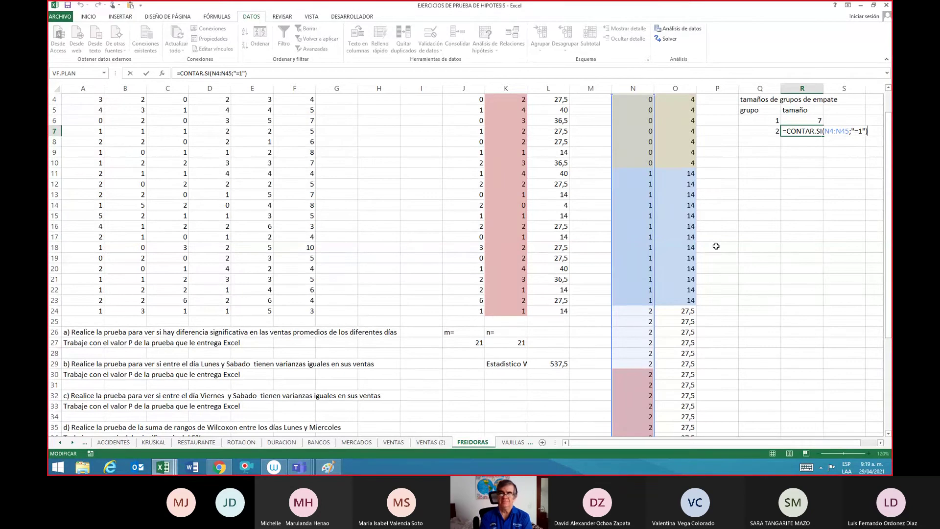
key(Return)
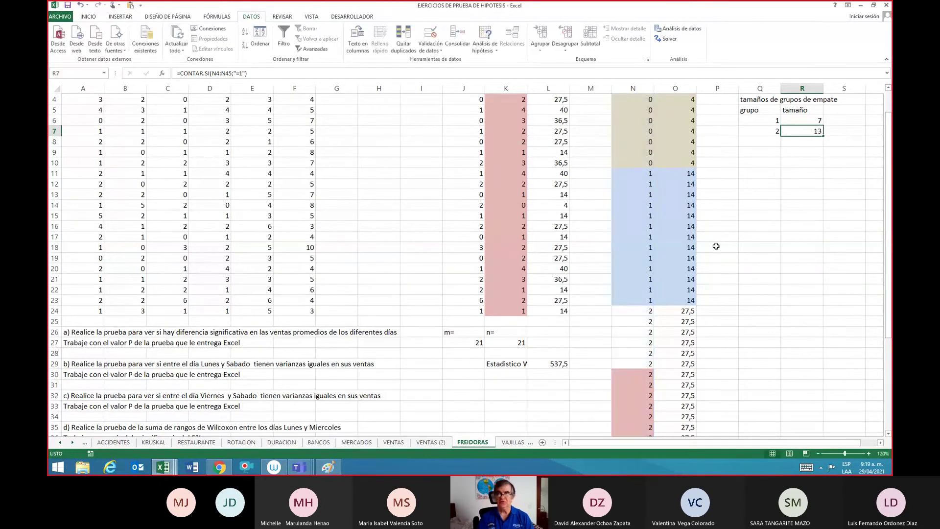
Step: Go through the tied values of 1 in N11:N23 to check the size of group 2
key(Left)
key(Left)
key(Left)
key(Left)
key(Down)
key(Down)
key(Down)
key(Down)
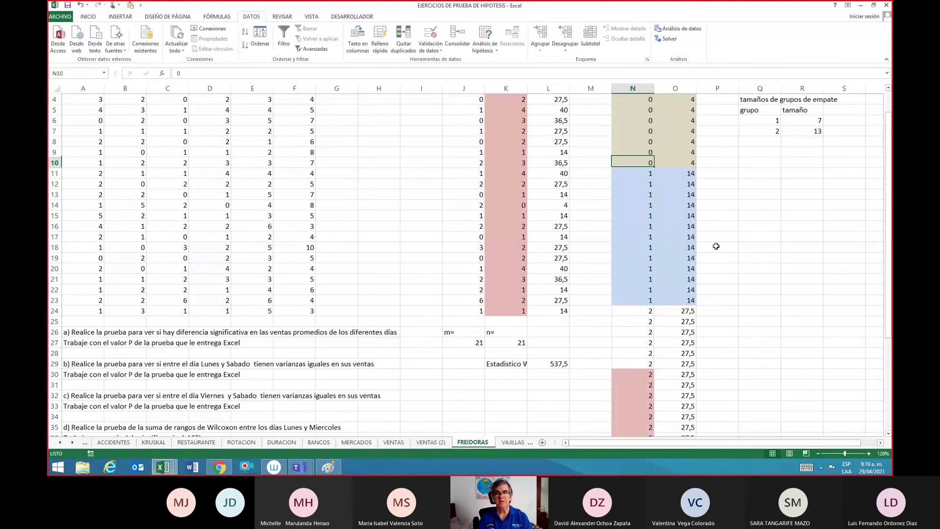
key(Down)
key(Down)
key(Down)
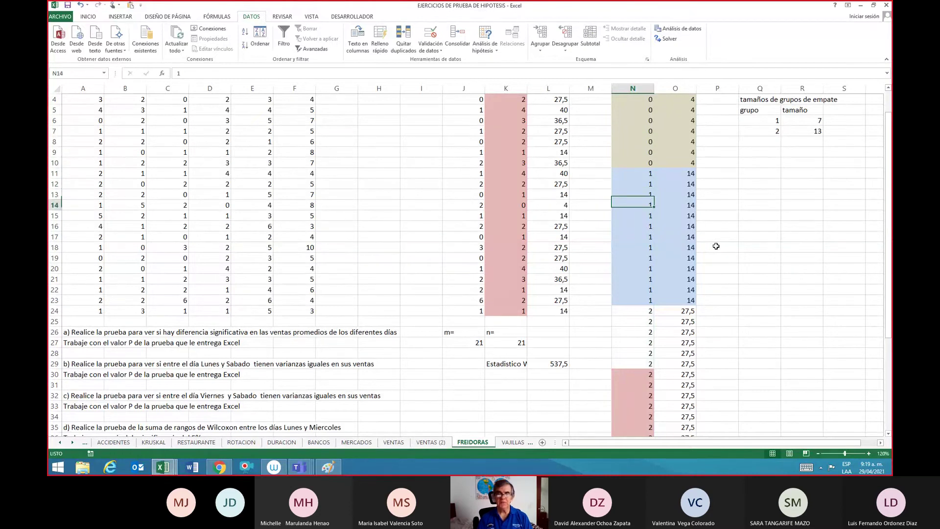
key(Down)
key(Down)
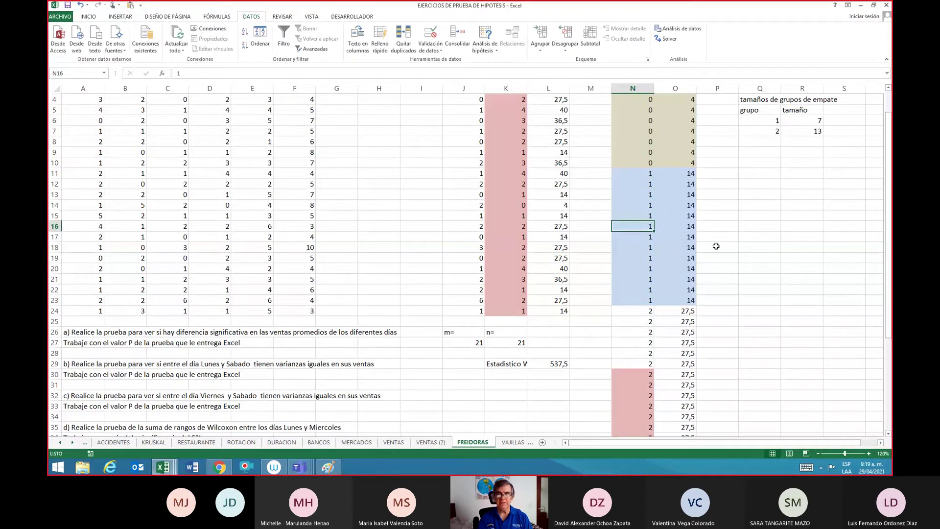
key(Down)
key(Down)
key(Down)
key(Down)
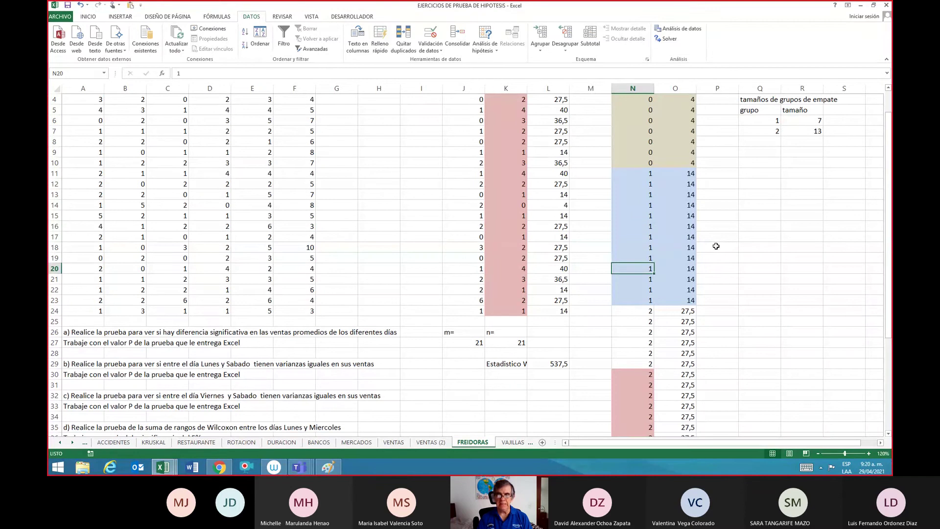
key(Down)
key(Down)
key(Down)
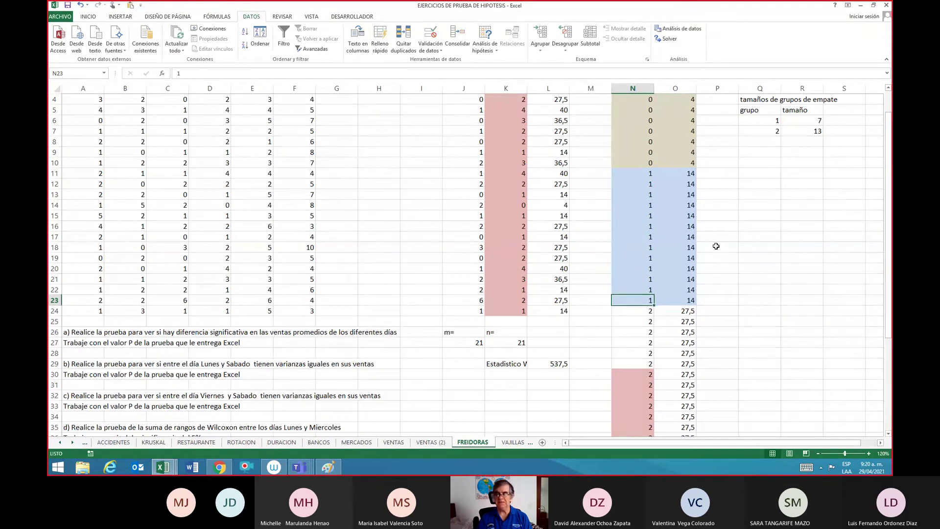
Step: Return to the tie group size table and review the CONTAR.SI formula in R7
key(Right)
key(Right)
key(Right)
key(Up)
key(Up)
key(Up)
key(Up)
key(Up)
key(Up)
key(Up)
key(Up)
key(Up)
key(Up)
key(Up)
key(Up)
key(Up)
key(Up)
key(Up)
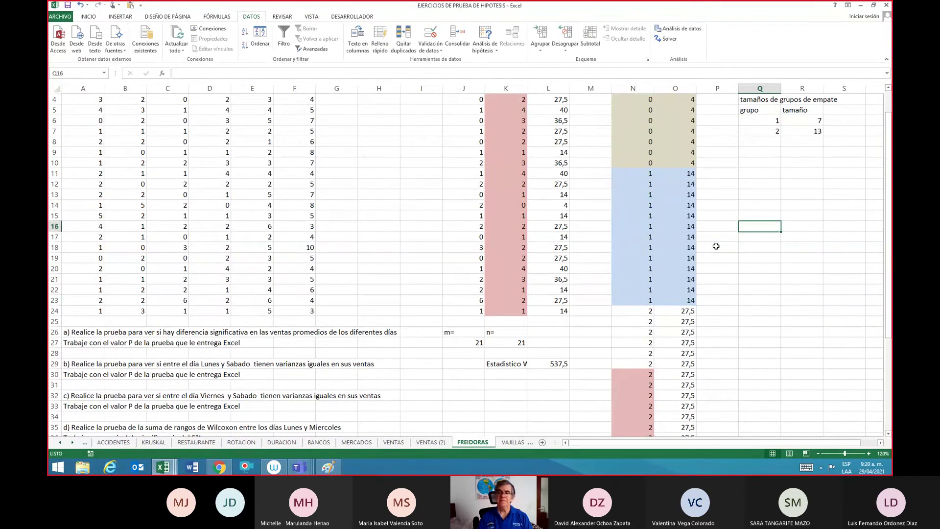
key(Up)
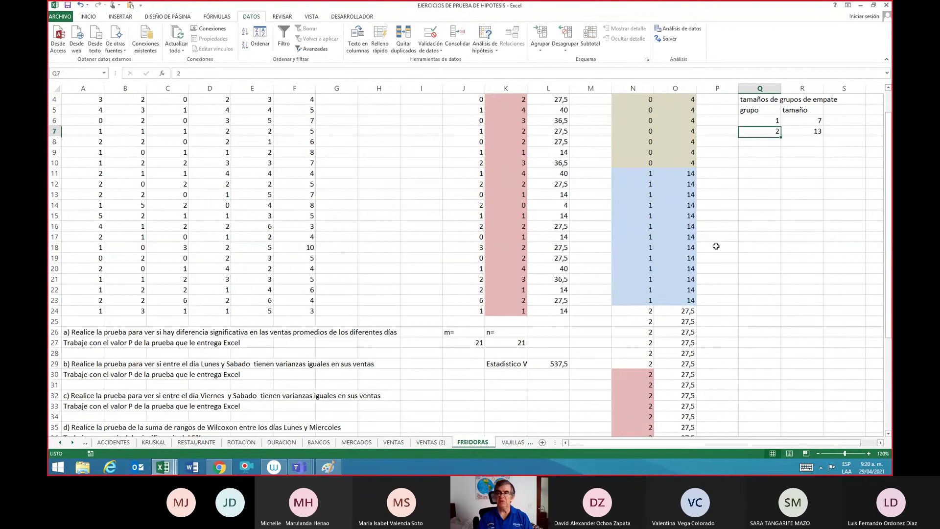
key(Right)
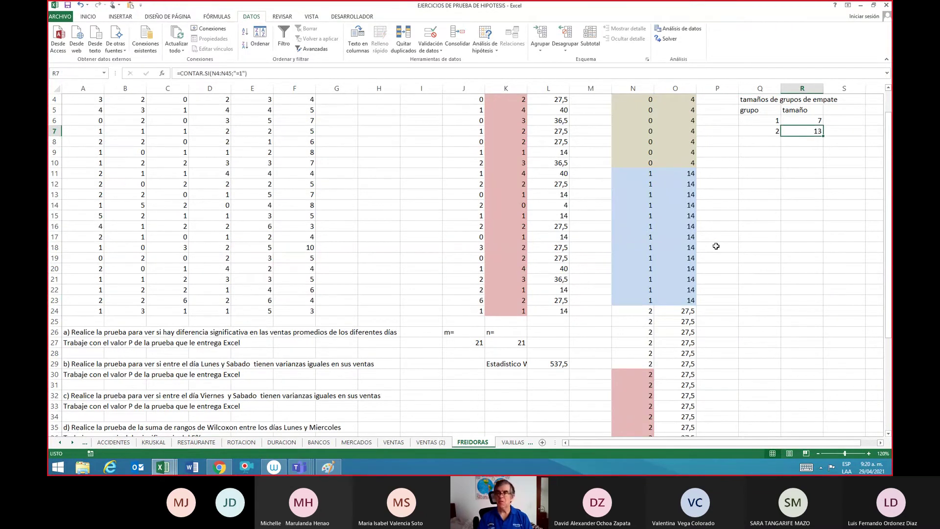
key(F2)
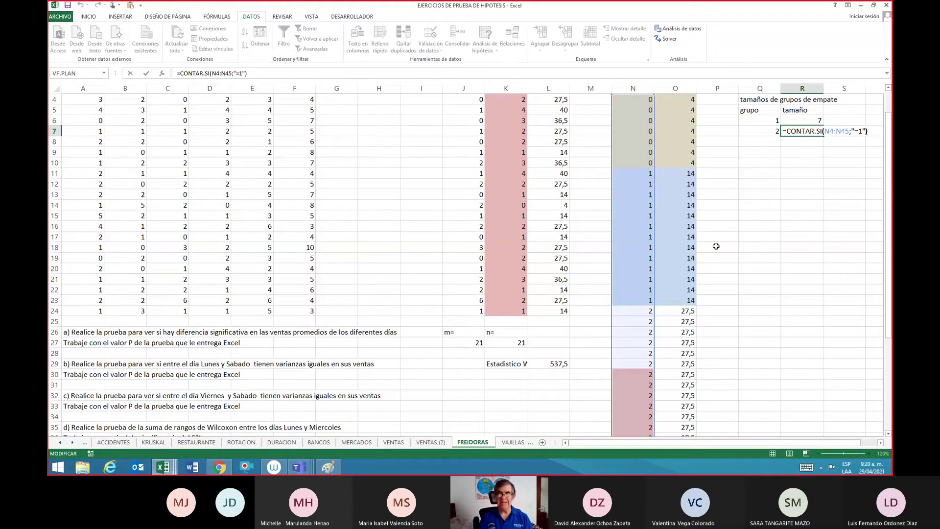
key(ctrl+Return)
Step: Examine the ranks in column O down to the tied values of 2, returning to the tie group size table
key(Left)
key(Left)
key(Left)
key(Down)
key(Down)
key(Down)
key(Down)
key(Down)
key(Down)
key(Down)
key(Down)
key(Down)
key(Down)
key(Down)
key(Down)
key(Down)
key(Down)
key(Down)
key(Down)
key(Down)
key(Down)
key(Down)
key(Down)
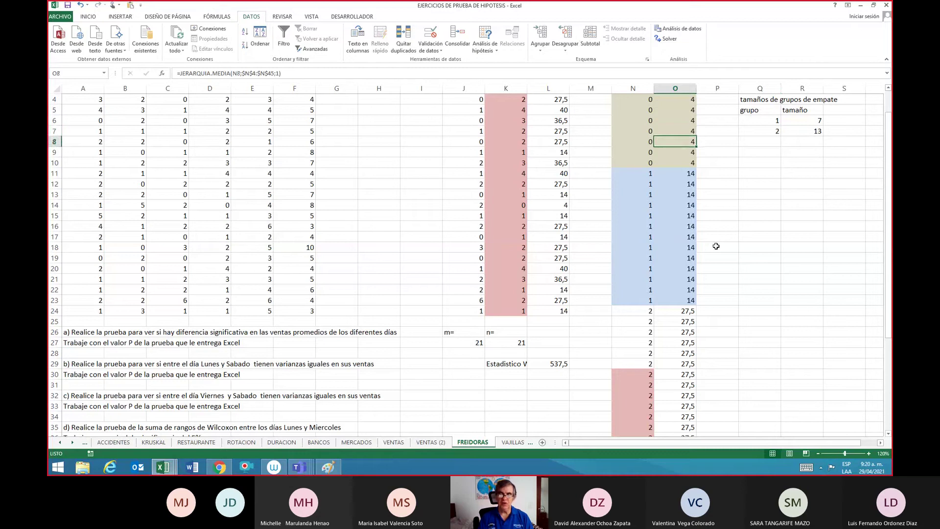
key(Up)
key(Up)
key(Up)
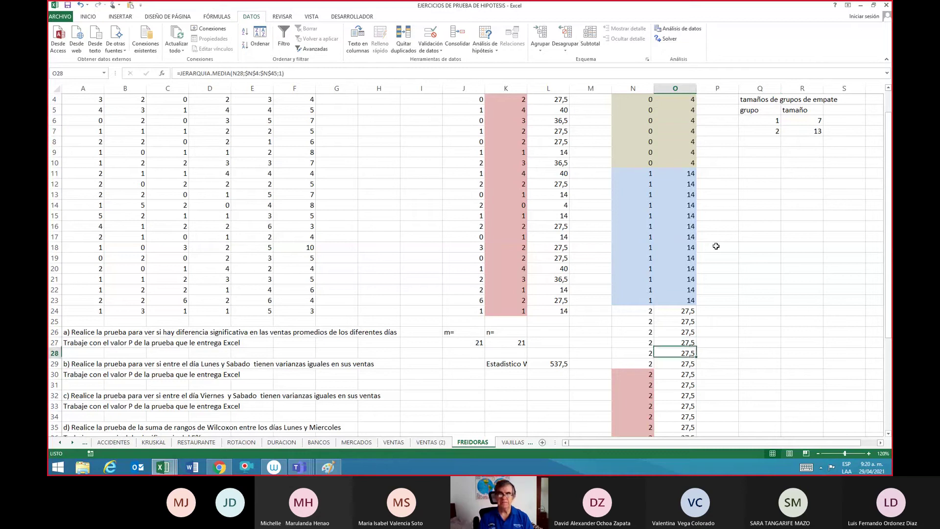
key(Up)
key(Up)
key(Up)
key(Up)
key(Up)
key(Up)
key(Up)
key(Up)
key(Up)
key(Up)
key(Up)
key(Up)
key(Up)
key(Up)
key(Up)
key(Up)
key(Up)
key(Right)
key(Right)
key(Right)
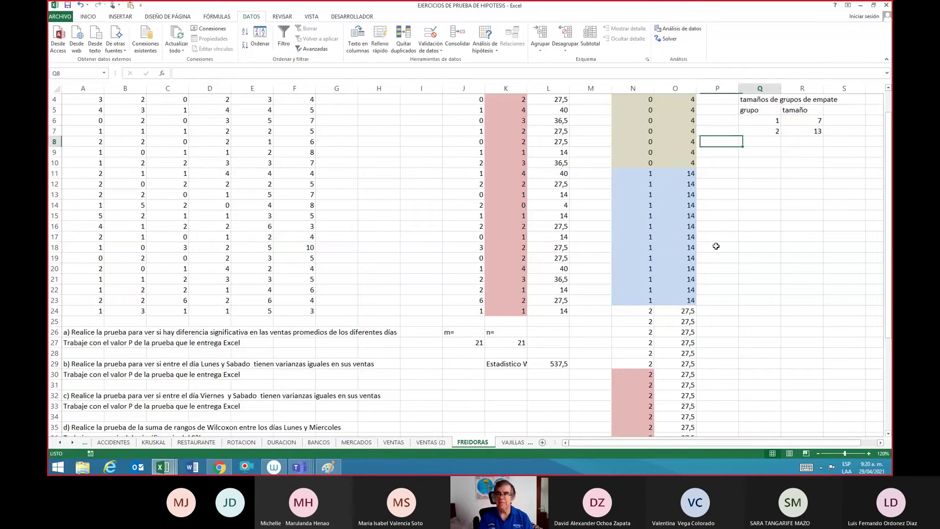
Step: Make the counted range in R7 absolute so the formula reads =CONTAR.SI($N$4:$N$45;"=1")
key(Up)
key(F2)
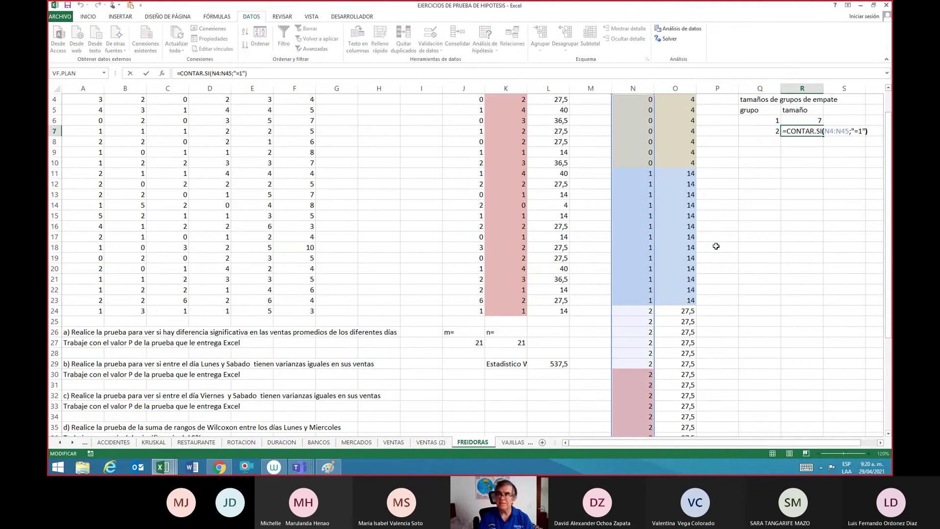
key(Left)
key(Left)
key(Left)
key(Left)
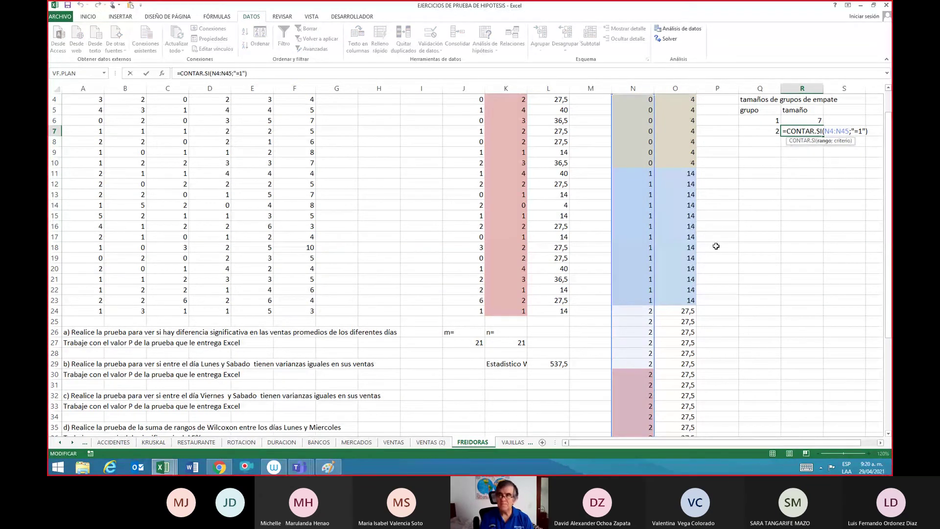
key(F4)
key(Right)
key(Right)
key(Right)
key(Right)
key(F4)
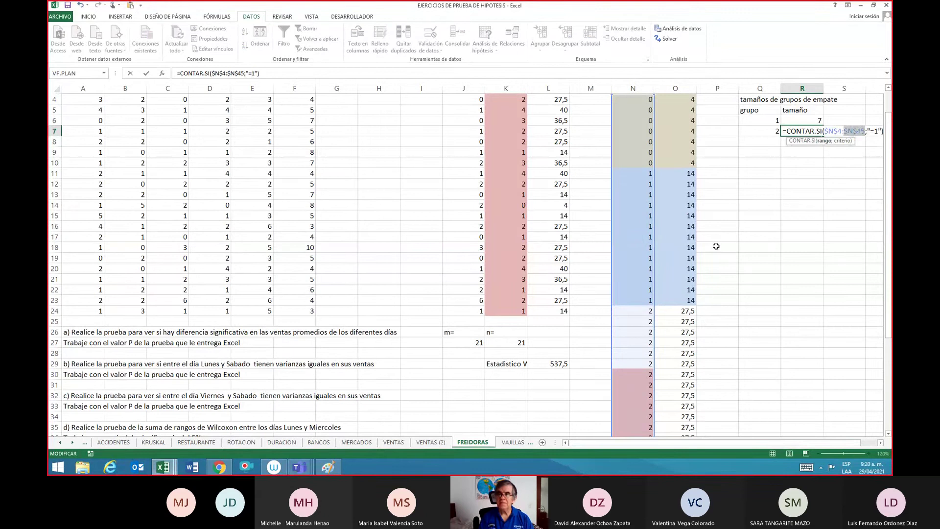
key(Return)
Step: Enter group number 3 in Q8 of the tie group size table
key(Left)
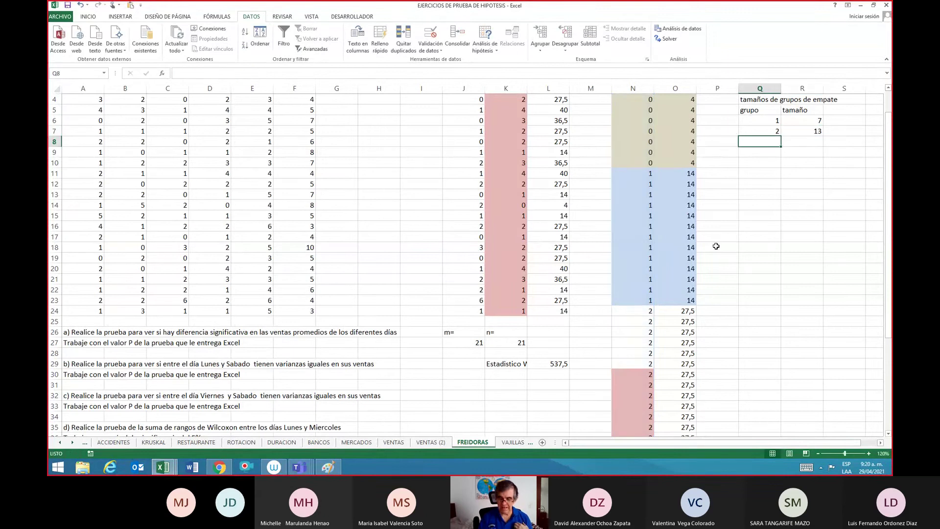
text(3)
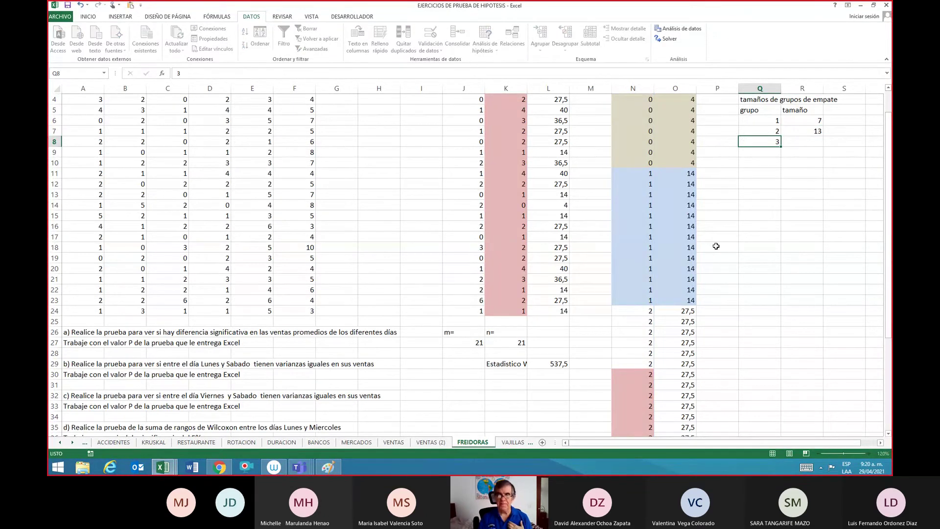
key(Return)
Step: Shade the third tie group, the values of 2 and their ranks in N24:O37, with a light green fill
key(Left)
key(Down)
key(Down)
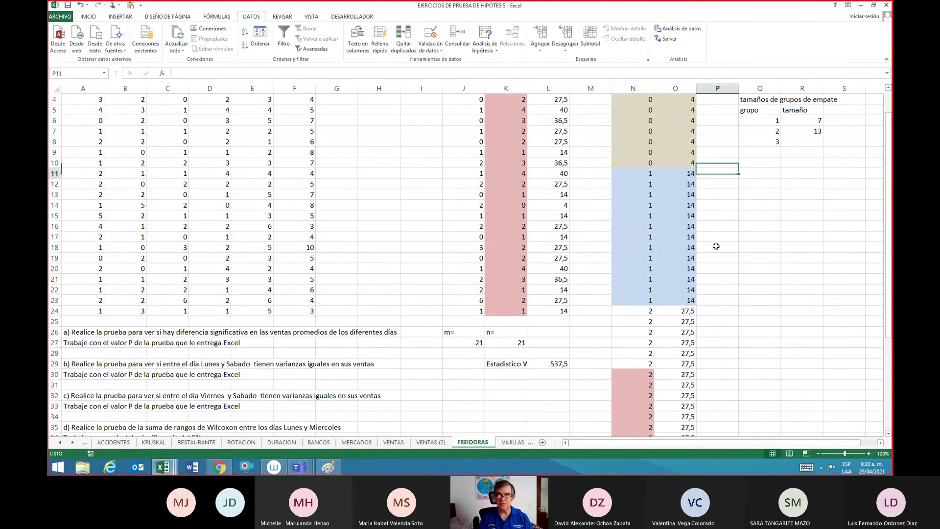
key(Down)
key(Down)
key(Down)
key(Down)
key(Down)
key(Down)
key(Down)
key(Down)
key(Down)
key(Down)
key(Down)
key(Down)
key(Down)
key(Down)
key(Left)
key(Left)
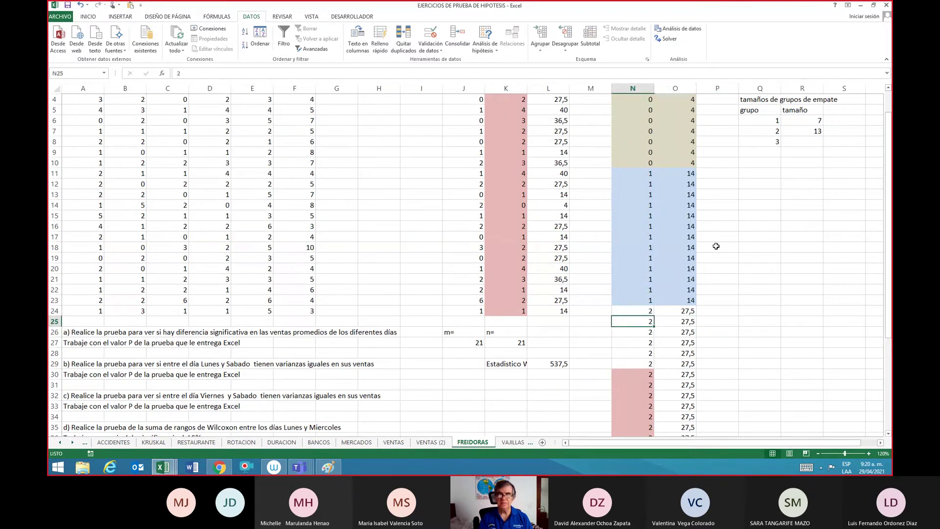
key(Up)
key(shift+Down)
key(shift+Down)
key(shift+Down)
key(shift+Down)
key(shift+Down)
key(shift+Down)
key(shift+Down)
key(shift+Down)
key(shift+Down)
key(shift+Down)
key(shift+Down)
key(shift+Down)
key(shift+Down)
key(shift+Down)
key(shift+Down)
key(shift+Down)
key(shift+Down)
key(shift+Down)
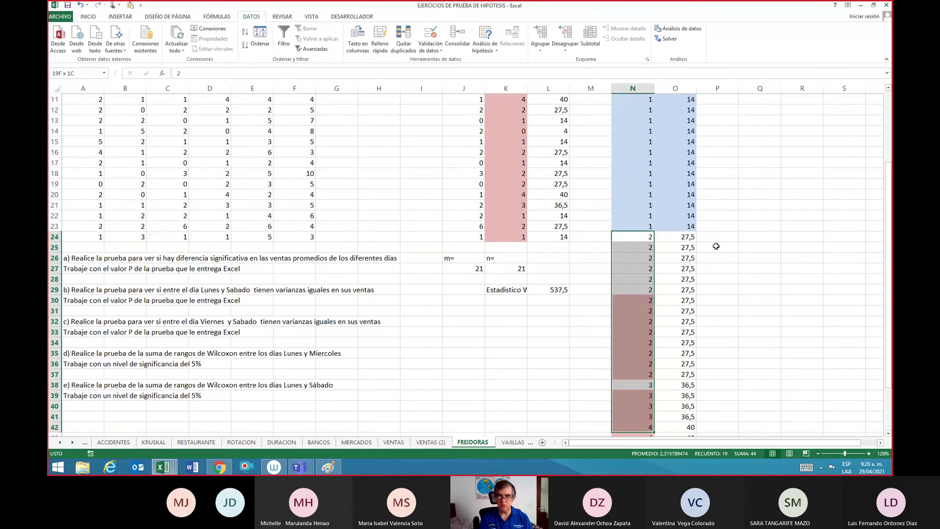
key(shift+Up)
key(shift+Up)
key(shift+Up)
key(shift+Up)
key(shift+Up)
key(shift+Right)
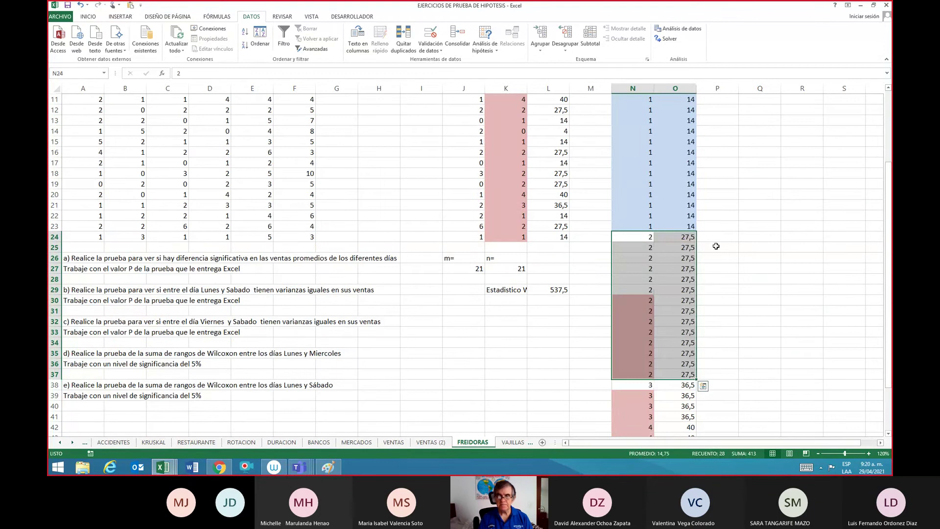
right_click(680, 283)
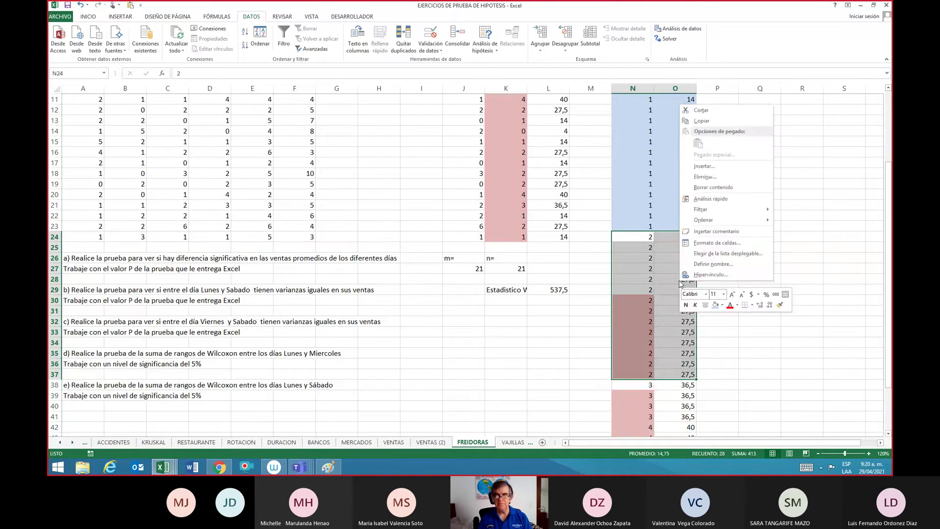
click(721, 305)
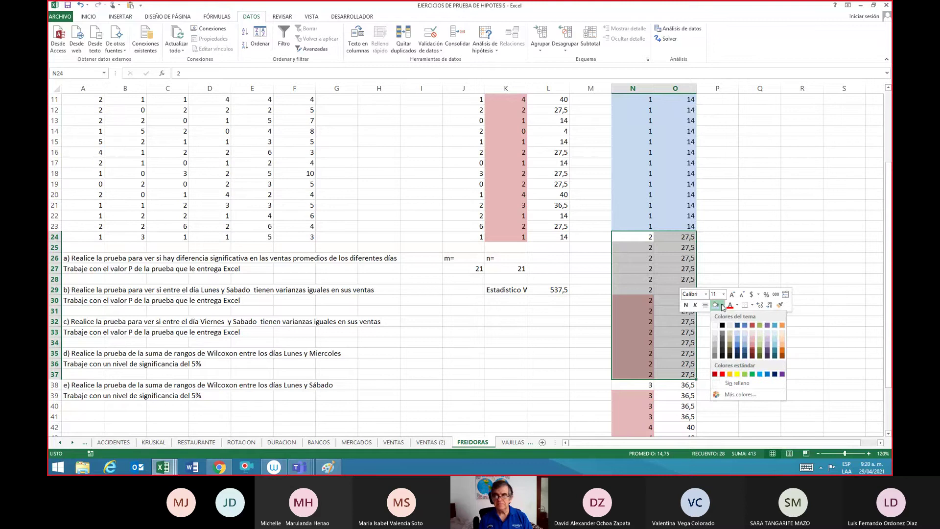
click(760, 338)
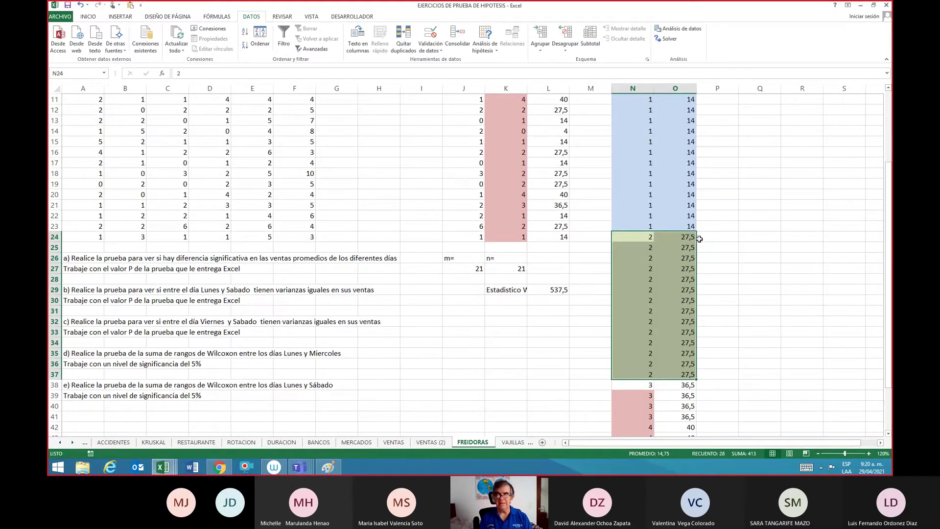
Step: Examine the ranks in column O for the third tie group, the values of 2
key(Right)
key(Down)
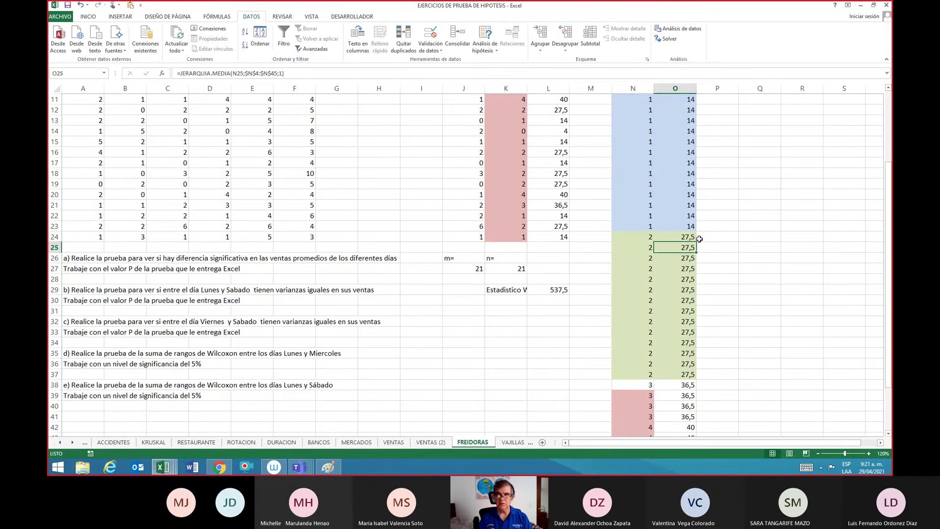
key(Down)
key(Down)
key(Down)
key(Down)
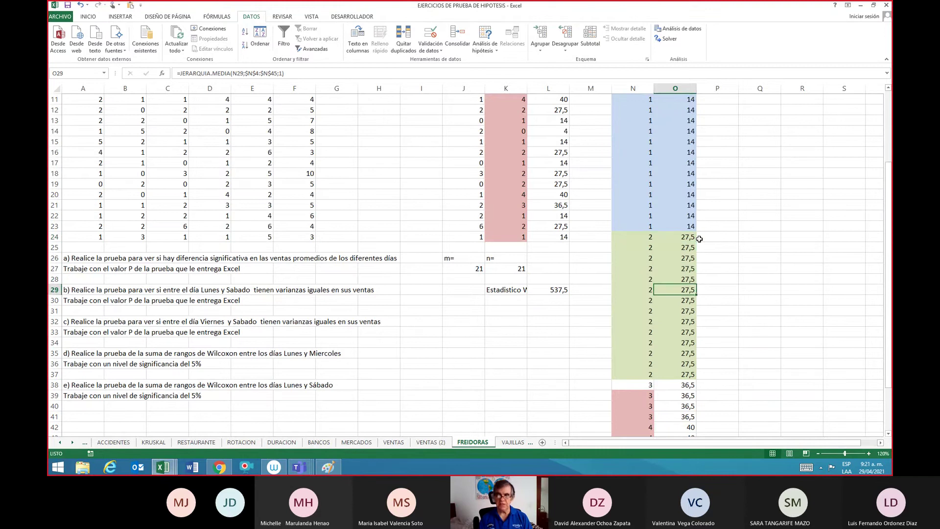
key(Down)
key(Down)
key(Down)
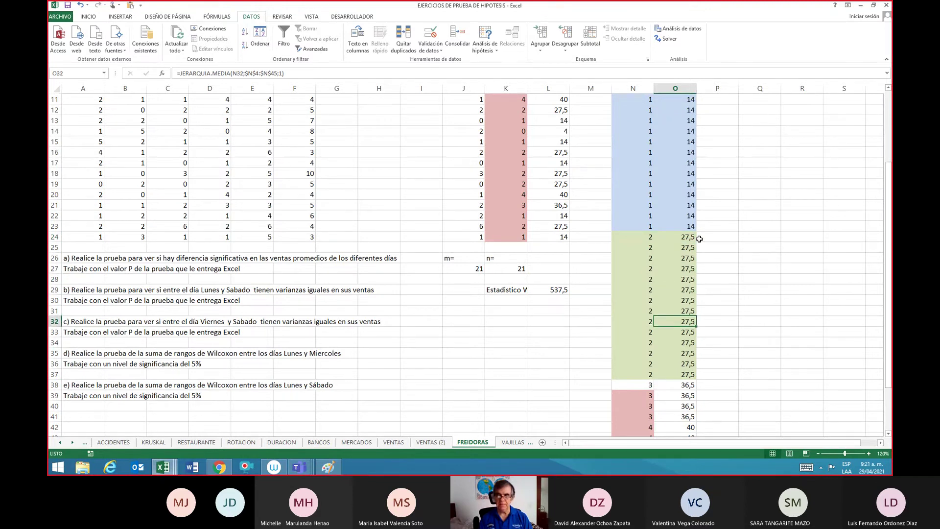
key(Down)
key(Down)
key(Down)
key(Down)
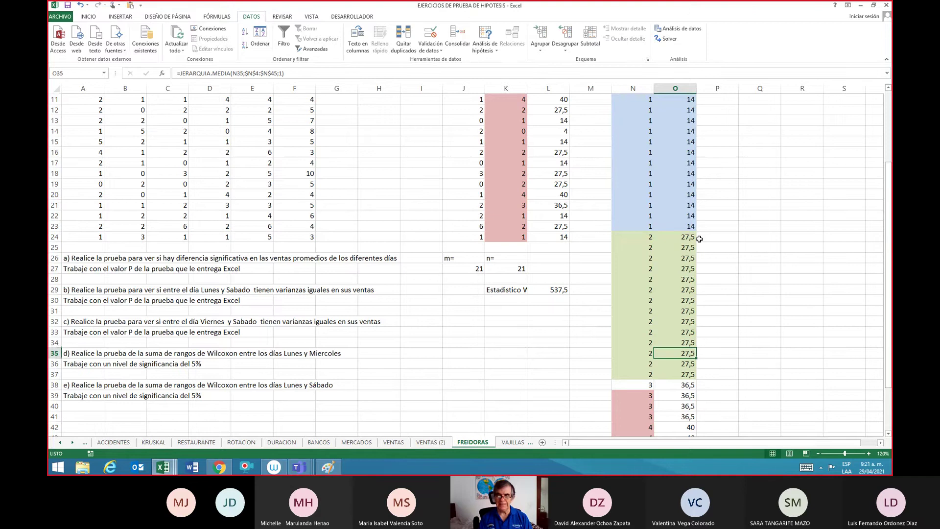
key(Up)
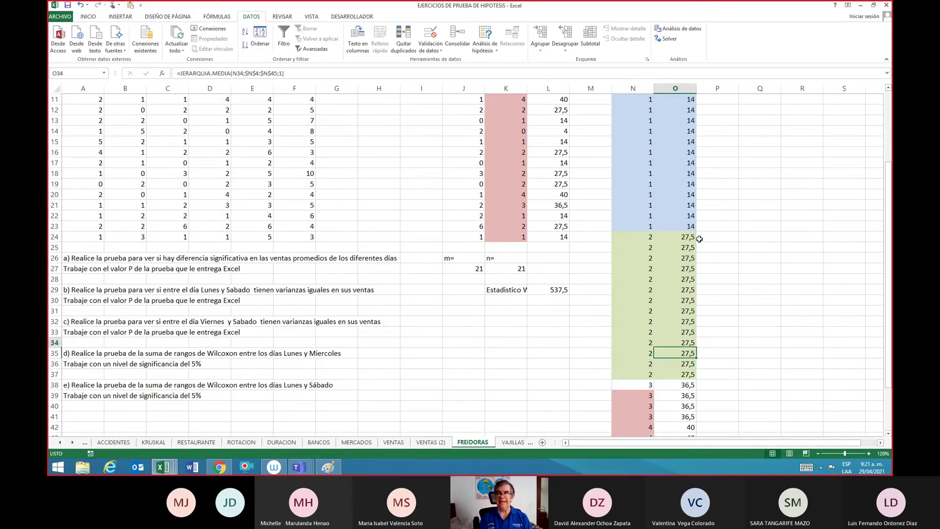
Step: Copy the CONTAR.SI formula from R7 into R8 for the size of group 3
key(ctrl+Up)
key(ctrl+Up)
key(ctrl+Up)
key(Right)
key(Right)
key(Right)
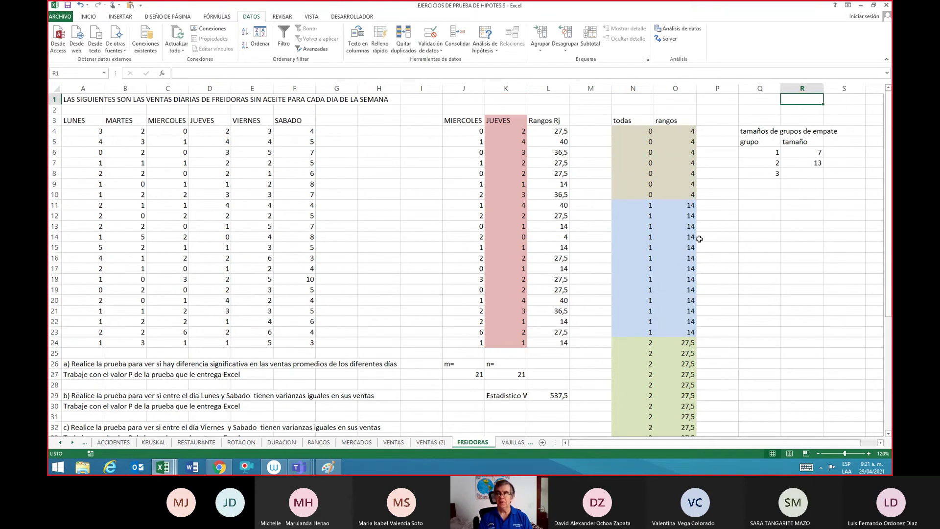
key(Down)
key(Down)
key(Down)
key(Down)
key(Down)
key(Down)
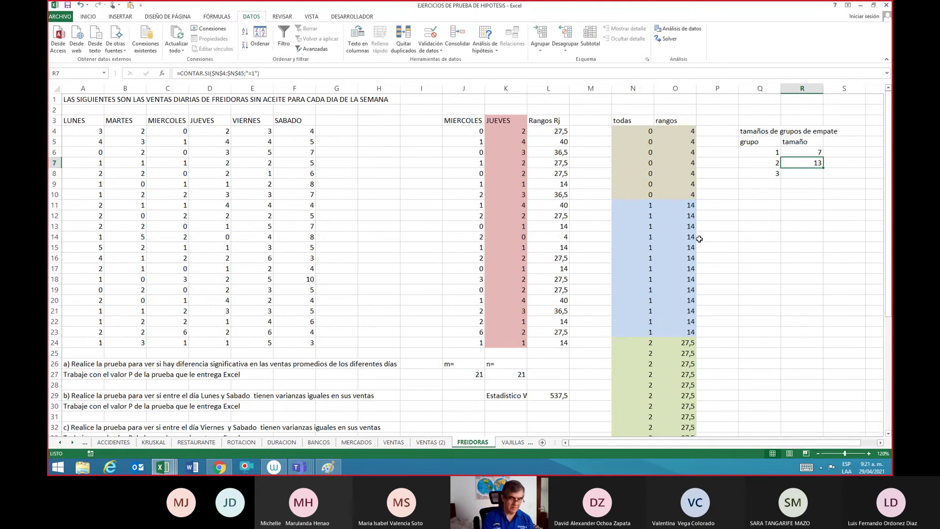
key(ctrl+c)
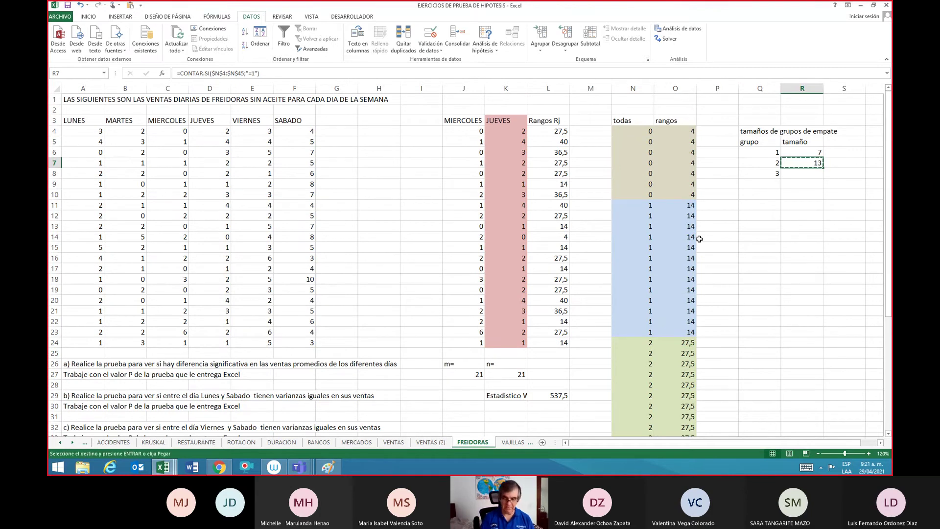
key(Down)
key(Return)
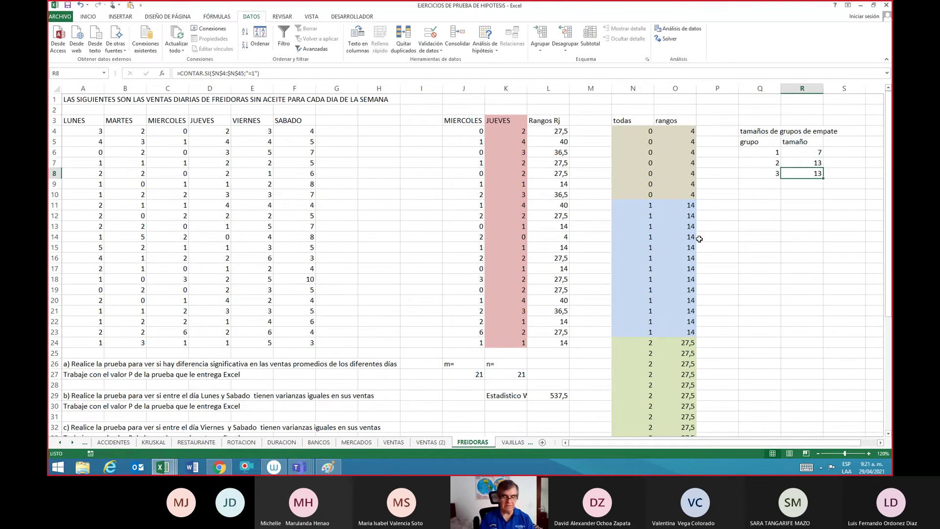
Step: Change the criterion in R8 so the formula reads =CONTAR.SI($N$4:$N$45;"=2")
key(F2)
key(Left)
key(Left)
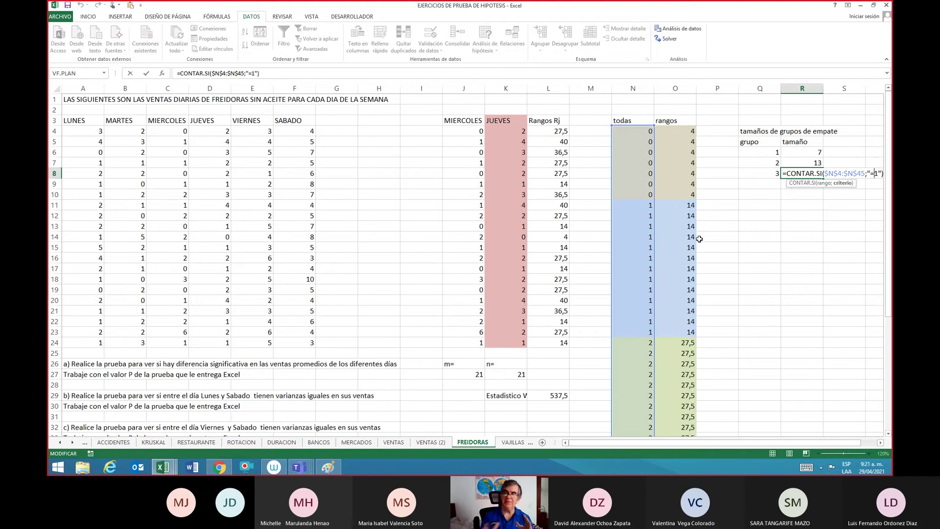
key(BackSpace)
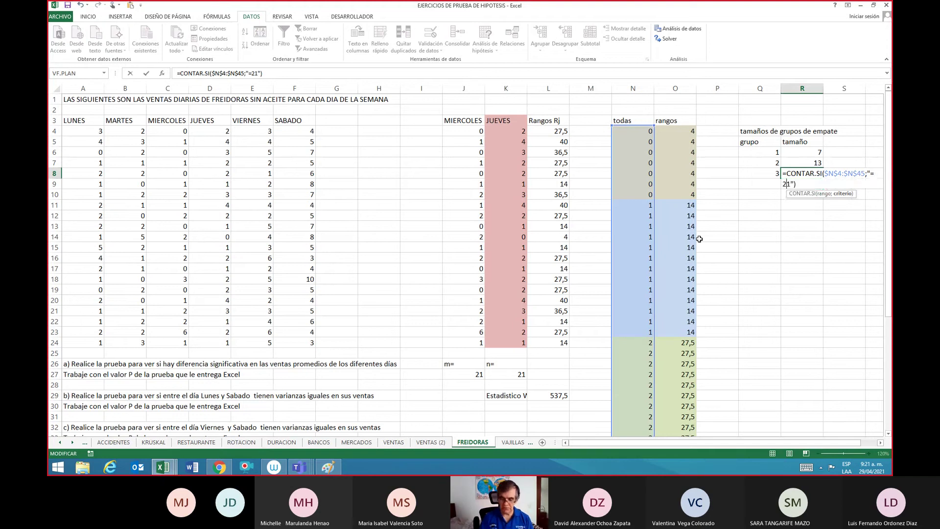
text(2)
key(Return)
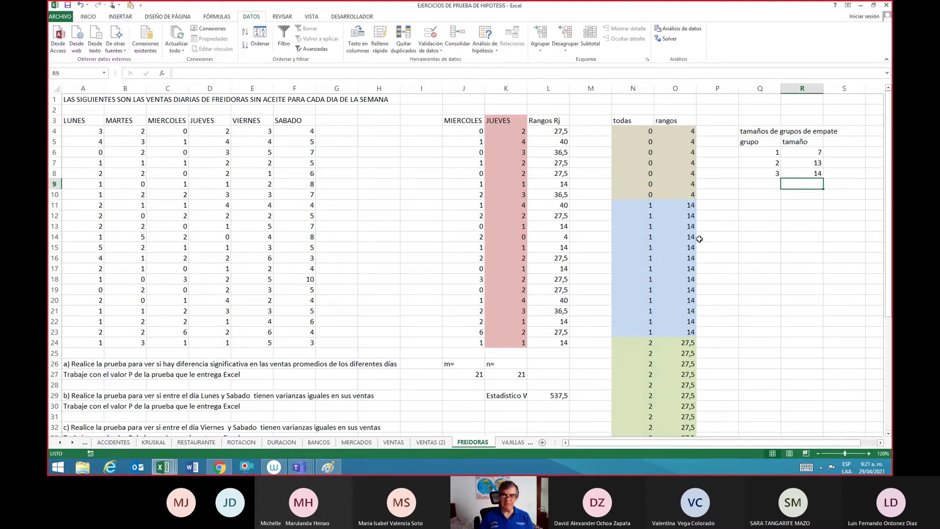
Step: Shade the fourth tie group, the values of 3 and their ranks in N38:O41, with a light purple fill
key(Down)
key(Down)
key(Down)
key(Down)
key(Down)
key(Down)
key(Down)
key(Down)
key(Down)
key(Down)
key(Down)
key(Down)
key(Down)
key(Down)
key(Down)
key(Down)
key(Down)
key(Down)
key(Down)
key(Down)
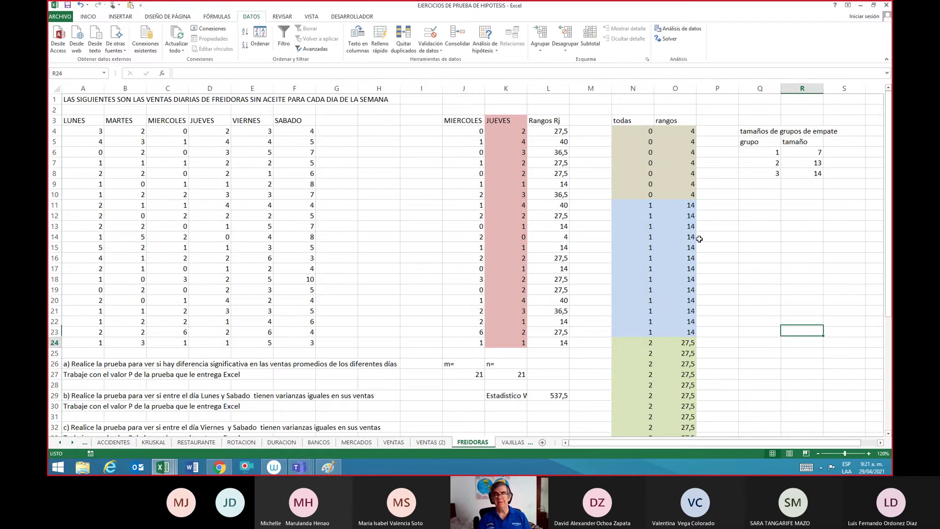
key(Down)
key(Down)
key(Down)
key(Down)
key(Down)
key(Down)
key(Down)
key(Down)
key(Down)
key(Down)
key(Down)
key(Down)
key(Down)
key(Down)
key(Down)
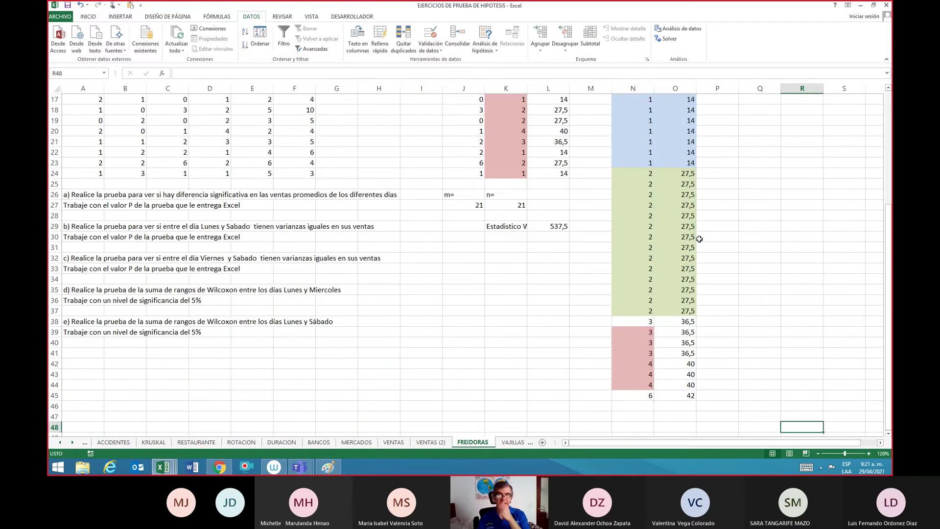
key(Up)
key(Up)
key(Up)
key(Up)
key(Up)
key(Up)
key(Up)
key(Up)
key(Up)
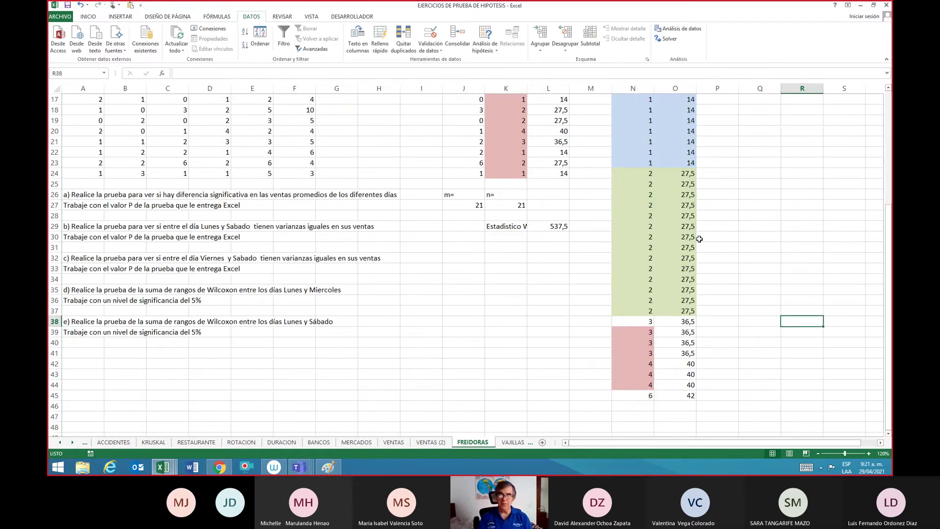
key(Left)
key(Left)
key(Left)
key(Left)
key(shift+Down)
key(shift+Down)
key(shift+Down)
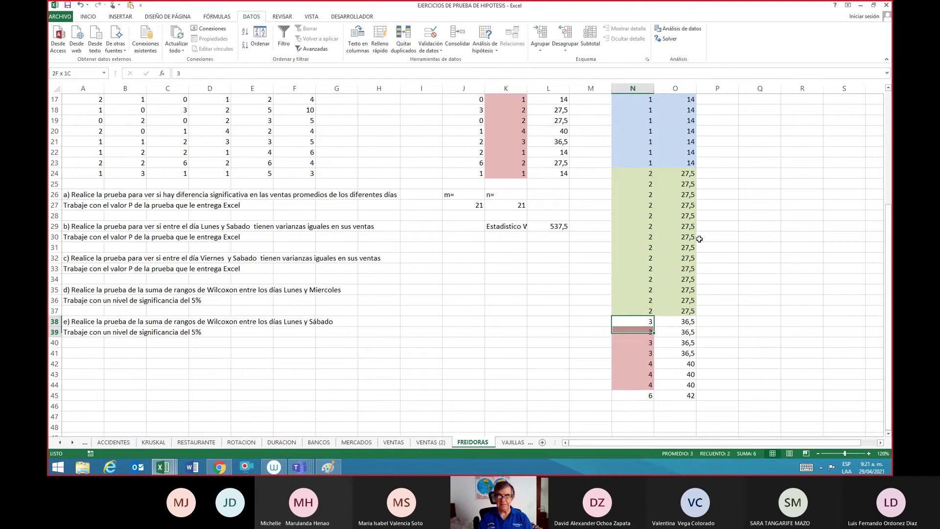
key(shift+Right)
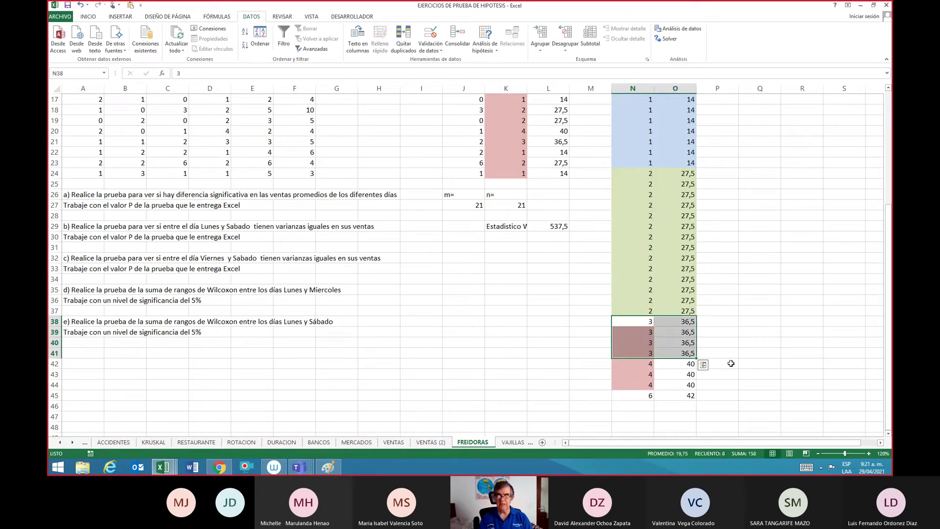
right_click(666, 353)
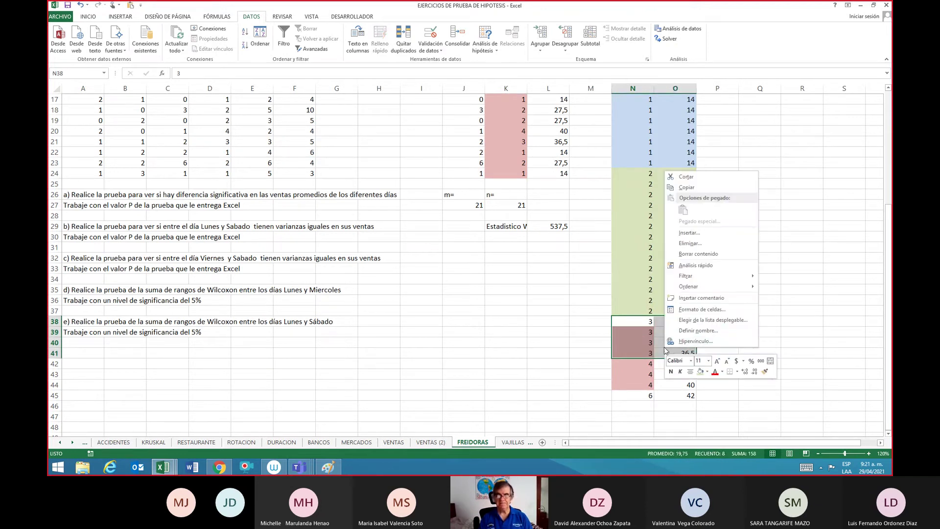
click(707, 373)
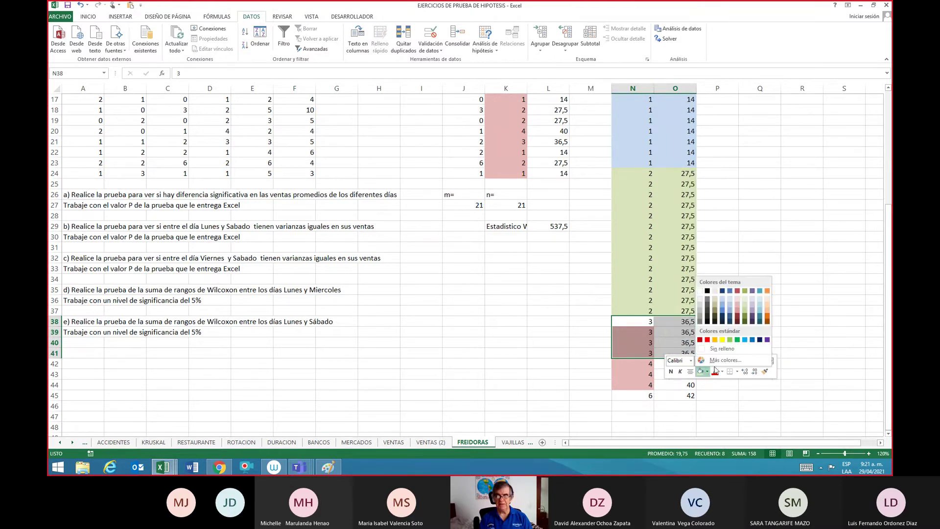
click(752, 307)
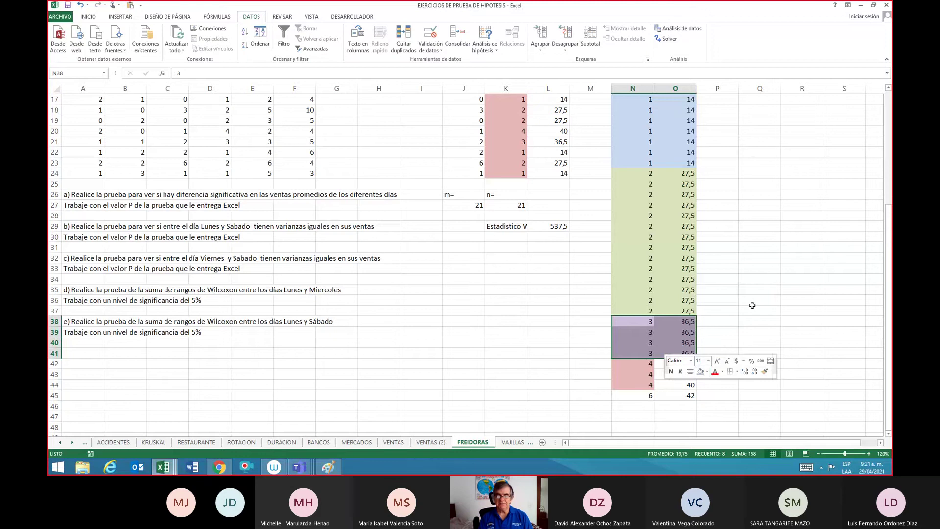
Step: Enter group number 4 in Q9 of the tie group size table
click(675, 353)
key(Up)
key(Up)
key(Up)
key(Up)
key(Up)
key(Up)
key(Up)
key(Up)
key(Up)
key(Up)
key(Up)
key(Up)
key(Up)
key(Up)
key(Up)
key(Up)
key(Up)
key(Up)
key(Up)
key(Up)
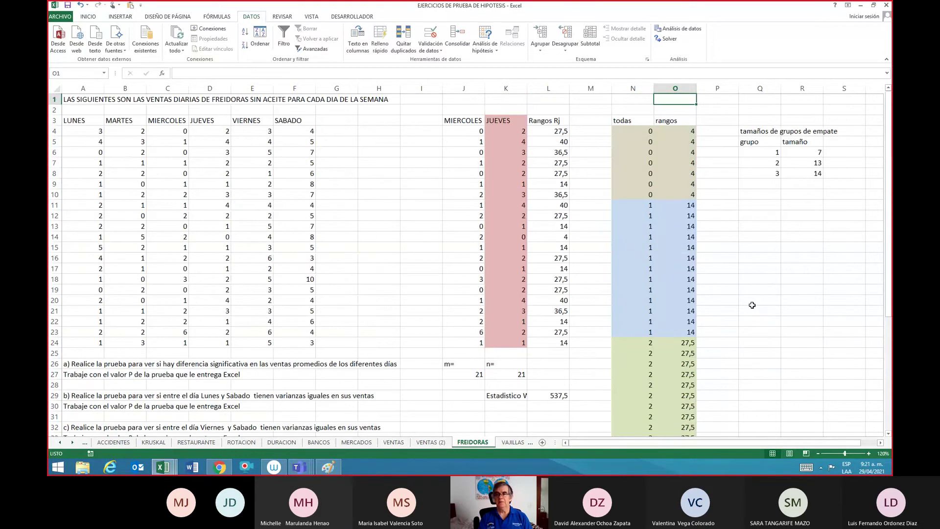
key(Down)
key(Down)
key(Down)
key(Down)
key(Down)
key(Down)
key(Down)
key(Down)
key(Right)
key(Right)
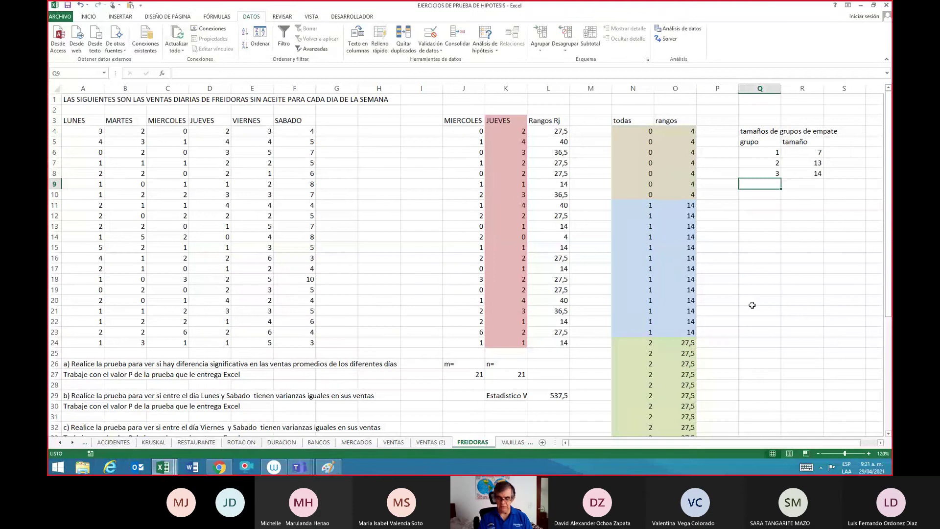
text(4)
Step: Copy the CONTAR.SI formula from R8 into R9 for the size of group 4
key(Up)
key(Right)
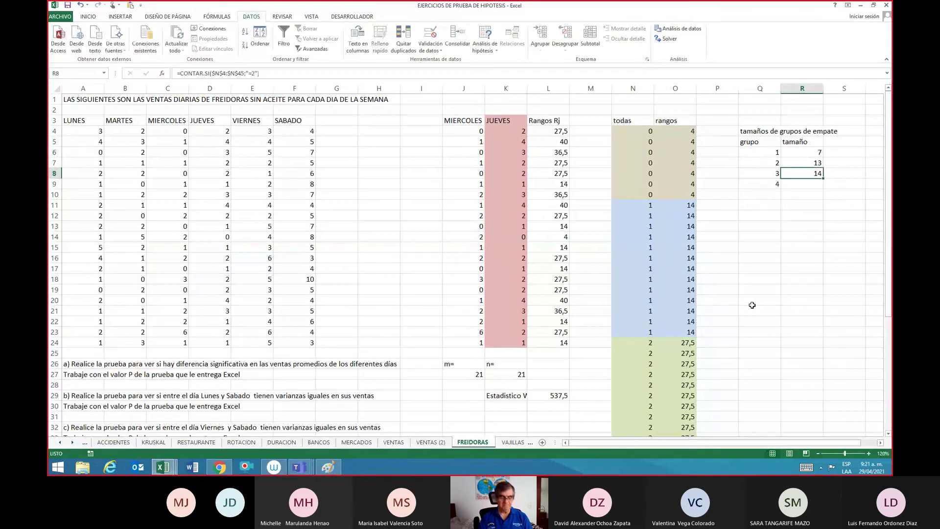
key(ctrl+c)
key(Down)
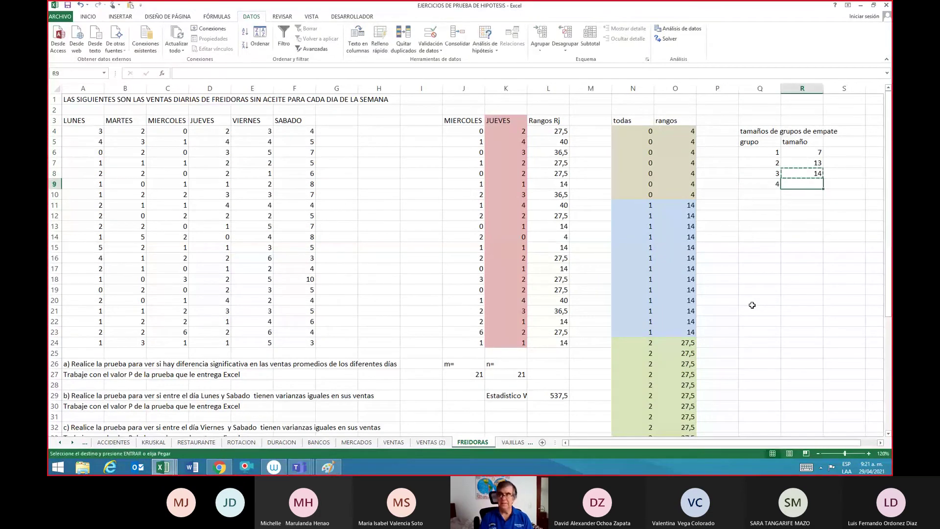
key(ctrl+v)
Step: Change the criterion in R9 so the formula reads =CONTAR.SI($N$4:$N$45;"=3")
key(F2)
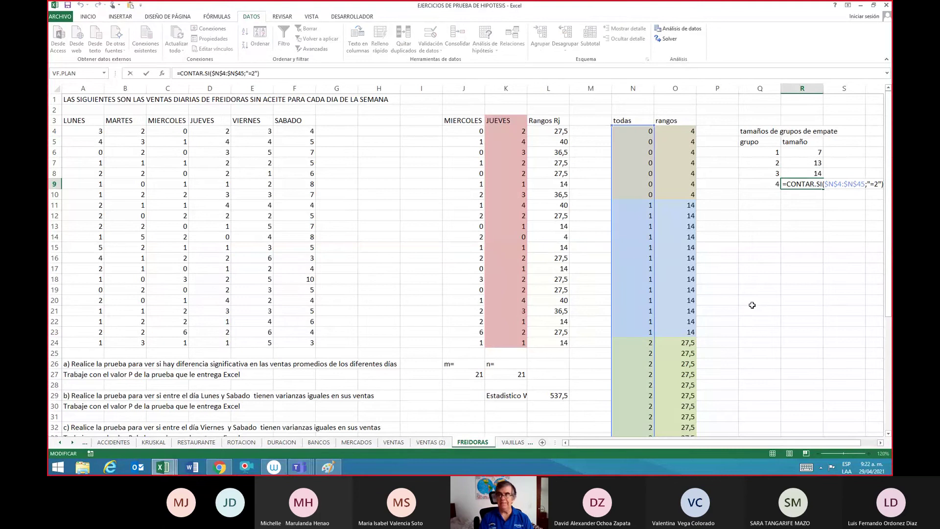
key(Left)
key(Left)
key(Left)
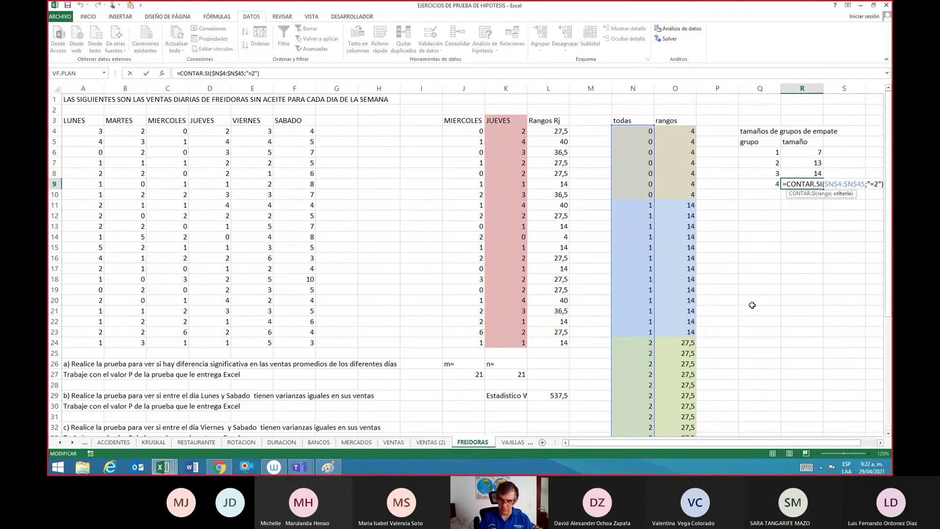
key(Delete)
text(3)
key(Return)
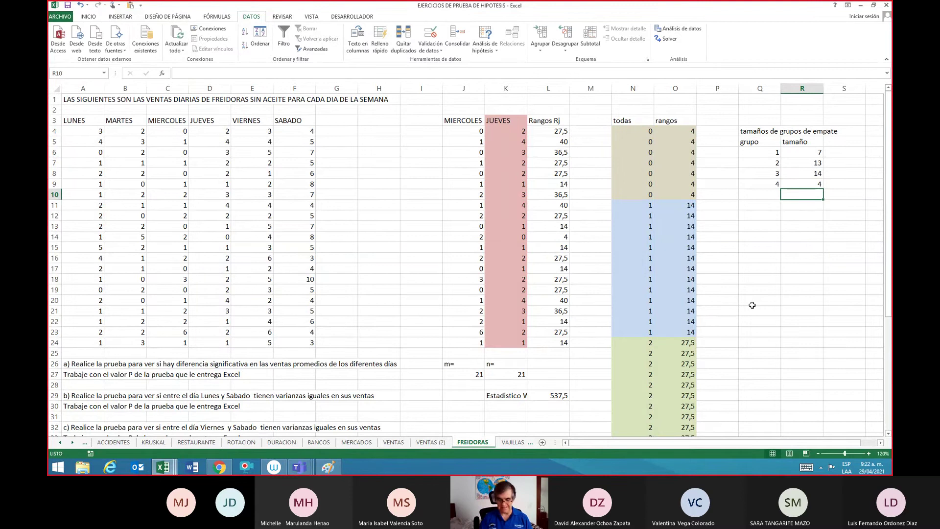
key(Right)
key(Right)
key(Right)
key(Right)
key(Left)
key(Left)
key(Left)
key(Left)
key(Left)
key(Left)
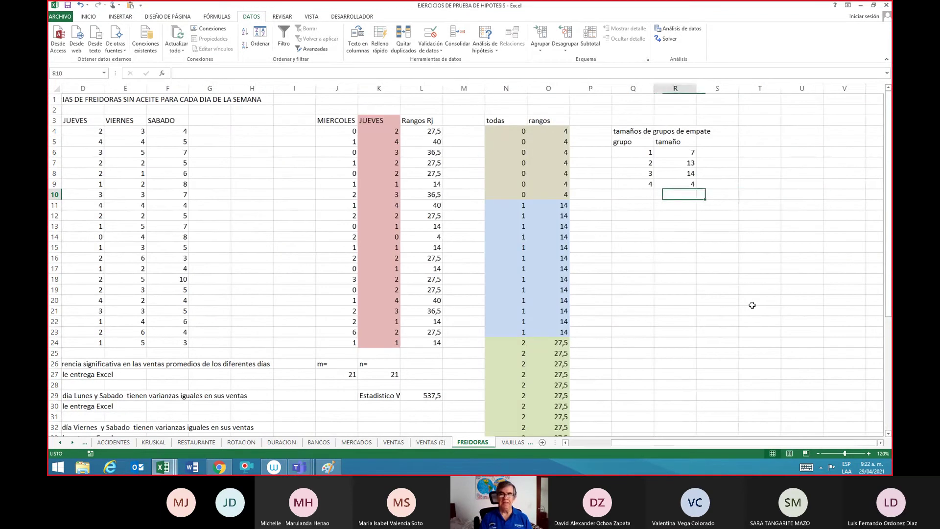
Step: Shade the fifth tie group, the values of 4 and their ranks in N42:O44, with an aqua fill
key(Left)
key(Down)
key(Down)
key(Down)
key(Down)
key(Down)
key(Down)
key(Down)
key(Down)
key(Down)
key(Down)
key(Down)
key(Down)
key(Down)
key(Down)
key(Down)
key(Down)
key(Down)
key(Down)
key(Down)
key(Down)
key(Down)
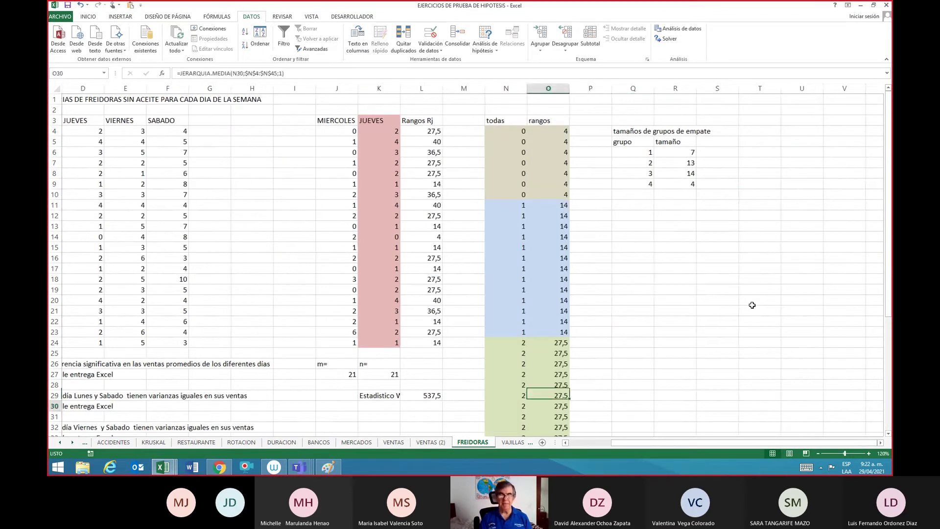
key(Up)
key(Up)
key(Up)
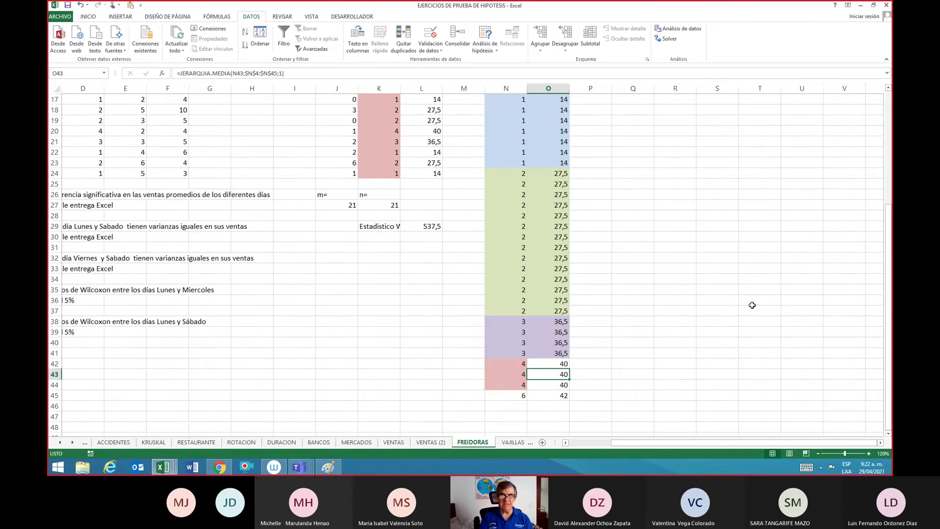
key(Left)
key(shift+Down)
key(shift+Down)
key(shift+Right)
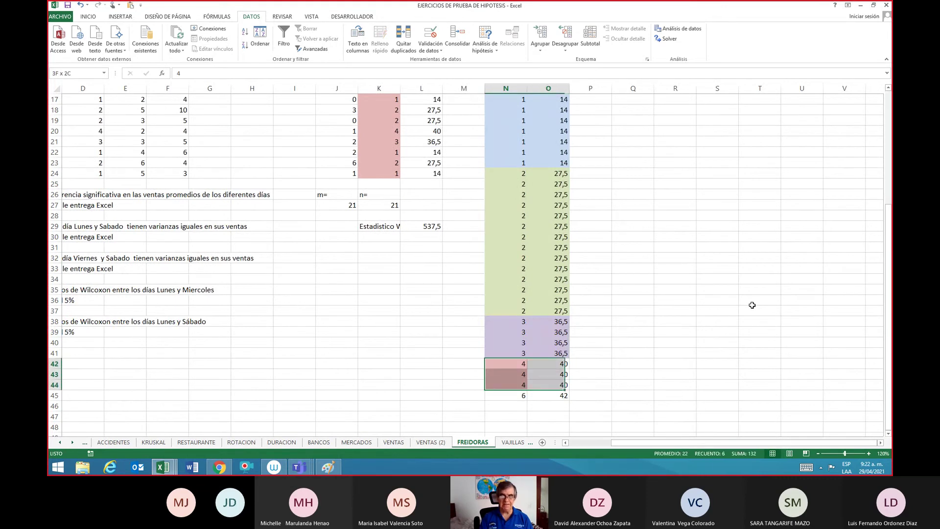
right_click(548, 381)
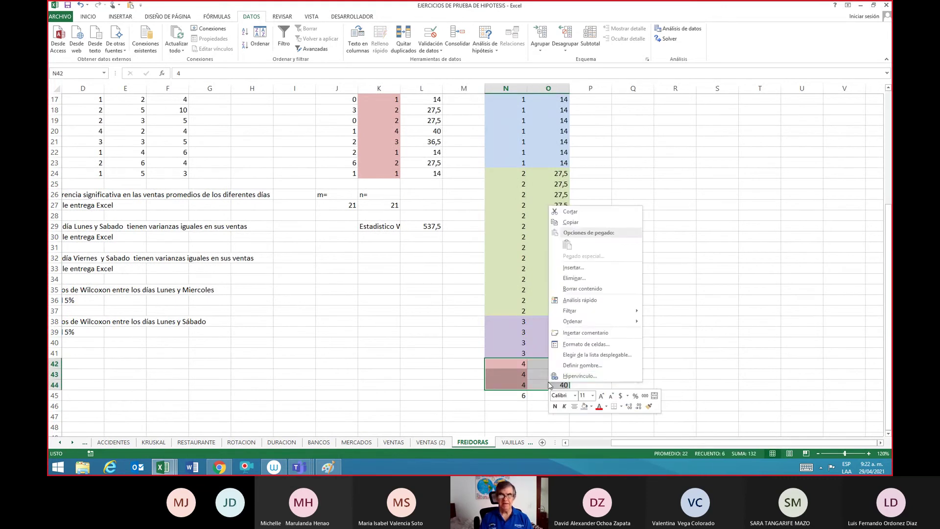
click(591, 407)
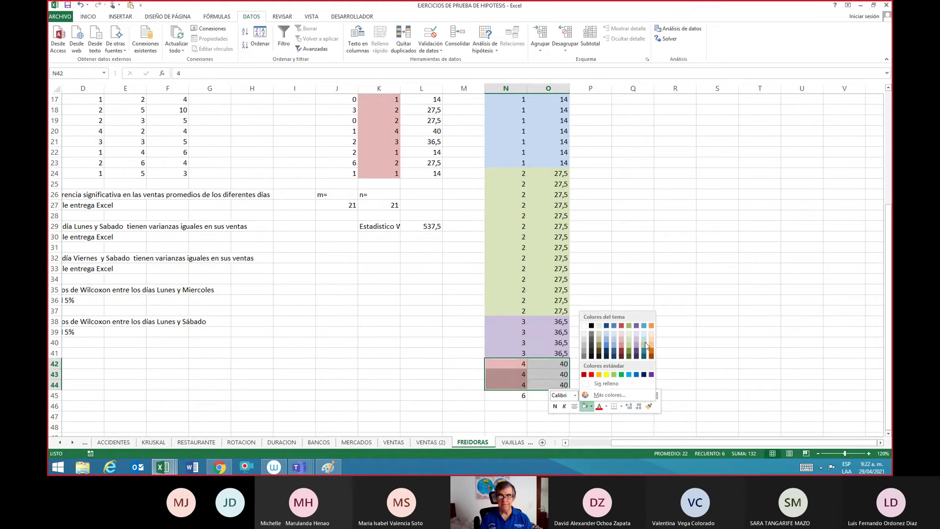
click(645, 343)
Step: Enter group number 5 in Q10 of the tie group size table
key(Right)
key(Right)
key(Right)
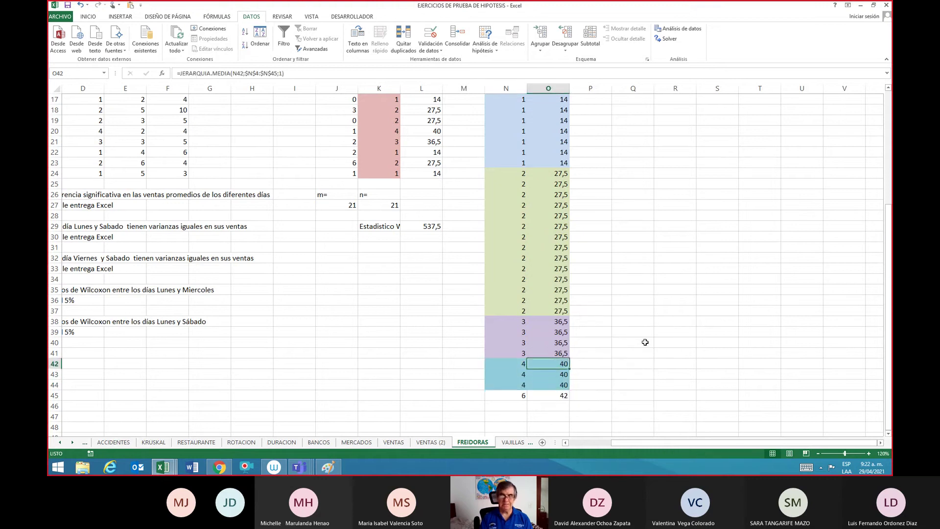
key(Up)
key(Up)
key(Up)
key(Up)
key(Up)
key(Up)
key(Up)
key(Up)
key(Up)
key(Up)
key(Up)
key(Up)
key(Up)
key(Up)
key(Up)
key(Up)
key(Up)
key(Up)
key(Up)
key(Up)
key(Up)
key(Up)
key(Up)
key(Up)
key(Up)
key(Up)
key(Up)
key(Up)
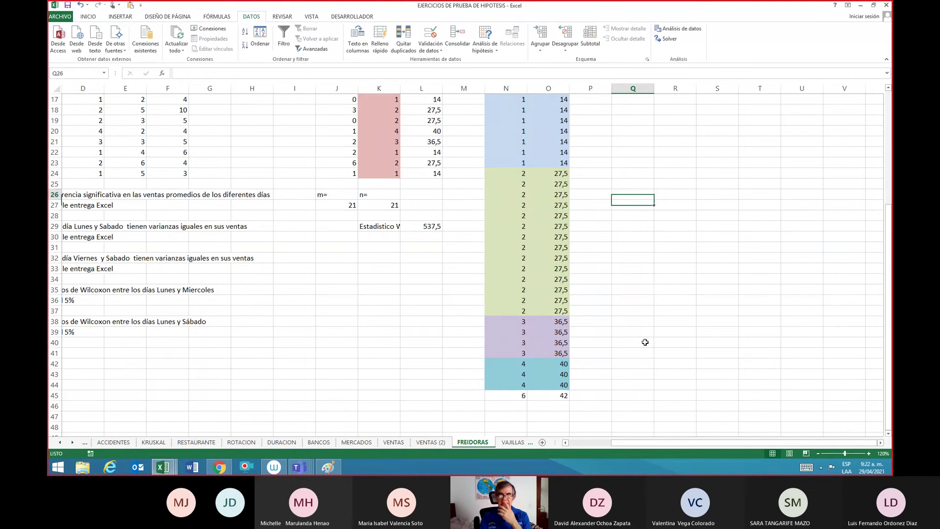
key(Down)
key(Down)
key(Down)
key(Down)
key(Down)
key(Down)
key(Down)
key(Down)
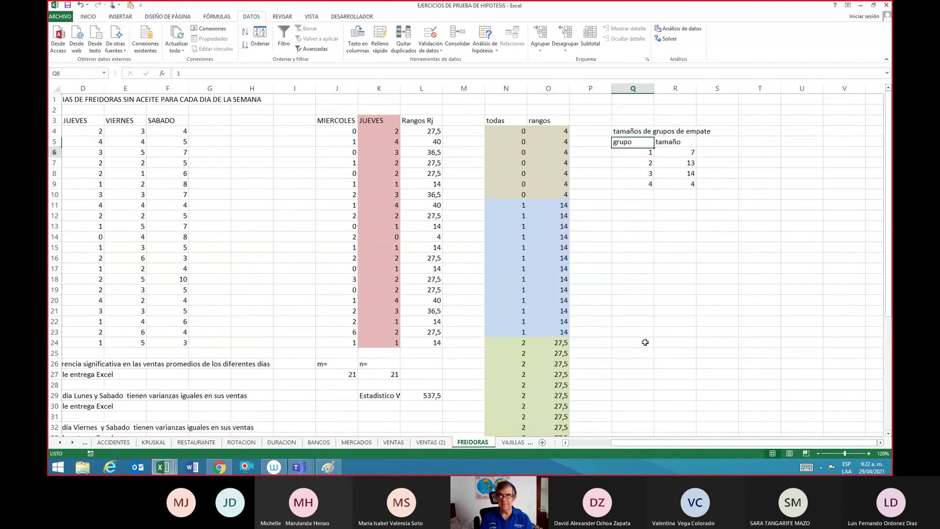
text(5)
key(Return)
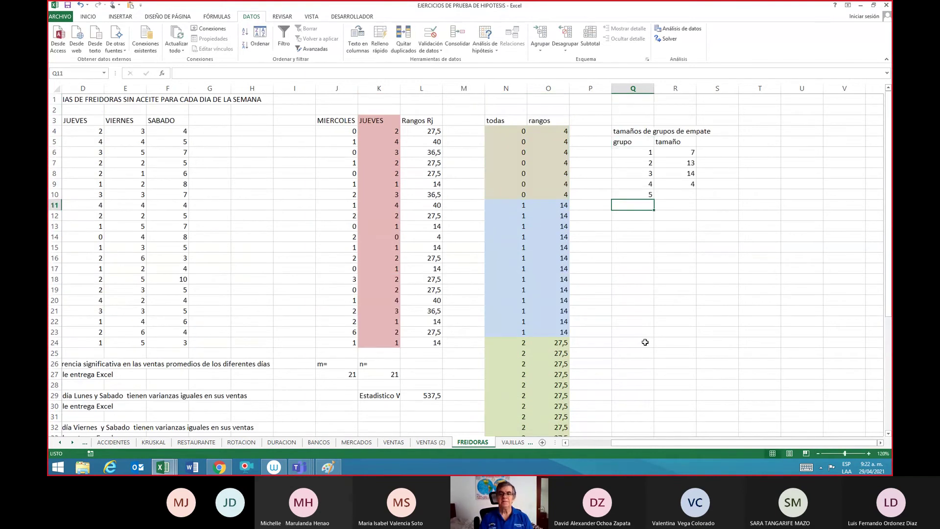
Step: Copy the CONTAR.SI formula from R9 into R10 for the size of group 5
key(Up)
key(Up)
key(Right)
key(ctrl+c)
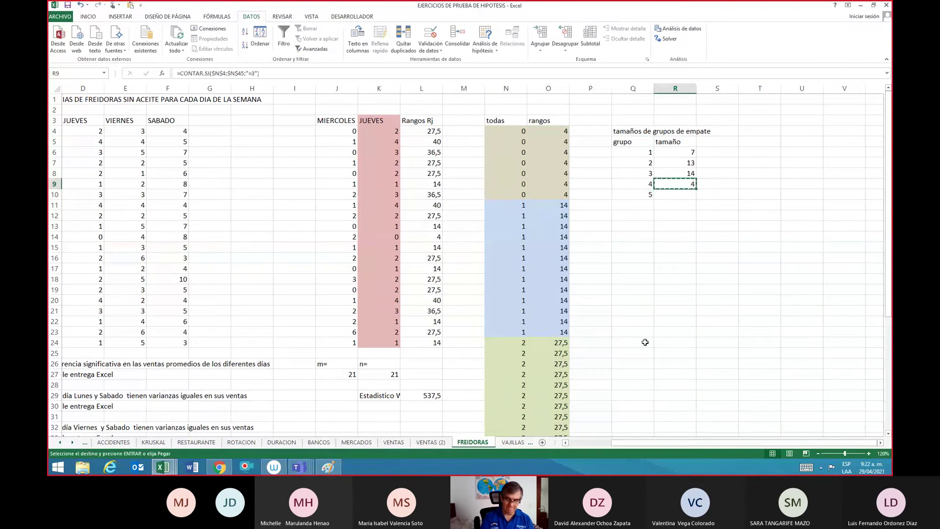
key(Left)
key(Right)
key(Down)
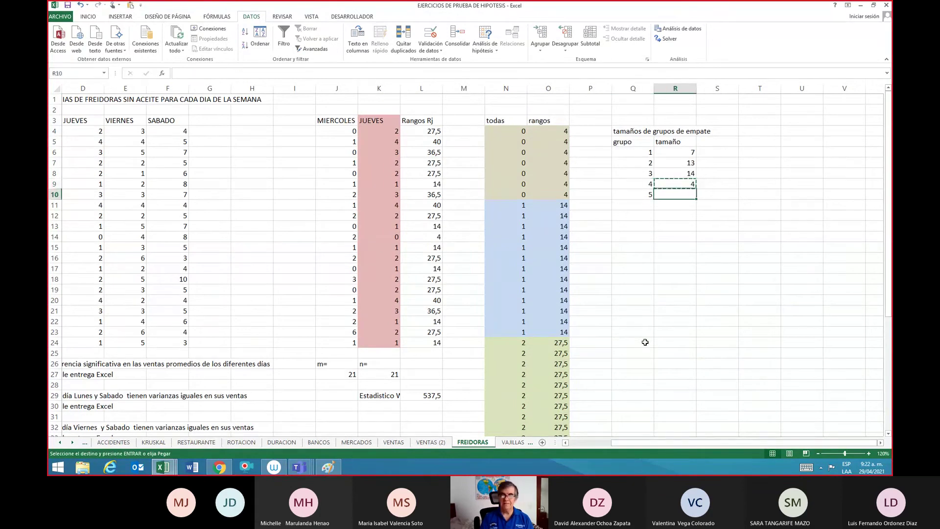
key(Return)
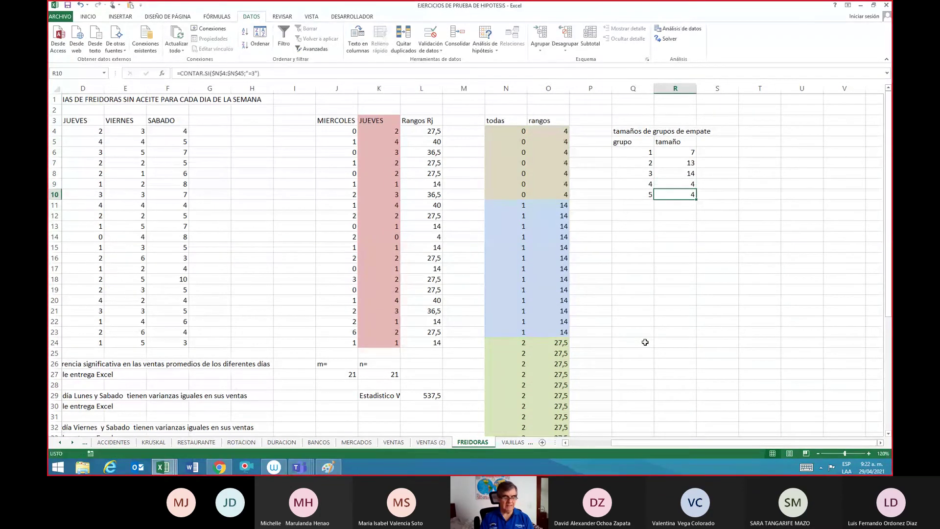
Step: Change the criterion in R10 so the formula reads =CONTAR.SI($N$4:$N$45;"=4")
key(F2)
key(Left)
key(Left)
key(Left)
text(4)
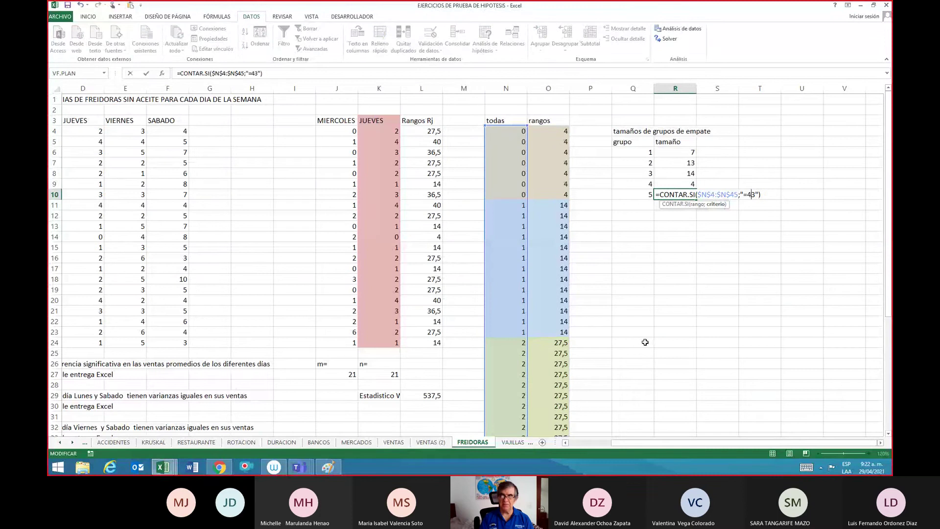
key(Delete)
key(ctrl+Return)
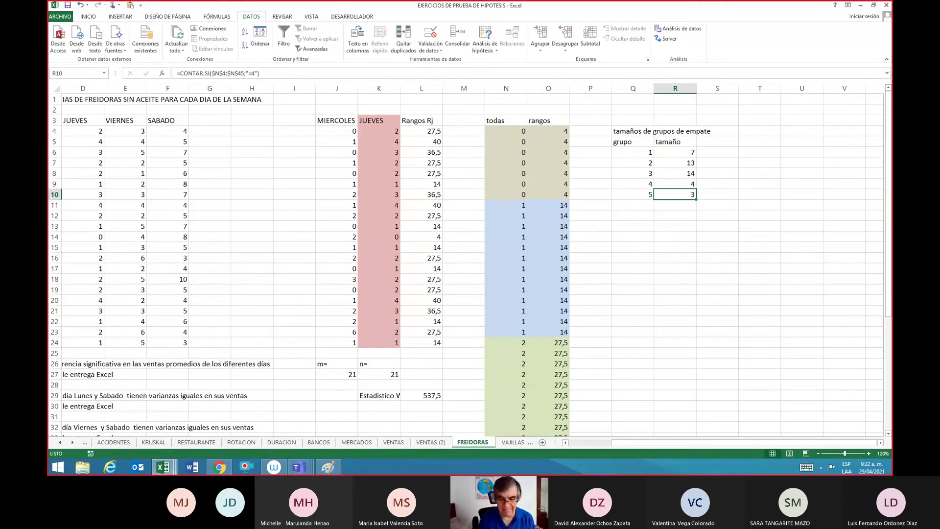
Step: Widen column K so the full Estadístico W label fits in its cell
mouse_move(890, 472)
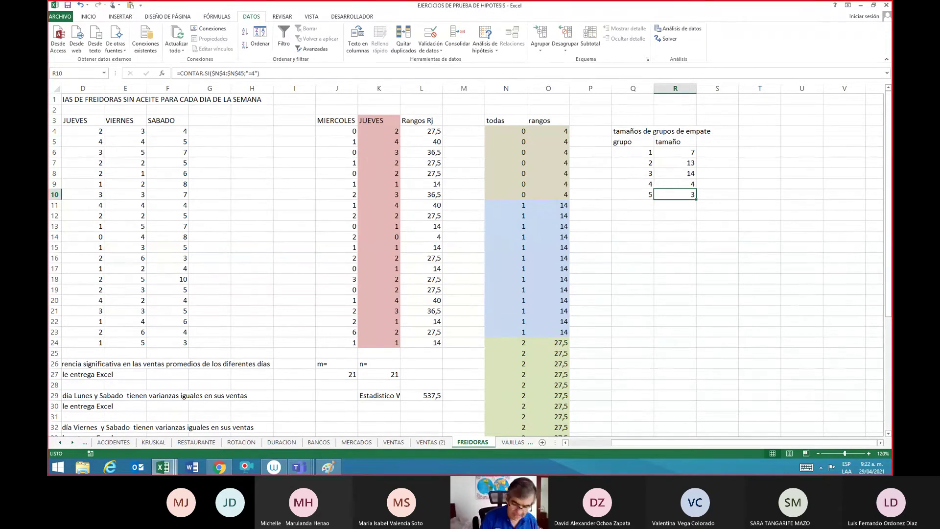
key(Left)
key(Left)
key(Left)
key(Left)
key(Left)
key(Left)
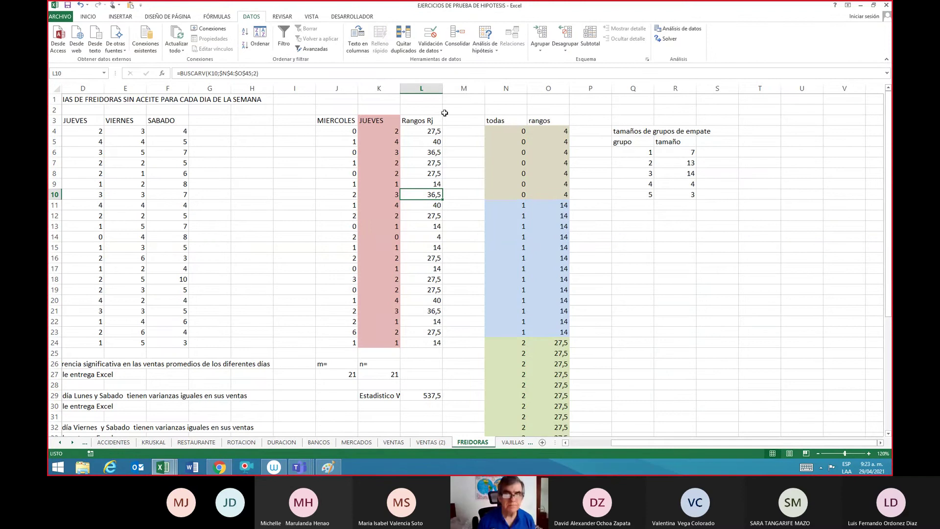
drag(402, 89, 415, 90)
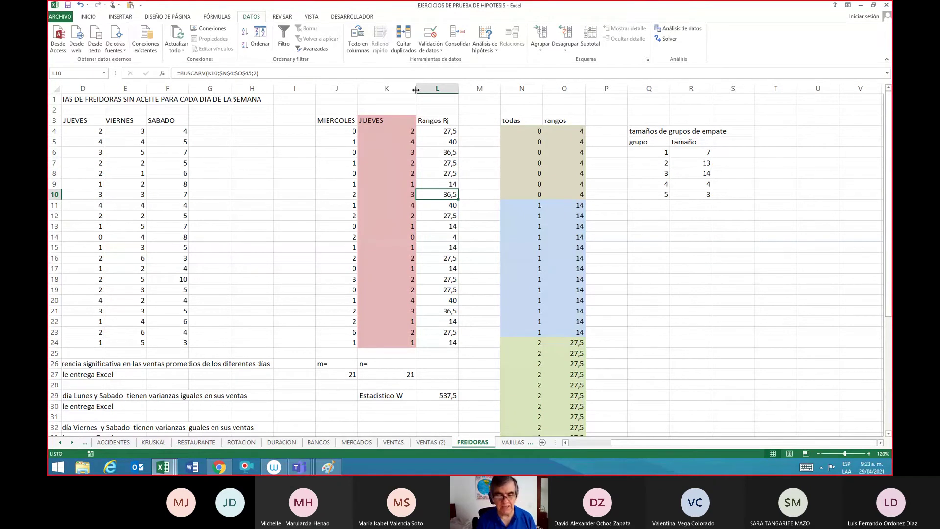
Step: Review the sample sizes m and n, the W statistic, and the group numbers and sizes in the tie table
click(345, 378)
click(400, 380)
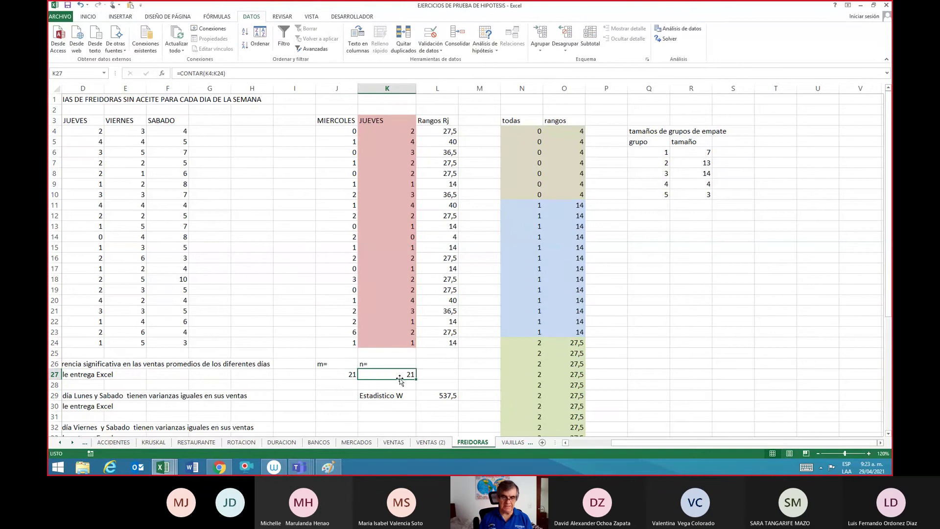
click(442, 401)
click(443, 396)
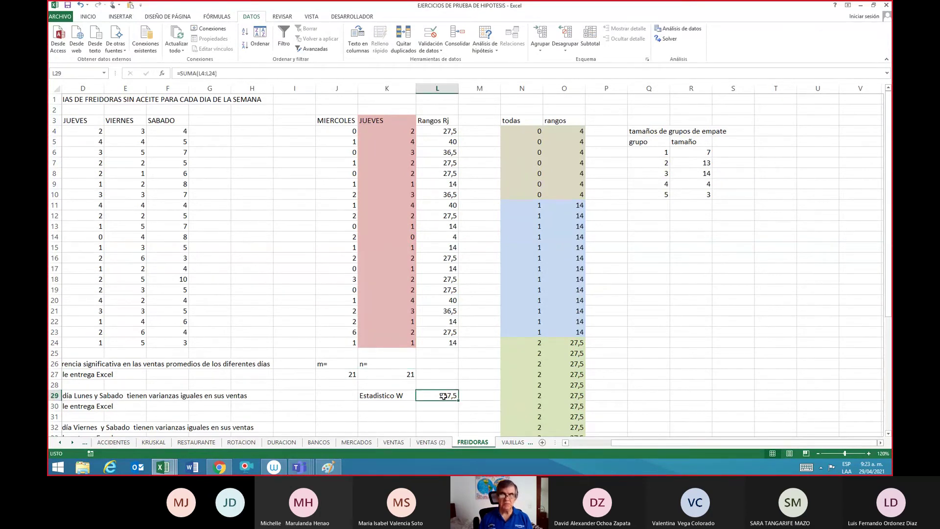
click(666, 154)
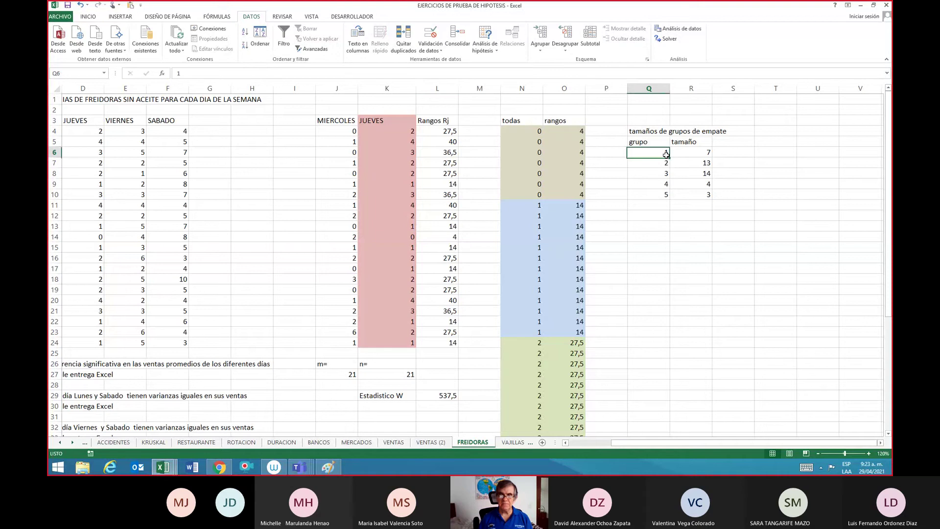
drag(665, 155, 666, 195)
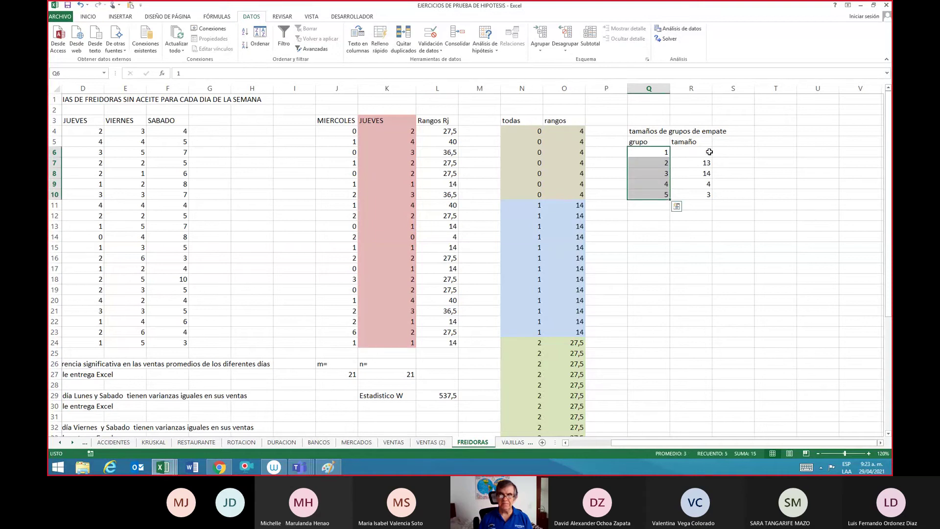
drag(709, 152, 708, 195)
click(707, 194)
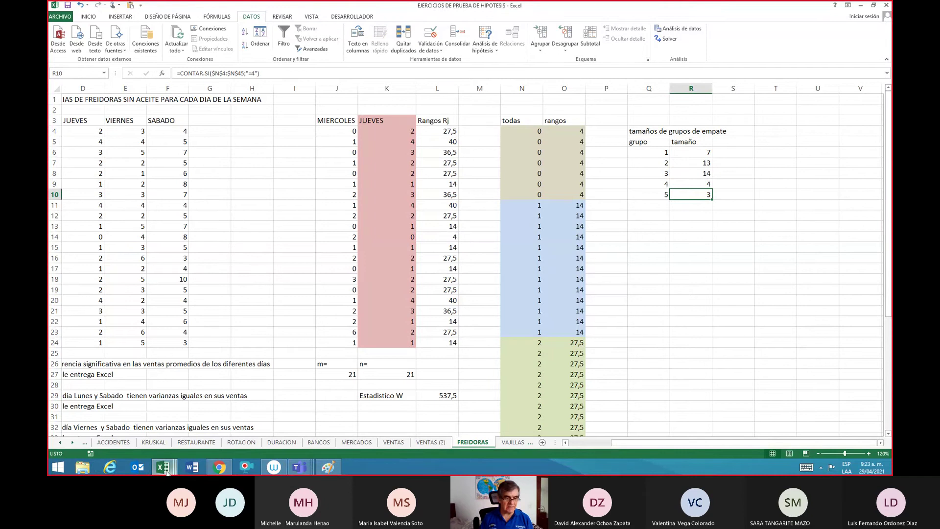
Step: Switch to the INFERENCIA ESTADISTICA workbook and set Valor de W to 537,5 in C65 of the large-sample Wilcoxon rank-sum block without ties
mouse_move(169, 471)
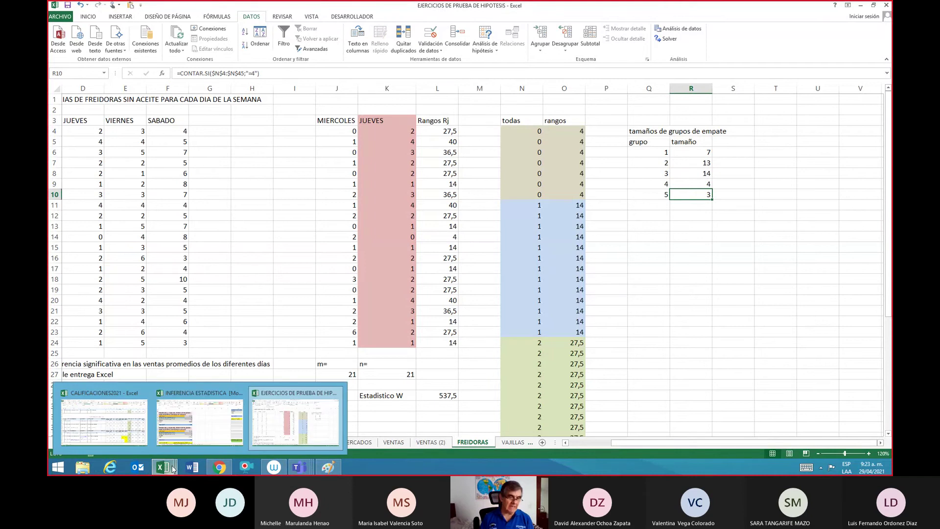
click(196, 429)
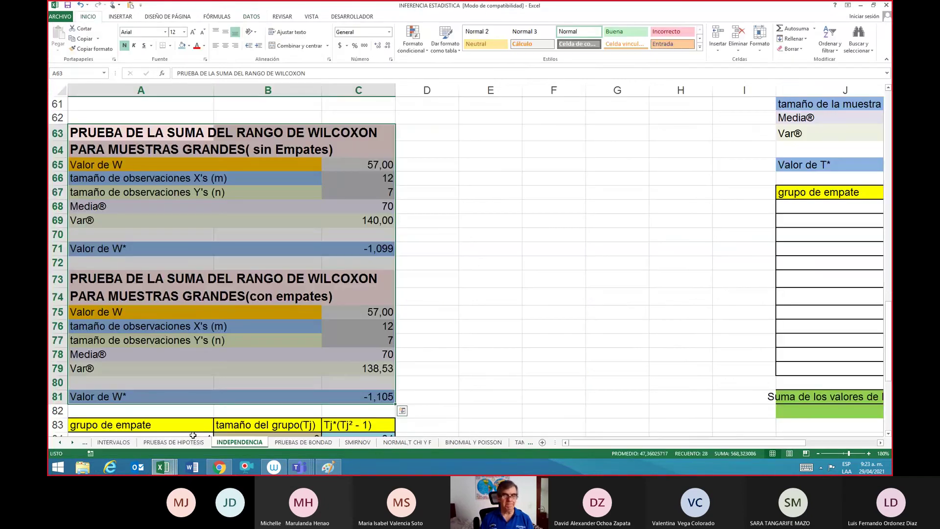
key(Up)
key(Up)
key(Down)
key(Down)
key(Down)
key(Down)
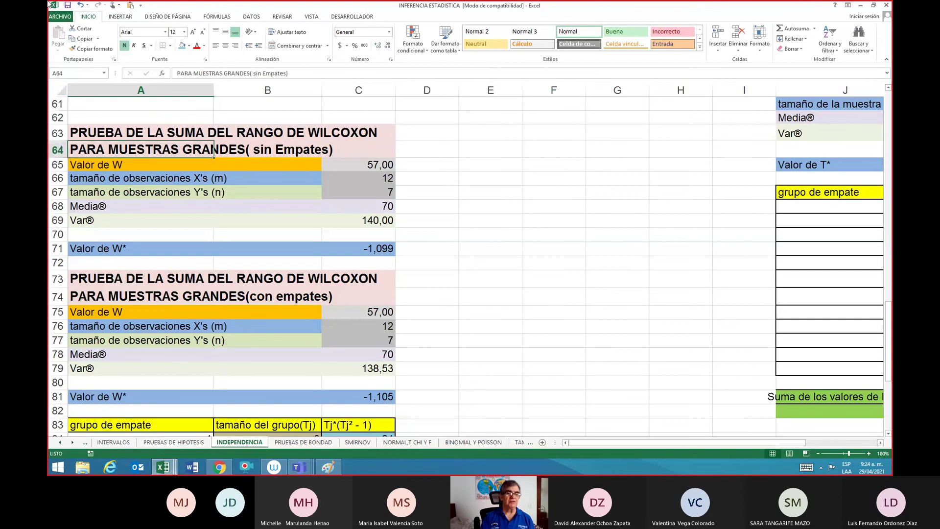
key(Right)
key(Right)
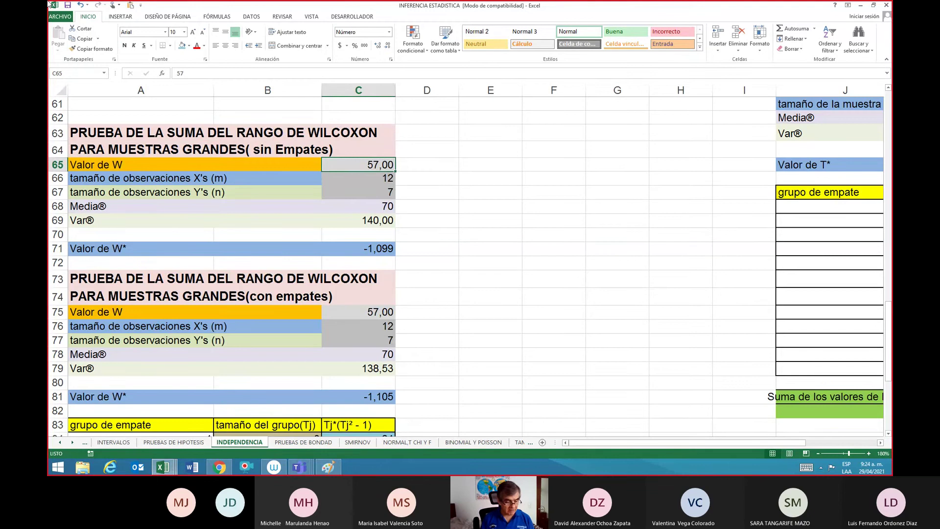
text(537,5)
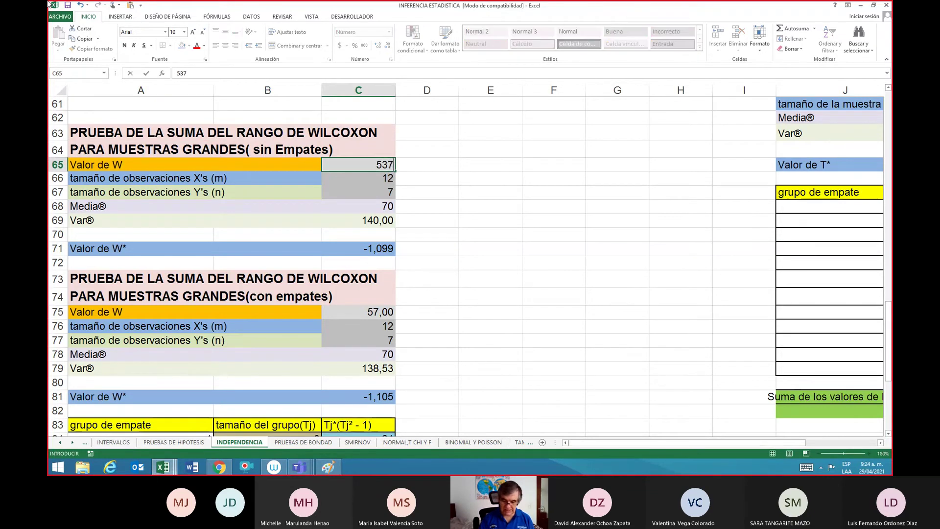
key(Return)
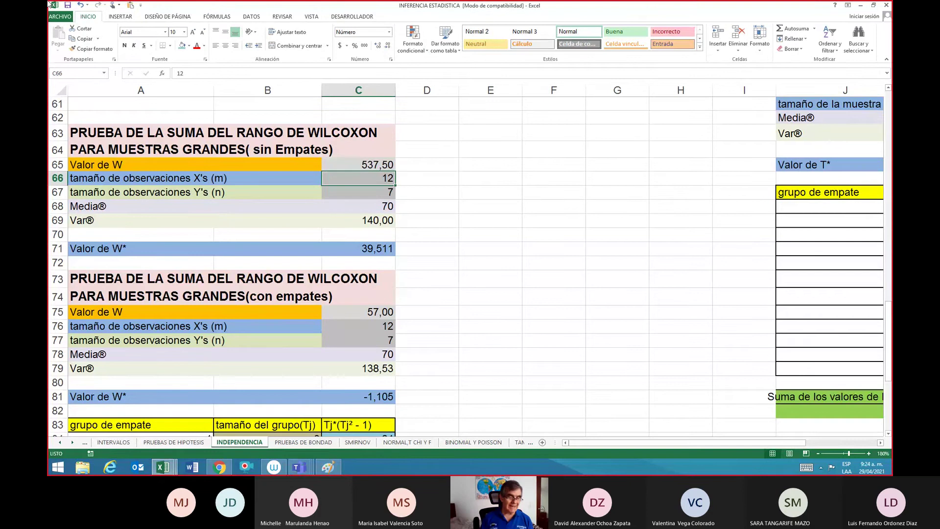
Step: Set both sample sizes m and n to 21 in C66 and C67, and select the Valor de W* cell of the no-ties block
text(21)
key(Return)
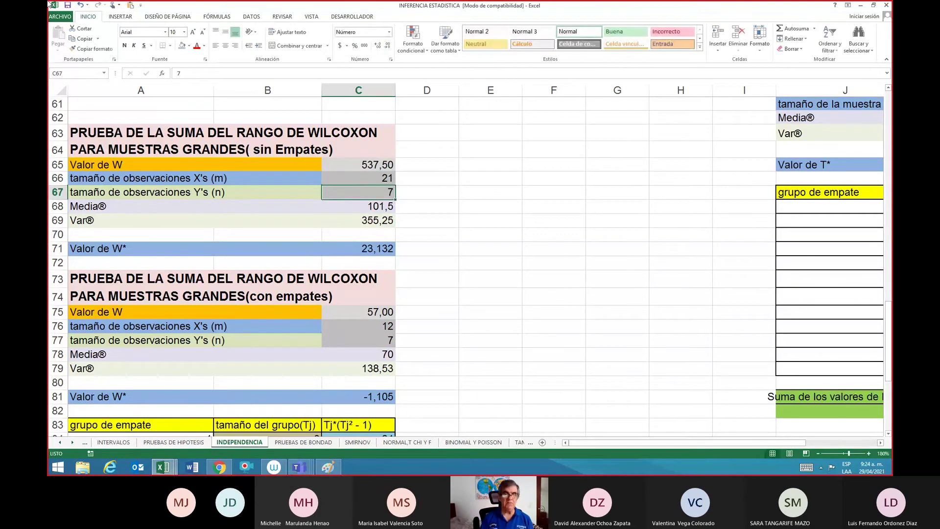
text(21)
key(Return)
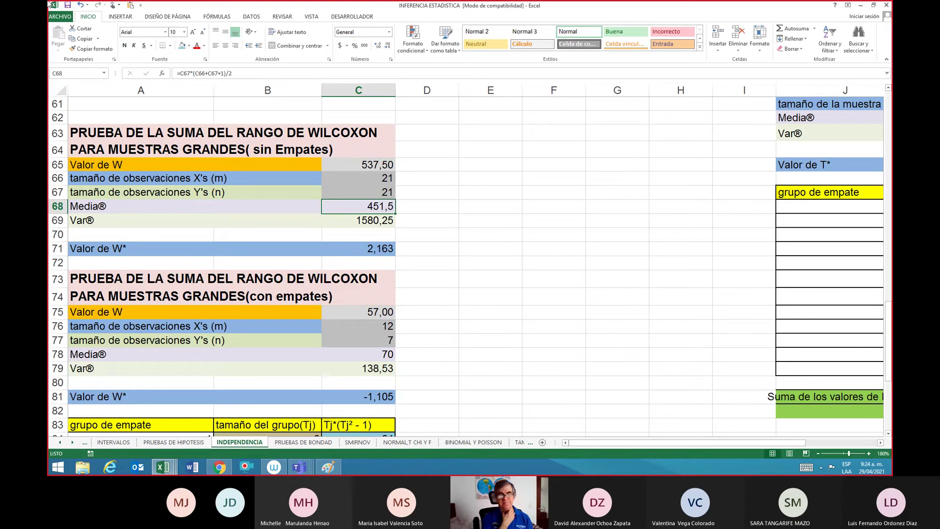
key(Down)
key(Down)
key(Down)
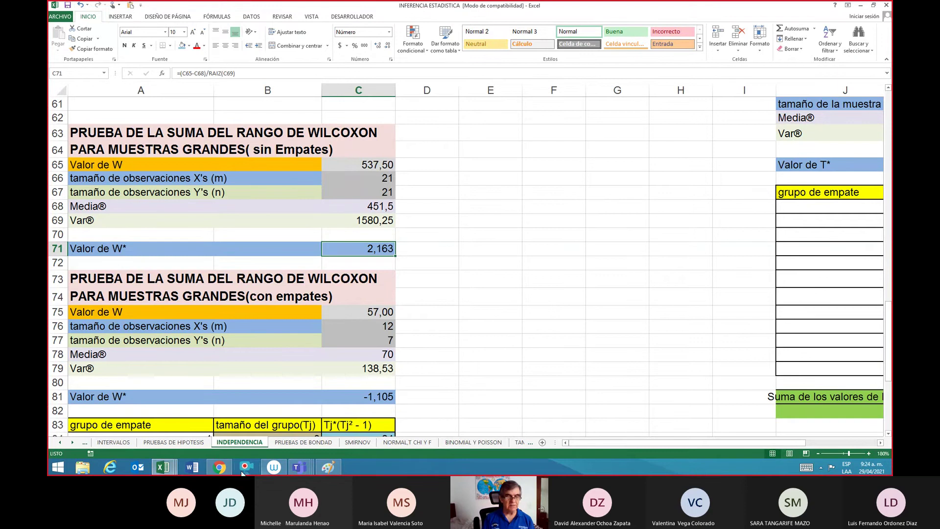
Step: Switch back to the EJERCICIOS DE PRUEBA DE HIPOTESIS workbook on the FREIDORAS sheet
mouse_move(231, 471)
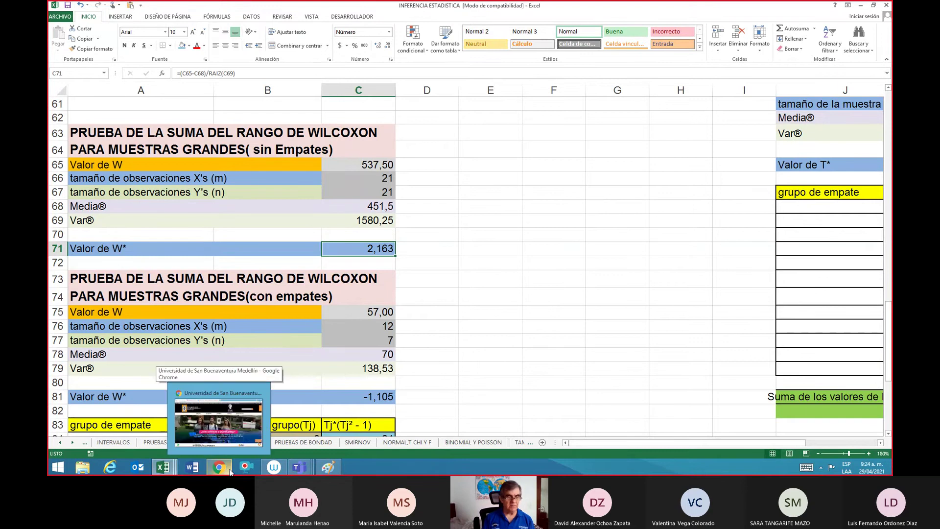
mouse_move(271, 471)
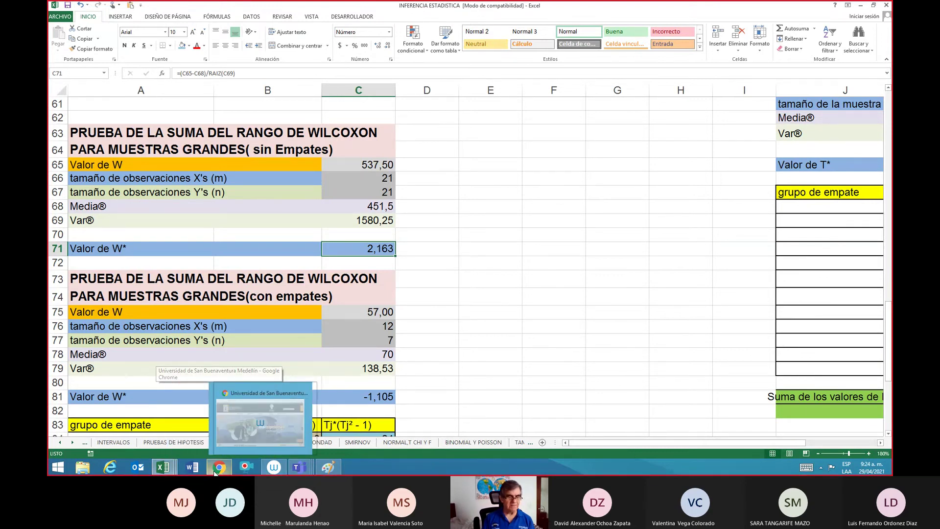
click(164, 469)
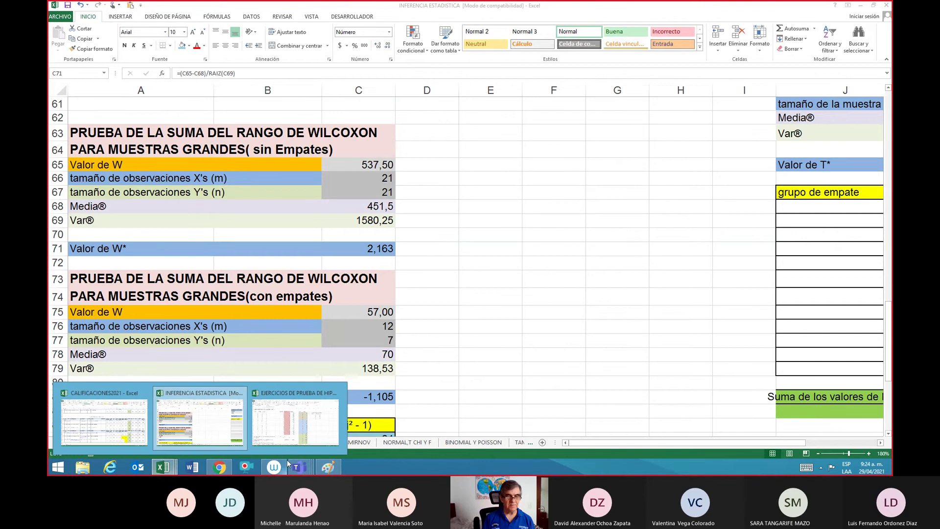
click(294, 431)
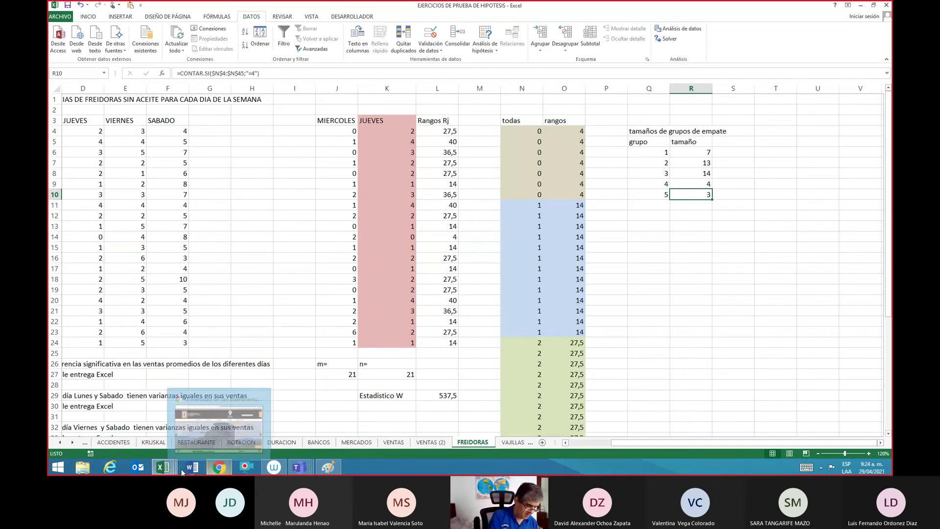
Step: Switch to the INFERENCIA ESTADISTICA workbook and set Valor de W to 537,50 in C75 of the large-sample Wilcoxon block with ties
click(223, 417)
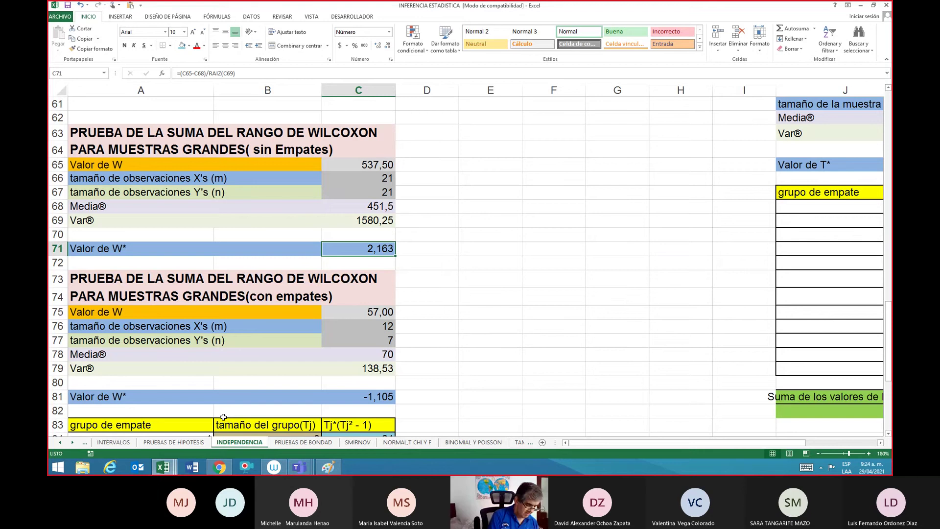
key(Down)
key(Down)
key(Down)
key(Down)
key(Down)
key(Down)
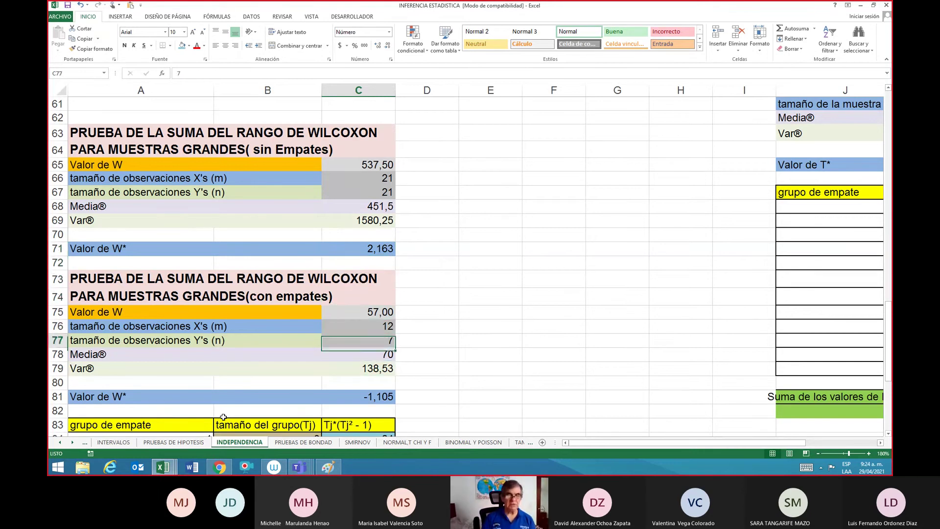
key(Up)
key(Up)
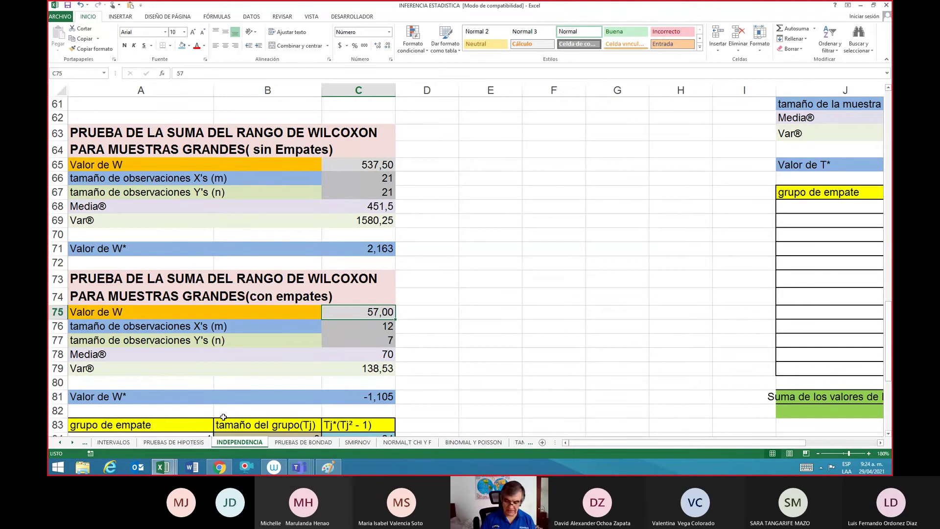
text(5737,)
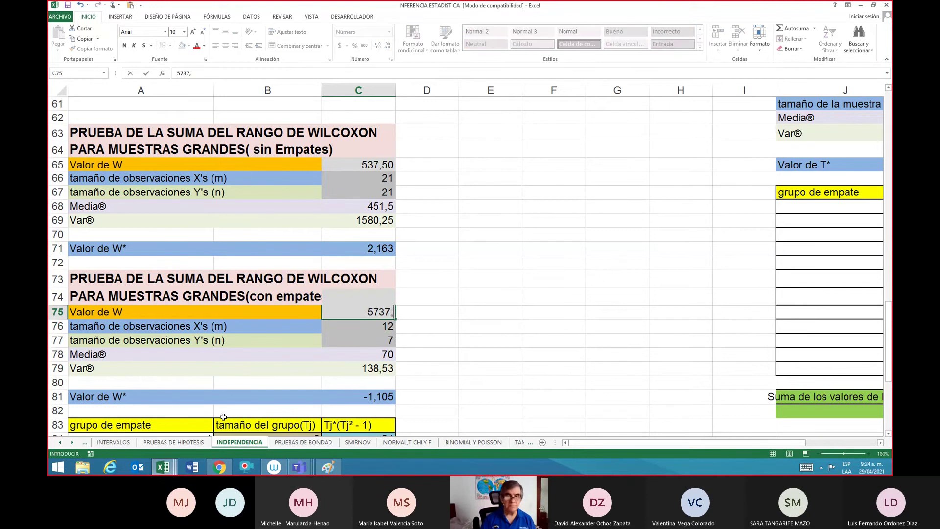
text(5)
key(BackSpace)
key(BackSpace)
key(BackSpace)
key(BackSpace)
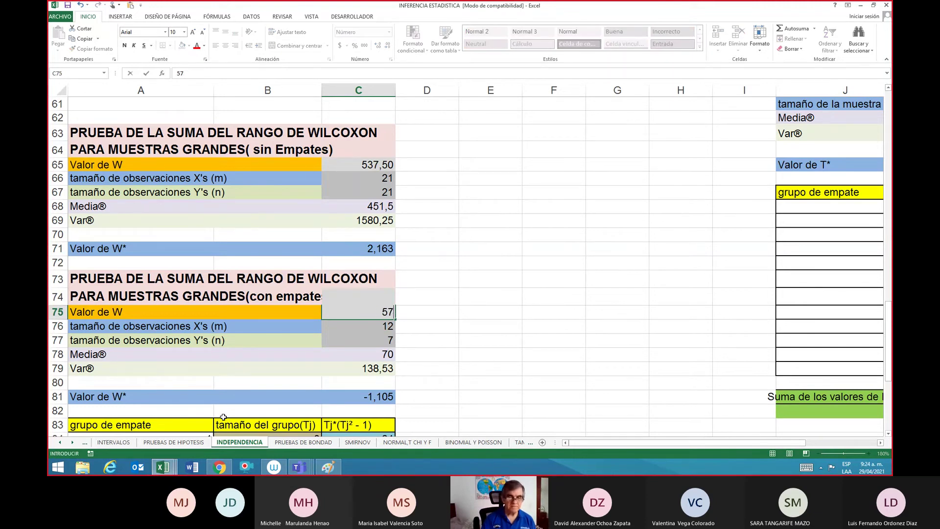
key(BackSpace)
text(37,)
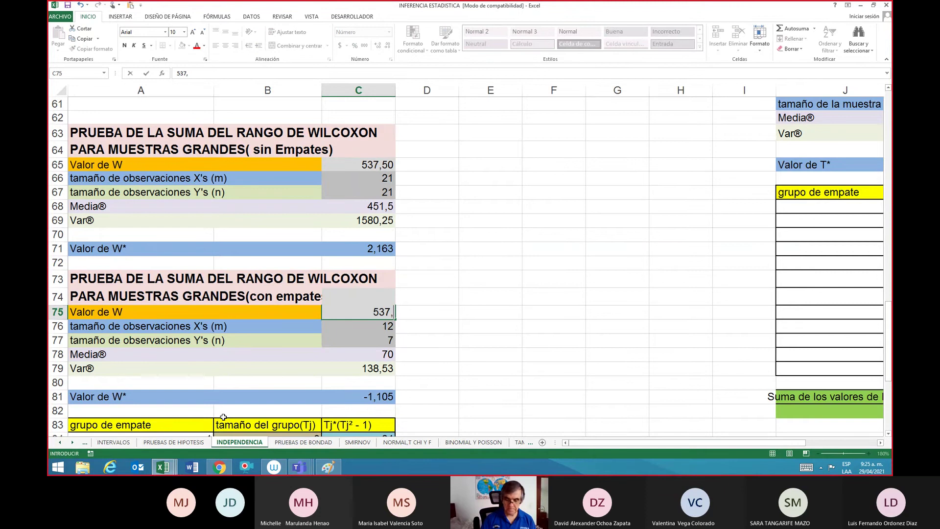
text(50)
key(Return)
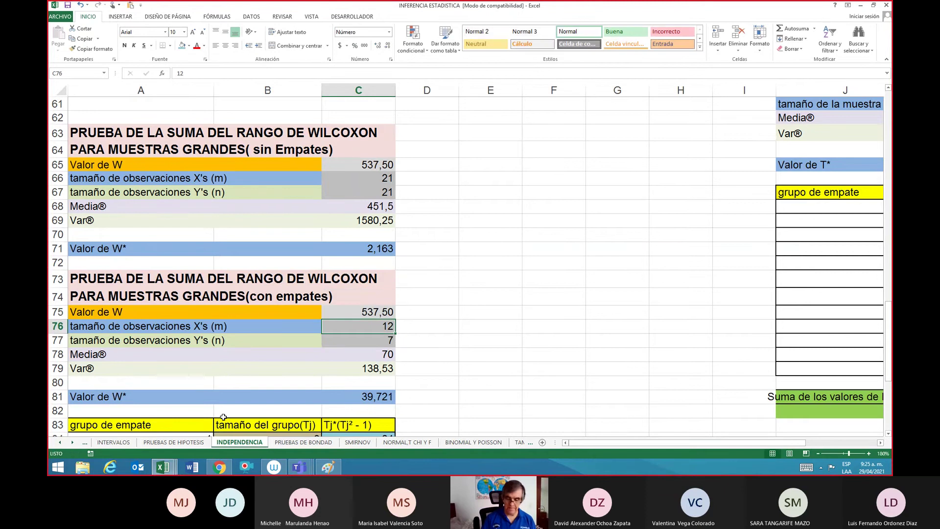
Step: Set both sample sizes m and n to 21 in C76 and C77 of the with-ties block
text(21)
key(Return)
text(21)
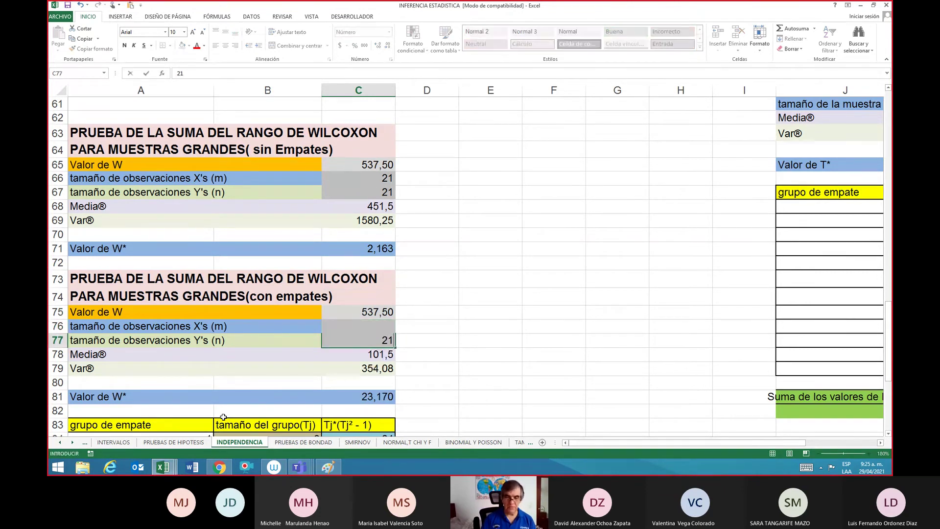
key(Return)
key(Return)
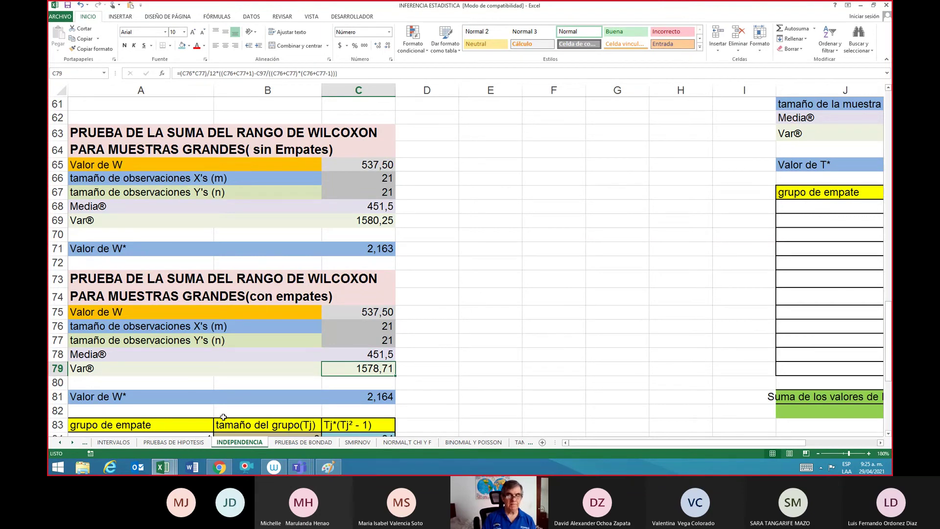
Step: Clear the old tie group sizes for groups 1 to 3 in B84:B86
key(Down)
key(Down)
key(Down)
key(Down)
key(Down)
key(Left)
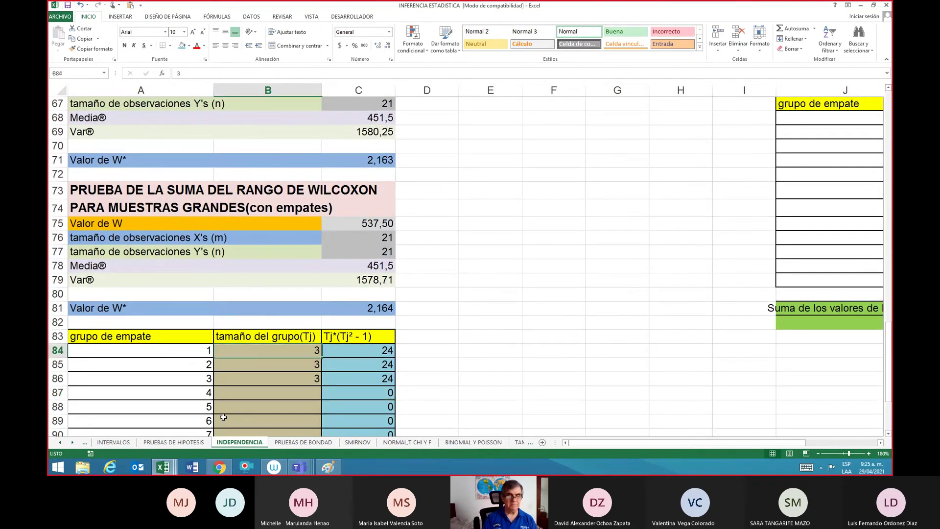
key(shift+Down)
key(shift+Down)
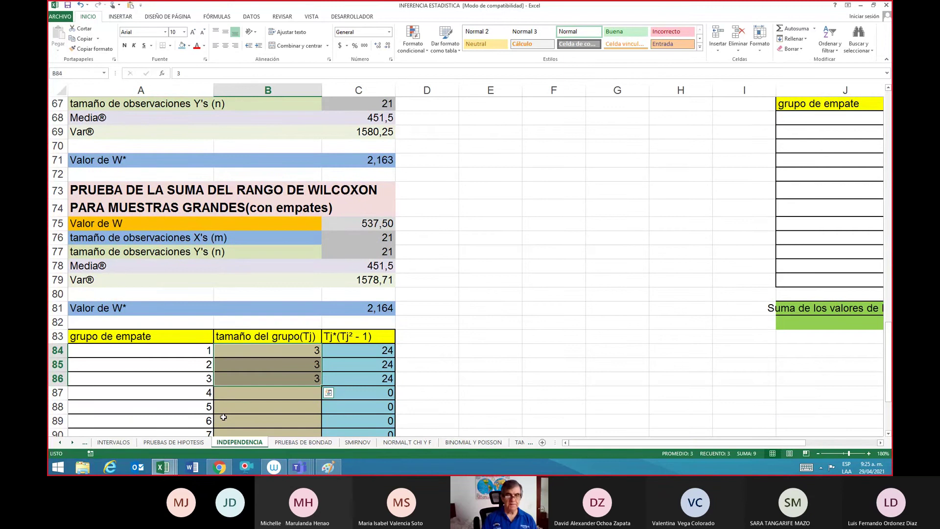
key(Delete)
key(shift+Up)
key(shift+Up)
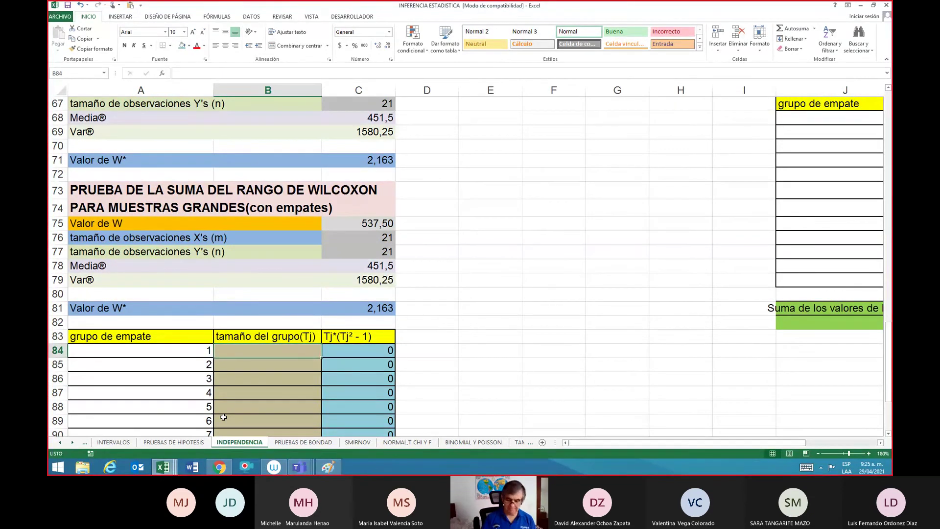
Step: Enter the tie group sizes 7, 13, 14, 4 and 3 for groups 1 to 5 in B84:B88
key(F2)
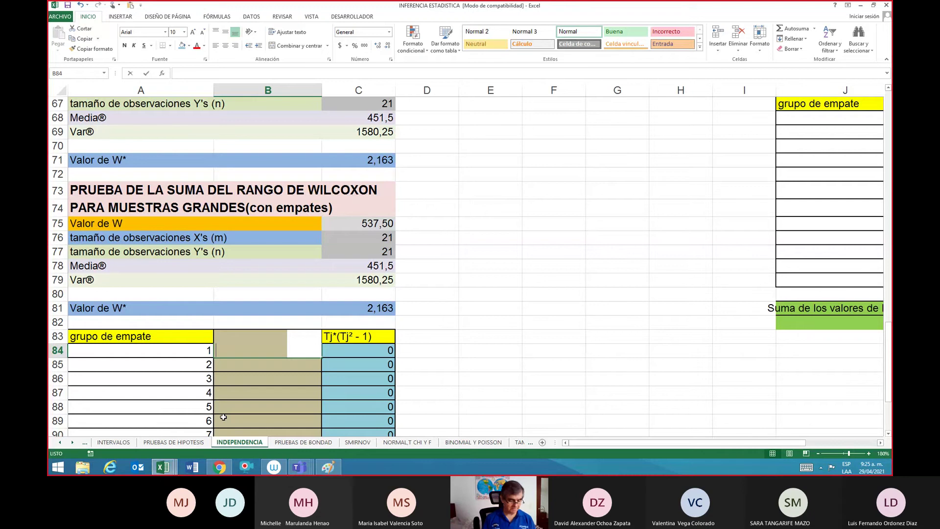
text(7)
key(Return)
text(13)
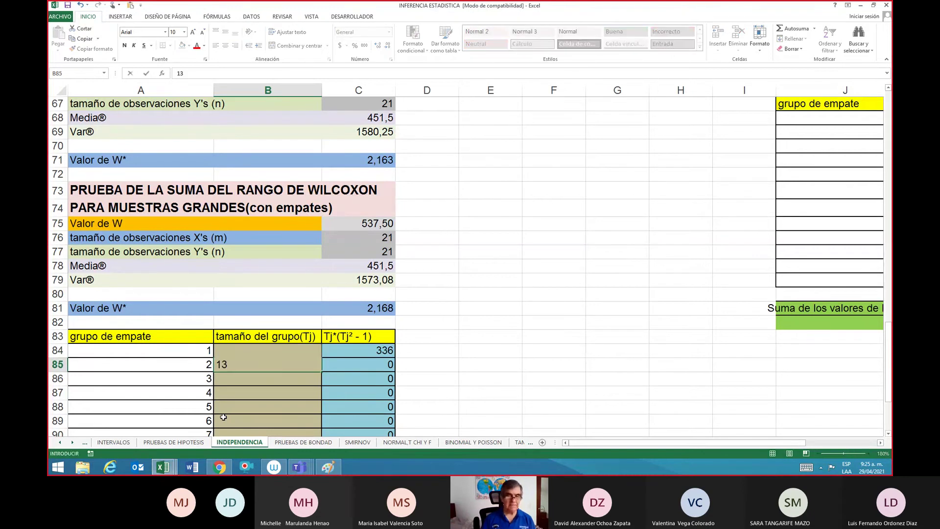
key(Return)
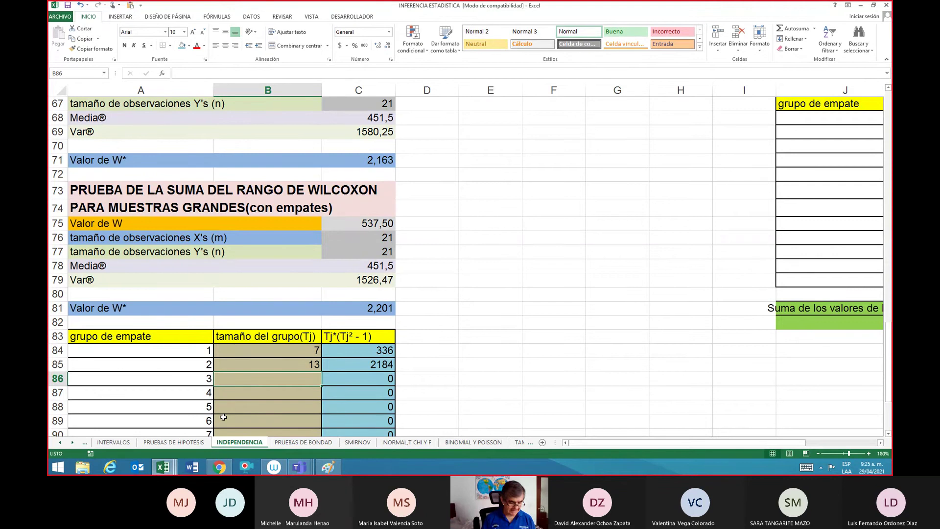
text(14)
key(Return)
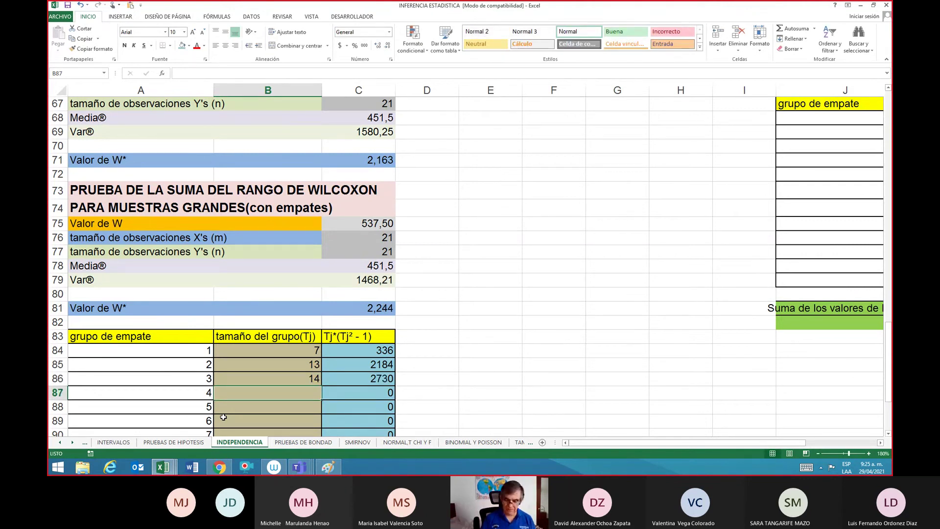
text(4)
key(Return)
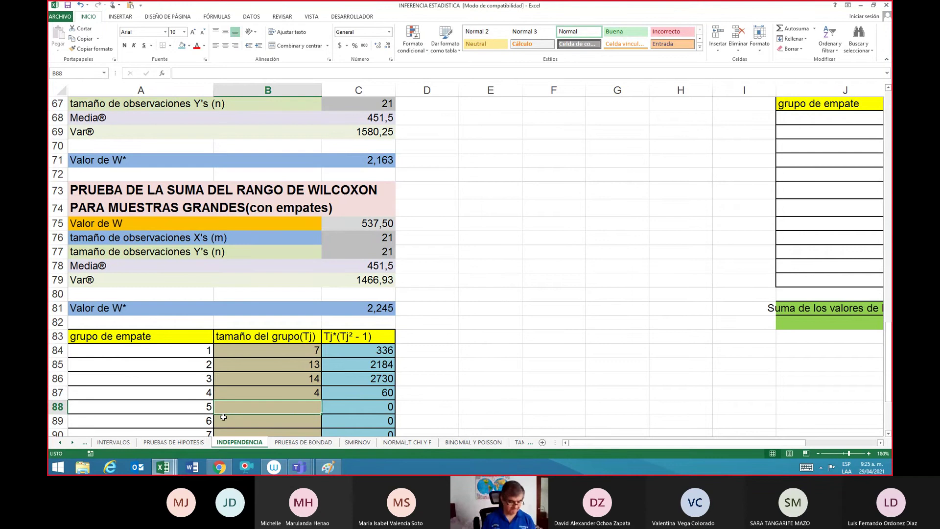
text(3)
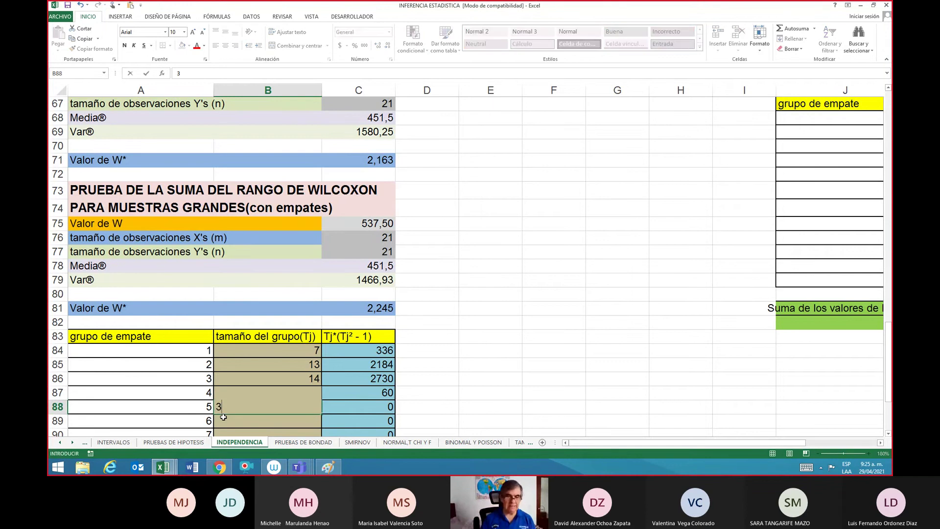
key(Return)
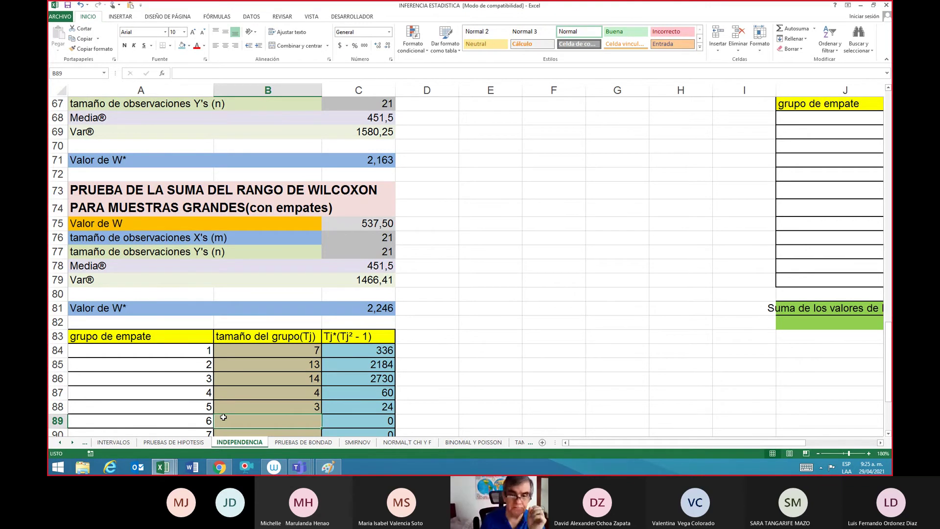
Step: Compare the variance in C69 of the no-ties block with the variance in C79 of the with-ties block
key(Up)
key(Up)
key(Up)
key(Up)
key(Up)
key(Up)
key(Up)
key(Up)
key(Up)
key(Up)
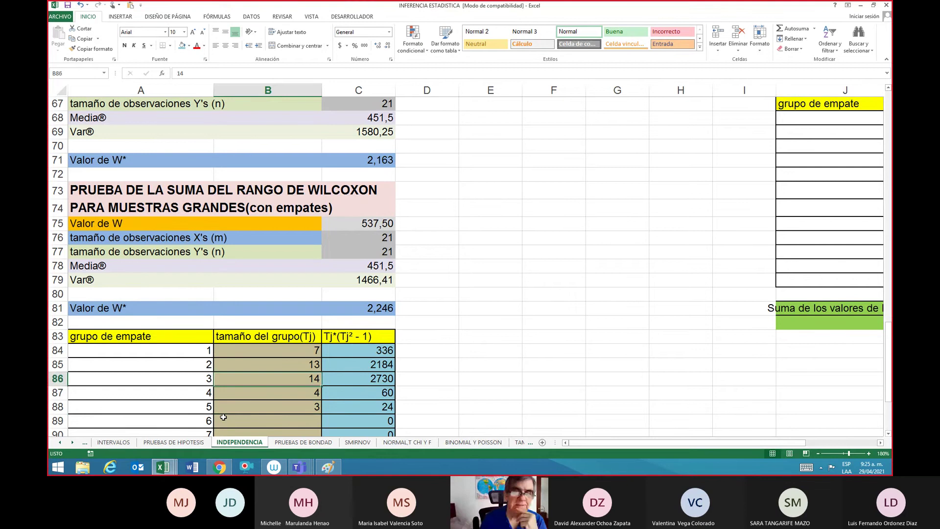
key(Up)
key(Up)
key(Up)
key(Up)
key(Up)
key(Up)
key(Up)
key(Up)
key(Up)
key(Up)
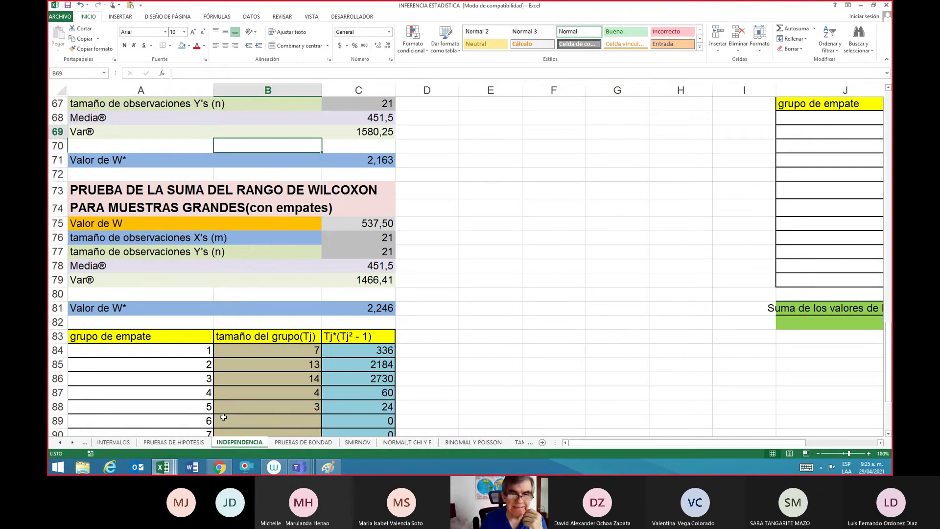
key(Right)
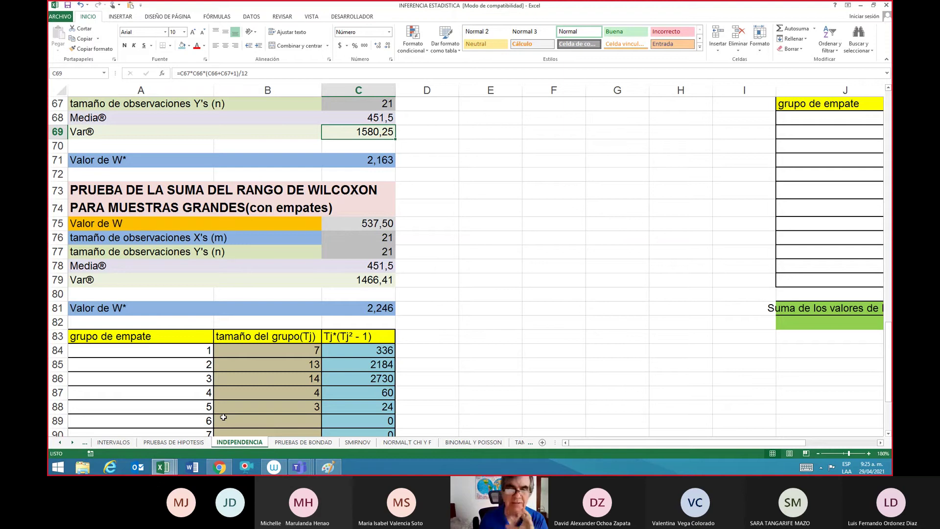
key(Down)
key(Down)
key(Down)
key(Down)
key(Down)
key(Down)
key(Down)
key(Down)
key(Down)
key(Down)
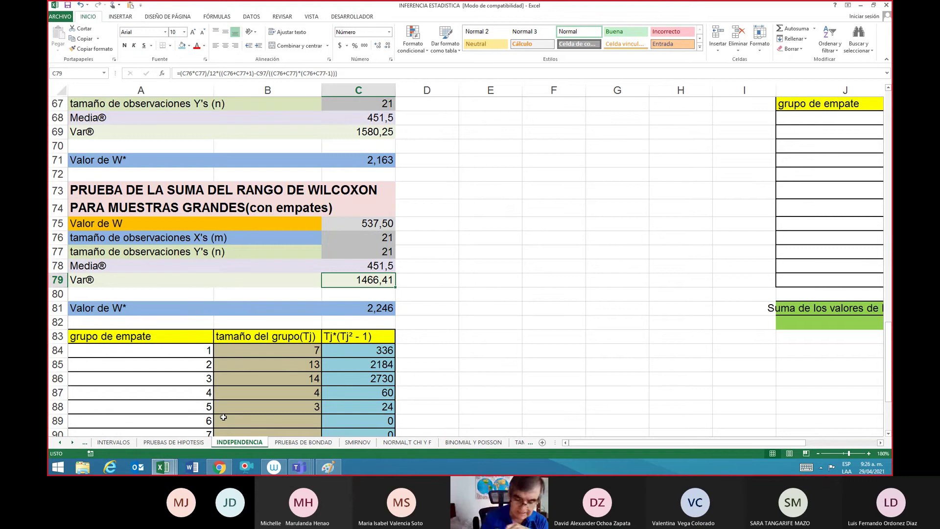
key(Up)
key(Up)
key(Up)
key(Up)
key(Up)
key(Up)
key(Up)
key(Up)
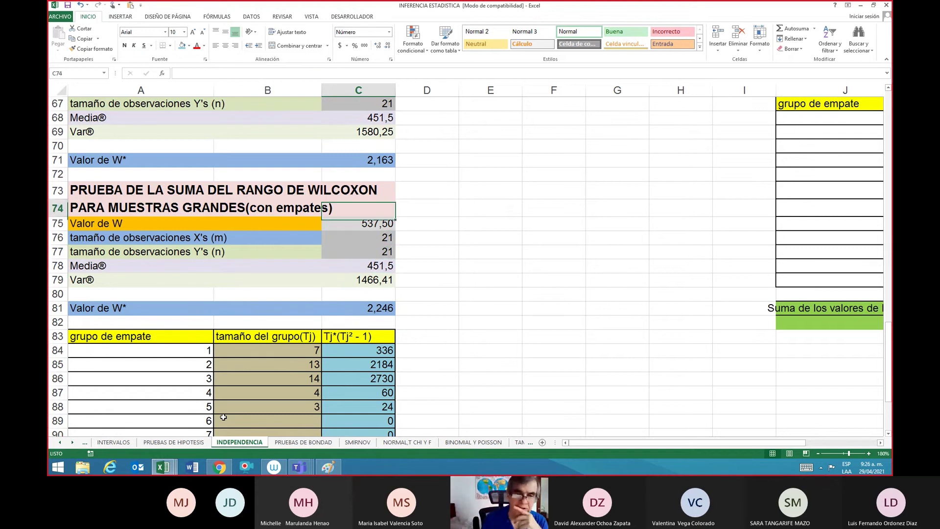
key(Down)
key(Down)
key(Down)
key(Down)
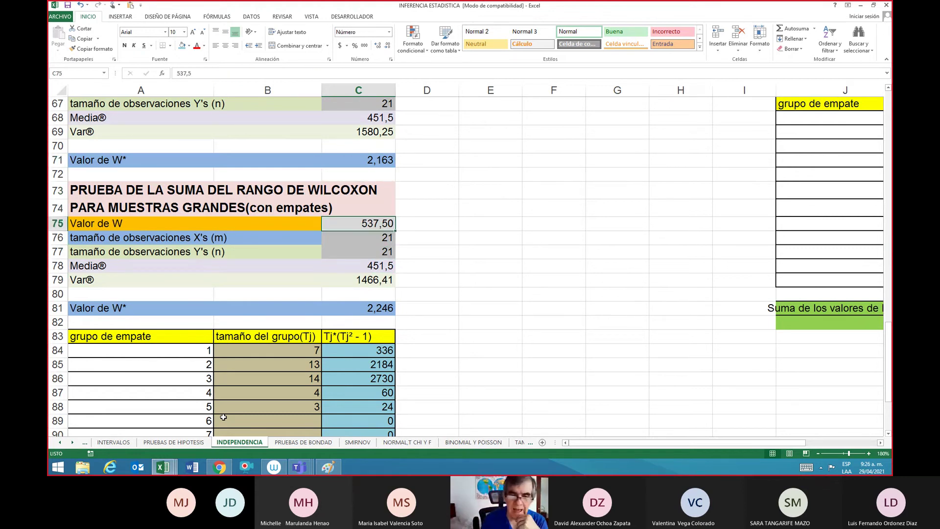
Step: Copy both large-sample Wilcoxon blocks together with the tie table and its sum, range A63:C97
key(Up)
key(Up)
key(Up)
key(Up)
key(Up)
key(Up)
key(Up)
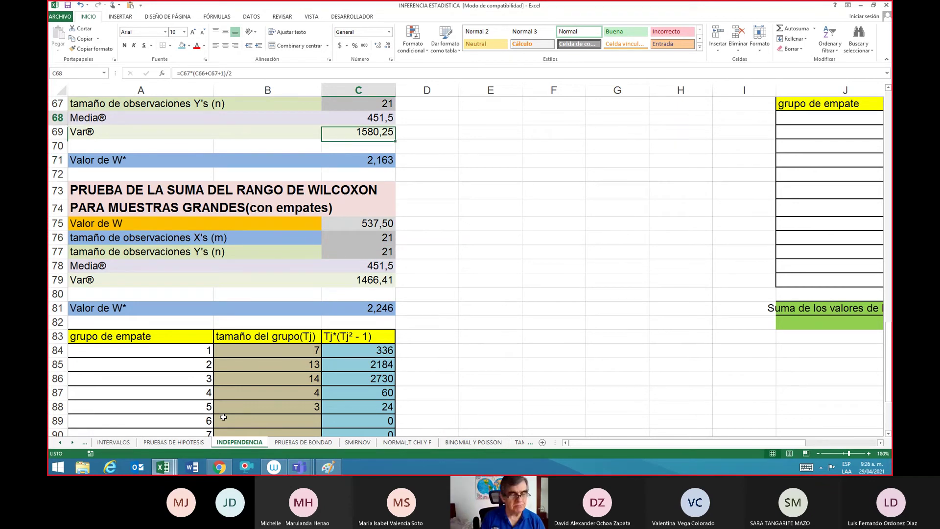
key(Up)
key(Up)
key(Up)
key(Up)
key(Up)
key(Left)
key(Left)
key(shift+Down)
key(shift+Down)
key(shift+Down)
key(shift+Down)
key(shift+Down)
key(shift+Down)
key(shift+Down)
key(shift+Down)
key(shift+Down)
key(shift+Down)
key(shift+Down)
key(shift+Down)
key(shift+Down)
key(shift+Down)
key(shift+Down)
key(shift+Down)
key(shift+Down)
key(shift+Down)
key(shift+Down)
key(shift+Up)
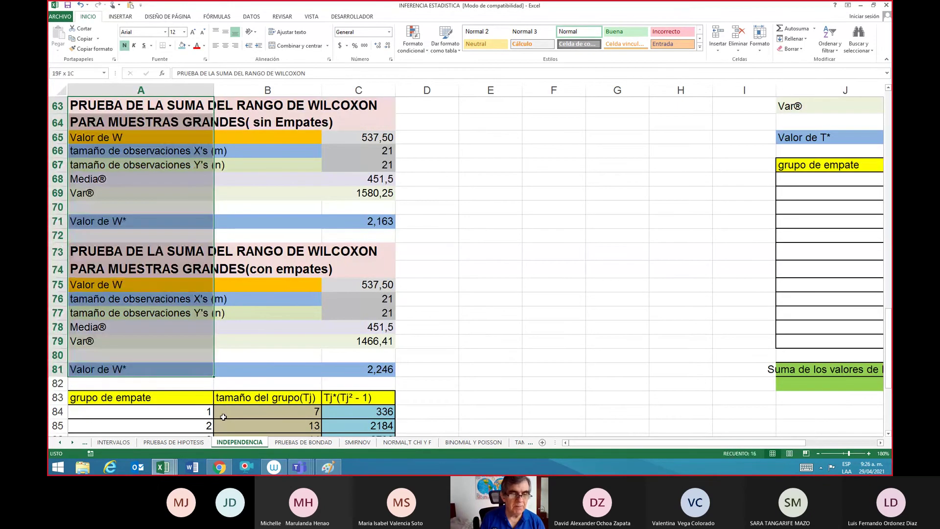
key(shift+Right)
key(shift+Right)
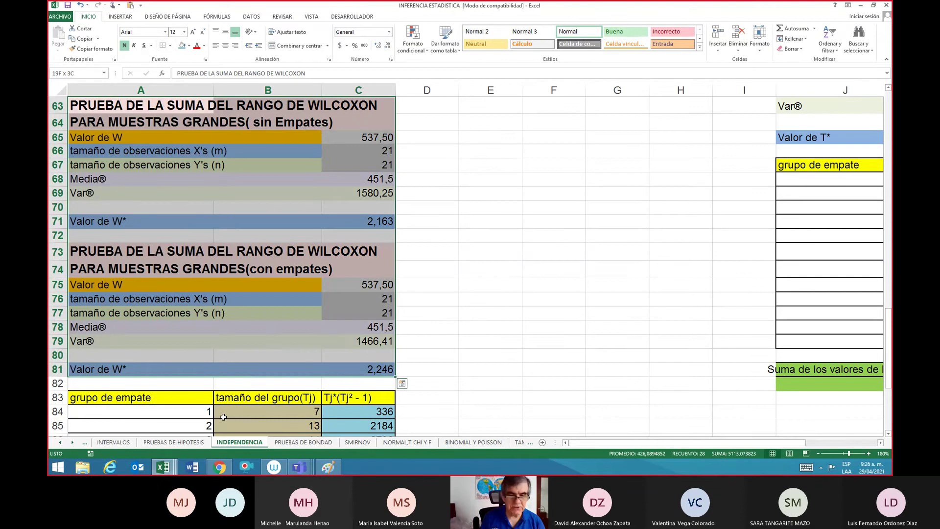
key(shift+Down)
key(shift+Down)
key(shift+Down)
key(shift+Down)
key(shift+Down)
key(shift+Down)
key(shift+Down)
key(shift+Down)
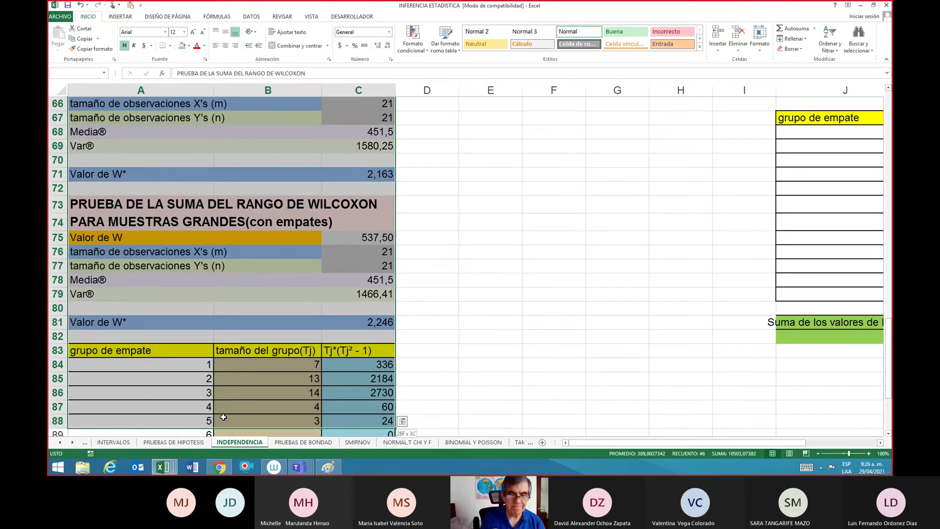
key(shift+Down)
key(shift+Down)
key(shift+Down)
key(shift+Down)
key(shift+Down)
key(shift+Down)
key(shift+Down)
key(shift+Down)
key(shift+Down)
key(shift+Down)
key(shift+Down)
key(shift+Down)
key(shift+Down)
key(shift+Down)
key(shift+Down)
key(shift+Down)
key(shift+Up)
key(shift+Up)
key(shift+Up)
key(shift+Up)
key(shift+Up)
key(shift+Up)
key(shift+Up)
key(shift+Up)
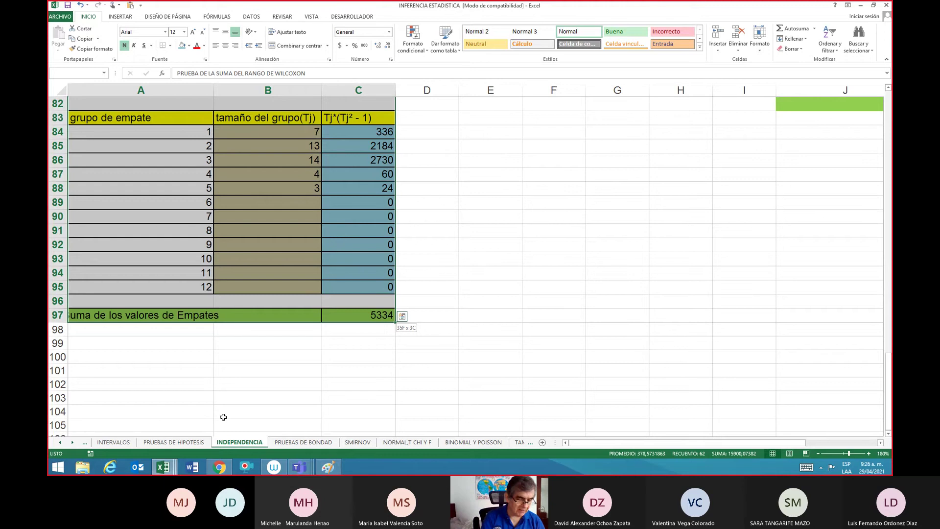
key(ctrl+c)
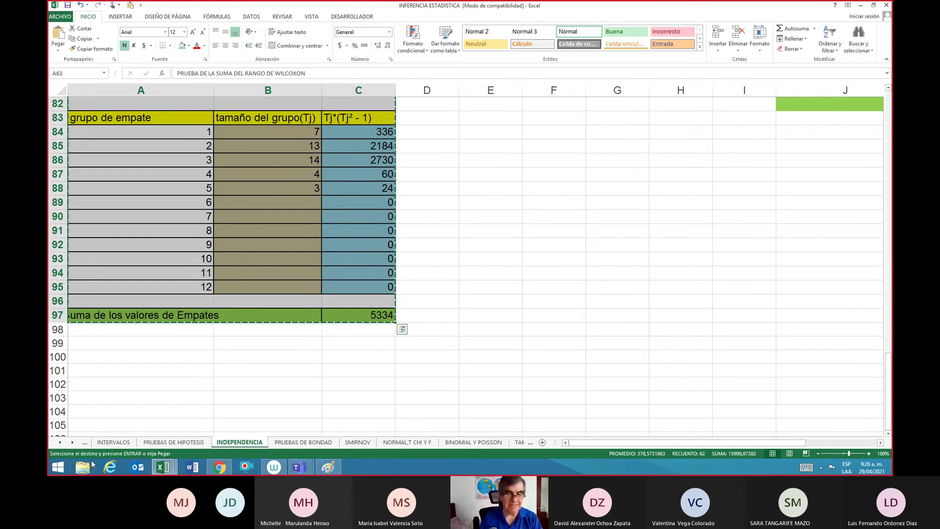
Step: Switch to Paint, start a new drawing without saving the old one, and paste the copied Wilcoxon blocks with the tie table
click(327, 468)
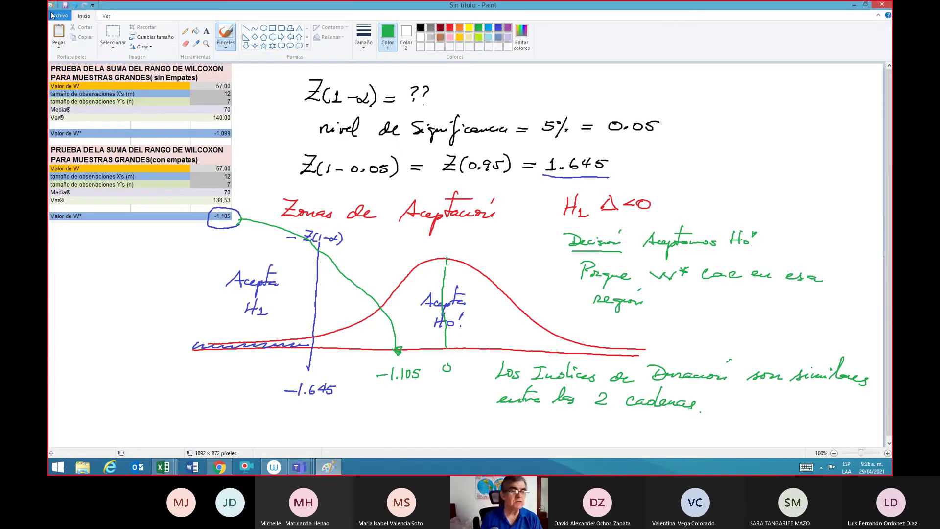
click(60, 16)
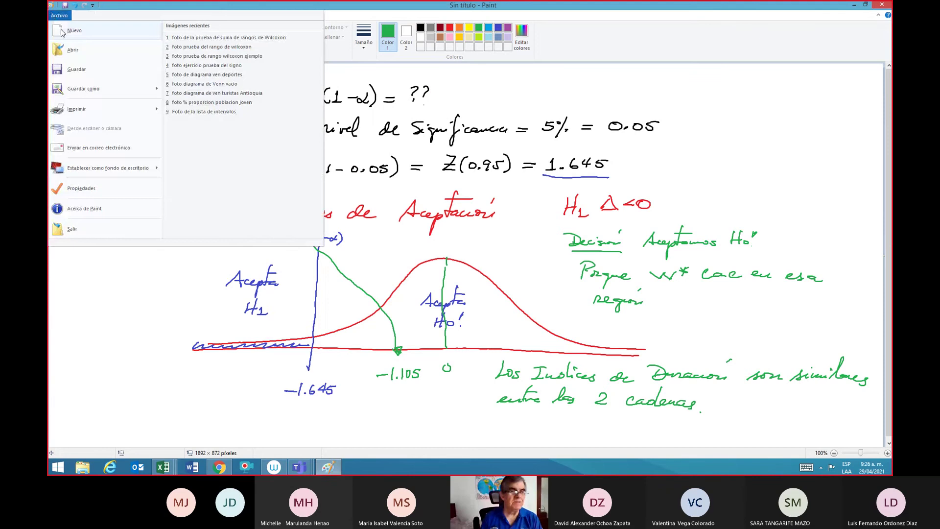
click(69, 30)
click(467, 234)
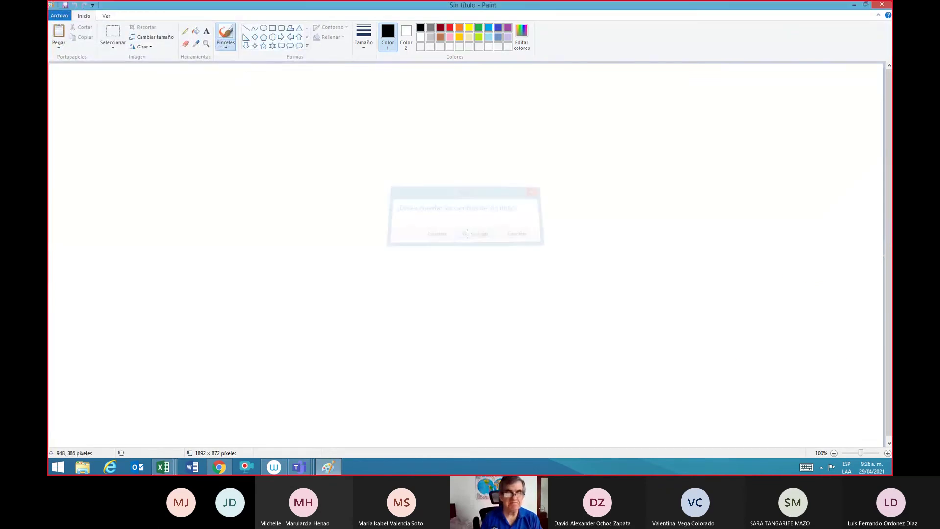
key(ctrl+v)
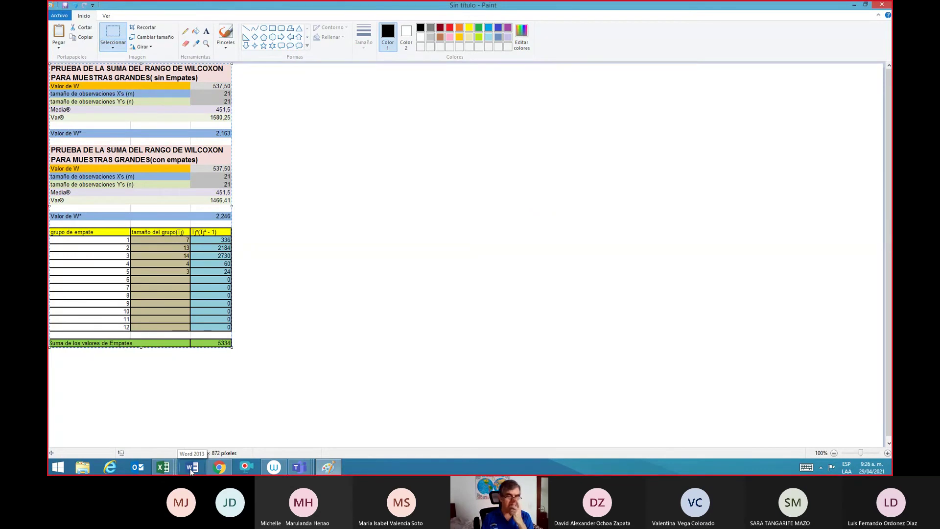
Step: Review the FREIDORAS sheet in the EJERCICIOS DE PRUEBA DE HIPOTESIS workbook in Excel, from the tie group sizes back to the daily sales data
mouse_move(171, 468)
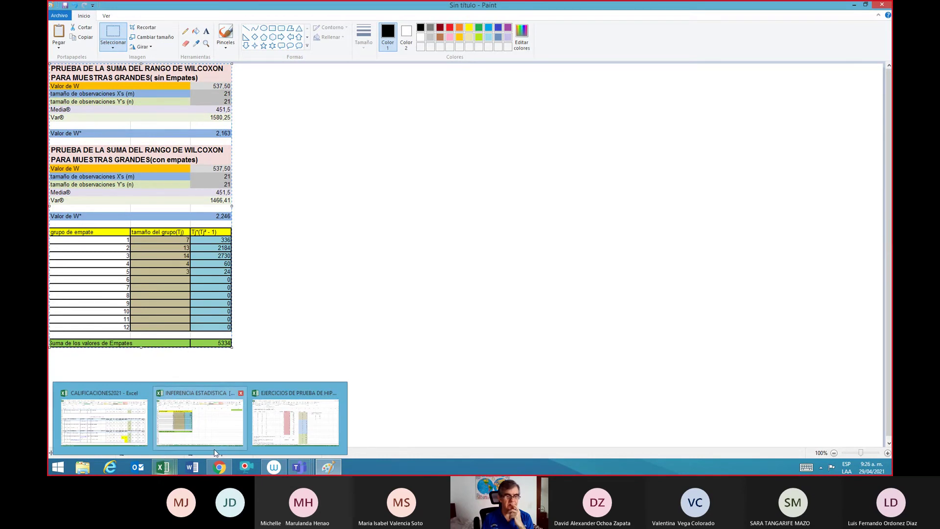
click(280, 442)
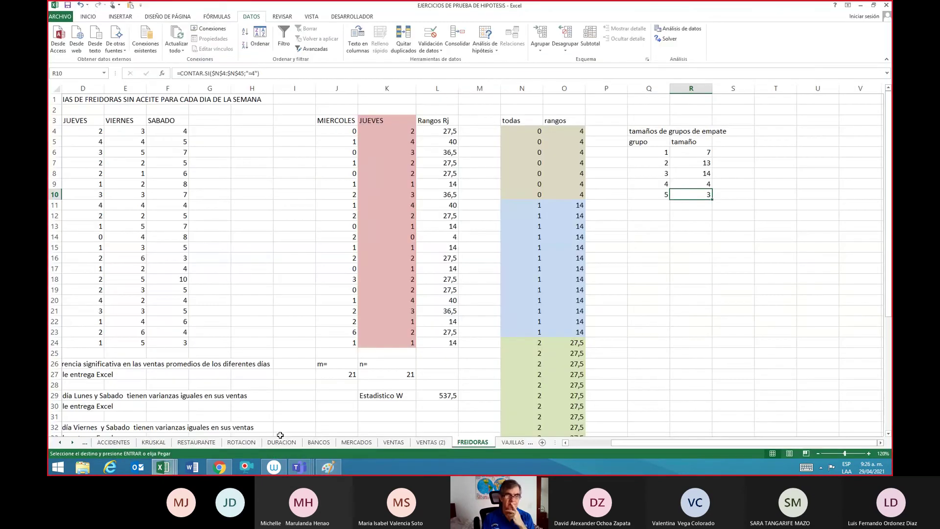
key(Left)
key(Left)
key(Left)
key(Left)
key(Left)
key(Left)
key(Left)
key(Left)
key(Left)
key(Left)
key(Left)
key(Left)
key(Left)
key(Left)
key(Left)
key(Left)
key(Left)
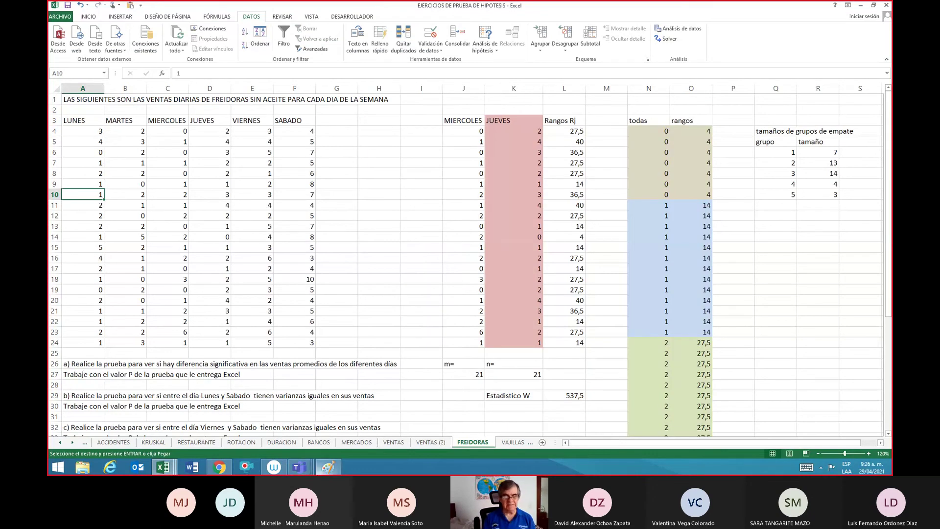
Step: Back in Paint, circle the with-ties W* value with the black brush and handwrite "W* = 2.246 > 0" beside the pasted blocks
click(324, 463)
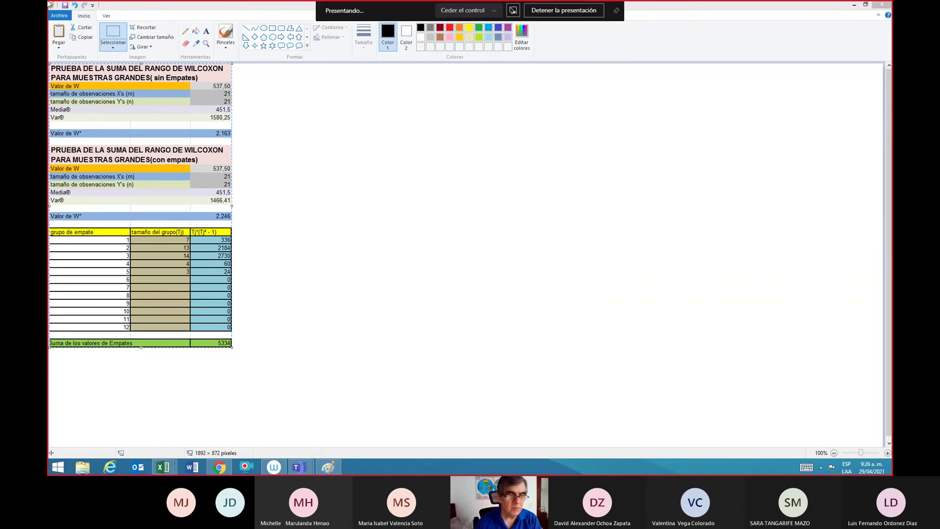
click(225, 34)
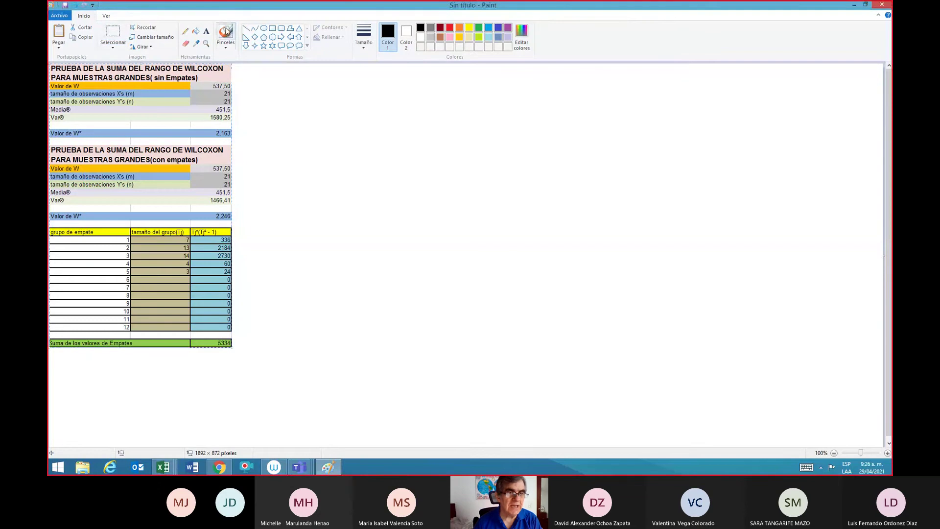
mouse_move(228, 219)
mouse_down()
mouse_move(235, 212)
mouse_move(218, 205)
mouse_move(210, 221)
mouse_move(237, 215)
mouse_up()
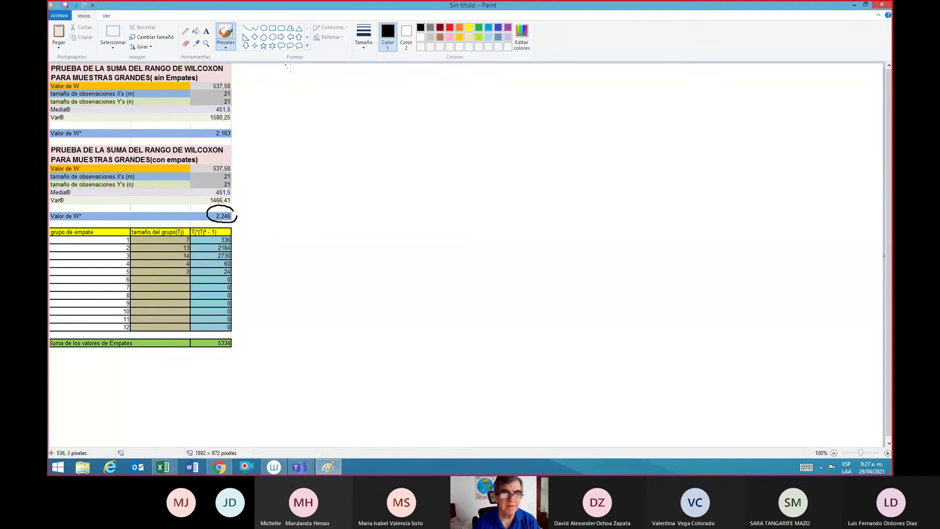
drag(303, 78, 367, 83)
drag(356, 87, 421, 88)
click(403, 88)
mouse_move(426, 77)
mouse_down()
mouse_move(430, 89)
mouse_move(489, 79)
mouse_up()
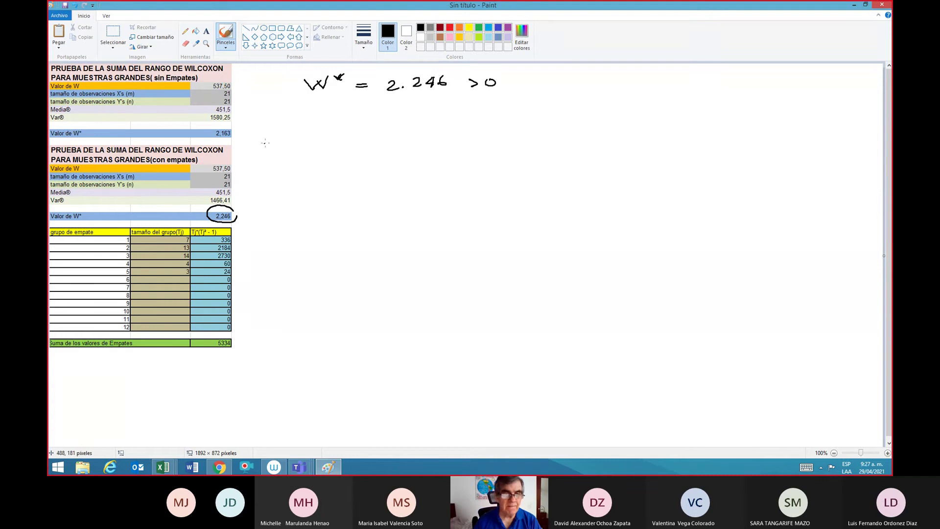
Step: Handwrite the null hypothesis "Ho Δ = 0" in black below the W* line, with Ho underlined
mouse_move(262, 110)
mouse_down()
mouse_move(261, 124)
mouse_move(272, 125)
mouse_up()
mouse_move(277, 120)
mouse_down()
mouse_move(278, 128)
mouse_move(336, 114)
mouse_up()
drag(326, 119, 345, 113)
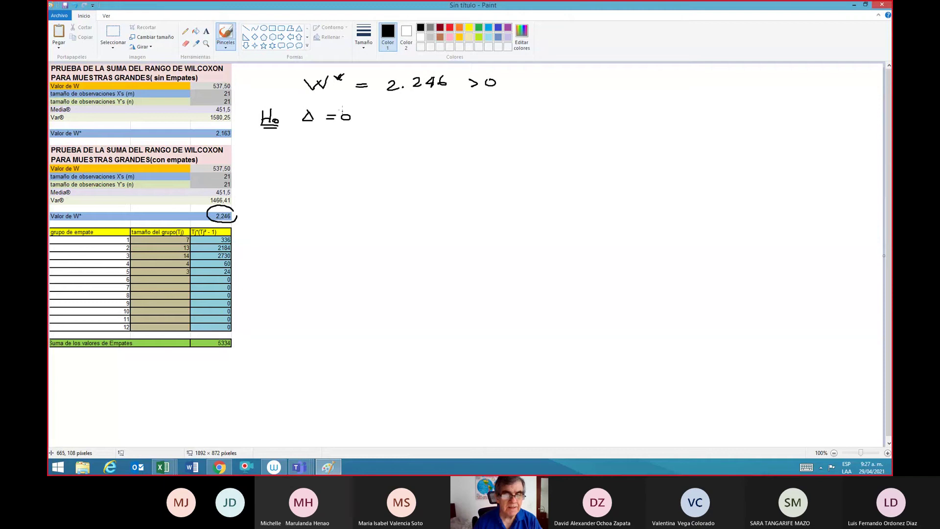
Step: Handwrite under Ho "Las ventas de las ollas Freidoras de los miercoles es similar a las ventas de las ollas Freidoras de los jueves"
drag(267, 138, 272, 146)
drag(274, 143, 286, 146)
drag(298, 141, 320, 146)
mouse_move(327, 130)
mouse_down()
mouse_move(324, 146)
mouse_move(337, 135)
mouse_move(360, 147)
mouse_up()
drag(362, 144, 387, 146)
mouse_move(389, 141)
mouse_down()
mouse_move(539, 141)
mouse_move(561, 128)
mouse_move(567, 138)
mouse_up()
mouse_move(583, 122)
mouse_down()
mouse_move(584, 137)
mouse_move(739, 136)
mouse_up()
drag(741, 136, 789, 138)
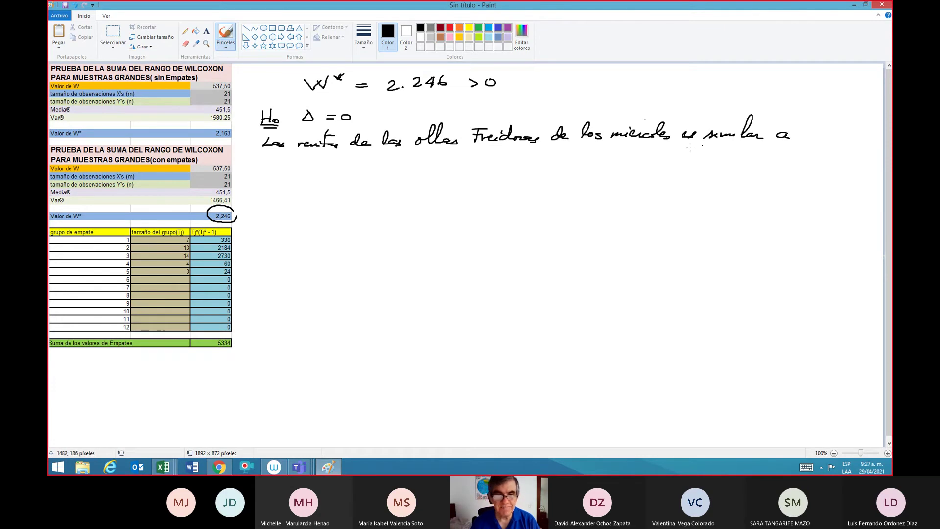
mouse_move(256, 173)
mouse_down()
mouse_move(479, 166)
mouse_move(491, 156)
mouse_up()
drag(479, 159, 581, 163)
mouse_move(595, 153)
mouse_down()
mouse_move(598, 165)
mouse_move(668, 162)
mouse_up()
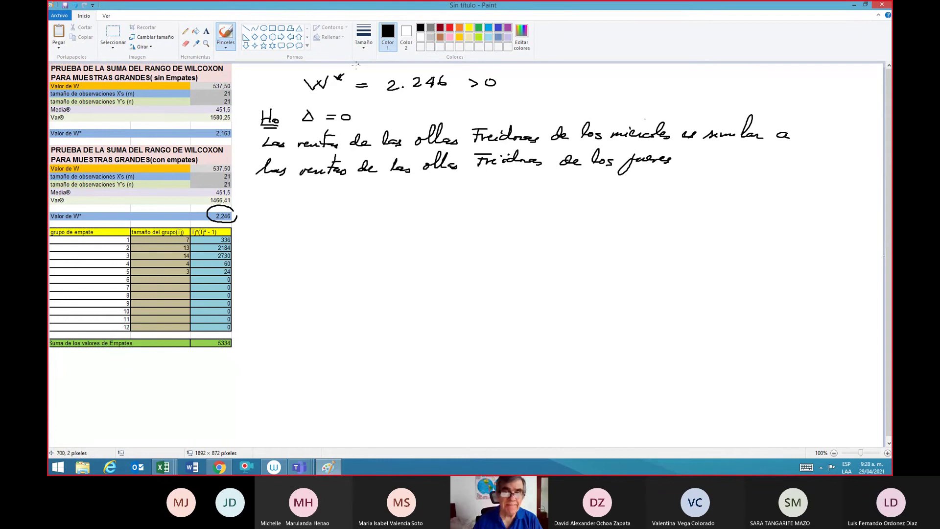
Step: Handwrite the alternative hypothesis "H2 Δ > 0 (obs y's > obs x's)" in red below the null hypothesis statement
click(449, 27)
drag(265, 197, 263, 212)
mouse_move(264, 204)
mouse_down()
mouse_move(326, 211)
mouse_move(344, 200)
mouse_up()
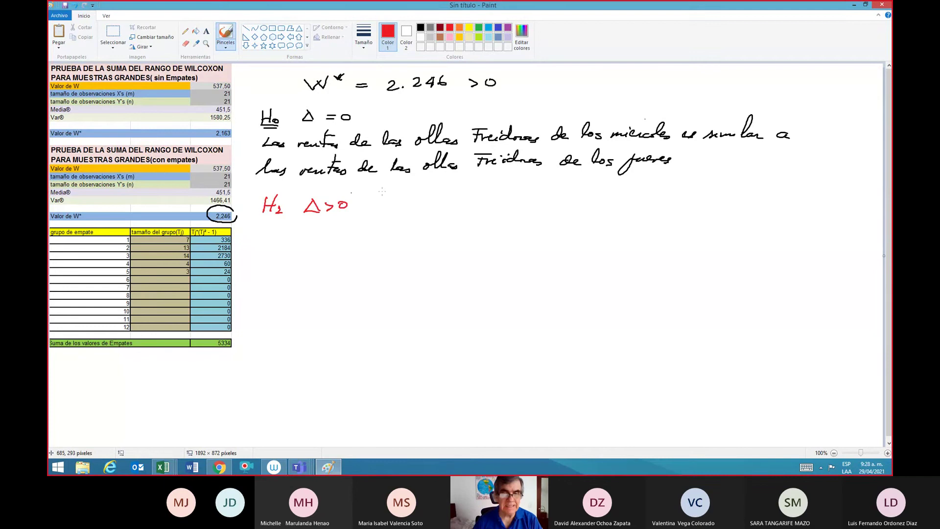
mouse_move(422, 194)
mouse_down()
mouse_move(420, 208)
mouse_move(438, 198)
mouse_move(467, 207)
mouse_move(477, 197)
mouse_move(553, 204)
mouse_move(580, 196)
mouse_move(581, 203)
mouse_up()
drag(590, 189, 591, 208)
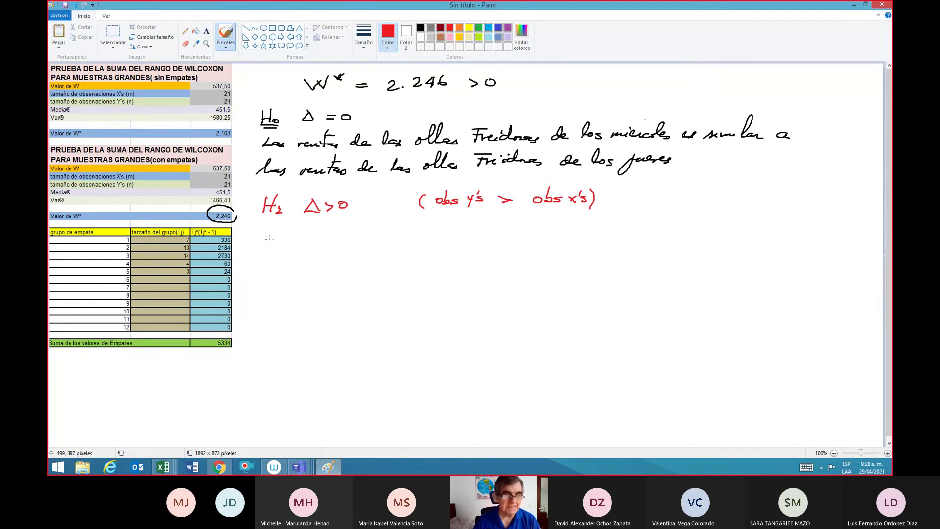
Step: Begin the H2 statement in red with "Las ventas de las ollas" and erase the partial word "Freid" after it
mouse_move(267, 226)
mouse_down()
mouse_move(260, 237)
mouse_move(278, 246)
mouse_up()
drag(294, 245, 342, 243)
mouse_move(321, 231)
mouse_down()
mouse_move(403, 243)
mouse_move(455, 230)
mouse_move(494, 238)
mouse_up()
mouse_move(485, 223)
mouse_down()
mouse_move(517, 233)
mouse_move(532, 223)
mouse_up()
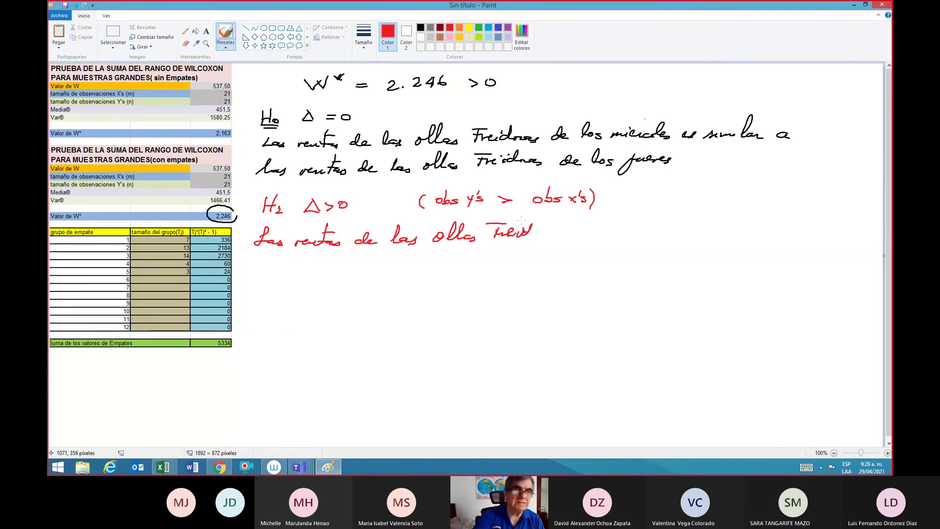
mouse_move(502, 231)
mouse_down()
mouse_move(531, 230)
mouse_move(524, 239)
mouse_move(507, 228)
mouse_up()
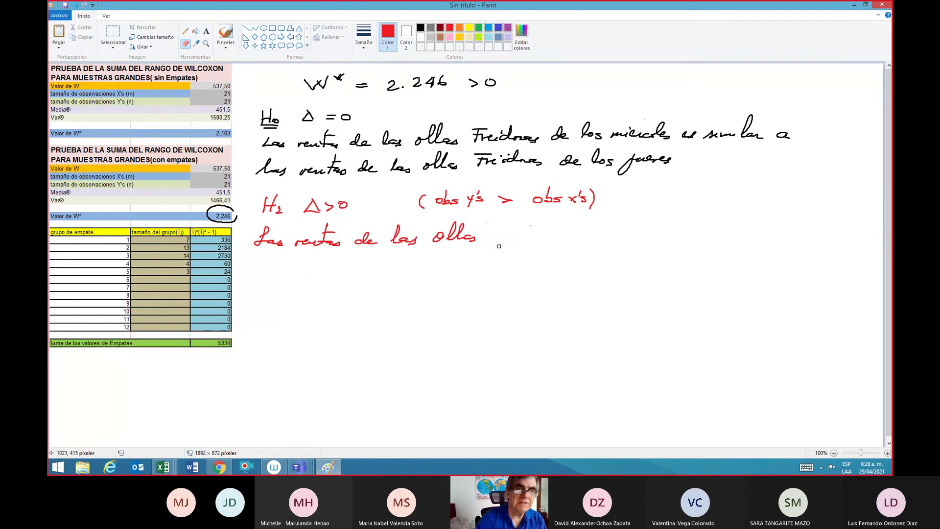
Step: Continue the H2 statement with "Freidoras de los jueves (y's) es mayor que las ventas de las ollas Freidoras de los miercoles (x's)"
click(226, 33)
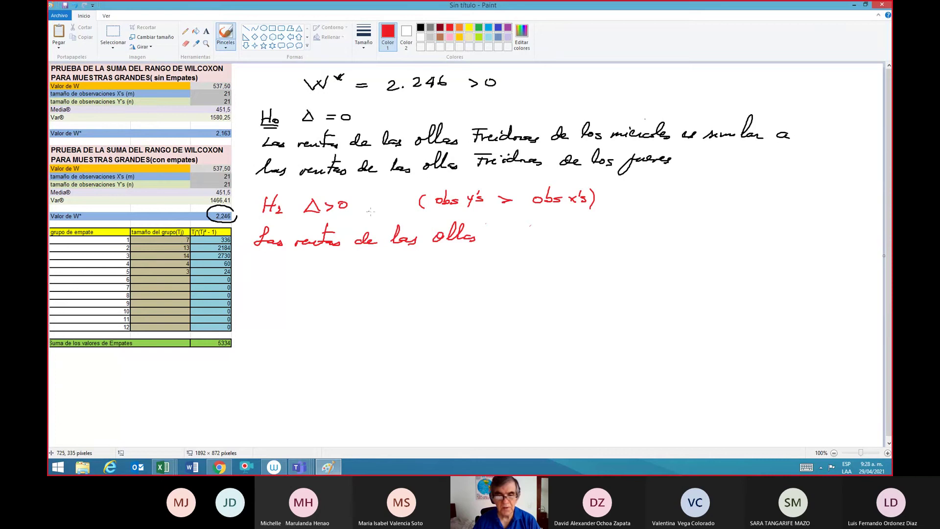
mouse_move(492, 225)
mouse_down()
mouse_move(489, 239)
mouse_move(572, 227)
mouse_move(595, 237)
mouse_move(679, 222)
mouse_move(716, 231)
mouse_move(813, 225)
mouse_up()
mouse_move(272, 268)
mouse_down()
mouse_move(264, 282)
mouse_move(292, 268)
mouse_move(379, 272)
mouse_move(379, 259)
mouse_move(436, 272)
mouse_move(702, 254)
mouse_move(708, 266)
mouse_move(743, 259)
mouse_move(753, 268)
mouse_up()
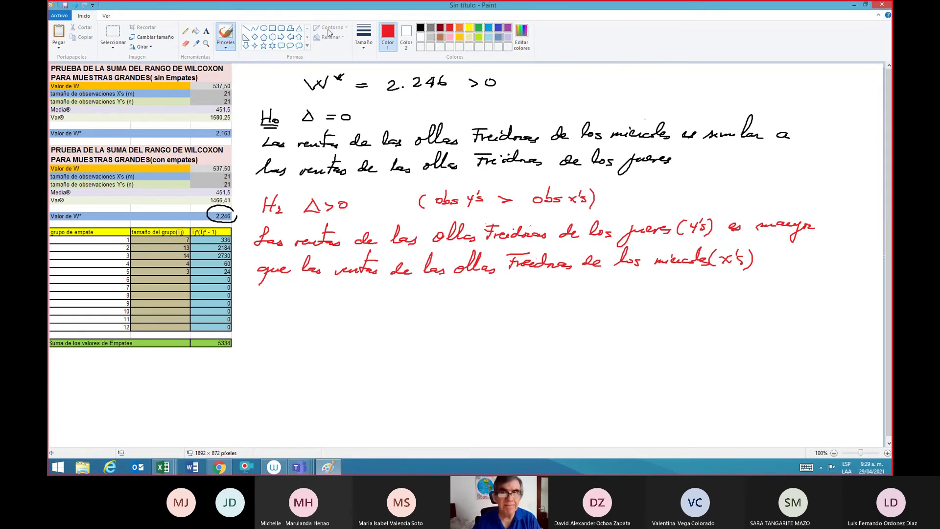
Step: Handwrite the significance level "α = 3%" in blue below the H2 statement
click(497, 27)
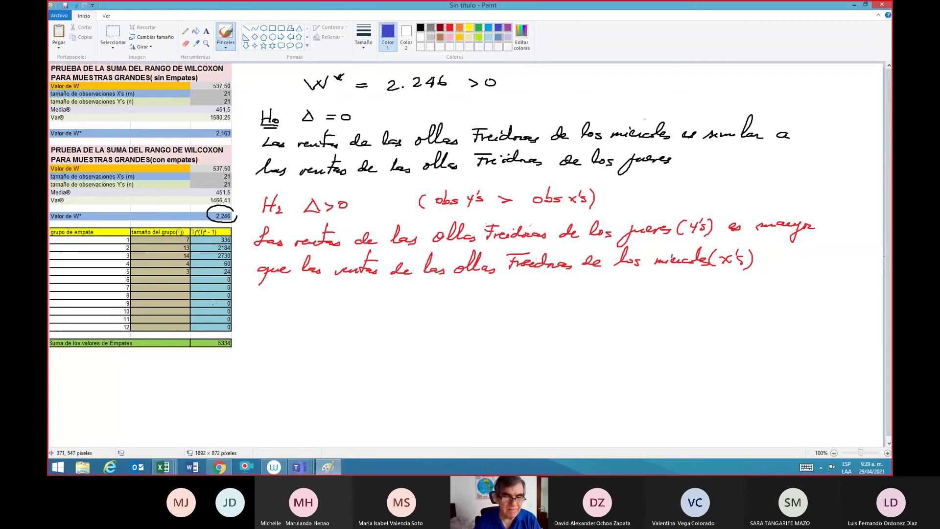
drag(275, 294, 292, 302)
mouse_move(303, 293)
mouse_down()
mouse_move(311, 296)
mouse_move(303, 305)
mouse_move(318, 293)
mouse_move(319, 305)
mouse_up()
drag(325, 301, 326, 303)
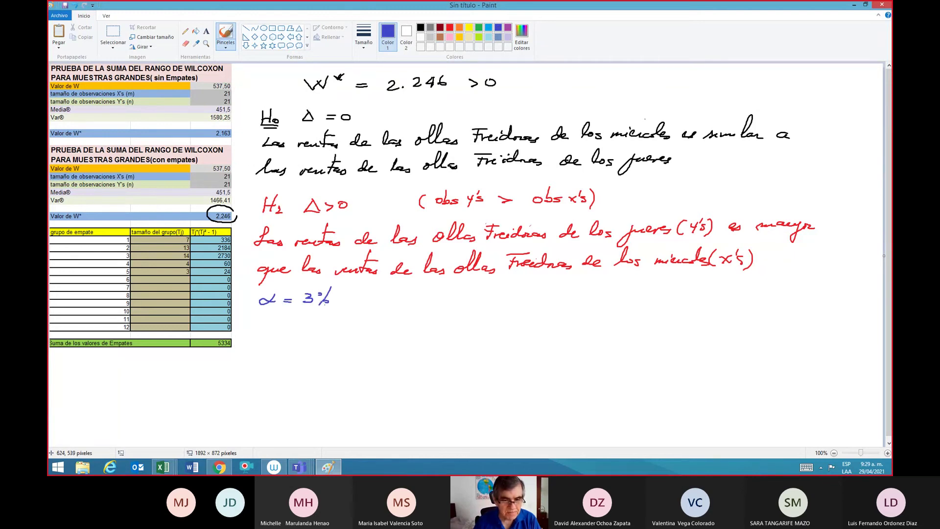
Step: Handwrite the critical value expression "Z(1-α) = Z(1-0.03) = Z(0.97) =" in blue beside the significance level
mouse_move(385, 292)
mouse_down()
mouse_move(382, 303)
mouse_move(395, 303)
mouse_up()
drag(386, 298, 408, 303)
drag(416, 300, 439, 304)
mouse_move(437, 291)
mouse_down()
mouse_move(437, 305)
mouse_move(458, 296)
mouse_up()
mouse_move(449, 302)
mouse_down()
mouse_move(536, 295)
mouse_move(541, 302)
mouse_up()
click(528, 300)
mouse_move(552, 288)
mouse_down()
mouse_move(552, 307)
mouse_move(580, 294)
mouse_move(609, 298)
mouse_move(602, 290)
mouse_up()
mouse_move(618, 285)
mouse_down()
mouse_move(617, 302)
mouse_move(620, 290)
mouse_move(654, 300)
mouse_move(669, 289)
mouse_up()
click(629, 293)
drag(661, 296, 670, 295)
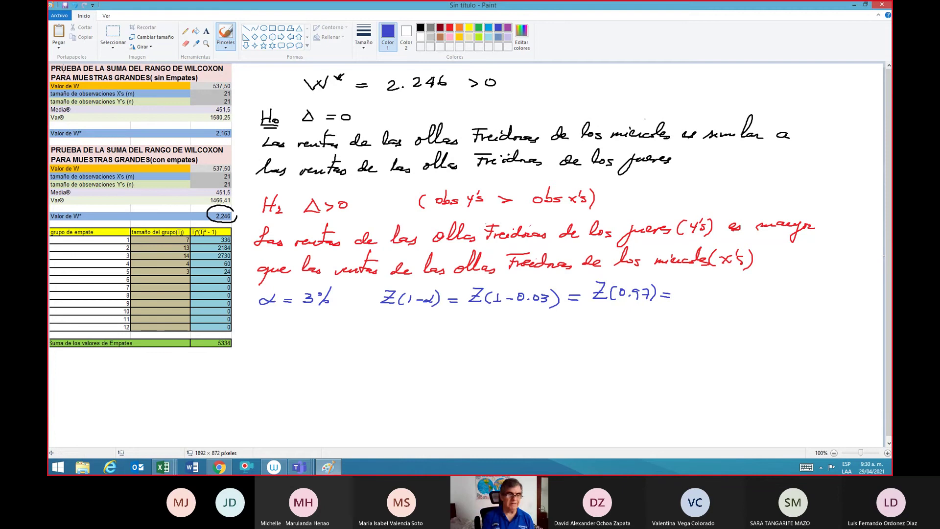
Step: In the INFERENCIA ESTADISTICA workbook's NORMAL,T CHI Y F sheet, enter 0,97 as alfa in H12 and select H12:I12 to read its Z value
mouse_move(163, 466)
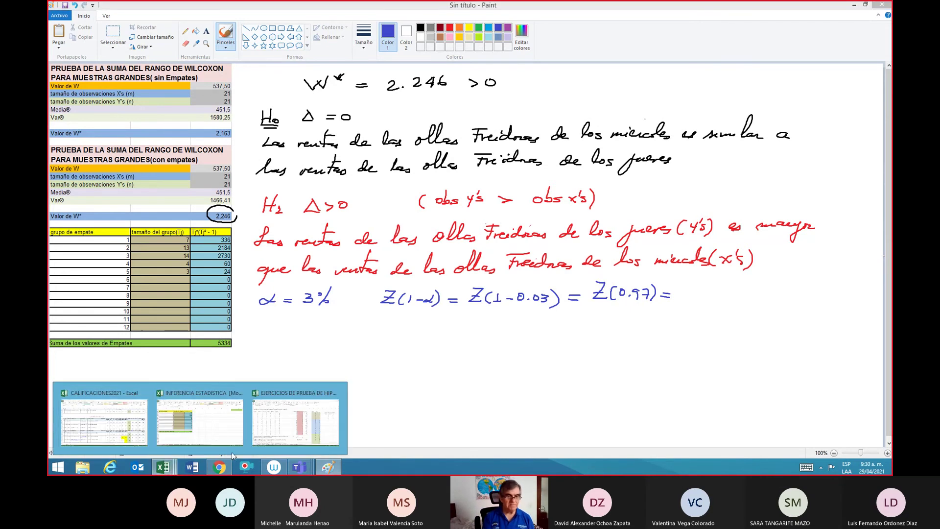
click(220, 434)
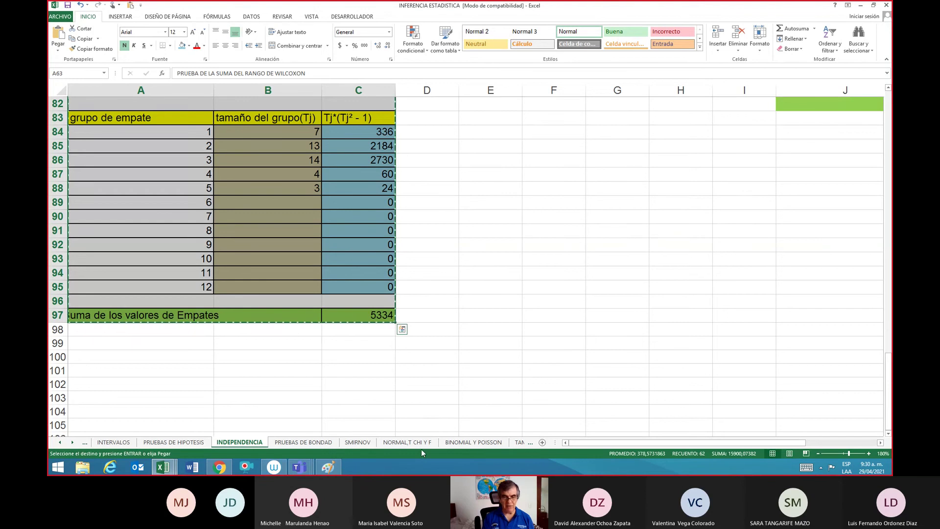
click(403, 443)
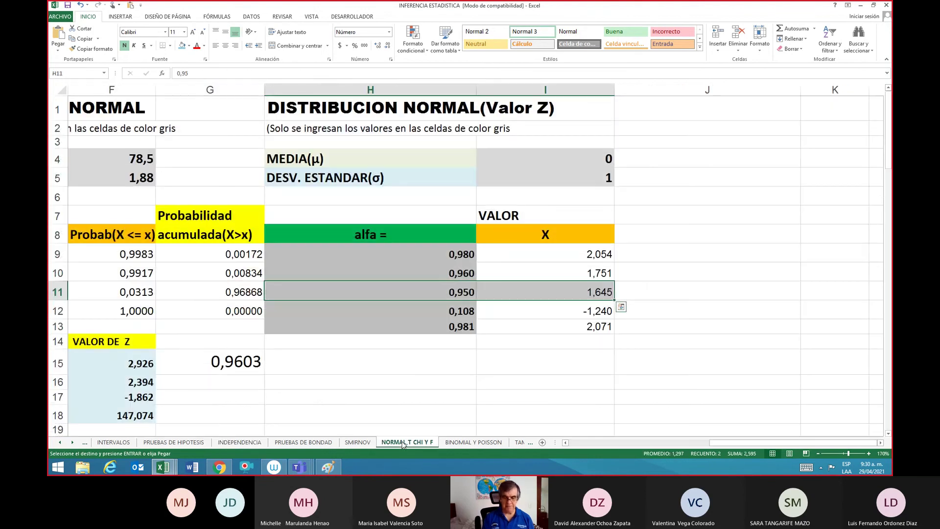
key(Down)
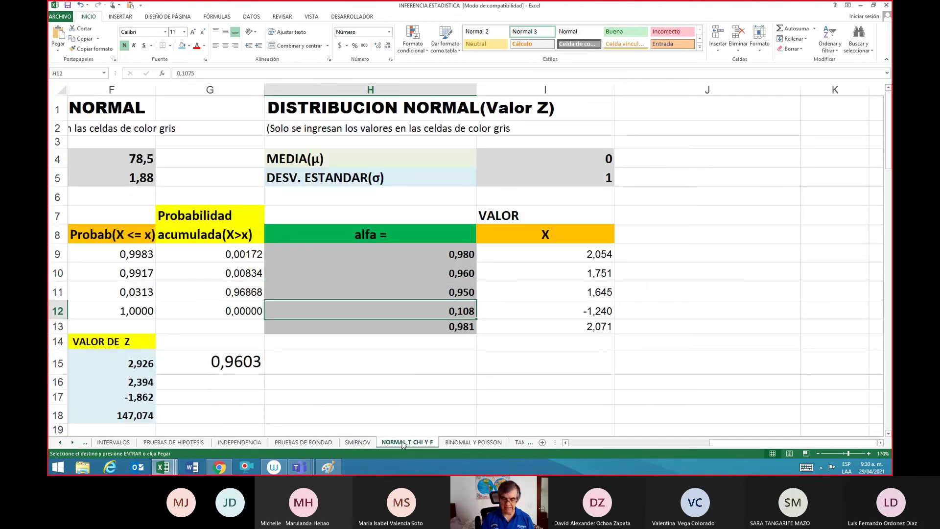
text(0,97)
key(Return)
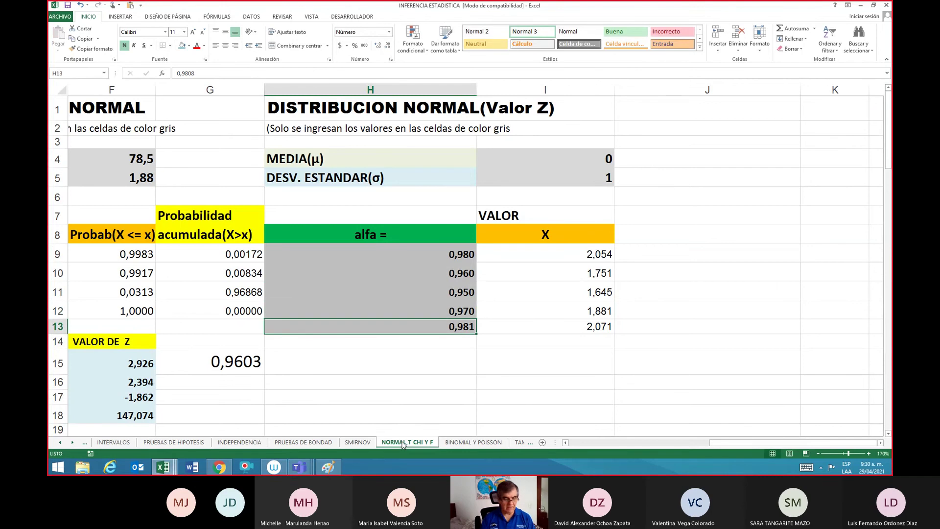
key(Up)
key(shift+Right)
key(shift+Right)
key(shift+Left)
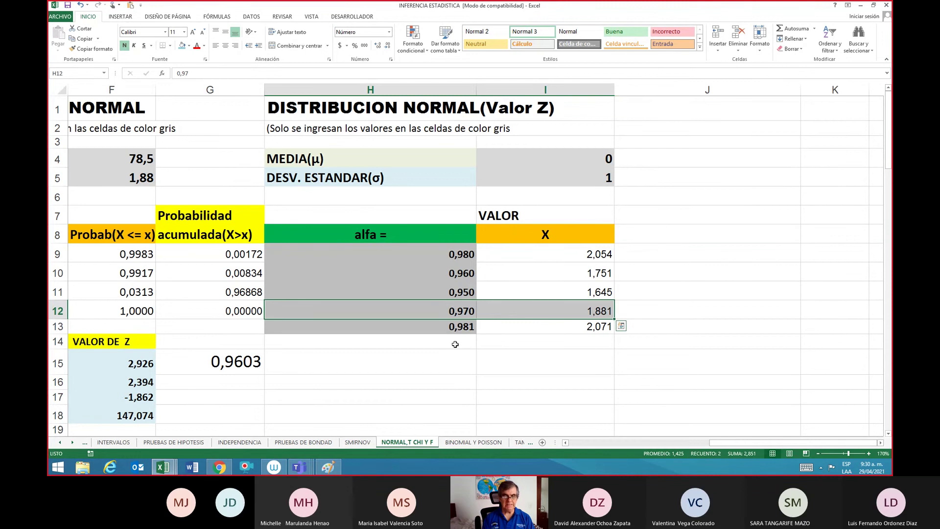
Step: Return to Paint and handwrite 1.881 in blue as the result of Z(0.97)
click(319, 468)
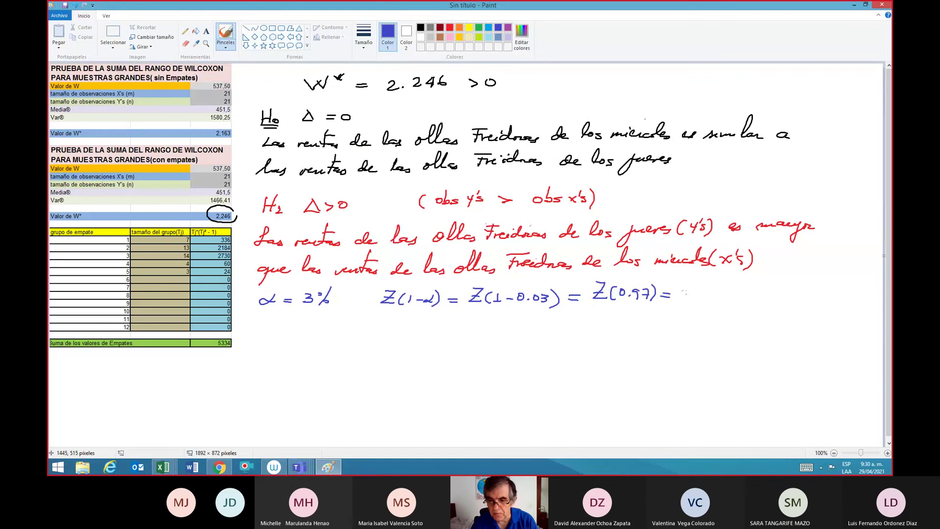
mouse_move(684, 289)
mouse_down()
mouse_move(688, 299)
mouse_move(718, 289)
mouse_move(724, 299)
mouse_up()
click(694, 298)
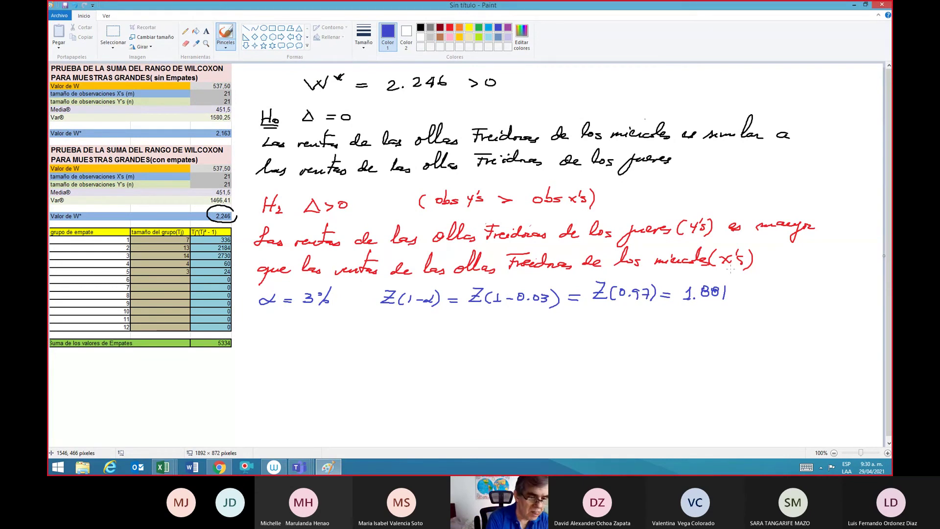
Step: Draw a blue horizontal axis with a gray bell curve above it below the formulas, and underline "Δ > 0" in gray
drag(126, 433, 455, 432)
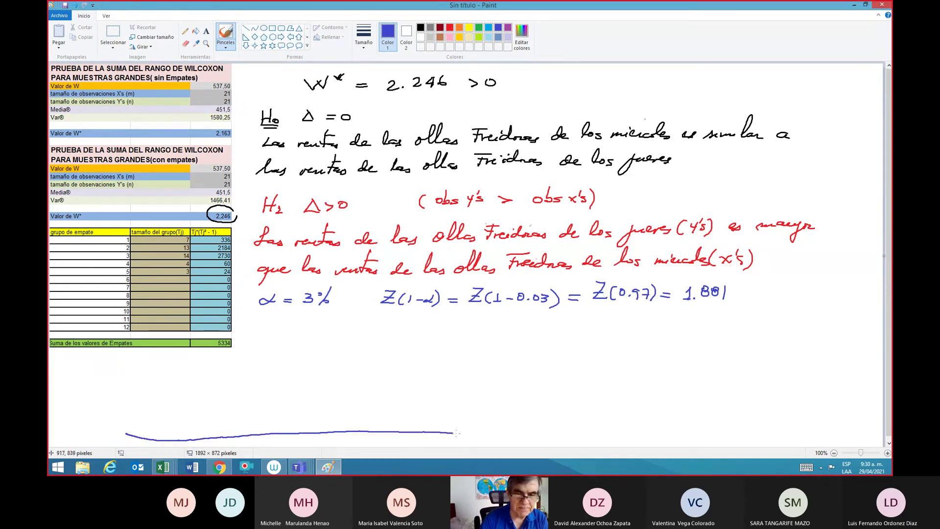
click(430, 27)
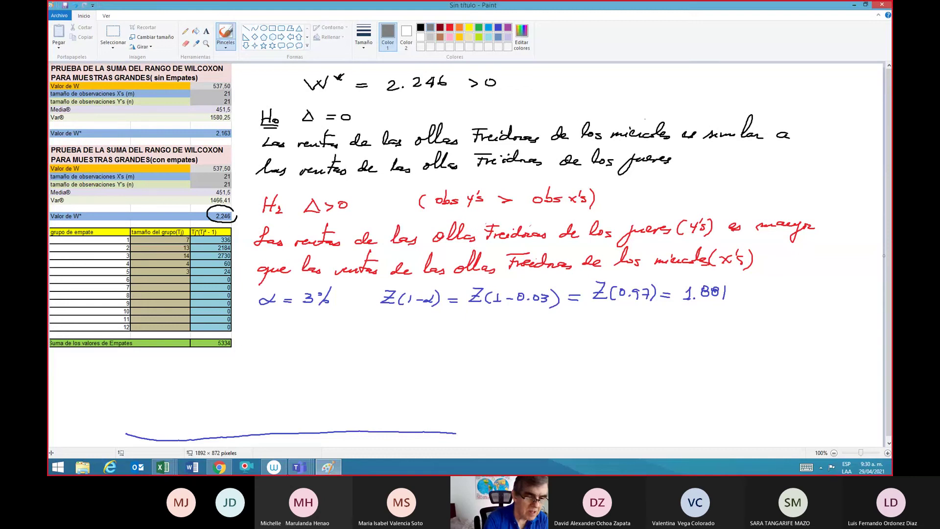
mouse_move(138, 424)
mouse_down()
mouse_move(210, 418)
mouse_move(269, 390)
mouse_move(317, 344)
mouse_move(349, 362)
mouse_move(379, 398)
mouse_move(481, 430)
mouse_up()
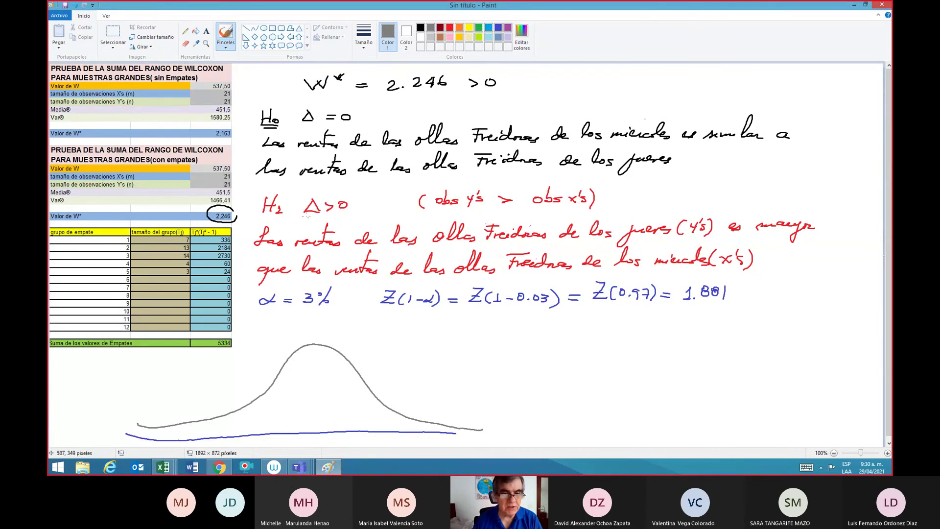
drag(300, 217, 343, 218)
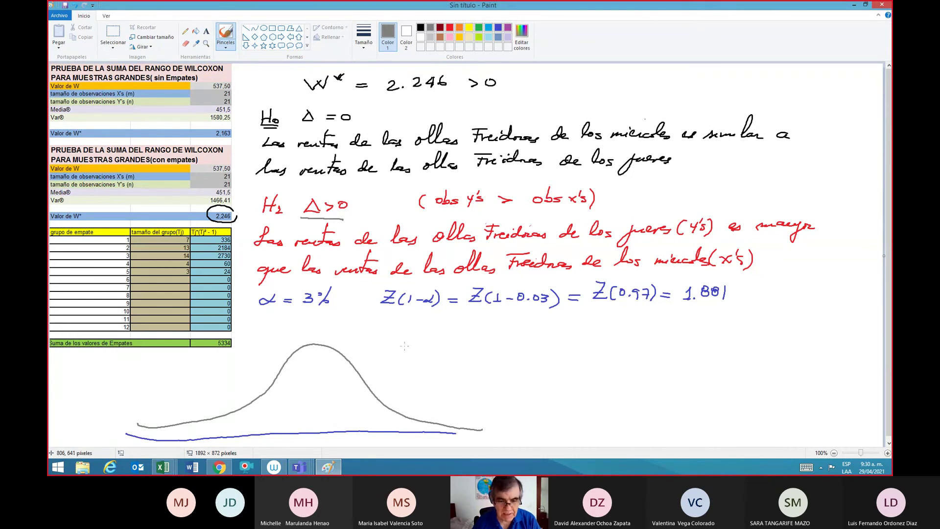
Step: Draw a gray vertical cutoff line across the bell curve's right tail, label it 1.881 and hatch the tail area beyond it
mouse_move(408, 338)
mouse_down()
mouse_move(410, 442)
mouse_move(486, 434)
mouse_up()
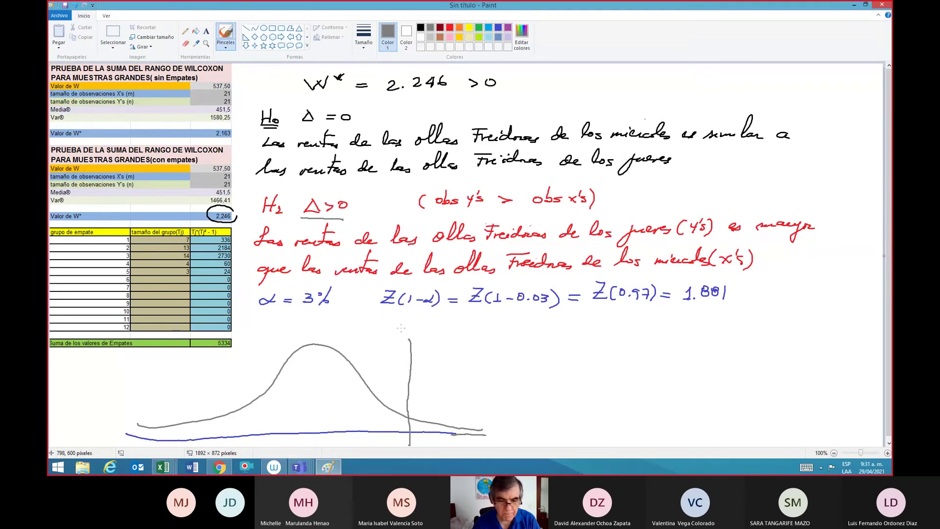
drag(400, 325, 420, 330)
drag(428, 323, 427, 330)
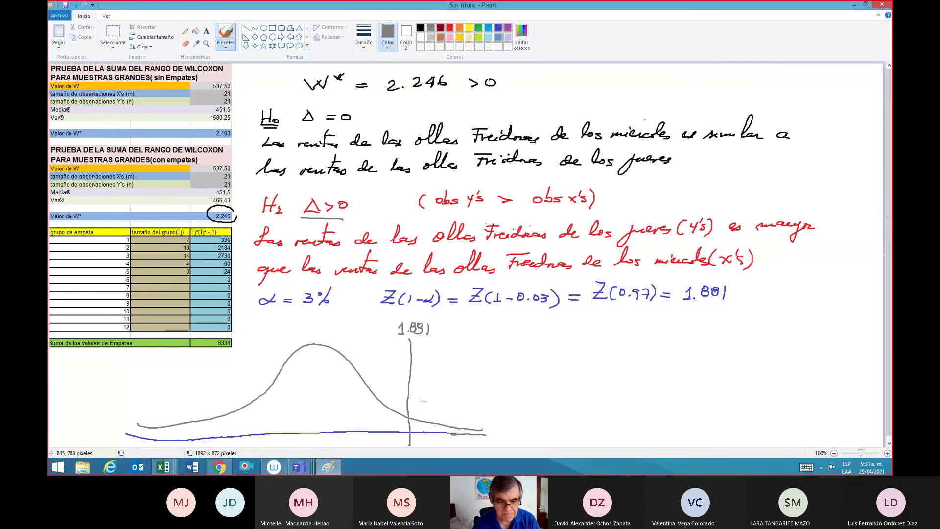
drag(415, 422, 470, 434)
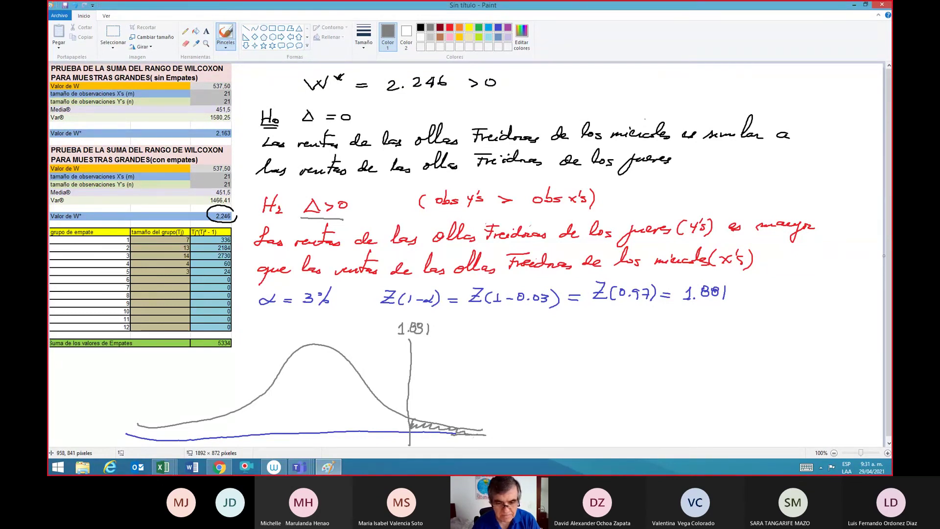
Step: Handwrite "Acepta H1" in gray above the hatched tail of the bell curve
mouse_move(432, 375)
mouse_down()
mouse_move(444, 368)
mouse_move(452, 391)
mouse_move(462, 374)
mouse_up()
mouse_move(464, 370)
mouse_down()
mouse_move(469, 378)
mouse_move(470, 362)
mouse_move(443, 400)
mouse_up()
drag(446, 388, 450, 399)
drag(454, 395, 457, 400)
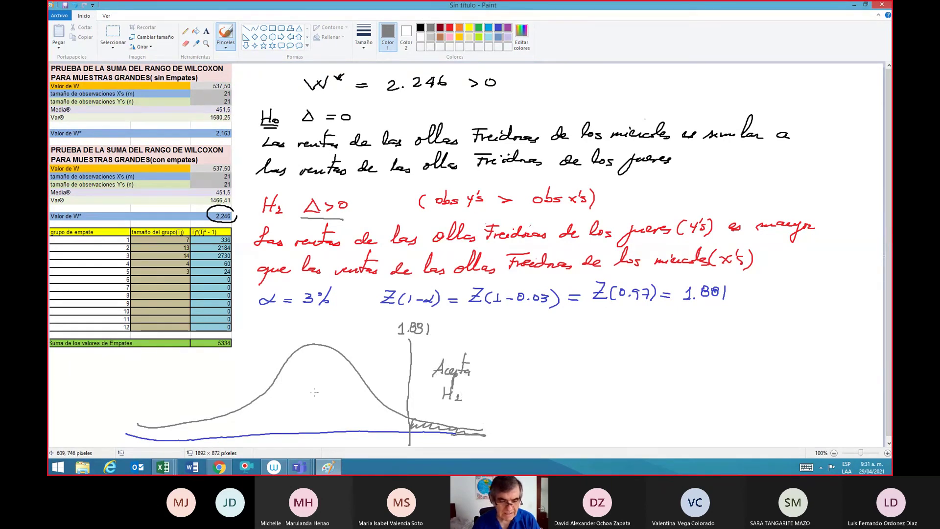
Step: Handwrite "Acepta H0" in gray inside the main area under the bell curve
drag(288, 398, 302, 398)
drag(306, 394, 309, 407)
mouse_move(309, 392)
mouse_down()
mouse_move(329, 393)
mouse_move(308, 417)
mouse_up()
drag(314, 408, 315, 417)
drag(309, 412, 318, 412)
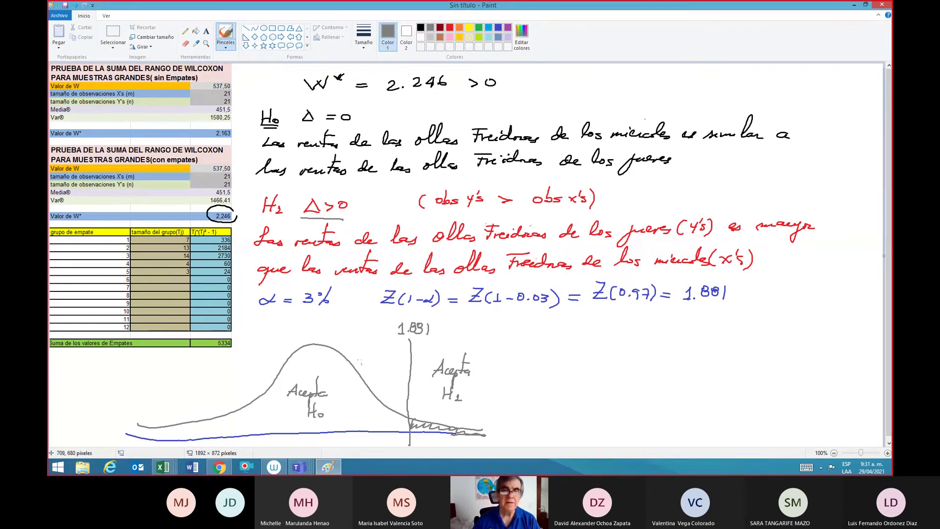
Step: Circle the W* value in red, draw a red arrow from it to the hatched tail, and write 2.246 below the arrowhead
click(450, 27)
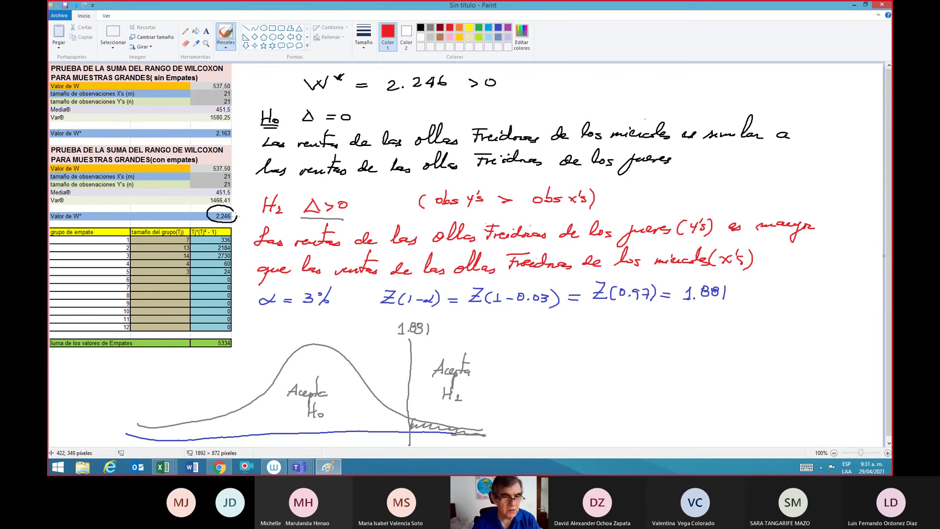
mouse_move(237, 216)
mouse_down()
mouse_move(209, 208)
mouse_move(224, 225)
mouse_move(220, 206)
mouse_move(209, 212)
mouse_move(350, 272)
mouse_move(420, 333)
mouse_move(475, 428)
mouse_up()
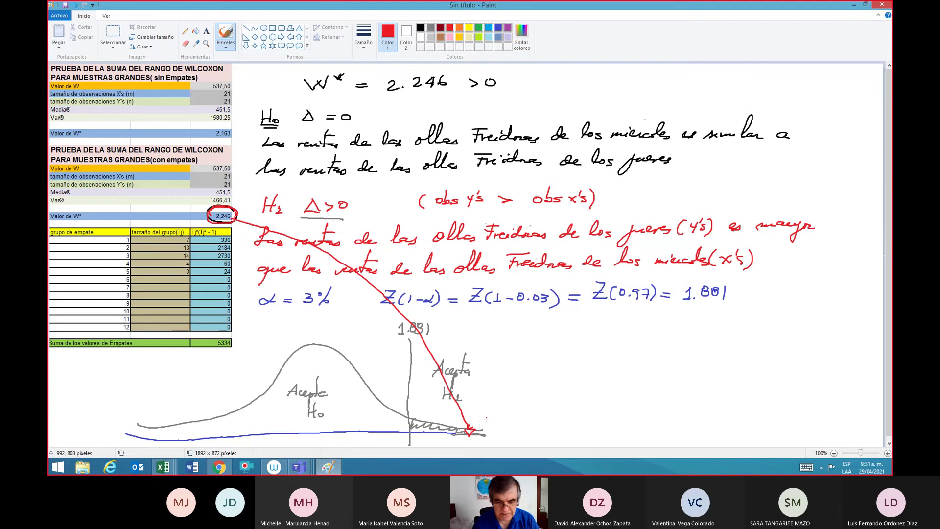
drag(459, 439, 492, 444)
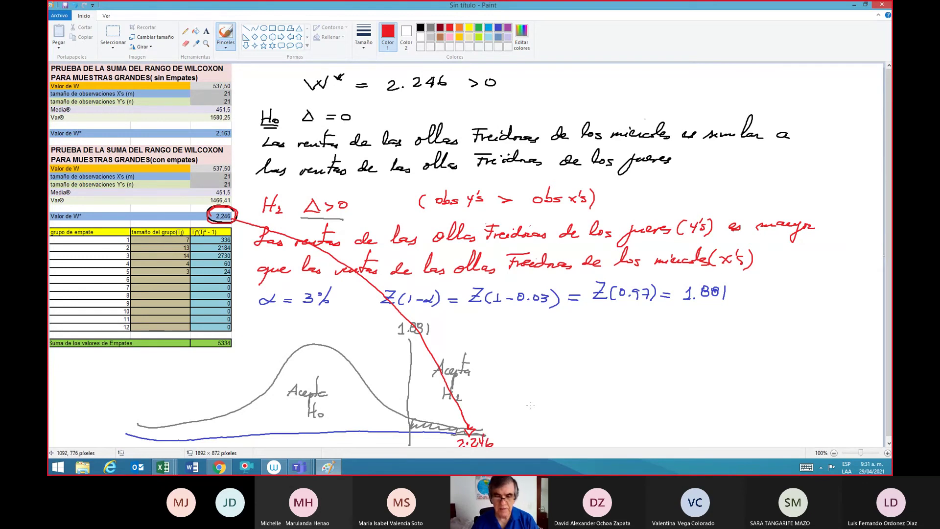
Step: Handwrite the conclusion "Decisión Aceptamos H1" in red beside the curve, with "W* cae en esa región" on the line below
mouse_move(547, 324)
mouse_down()
mouse_move(545, 333)
mouse_move(568, 324)
mouse_move(655, 337)
mouse_up()
mouse_move(650, 329)
mouse_down()
mouse_move(718, 327)
mouse_move(723, 342)
mouse_move(734, 328)
mouse_up()
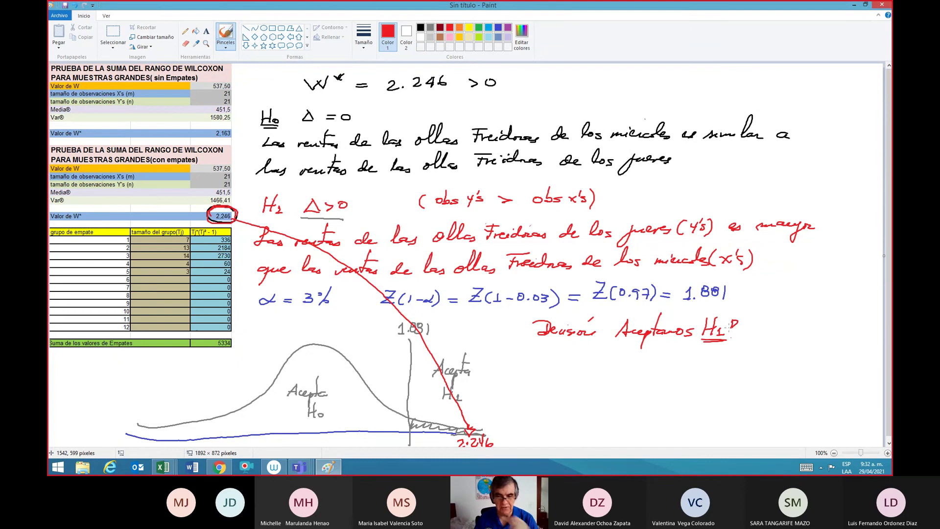
drag(524, 358, 550, 363)
drag(554, 353, 657, 363)
drag(667, 363, 682, 363)
drag(683, 361, 758, 365)
mouse_move(759, 361)
mouse_down()
mouse_move(772, 364)
mouse_move(770, 349)
mouse_up()
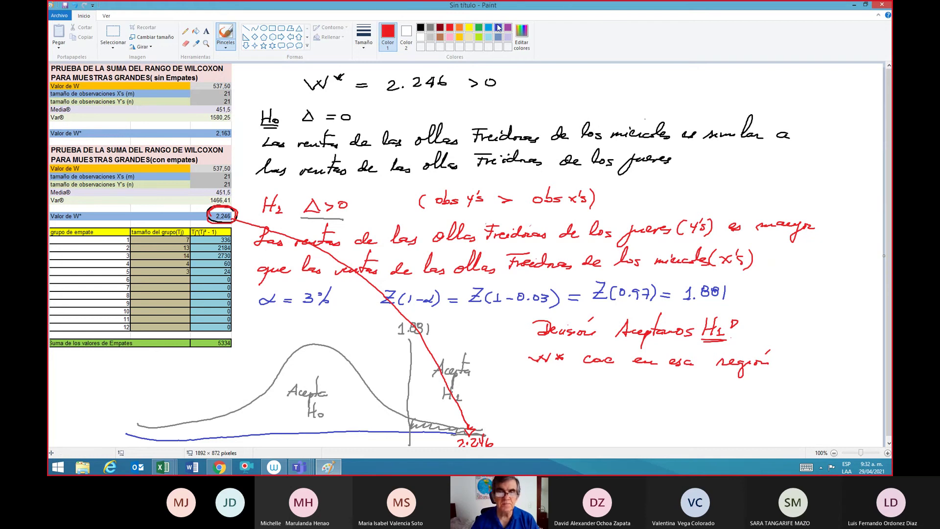
Step: Outline the two-line written statement of the alternative hypothesis H1 in blue
click(498, 27)
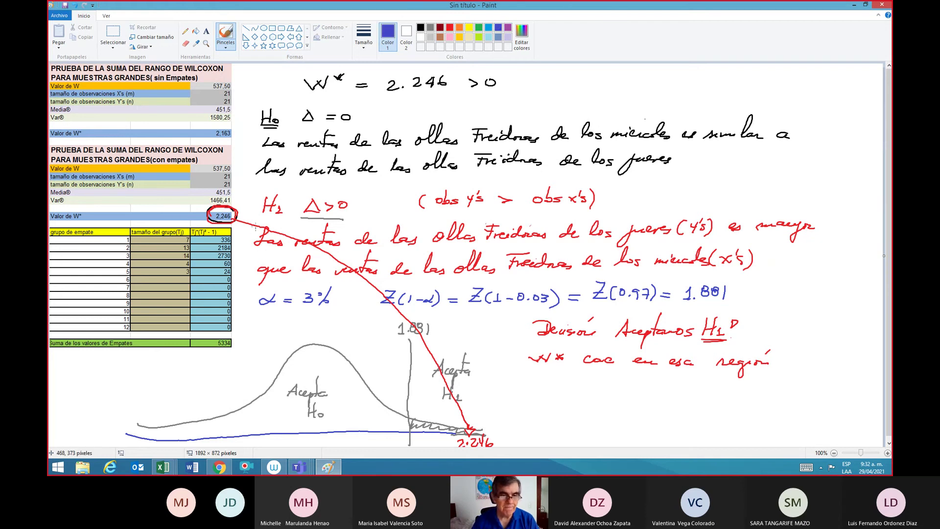
mouse_move(254, 225)
mouse_down()
mouse_move(249, 273)
mouse_move(260, 280)
mouse_move(548, 288)
mouse_move(676, 268)
mouse_move(760, 269)
mouse_move(765, 243)
mouse_move(803, 240)
mouse_move(825, 211)
mouse_move(636, 198)
mouse_move(472, 217)
mouse_move(253, 224)
mouse_up()
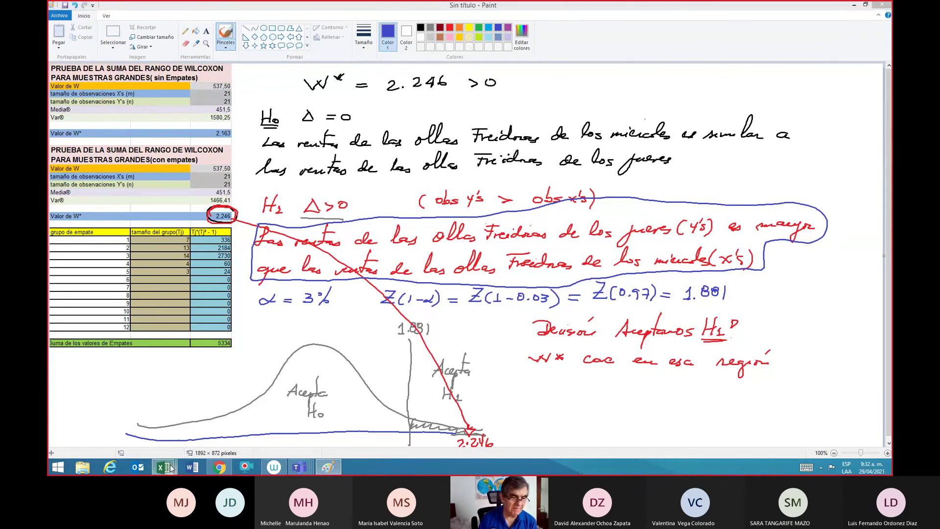
Step: Switch to the EJERCICIOS DE PRUEBA DE HIPOTESIS workbook in Excel and review the copied MIERCOLES and JUEVES columns on the FREIDORAS sheet
mouse_move(168, 468)
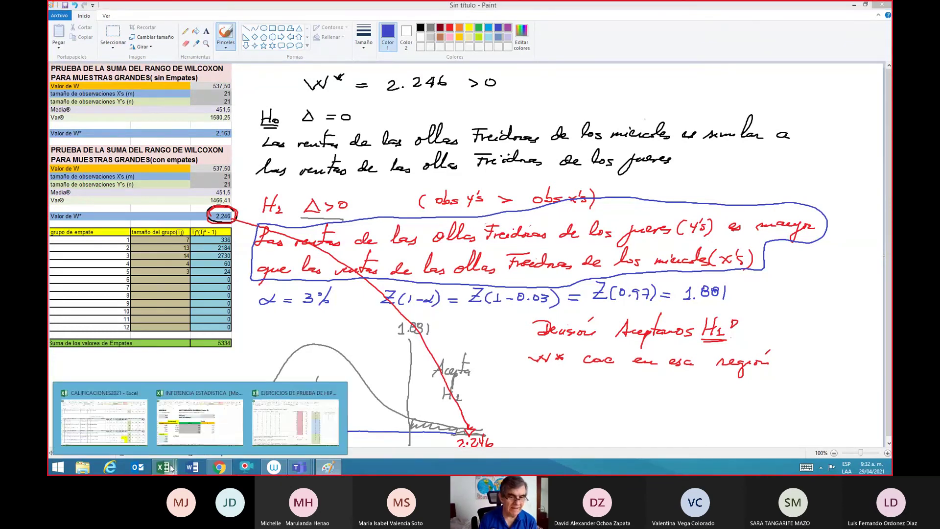
click(281, 436)
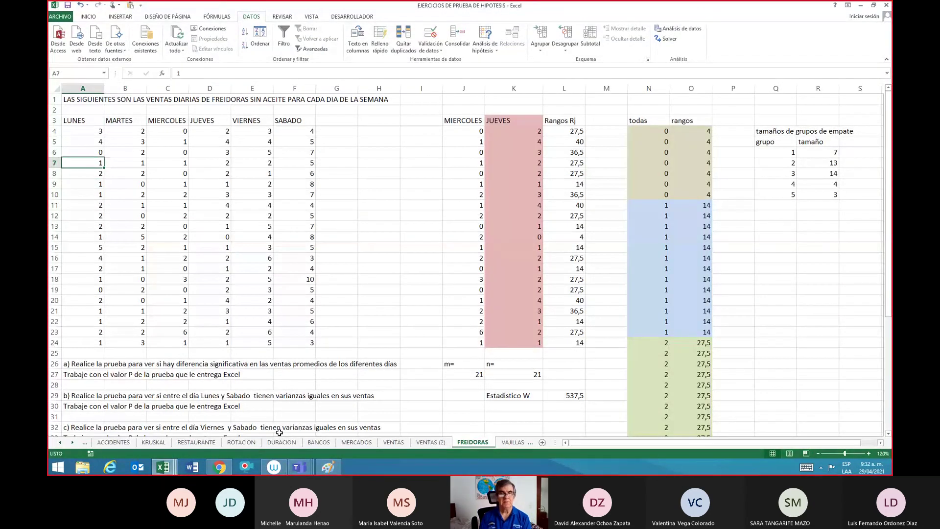
key(Right)
key(Right)
key(Right)
key(Right)
key(Right)
key(Up)
key(Up)
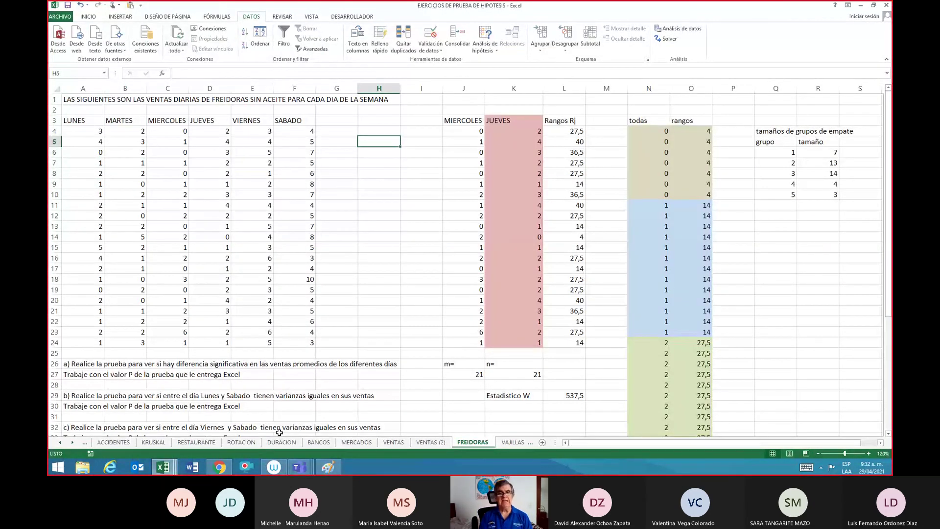
key(Right)
key(Up)
key(Right)
key(Up)
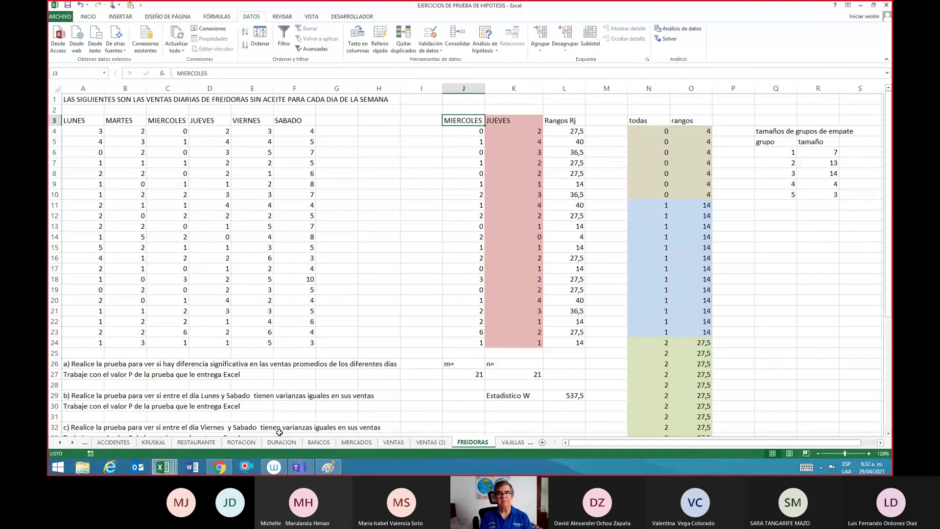
key(Right)
key(Left)
key(Down)
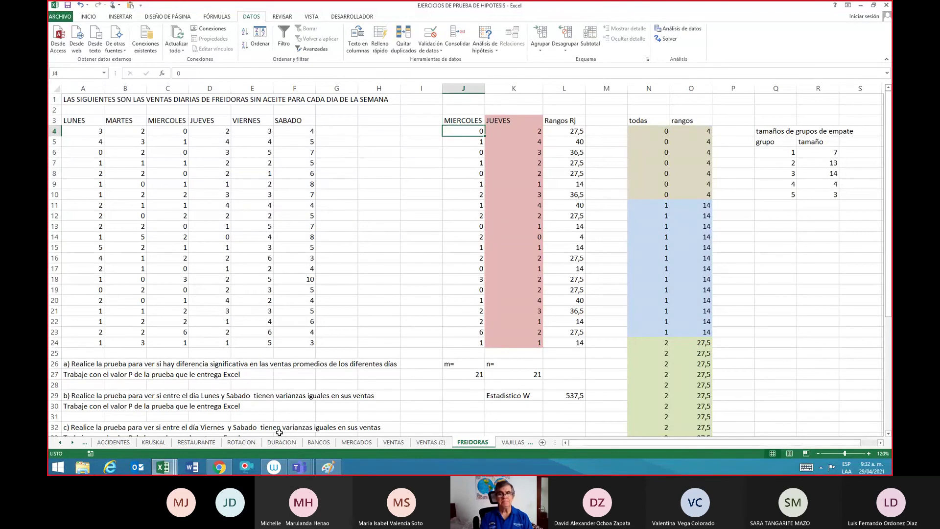
Step: Review the combined, sorted sales values in the todas column from the first row to the last and back, with their colour-coded tie groups
key(Right)
key(Right)
key(Right)
key(Right)
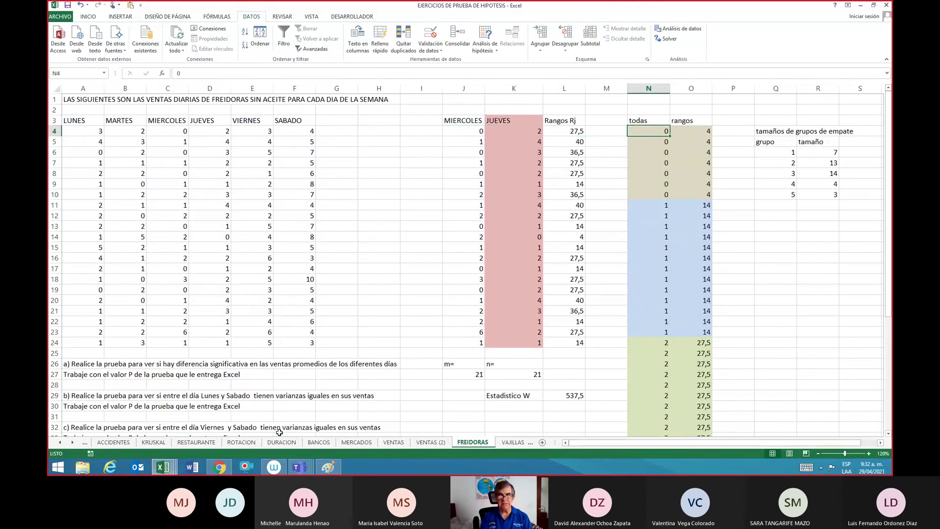
key(Down)
key(Down)
key(Down)
key(Down)
key(Down)
key(Down)
key(Down)
key(Down)
key(Down)
key(Down)
key(Down)
key(Down)
key(Down)
key(Down)
key(Down)
key(Down)
key(Down)
key(Down)
key(Down)
key(Down)
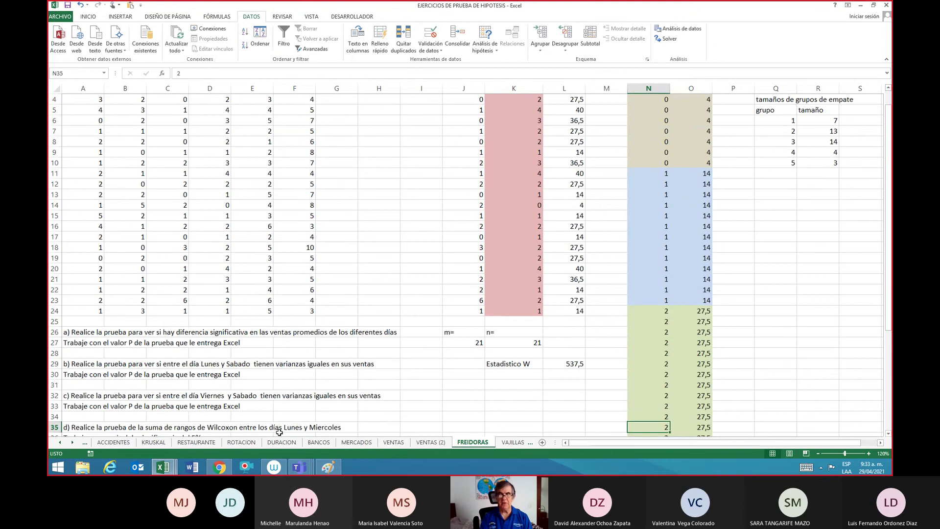
key(Down)
key(Down)
key(Down)
key(Down)
key(Down)
key(Down)
key(Down)
key(Down)
key(Down)
key(Down)
key(Down)
key(Down)
key(Down)
key(Down)
key(Down)
key(Down)
key(Down)
key(Up)
key(Up)
key(Up)
key(Up)
key(Up)
key(Up)
key(Up)
key(Up)
key(Up)
key(Up)
key(Up)
key(Up)
key(Up)
key(Up)
key(Up)
key(Up)
key(Up)
key(Up)
key(Up)
key(Up)
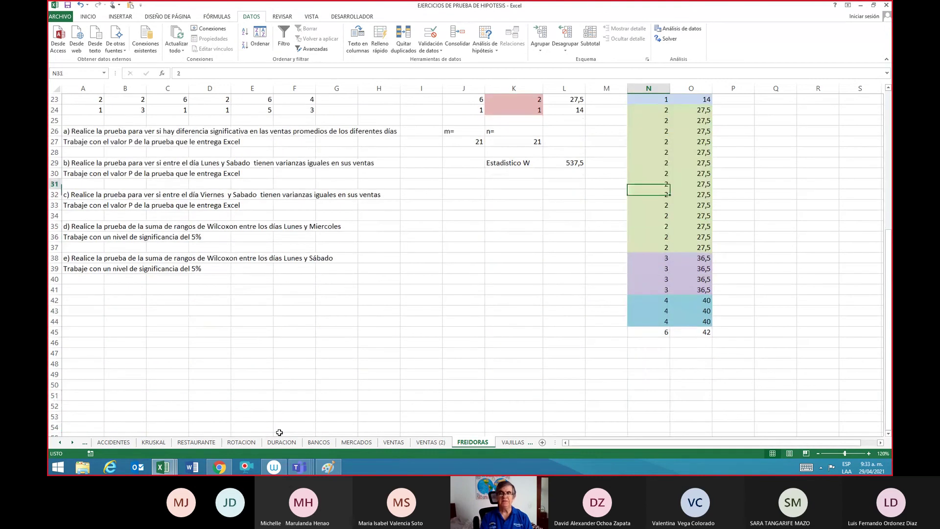
key(Up)
key(Up)
key(Up)
key(Up)
key(Up)
key(Up)
key(Up)
key(Up)
key(Up)
key(Up)
key(Up)
key(Up)
key(Up)
key(Up)
key(Up)
key(Up)
key(Up)
key(Up)
key(Up)
key(Up)
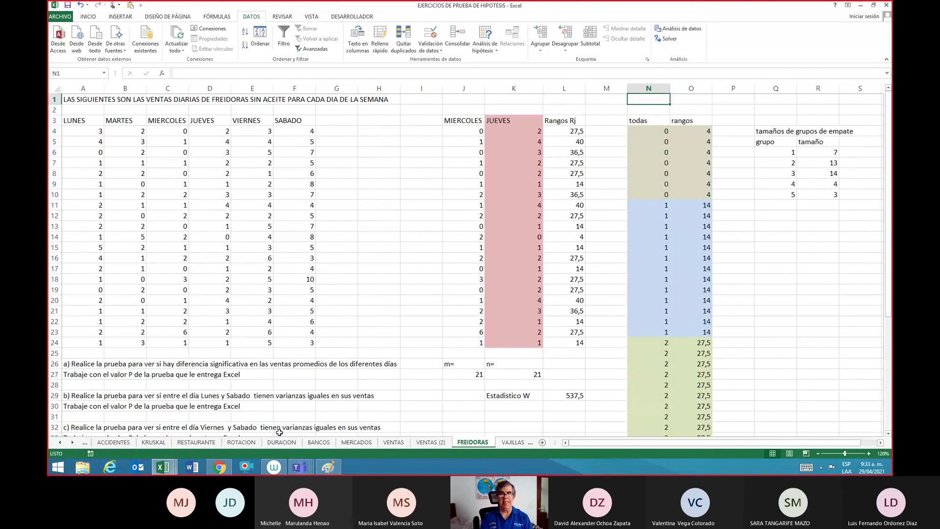
key(Down)
key(Down)
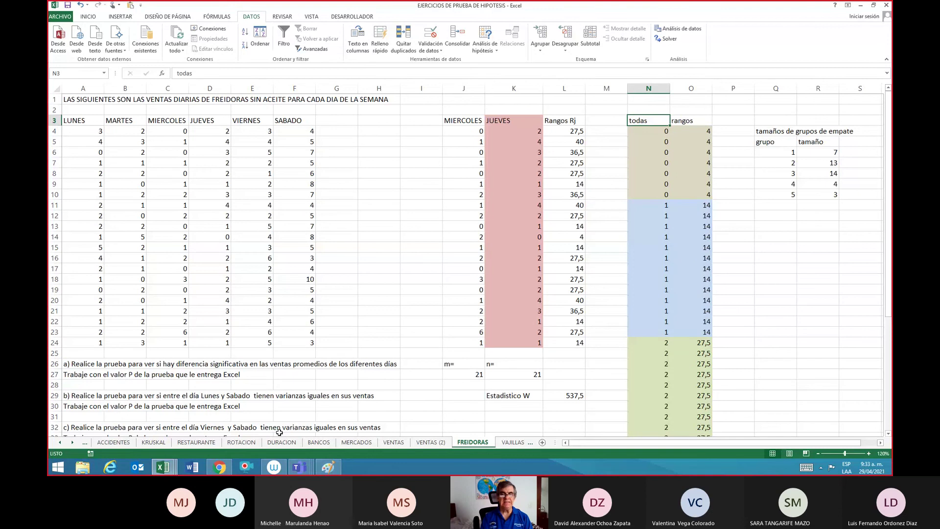
key(Down)
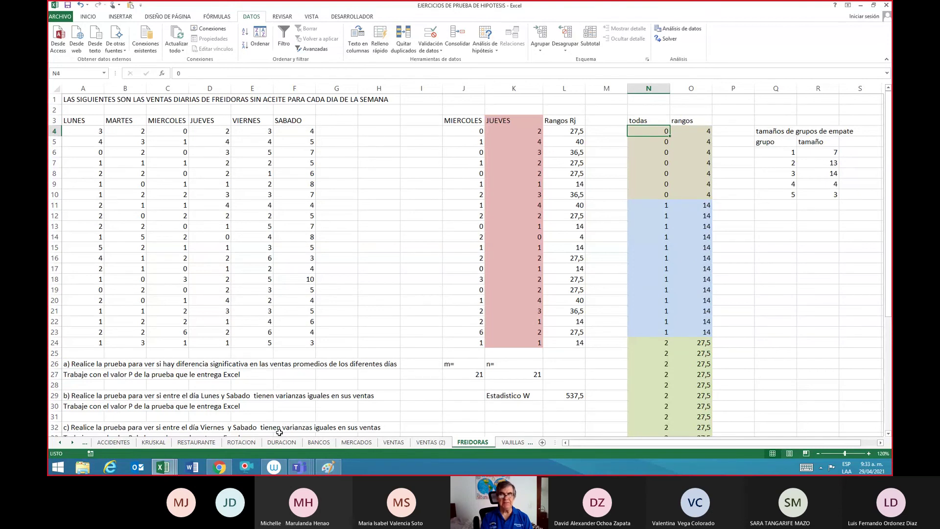
key(Down)
key(Down)
key(Down)
key(Down)
key(Down)
key(Down)
key(Down)
key(Down)
key(Down)
key(Down)
key(Down)
key(Down)
key(Down)
key(Down)
key(Down)
key(Down)
key(Down)
key(Down)
key(Down)
key(Down)
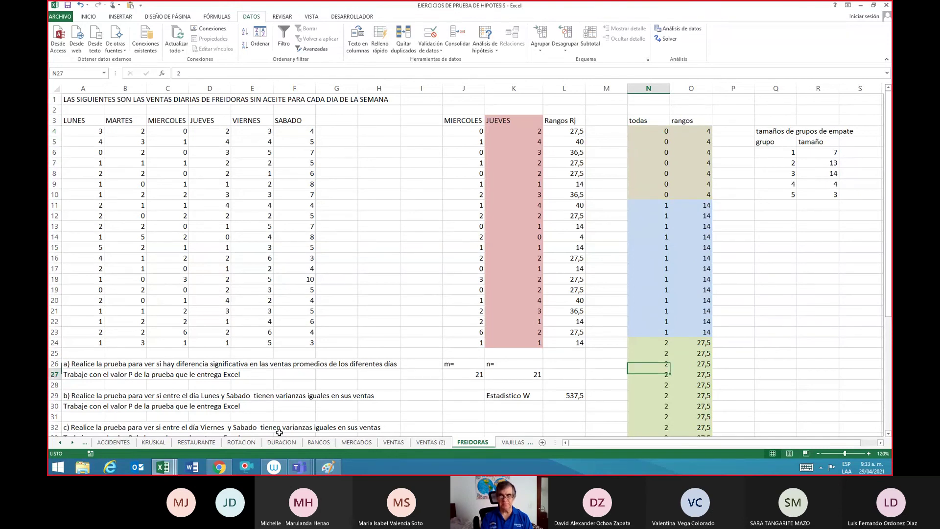
key(Down)
key(Down)
key(Down)
key(Down)
key(Down)
key(Down)
key(Down)
key(Down)
key(Down)
key(Down)
key(Down)
key(Down)
key(Down)
key(Down)
key(Down)
key(Down)
key(Down)
key(Down)
key(Down)
key(Down)
key(Up)
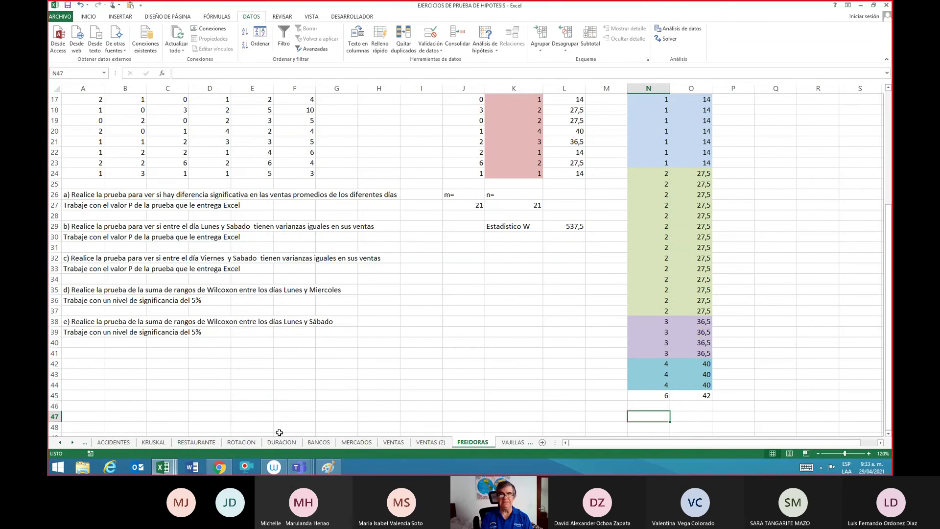
key(Up)
key(Up)
key(Up)
key(Up)
key(Up)
key(Up)
key(Up)
key(Up)
key(Up)
key(Up)
key(Up)
key(Up)
key(Up)
key(Up)
key(Up)
key(Up)
key(Up)
key(Up)
key(Up)
key(Up)
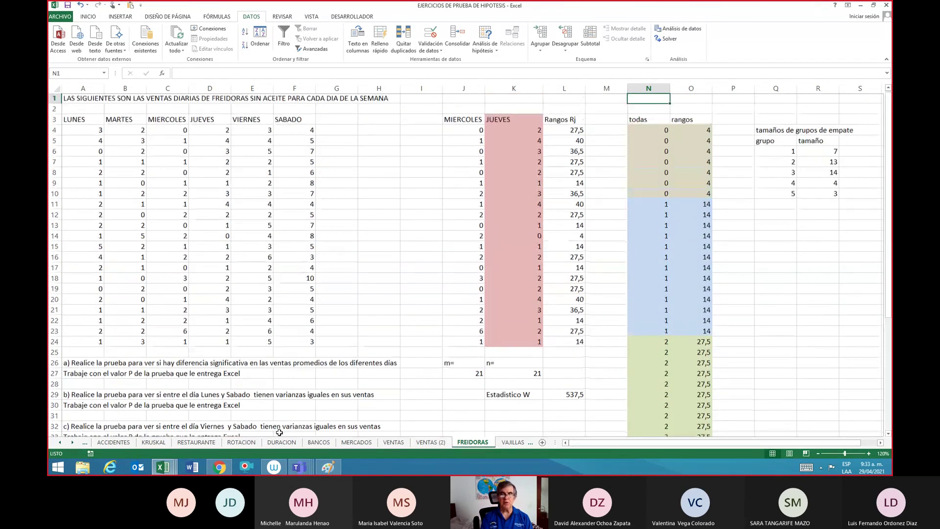
Step: Examine the ranking formula in cell O4, the first value of the rangos column, and leave it unchanged
key(Down)
key(Down)
key(Down)
key(Right)
key(F2)
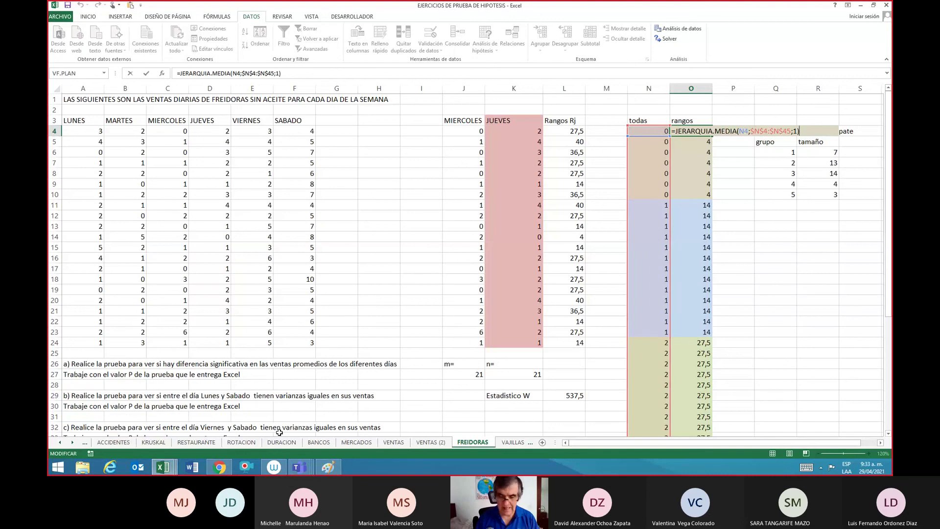
key(ctrl+Return)
Step: Open the lookup formula in cell L4, the first value of the Rangos Rj column, to examine its referenced ranges
key(Left)
key(Left)
key(Left)
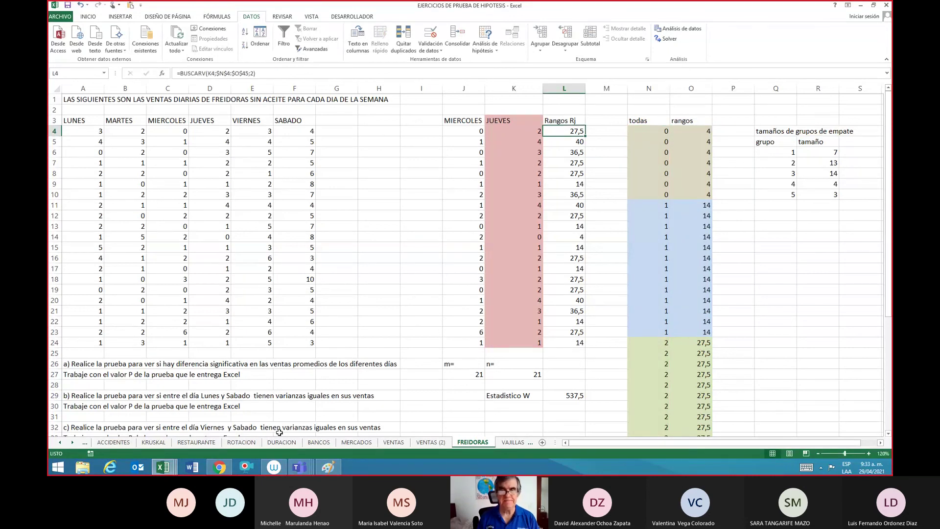
key(F2)
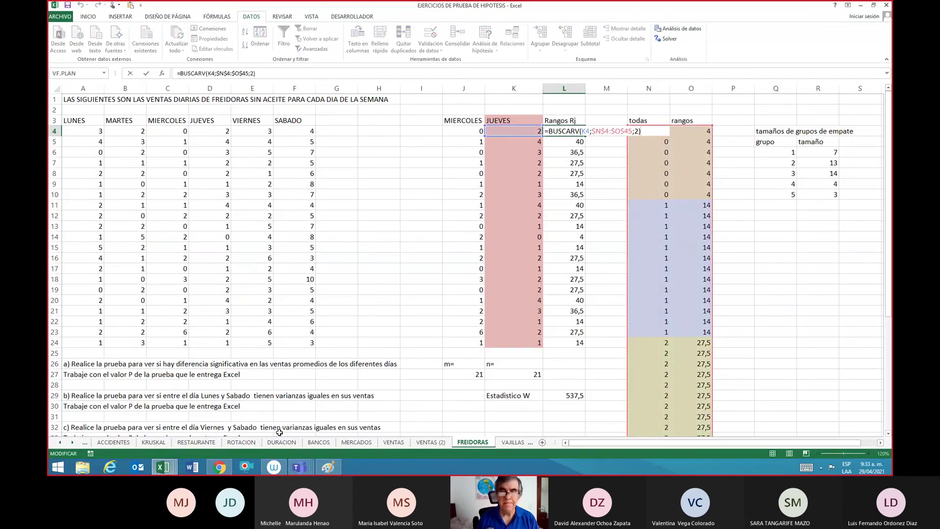
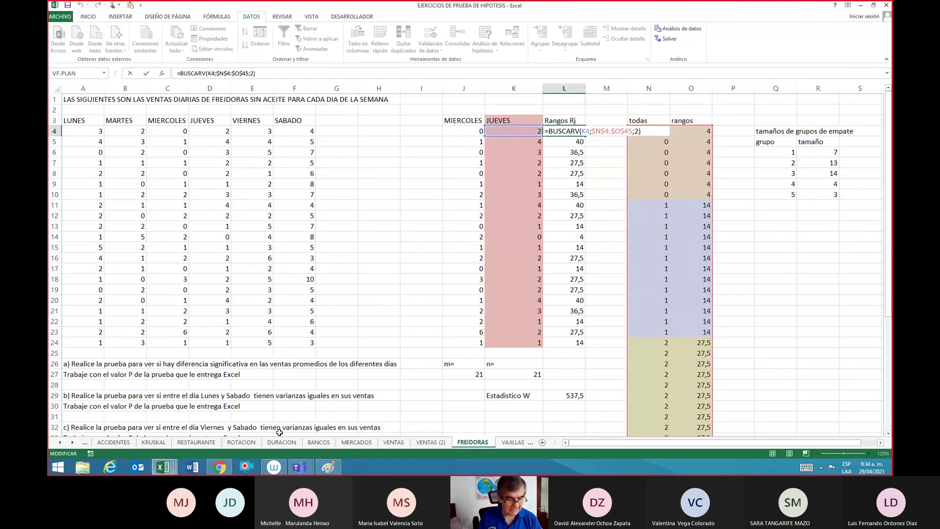
Step: Review the Rangos Rj values down the column and examine the Estadistico W formula in cell L29, leaving it unchanged
key(ctrl+Return)
key(Down)
key(Down)
key(Down)
key(Down)
key(Down)
key(Down)
key(Down)
key(Down)
key(Down)
key(Down)
key(Down)
key(Down)
key(Down)
key(Down)
key(Down)
key(Down)
key(Down)
key(Down)
key(Down)
key(Down)
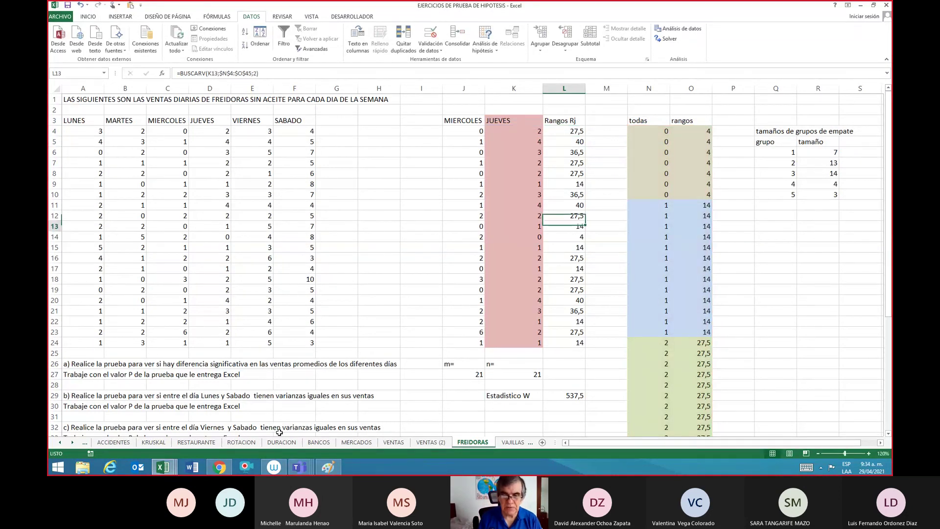
key(F2)
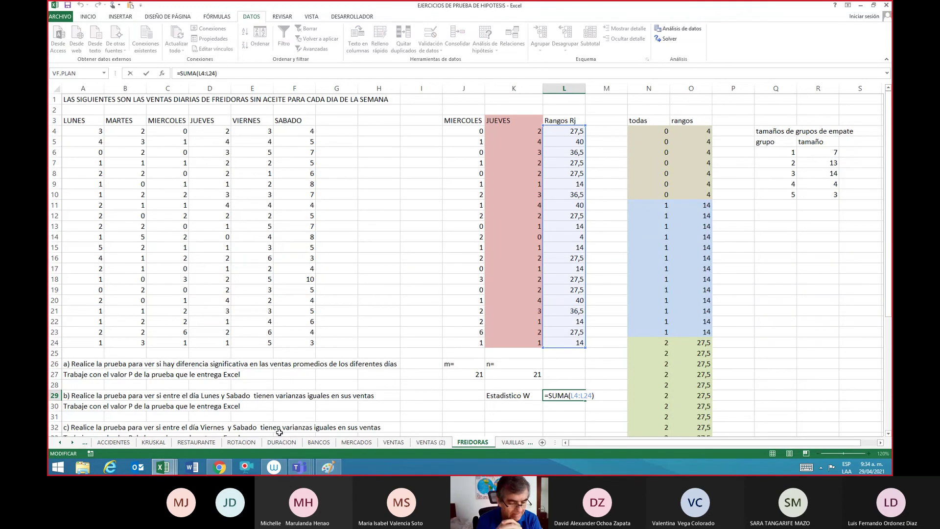
key(Escape)
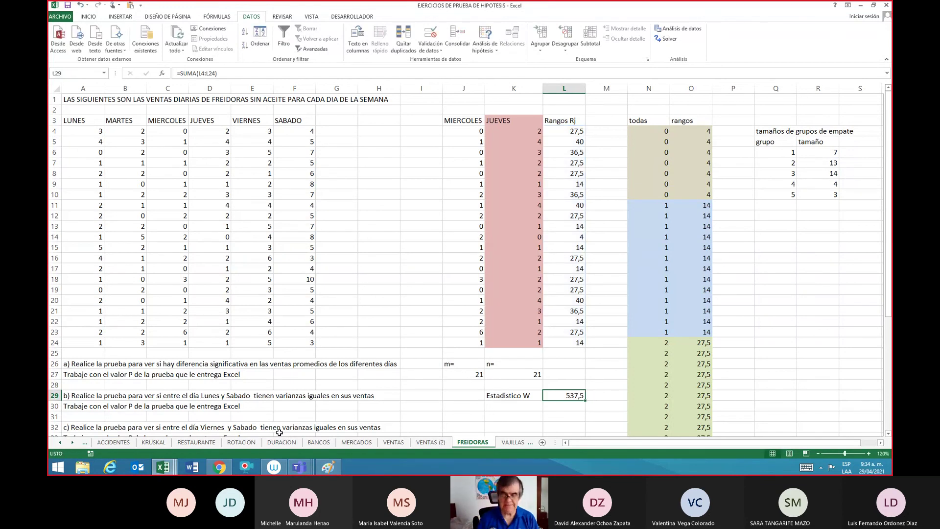
Step: Go back up the Rangos Rj column and review the group numbers in the tamaños de grupos de empate table
key(Up)
key(Up)
key(Up)
key(Up)
key(Up)
key(Up)
key(Up)
key(Up)
key(Up)
key(Up)
key(Up)
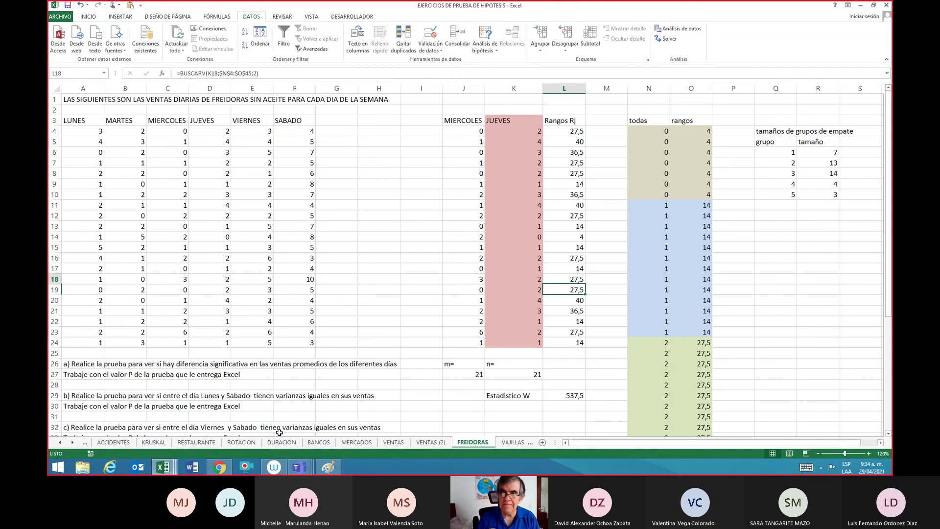
key(Up)
key(Up)
key(Up)
key(Up)
key(Up)
key(Up)
key(Up)
key(Up)
key(Up)
key(Up)
key(Up)
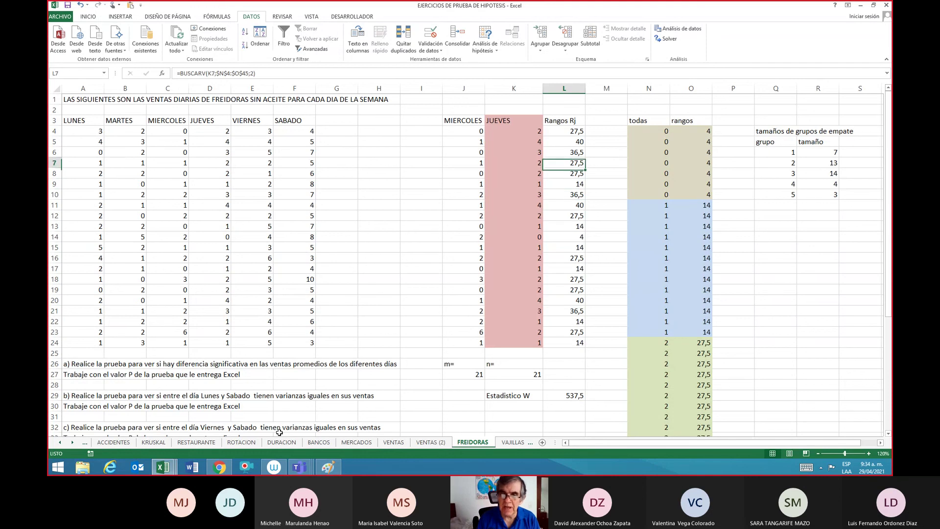
key(Up)
key(Up)
key(Up)
key(Right)
key(Right)
key(Right)
key(Right)
key(Right)
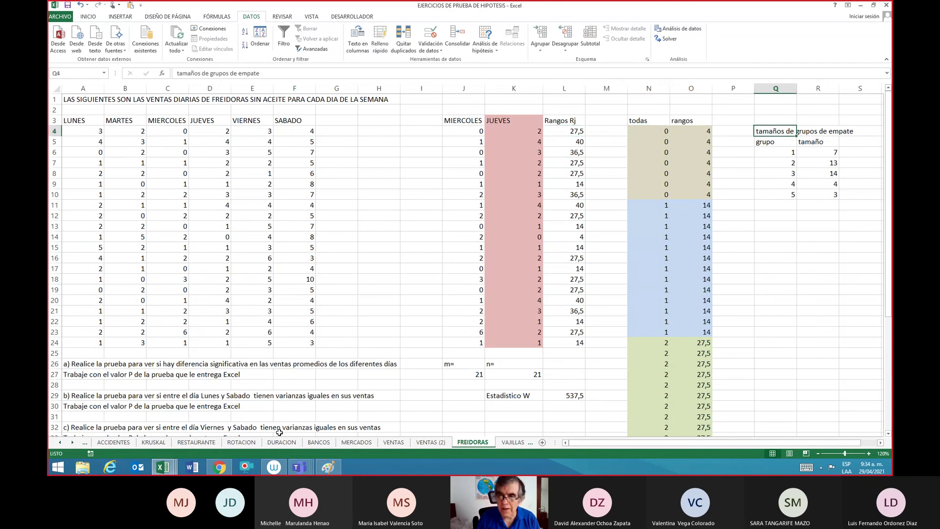
key(Down)
key(Down)
key(Down)
key(Down)
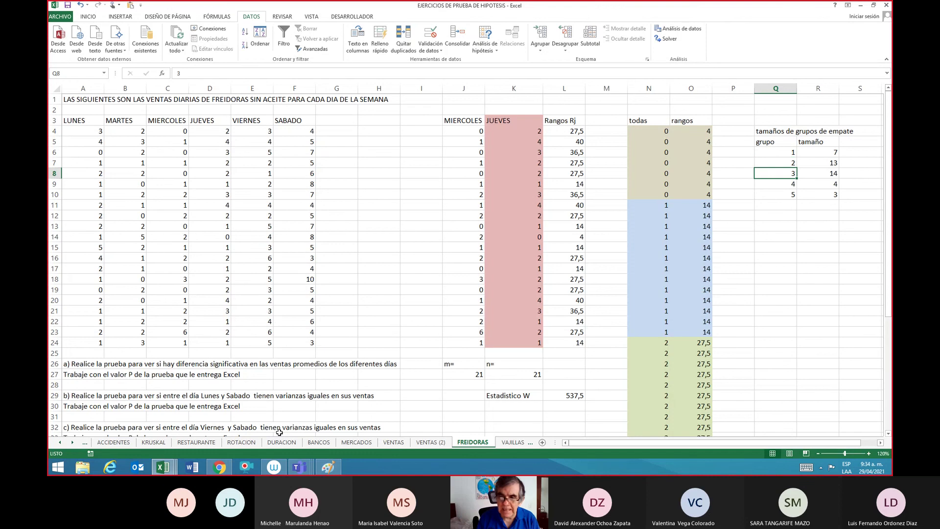
key(Down)
key(Down)
key(Up)
key(Up)
key(Up)
key(Up)
key(Up)
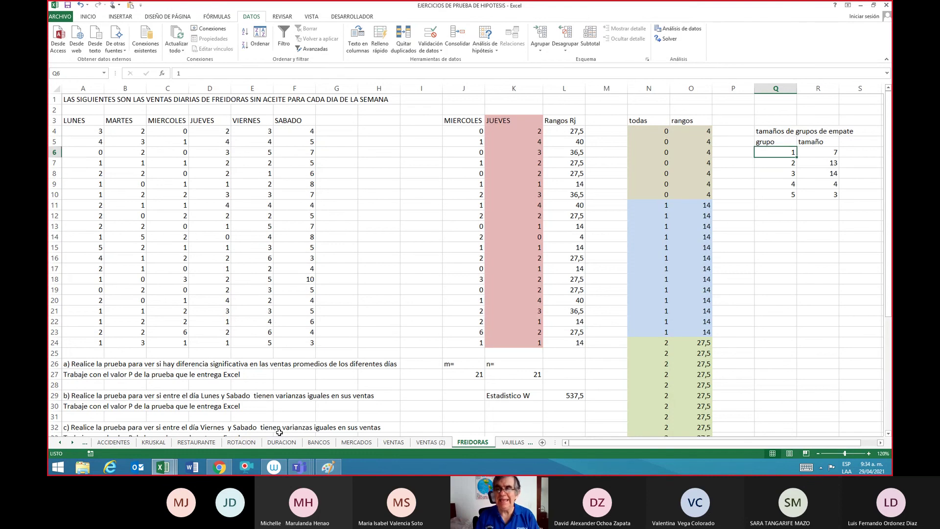
Step: Examine the tamaño values for groups 1 to 3 in cells R6 to R8 and how they are counted
key(Right)
key(Right)
key(Left)
key(Down)
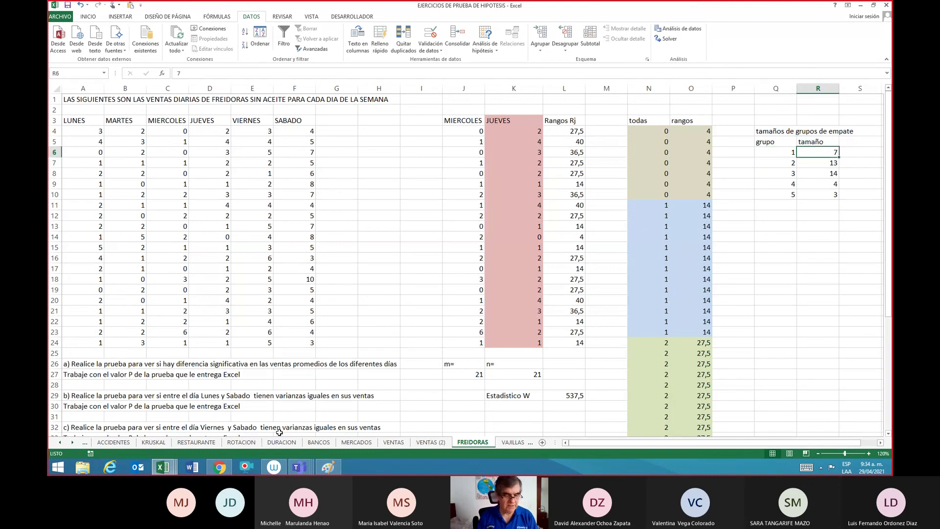
text(7)
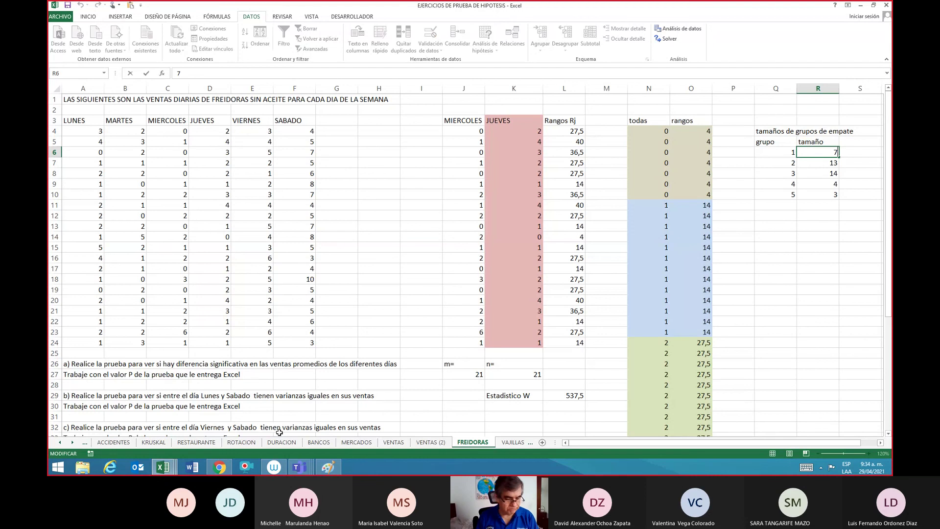
key(Escape)
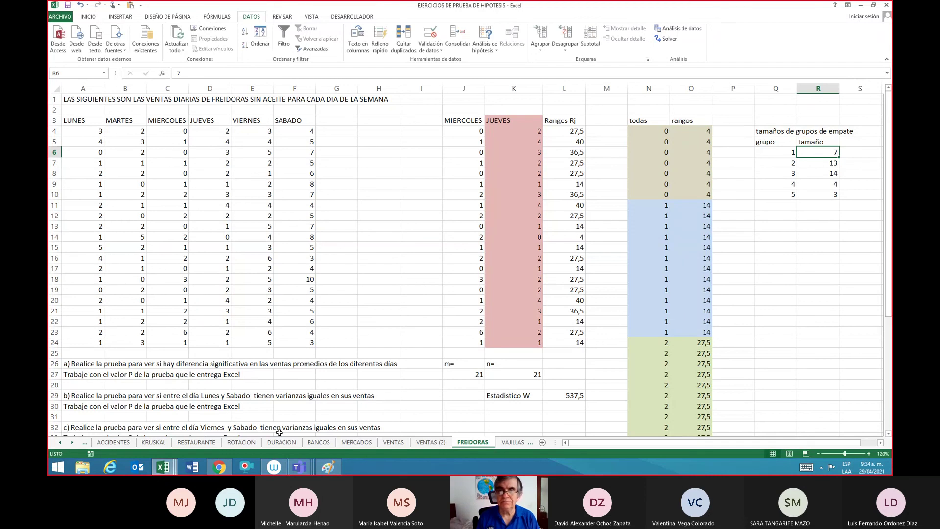
key(Down)
key(Down)
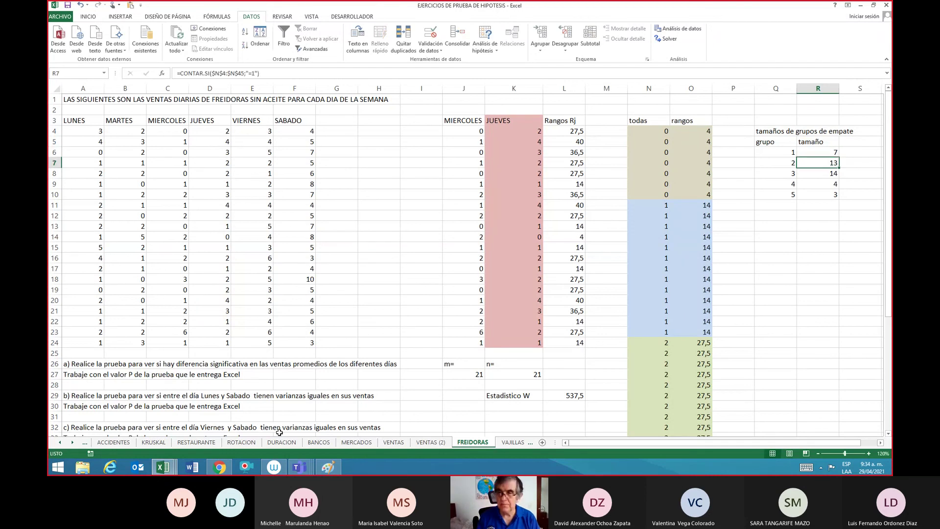
key(F2)
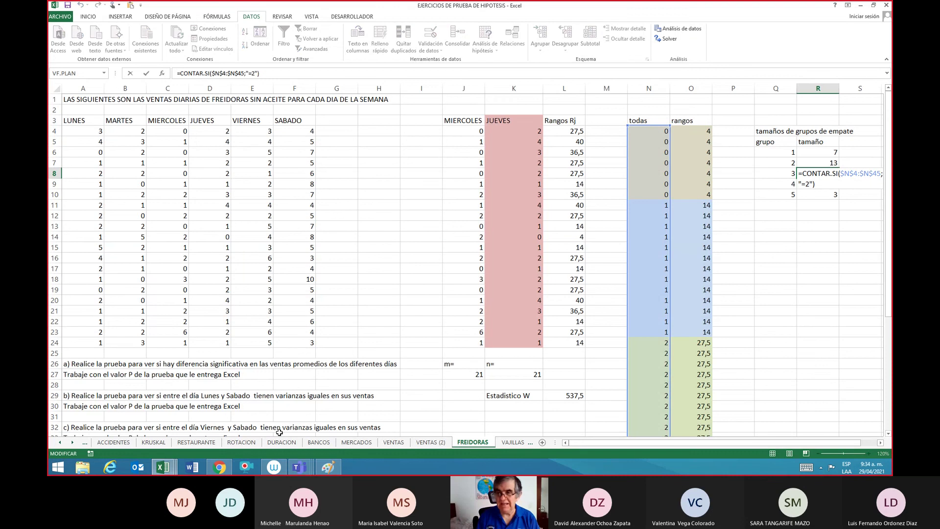
click(843, 365)
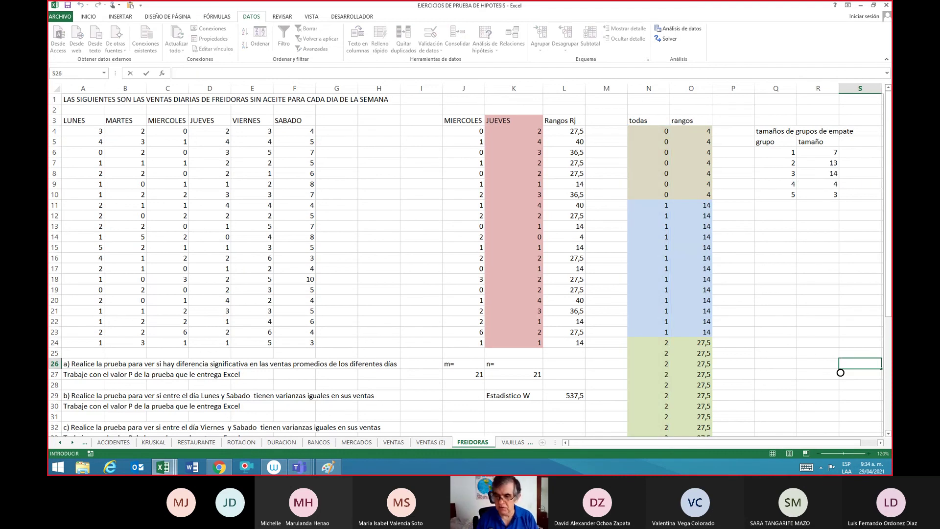
Step: Examine the CONTAR.SI formulas for tie groups 5, 4 and 3 in cells R10, R9 and R8, leaving them unchanged
click(881, 443)
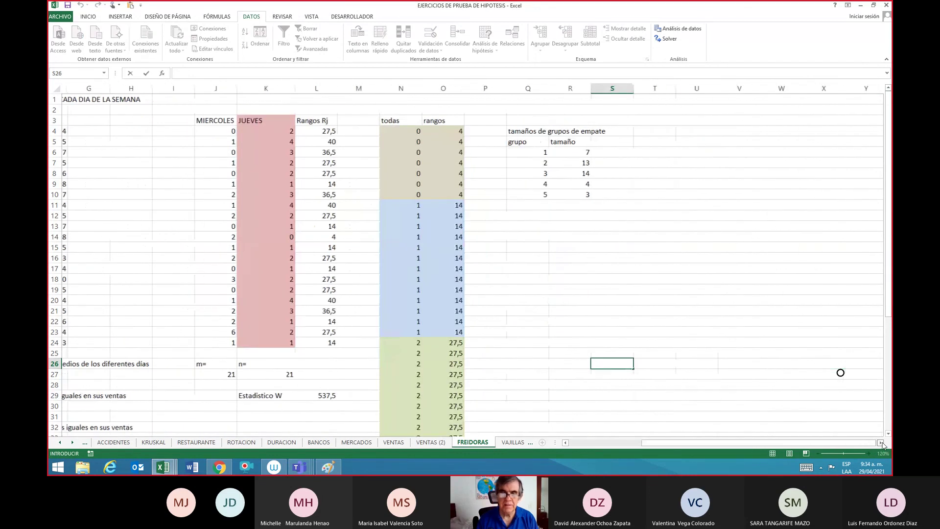
click(881, 443)
click(532, 196)
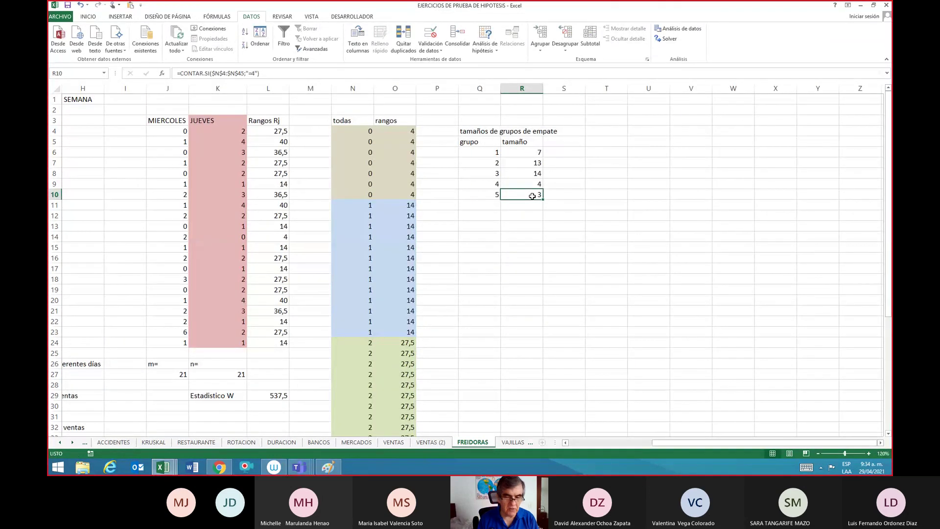
double_click(532, 196)
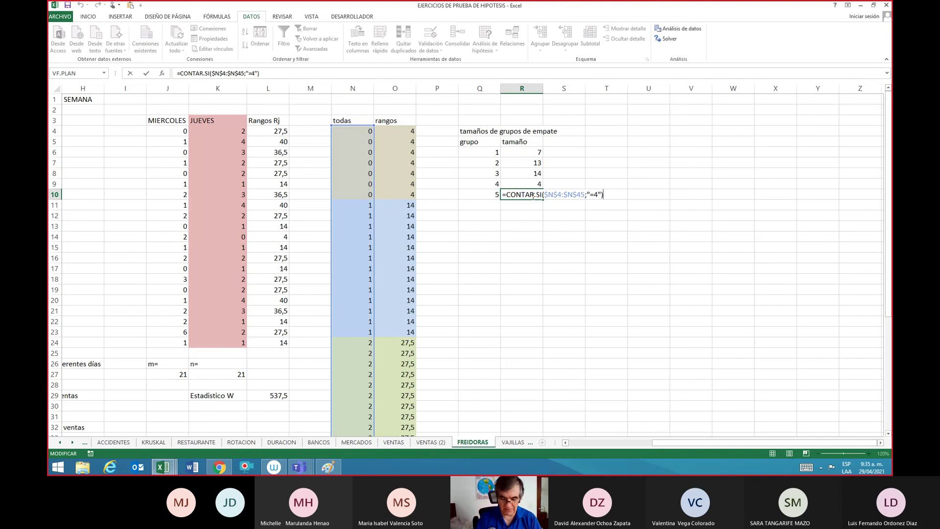
key(ctrl+Return)
key(Up)
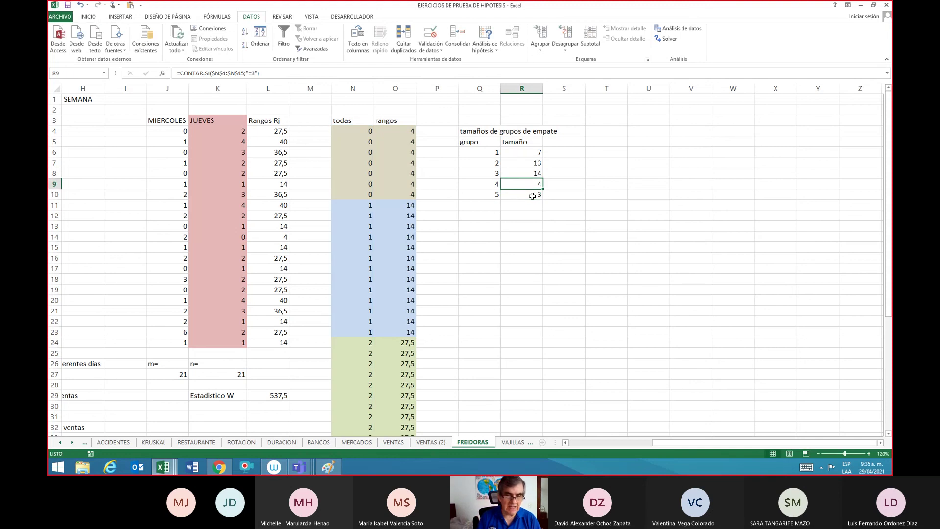
key(F2)
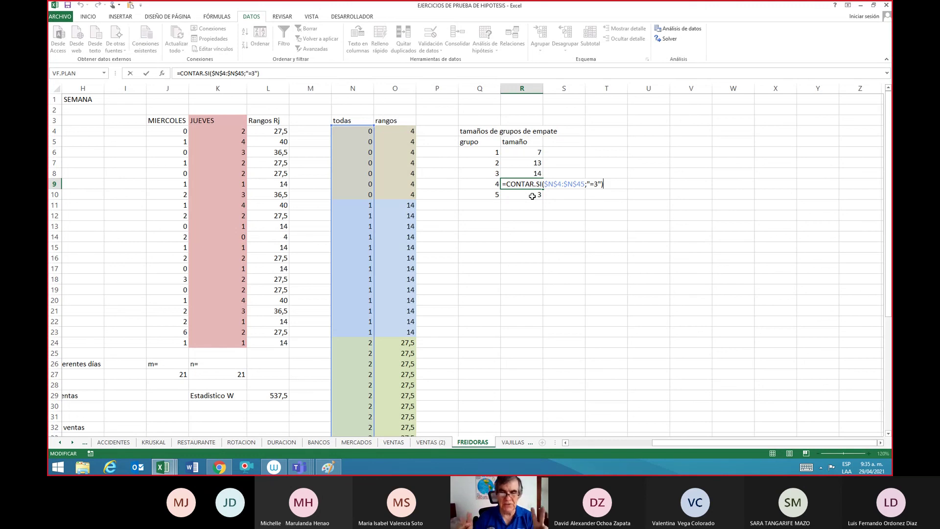
key(ctrl+Return)
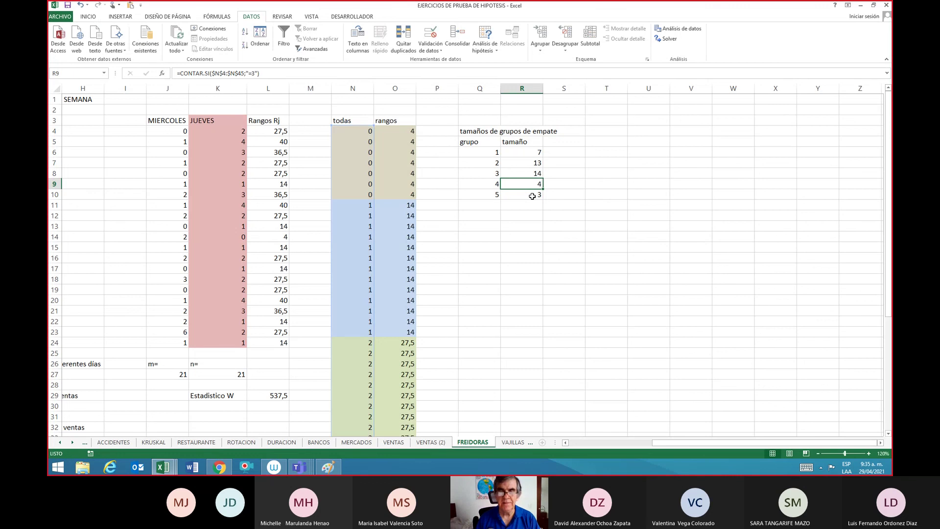
key(Up)
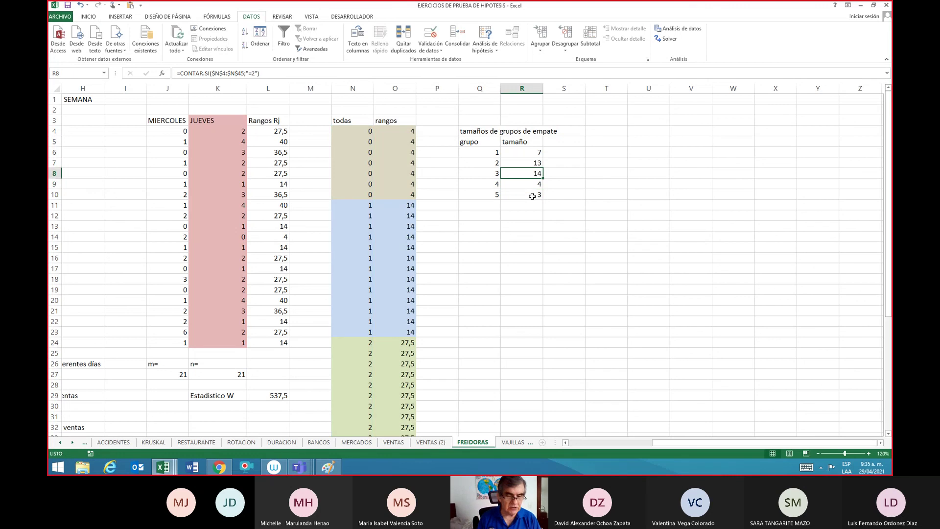
key(F2)
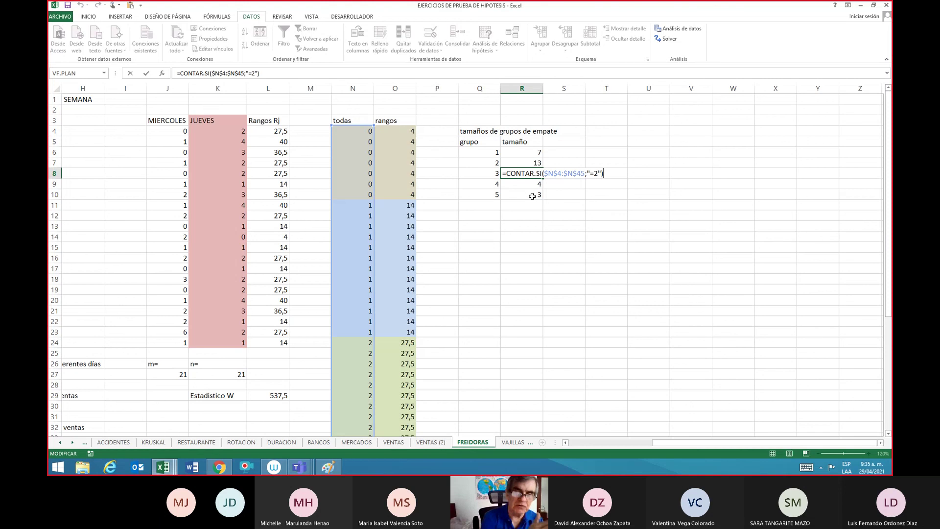
key(Escape)
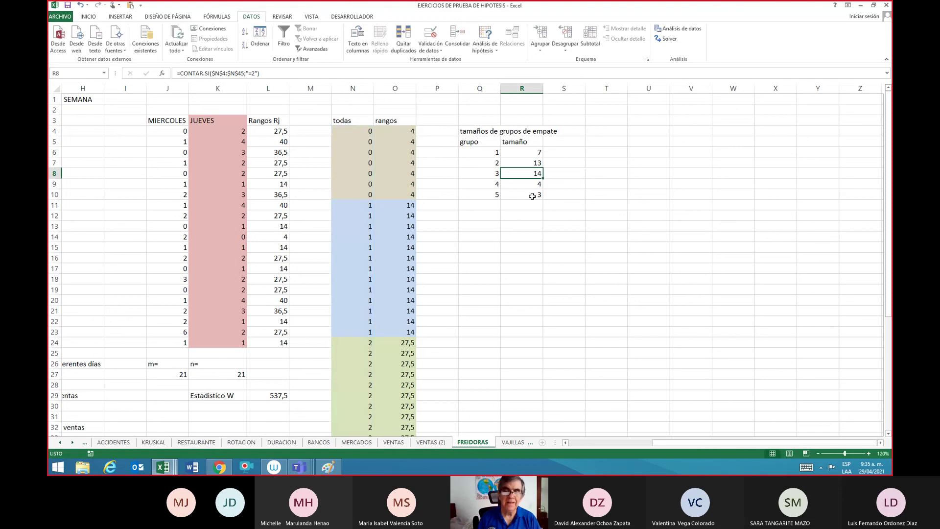
Step: Highlight the m and n sample-size cells, J27 and K27, with a light blue fill
key(Left)
key(Left)
key(Left)
key(Left)
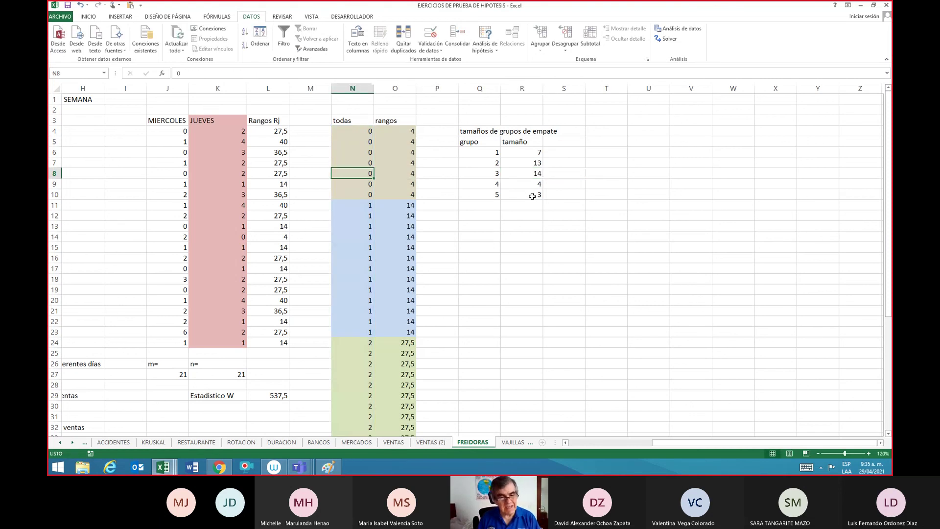
key(Left)
key(Left)
key(Left)
key(Down)
key(Down)
key(Down)
key(Down)
key(Down)
key(Down)
key(Down)
key(Down)
key(Down)
key(Down)
key(Down)
key(Down)
key(Down)
key(Down)
key(Down)
key(Down)
key(Down)
key(Down)
key(Down)
key(Left)
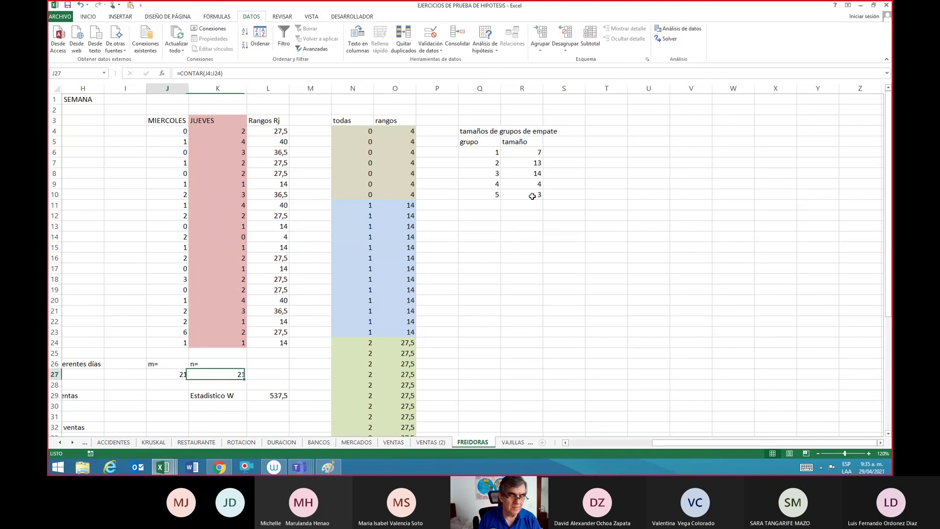
right_click(149, 378)
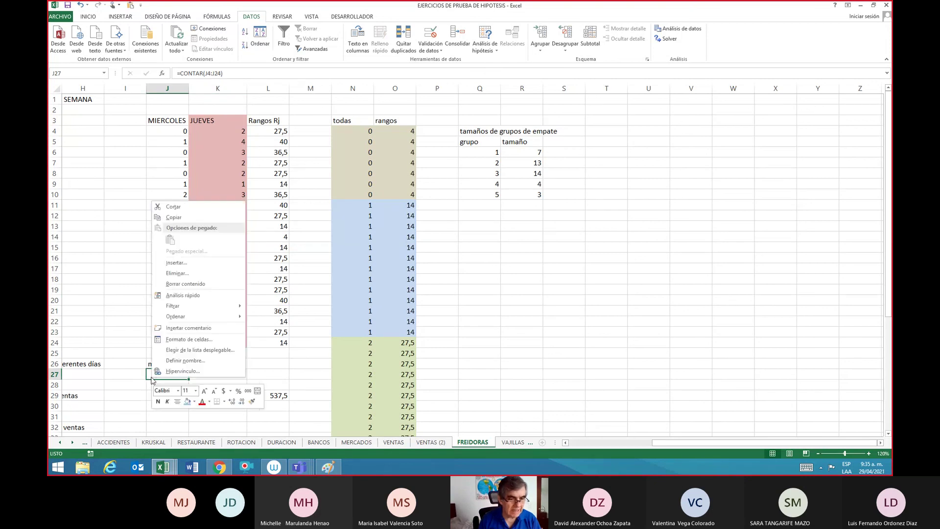
click(188, 402)
click(222, 376)
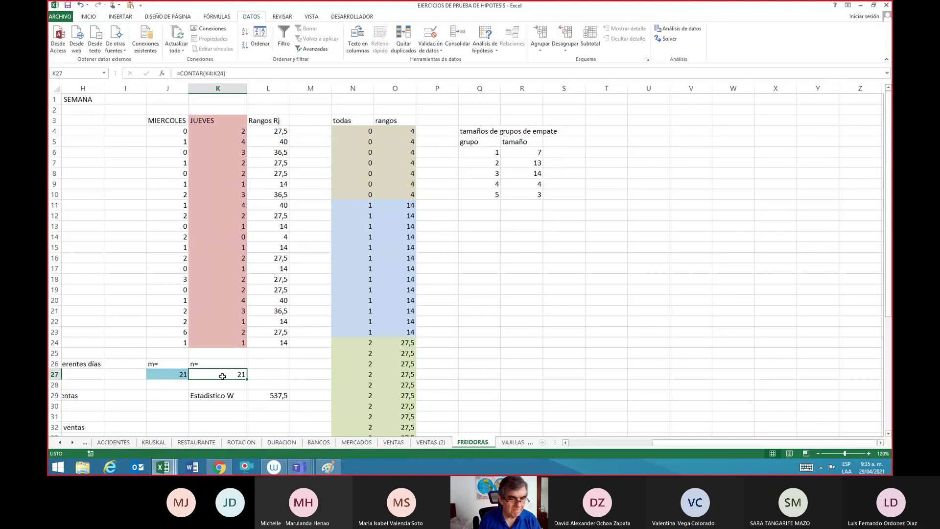
right_click(222, 376)
click(258, 402)
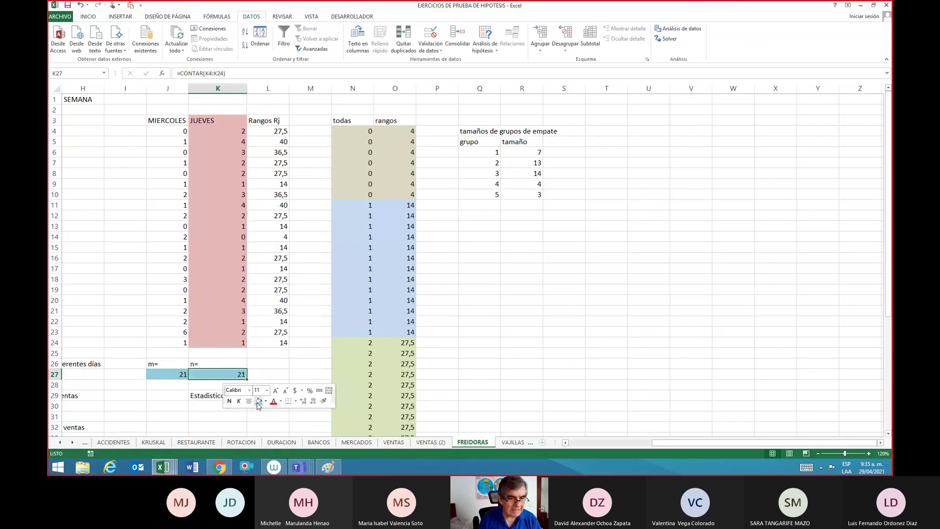
Step: Clear the n count in cell K27 and restore its formula as =CONTAR(K4:K24)
key(BackSpace)
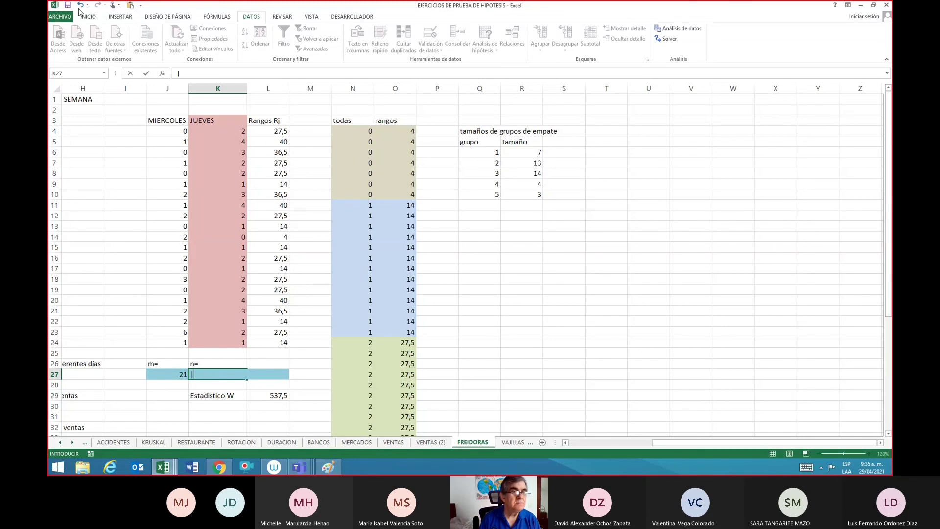
text(=CONTAR(K4:K24))
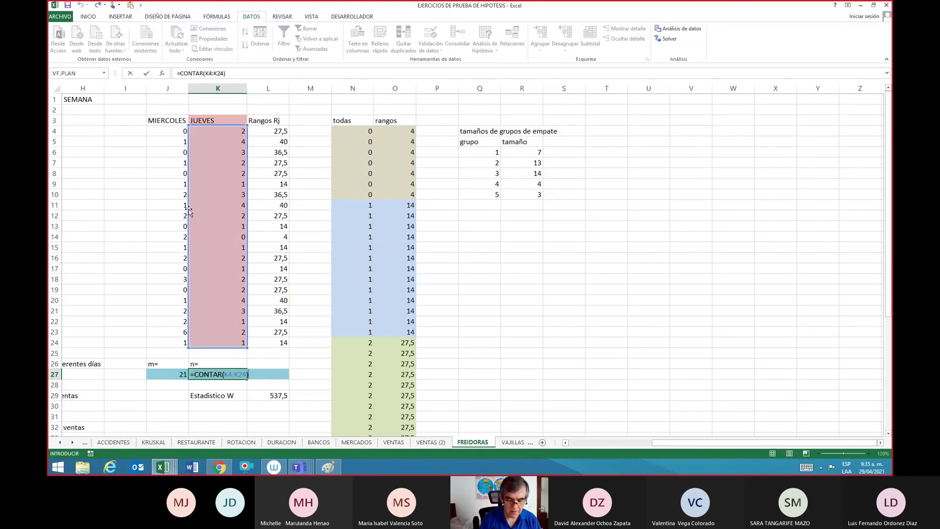
key(Return)
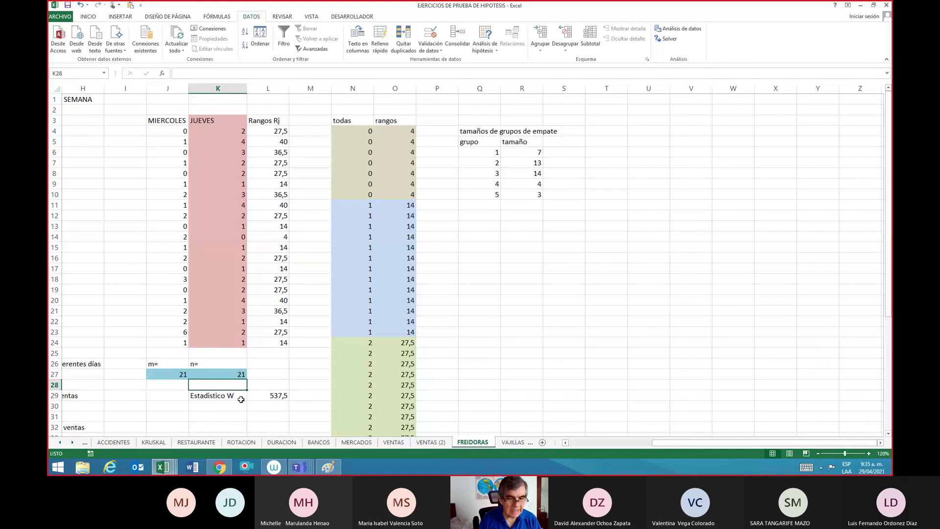
Step: Highlight the Estadistico W value in cell L29 with the same light blue fill
click(273, 400)
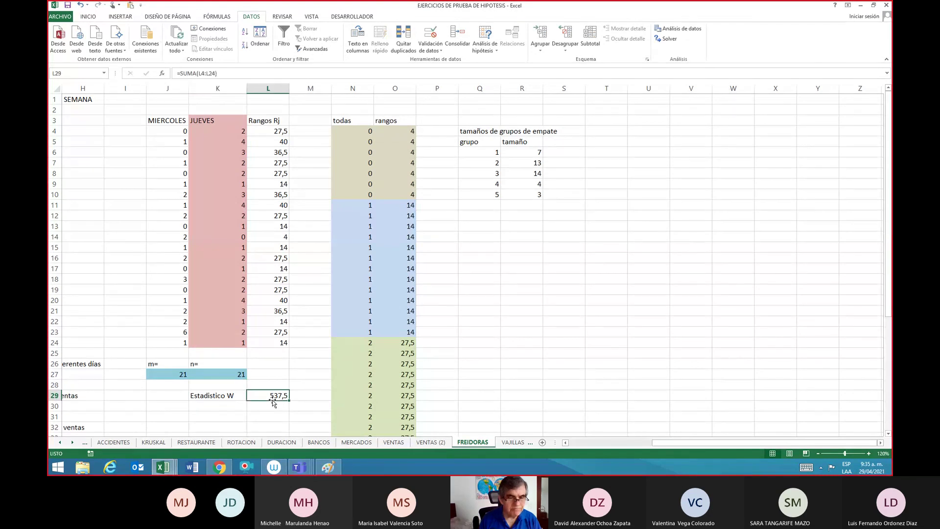
right_click(272, 400)
click(309, 423)
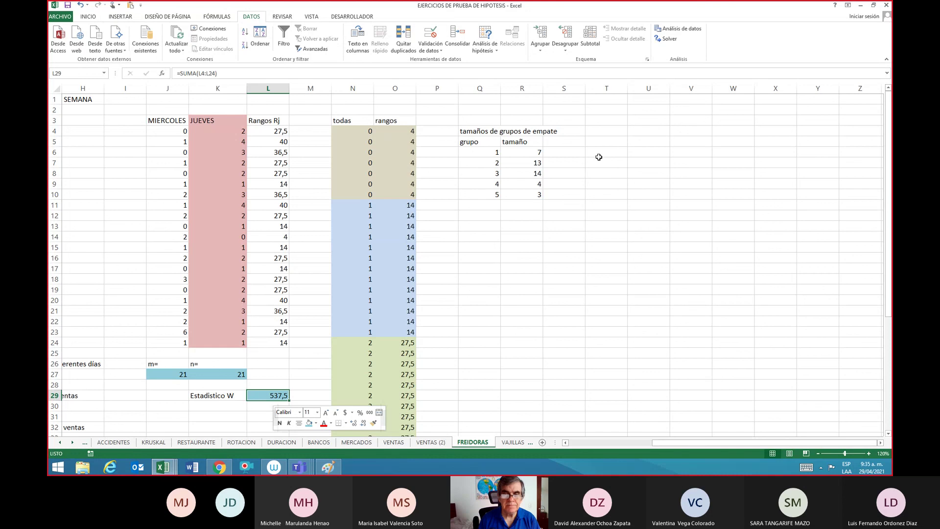
Step: Highlight the tie-group numbers and sizes in cells Q6:R10 with the same light blue fill
drag(489, 152, 539, 153)
key(shift+Down)
key(shift+Down)
key(shift+Down)
key(shift+Down)
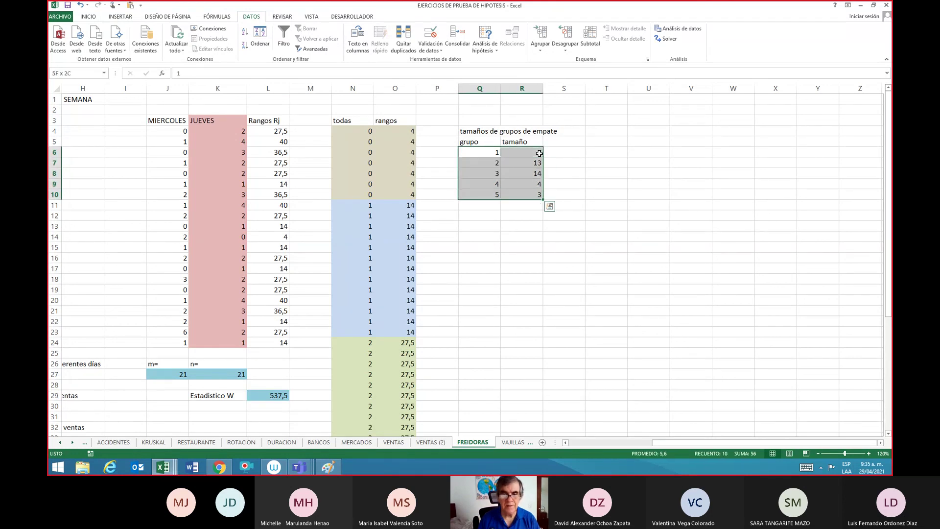
right_click(539, 153)
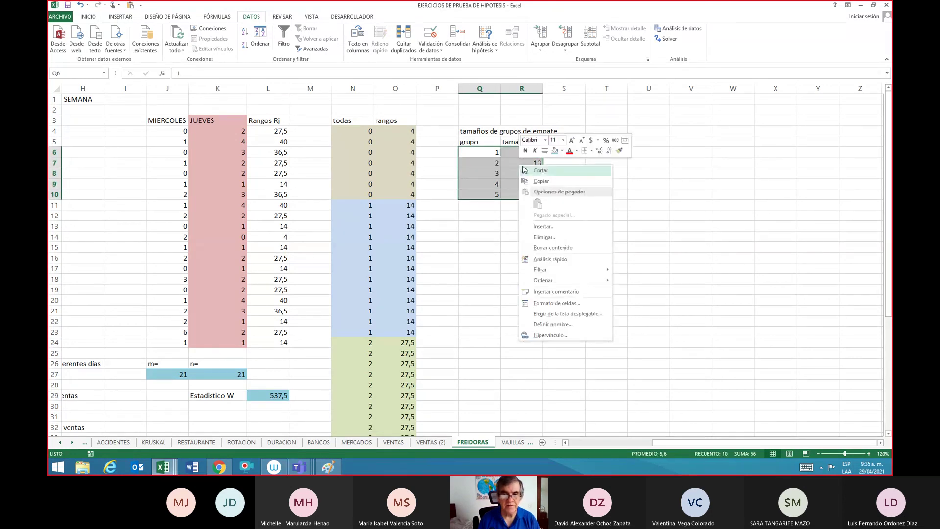
click(554, 151)
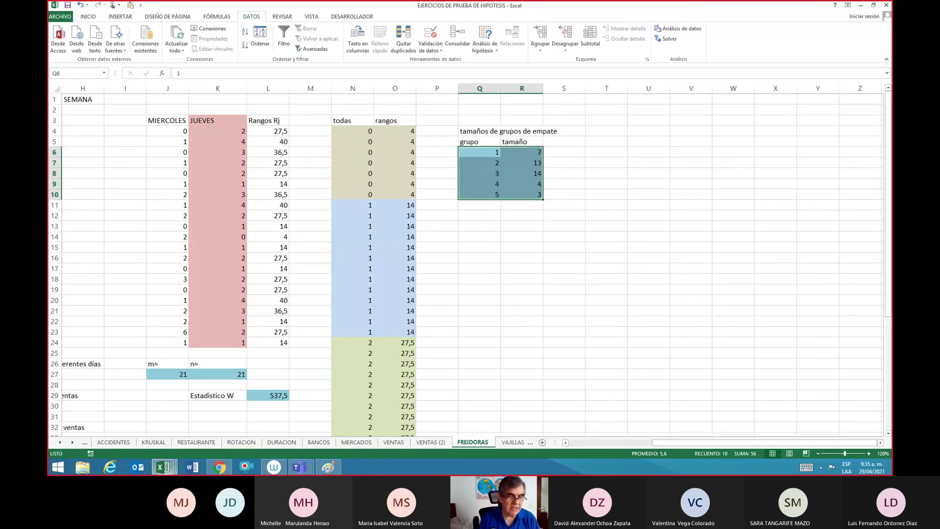
Step: Switch to the INFERENCIA ESTADISTICA workbook's INDEPENDENCIA sheet and examine the W and m entries of the large-sample Wilcoxon test with ties
mouse_move(167, 468)
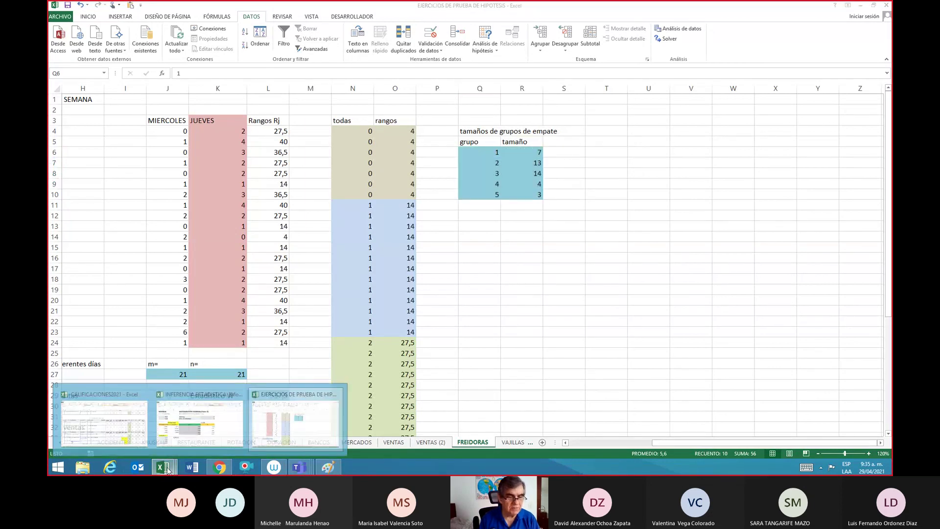
click(185, 437)
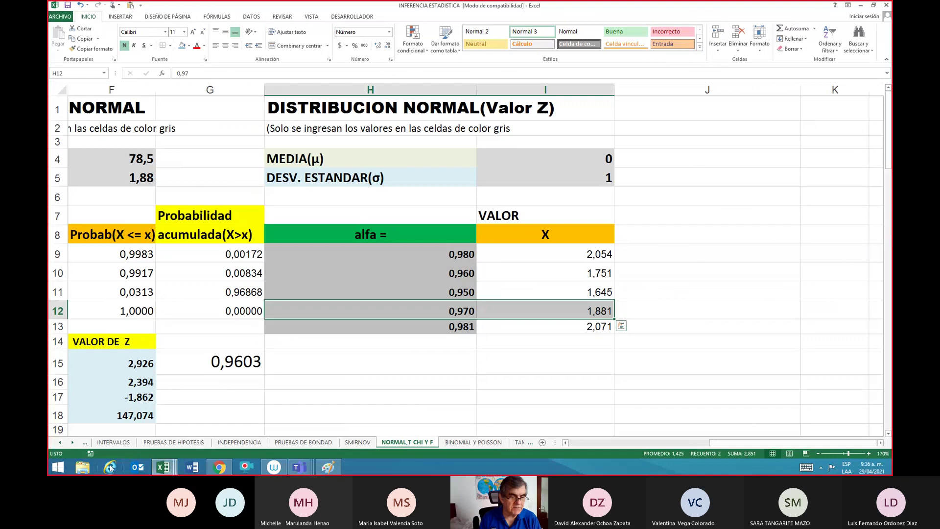
click(227, 443)
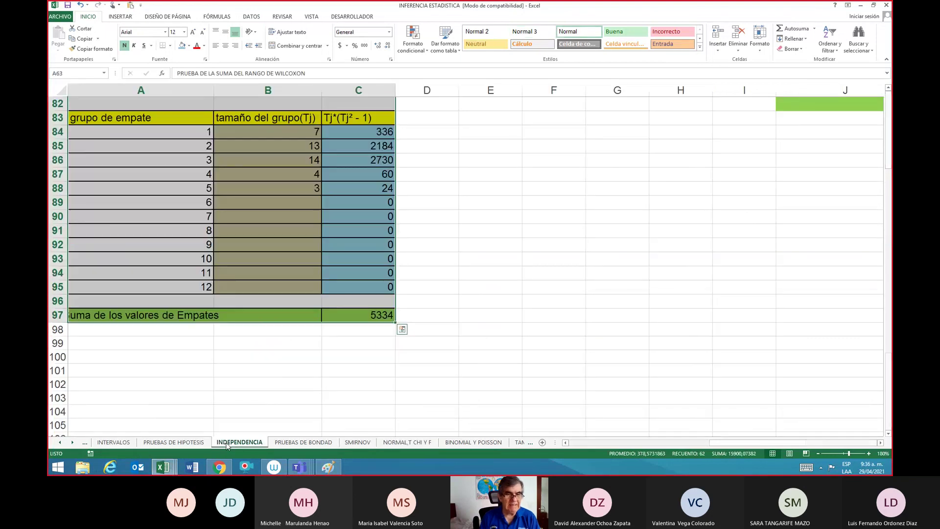
key(Down)
key(Down)
key(Down)
key(Down)
key(Down)
key(Down)
key(Down)
key(Down)
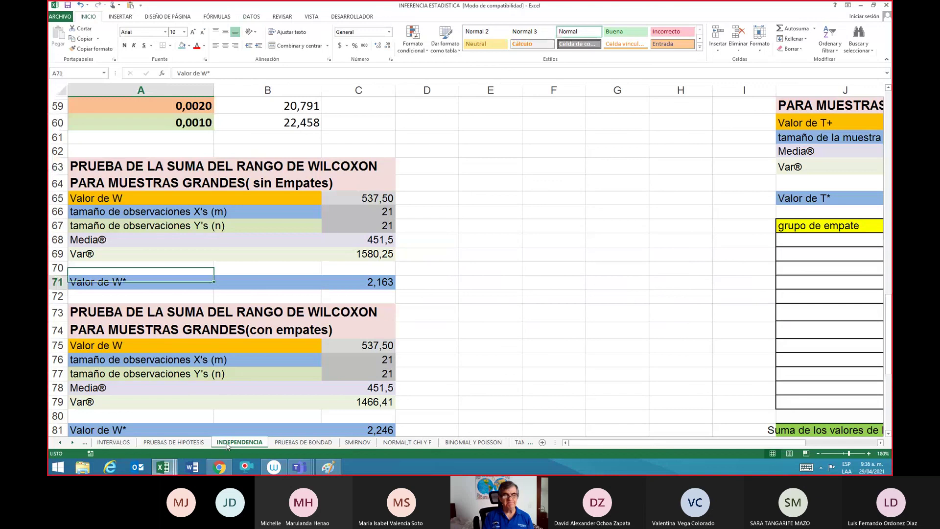
key(Down)
key(Down)
key(Down)
key(Down)
key(Right)
key(Right)
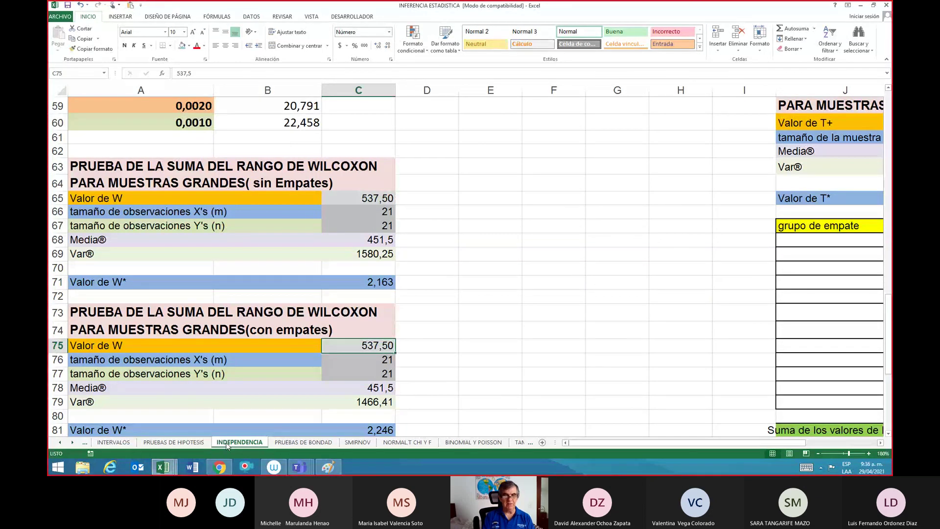
key(Down)
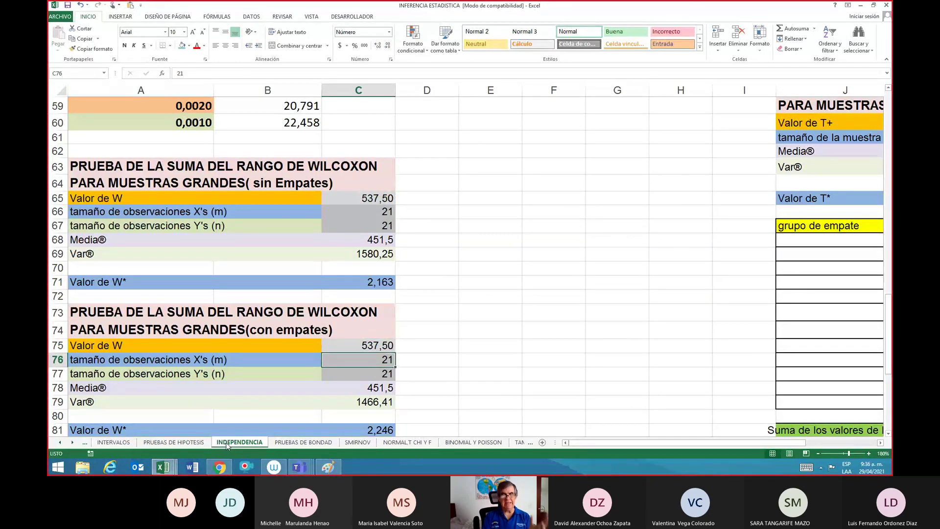
Step: Examine the tie-group table in rows 84 to 97, covering the group sizes, the Tj*(Tj² - 1) column and the sum of ties
key(Down)
key(Down)
key(Down)
key(Down)
key(Down)
key(Down)
key(Down)
key(Down)
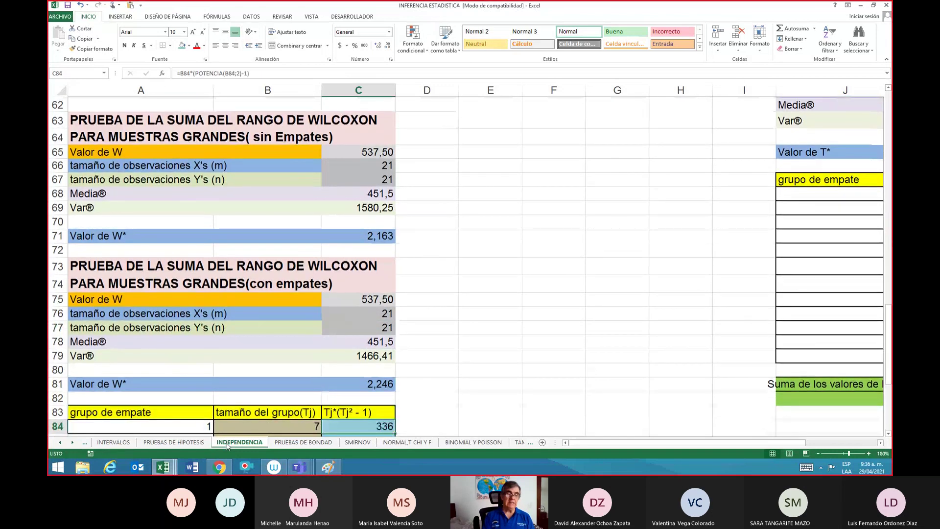
key(Down)
key(Down)
key(Down)
key(Down)
key(Down)
key(Down)
key(Up)
key(Up)
key(Up)
key(Up)
key(Up)
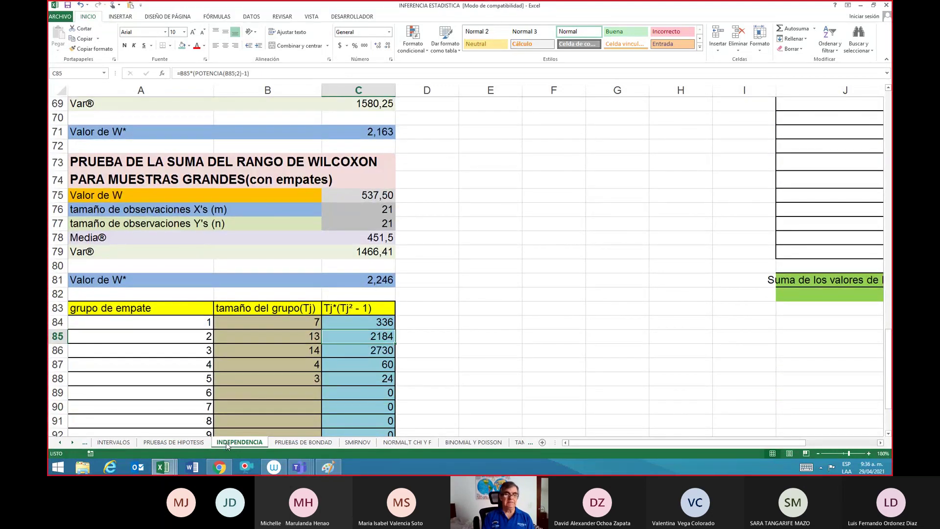
key(Left)
key(Up)
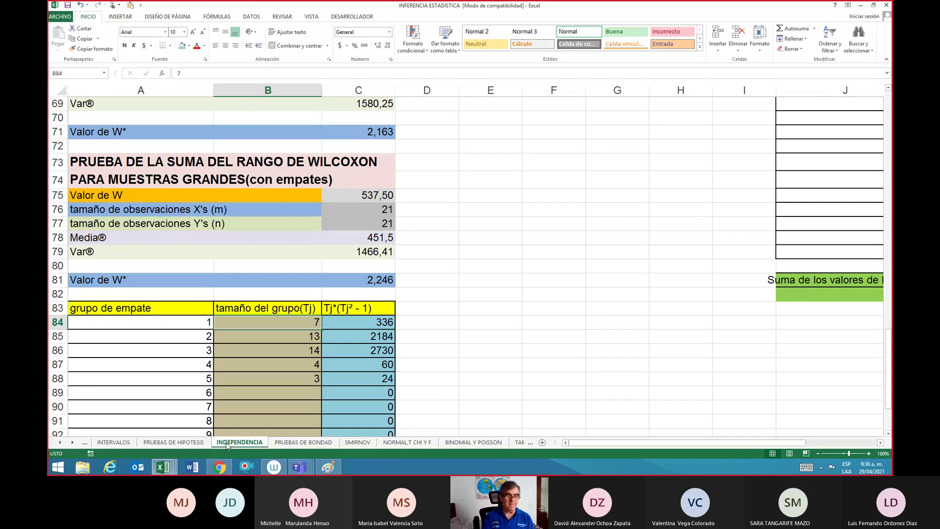
key(Down)
key(Down)
key(Down)
key(Down)
key(Down)
key(Down)
key(Down)
key(Down)
key(Down)
key(Down)
key(Down)
key(Down)
key(Down)
key(Down)
key(Down)
key(Down)
key(Down)
key(Down)
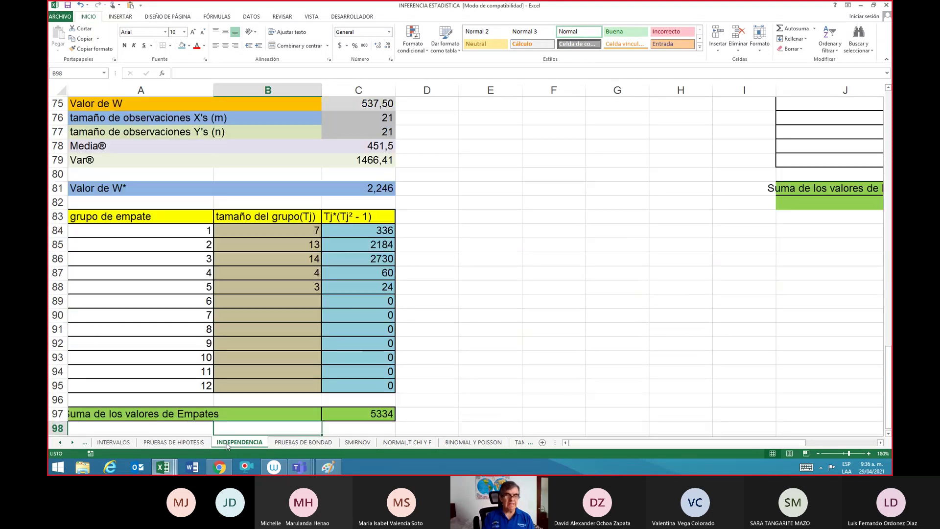
Step: Examine the section of the Wilcoxon test with ties down to the W* formula in cell C81
key(Up)
key(Up)
key(Up)
key(Up)
key(Up)
key(Up)
key(Up)
key(Up)
key(Up)
key(Up)
key(Up)
key(Up)
key(Up)
key(Up)
key(Up)
key(Up)
key(Up)
key(Up)
key(Up)
key(Up)
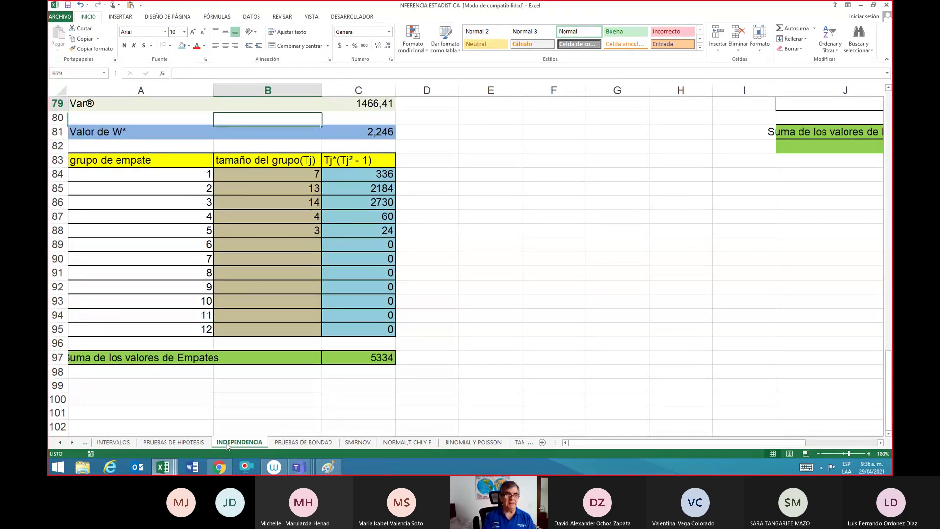
key(Down)
key(Down)
key(Down)
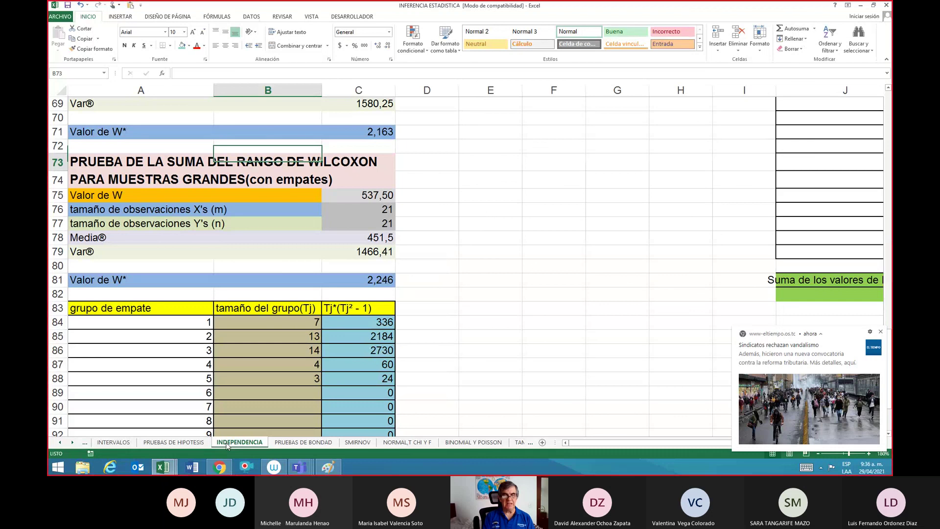
key(Right)
key(Down)
key(Down)
key(Down)
key(Down)
key(Down)
key(Down)
key(Down)
key(Down)
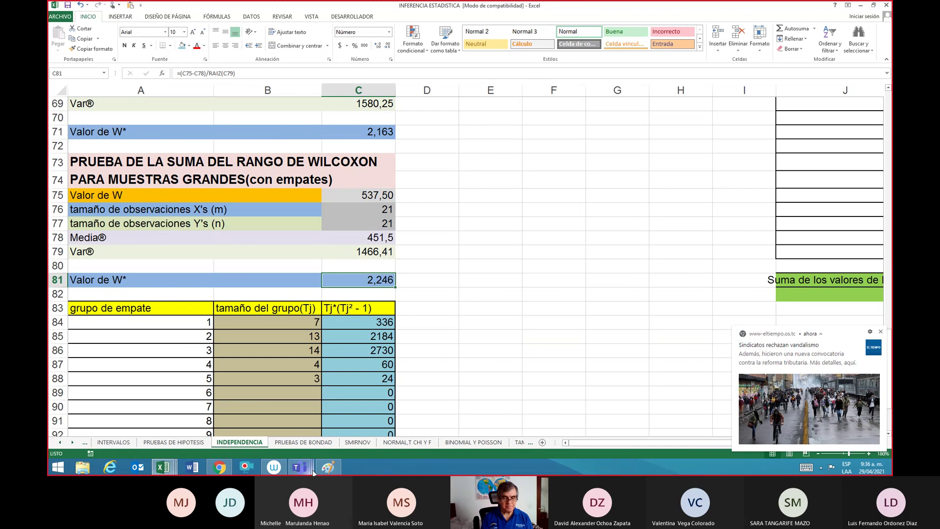
Step: Switch to the Paint notes to review the handwritten hypothesis decision, dismissing the news notification that covers them
click(327, 467)
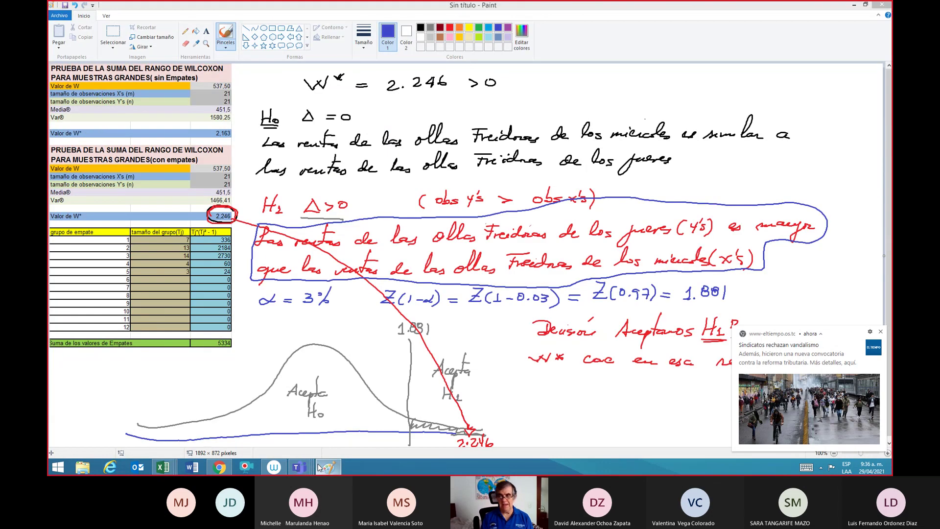
mouse_move(864, 319)
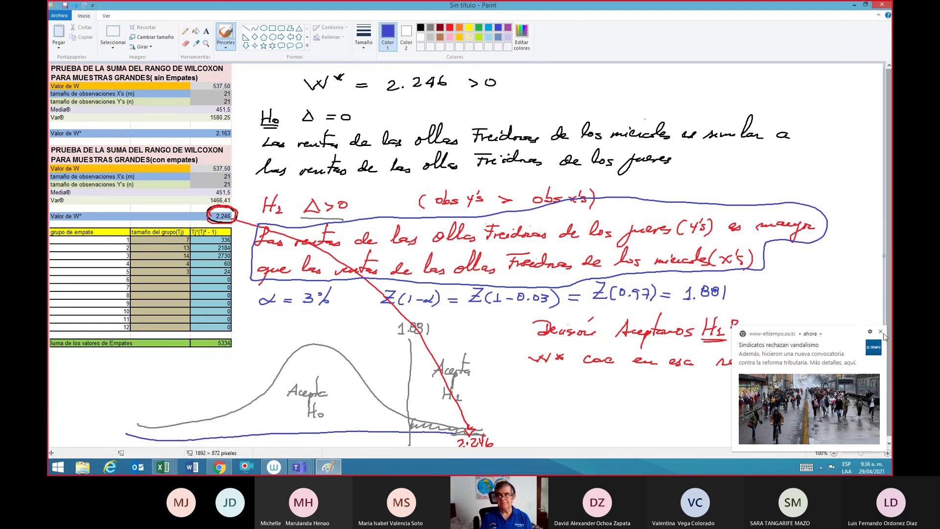
click(881, 332)
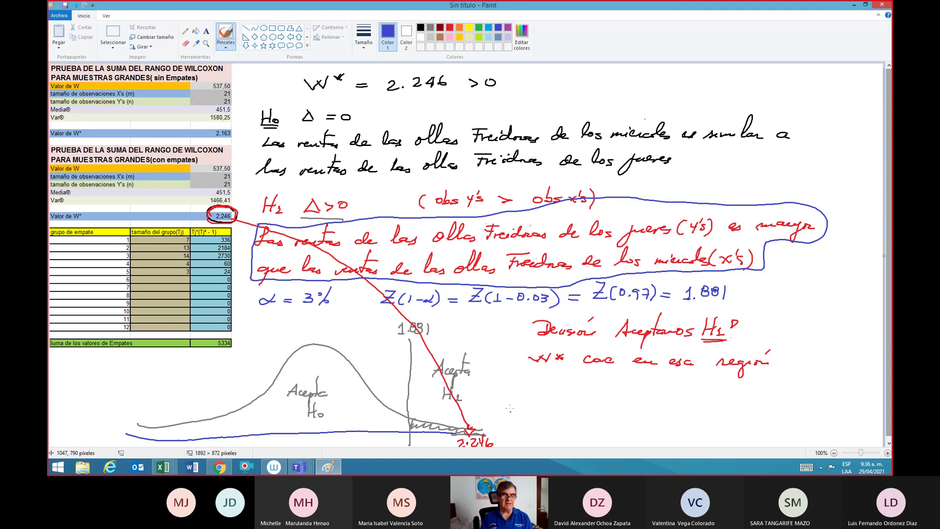
Step: Switch to the Teams meeting window for Prueba de la suma de Rangos de Wilcoxon and stop the meeting recording
click(306, 469)
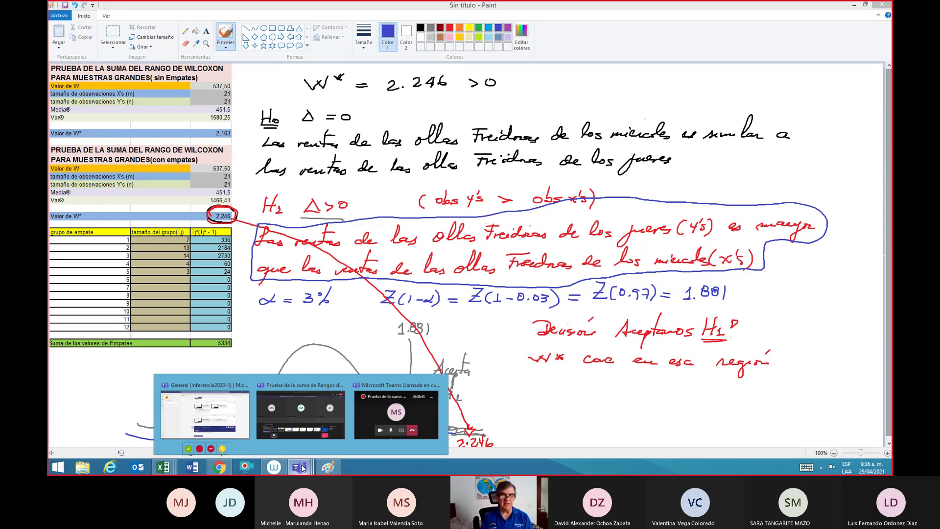
click(310, 419)
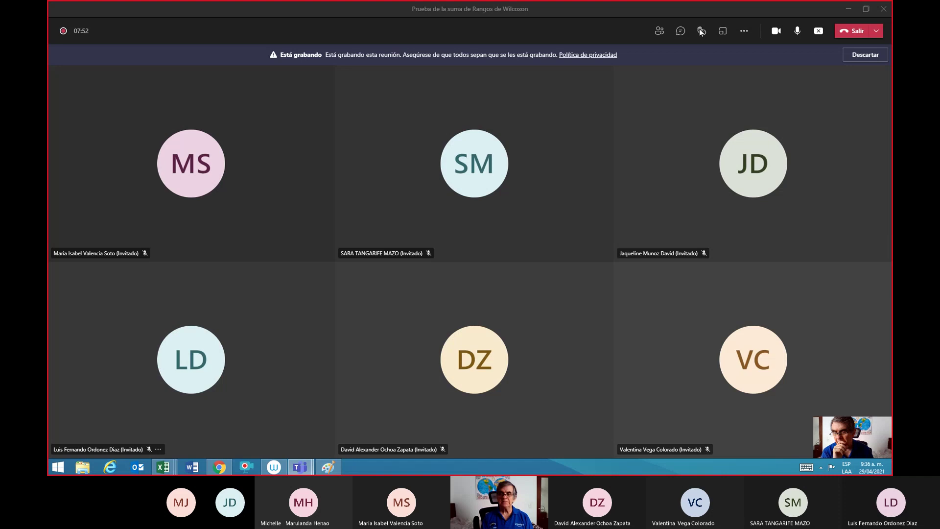
click(744, 30)
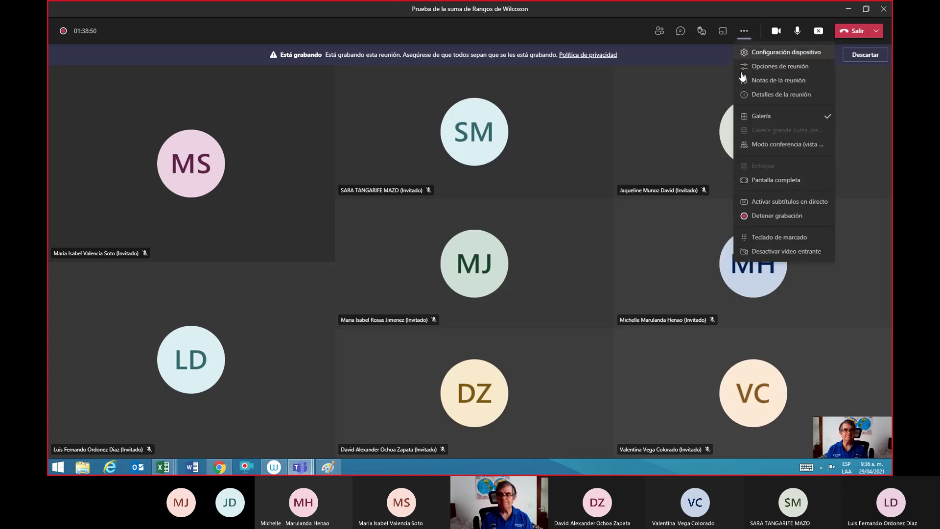
click(752, 218)
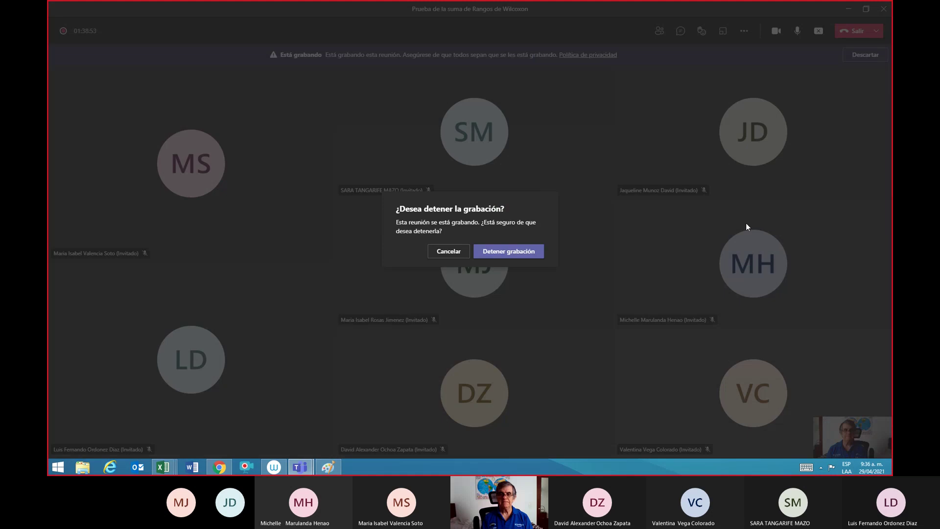